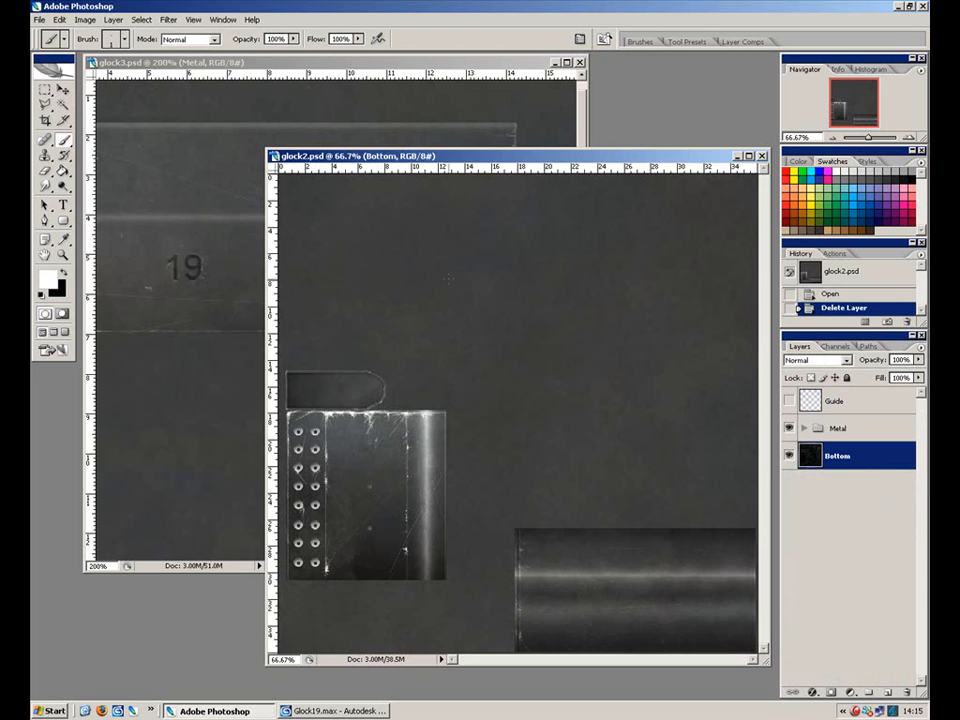
# Reposition and enlarge the glock2.psd document window to show the whole canvas, and hide the Metal layer group.
pyautogui.moveTo(455, 165); pyautogui.dragTo(325, 119)
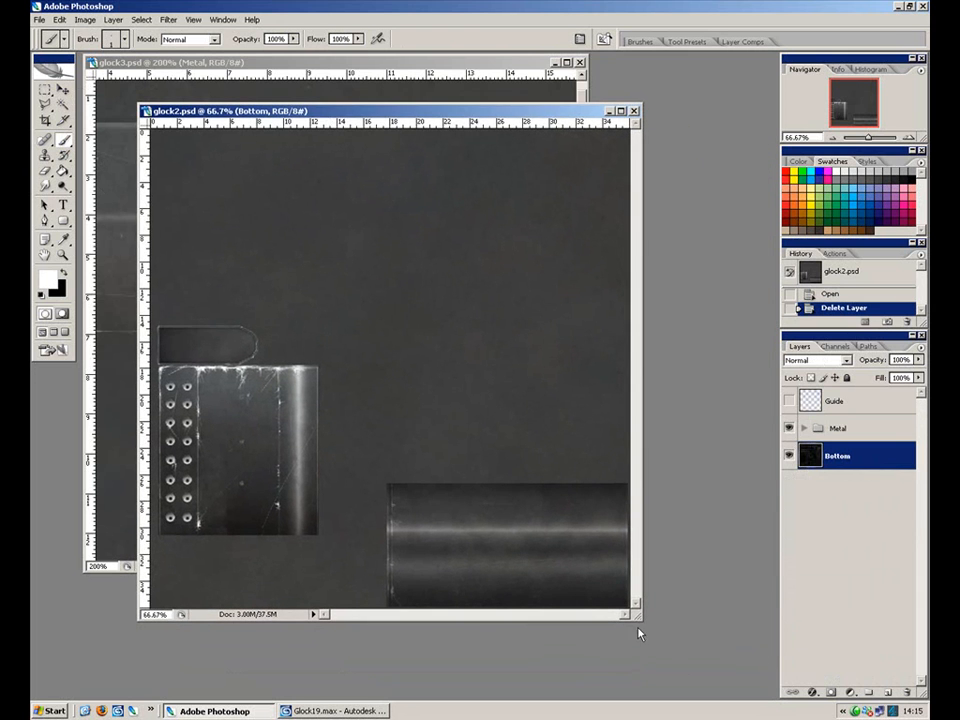
pyautogui.moveTo(634, 614); pyautogui.dragTo(755, 678)
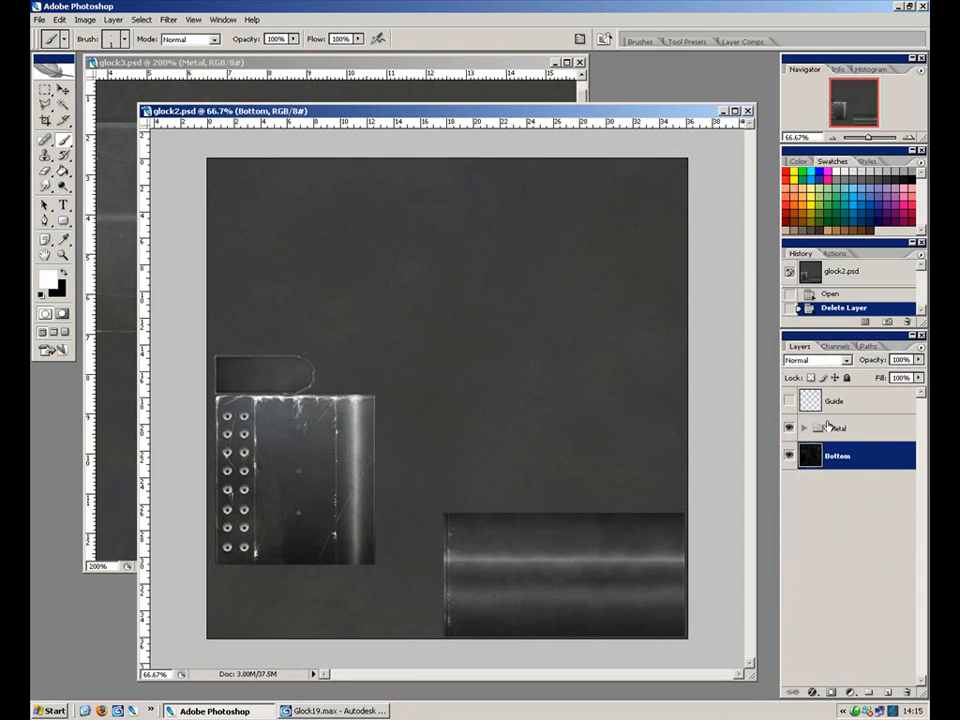
pyautogui.click(789, 428)
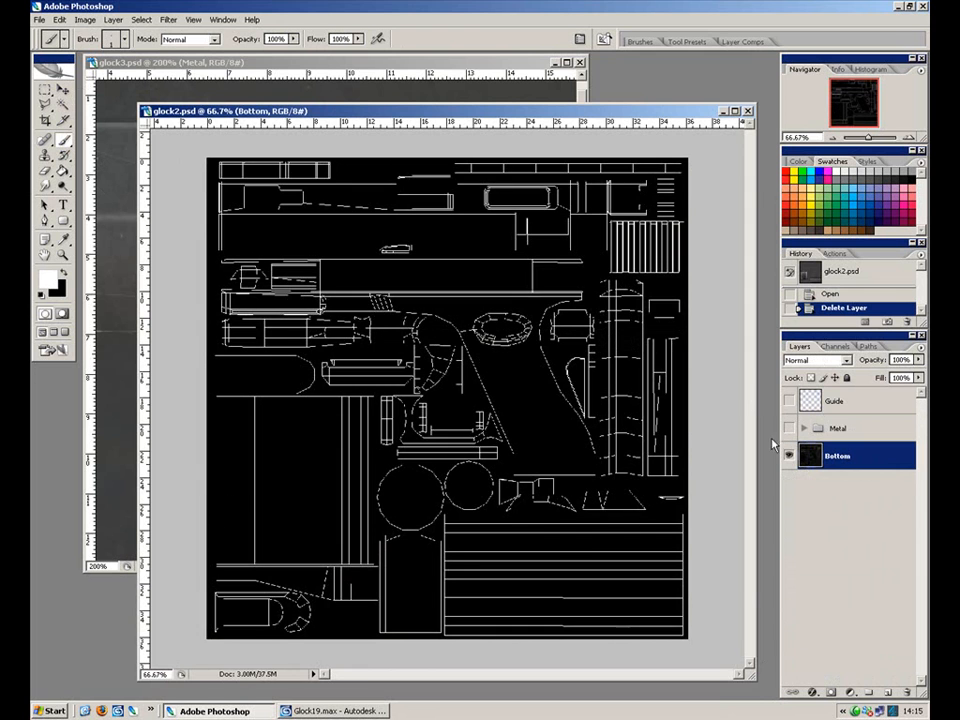
# Try selecting the empty space around the UV shapes on the Bottom layer with the Magic Wand, and deselect it.
pyautogui.hotkey('ctrl', '+')
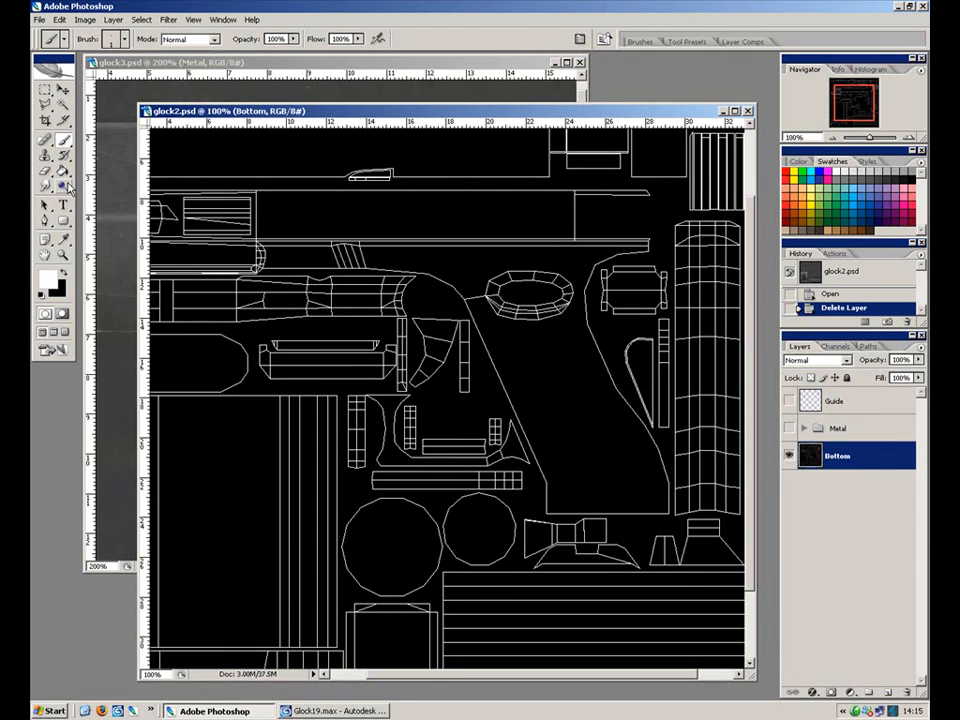
pyautogui.click(62, 104)
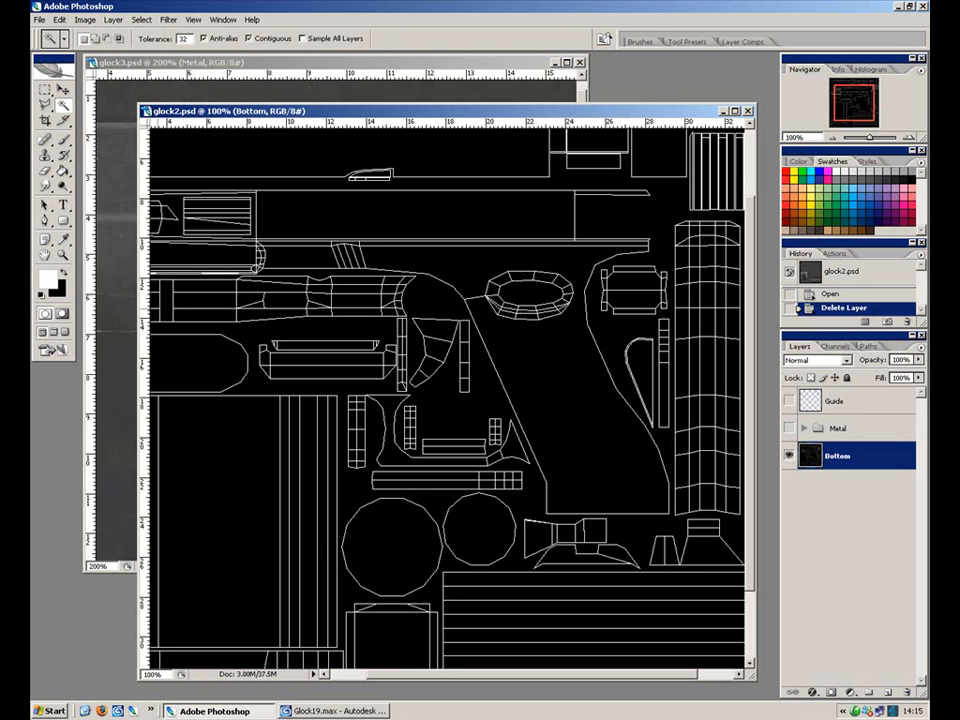
pyautogui.click(328, 331)
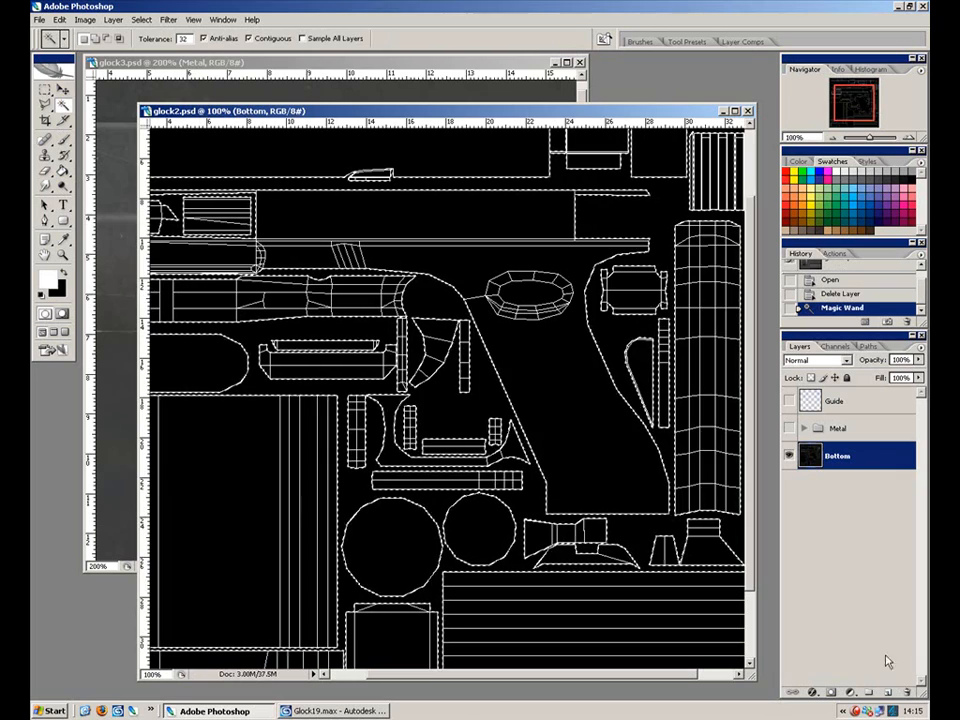
pyautogui.hotkey('ctrl', '+')
pyautogui.moveTo(278, 305); pyautogui.dragTo(493, 493)
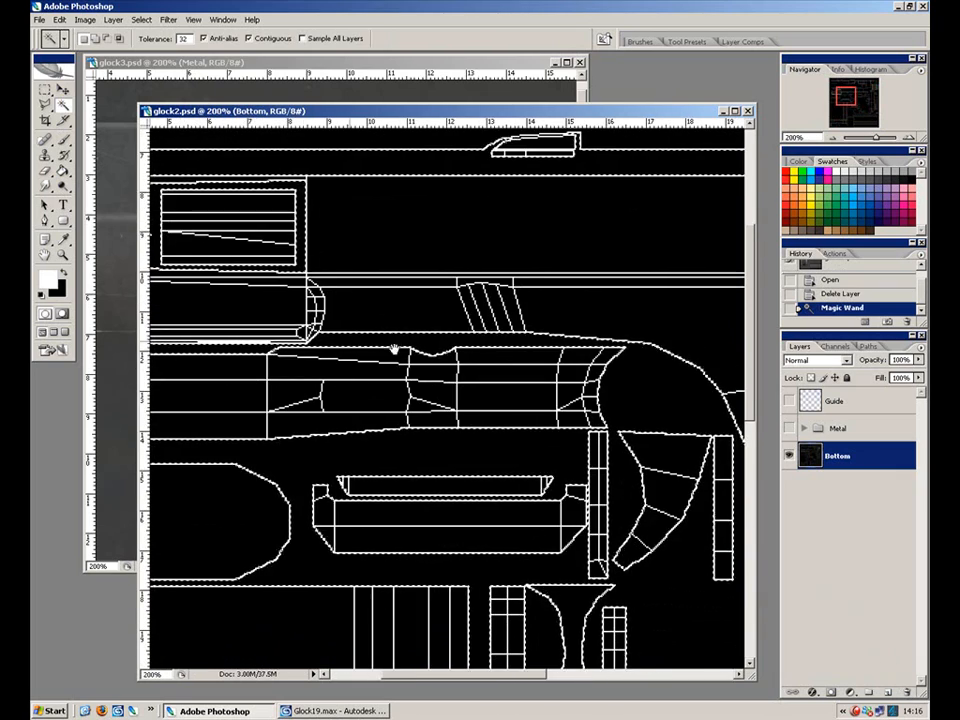
pyautogui.moveTo(343, 336); pyautogui.dragTo(490, 338)
pyautogui.click(835, 401)
pyautogui.click(837, 456)
pyautogui.hotkey('ctrl', 'd')
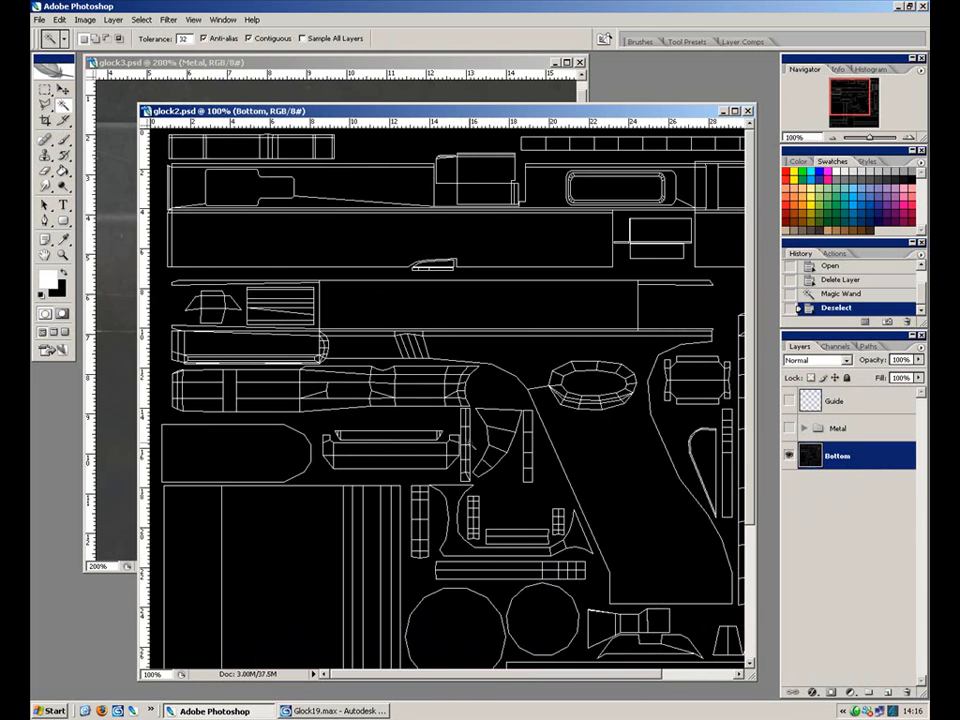
# Select the empty space around the UV shapes with the Magic Wand and contract the selection by 2 pixels.
pyautogui.click(416, 460)
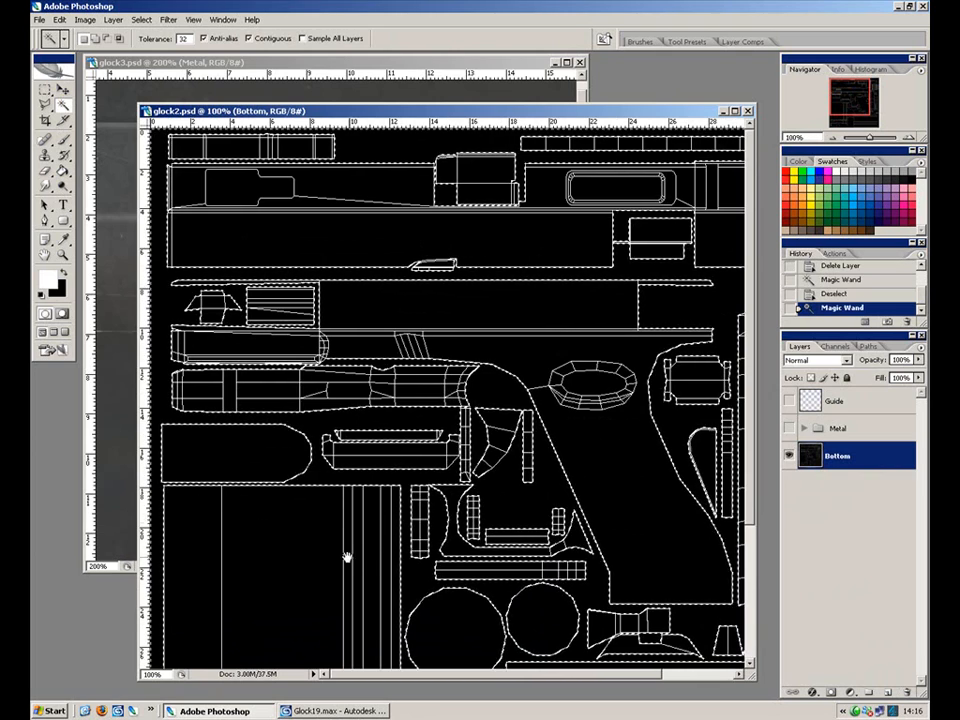
pyautogui.moveTo(352, 555); pyautogui.dragTo(381, 238)
pyautogui.moveTo(349, 350); pyautogui.dragTo(500, 510)
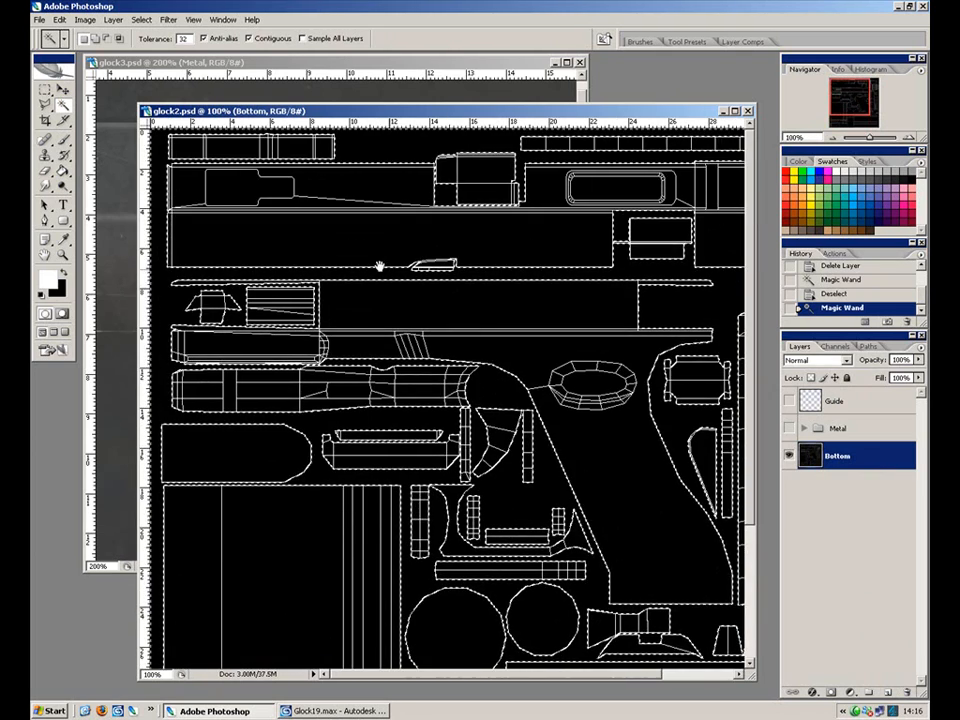
pyautogui.click(141, 20)
pyautogui.moveTo(192, 160)
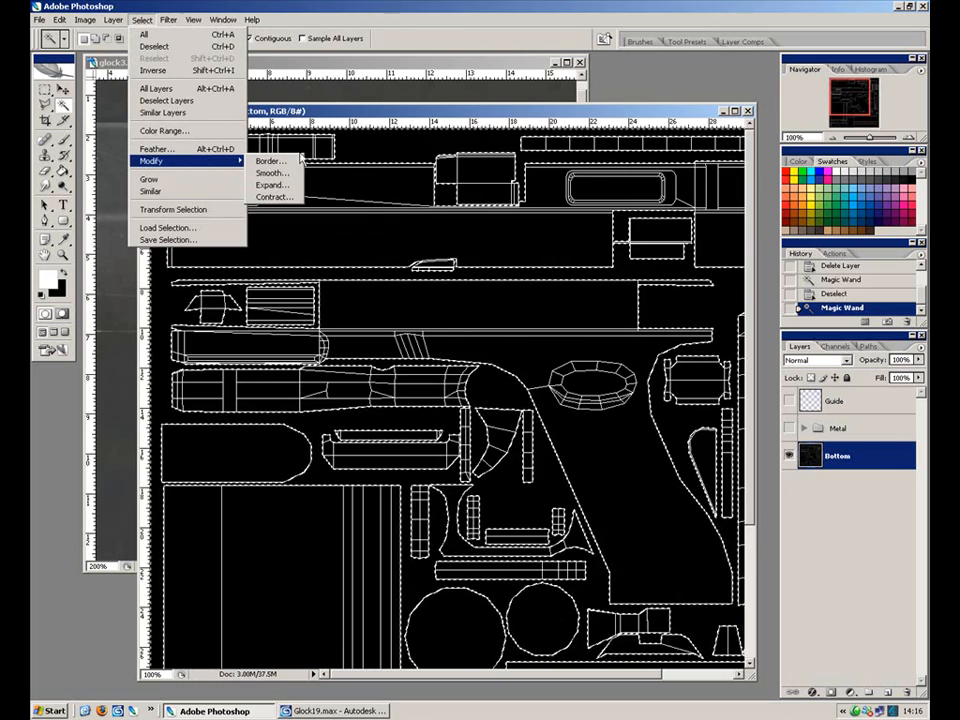
pyautogui.click(287, 197)
pyautogui.write('2')
pyautogui.click(536, 237)
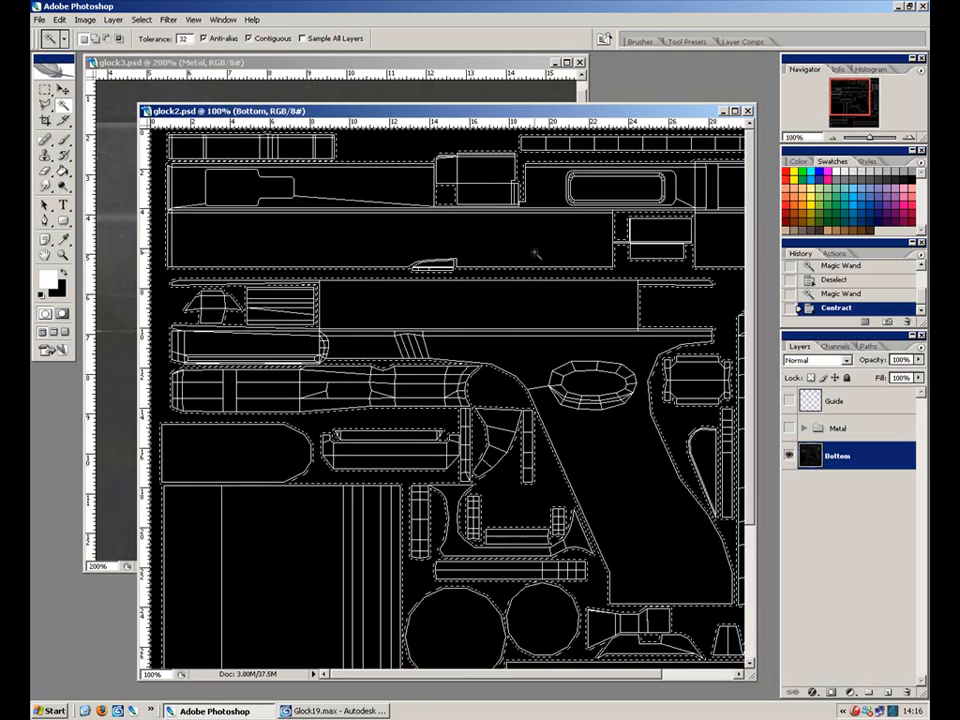
# Check the contracted selection edges close up around the UV shapes, and invert the selection.
pyautogui.hotkey('ctrl', '+')
pyautogui.hotkey('ctrl', '+')
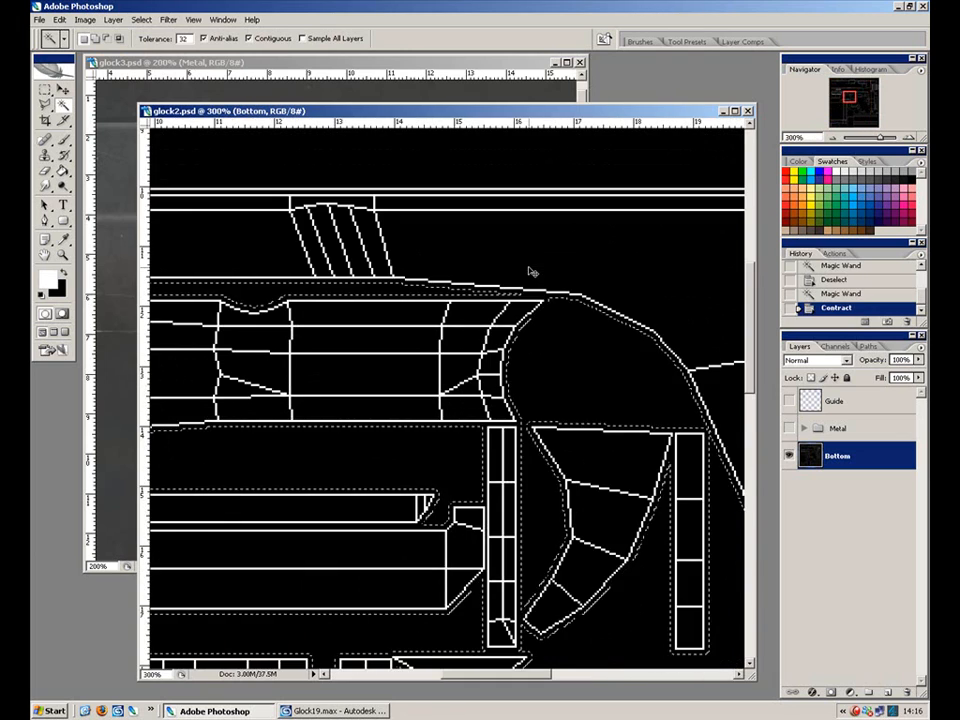
pyautogui.moveTo(466, 359); pyautogui.dragTo(700, 290)
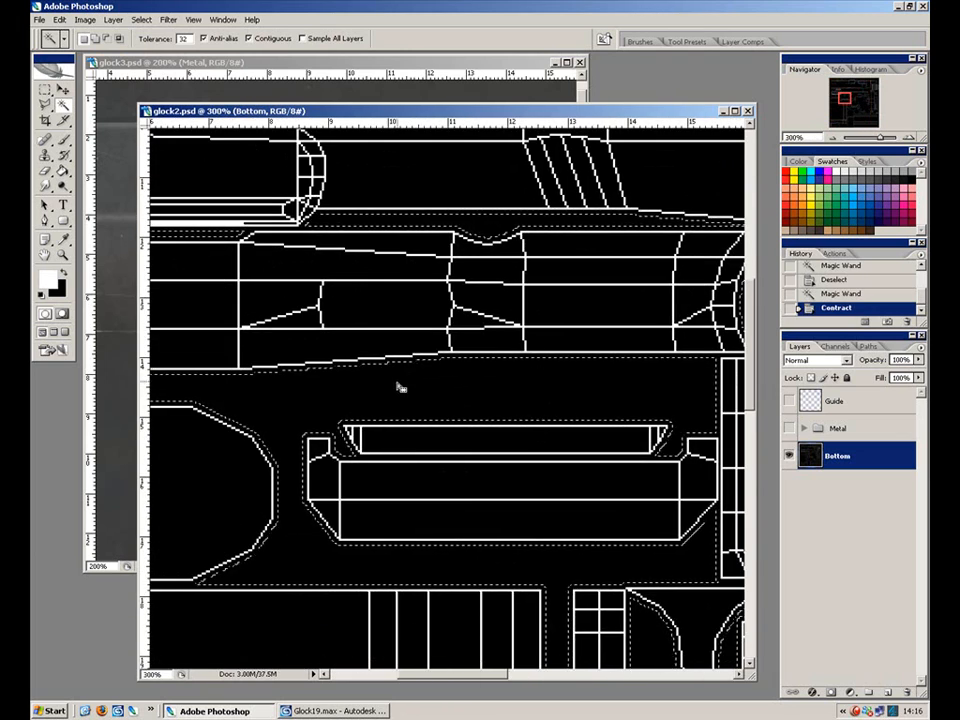
pyautogui.hotkey('ctrl', 'shift', 'i')
# Try filling the inverted selection with the white foreground color directly on the Bottom layer, and undo the fill.
pyautogui.click(63, 171)
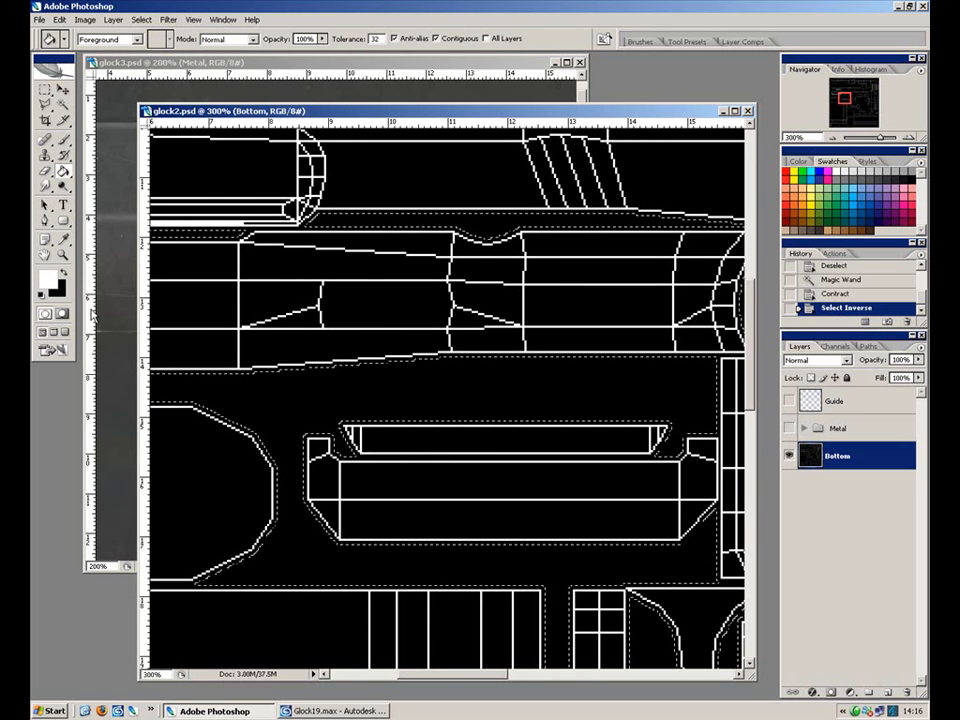
pyautogui.hotkey('shift', 'BackSpace')
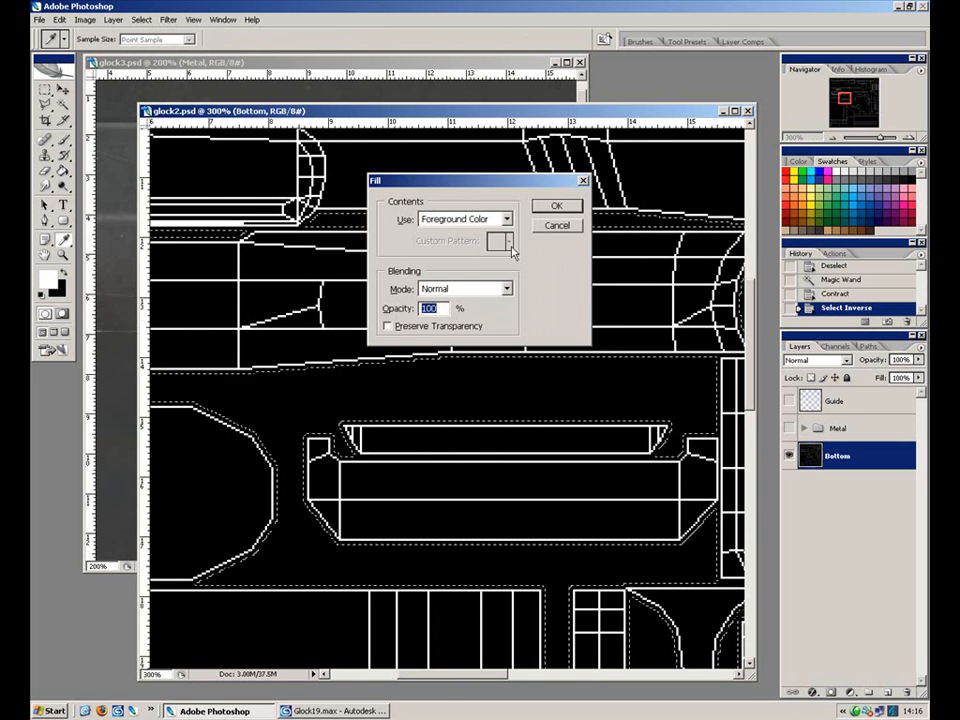
pyautogui.click(556, 205)
pyautogui.hotkey('ctrl', '-')
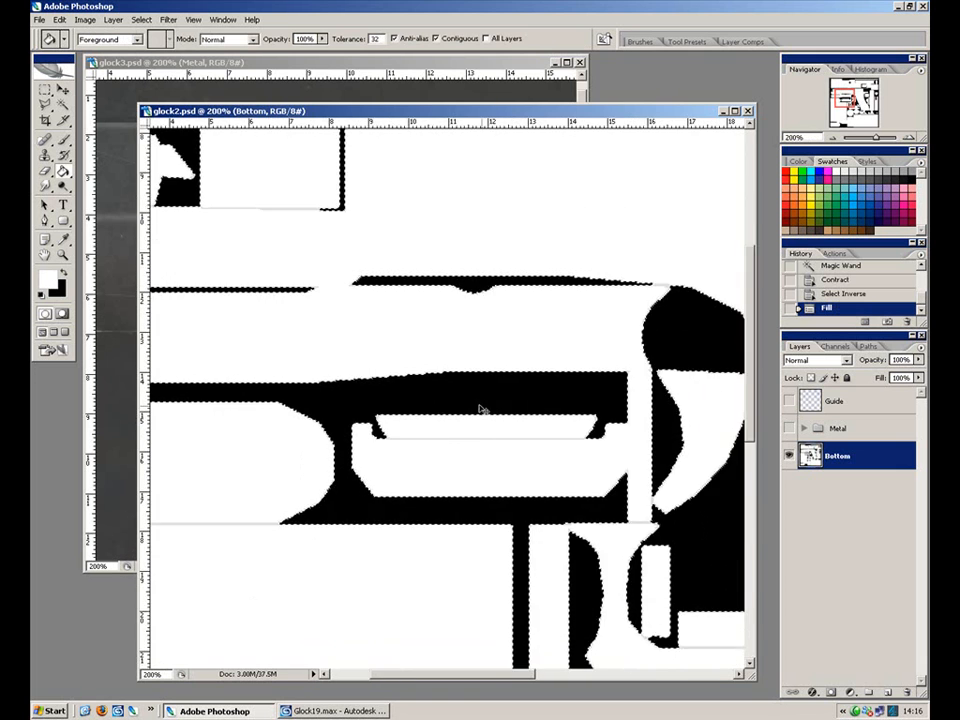
pyautogui.hotkey('ctrl', '-')
pyautogui.hotkey('ctrl', '-')
pyautogui.hotkey('ctrl', '+')
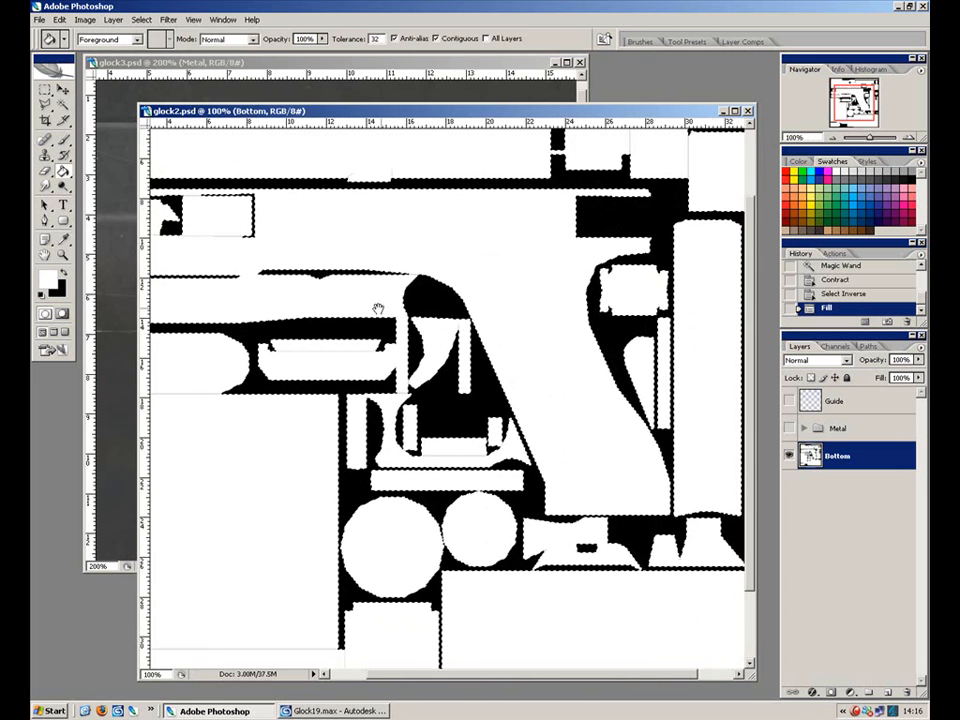
pyautogui.moveTo(396, 312); pyautogui.dragTo(460, 402)
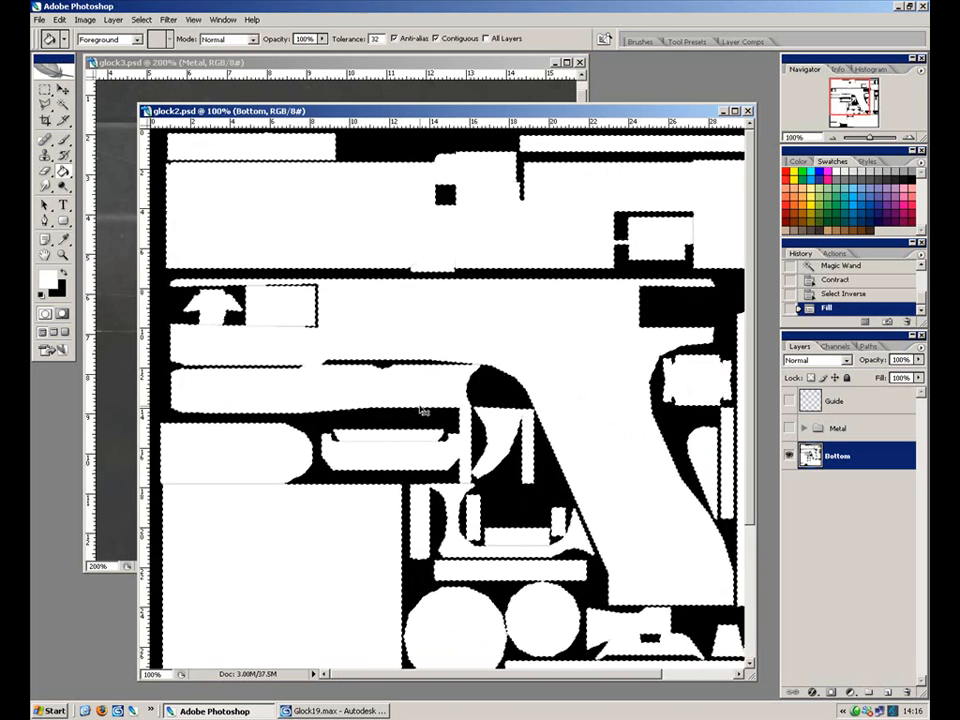
pyautogui.hotkey('ctrl', 'z')
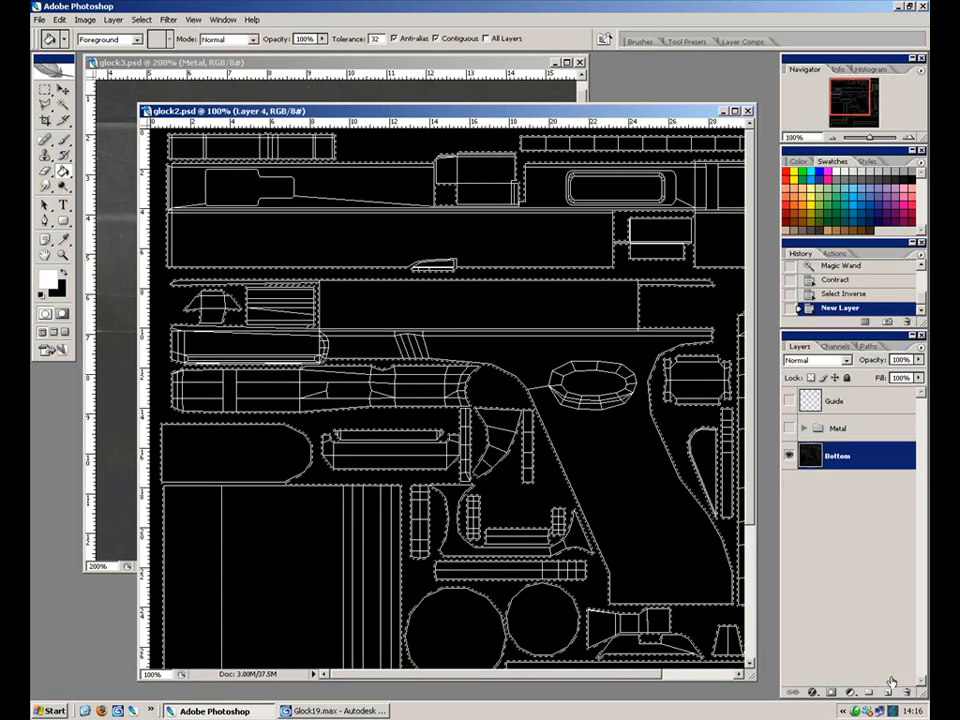
# Fill the inverted selection with the white foreground color on a new layer above Bottom, deselect, and name the layer Selection Layer.
pyautogui.click(887, 693)
pyautogui.hotkey('shift', 'BackSpace')
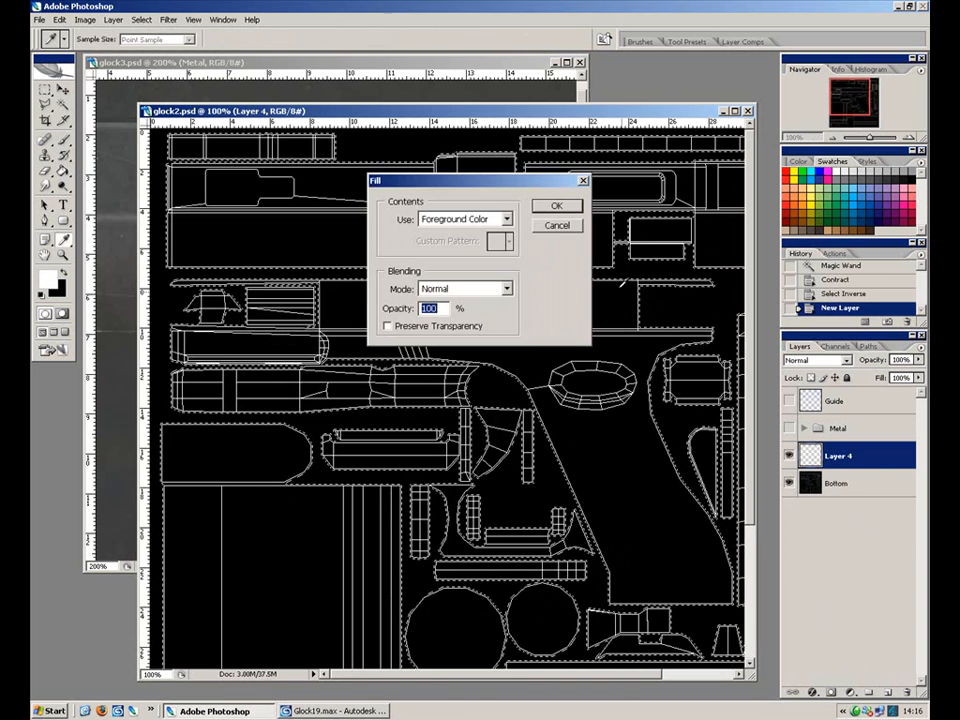
pyautogui.click(568, 208)
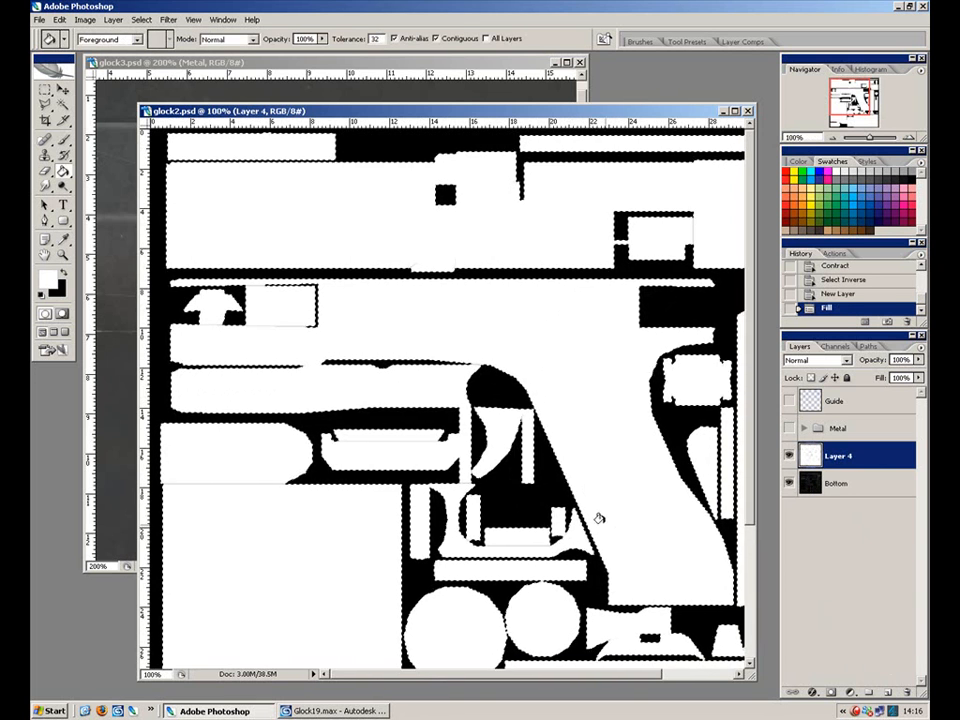
pyautogui.hotkey('ctrl', 'd')
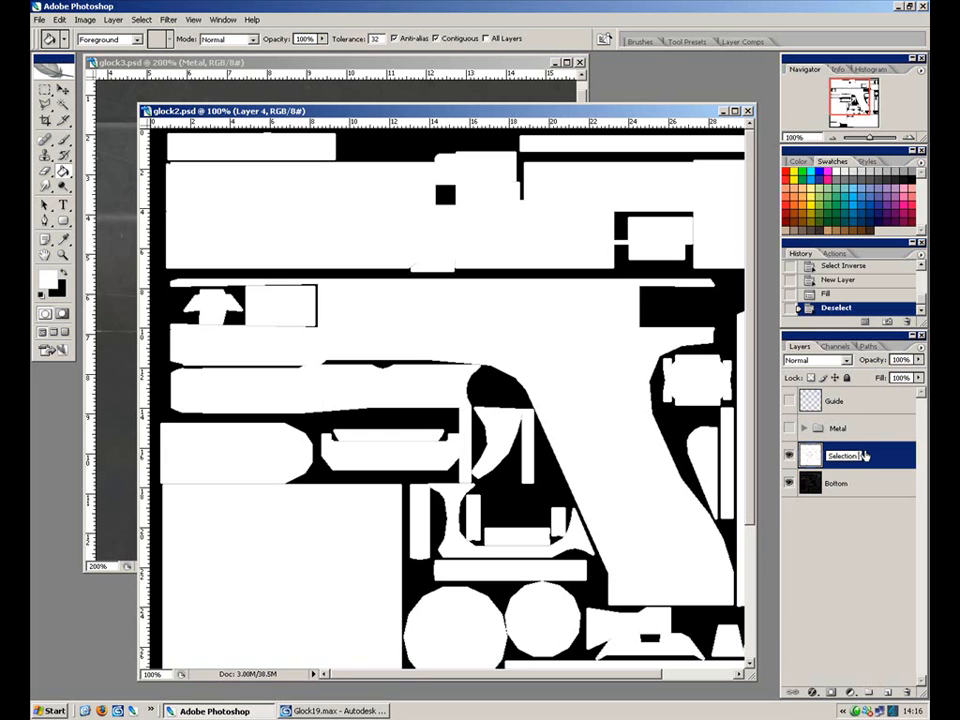
pyautogui.press('Return')
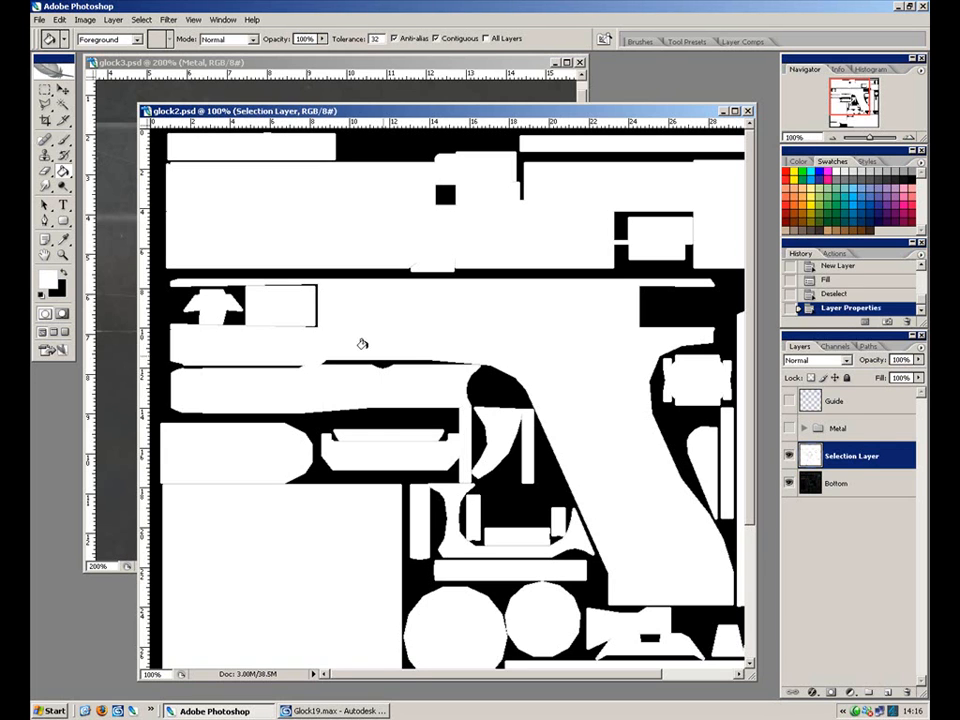
pyautogui.click(63, 105)
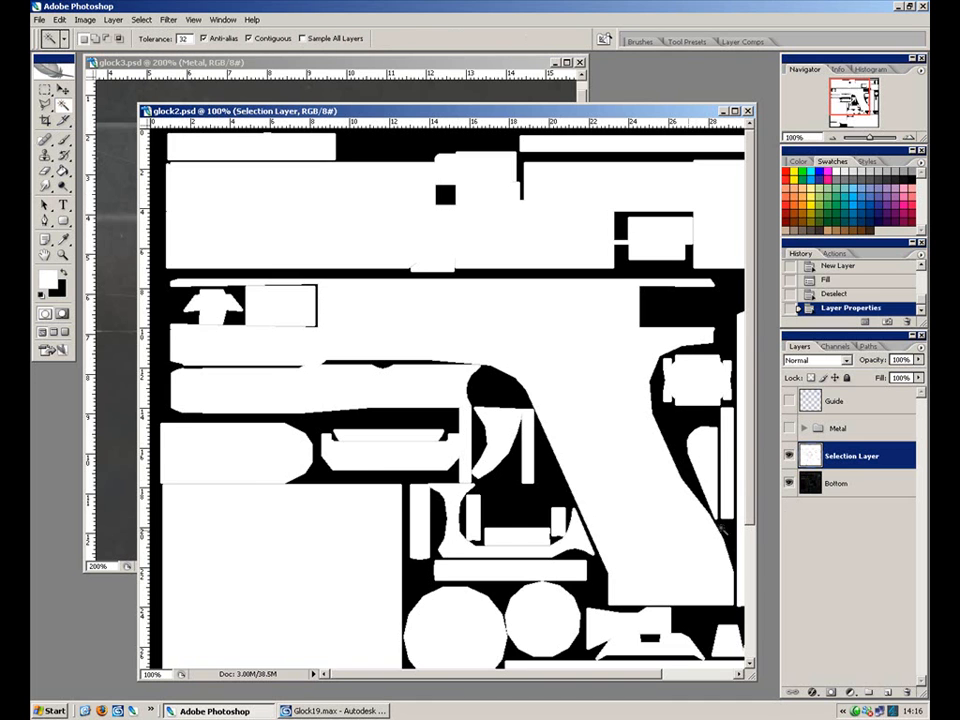
pyautogui.moveTo(293, 528); pyautogui.dragTo(373, 342)
pyautogui.moveTo(372, 279); pyautogui.dragTo(311, 590)
pyautogui.moveTo(446, 395); pyautogui.dragTo(377, 421)
pyautogui.moveTo(286, 252); pyautogui.dragTo(412, 252)
pyautogui.click(63, 90)
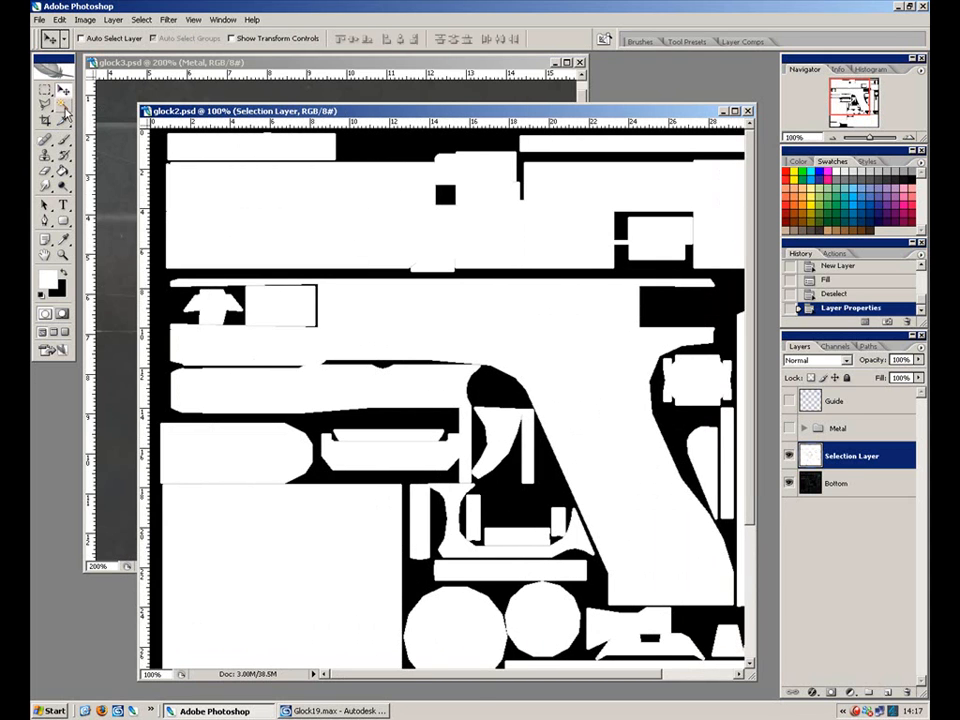
# Try out the Selection Layer by picking the white slide shape and the pistol frame shape with the Magic Wand.
pyautogui.click(64, 106)
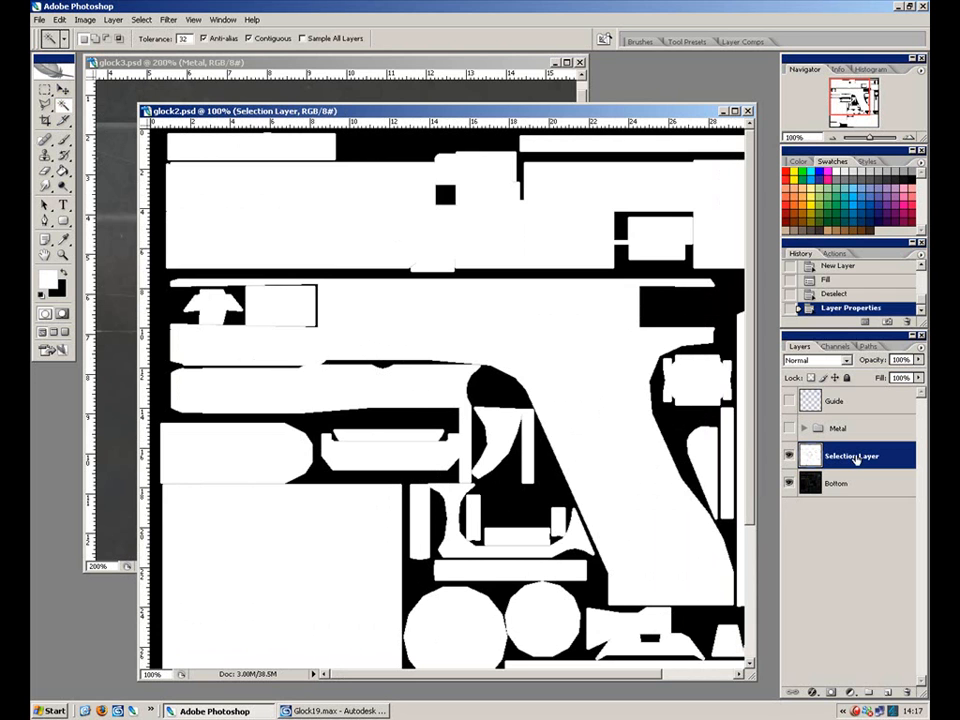
pyautogui.click(336, 221)
pyautogui.moveTo(439, 356); pyautogui.dragTo(311, 356)
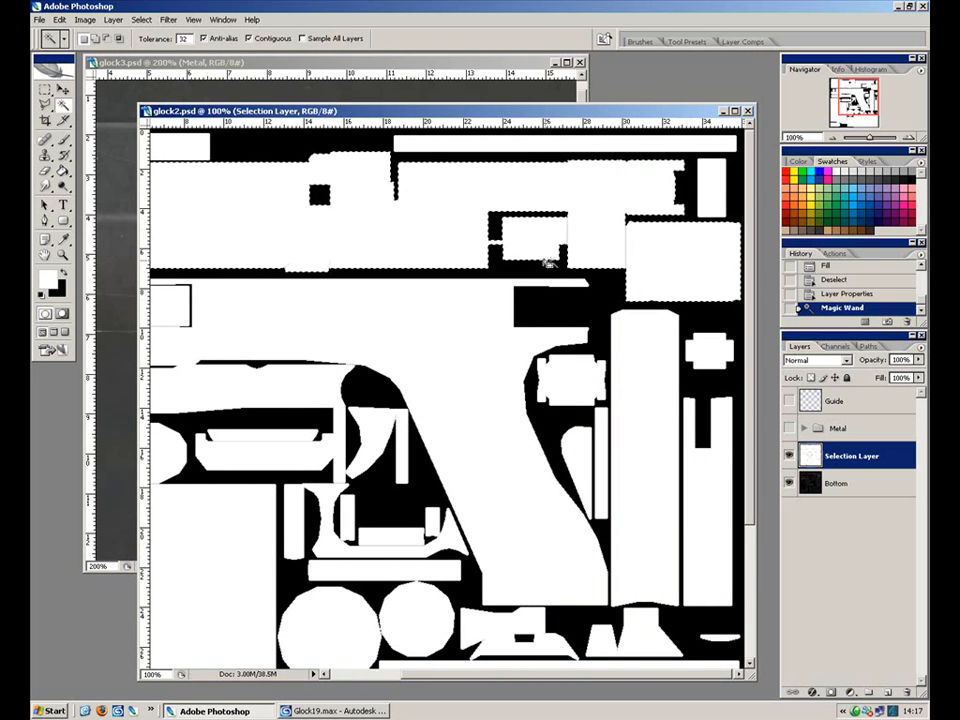
pyautogui.moveTo(253, 253); pyautogui.dragTo(411, 301)
pyautogui.keyDown('shift'); pyautogui.click(566, 427); pyautogui.keyUp('shift')
pyautogui.scroll(-3, 563, 445)
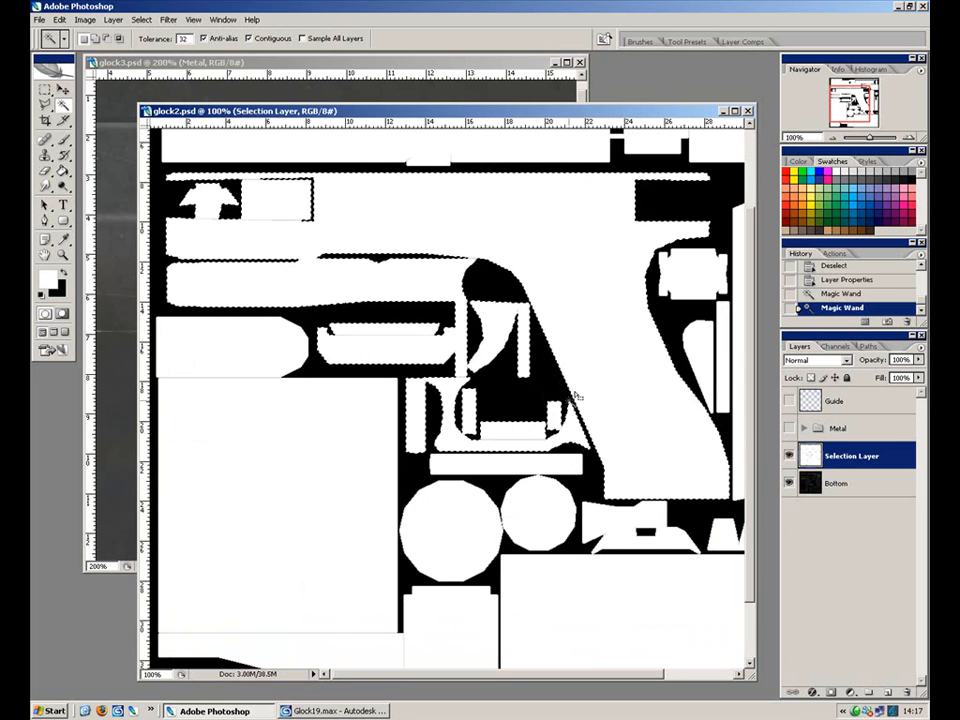
# Try Magic Wand selections on the large white shapes along the texture's lower edge, and deselect everything.
pyautogui.moveTo(561, 466); pyautogui.dragTo(431, 362)
pyautogui.keyDown('shift'); pyautogui.click(514, 600); pyautogui.keyUp('shift')
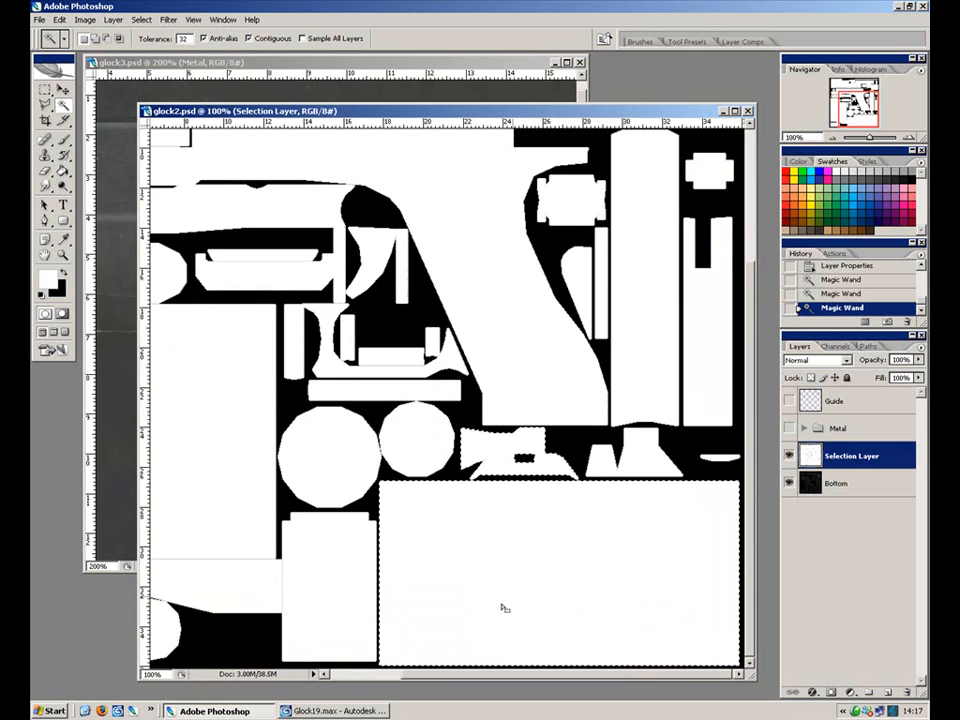
pyautogui.moveTo(291, 559); pyautogui.dragTo(426, 521)
pyautogui.keyDown('shift'); pyautogui.click(455, 601); pyautogui.keyUp('shift')
pyautogui.hotkey('ctrl', 'd')
pyautogui.click(258, 636)
pyautogui.hotkey('ctrl', 'd')
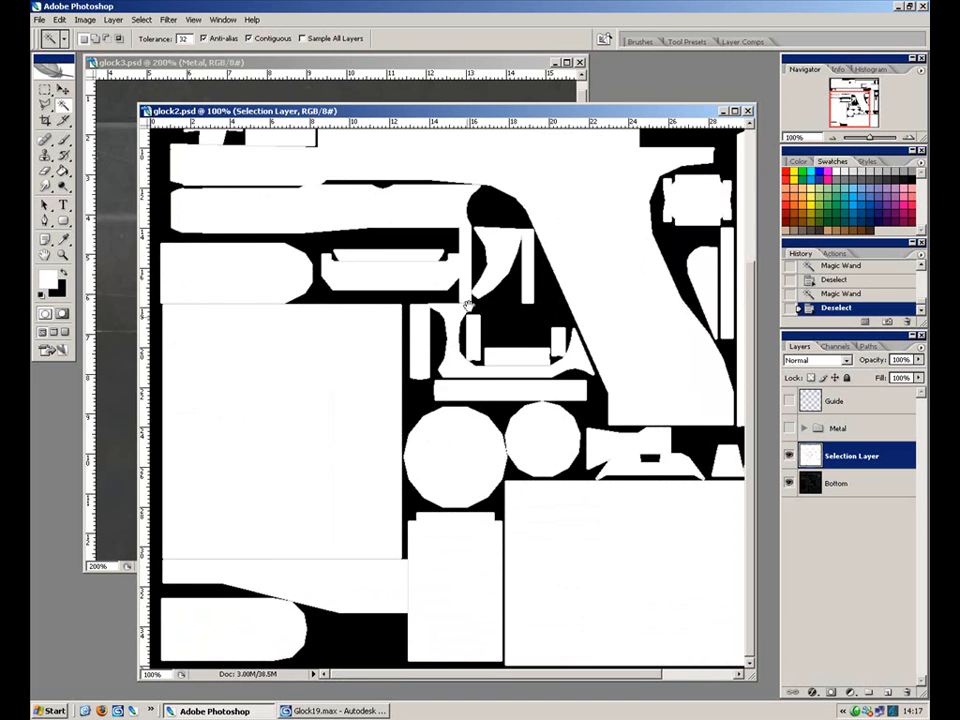
# Compare the white shapes' edges near the trigger guard with the contracted wireframe selection by stepping back in history, and restore the latest state.
pyautogui.scroll(5, 510, 657)
pyautogui.scroll(3, 538, 402)
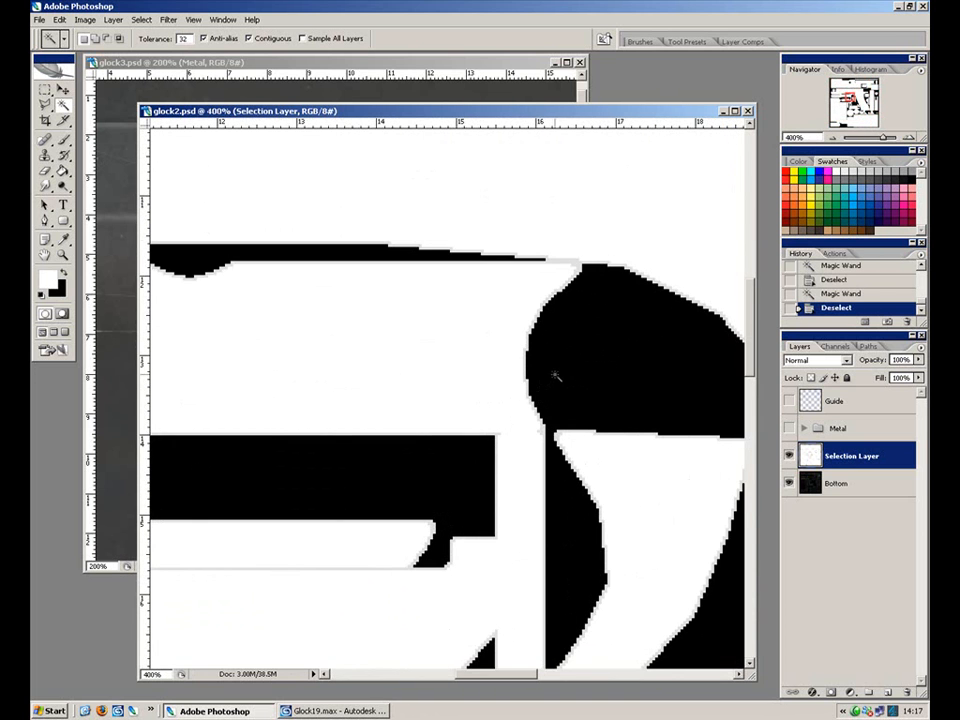
pyautogui.moveTo(547, 342); pyautogui.dragTo(571, 427)
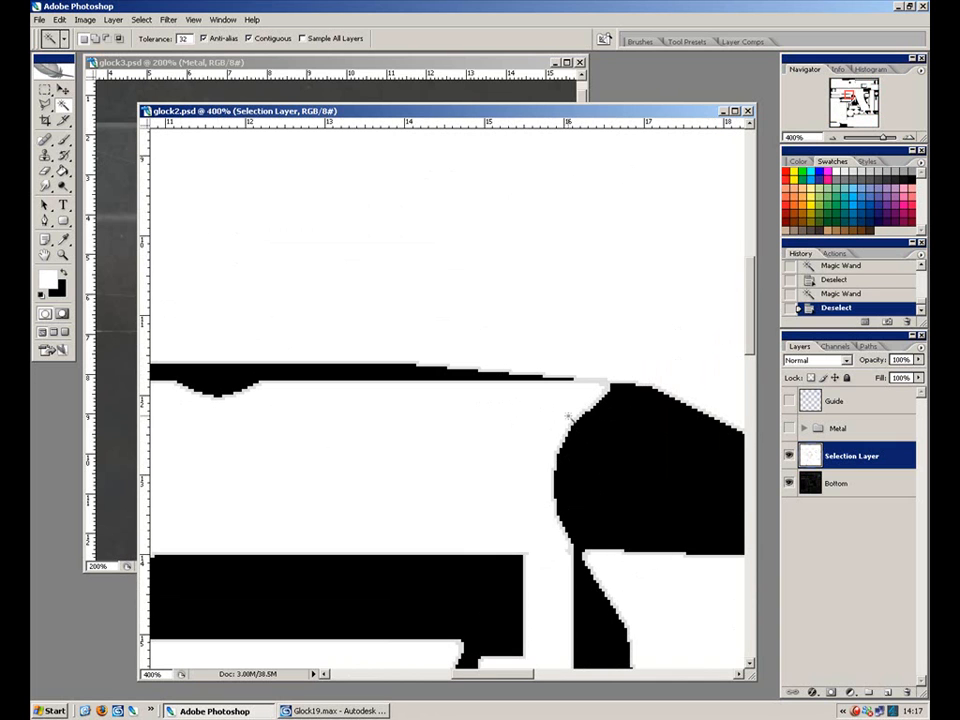
pyautogui.hotkey('ctrl', 'alt', 'z')
pyautogui.hotkey('ctrl', 'alt', 'z')
pyautogui.hotkey('ctrl', 'alt', 'z')
pyautogui.hotkey('ctrl', 'alt', 'z')
pyautogui.hotkey('ctrl', 'alt', 'z')
pyautogui.hotkey('ctrl', 'alt', 'z')
pyautogui.hotkey('ctrl', 'alt', 'z')
pyautogui.hotkey('ctrl', 'alt', 'z')
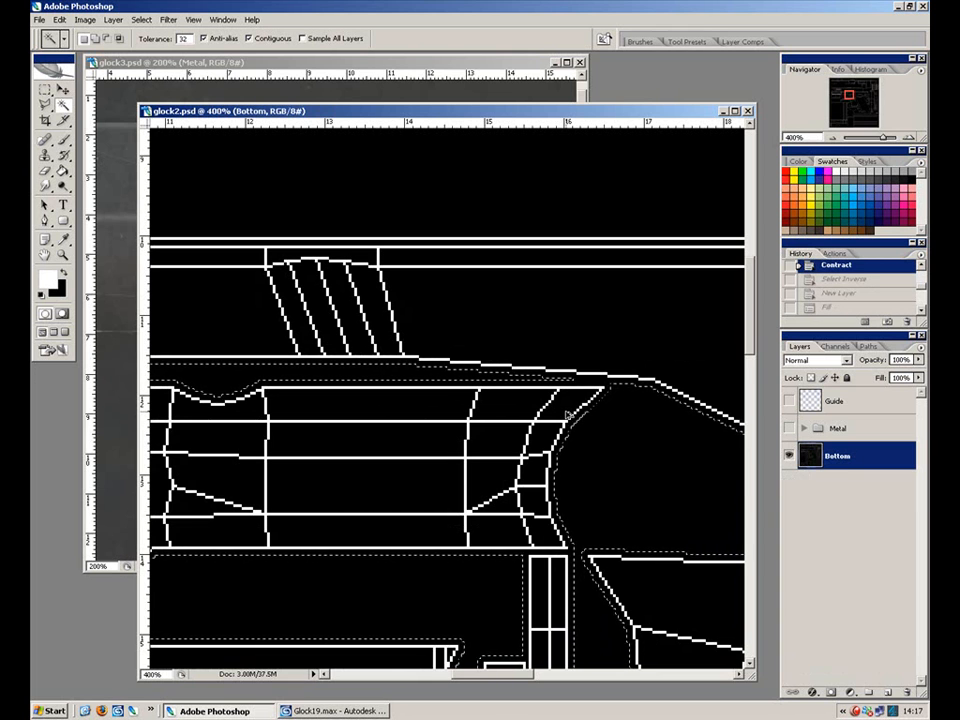
pyautogui.click(921, 312)
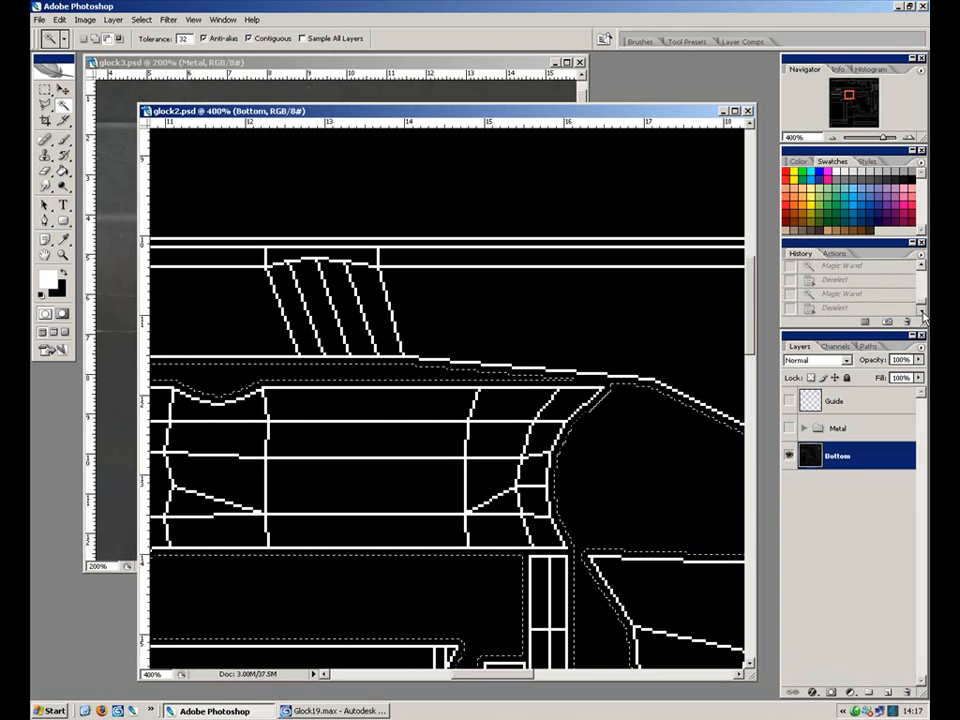
pyautogui.click(840, 308)
# Make the Metal group visible, expand it to list its layers, and bring the barrel texture into view.
pyautogui.hotkey('ctrl', '-')
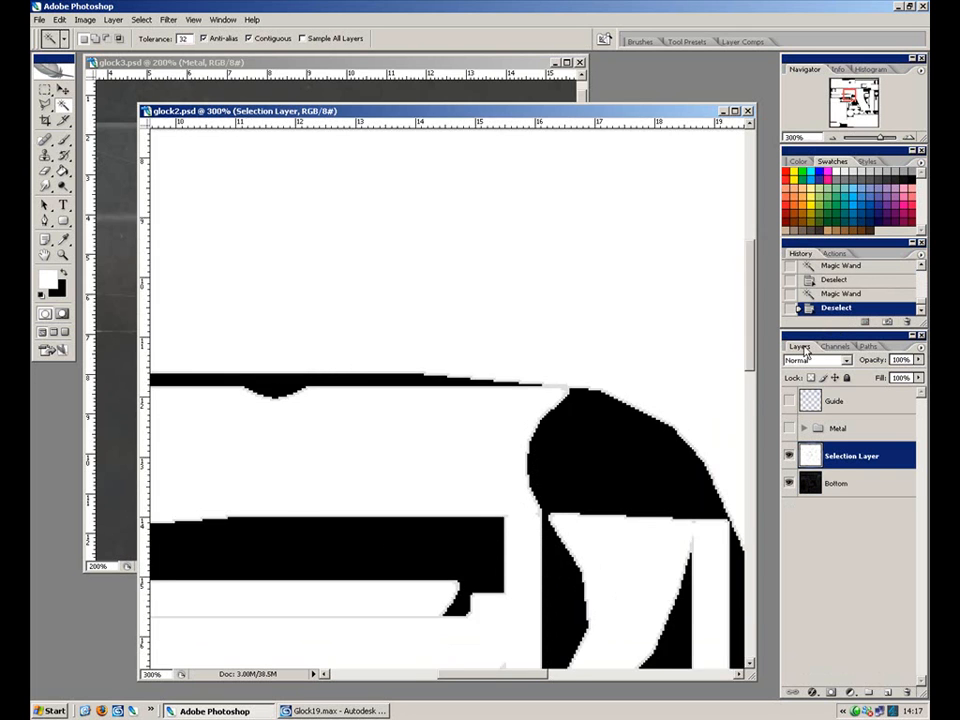
pyautogui.hotkey('ctrl', '-')
pyautogui.moveTo(319, 261); pyautogui.dragTo(469, 583)
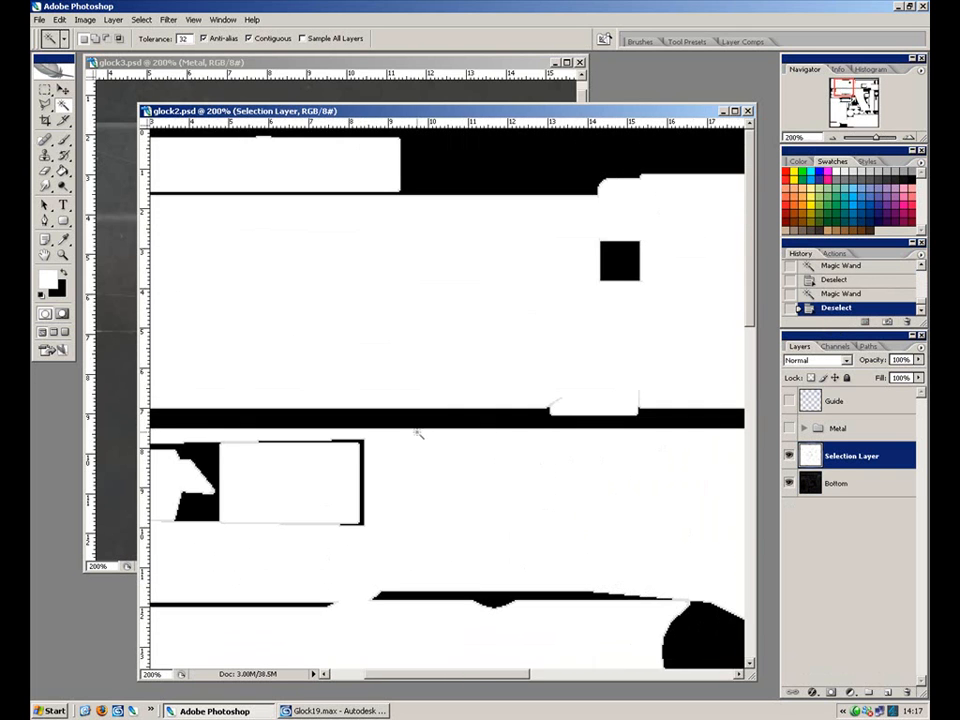
pyautogui.moveTo(600, 265); pyautogui.dragTo(642, 533)
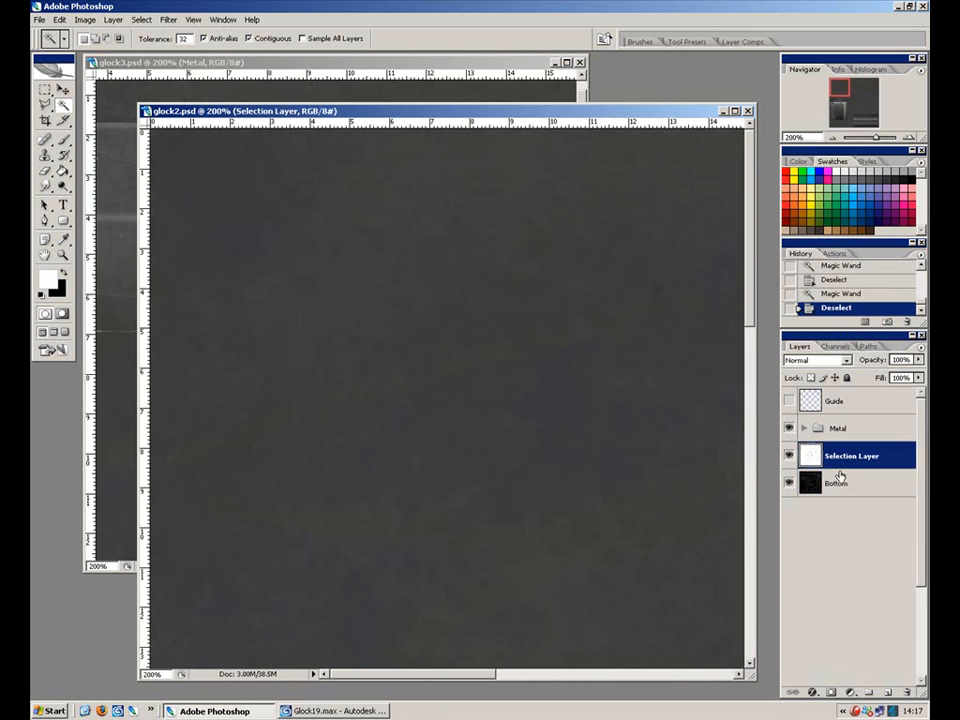
pyautogui.click(804, 428)
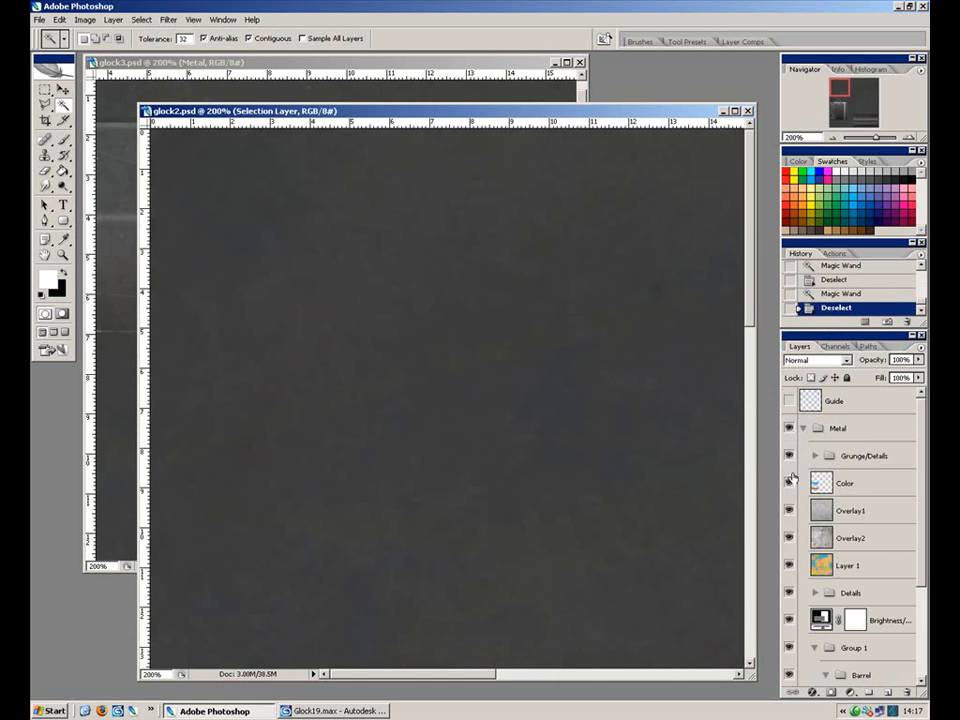
pyautogui.hotkey('ctrl', '-')
pyautogui.hotkey('ctrl', '-')
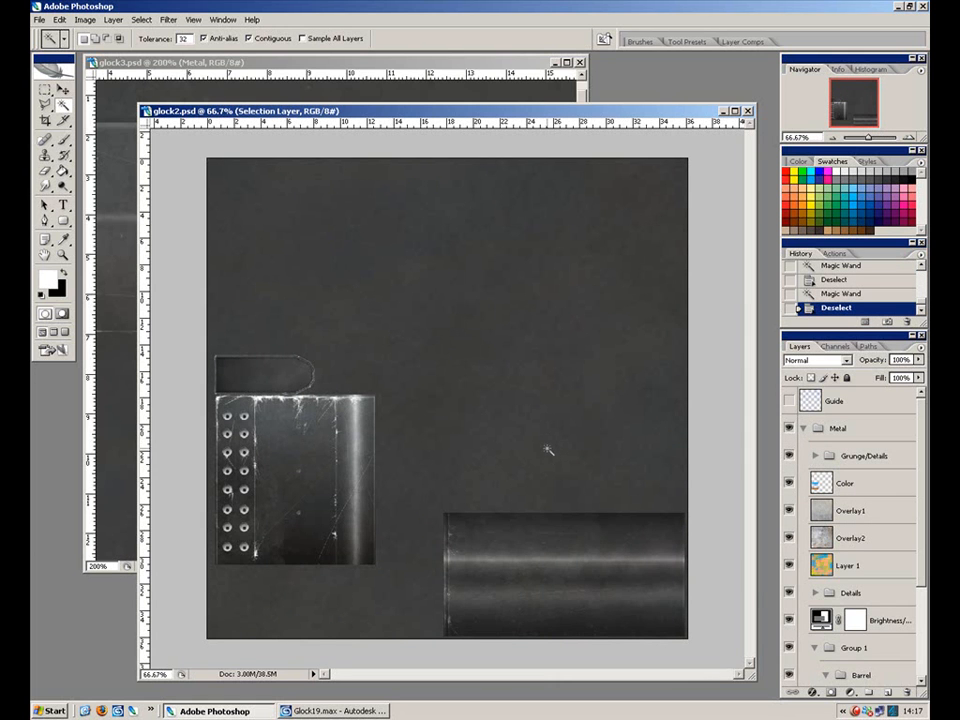
pyautogui.hotkey('ctrl', '+')
pyautogui.moveTo(453, 358); pyautogui.dragTo(390, 270)
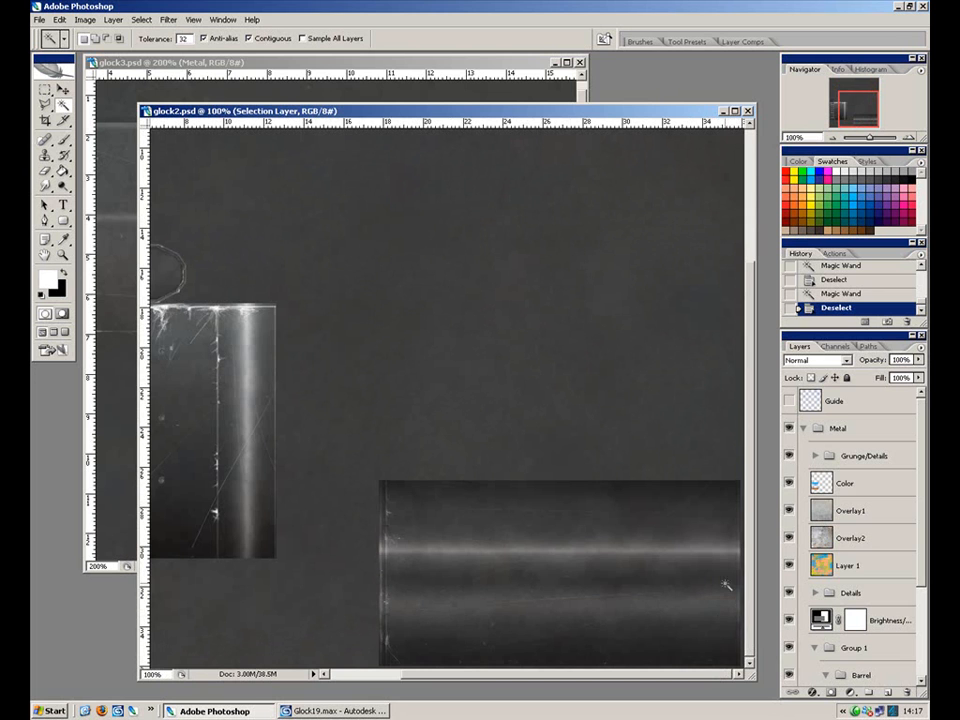
# Choose the Brush tool, activate the Color layer in the Metal group, and set the foreground color to light blue.
pyautogui.click(65, 145)
pyautogui.moveTo(214, 465); pyautogui.dragTo(340, 482)
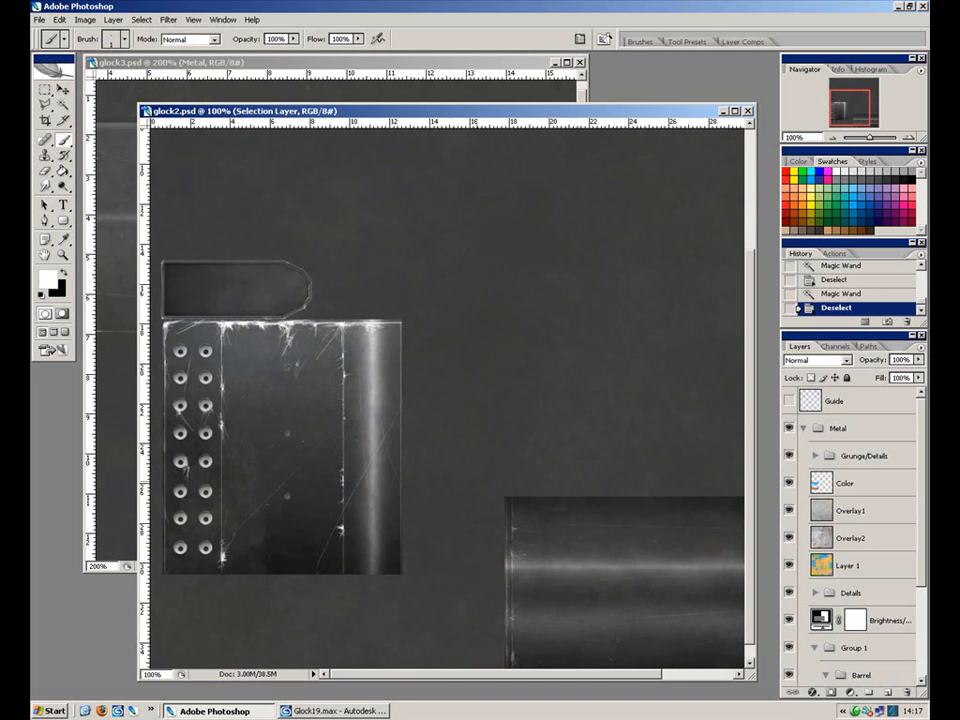
pyautogui.moveTo(660, 578); pyautogui.dragTo(535, 563)
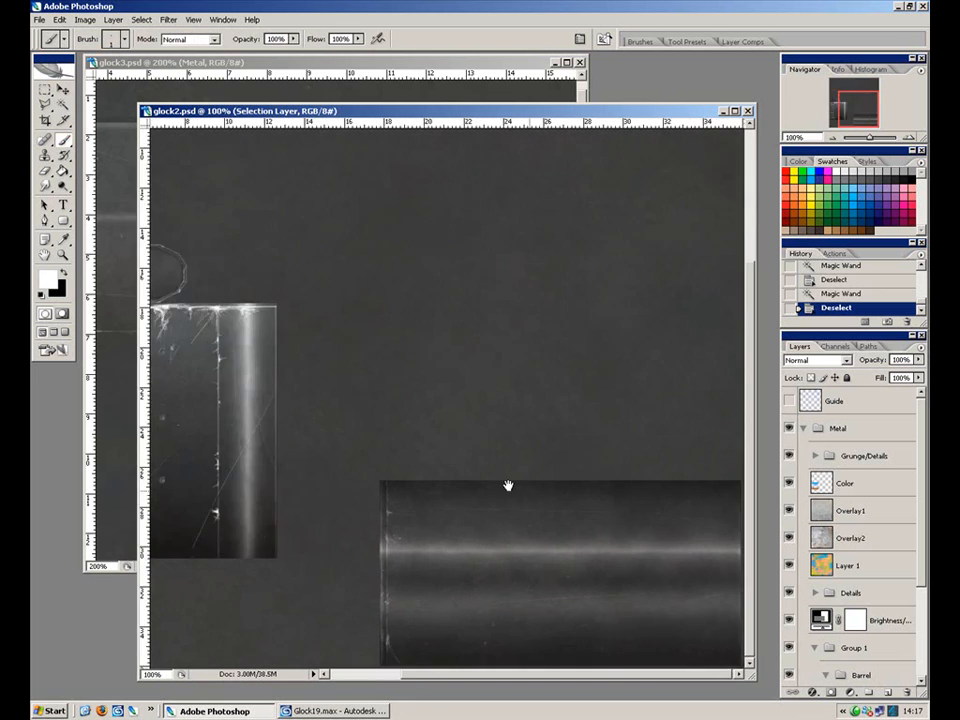
pyautogui.click(838, 487)
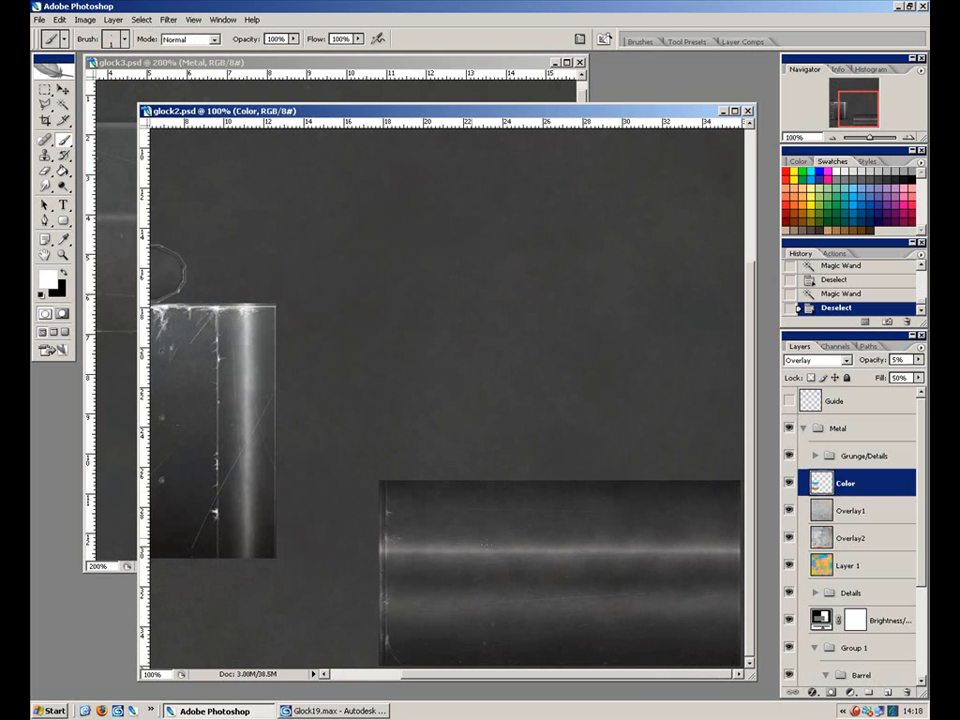
pyautogui.click(50, 279)
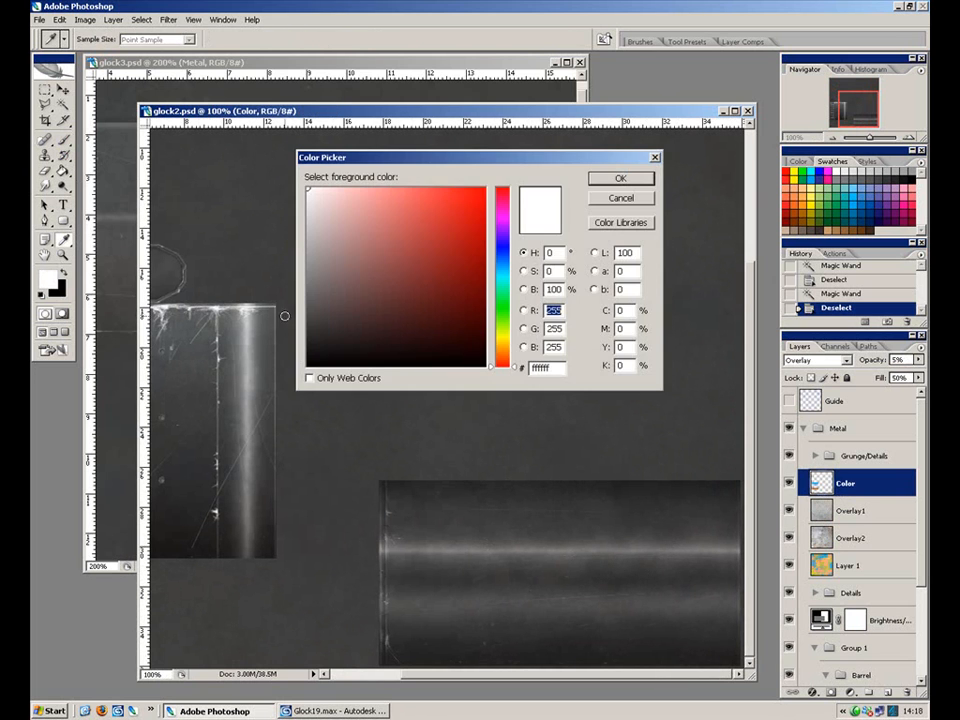
pyautogui.click(615, 179)
pyautogui.click(811, 179)
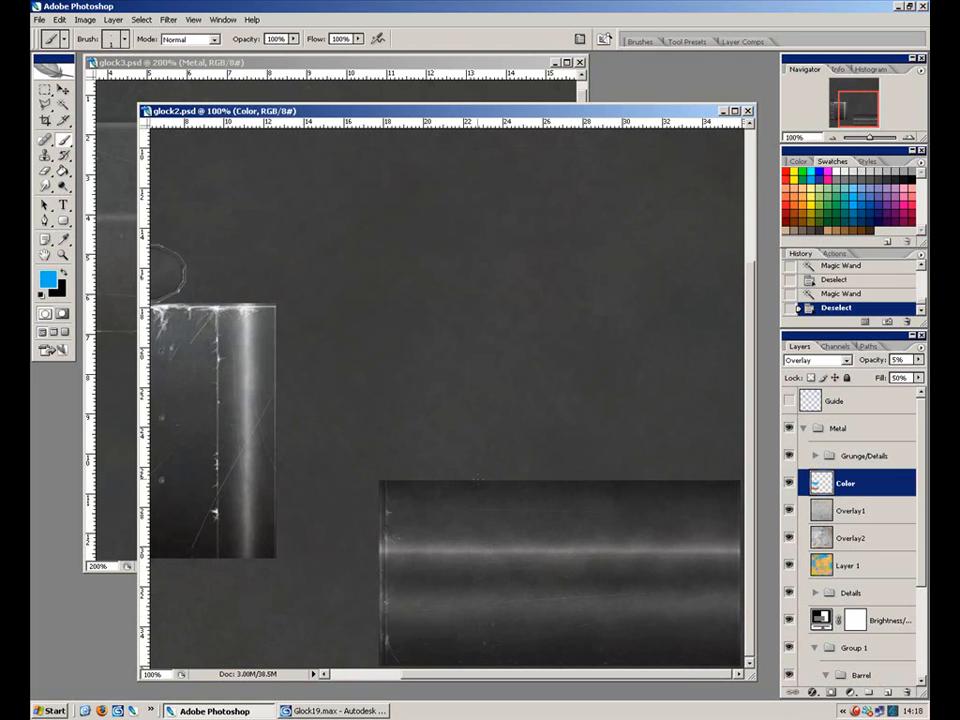
# Select the barrel rectangle on the Selection Layer with the Magic Wand and subtract the adjoining small part with a rectangular marquee.
pyautogui.click(67, 107)
pyautogui.scroll(-5, 900, 500)
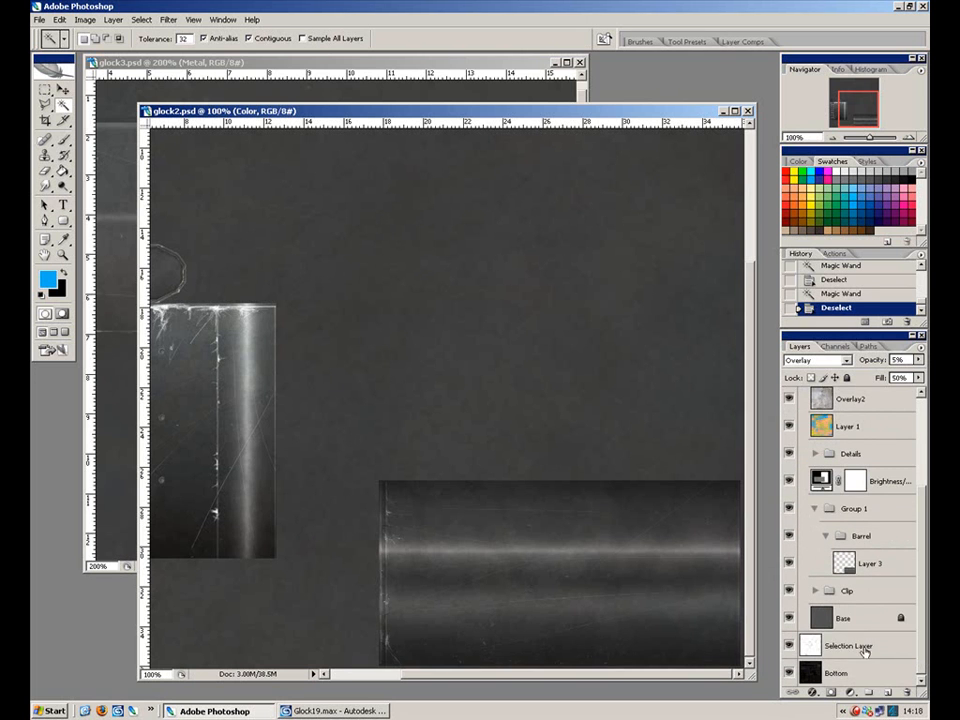
pyautogui.click(852, 645)
pyautogui.click(572, 637)
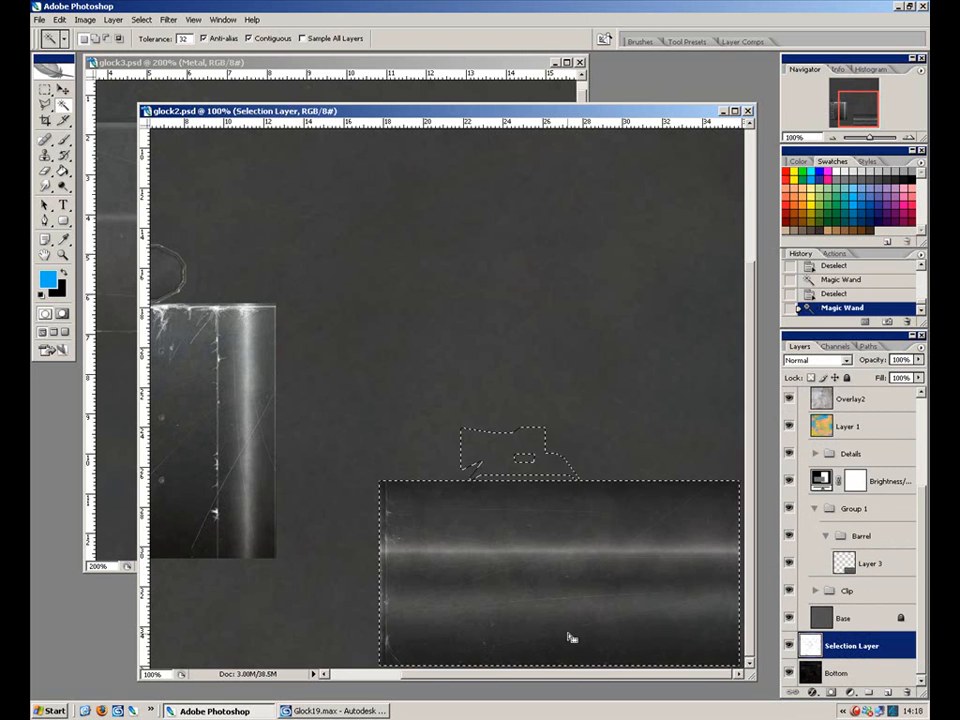
pyautogui.click(44, 89)
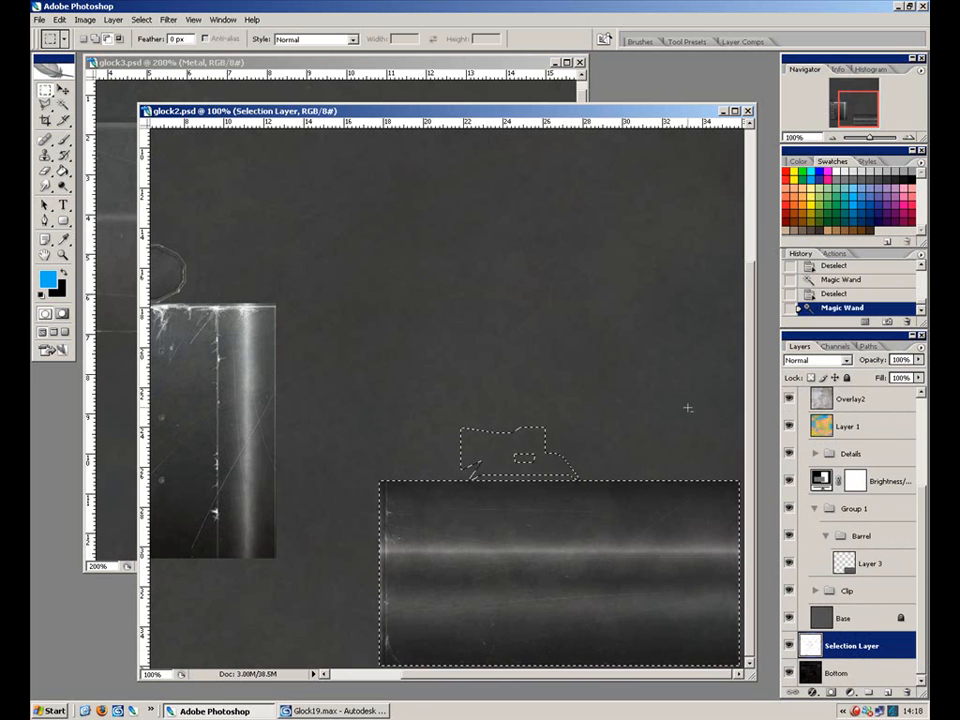
pyautogui.moveTo(374, 475); pyautogui.dragTo(369, 480)
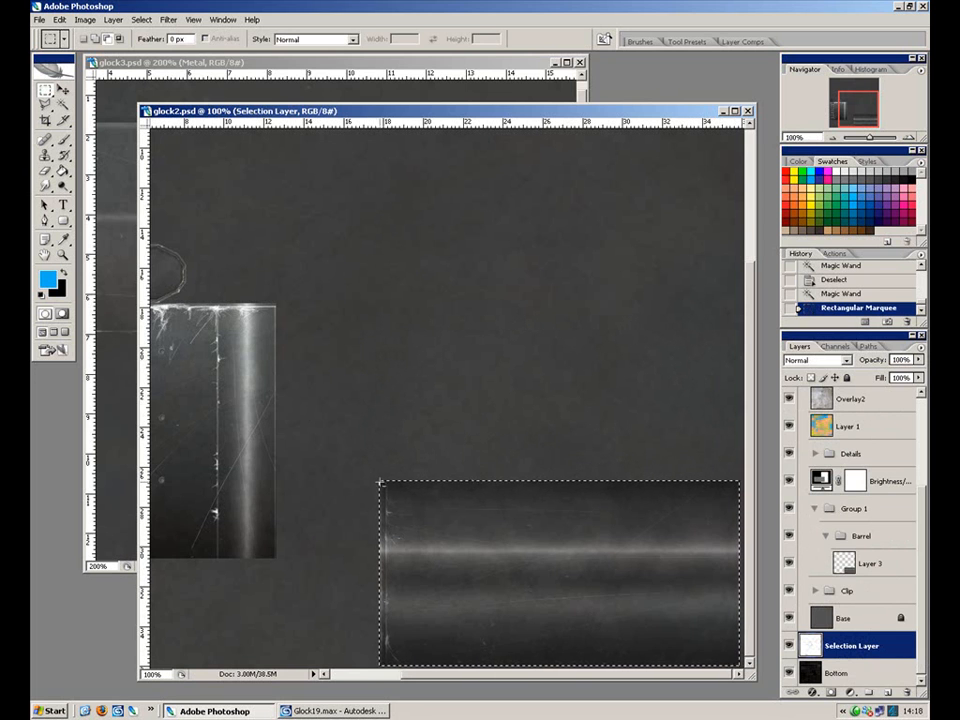
# Activate the Color layer and set up a soft round brush with 0% hardness, enlarged to 150 px.
pyautogui.click(64, 140)
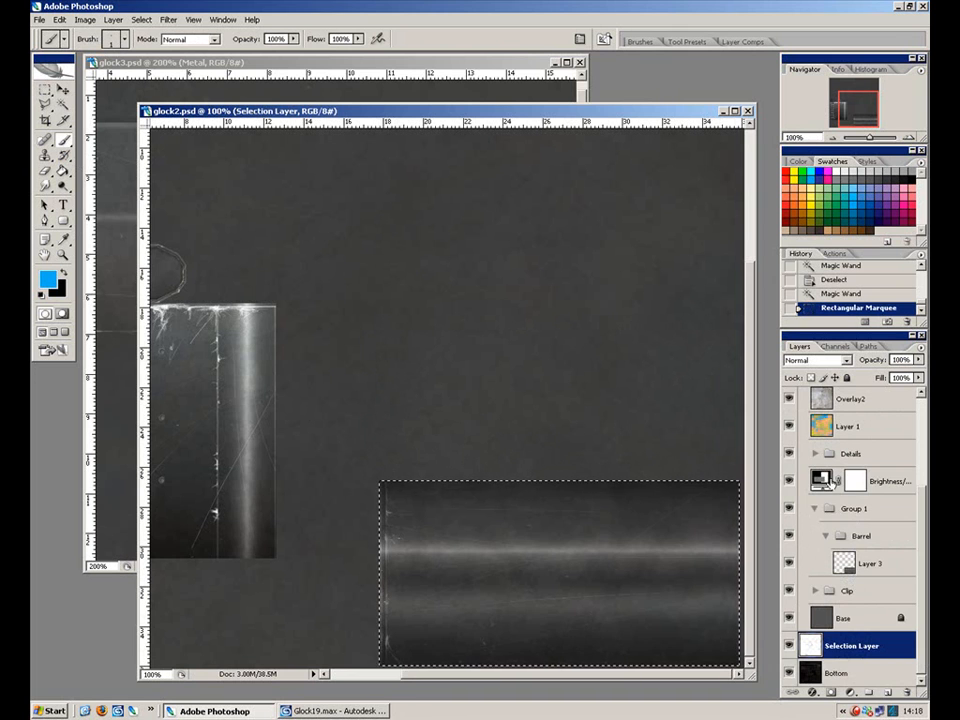
pyautogui.click(815, 455)
pyautogui.click(815, 455)
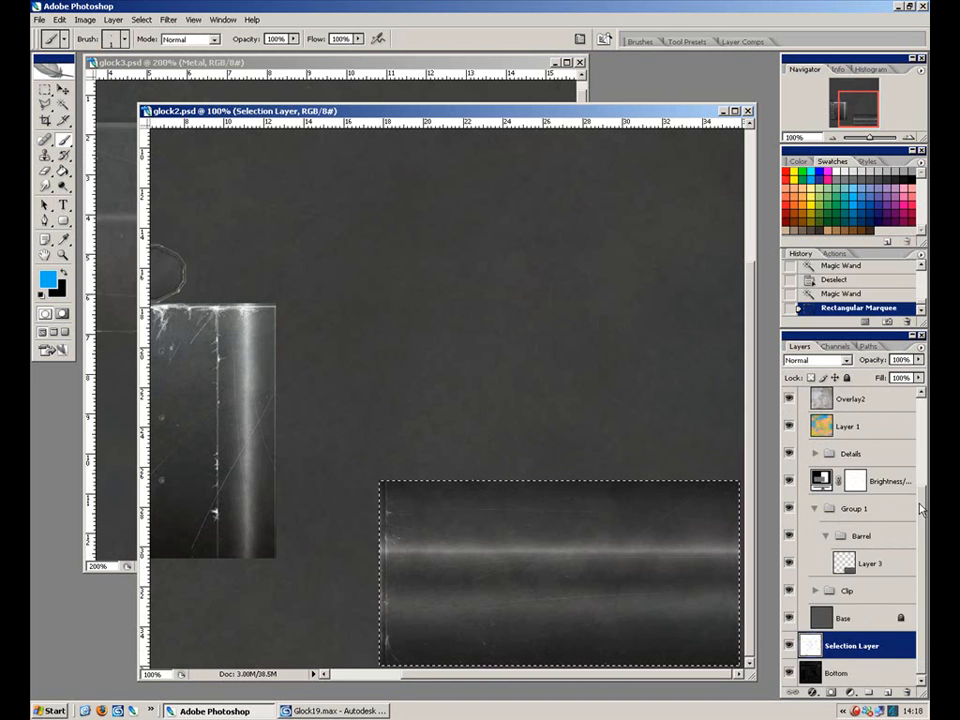
pyautogui.scroll(4, 921, 511)
pyautogui.click(845, 443)
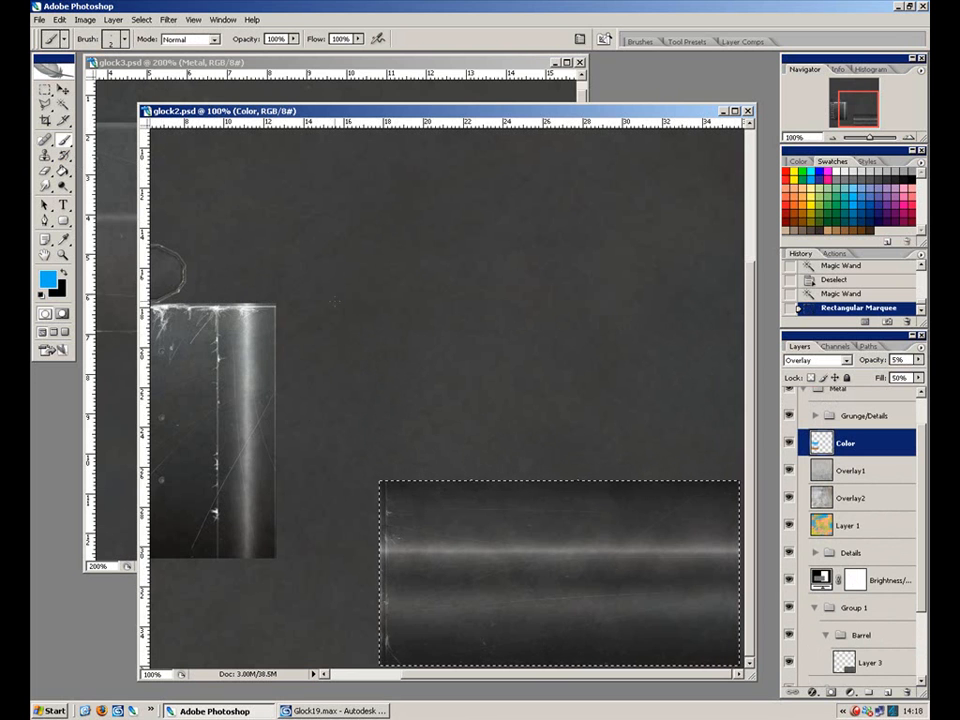
pyautogui.click(124, 39)
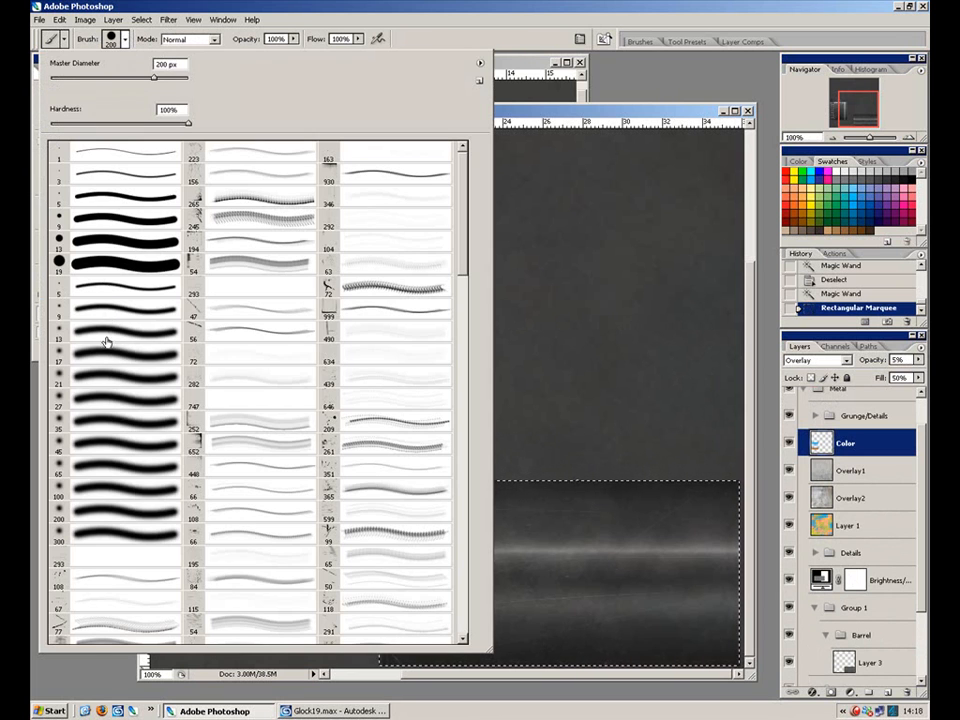
pyautogui.click(112, 377)
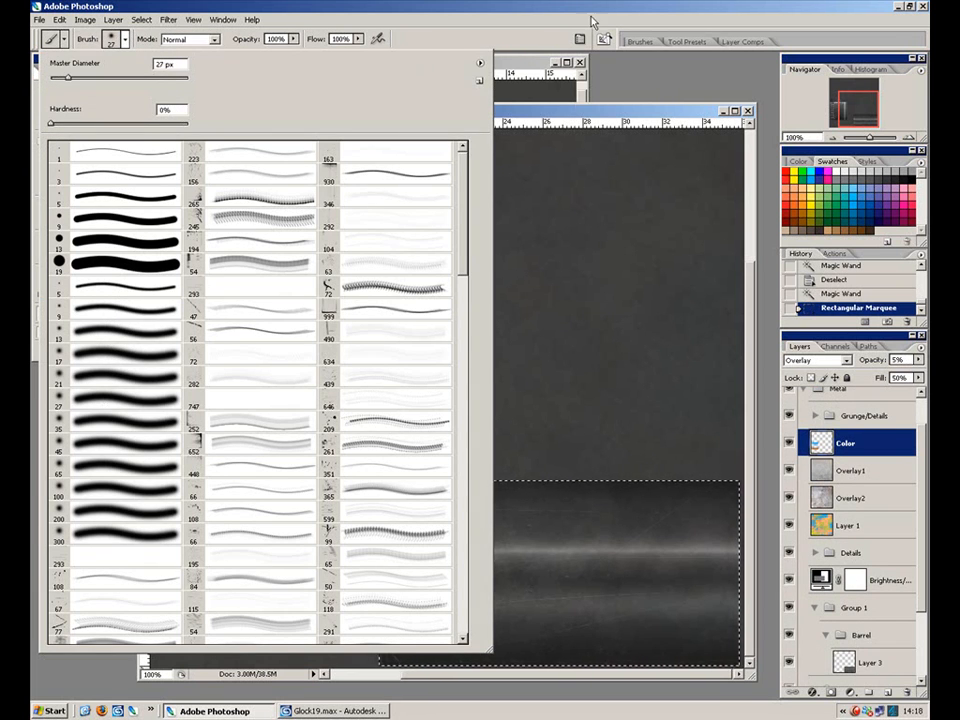
pyautogui.click(577, 106)
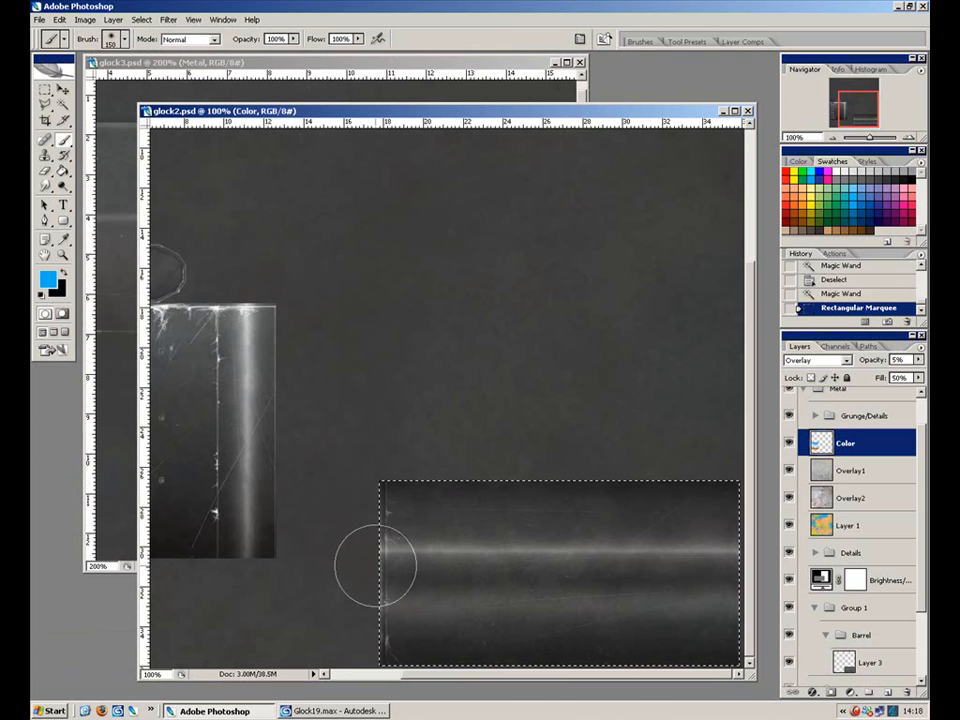
# Paint a blue stroke along the barrel's middle and orange-brown strokes along its upper and lower edges with a 175 px brush, and deselect.
pyautogui.click(751, 536)
pyautogui.hotkey('ctrl', 'z')
pyautogui.moveTo(356, 566); pyautogui.dragTo(700, 566)
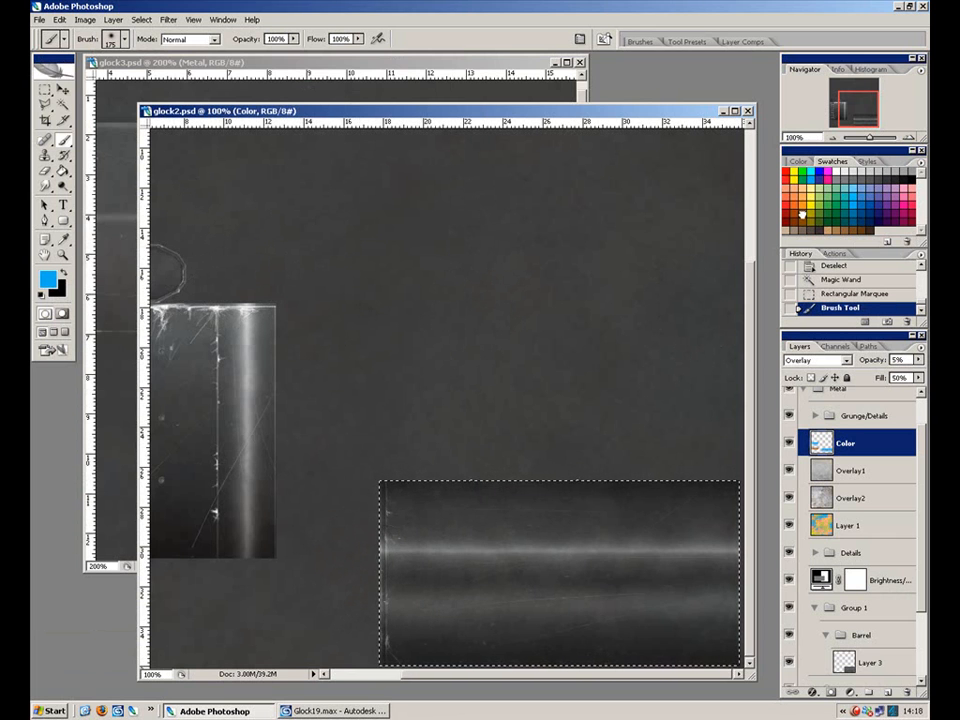
pyautogui.moveTo(354, 472)
pyautogui.mouseDown()
pyautogui.moveTo(546, 463)
pyautogui.moveTo(700, 480)
pyautogui.mouseUp()
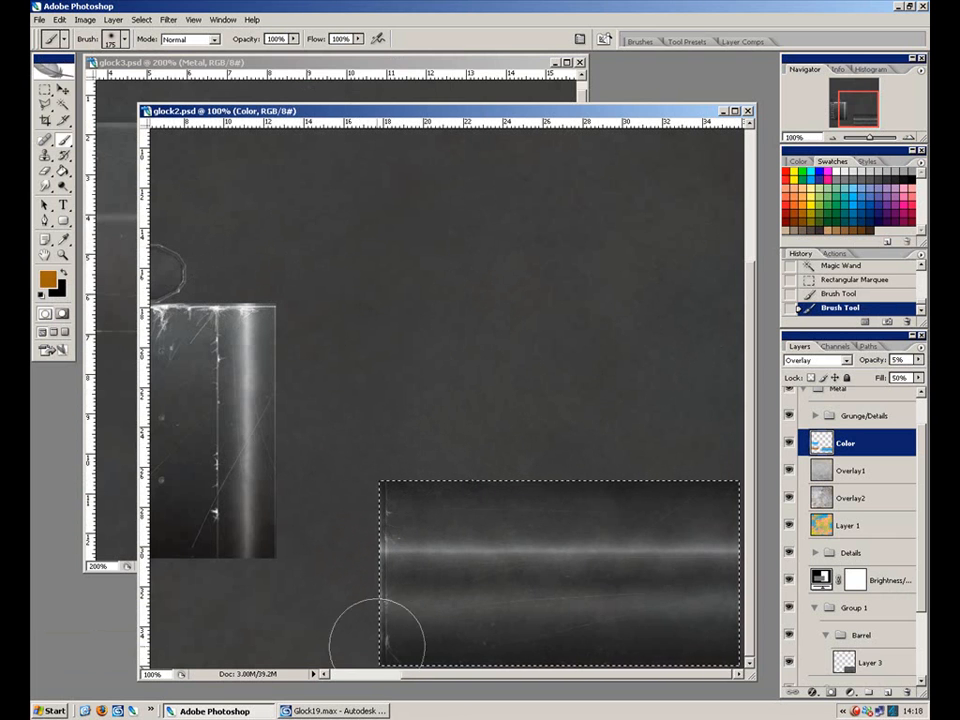
pyautogui.moveTo(353, 646); pyautogui.dragTo(700, 638)
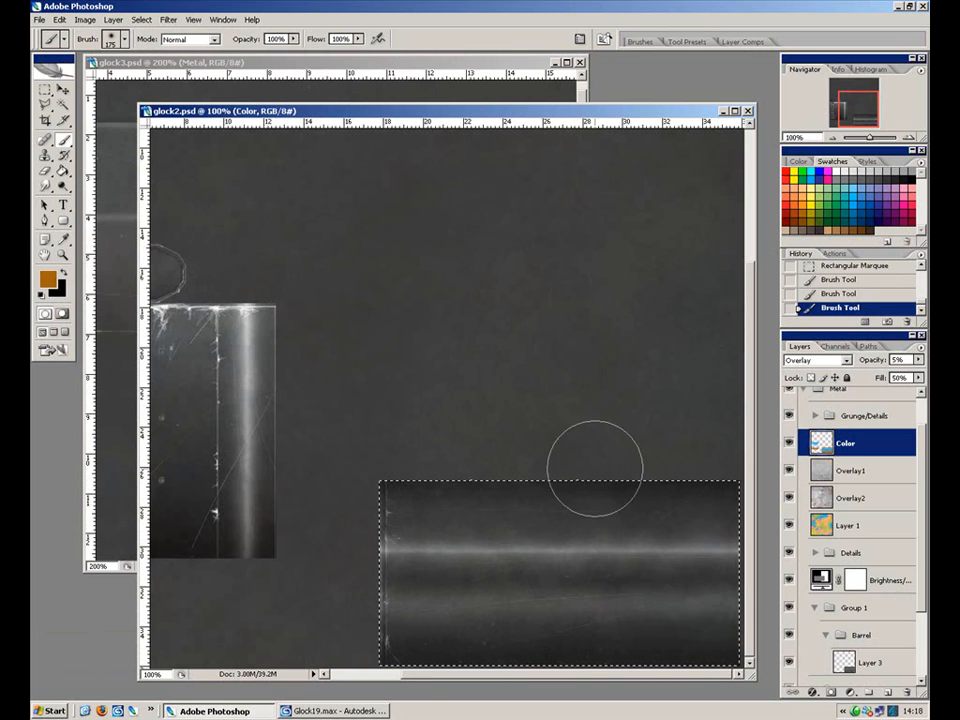
pyautogui.press('space')
pyautogui.moveTo(407, 328); pyautogui.dragTo(455, 379)
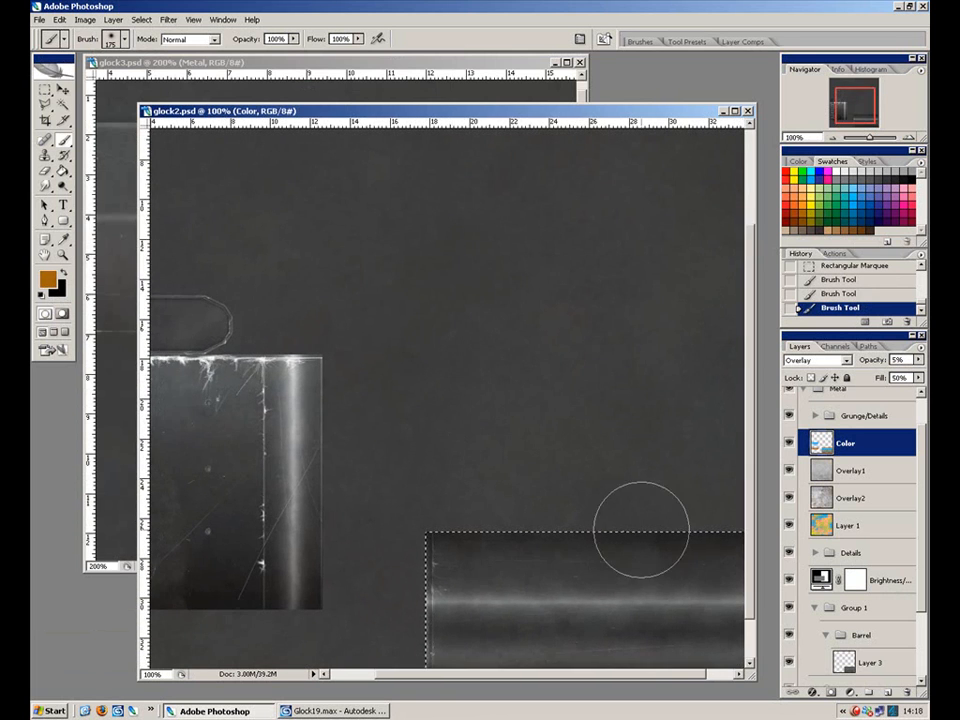
pyautogui.hotkey('ctrl', 'd')
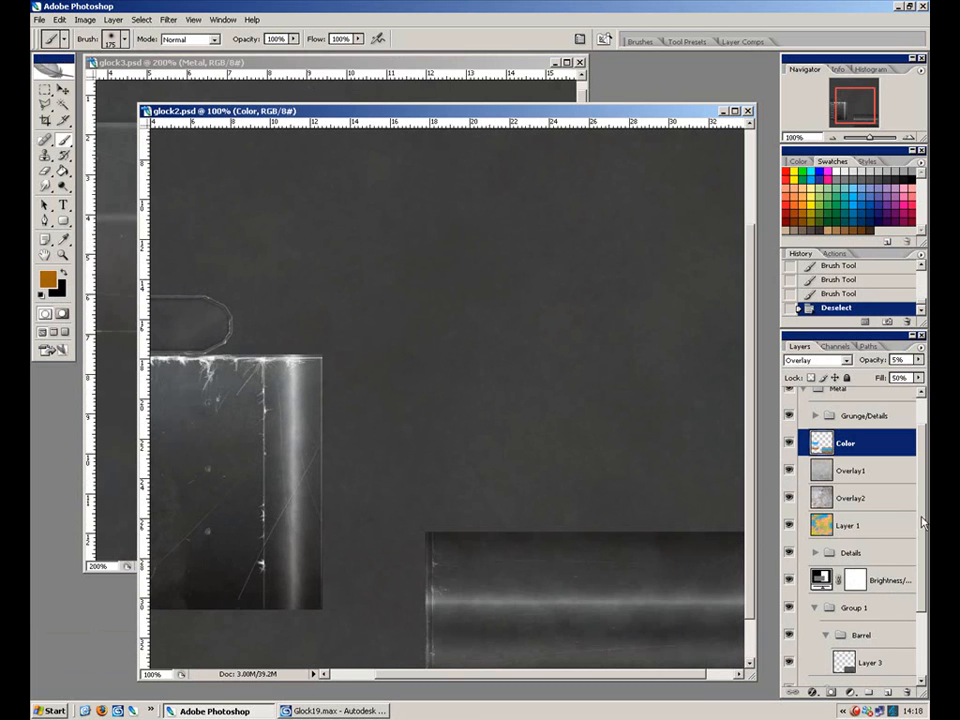
# Move the Clip group into Group 1 below the collapsed Barrel group, and toggle Clip's visibility to check its contents.
pyautogui.scroll(-3, 915, 560)
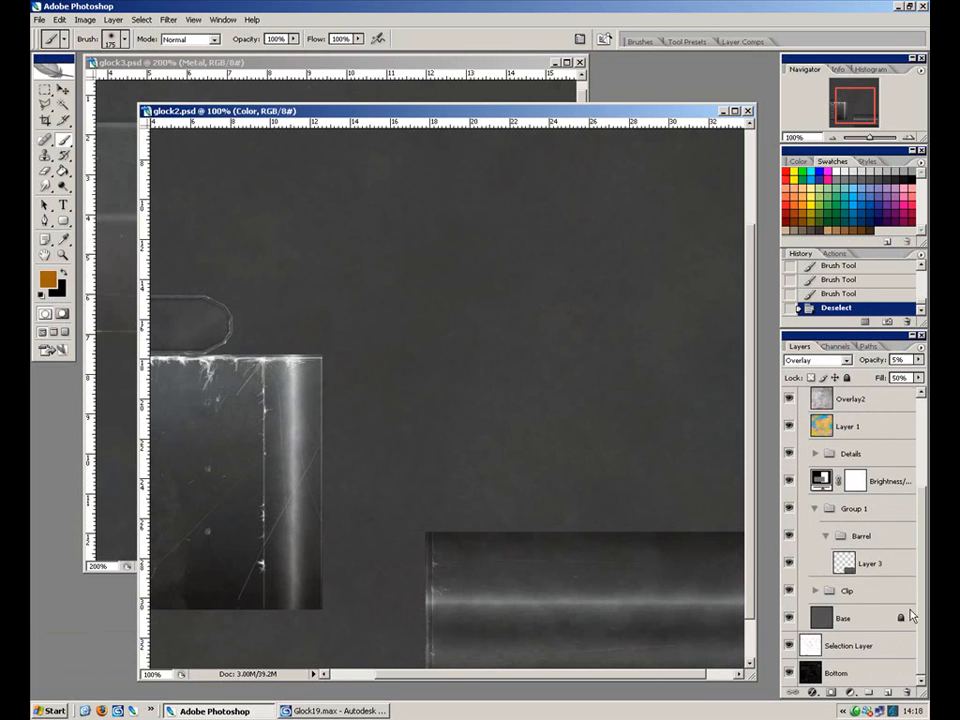
pyautogui.click(822, 541)
pyautogui.click(815, 537)
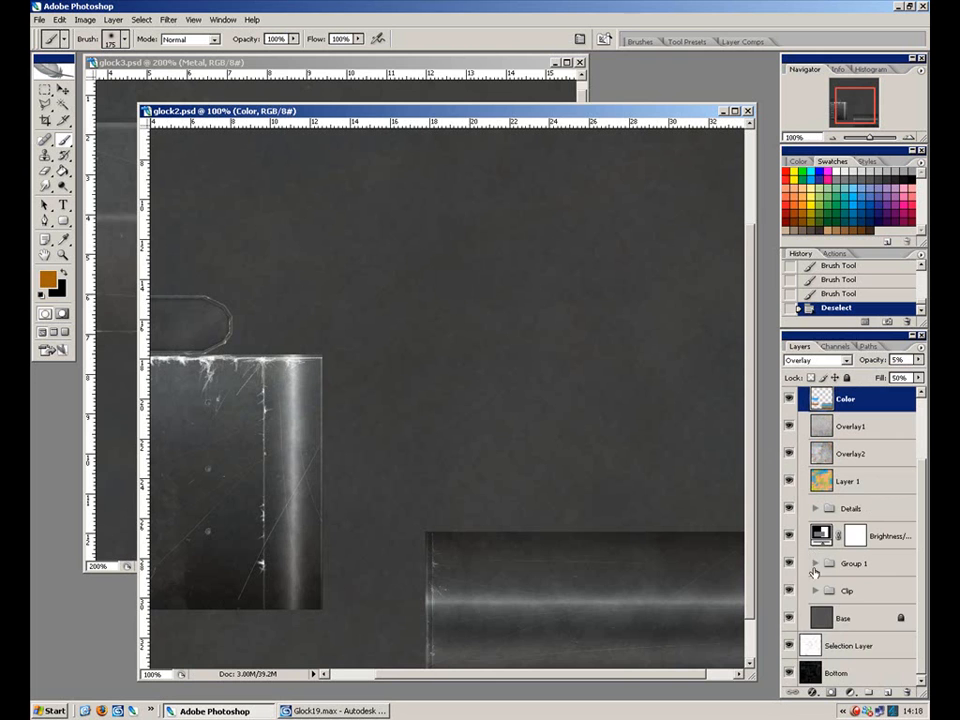
pyautogui.click(815, 564)
pyautogui.moveTo(846, 620); pyautogui.dragTo(843, 590)
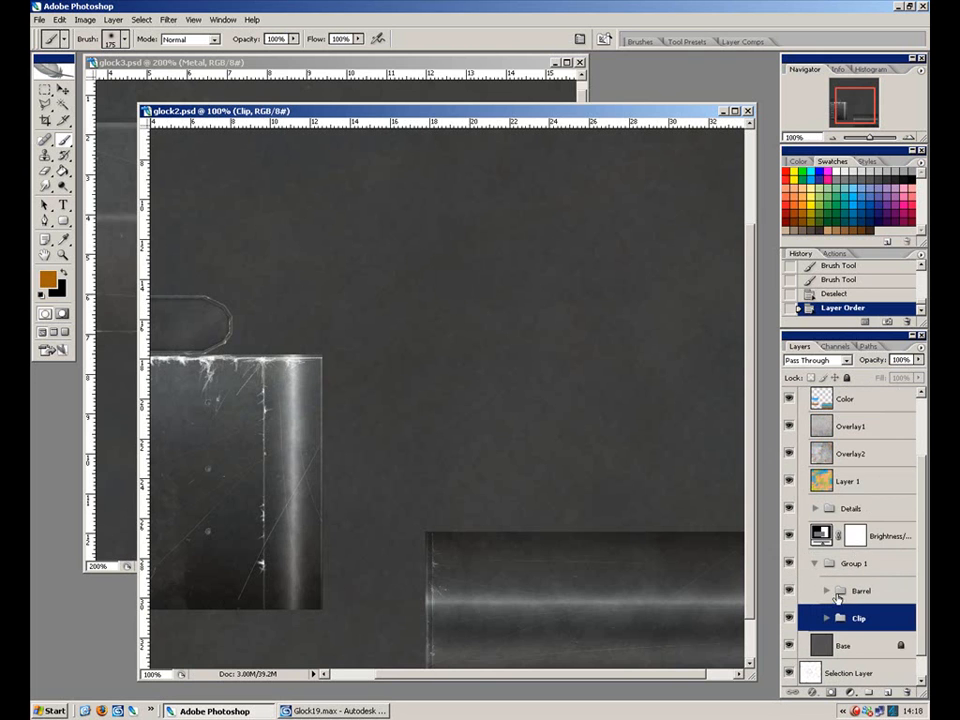
pyautogui.moveTo(508, 526); pyautogui.dragTo(587, 476)
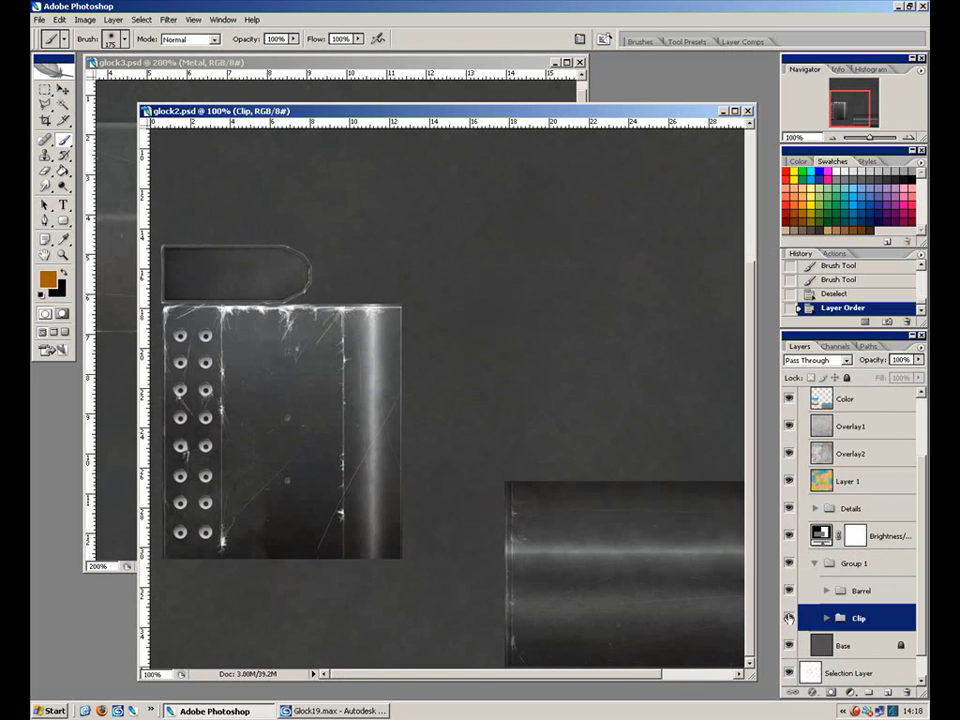
pyautogui.click(788, 618)
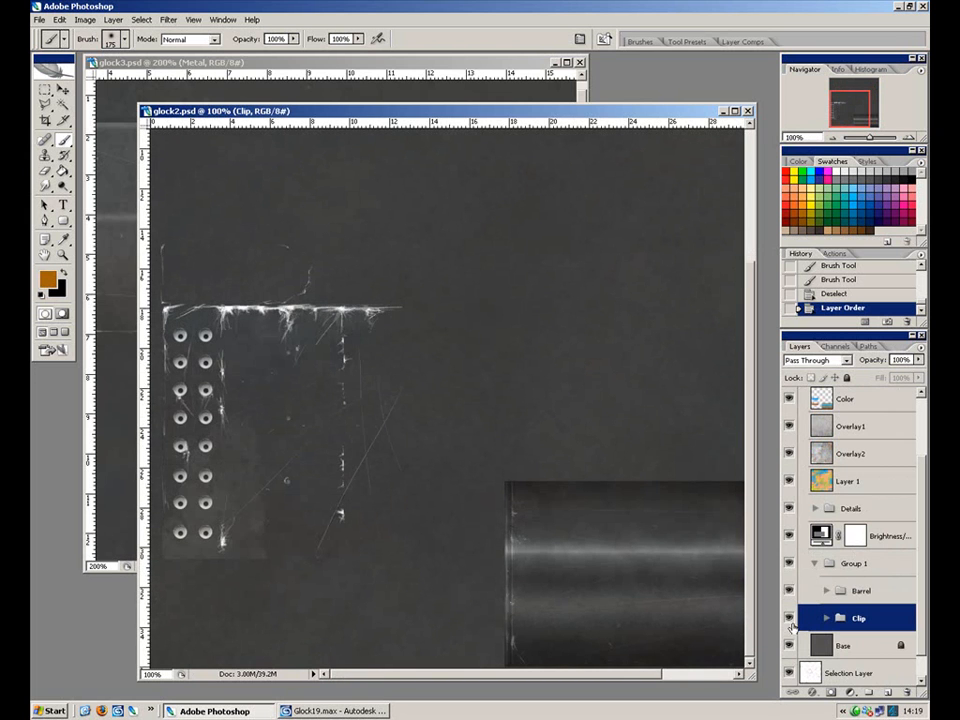
# Toggle the Barrel group's visibility to check which texture parts it holds.
pyautogui.click(789, 591)
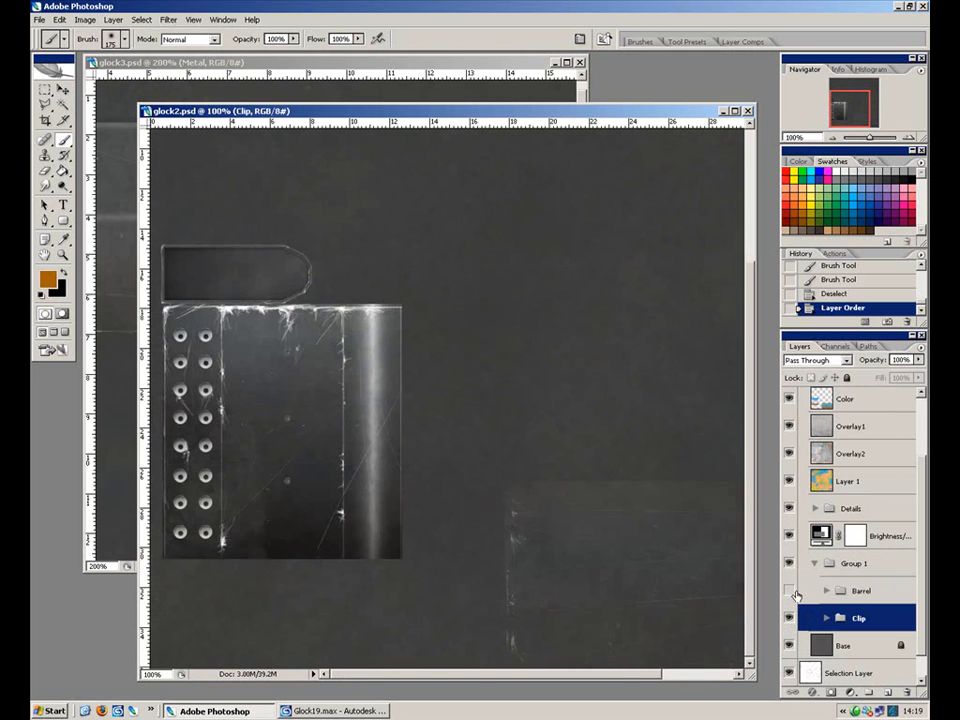
pyautogui.click(790, 591)
pyautogui.moveTo(611, 396); pyautogui.dragTo(574, 575)
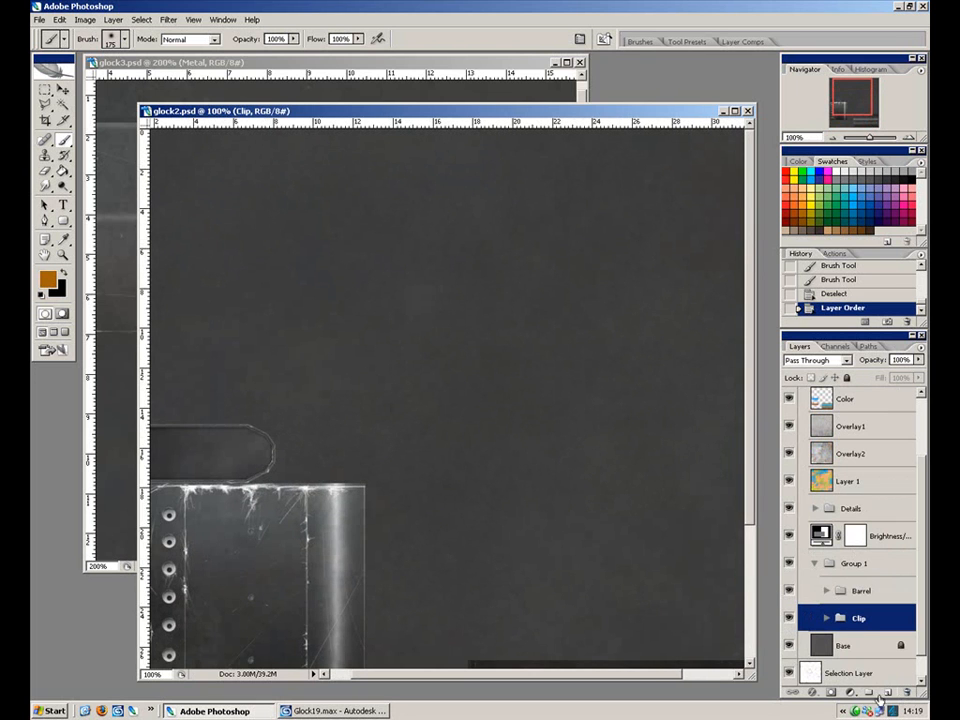
# Create a new group above Barrel inside Group 1 and name it TopSlide.
pyautogui.click(869, 693)
pyautogui.moveTo(866, 628); pyautogui.dragTo(880, 590)
pyautogui.doubleClick(876, 592)
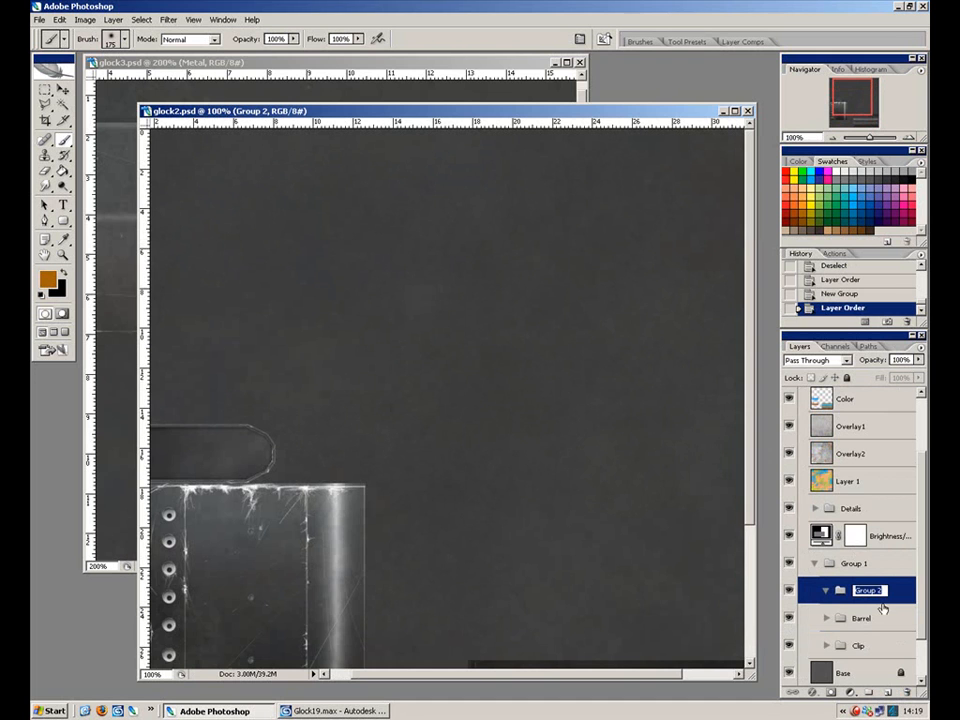
pyautogui.write('TopSlide')
pyautogui.press('Return')
pyautogui.moveTo(296, 230); pyautogui.dragTo(437, 628)
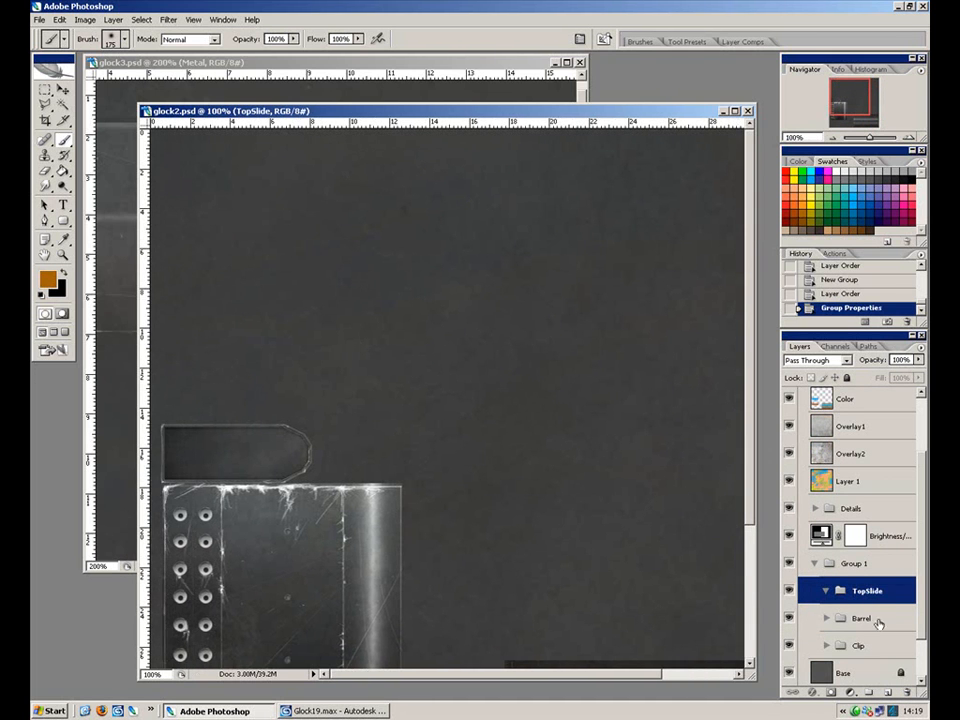
# Activate the Selection Layer and show the Guide layer's wireframe over the texture.
pyautogui.click(845, 673)
pyautogui.scroll(-2, 918, 662)
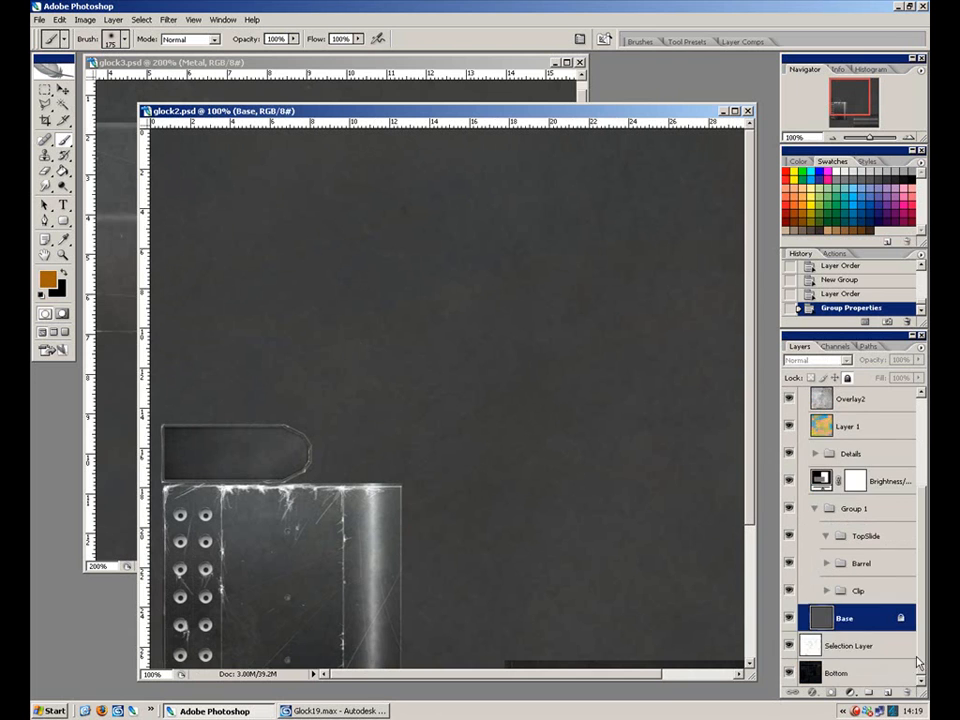
pyautogui.click(866, 655)
pyautogui.moveTo(922, 516); pyautogui.dragTo(902, 378)
pyautogui.click(788, 401)
# Select the long slide body, the two narrow strips above it and the ribbed block with the Magic Wand on the Selection Layer.
pyautogui.click(63, 106)
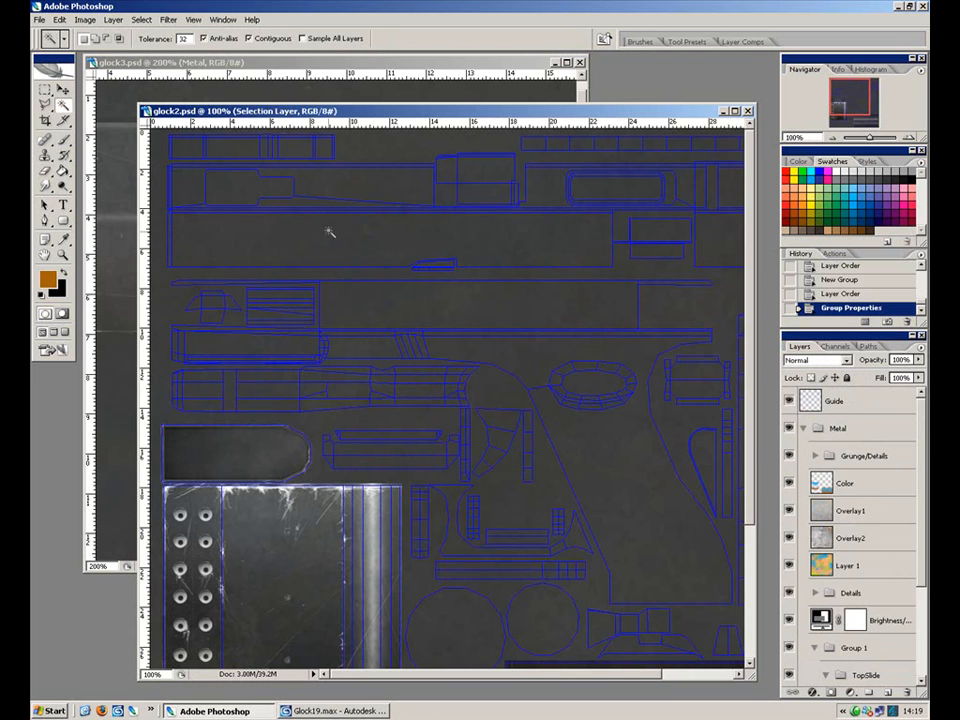
pyautogui.scroll(-5, 922, 578)
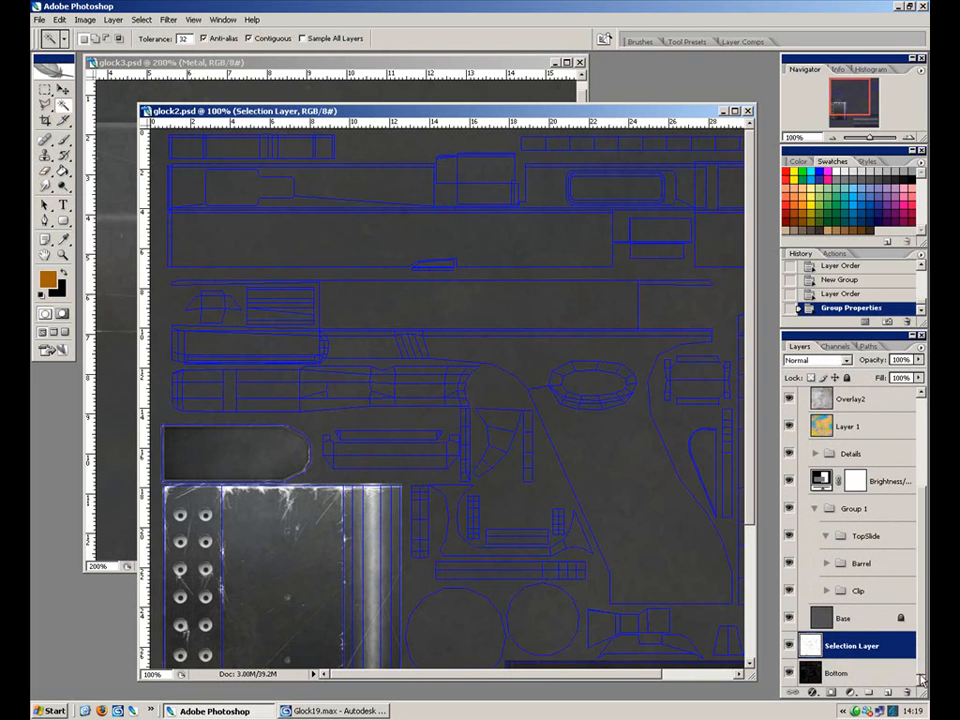
pyautogui.click(508, 258)
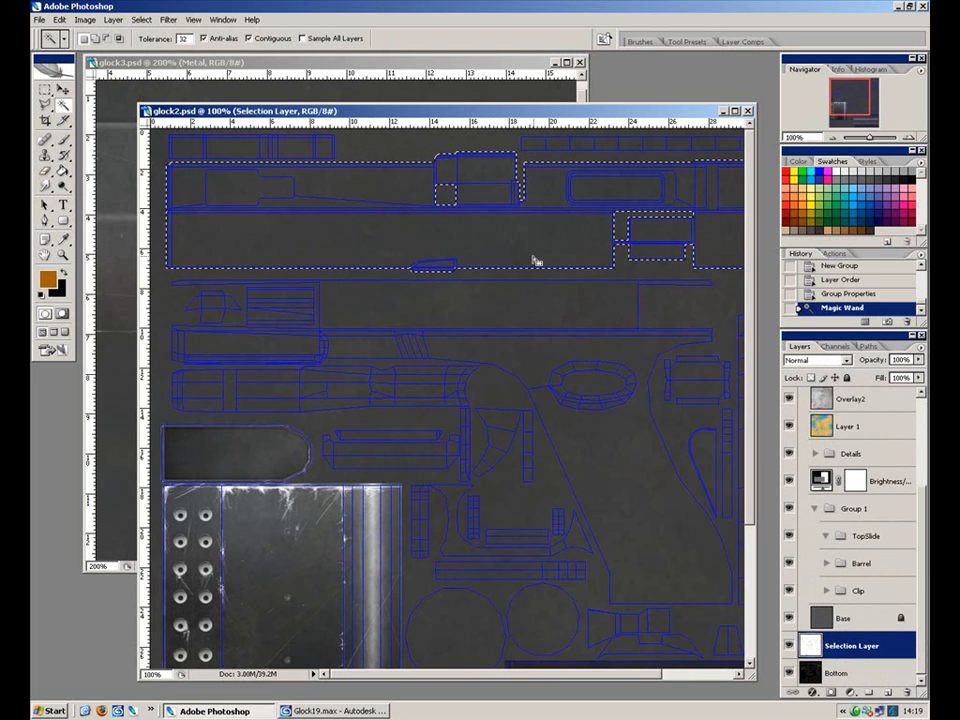
pyautogui.keyDown('shift'); pyautogui.click(302, 146); pyautogui.keyUp('shift')
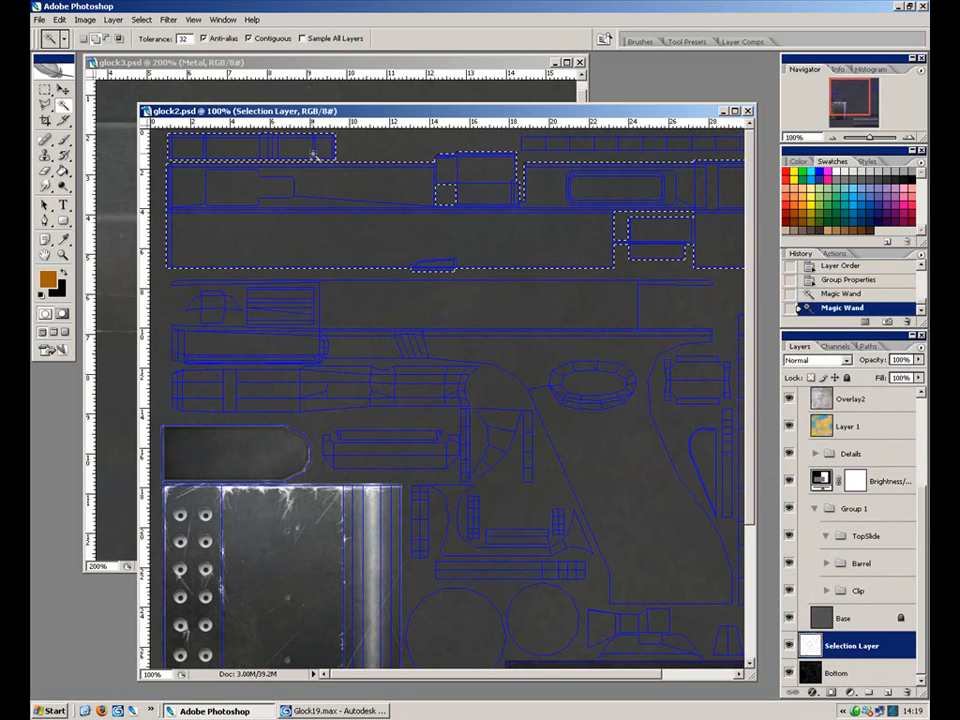
pyautogui.keyDown('shift'); pyautogui.click(641, 146); pyautogui.keyUp('shift')
pyautogui.moveTo(681, 332); pyautogui.dragTo(431, 354)
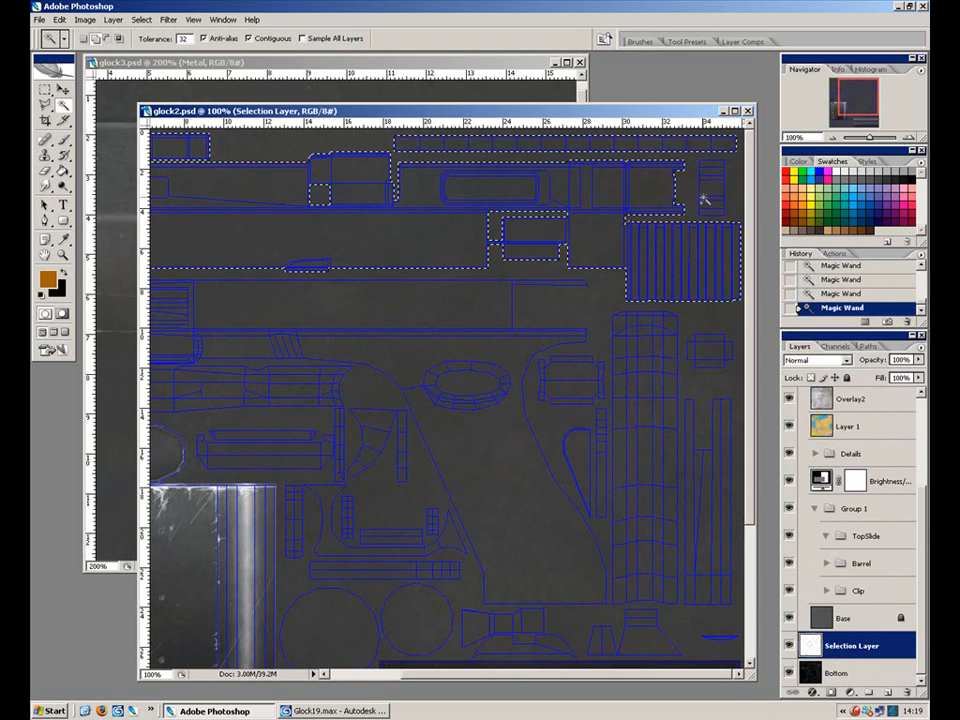
pyautogui.moveTo(493, 336); pyautogui.dragTo(618, 331)
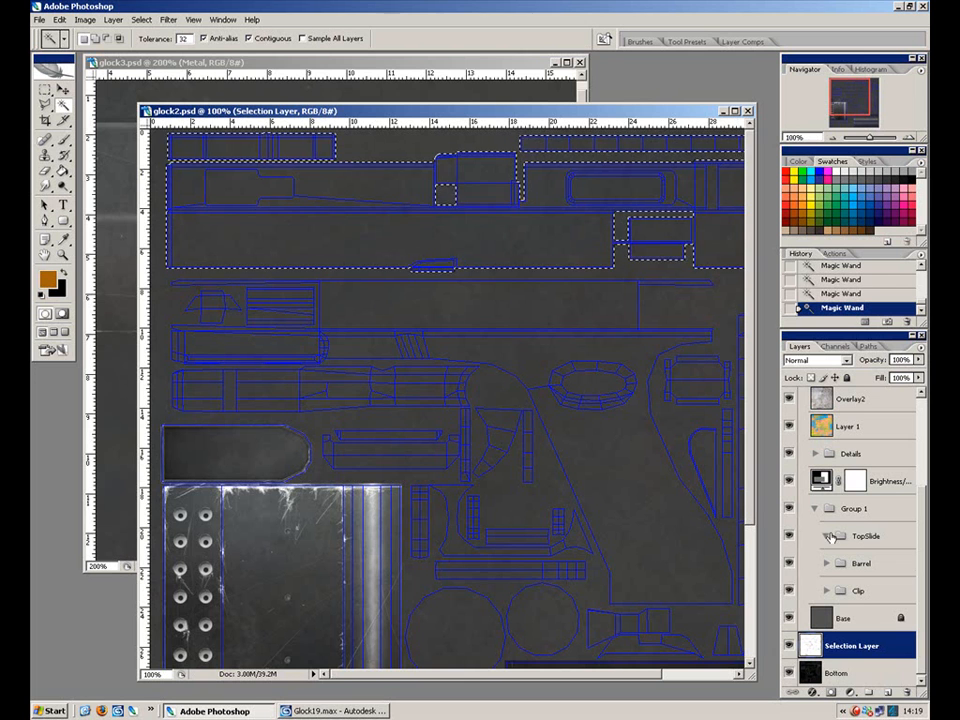
# Copy the selected slide area from the Base layer and place the pasted layer inside the TopSlide group.
pyautogui.click(851, 620)
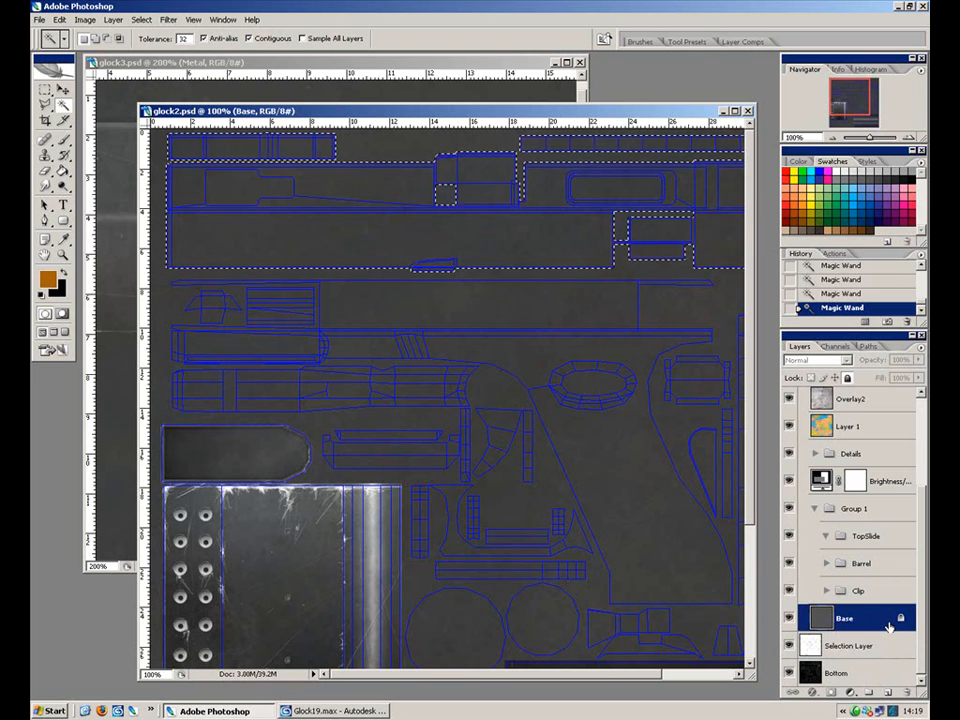
pyautogui.hotkey('ctrl', 'c')
pyautogui.hotkey('ctrl', 'v')
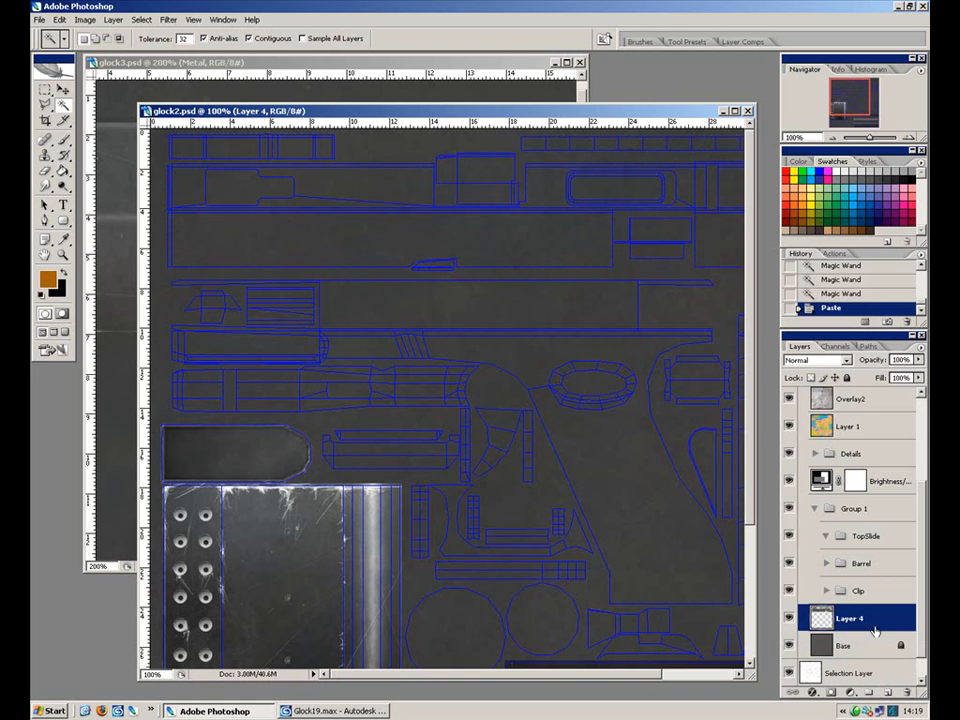
pyautogui.moveTo(851, 620); pyautogui.dragTo(863, 565)
pyautogui.hotkey('ctrl', 'z')
pyautogui.moveTo(857, 621); pyautogui.dragTo(872, 552)
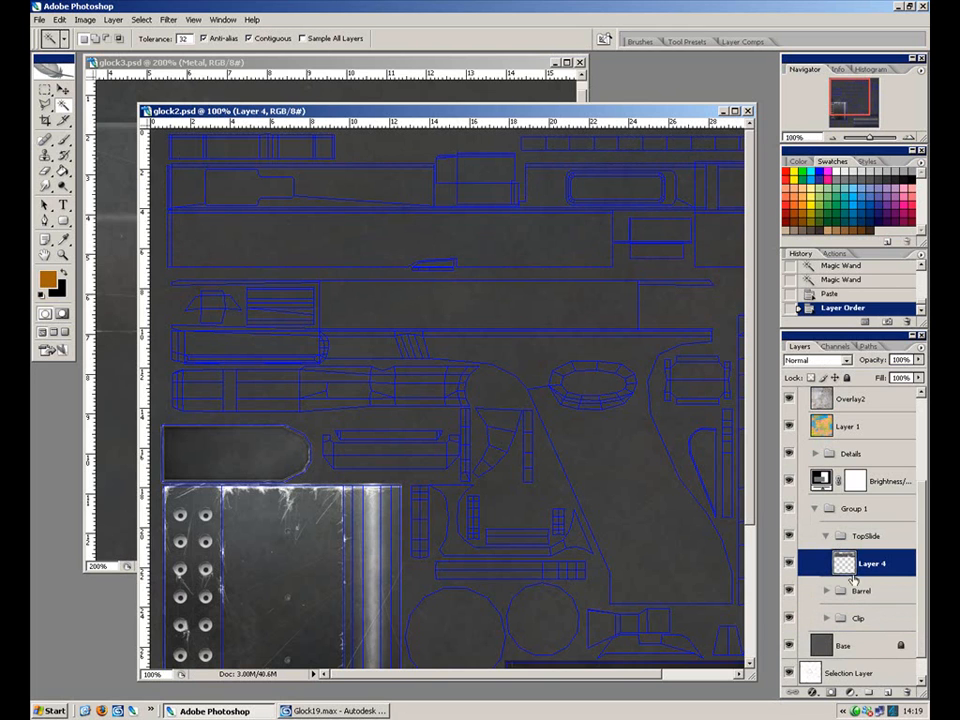
# Rename the pasted layer as TopSlide.
pyautogui.doubleClick(871, 566)
pyautogui.write('TopSlide')
pyautogui.press('Return')
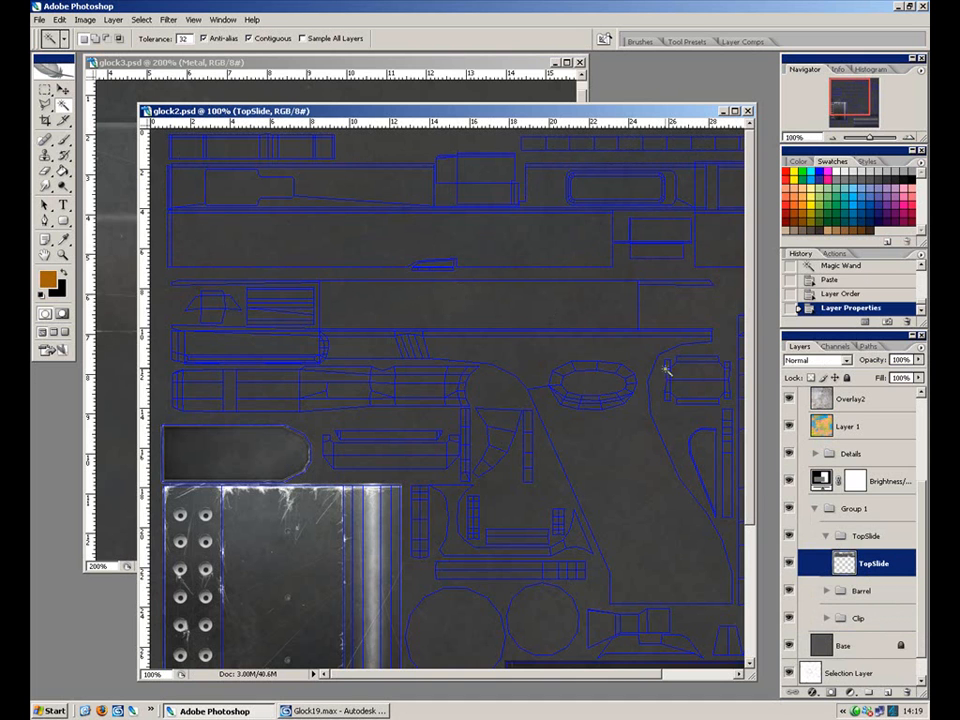
# Hide the Base layer and enlarge the glock2.psd window around the slide parts at 200% zoom.
pyautogui.click(791, 648)
pyautogui.click(789, 648)
pyautogui.click(787, 649)
pyautogui.click(783, 650)
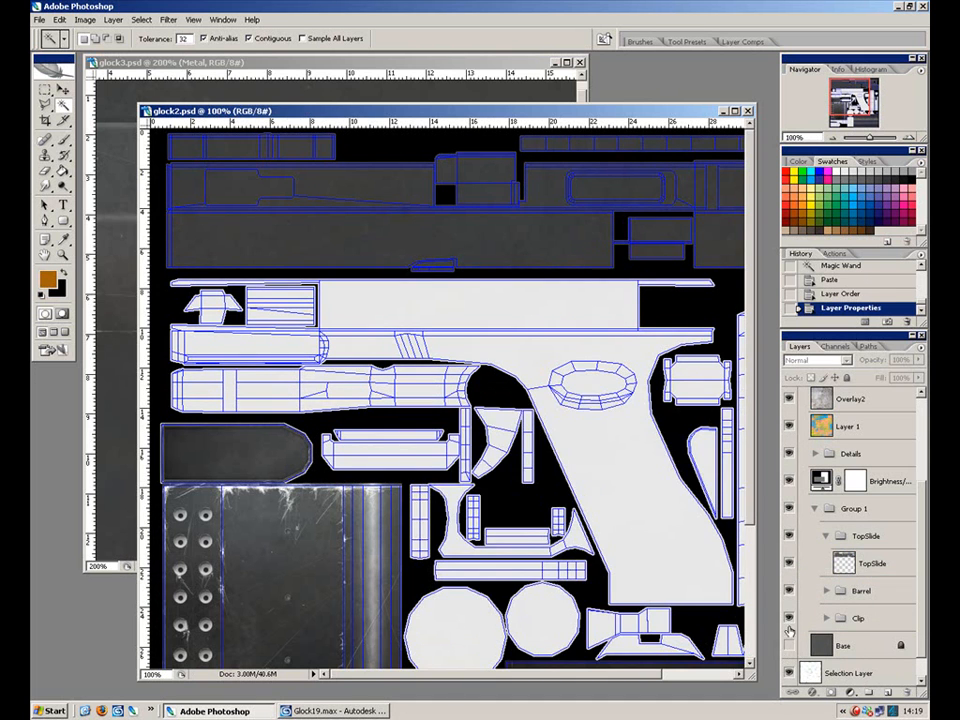
pyautogui.hotkey('ctrl', '+')
pyautogui.moveTo(405, 243); pyautogui.dragTo(571, 706)
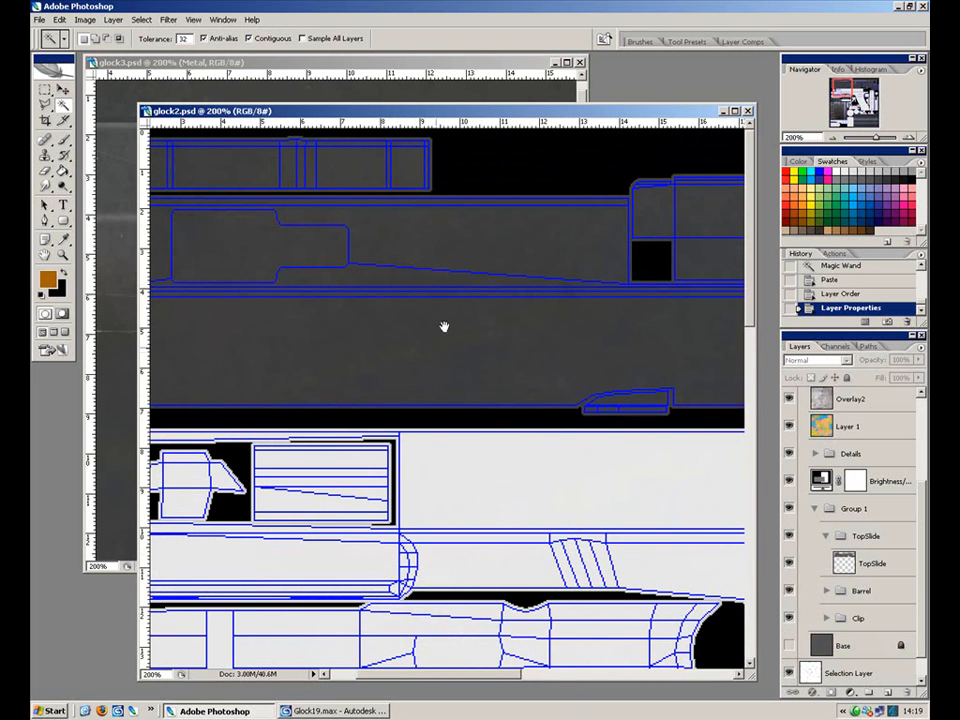
pyautogui.moveTo(136, 101); pyautogui.dragTo(30, 18)
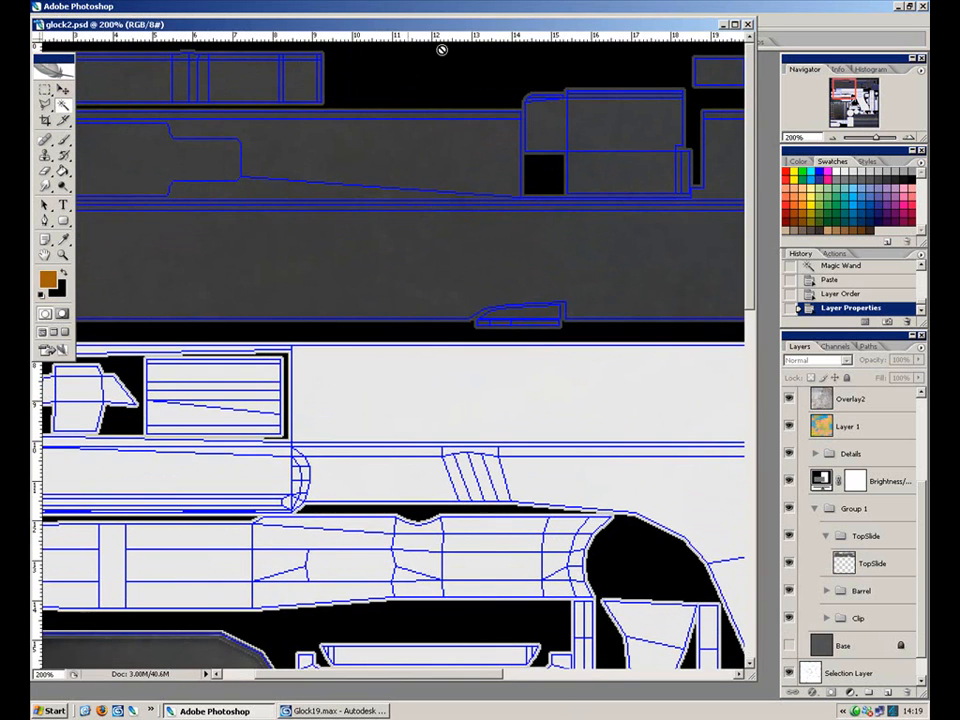
pyautogui.moveTo(463, 29); pyautogui.dragTo(547, 102)
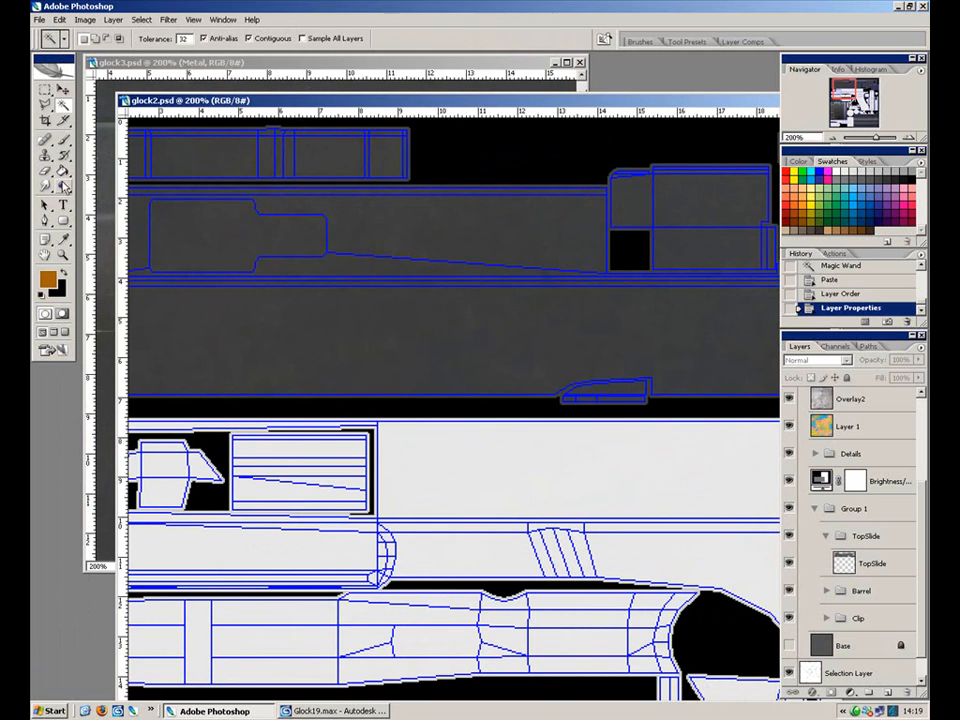
# Set up the Dodge tool on the TopSlide layer with Highlights range, 30% exposure and a soft round 10 px brush.
pyautogui.click(63, 187)
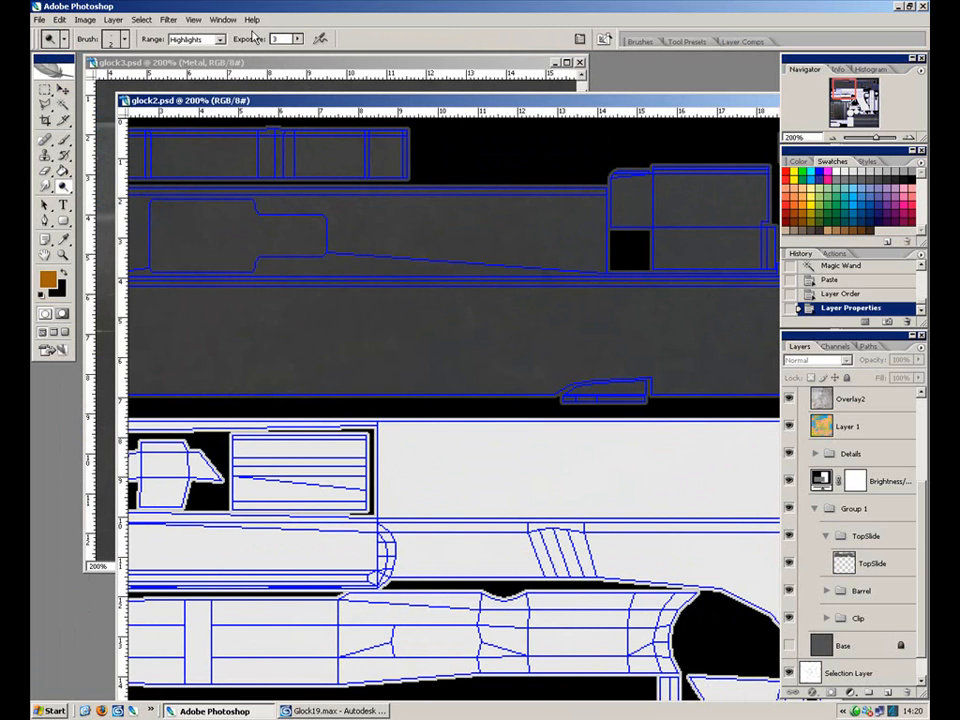
pyautogui.moveTo(509, 412); pyautogui.dragTo(598, 412)
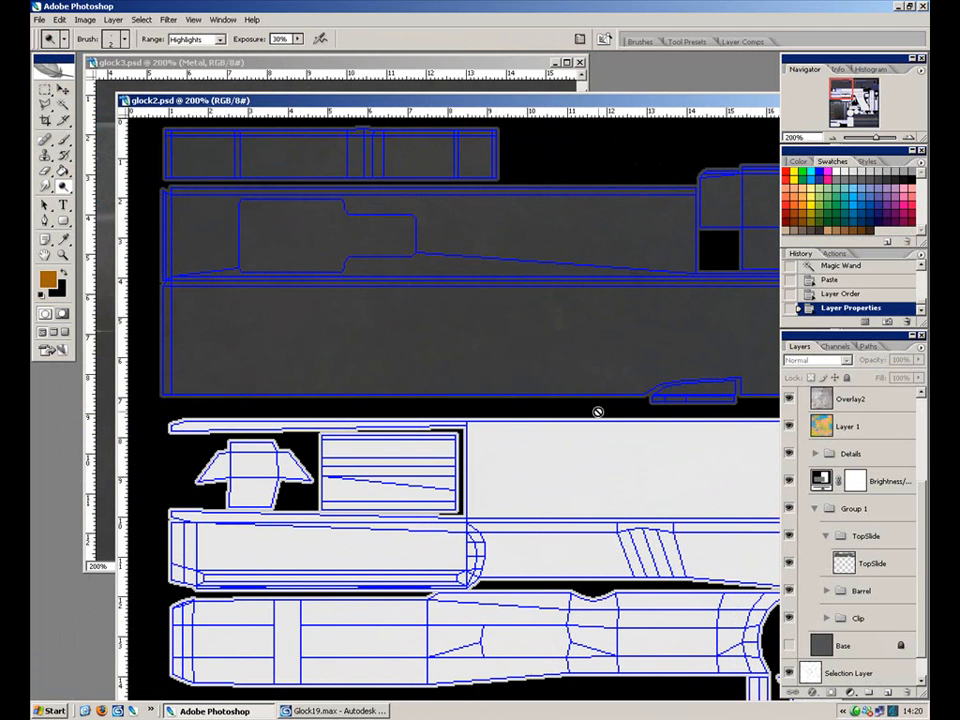
pyautogui.click(862, 566)
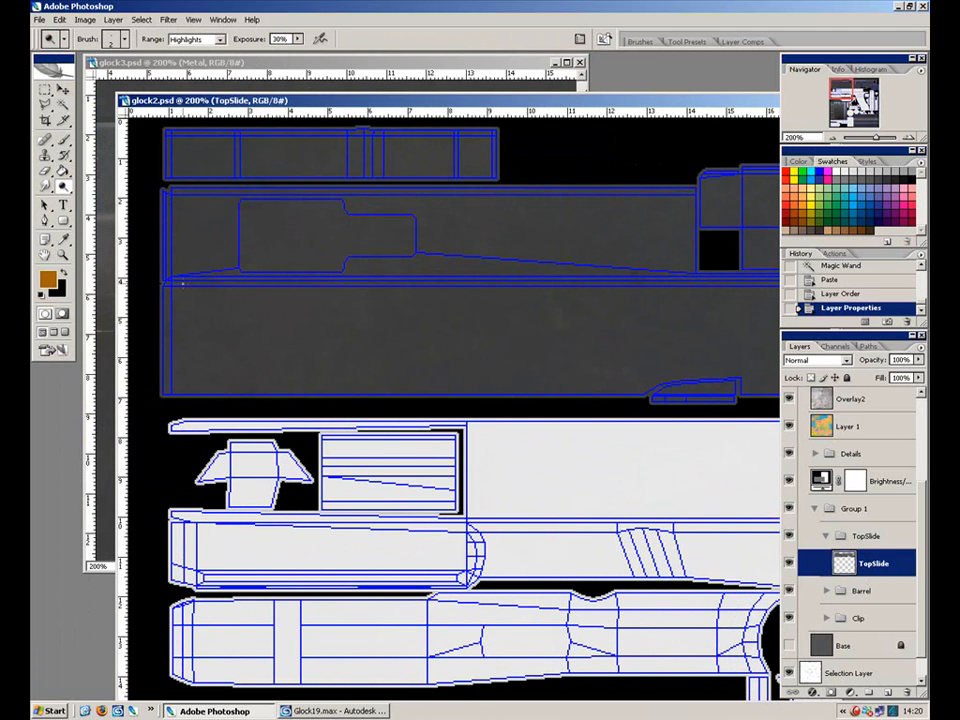
pyautogui.click(124, 40)
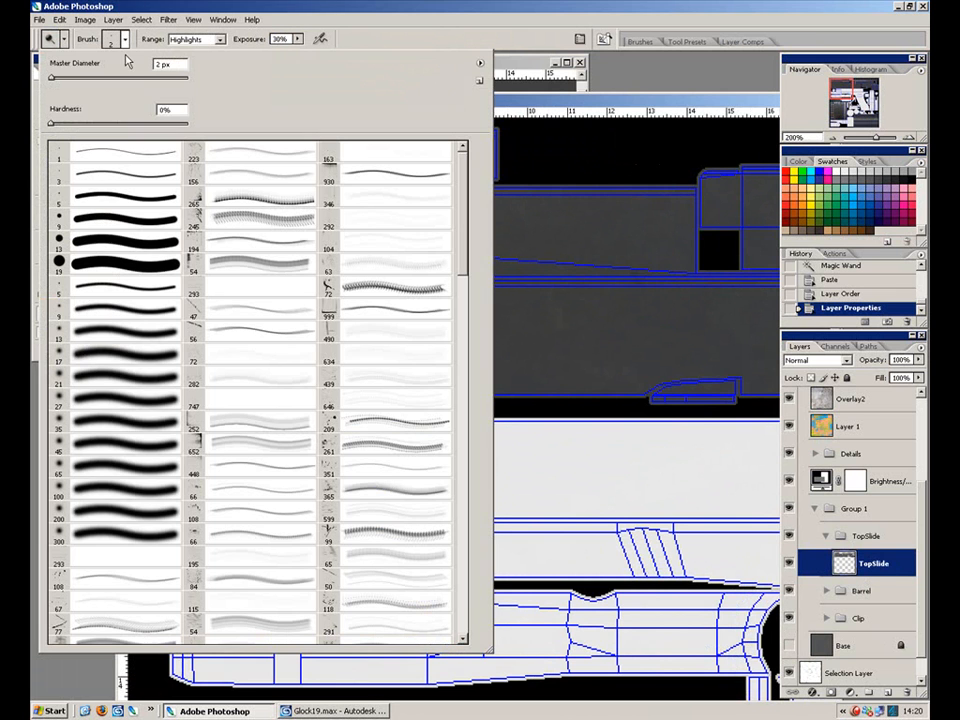
pyautogui.click(108, 376)
pyautogui.click(320, 7)
pyautogui.press('[')
pyautogui.press('[')
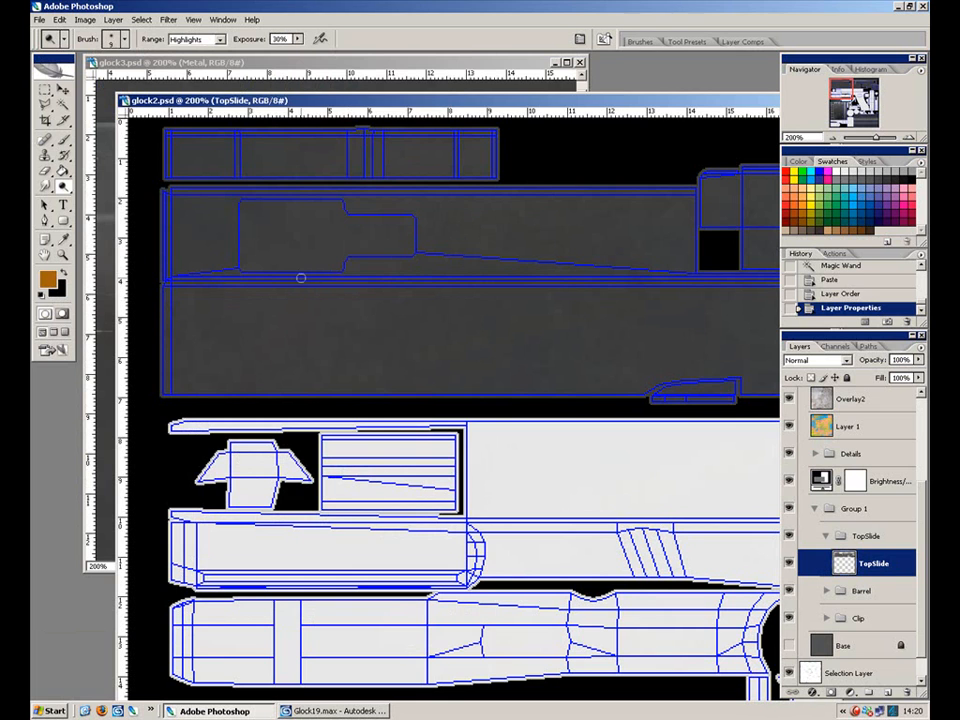
pyautogui.press('[')
# Enable Scattering at 9% for the dodge brush and make a first dodge stroke on the slide body.
pyautogui.click(640, 41)
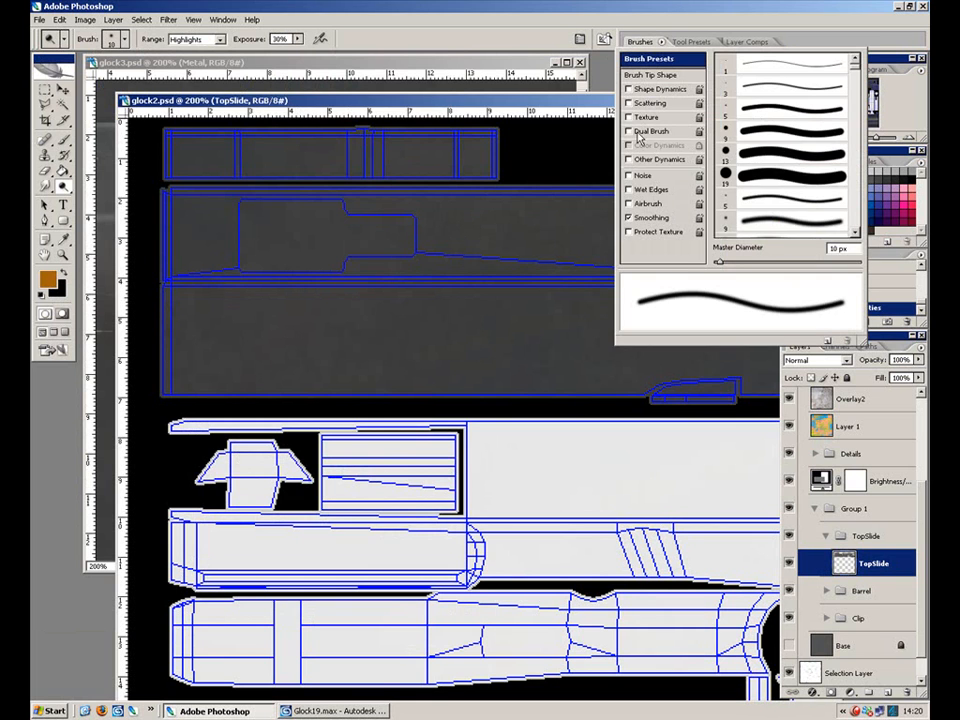
pyautogui.click(628, 104)
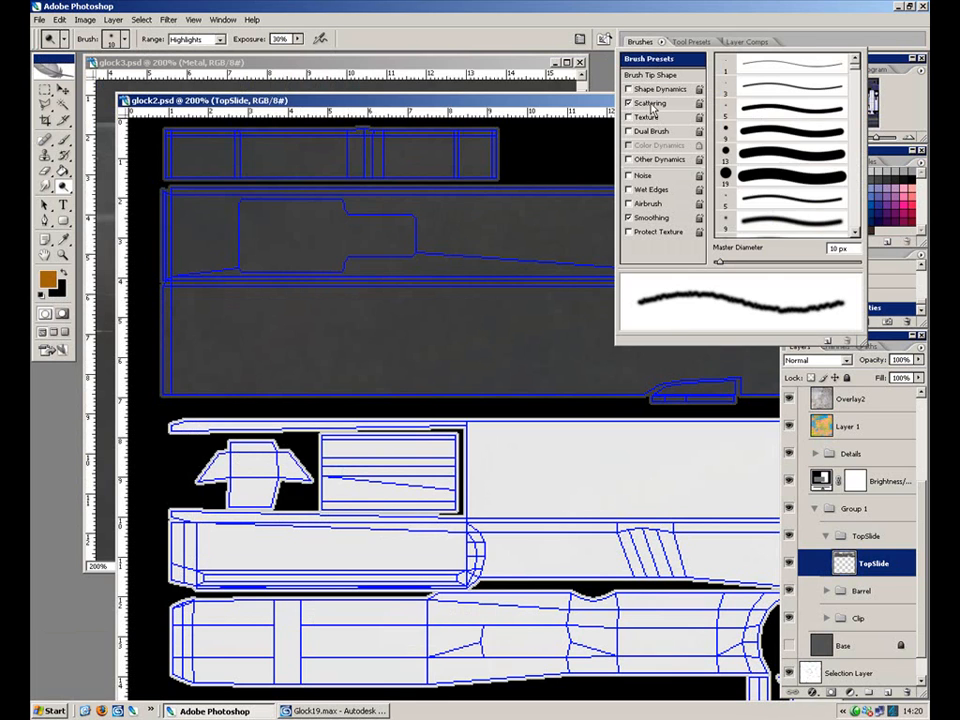
pyautogui.click(652, 105)
pyautogui.moveTo(718, 74); pyautogui.dragTo(713, 77)
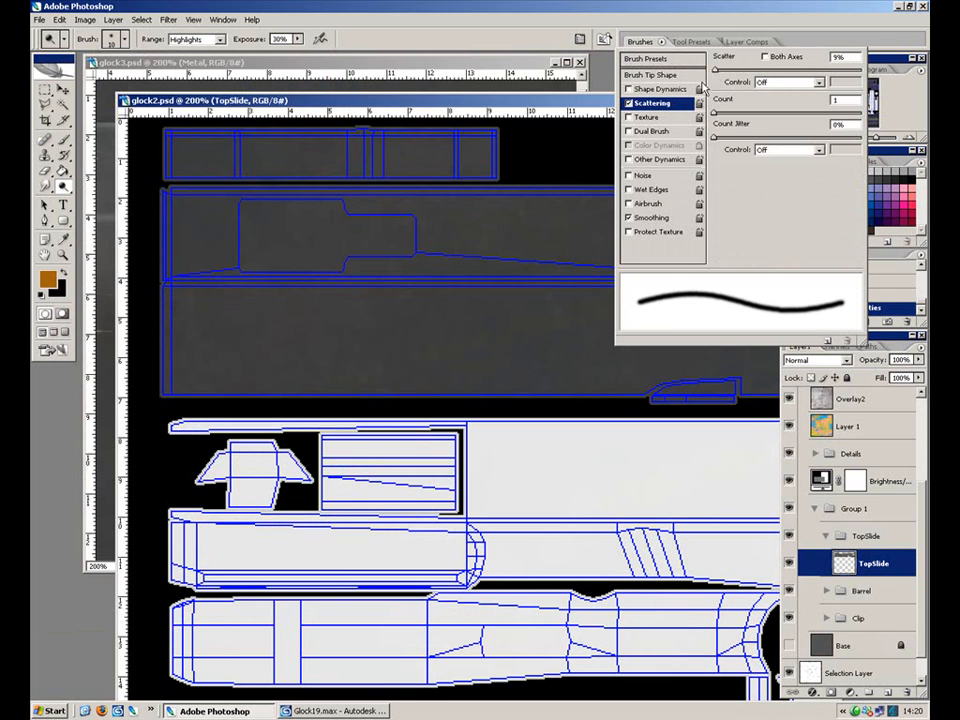
pyautogui.click(229, 300)
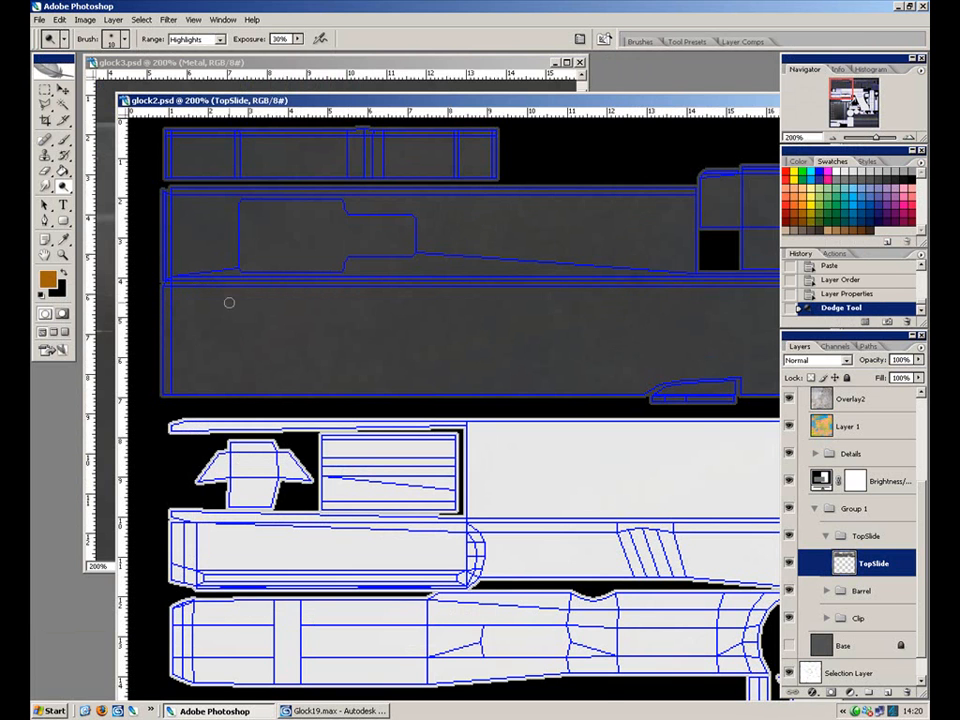
pyautogui.moveTo(553, 267); pyautogui.dragTo(80, 326)
pyautogui.moveTo(588, 305); pyautogui.dragTo(320, 318)
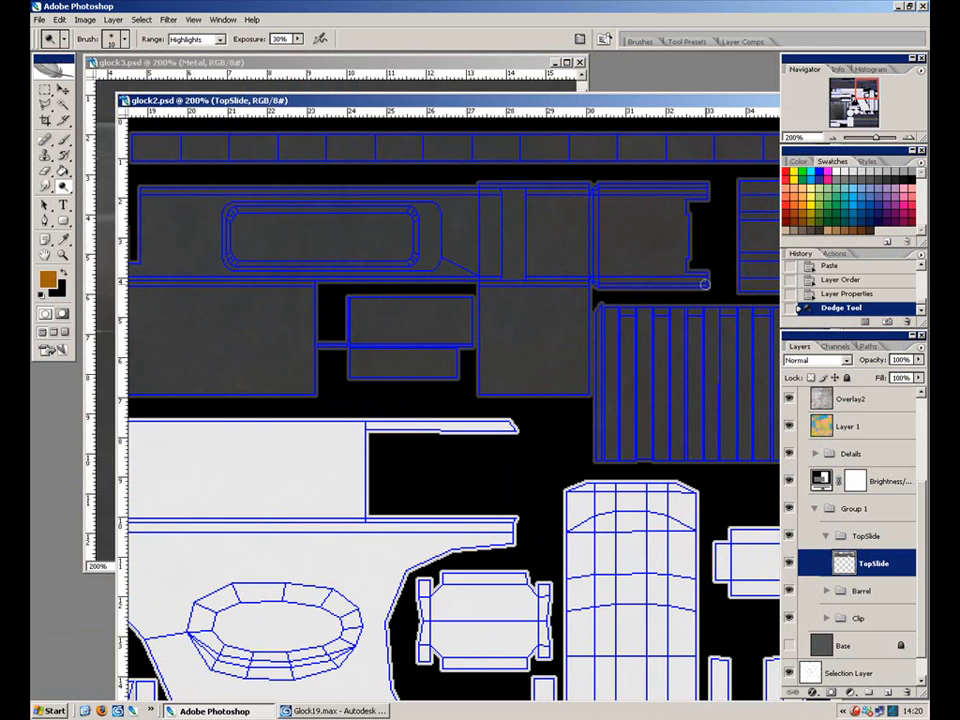
# Switch to 3ds Max, select the pistol mesh and enter the Face level of its Unwrap UVW modifier.
pyautogui.click(338, 710)
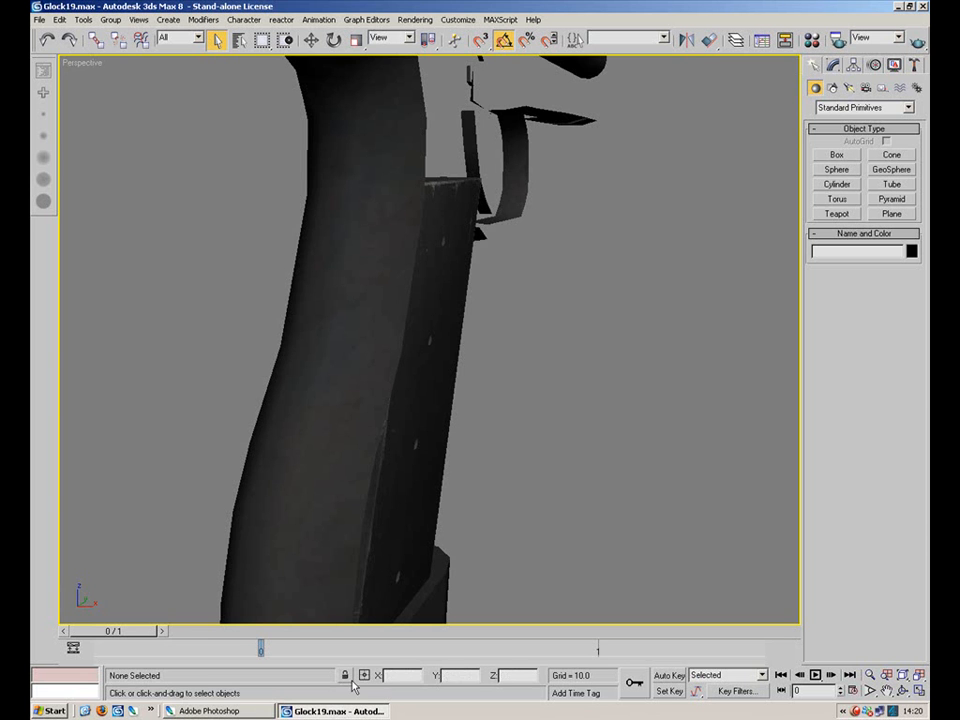
pyautogui.moveTo(503, 312); pyautogui.dragTo(610, 283)
pyautogui.moveTo(693, 207); pyautogui.dragTo(690, 221)
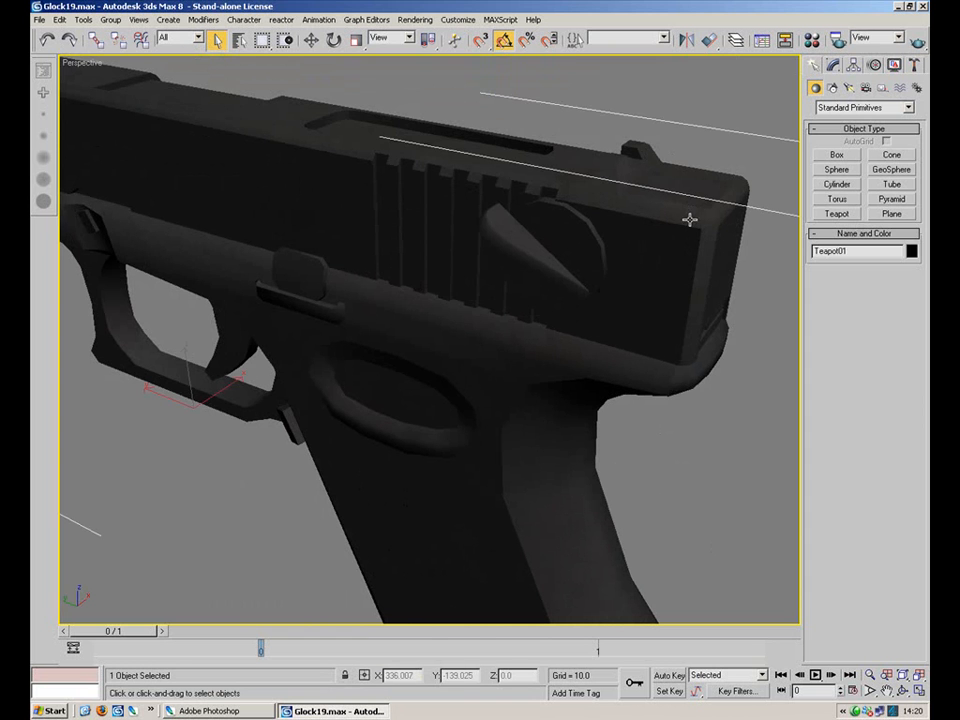
pyautogui.click(833, 64)
pyautogui.click(829, 121)
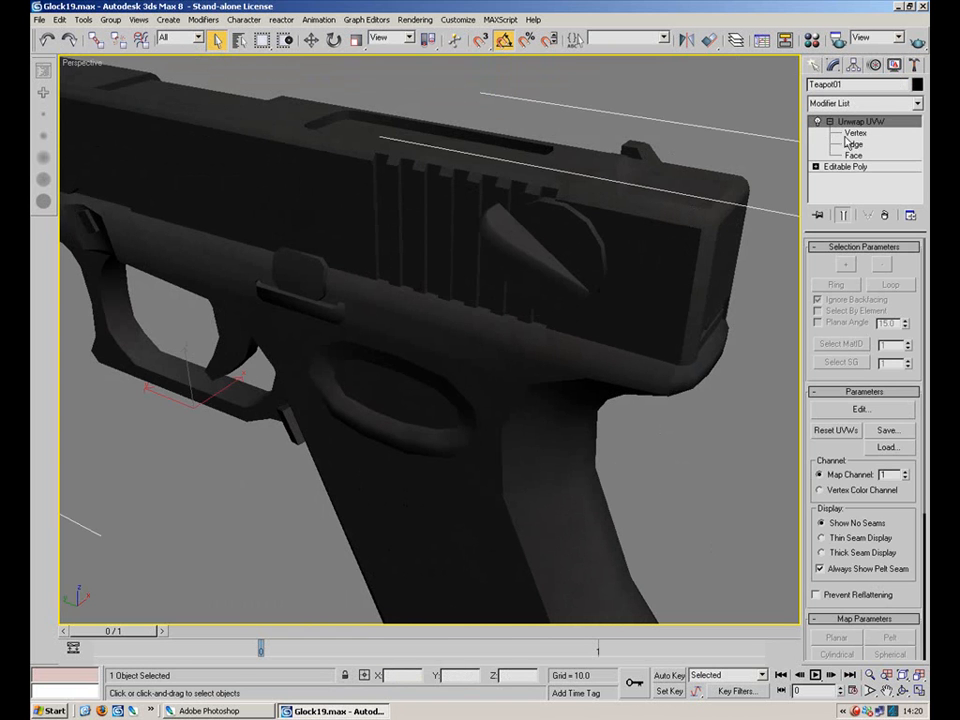
pyautogui.click(853, 156)
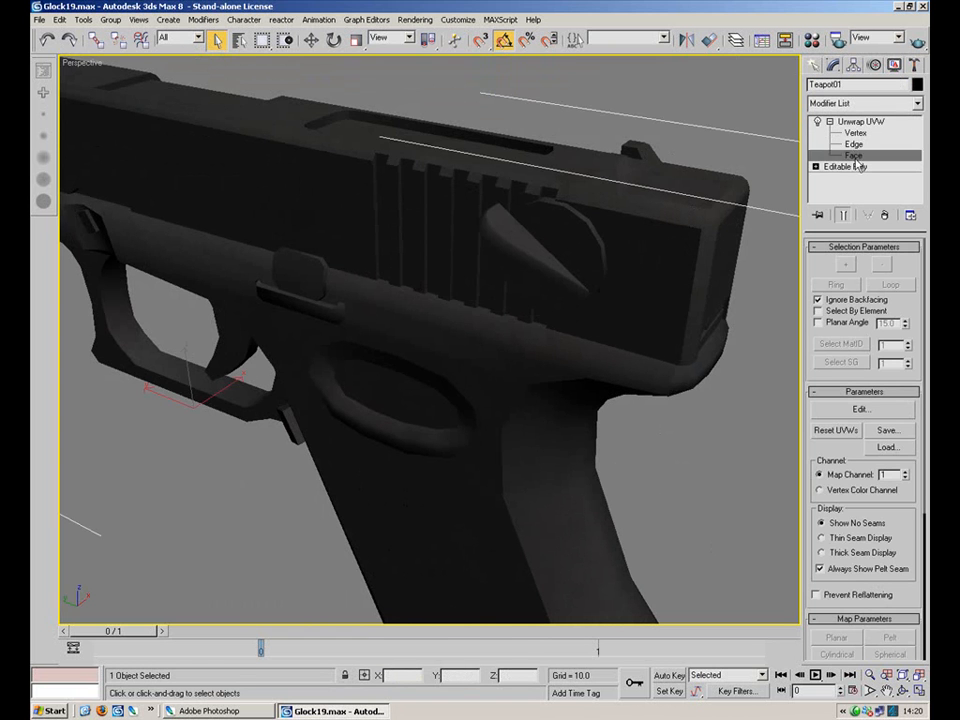
# Select faces along the slide's rear bevel, clear them, and examine the slide's edges from the side and above.
pyautogui.click(688, 220)
pyautogui.keyDown('ctrl'); pyautogui.click(708, 255); pyautogui.keyUp('ctrl')
pyautogui.keyDown('ctrl'); pyautogui.click(703, 259); pyautogui.keyUp('ctrl')
pyautogui.click(735, 159)
pyautogui.moveTo(735, 159); pyautogui.dragTo(542, 221)
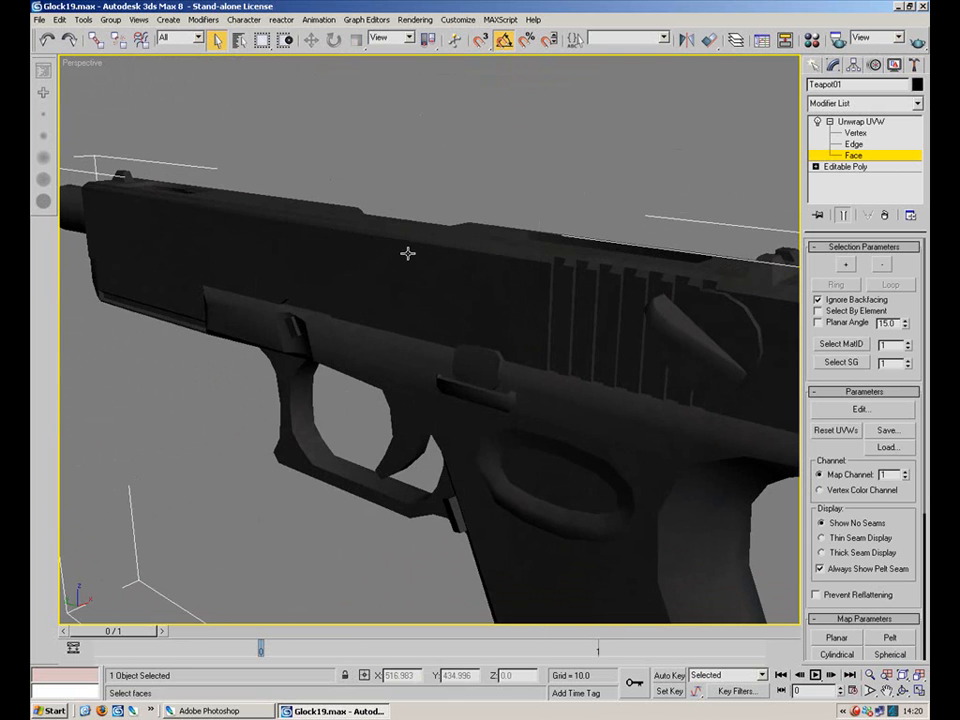
pyautogui.moveTo(416, 253); pyautogui.dragTo(553, 241)
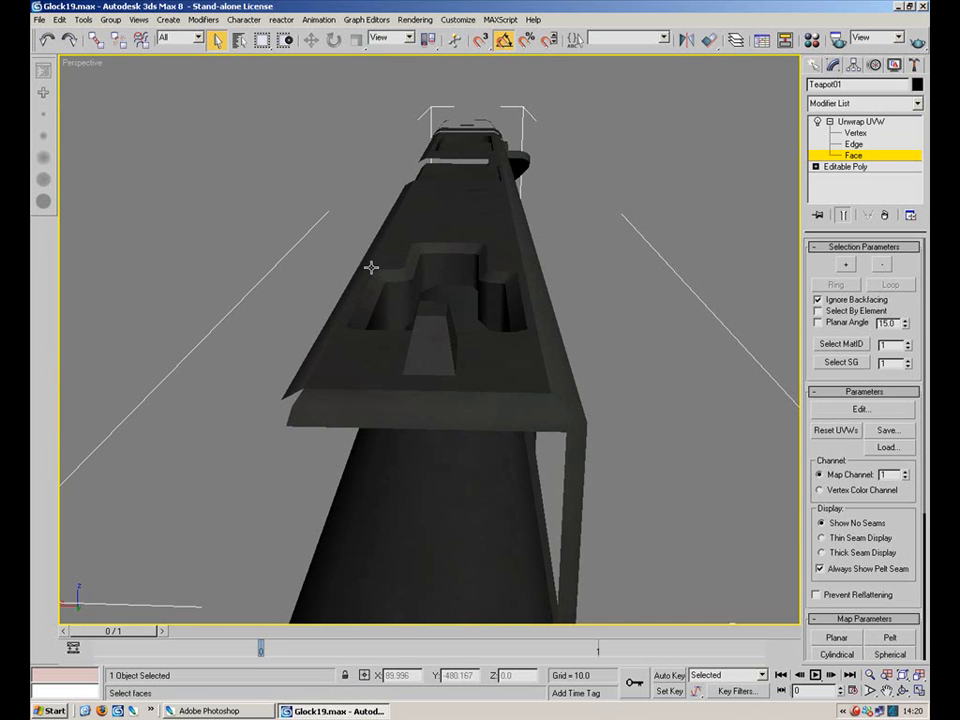
# Examine the slide's top, side and rear, test-select its grip serration faces, and leave the Face level.
pyautogui.moveTo(414, 242); pyautogui.dragTo(493, 343)
pyautogui.scroll(3, 500, 300)
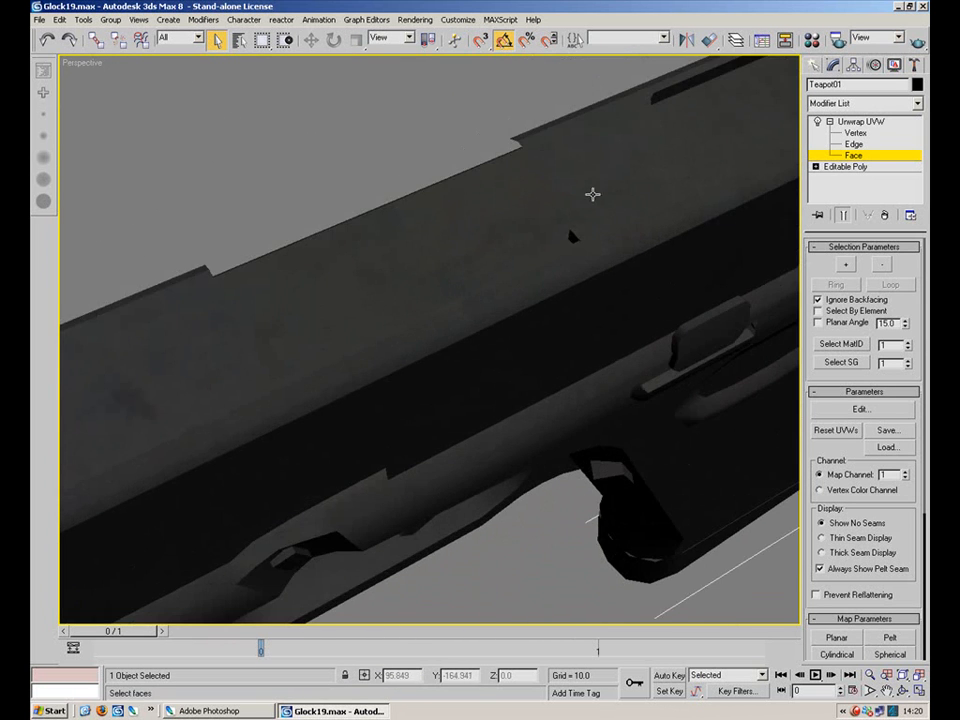
pyautogui.moveTo(621, 306); pyautogui.dragTo(564, 221)
pyautogui.scroll(-3, 429, 260)
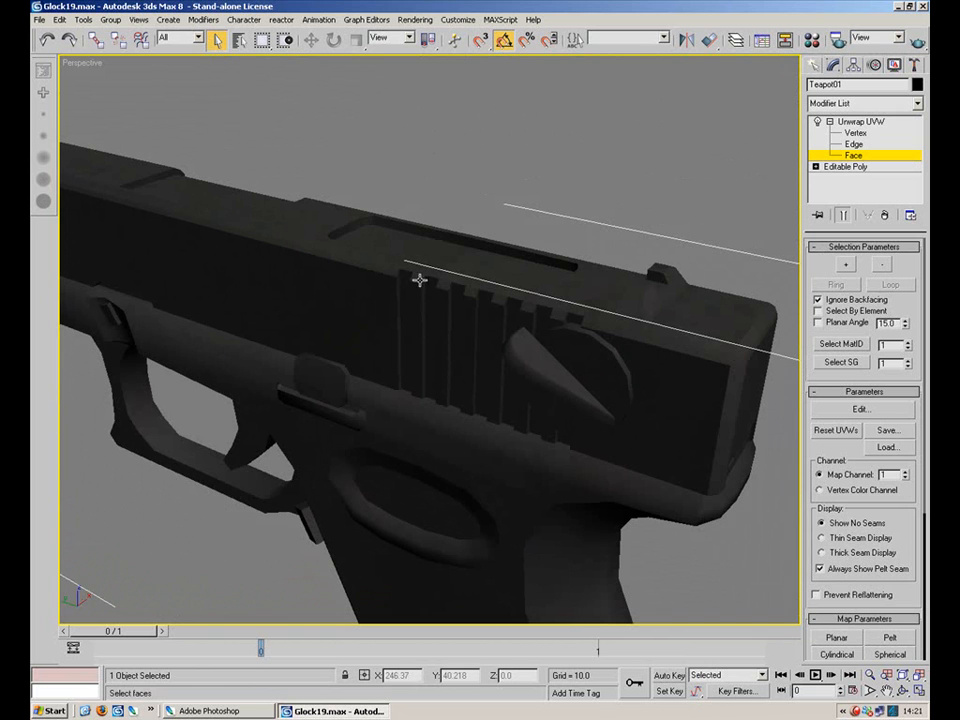
pyautogui.click(403, 345)
pyautogui.click(444, 338)
pyautogui.keyDown('ctrl'); pyautogui.click(474, 349); pyautogui.keyUp('ctrl')
pyautogui.keyDown('ctrl'); pyautogui.click(504, 356); pyautogui.keyUp('ctrl')
pyautogui.keyDown('ctrl'); pyautogui.click(523, 419); pyautogui.keyUp('ctrl')
pyautogui.click(482, 406)
pyautogui.click(481, 201)
pyautogui.click(869, 157)
pyautogui.click(830, 122)
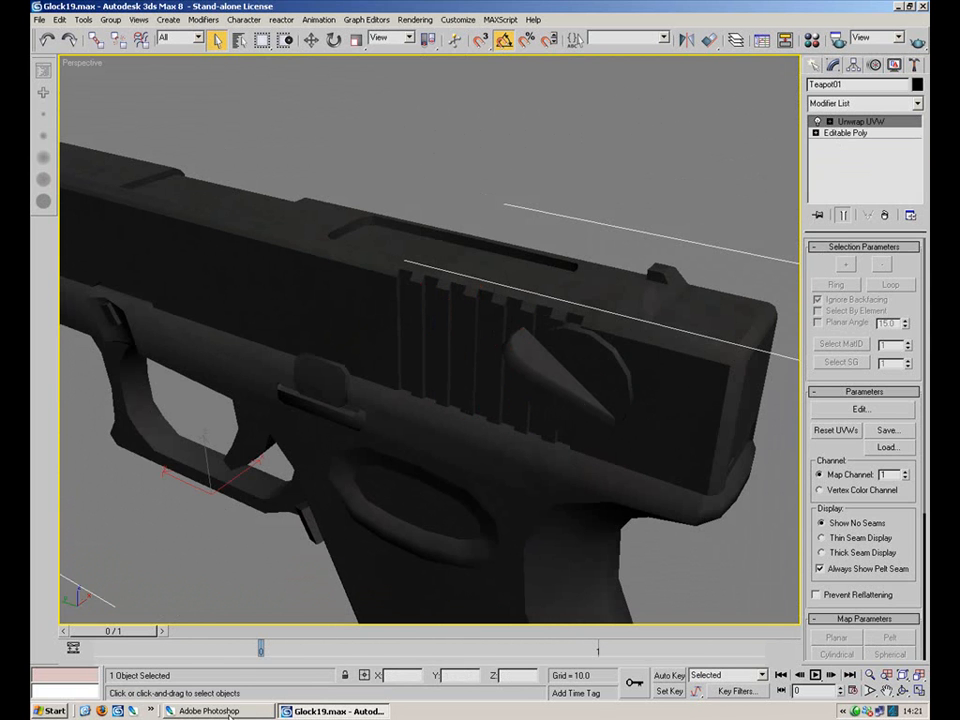
# Switch to Photoshop and hide the Guide layer's wireframe over the whole texture.
pyautogui.click(225, 711)
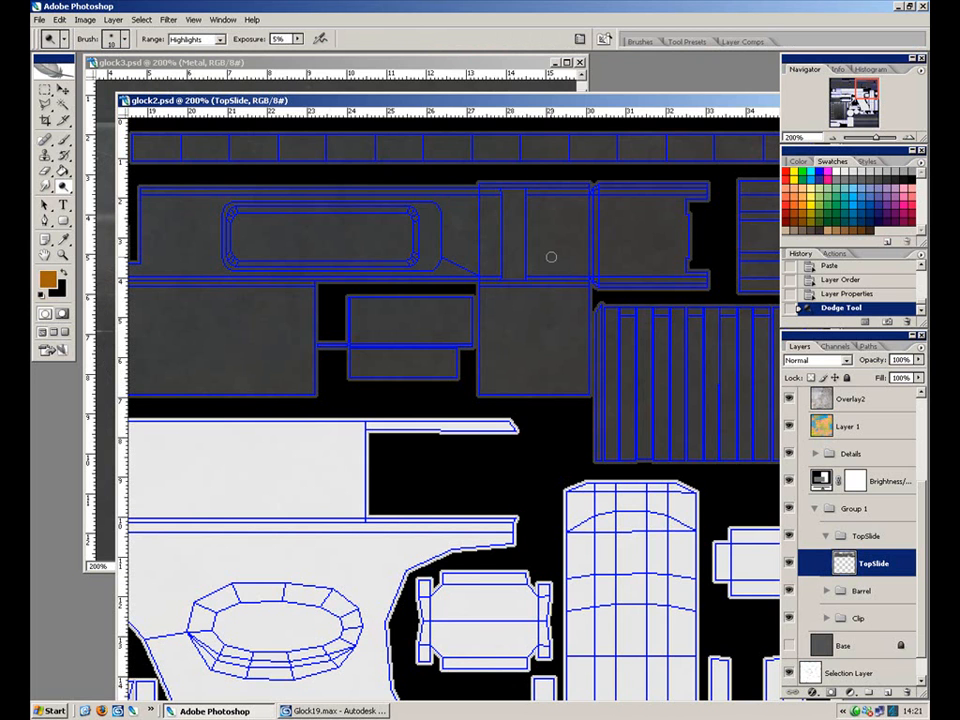
pyautogui.hotkey('ctrl', '0')
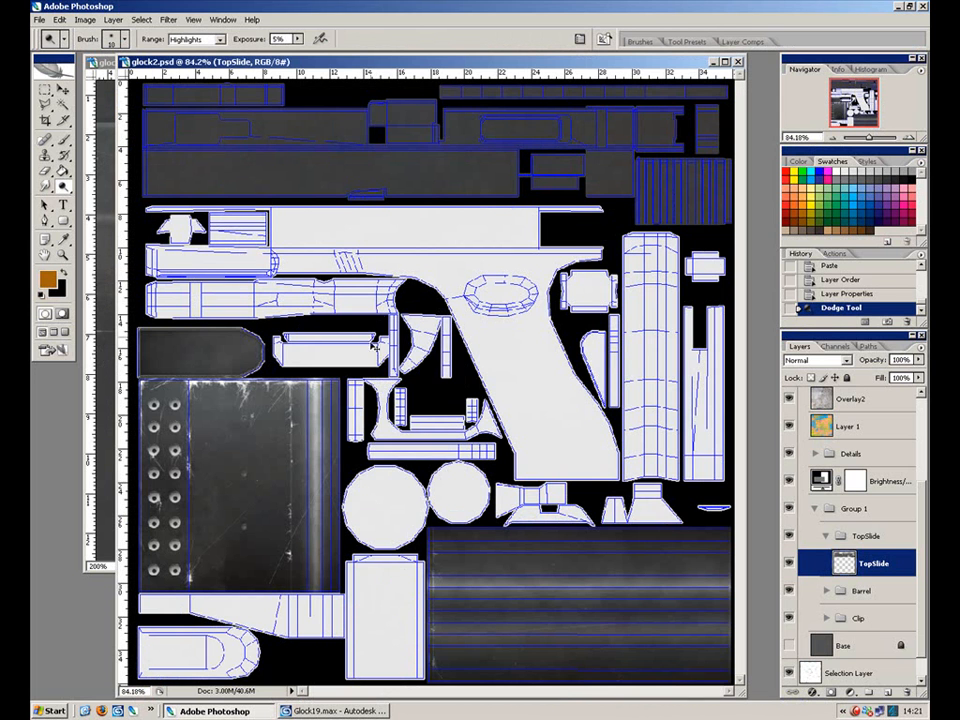
pyautogui.scroll(5, 860, 470)
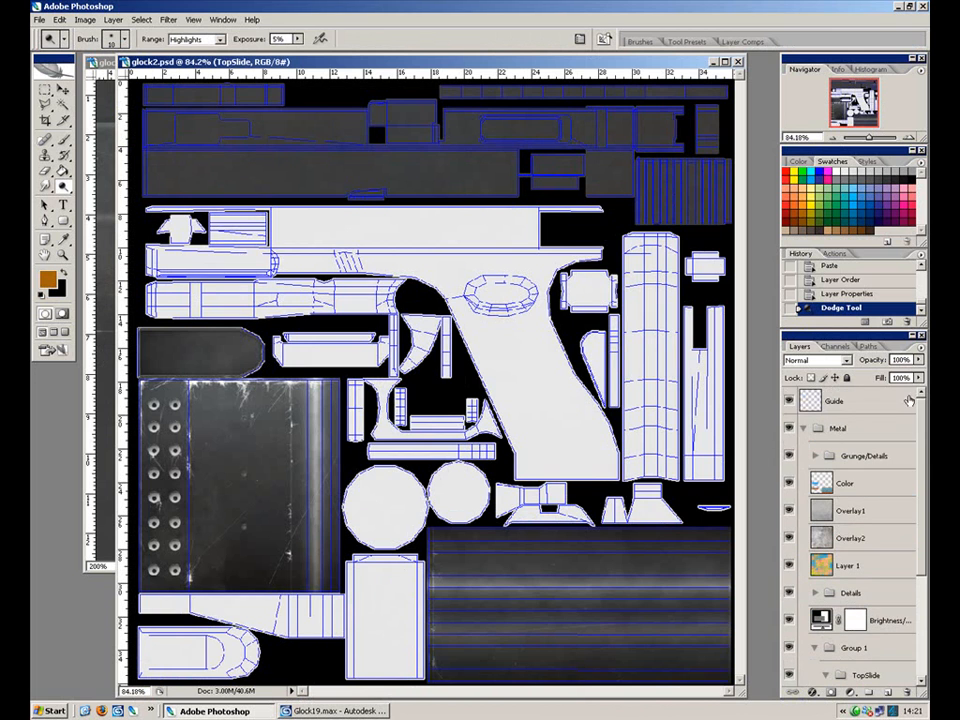
pyautogui.click(789, 402)
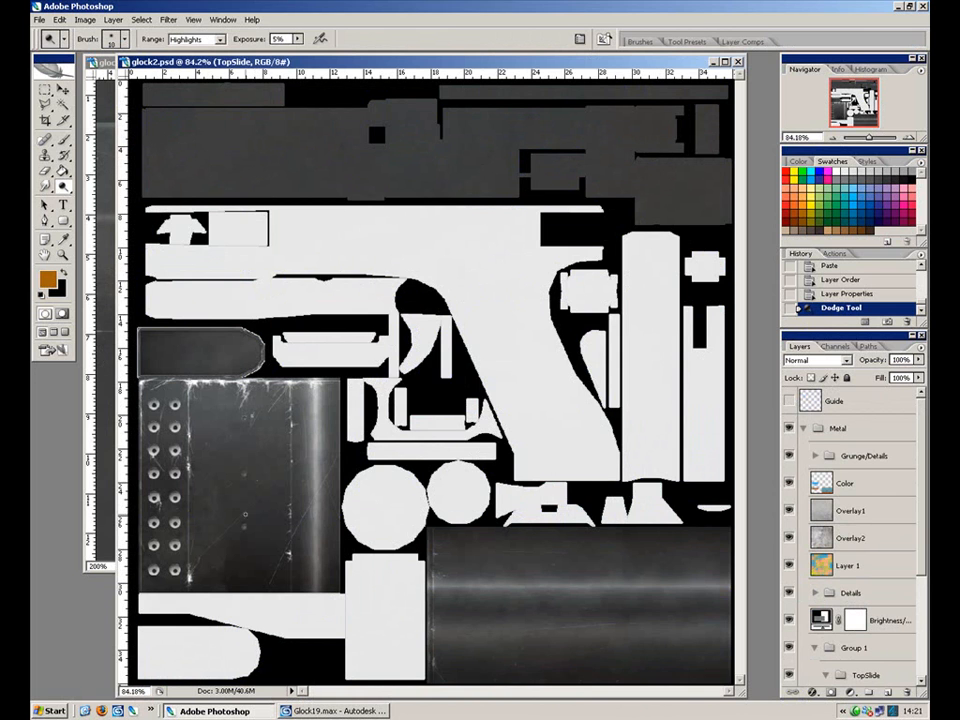
# Enlarge the dodge brush to 600 px and lighten the top slide with broad Highlights strokes at 5% exposure.
pyautogui.press(']')
pyautogui.press(']')
pyautogui.press(']')
pyautogui.press(']')
pyautogui.press(']')
pyautogui.press(']')
pyautogui.press(']')
pyautogui.press(']')
pyautogui.press(']')
pyautogui.press(']')
pyautogui.press(']')
pyautogui.press(']')
pyautogui.press(']')
pyautogui.press(']')
pyautogui.press(']')
pyautogui.press(']')
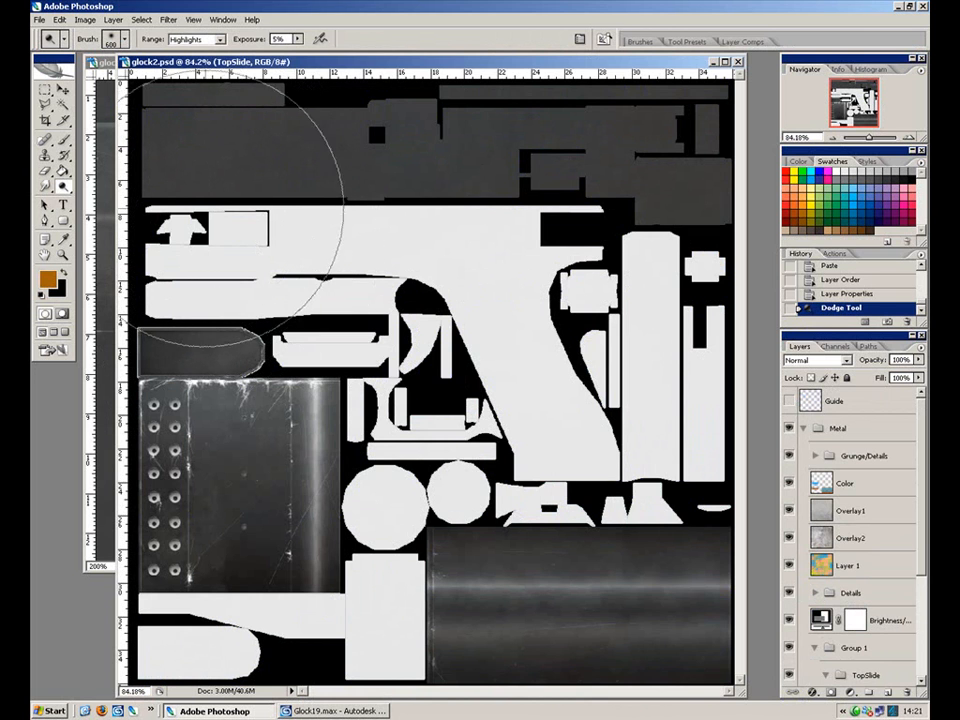
pyautogui.moveTo(225, 268)
pyautogui.mouseDown()
pyautogui.moveTo(390, 150)
pyautogui.moveTo(525, 300)
pyautogui.moveTo(160, 66)
pyautogui.mouseUp()
pyautogui.moveTo(165, 250)
pyautogui.mouseDown()
pyautogui.moveTo(190, 90)
pyautogui.moveTo(439, 129)
pyautogui.moveTo(268, 107)
pyautogui.moveTo(638, 72)
pyautogui.mouseUp()
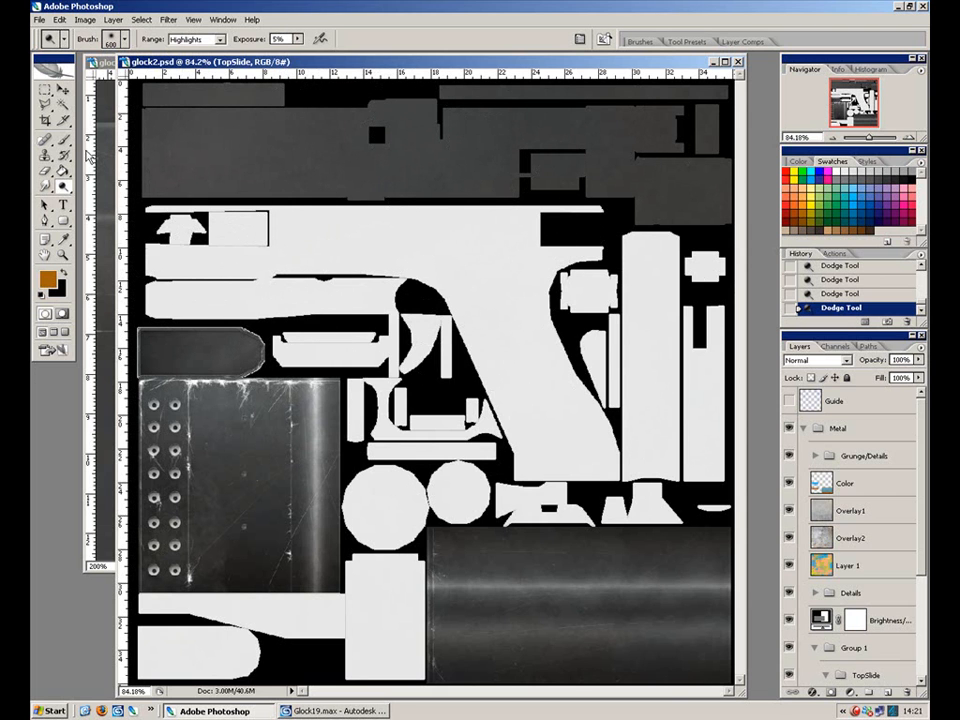
# Burn broad areas of the top slide with a 700 px brush, Midtones range and 3% exposure.
pyautogui.rightClick(62, 202)
pyautogui.rightClick(63, 188)
pyautogui.click(132, 201)
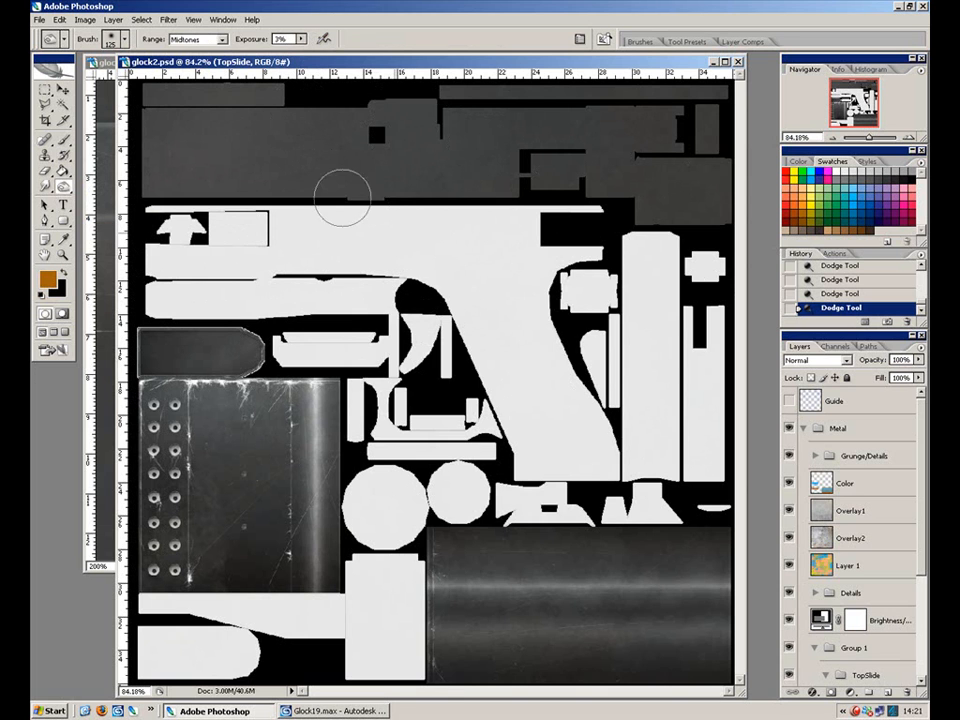
pyautogui.press(']')
pyautogui.press(']')
pyautogui.press(']')
pyautogui.moveTo(698, 182)
pyautogui.mouseDown()
pyautogui.moveTo(709, 189)
pyautogui.moveTo(706, 225)
pyautogui.moveTo(648, 240)
pyautogui.moveTo(397, 201)
pyautogui.moveTo(718, 244)
pyautogui.mouseUp()
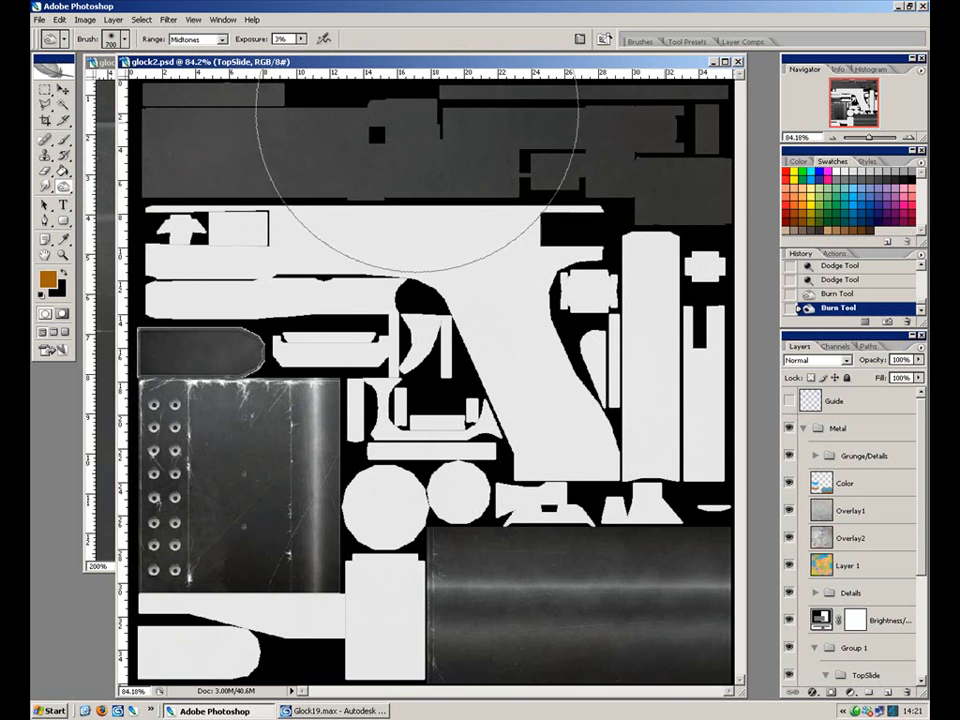
pyautogui.moveTo(618, 397)
pyautogui.mouseDown()
pyautogui.moveTo(702, 193)
pyautogui.moveTo(680, 183)
pyautogui.moveTo(634, 259)
pyautogui.mouseUp()
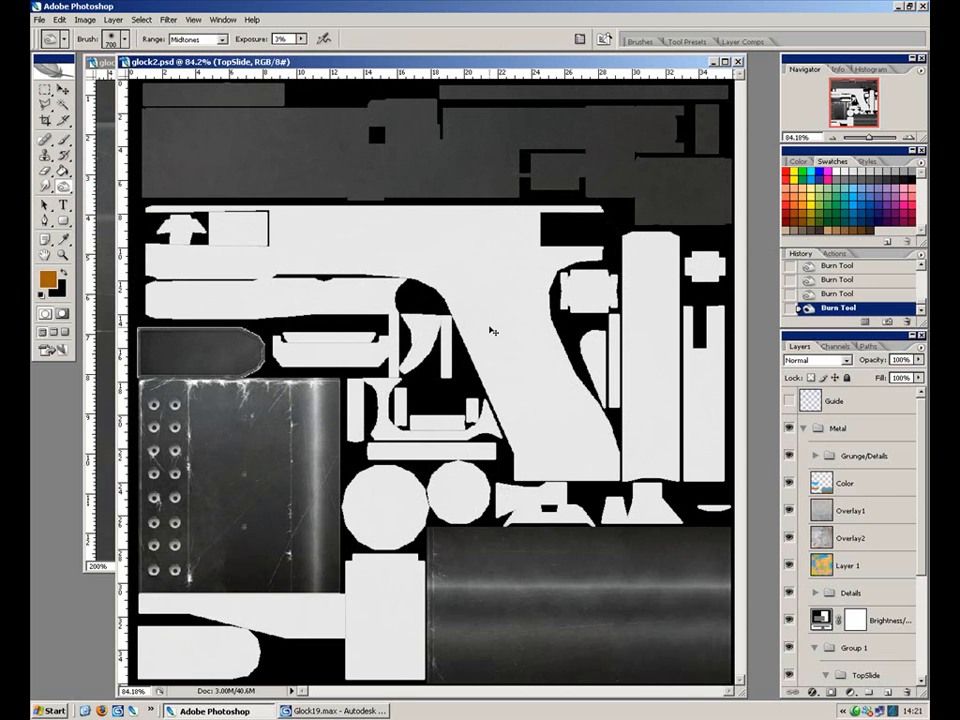
# Switch back to the Dodge tool and set its exposure to 15%.
pyautogui.hotkey('ctrl', '+')
pyautogui.moveTo(368, 218); pyautogui.dragTo(348, 273)
pyautogui.moveTo(63, 186); pyautogui.dragTo(120, 190)
pyautogui.click(119, 186)
pyautogui.moveTo(289, 39); pyautogui.dragTo(198, 73)
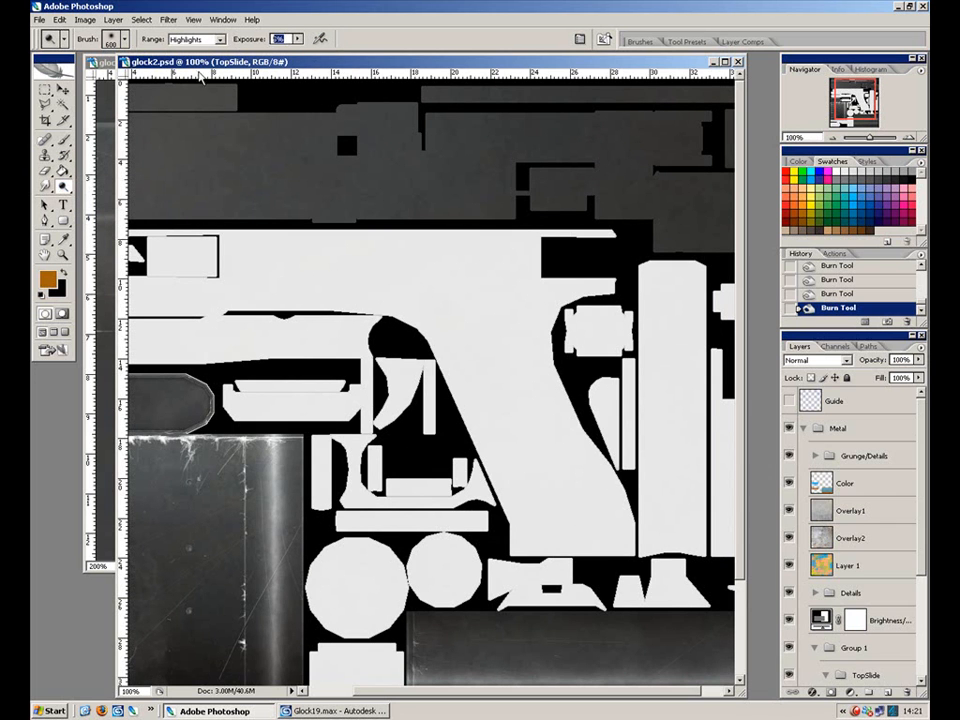
pyautogui.write('15')
pyautogui.press('Return')
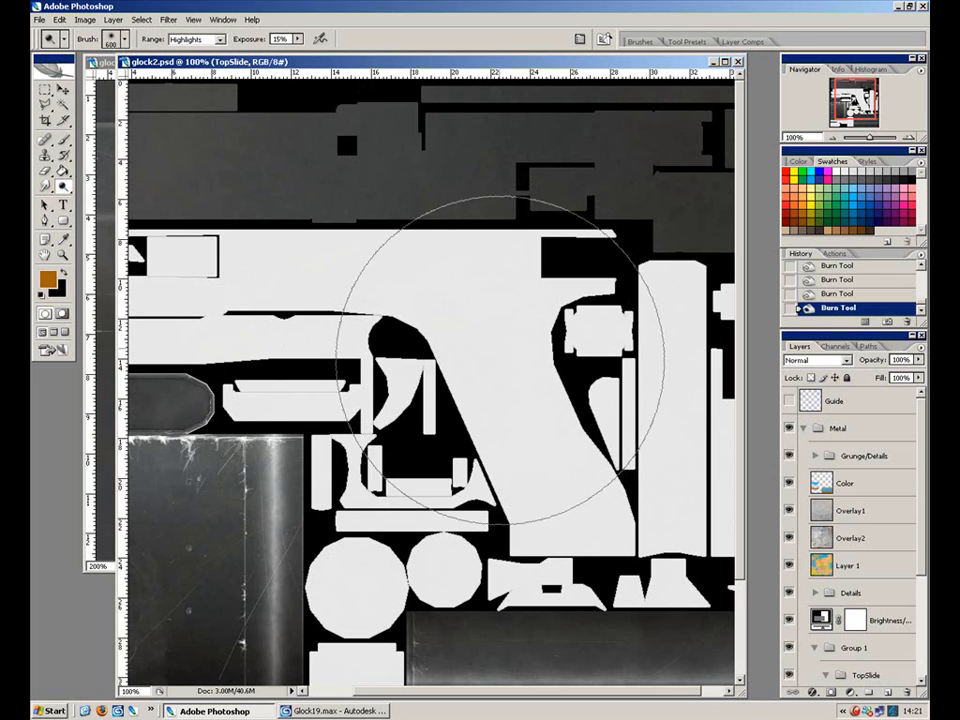
# Reduce the dodge brush to 10 px and show the Guide layer again.
pyautogui.click(494, 366)
pyautogui.press('[')
pyautogui.press('[')
pyautogui.press('[')
pyautogui.press('[')
pyautogui.press('[')
pyautogui.press('[')
pyautogui.press('[')
pyautogui.press('[')
pyautogui.press('[')
pyautogui.press('[')
pyautogui.press('[')
pyautogui.press('[')
pyautogui.press('[')
pyautogui.press('[')
pyautogui.press('[')
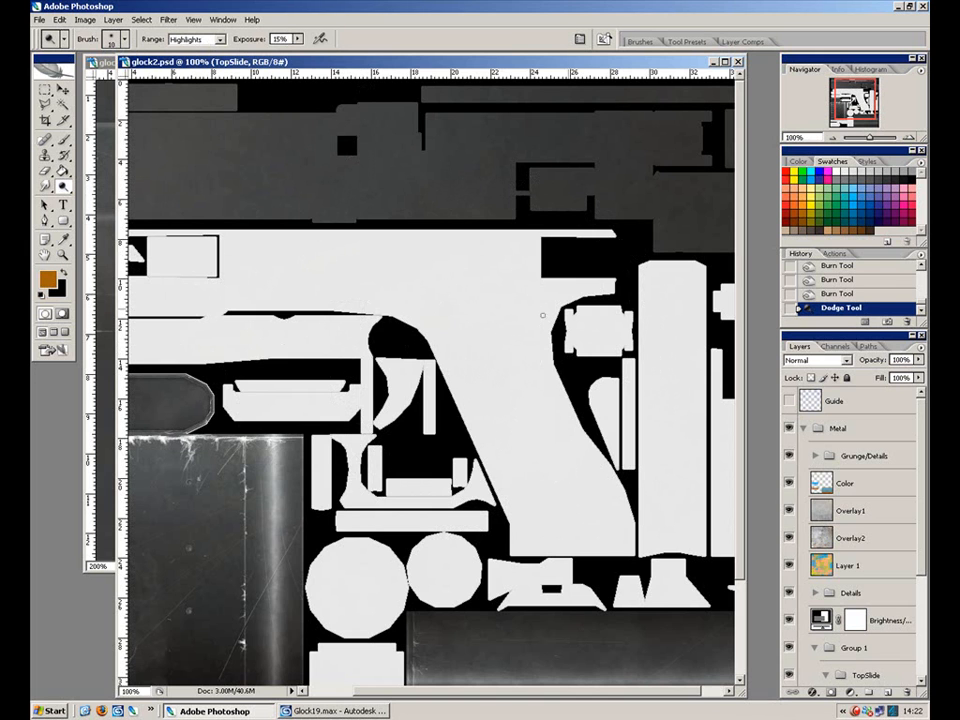
pyautogui.click(789, 401)
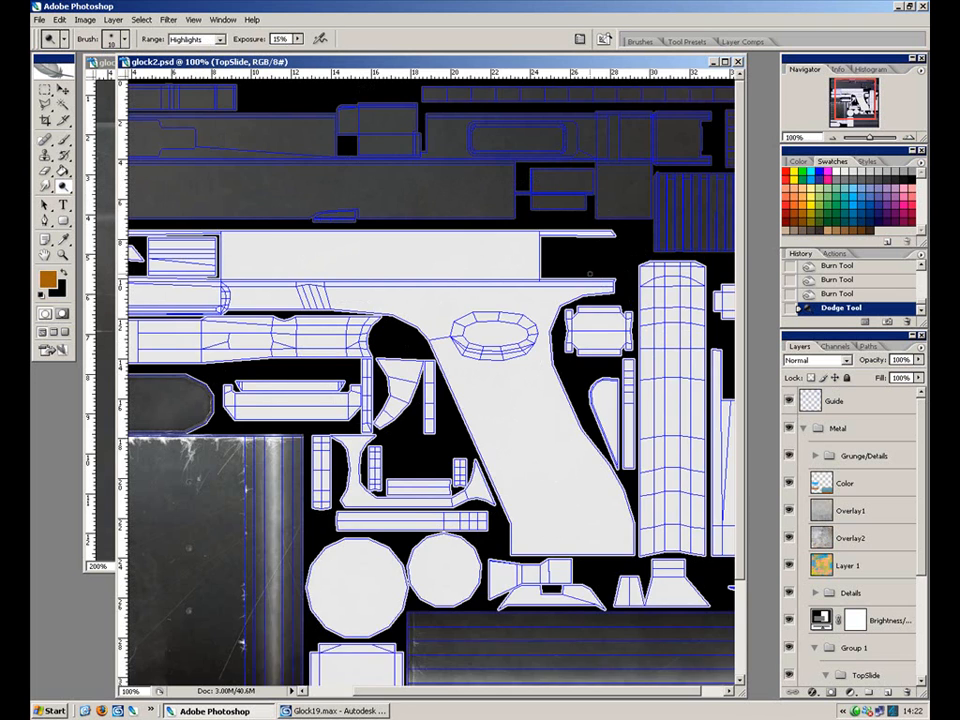
# Dodge a highlight along the long bevel between the slide's top and side, following the wireframe.
pyautogui.hotkey('ctrl', '+')
pyautogui.moveTo(645, 207); pyautogui.dragTo(386, 512)
pyautogui.moveTo(600, 245); pyautogui.dragTo(495, 300)
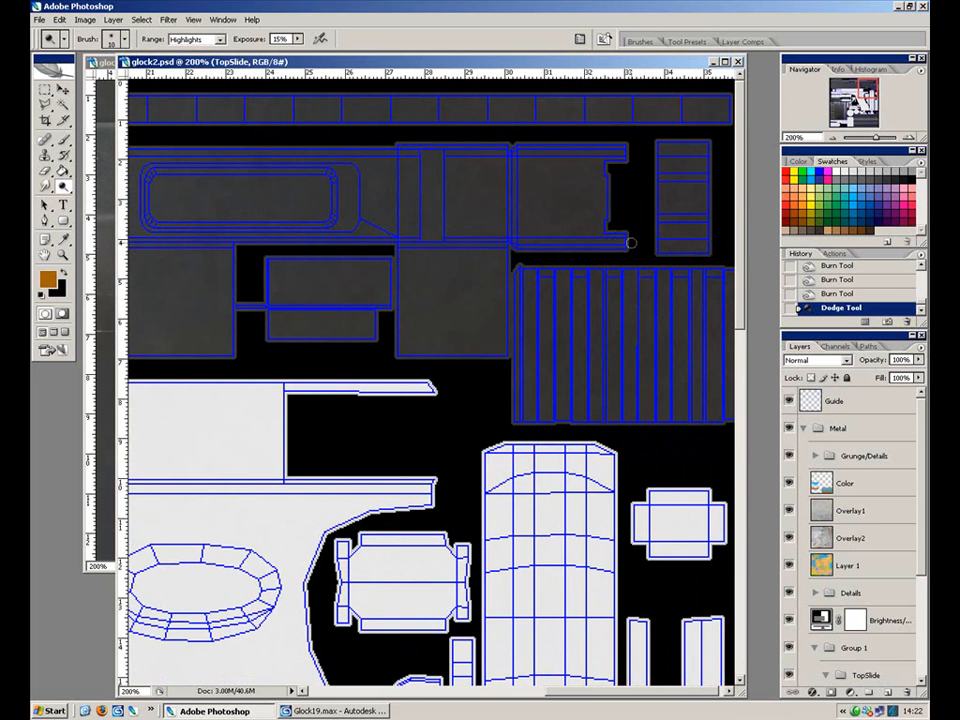
pyautogui.moveTo(632, 243); pyautogui.dragTo(629, 245)
pyautogui.moveTo(628, 244)
pyautogui.mouseDown()
pyautogui.moveTo(474, 245)
pyautogui.moveTo(365, 231)
pyautogui.moveTo(93, 242)
pyautogui.mouseUp()
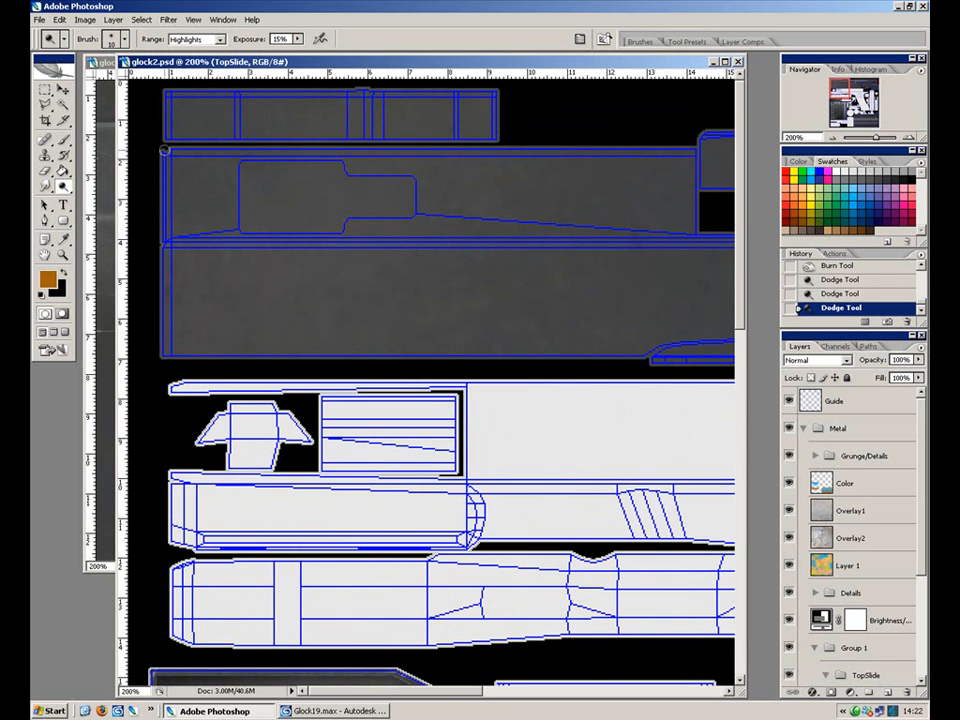
# Dodge highlights along the opposite long bevel at the upper edge of the slide's top piece.
pyautogui.moveTo(689, 155); pyautogui.dragTo(132, 156)
pyautogui.moveTo(132, 156); pyautogui.dragTo(790, 172)
pyautogui.moveTo(436, 180)
pyautogui.mouseDown()
pyautogui.moveTo(427, 214)
pyautogui.moveTo(657, 323)
pyautogui.moveTo(607, 321)
pyautogui.moveTo(696, 326)
pyautogui.mouseUp()
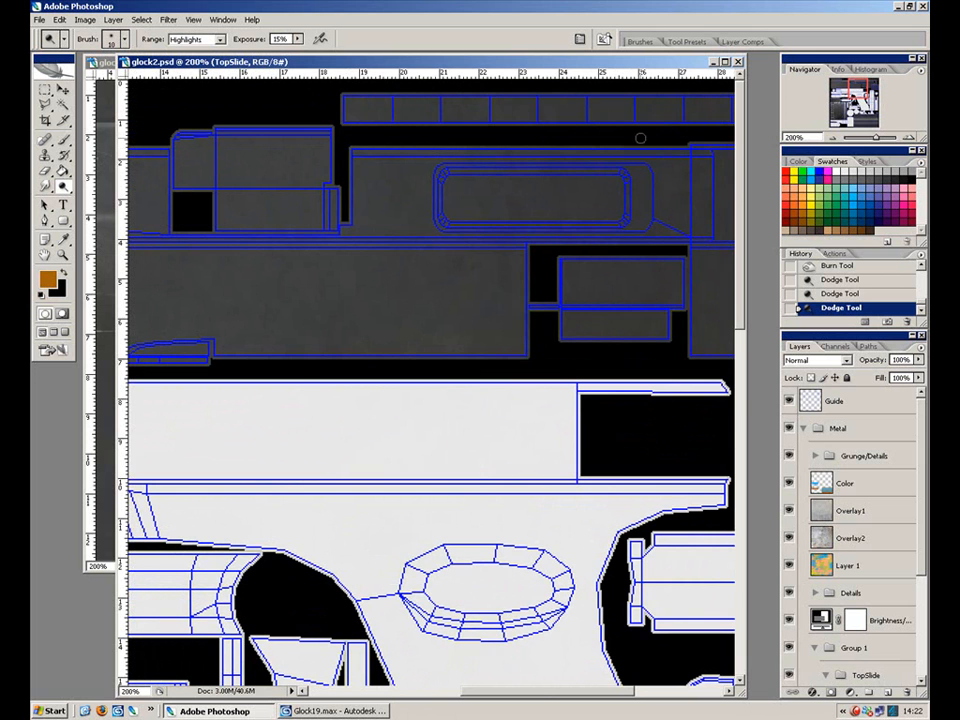
pyautogui.moveTo(705, 150); pyautogui.dragTo(767, 166)
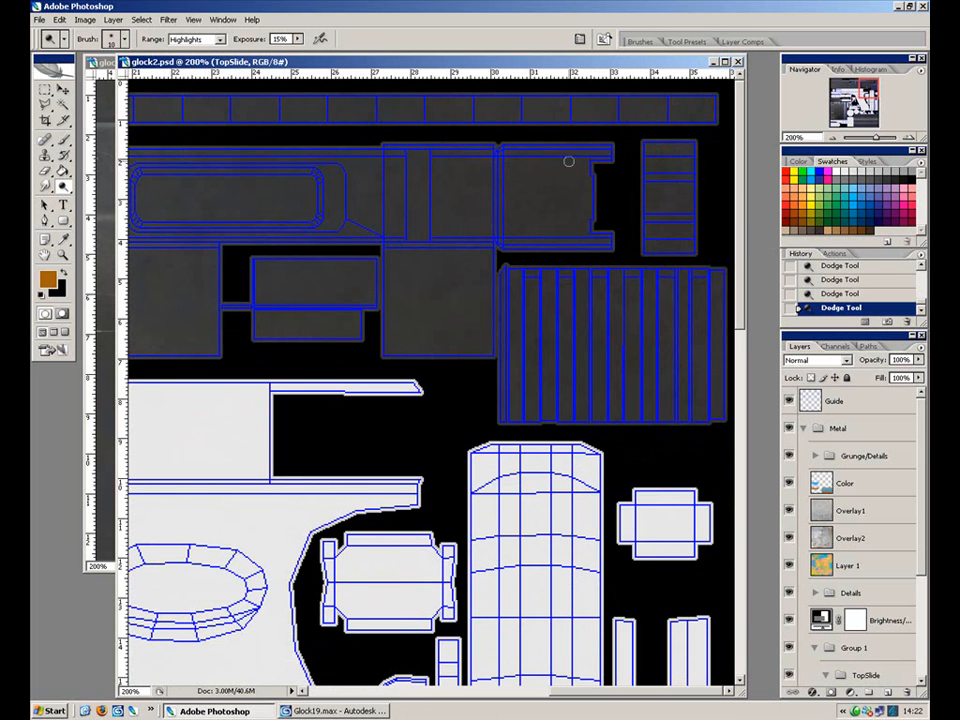
pyautogui.moveTo(333, 200); pyautogui.dragTo(546, 264)
pyautogui.moveTo(275, 236)
pyautogui.mouseDown()
pyautogui.moveTo(600, 334)
pyautogui.moveTo(720, 358)
pyautogui.mouseUp()
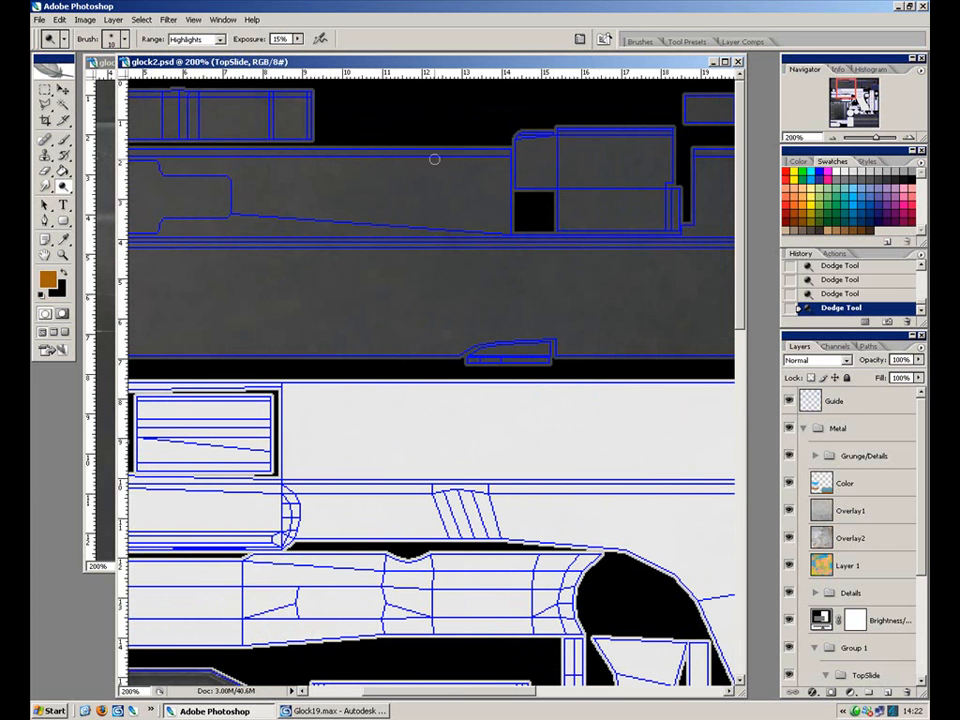
pyautogui.moveTo(159, 144); pyautogui.dragTo(66, 143)
pyautogui.moveTo(531, 171); pyautogui.dragTo(297, 178)
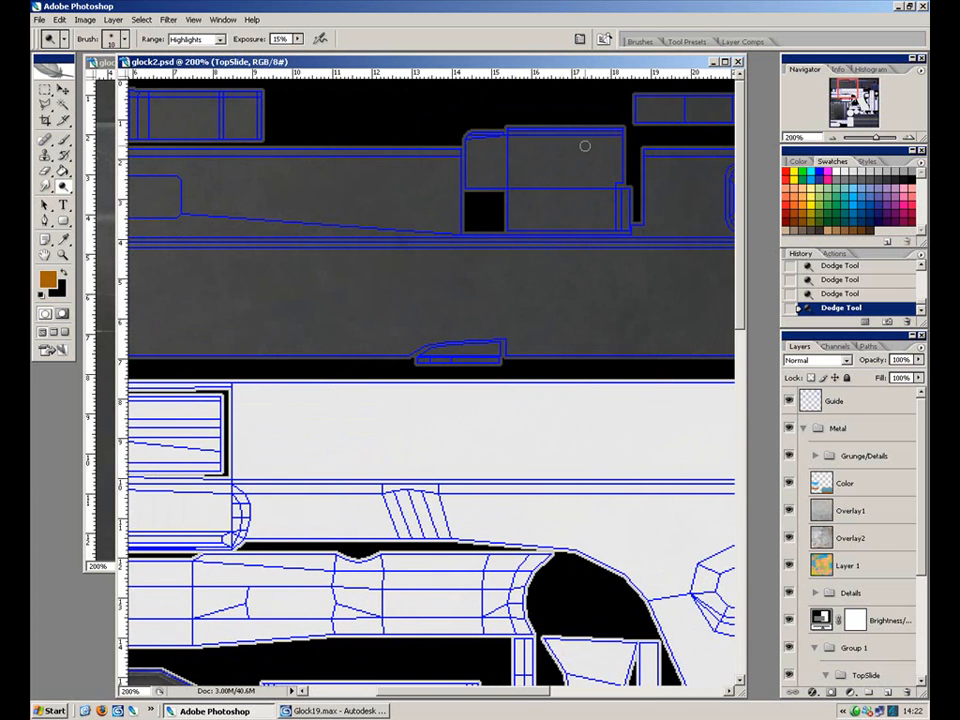
# Toggle the Guide layer's visibility to check the dodged highlights along the slide's length.
pyautogui.click(788, 401)
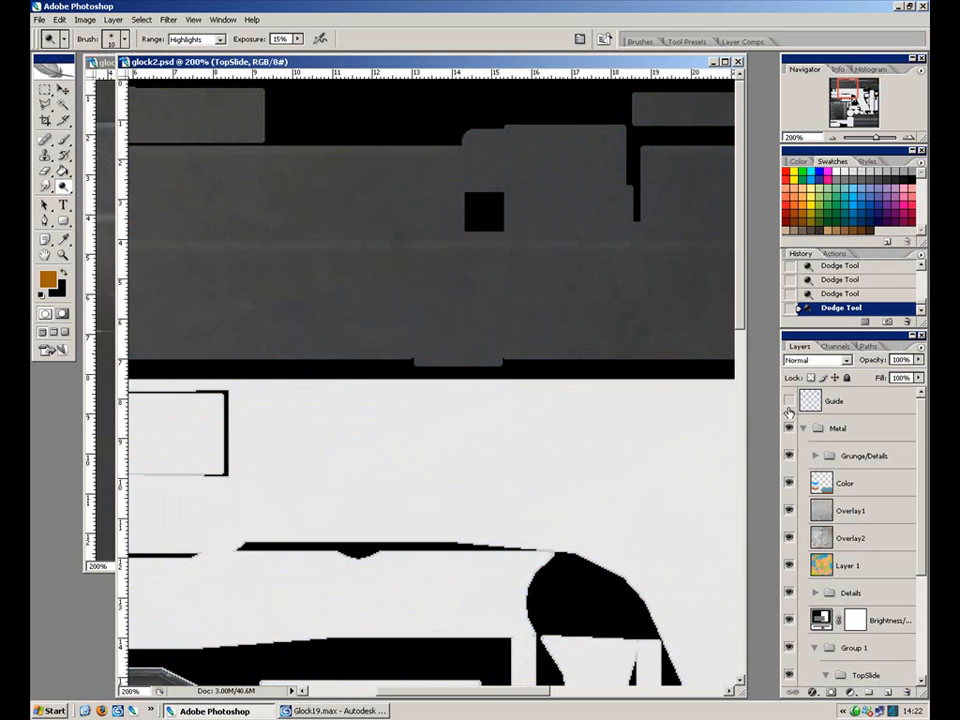
pyautogui.click(788, 401)
pyautogui.moveTo(615, 326); pyautogui.dragTo(110, 413)
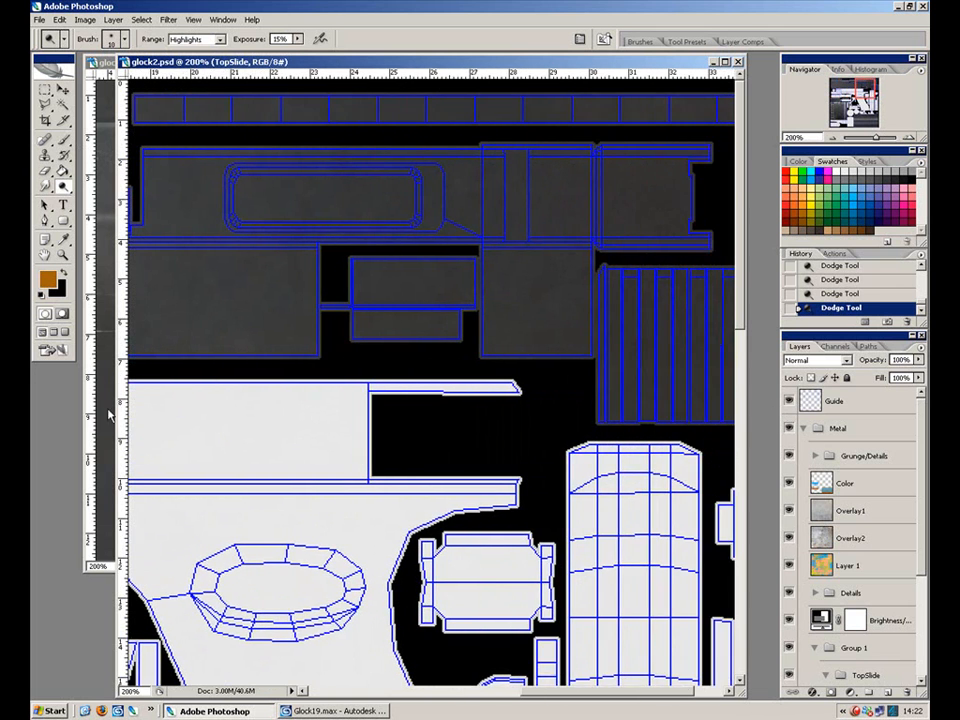
pyautogui.moveTo(531, 222); pyautogui.dragTo(441, 223)
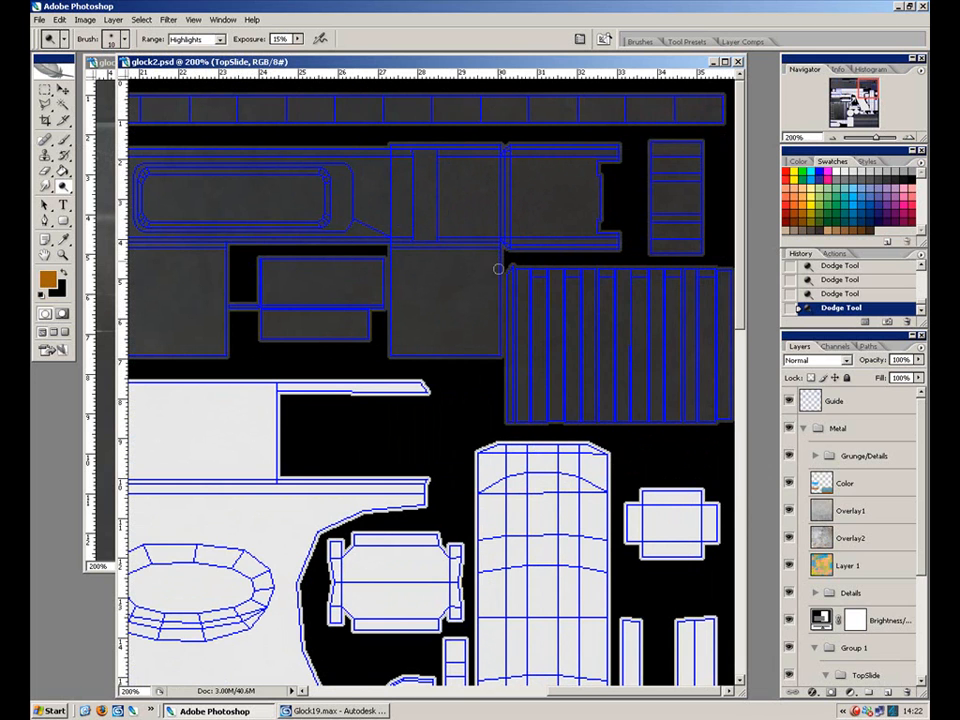
pyautogui.click(788, 401)
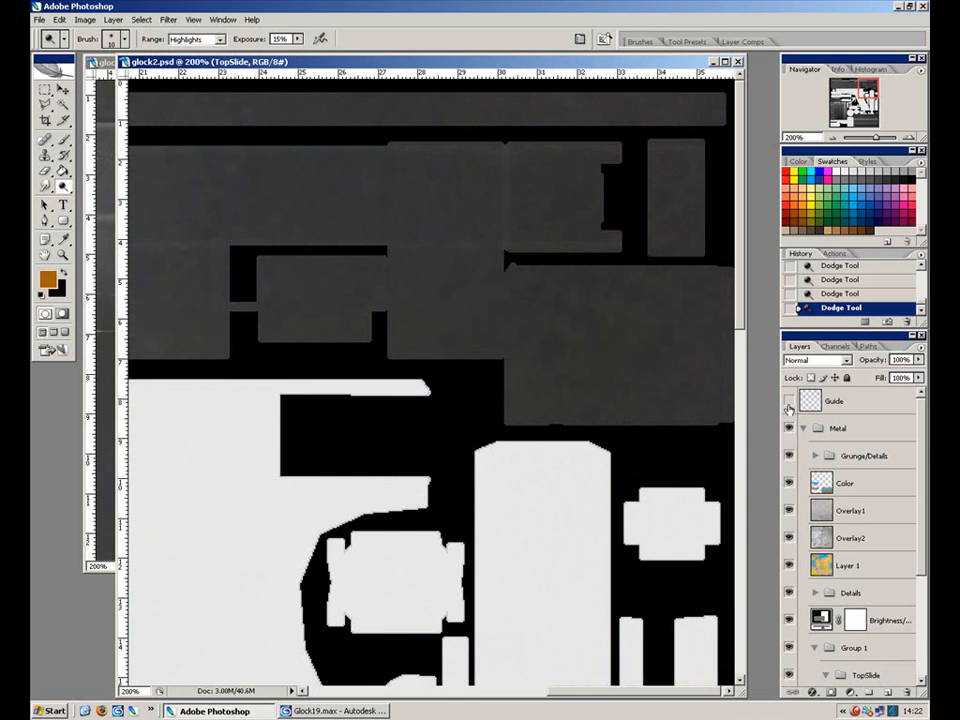
pyautogui.click(789, 401)
pyautogui.moveTo(288, 343); pyautogui.dragTo(820, 433)
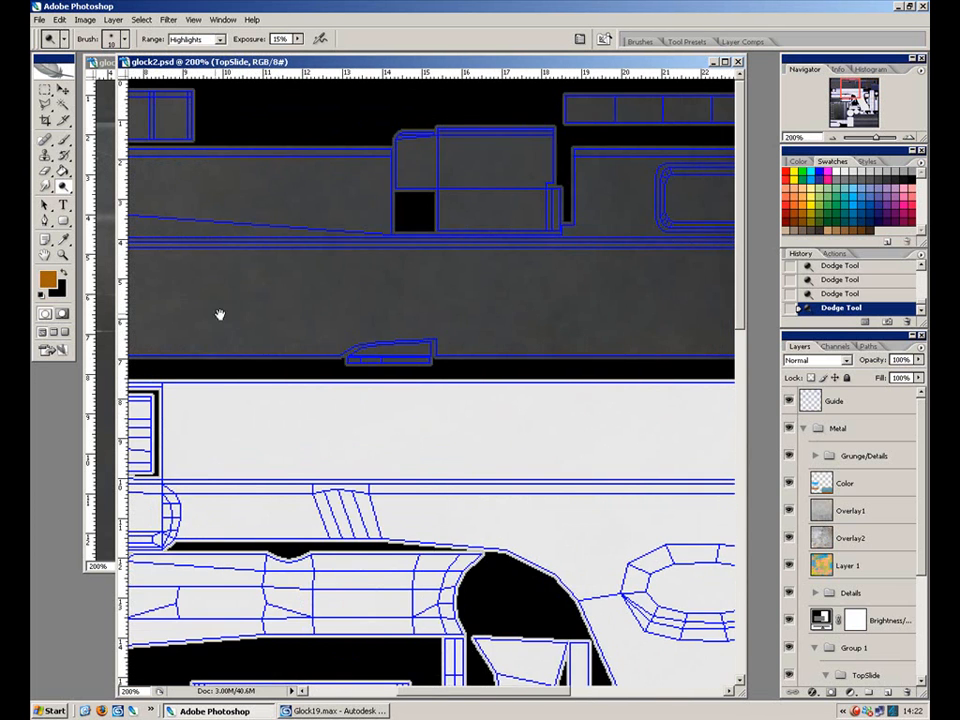
pyautogui.moveTo(239, 317); pyautogui.dragTo(529, 317)
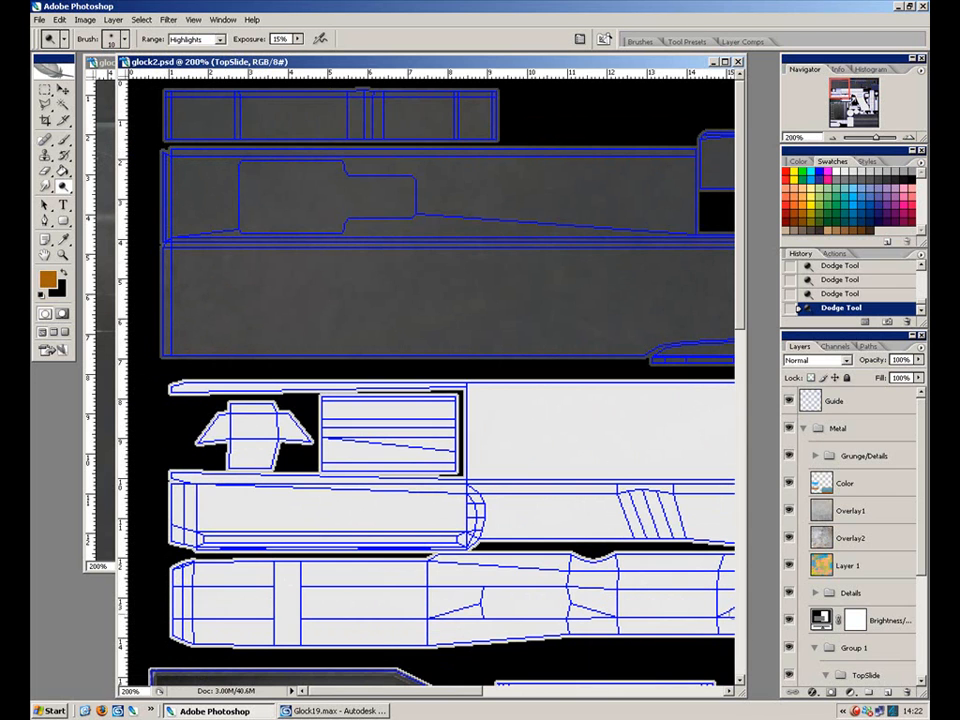
# Set the Guide layer's opacity to 5% so the slide can be shaded under a faint wireframe.
pyautogui.click(860, 400)
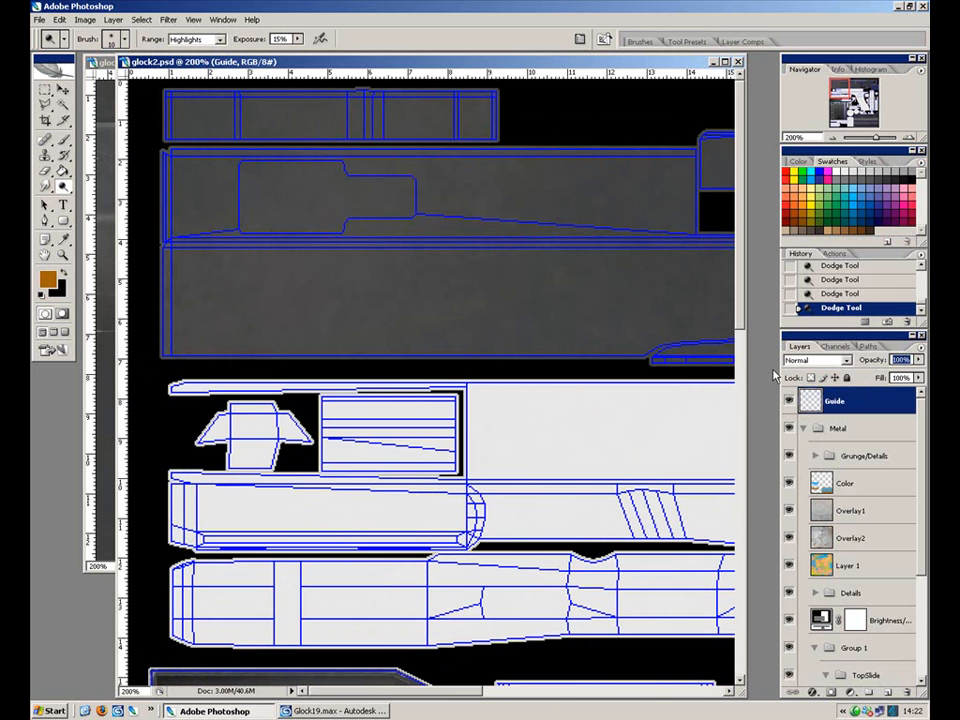
pyautogui.write('5')
pyautogui.moveTo(553, 251); pyautogui.dragTo(241, 376)
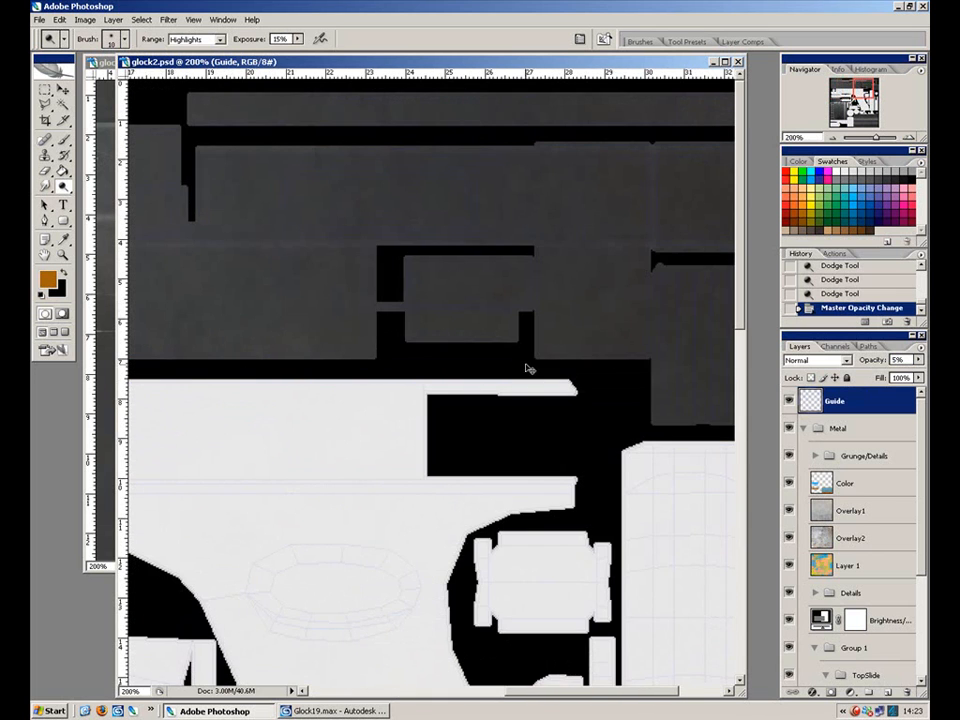
pyautogui.hotkey('ctrl', '+')
pyautogui.moveTo(460, 352); pyautogui.dragTo(192, 427)
pyautogui.moveTo(557, 399)
pyautogui.mouseDown()
pyautogui.moveTo(433, 450)
pyautogui.moveTo(411, 470)
pyautogui.mouseUp()
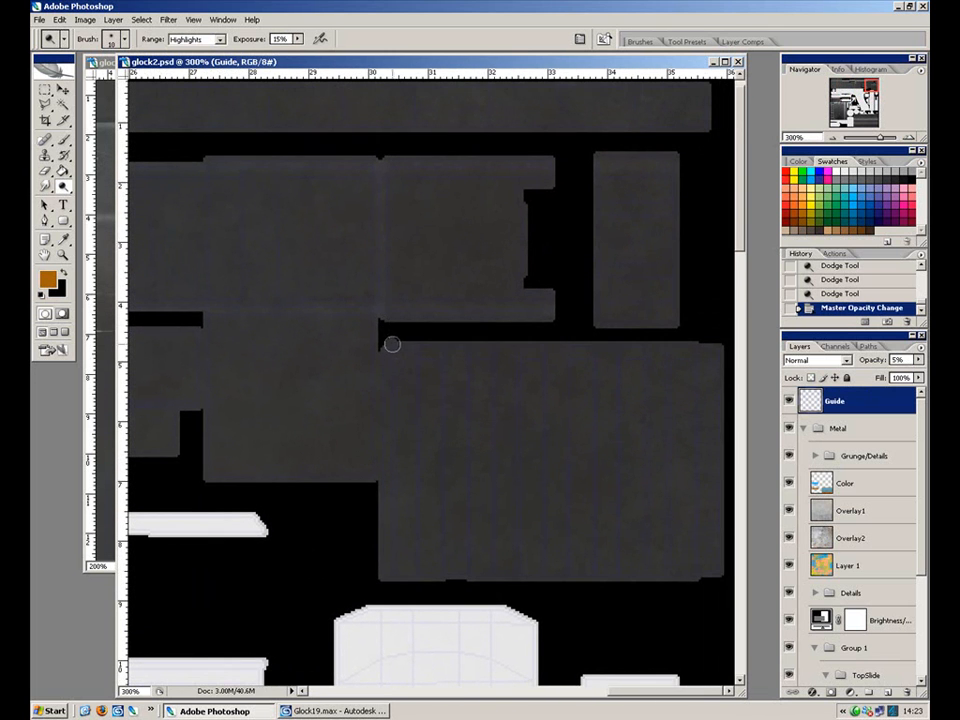
# Make the TopSlide layer active and dodge a highlight along the lower bevel of the slide's top piece near its rear.
pyautogui.moveTo(412, 303)
pyautogui.mouseDown()
pyautogui.moveTo(403, 366)
pyautogui.moveTo(510, 373)
pyautogui.mouseUp()
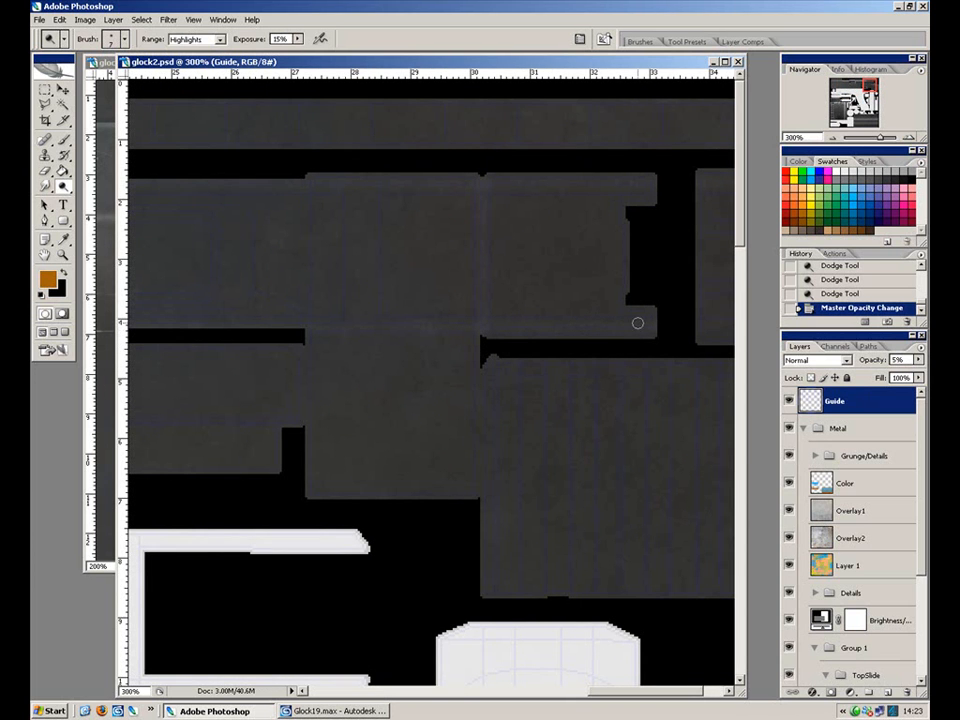
pyautogui.moveTo(571, 405); pyautogui.dragTo(563, 408)
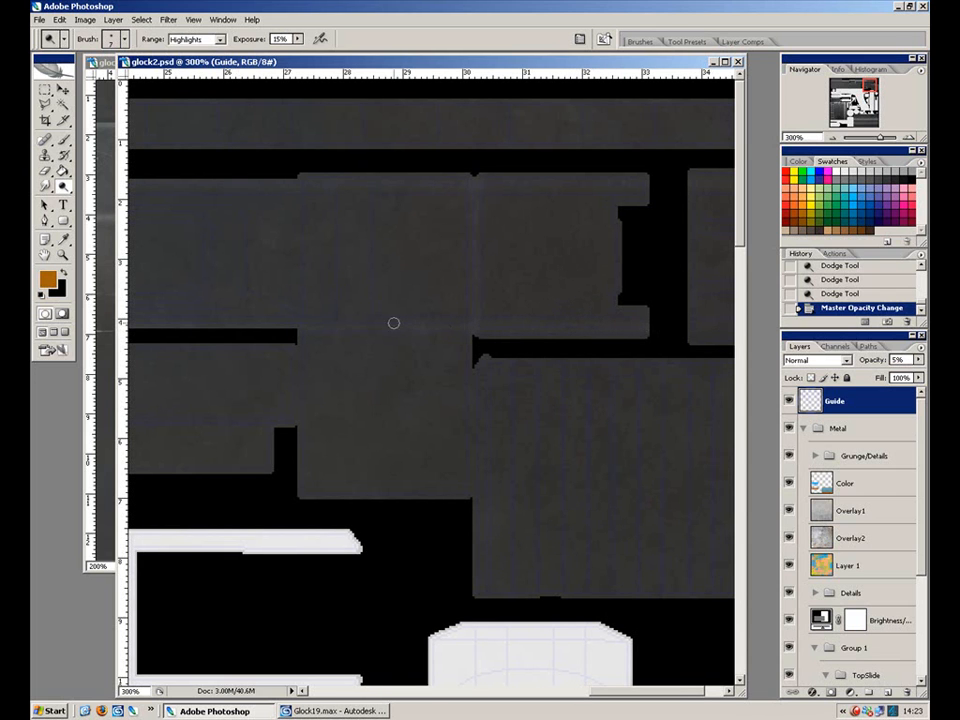
pyautogui.moveTo(382, 416); pyautogui.dragTo(400, 400)
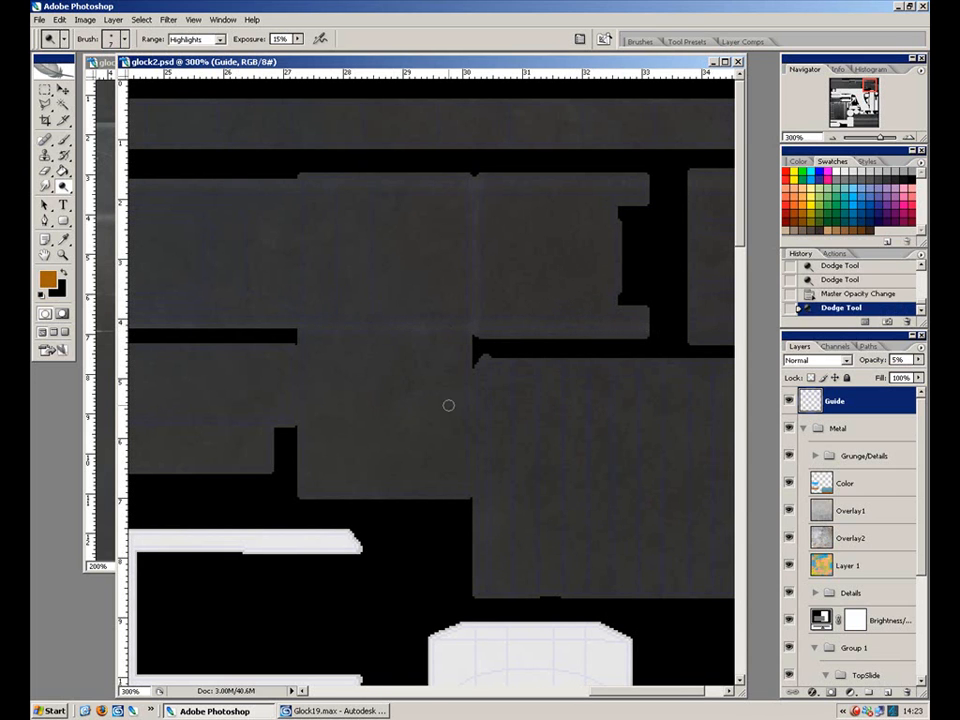
pyautogui.scroll(-5, 925, 535)
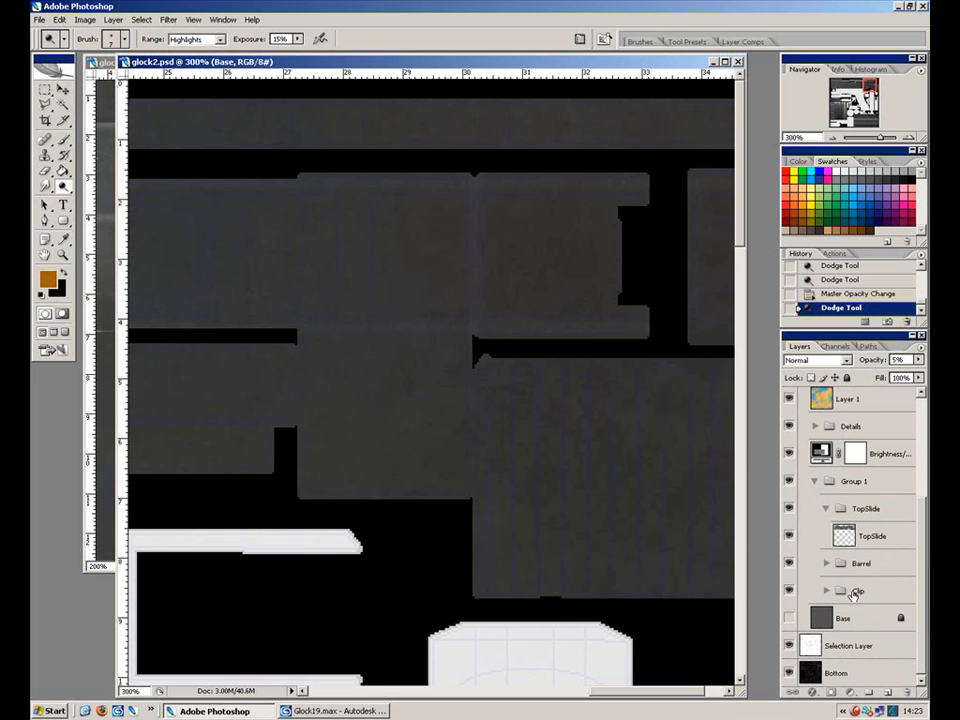
pyautogui.click(856, 618)
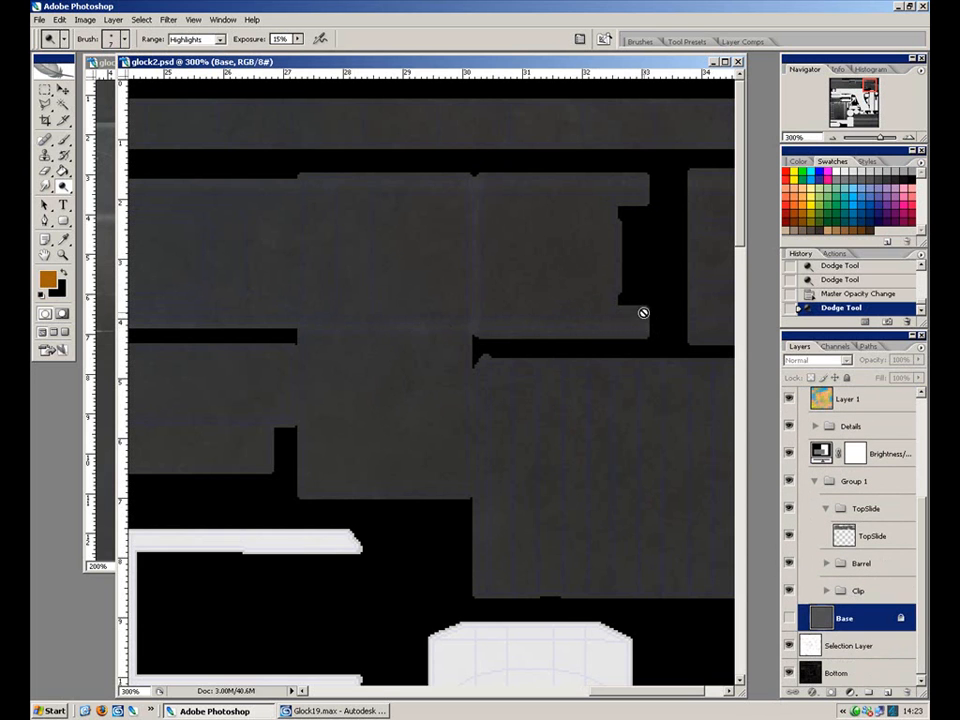
pyautogui.click(862, 536)
pyautogui.moveTo(398, 316)
pyautogui.mouseDown()
pyautogui.moveTo(89, 341)
pyautogui.moveTo(34, 355)
pyautogui.mouseUp()
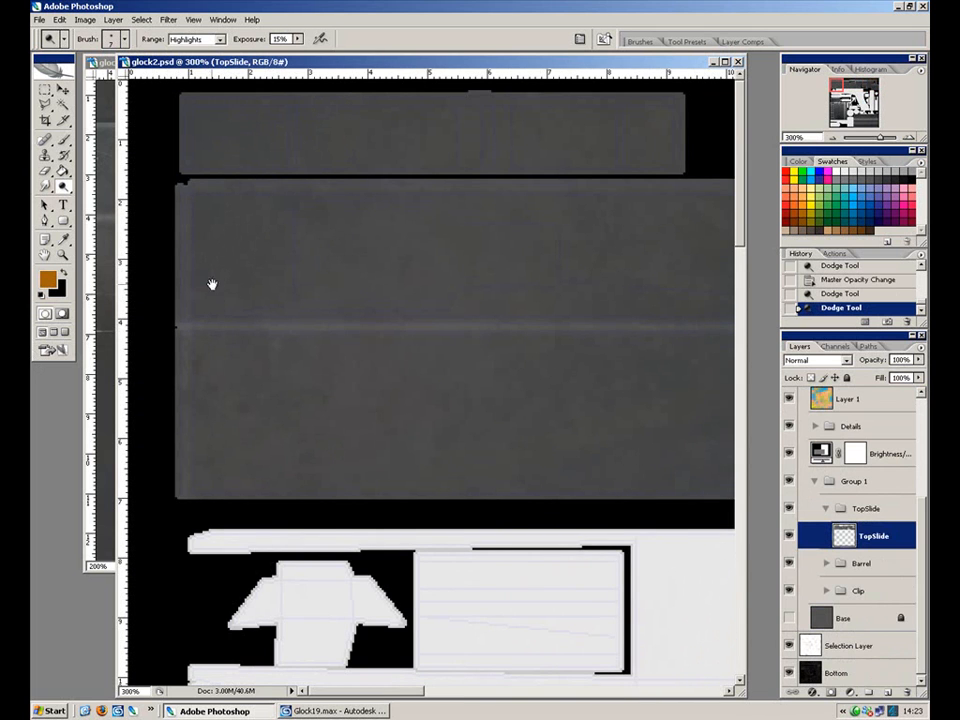
# Dodge highlights down the end edge of the slide's top piece and along its long upper edge.
pyautogui.moveTo(182, 185)
pyautogui.mouseDown()
pyautogui.moveTo(161, 489)
pyautogui.moveTo(178, 405)
pyautogui.mouseUp()
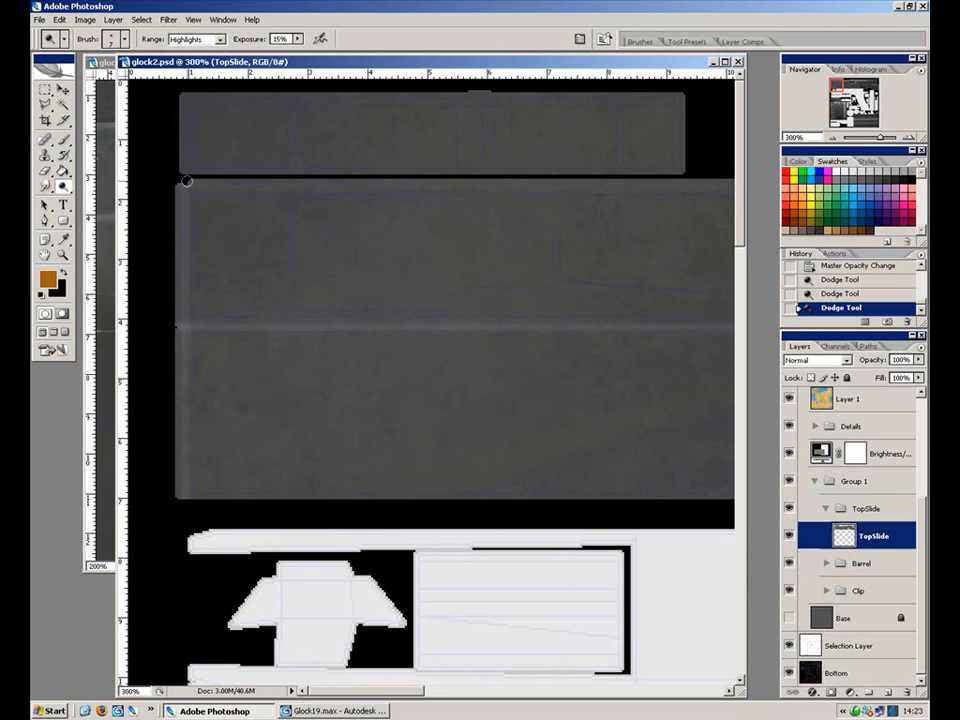
pyautogui.keyDown('shift'); pyautogui.click(730, 178); pyautogui.keyUp('shift')
pyautogui.moveTo(675, 219)
pyautogui.mouseDown()
pyautogui.moveTo(374, 293)
pyautogui.moveTo(264, 304)
pyautogui.mouseUp()
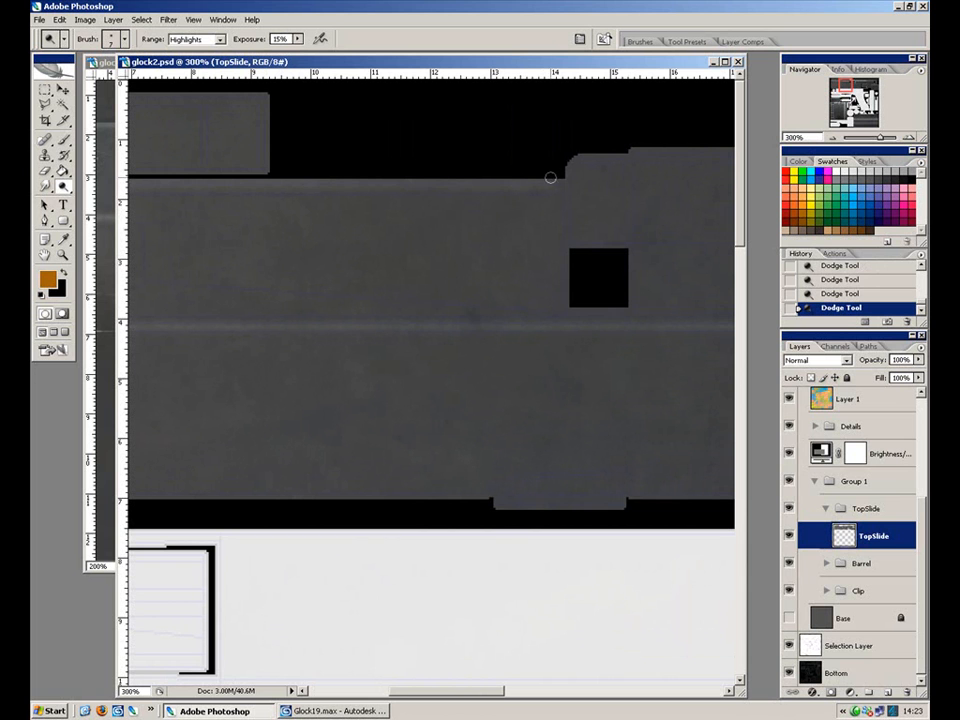
pyautogui.moveTo(608, 195); pyautogui.dragTo(232, 226)
pyautogui.moveTo(478, 195); pyautogui.dragTo(274, 207)
pyautogui.moveTo(370, 201); pyautogui.dragTo(264, 229)
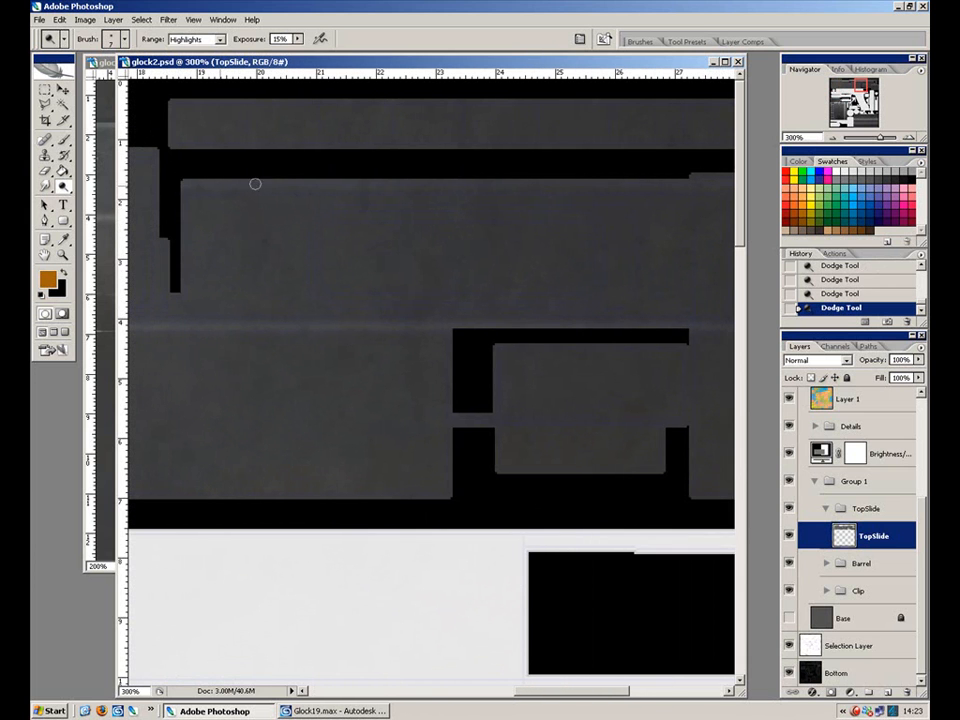
pyautogui.moveTo(661, 198); pyautogui.dragTo(274, 270)
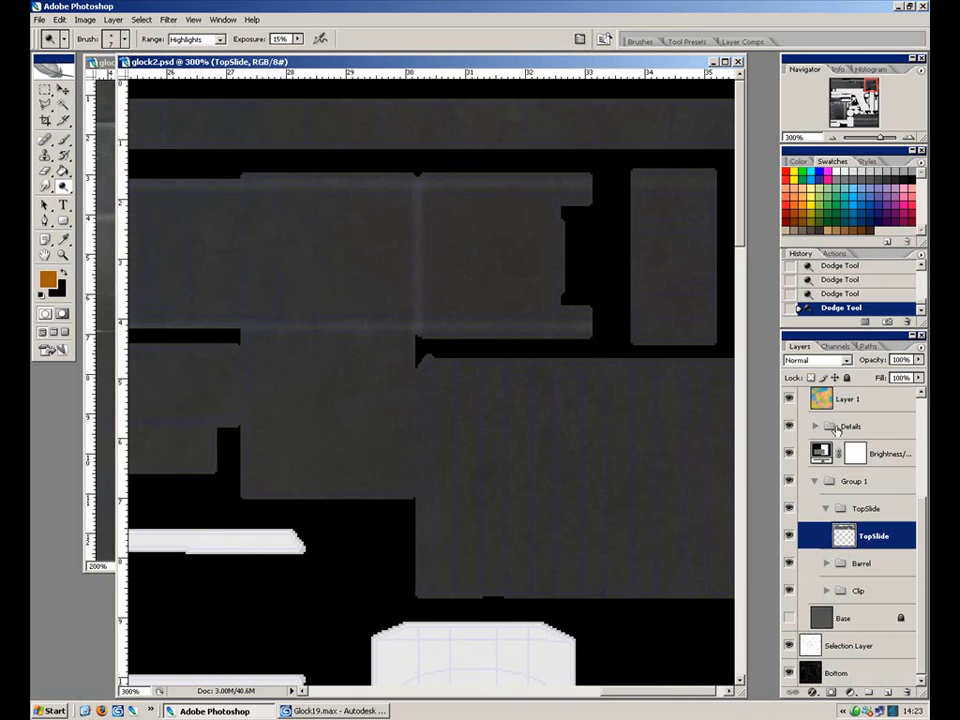
# Hide the Guide layer to examine the dodged highlights along the slide up close and at 100%, and show it again.
pyautogui.moveTo(922, 516); pyautogui.dragTo(922, 395)
pyautogui.click(789, 401)
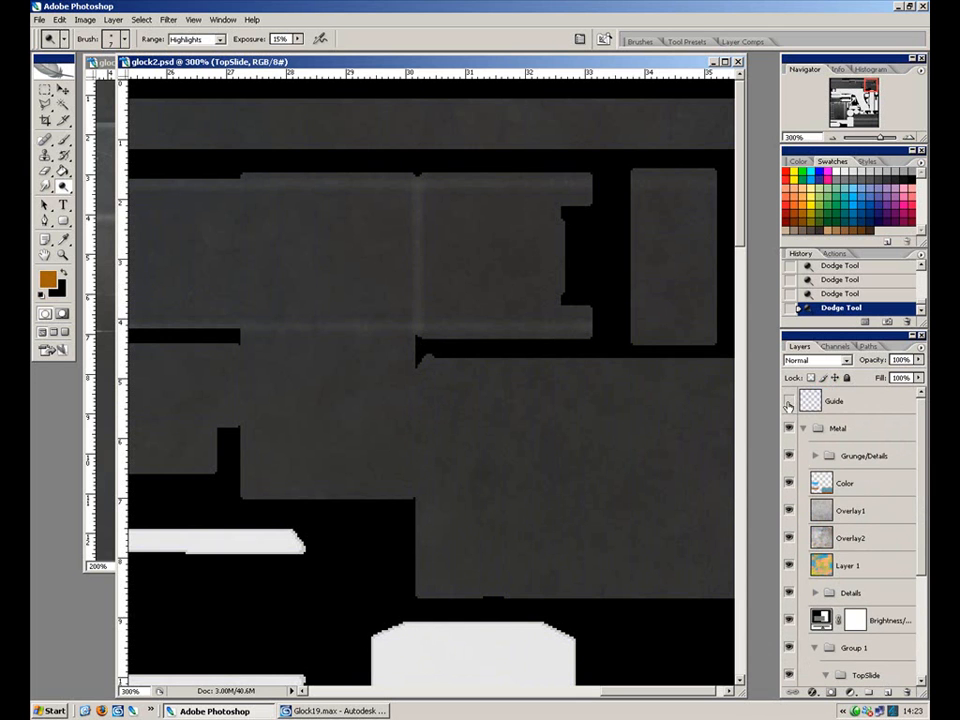
pyautogui.moveTo(308, 362); pyautogui.dragTo(735, 376)
pyautogui.moveTo(243, 383); pyautogui.dragTo(734, 433)
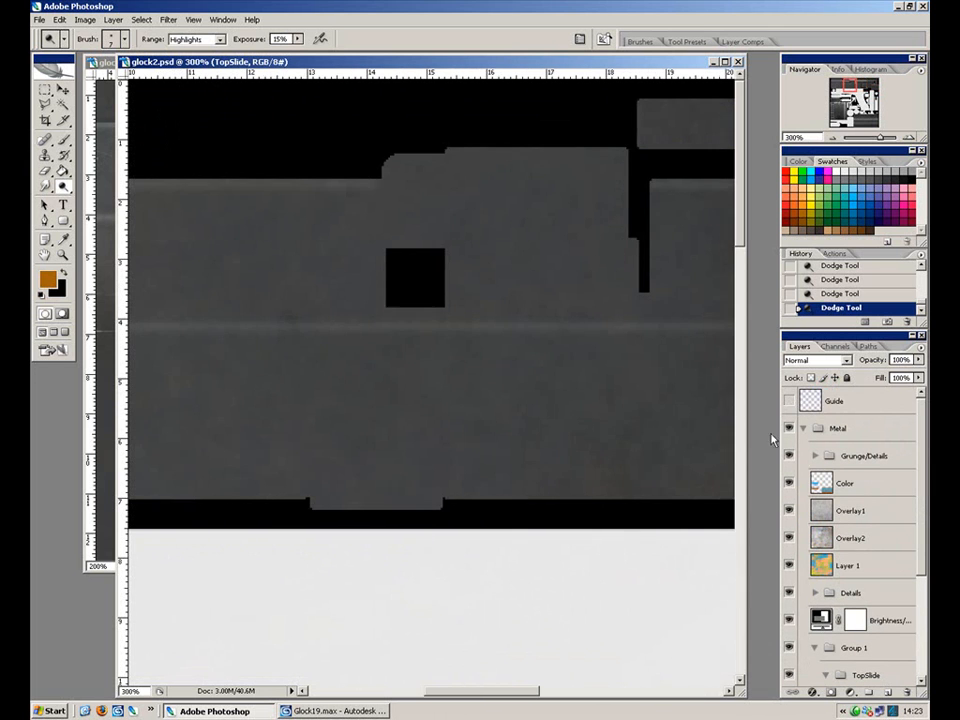
pyautogui.hotkey('ctrl', 'alt', '0')
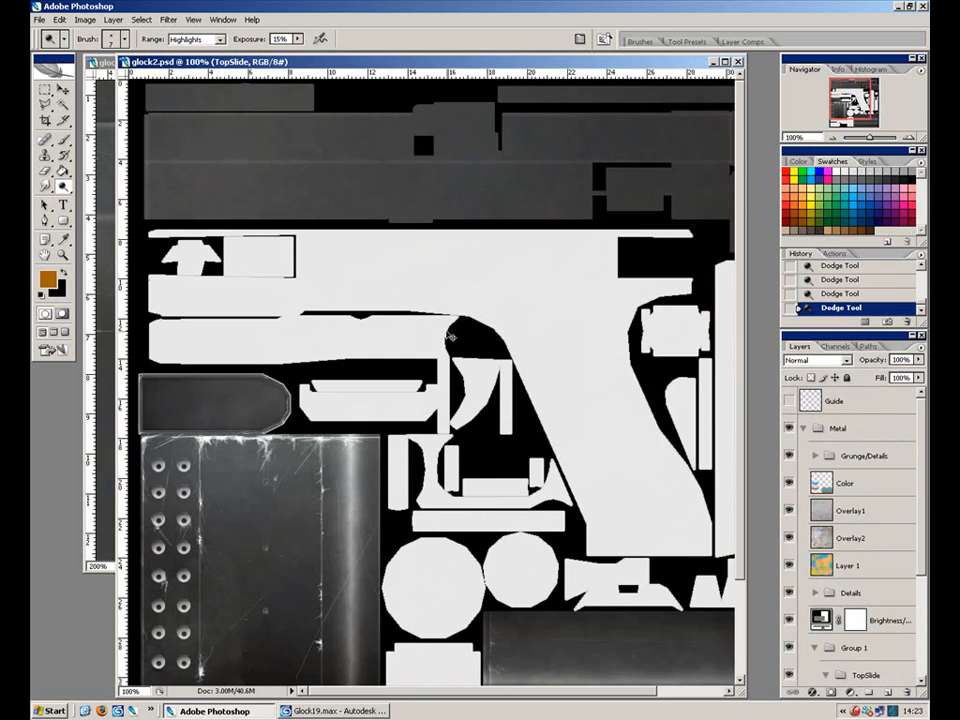
pyautogui.hotkey('ctrl', '+')
pyautogui.click(789, 406)
pyautogui.moveTo(563, 208); pyautogui.dragTo(366, 634)
pyautogui.moveTo(512, 309); pyautogui.dragTo(401, 371)
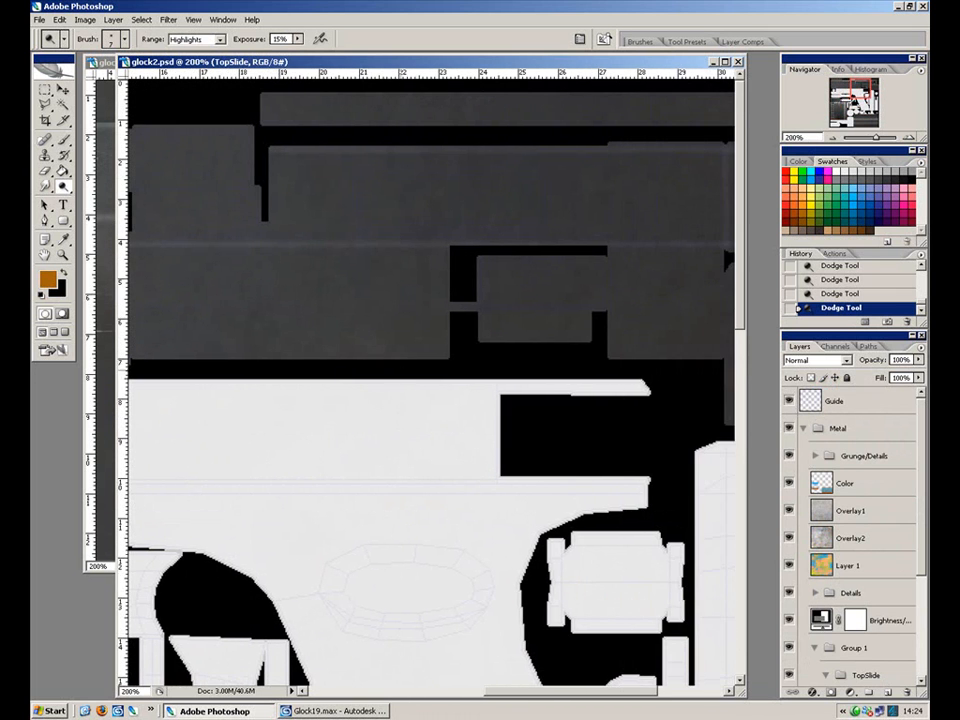
# Set the Guide layer's opacity to 36% so the wireframe around the slide's rear can be traced with the Rectangular Marquee tool.
pyautogui.click(44, 89)
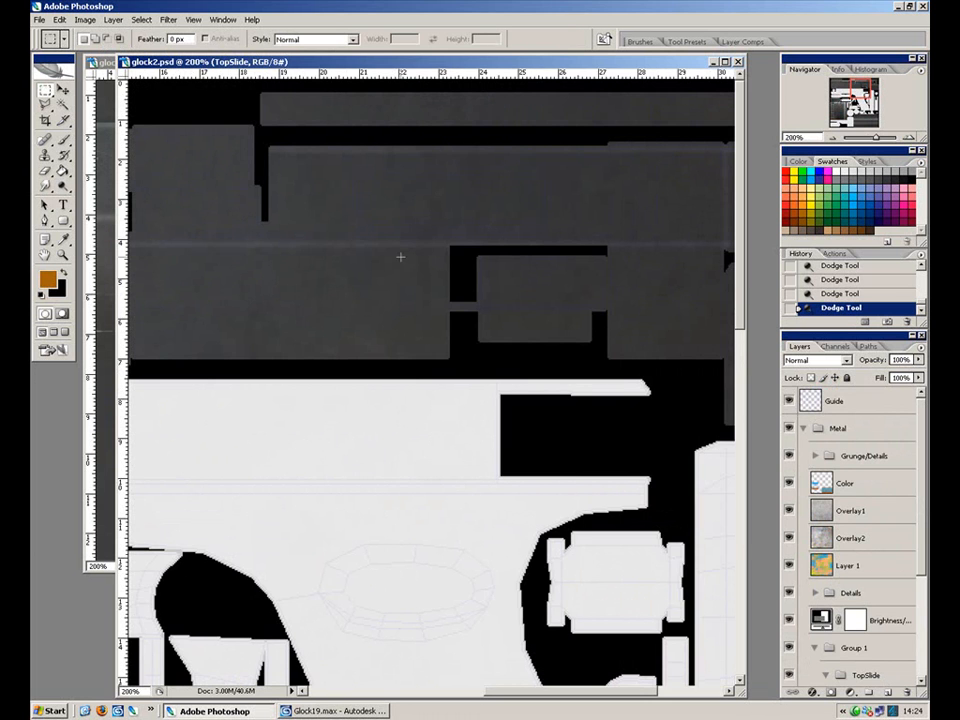
pyautogui.moveTo(603, 262); pyautogui.dragTo(376, 262)
pyautogui.hotkey('ctrl', '+')
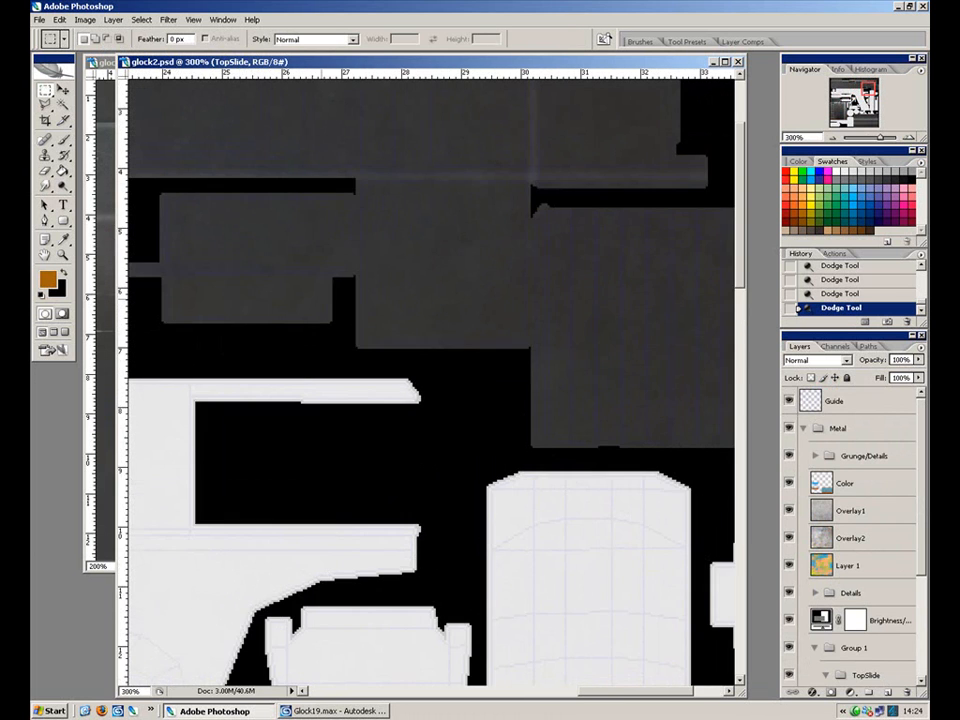
pyautogui.moveTo(353, 191); pyautogui.dragTo(354, 536)
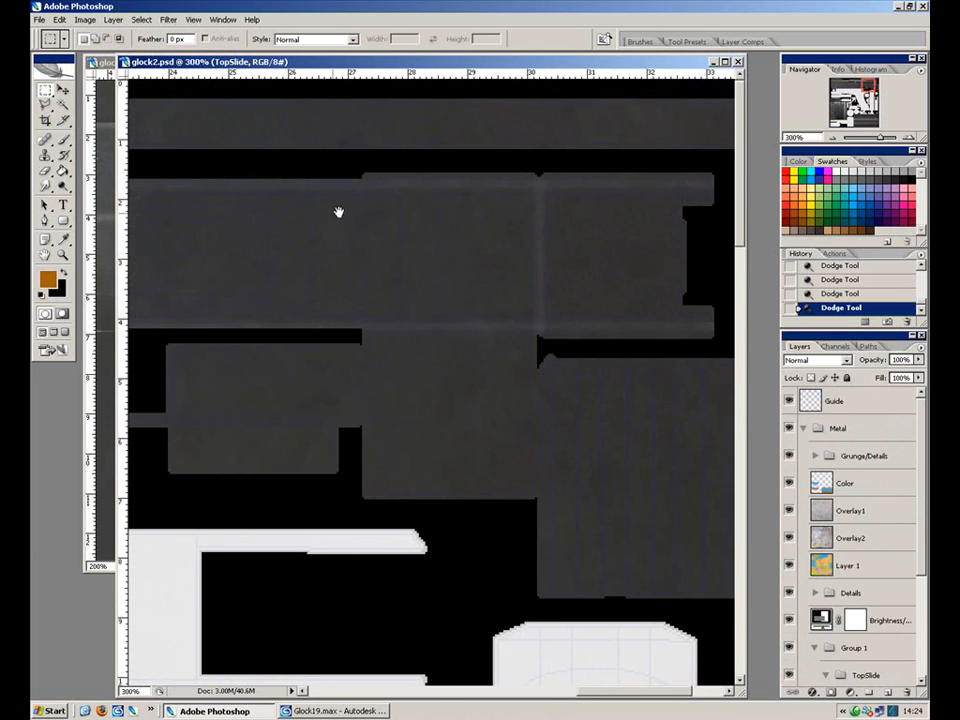
pyautogui.moveTo(351, 207); pyautogui.dragTo(391, 279)
pyautogui.click(821, 405)
pyautogui.moveTo(919, 359); pyautogui.dragTo(885, 375)
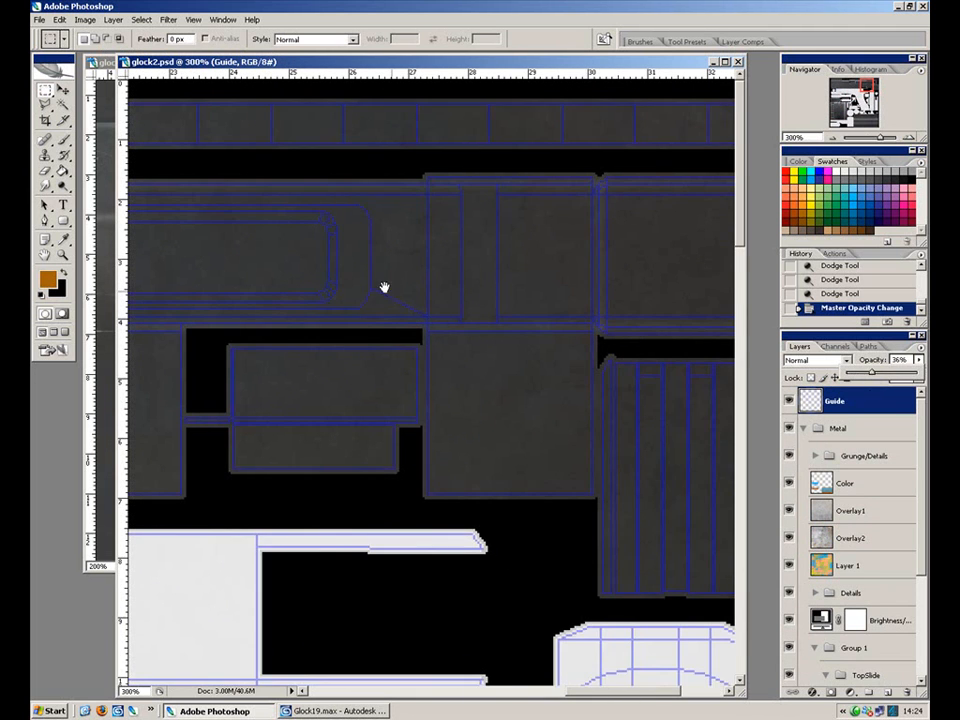
# Select two rectangular areas, one on each side of the narrow cross strip near the slide's rear, following the wireframe.
pyautogui.moveTo(426, 311); pyautogui.dragTo(332, 347)
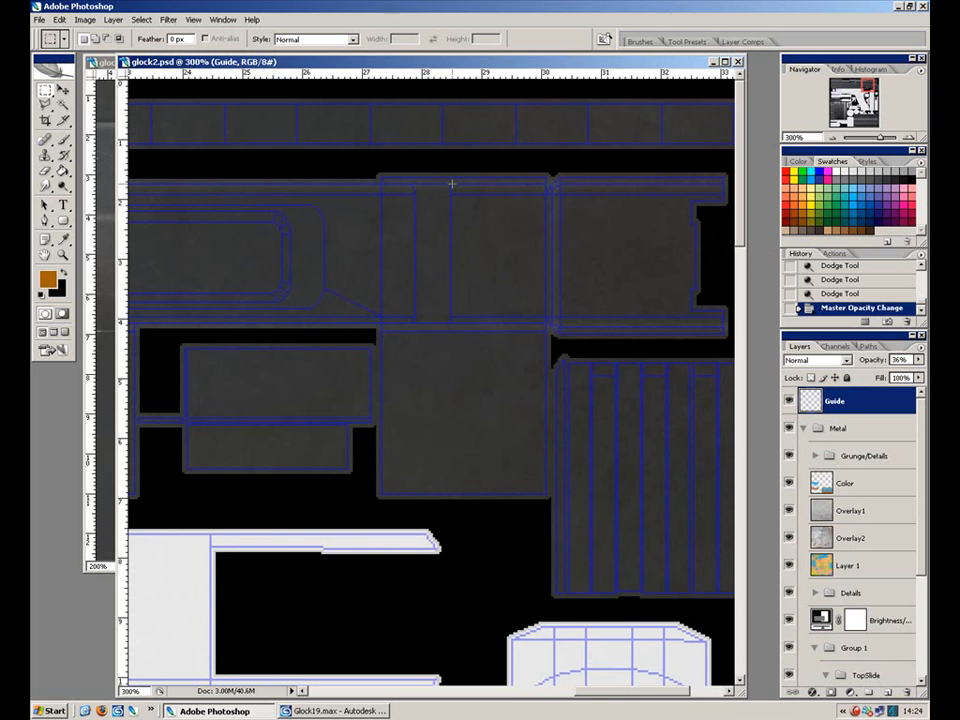
pyautogui.moveTo(451, 184); pyautogui.dragTo(546, 323)
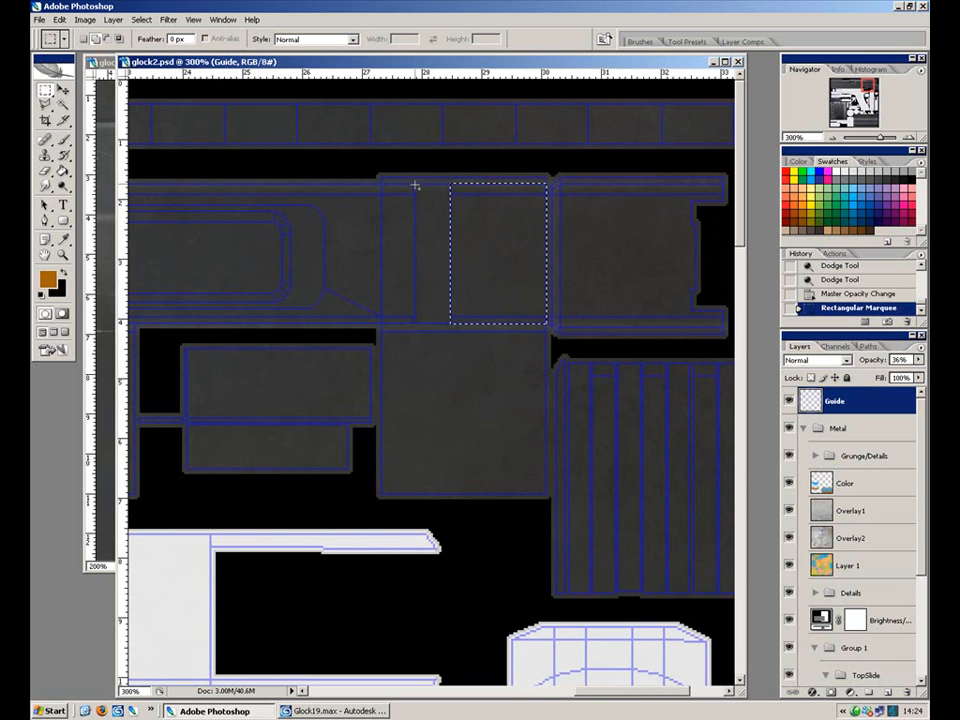
pyautogui.moveTo(415, 182); pyautogui.dragTo(322, 322)
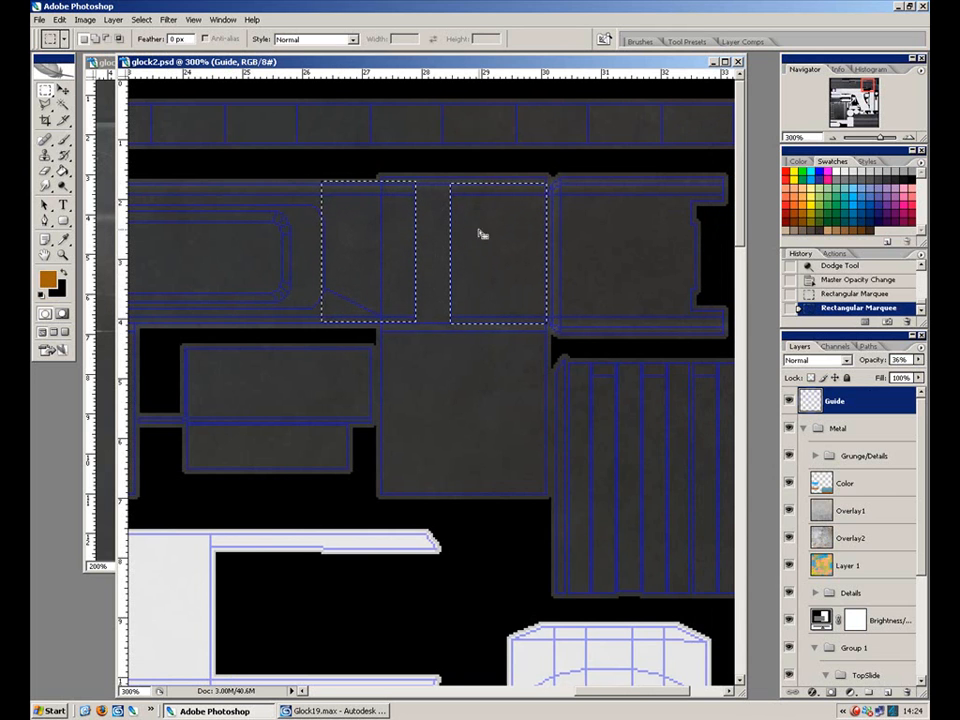
# Switch to the Burn tool with a size 30 brush and 20% exposure for shading the selected areas.
pyautogui.moveTo(64, 187); pyautogui.dragTo(107, 197)
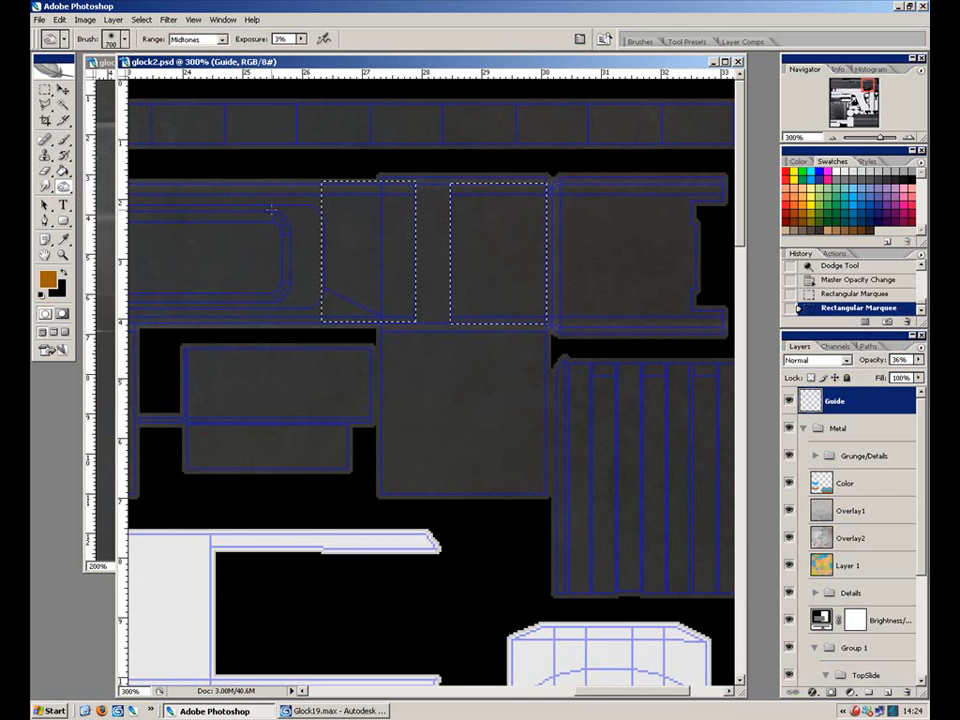
pyautogui.press('[')
pyautogui.press('[')
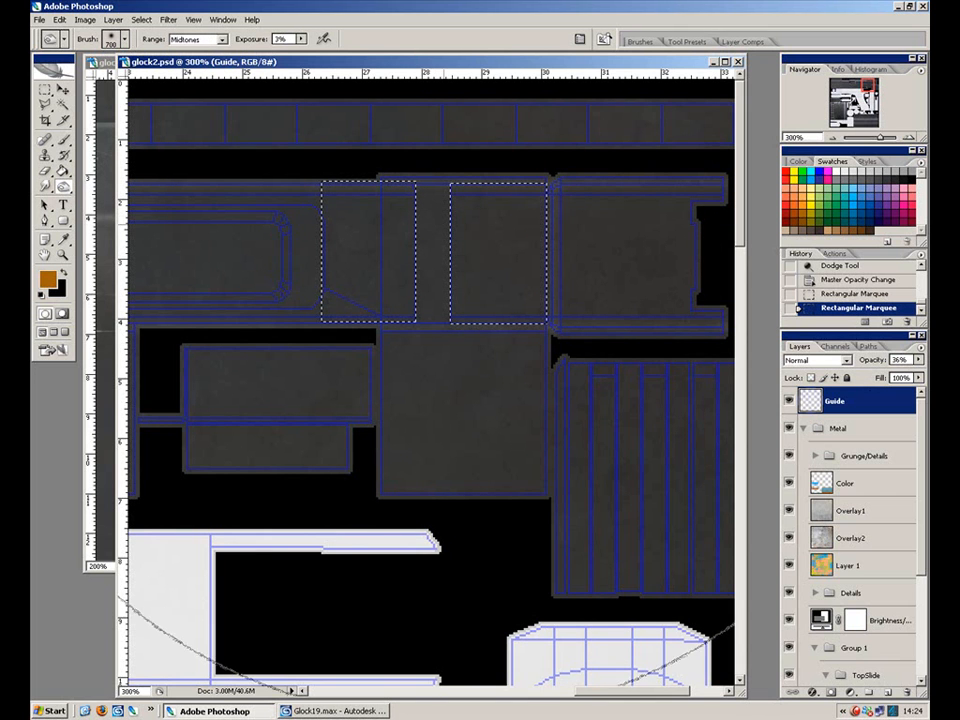
pyautogui.click(448, 308)
pyautogui.press('[')
pyautogui.press('[')
pyautogui.press('[')
pyautogui.press('[')
pyautogui.press('[')
pyautogui.press('[')
pyautogui.press('[')
pyautogui.press('[')
pyautogui.press('[')
pyautogui.press('[')
pyautogui.press('[')
pyautogui.press('[')
pyautogui.press('[')
pyautogui.press('[')
pyautogui.press('[')
pyautogui.press('[')
pyautogui.press('[')
pyautogui.press('[')
pyautogui.press('[')
pyautogui.press('[')
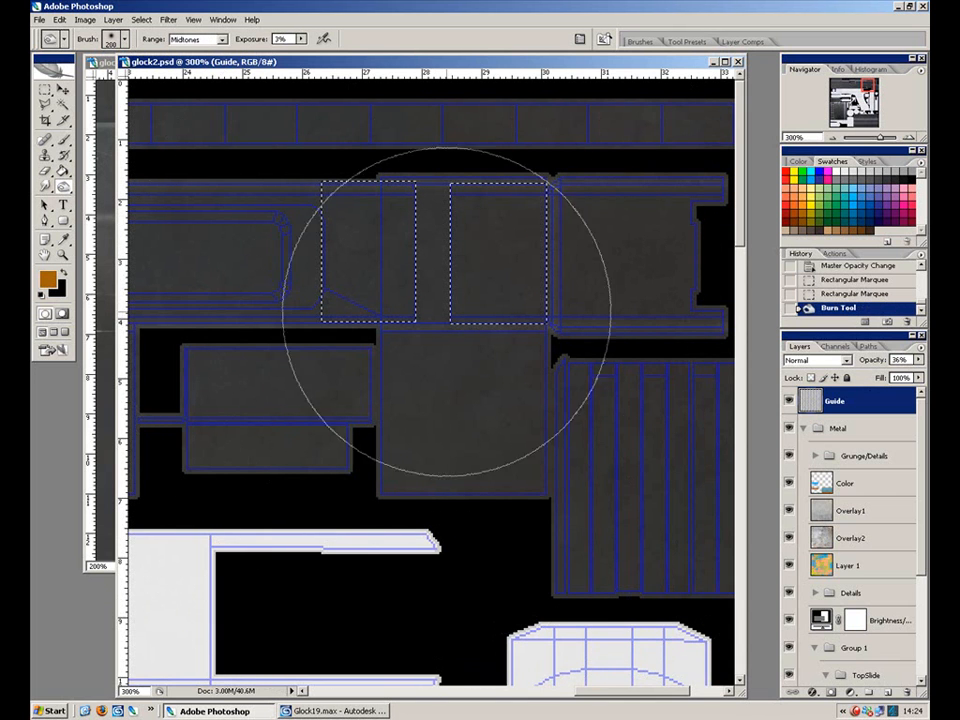
pyautogui.press('5')
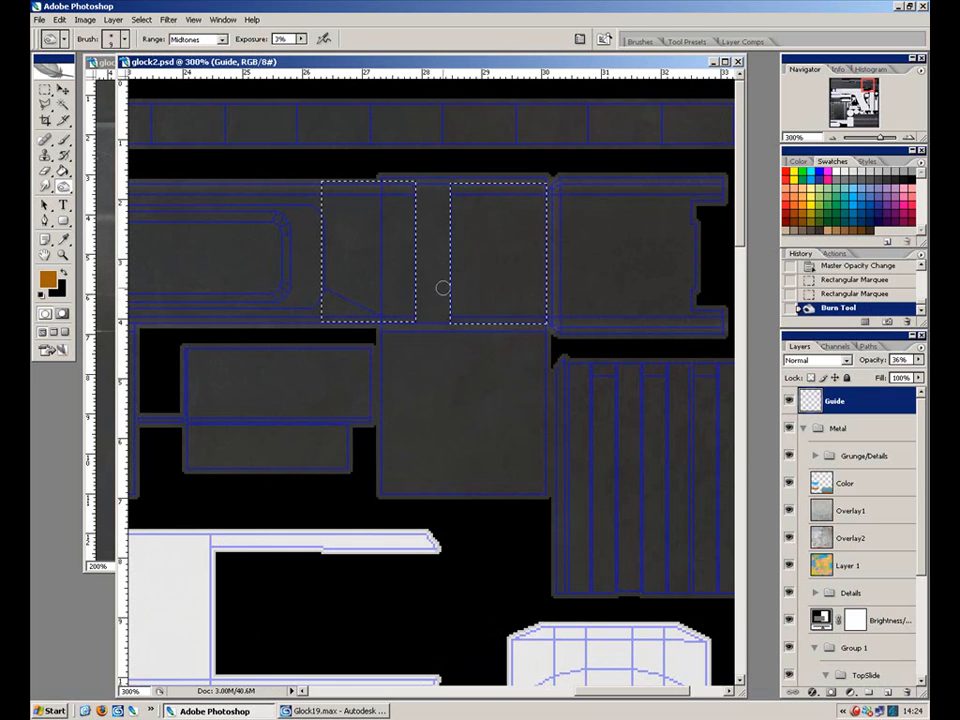
pyautogui.press('2')
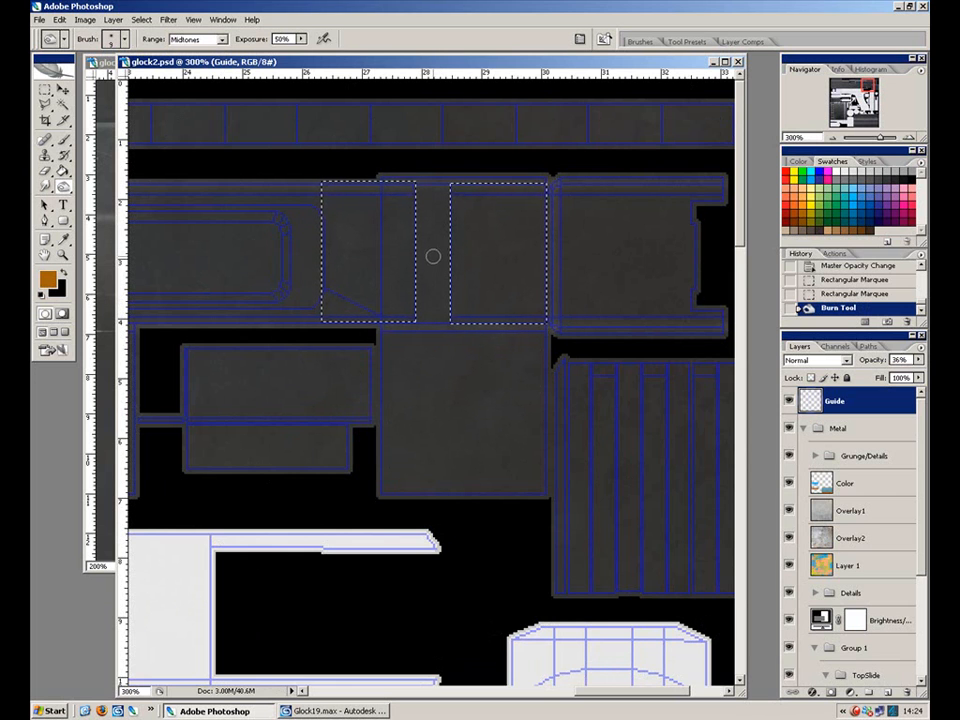
pyautogui.press(']')
pyautogui.press(']')
# Hide the selection outline and the Guide layer, and make the TopSlide layer active.
pyautogui.hotkey('ctrl', 'd')
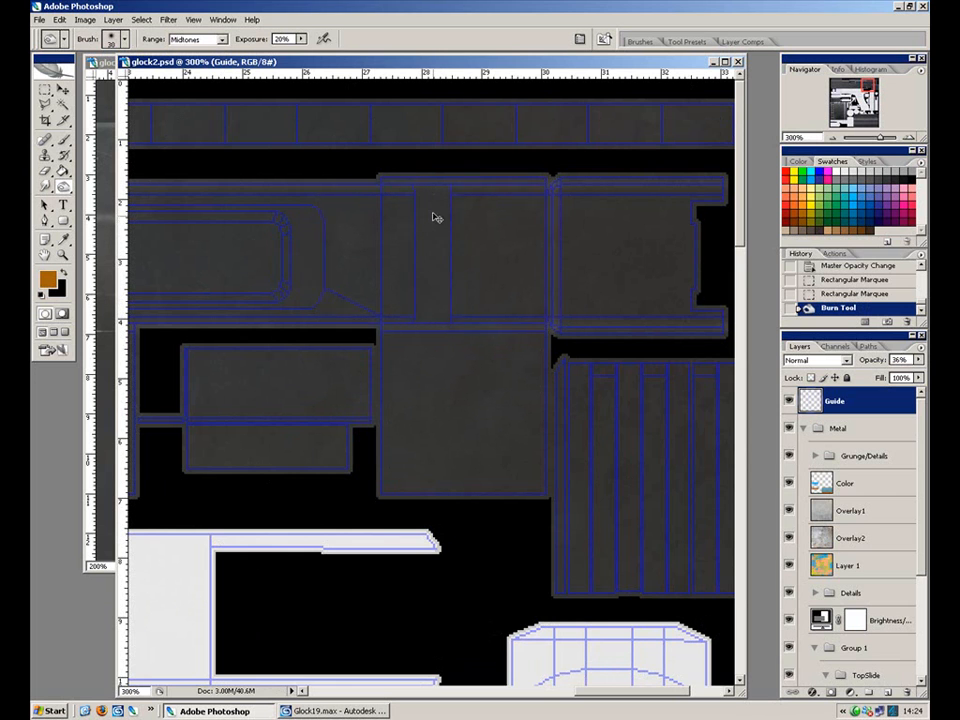
pyautogui.click(789, 402)
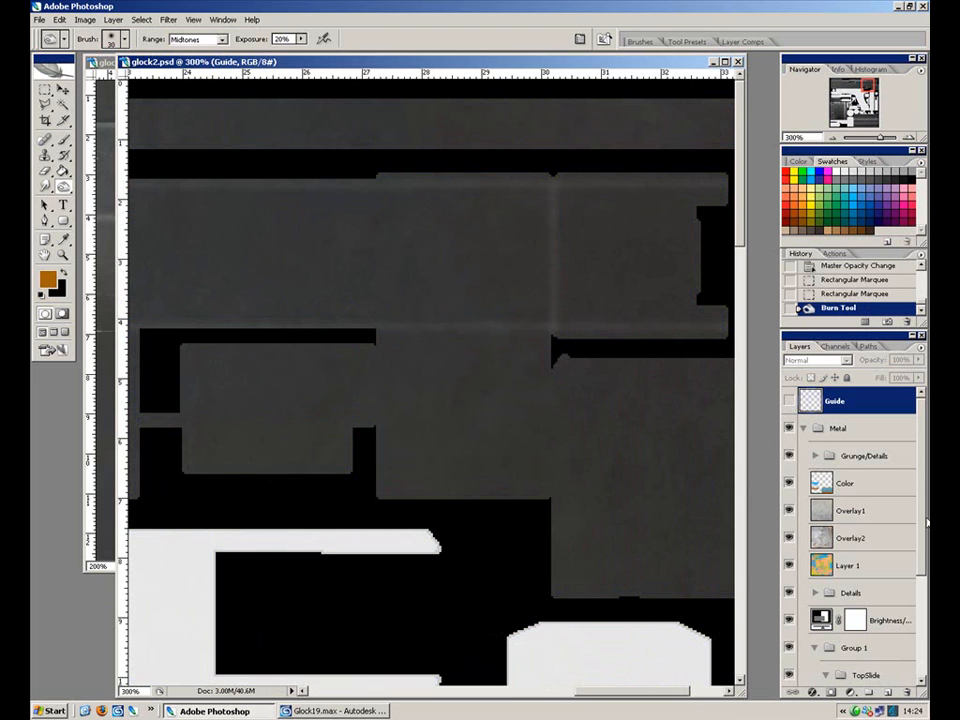
pyautogui.scroll(-4, 850, 520)
pyautogui.click(870, 580)
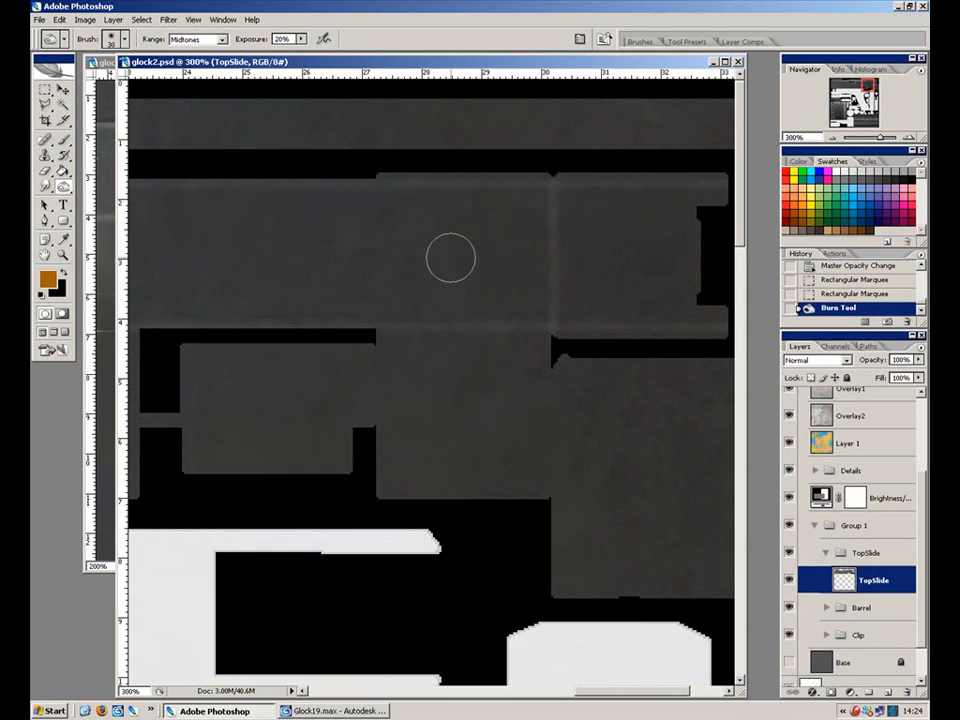
# Burn shadows inside the selected areas along both edges of the narrow cross strip, undoing a misplaced stroke.
pyautogui.click(398, 212)
pyautogui.moveTo(410, 294)
pyautogui.mouseDown()
pyautogui.moveTo(433, 243)
pyautogui.moveTo(436, 206)
pyautogui.moveTo(439, 294)
pyautogui.mouseUp()
pyautogui.hotkey('ctrl', 'z')
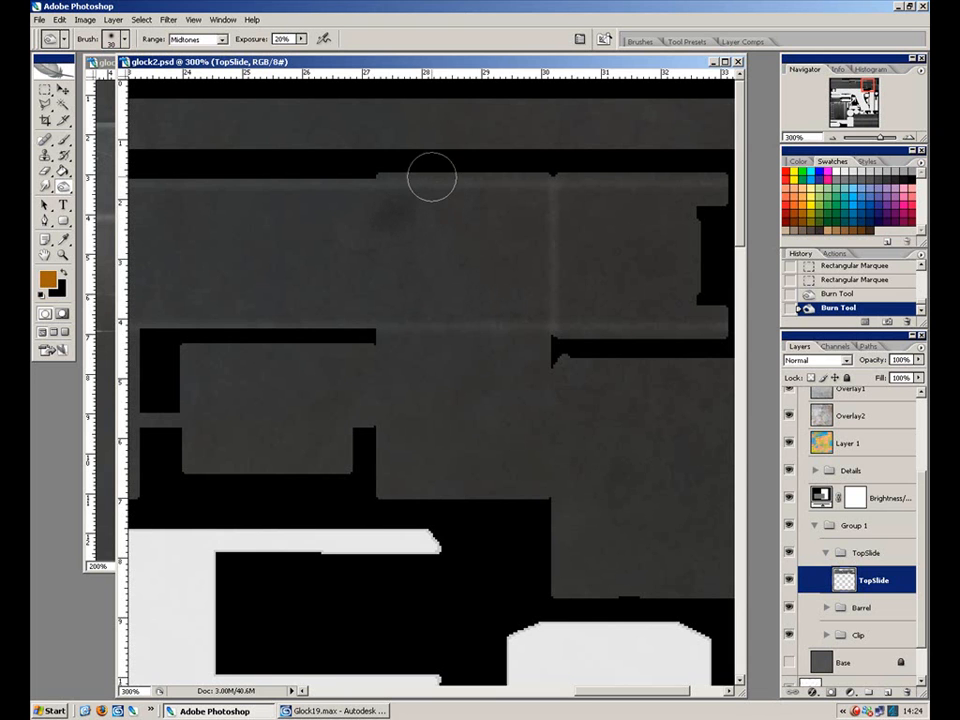
pyautogui.moveTo(429, 193); pyautogui.dragTo(434, 346)
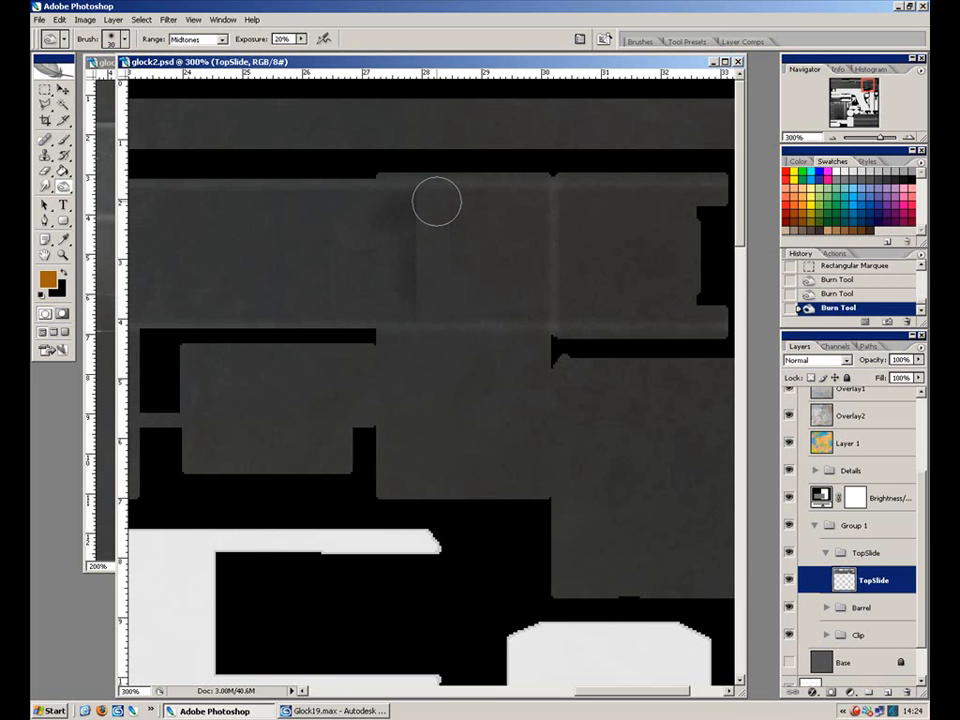
pyautogui.moveTo(445, 192); pyautogui.dragTo(455, 325)
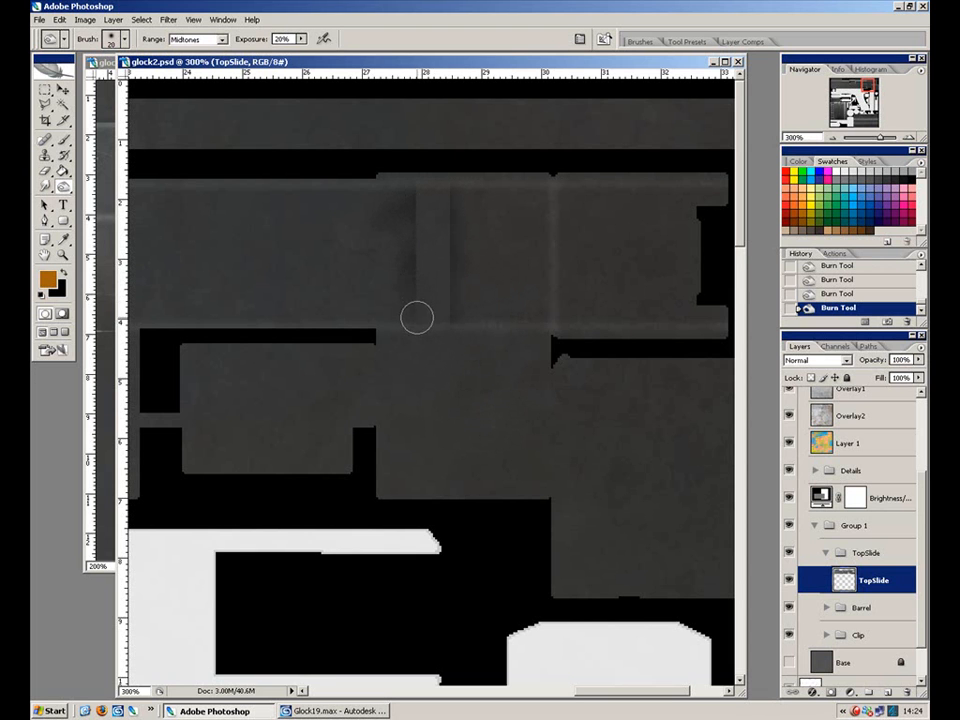
# Show the Guide layer's wireframe over the slide's ribbed rear piece and activate the Rectangular Marquee tool.
pyautogui.moveTo(499, 411); pyautogui.dragTo(326, 574)
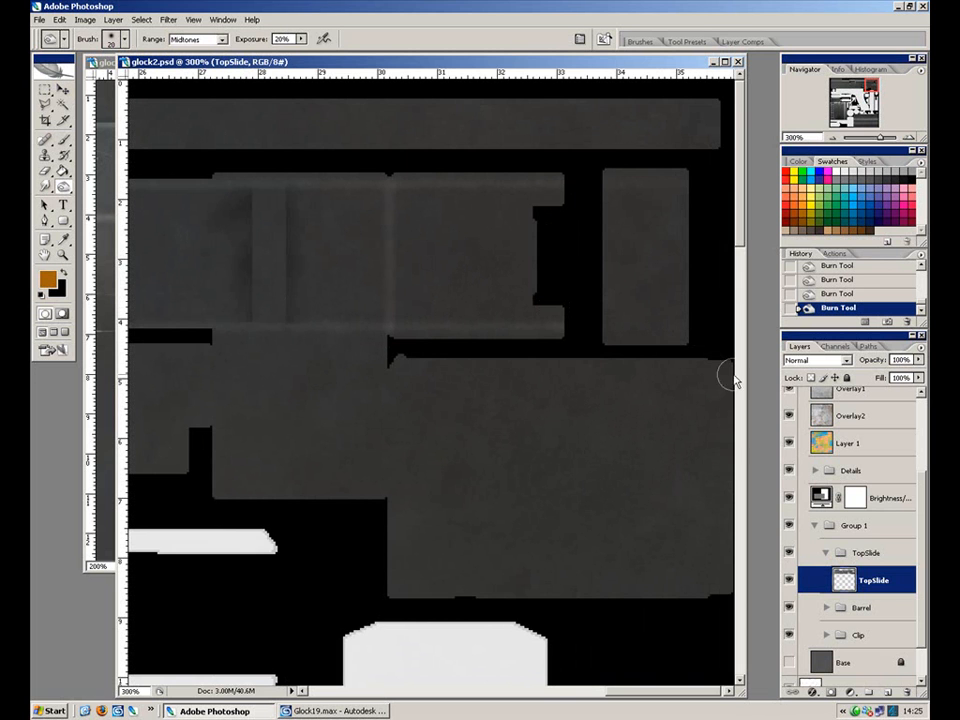
pyautogui.click(45, 89)
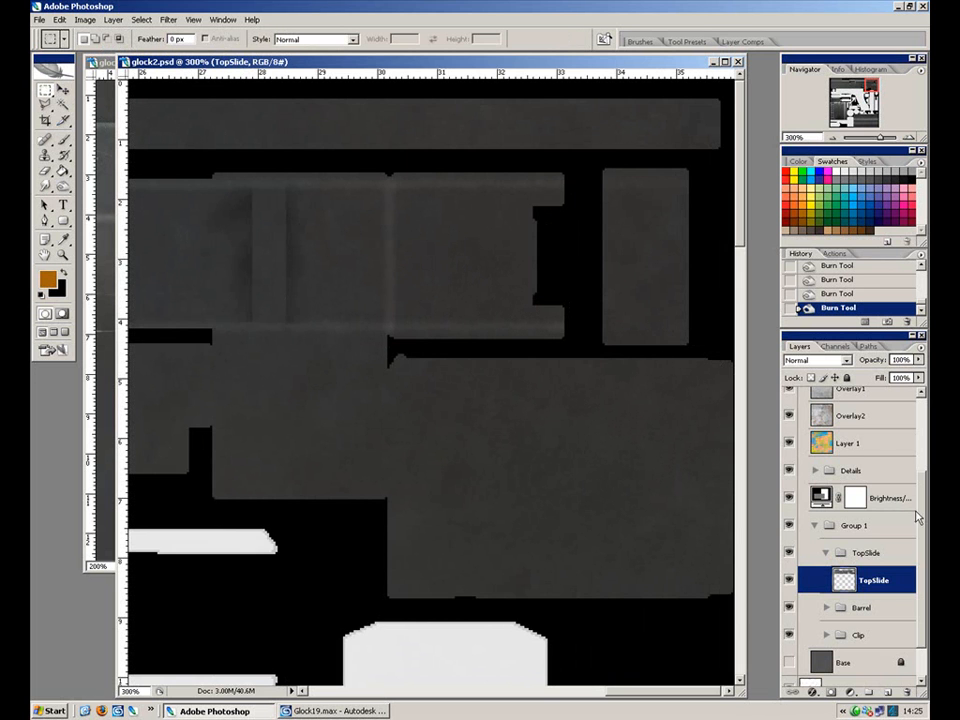
pyautogui.scroll(3, 901, 508)
pyautogui.click(788, 401)
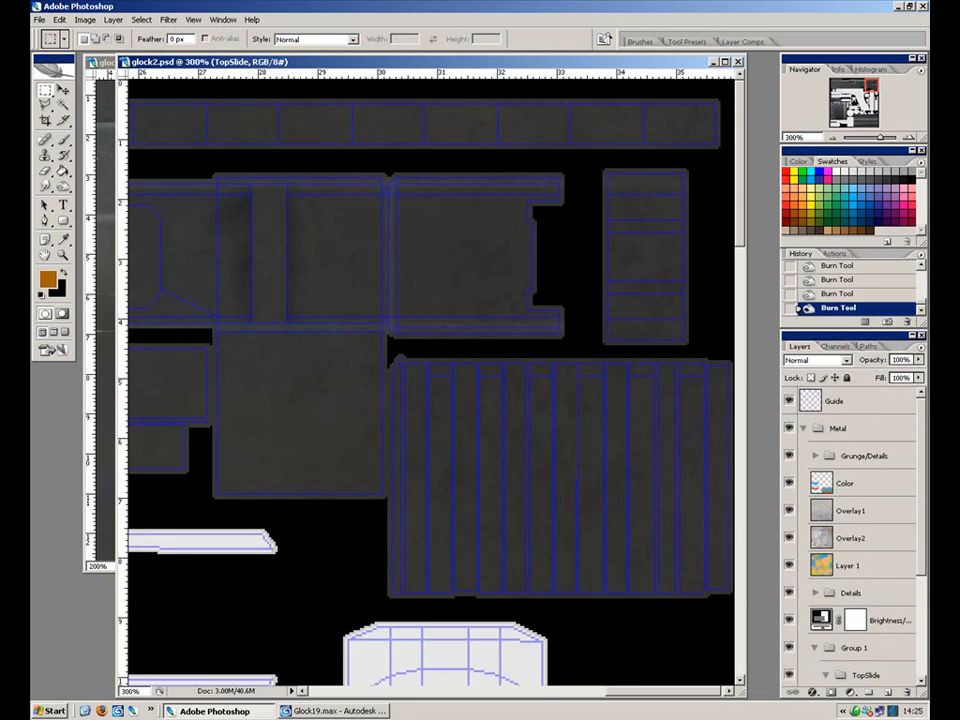
# Clear the old selection and select the slide's square rear panel plus the long lower side panel with rectangular marquees along the wireframe.
pyautogui.moveTo(349, 362); pyautogui.dragTo(421, 381)
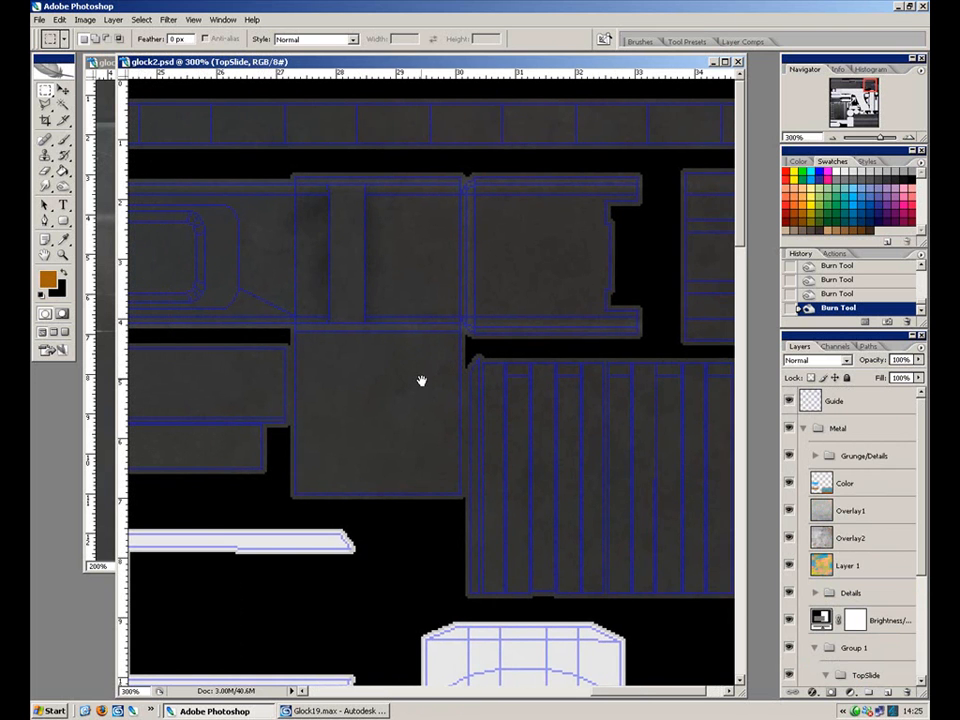
pyautogui.hotkey('ctrl', 'd')
pyautogui.moveTo(444, 477)
pyautogui.mouseDown()
pyautogui.moveTo(326, 330)
pyautogui.moveTo(293, 330)
pyautogui.moveTo(756, 316)
pyautogui.mouseUp()
pyautogui.press('space')
pyautogui.moveTo(483, 357); pyautogui.dragTo(562, 358)
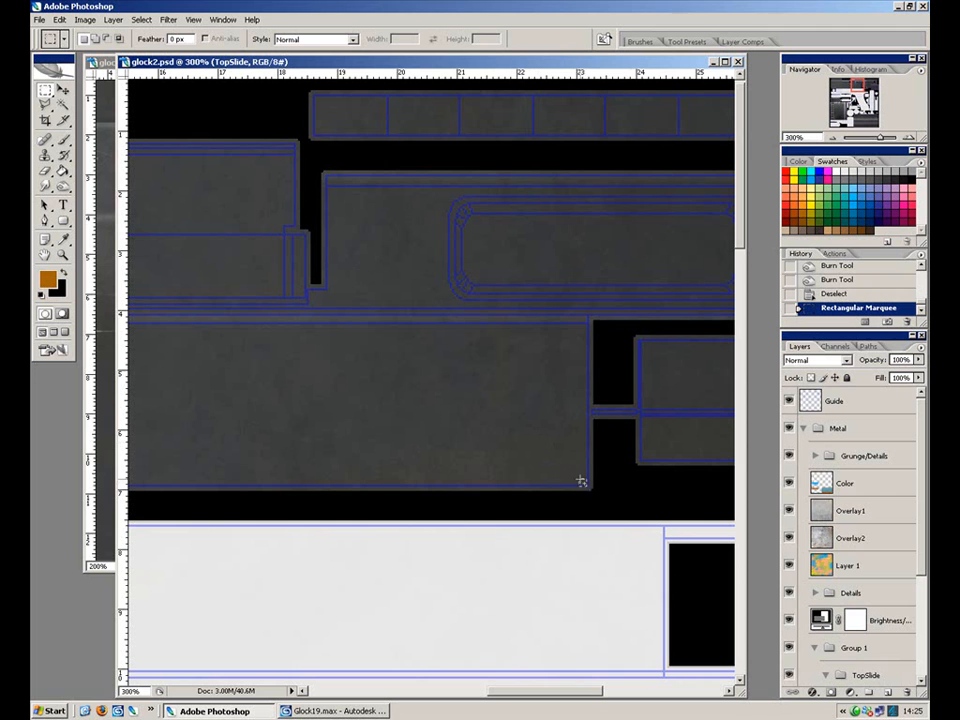
pyautogui.moveTo(565, 468); pyautogui.dragTo(564, 469)
pyautogui.hotkey('ctrl', 'z')
pyautogui.moveTo(540, 437); pyautogui.dragTo(193, 322)
pyautogui.moveTo(195, 322); pyautogui.dragTo(192, 321)
# Subtract the curved raised detail on the long panel's lower edge from the selection with the Polygonal Lasso.
pyautogui.click(45, 104)
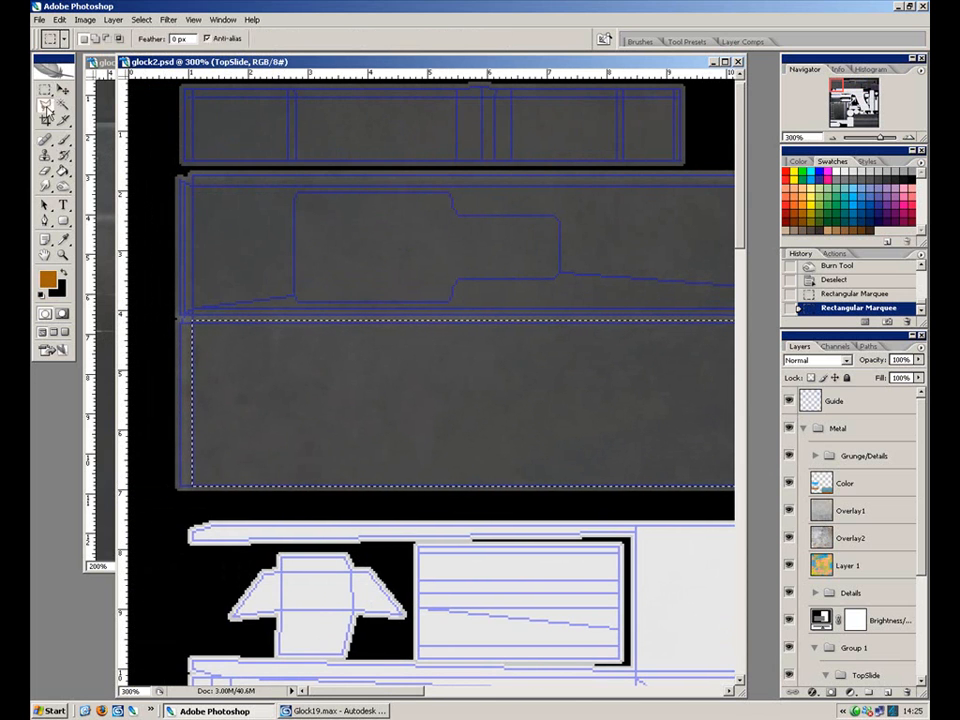
pyautogui.rightClick(47, 107)
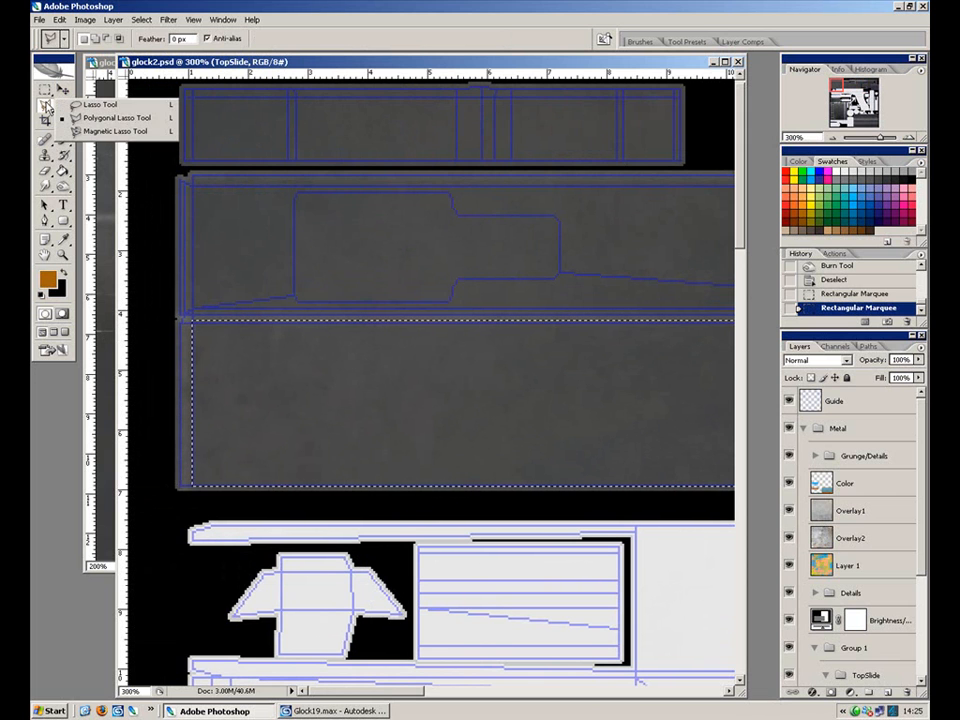
pyautogui.click(150, 121)
pyautogui.press('space')
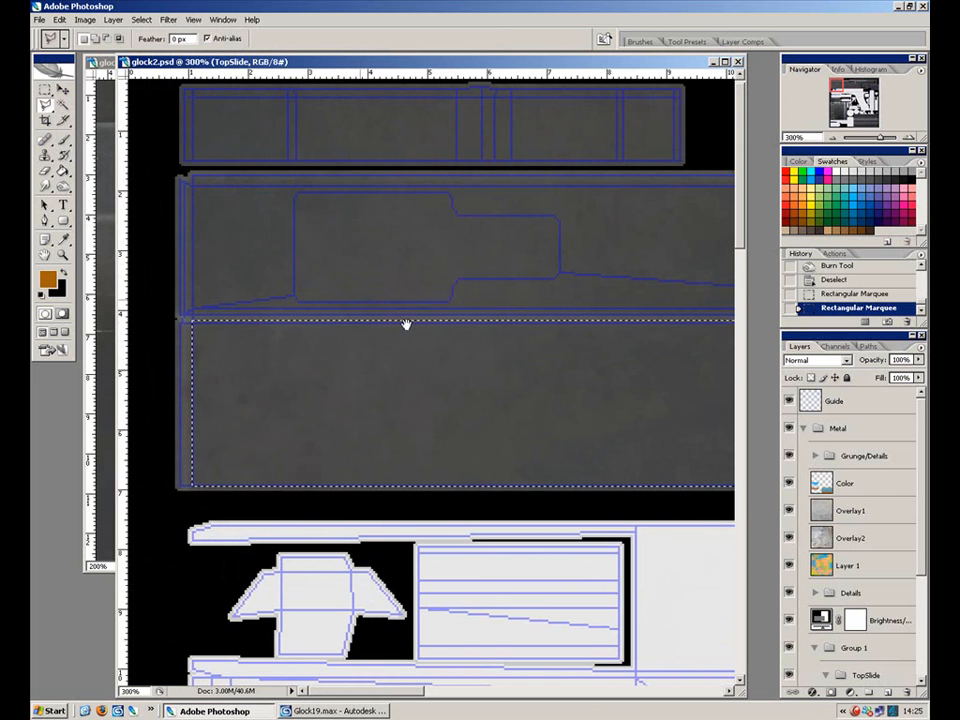
pyautogui.moveTo(682, 440); pyautogui.dragTo(246, 328)
pyautogui.moveTo(521, 344); pyautogui.dragTo(529, 362)
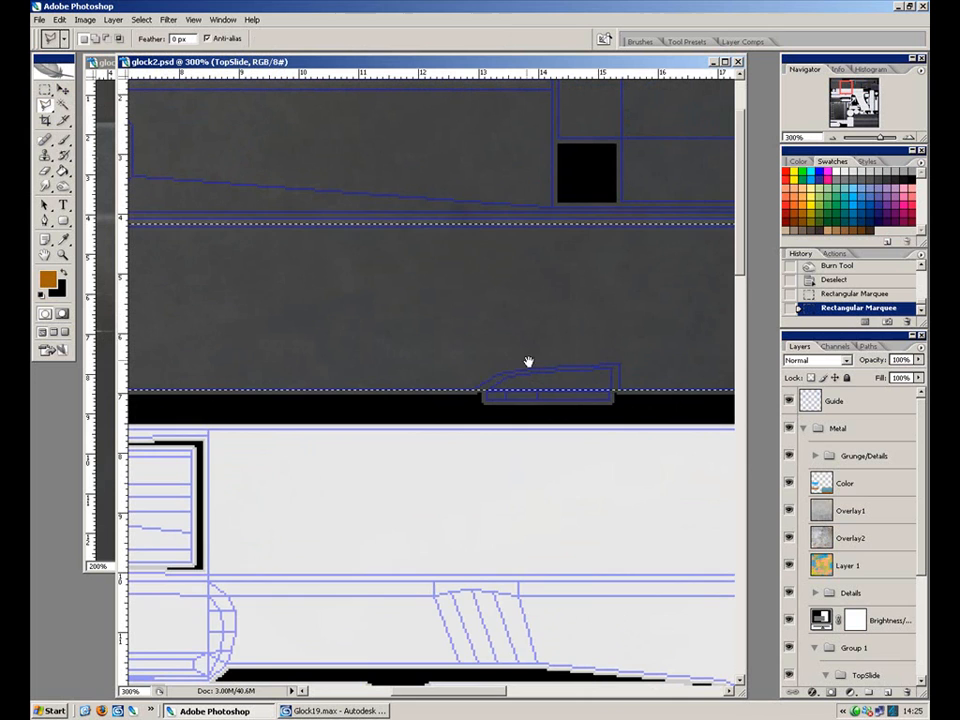
pyautogui.click(476, 388)
pyautogui.click(496, 373)
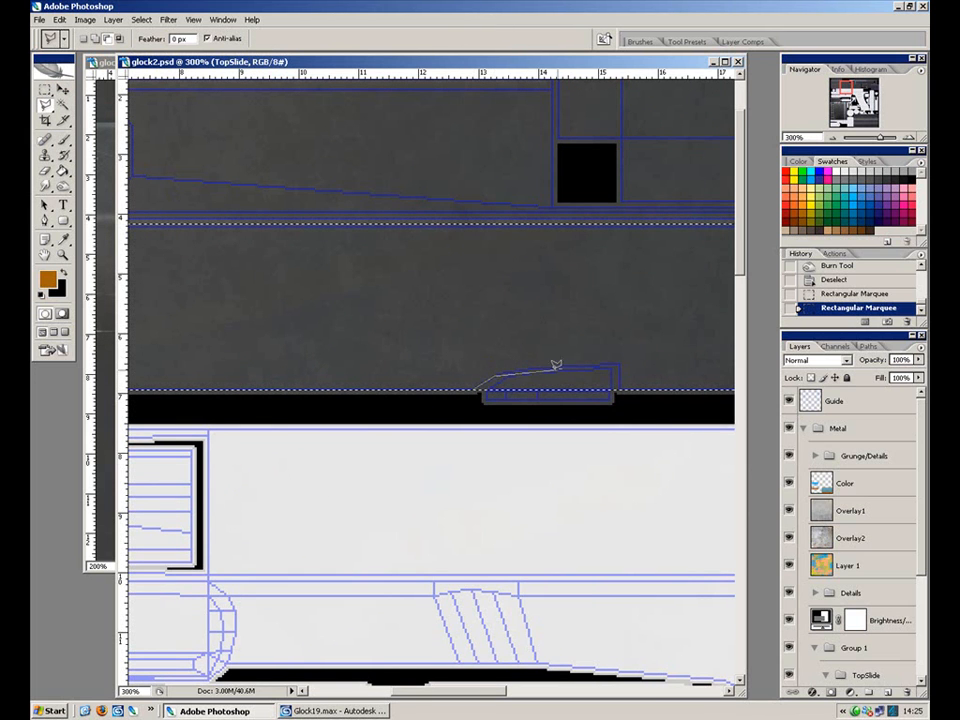
pyautogui.click(619, 361)
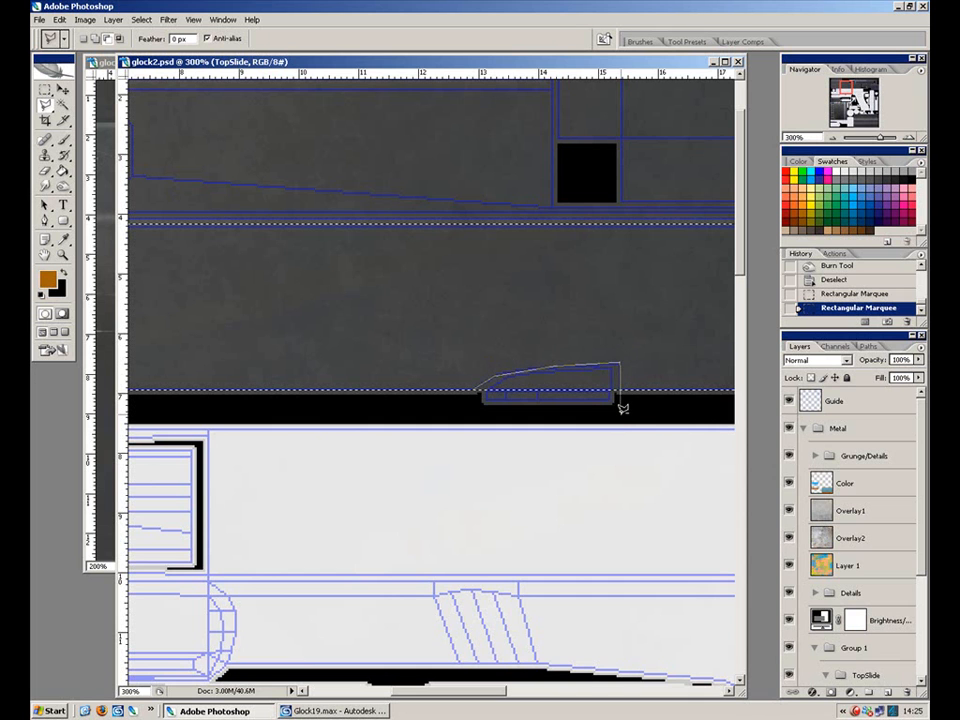
pyautogui.doubleClick(622, 408)
# Switch to the Dodge tool with a size 3 brush and 40% exposure, and hide the Guide layer and selection outline.
pyautogui.moveTo(590, 297); pyautogui.dragTo(228, 377)
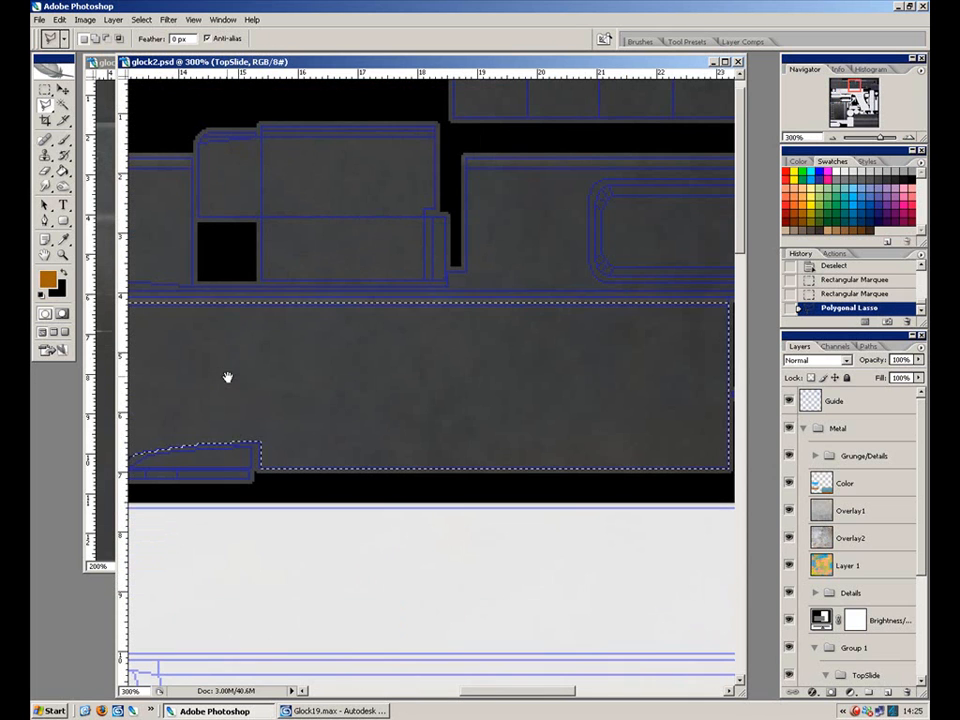
pyautogui.click(63, 186)
pyautogui.moveTo(525, 403)
pyautogui.mouseDown()
pyautogui.moveTo(208, 377)
pyautogui.moveTo(40, 405)
pyautogui.moveTo(412, 364)
pyautogui.mouseUp()
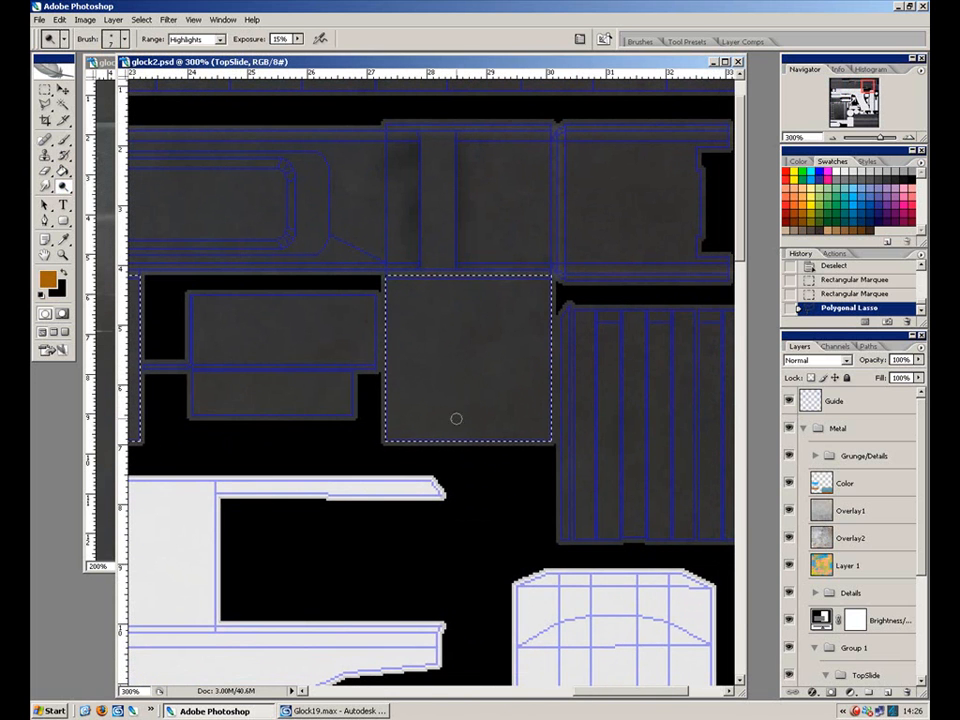
pyautogui.click(789, 400)
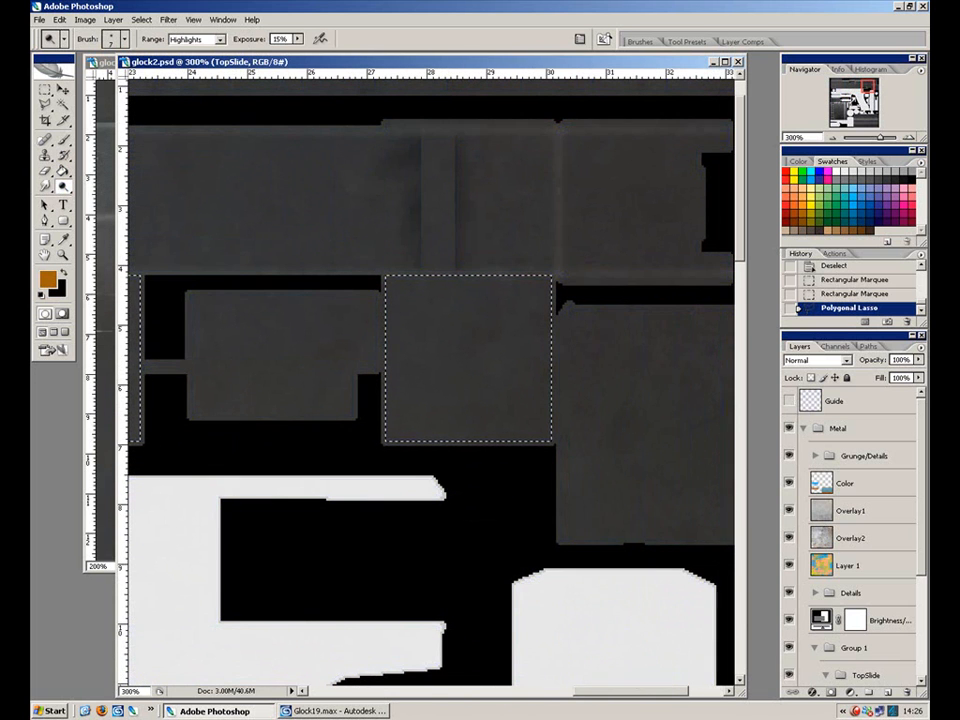
pyautogui.hotkey('ctrl', 'h')
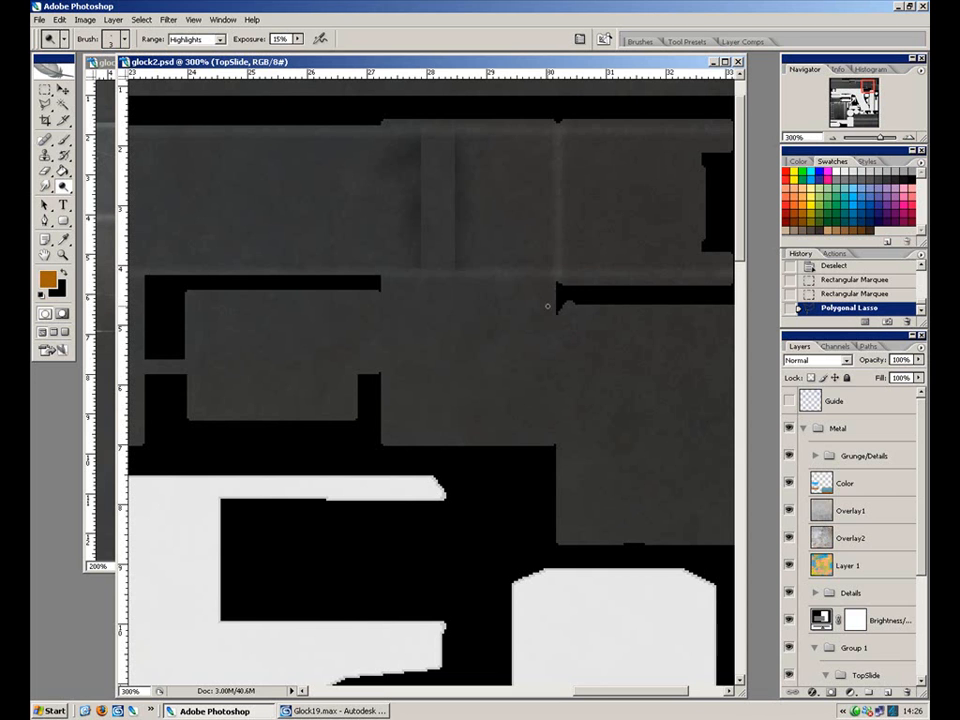
pyautogui.hotkey('ctrl', '+')
pyautogui.press('4')
pyautogui.moveTo(578, 321); pyautogui.dragTo(547, 338)
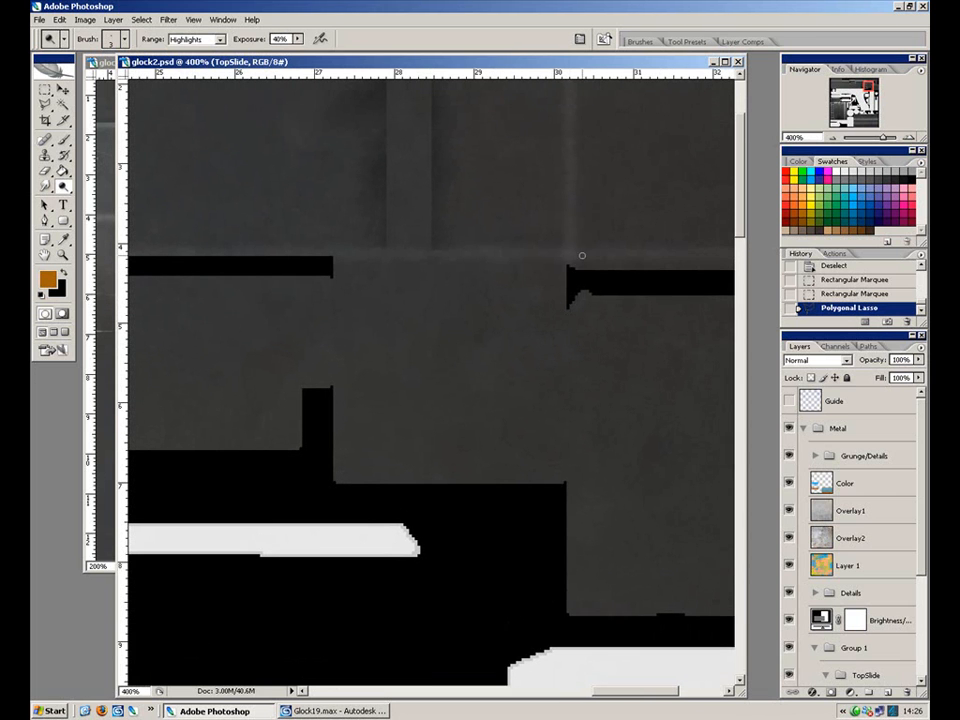
# Adjust the brush scattering and dodge thin highlights along the side and lower edges of the square rear panel.
pyautogui.moveTo(564, 261); pyautogui.dragTo(564, 520)
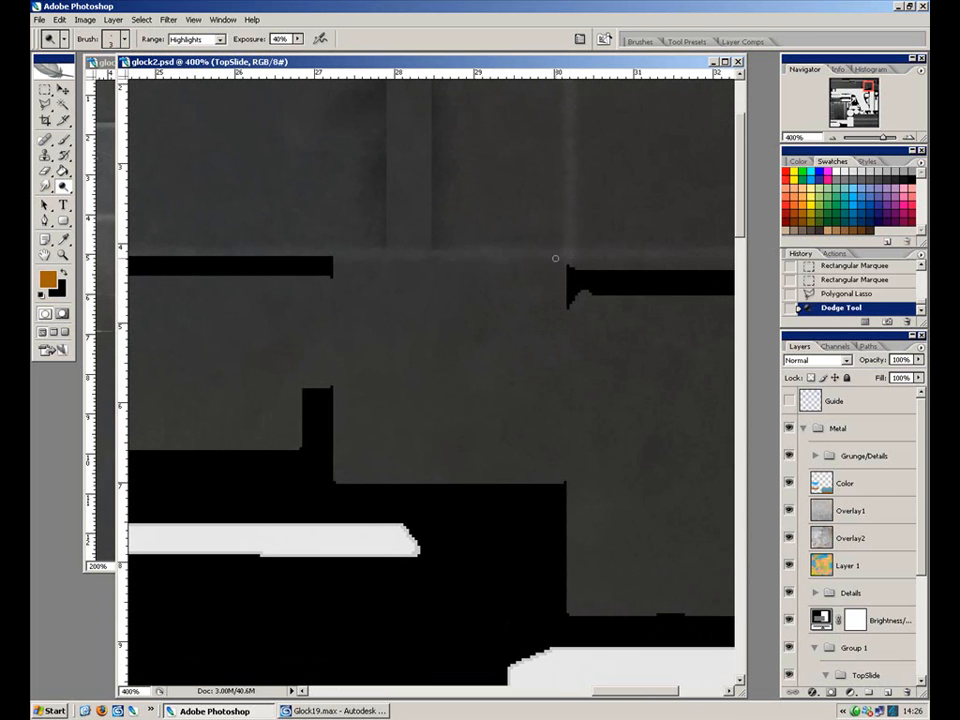
pyautogui.click(640, 42)
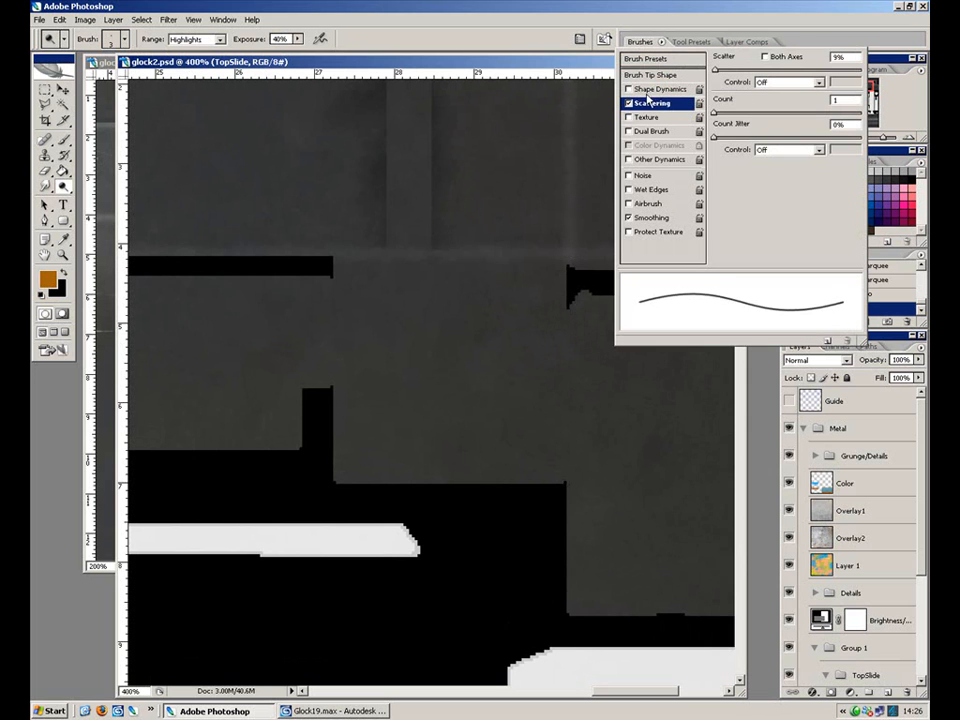
pyautogui.moveTo(716, 73); pyautogui.dragTo(719, 72)
pyautogui.click(718, 5)
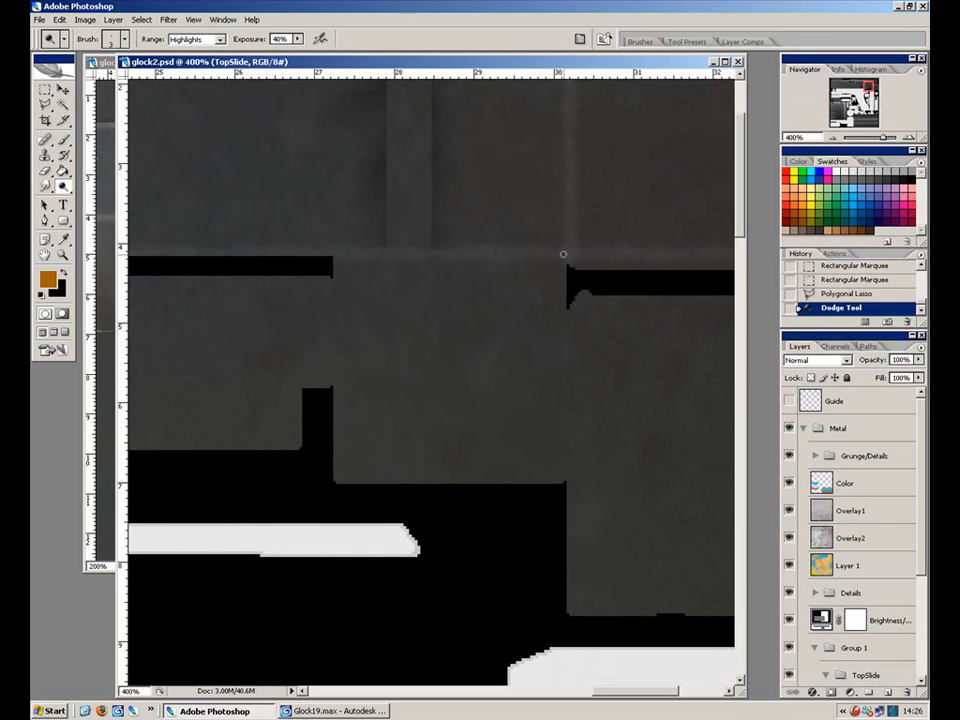
pyautogui.moveTo(571, 392)
pyautogui.mouseDown()
pyautogui.moveTo(577, 444)
pyautogui.moveTo(568, 516)
pyautogui.mouseUp()
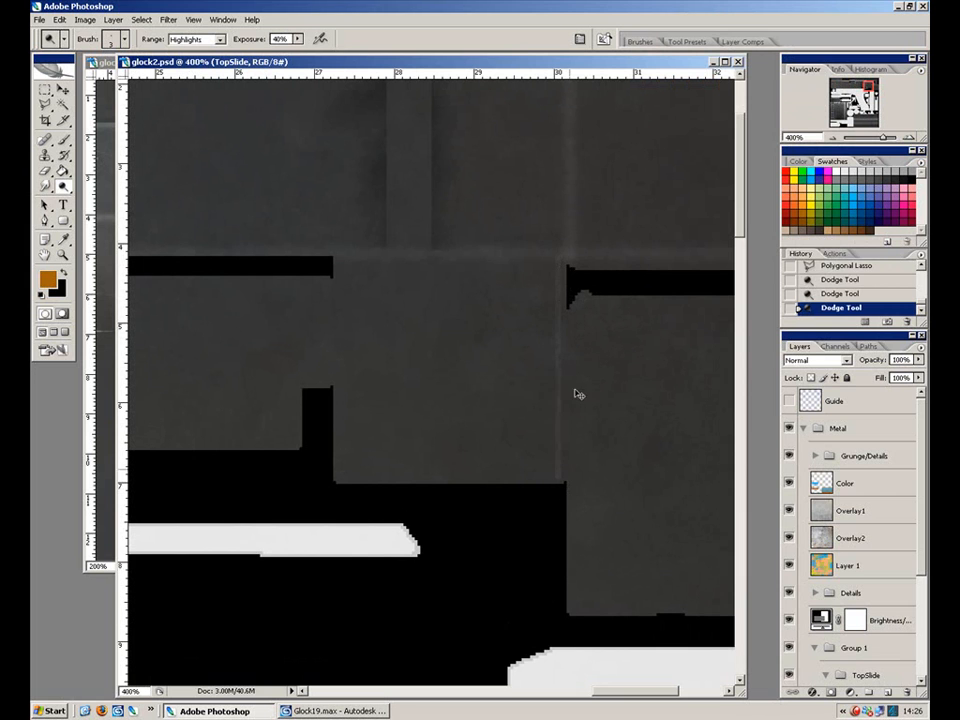
pyautogui.click(561, 257)
pyautogui.keyDown('shift'); pyautogui.click(566, 550); pyautogui.keyUp('shift')
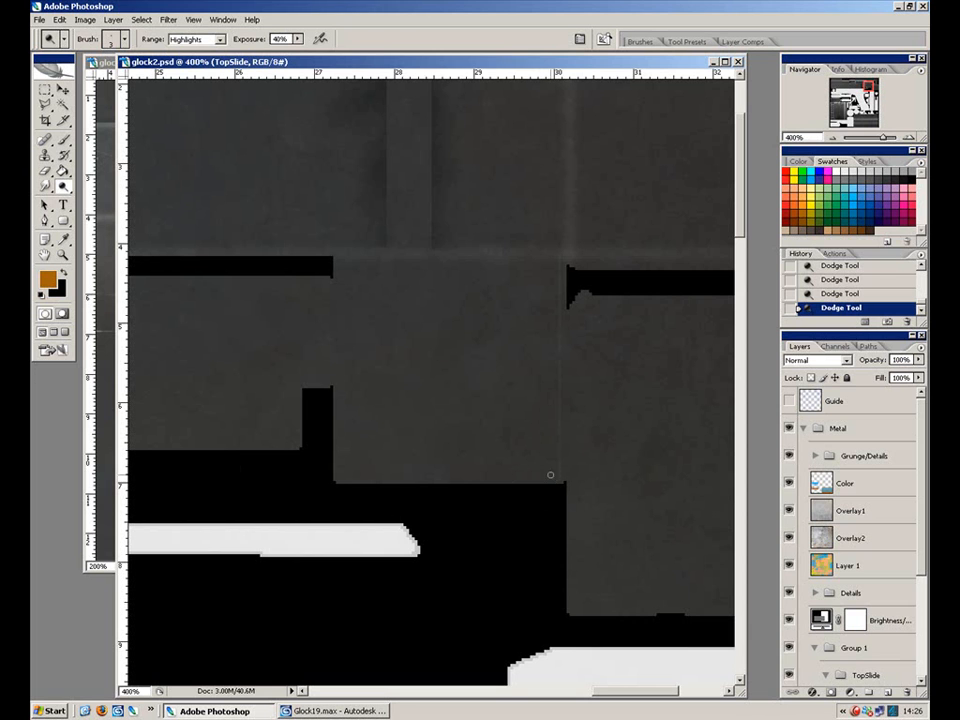
pyautogui.moveTo(303, 381); pyautogui.dragTo(379, 433)
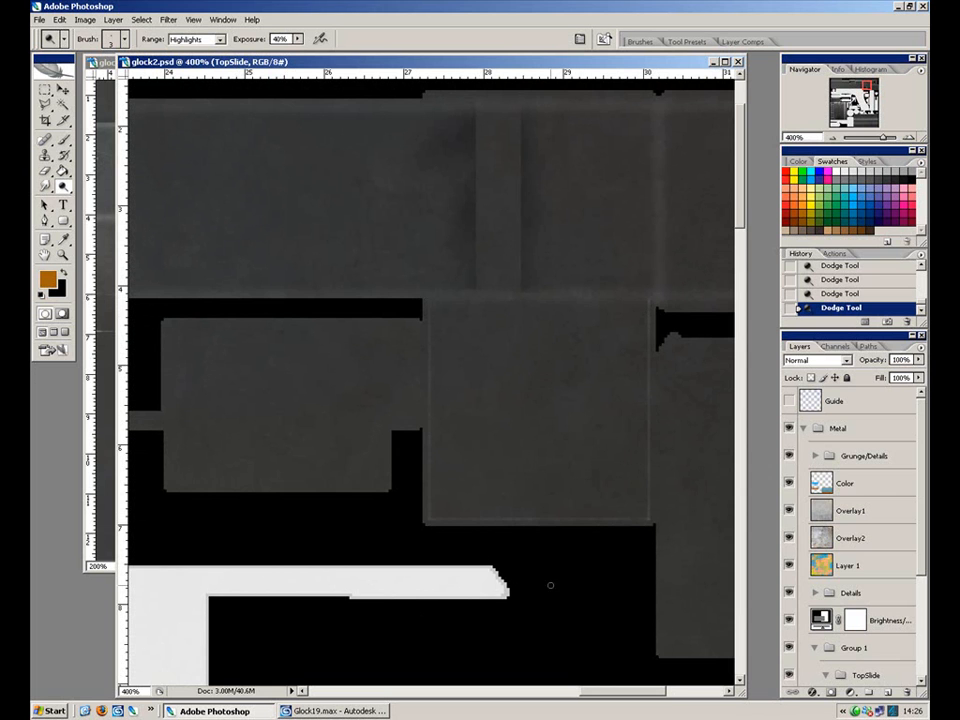
pyautogui.moveTo(291, 451); pyautogui.dragTo(300, 449)
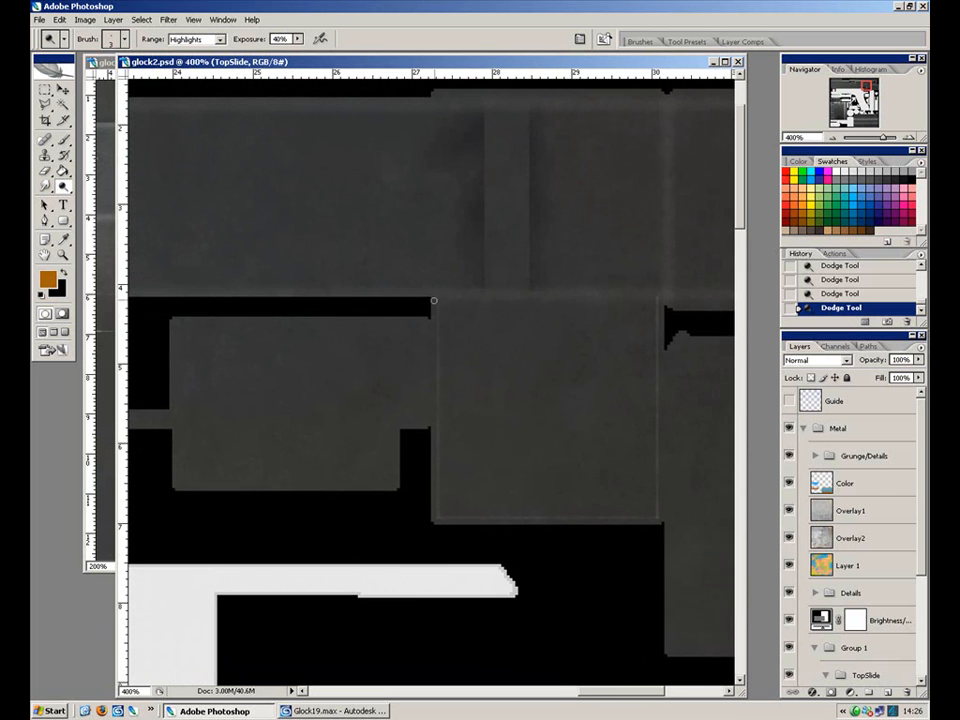
# Dodge thin highlights down the long side panel's rear end and along its whole lower edge.
pyautogui.moveTo(343, 436); pyautogui.dragTo(679, 458)
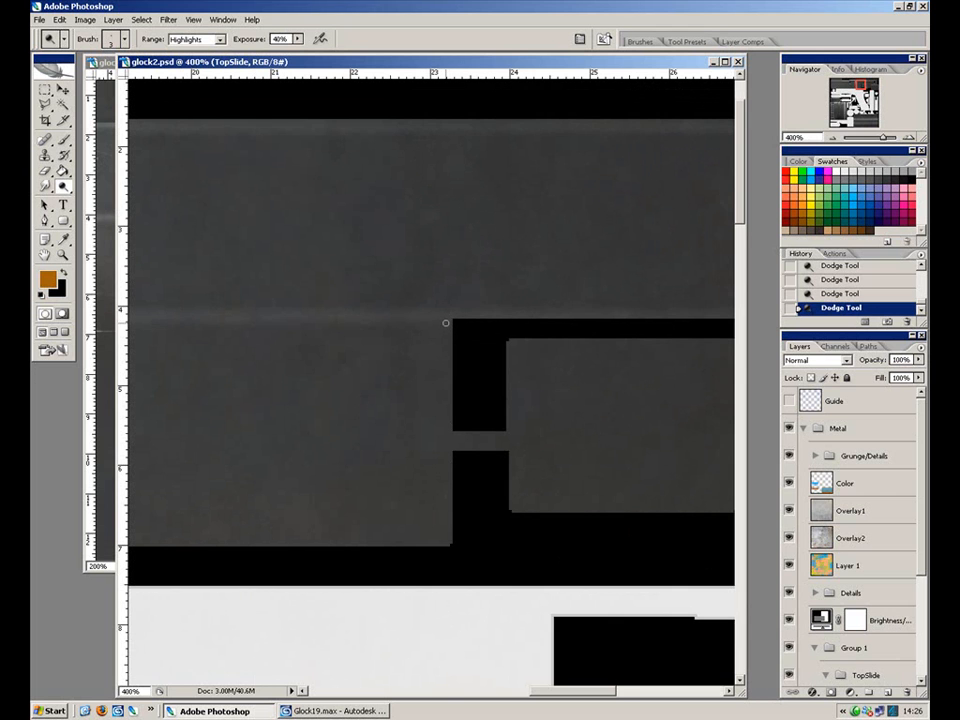
pyautogui.moveTo(414, 448)
pyautogui.mouseDown()
pyautogui.moveTo(561, 407)
pyautogui.moveTo(591, 383)
pyautogui.mouseUp()
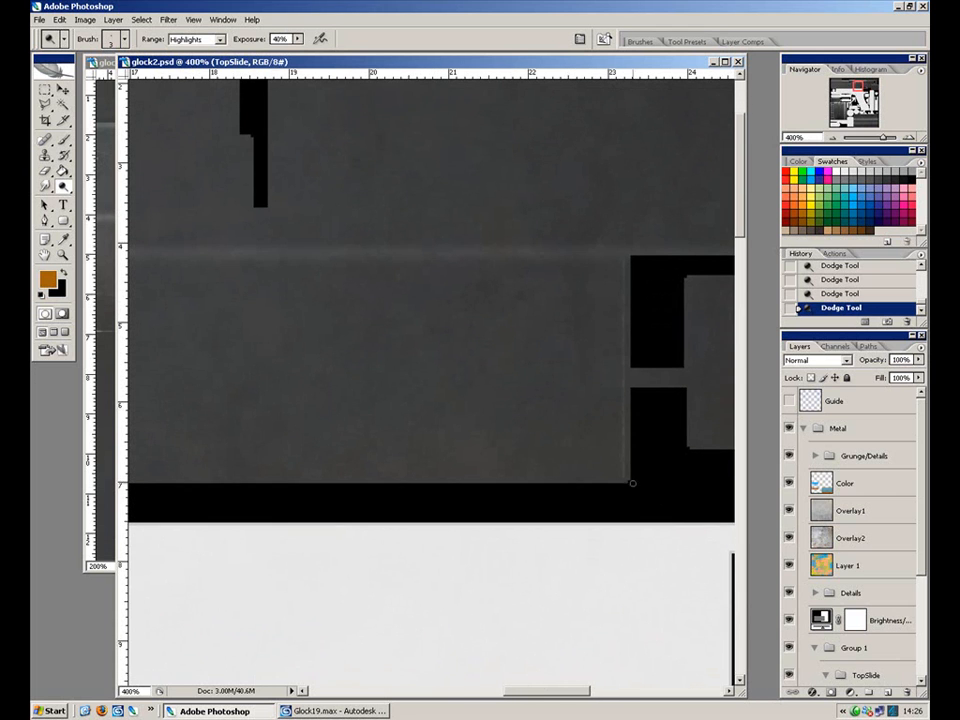
pyautogui.moveTo(625, 478); pyautogui.dragTo(50, 474)
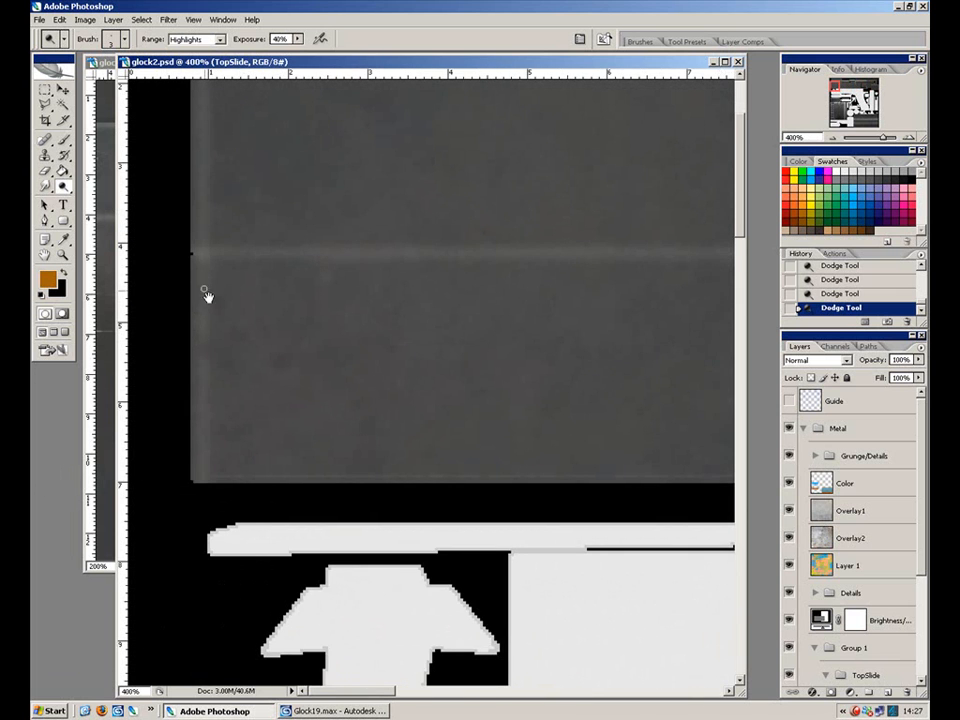
pyautogui.moveTo(608, 426); pyautogui.dragTo(160, 358)
pyautogui.moveTo(536, 399)
pyautogui.mouseDown()
pyautogui.moveTo(349, 382)
pyautogui.moveTo(186, 387)
pyautogui.mouseUp()
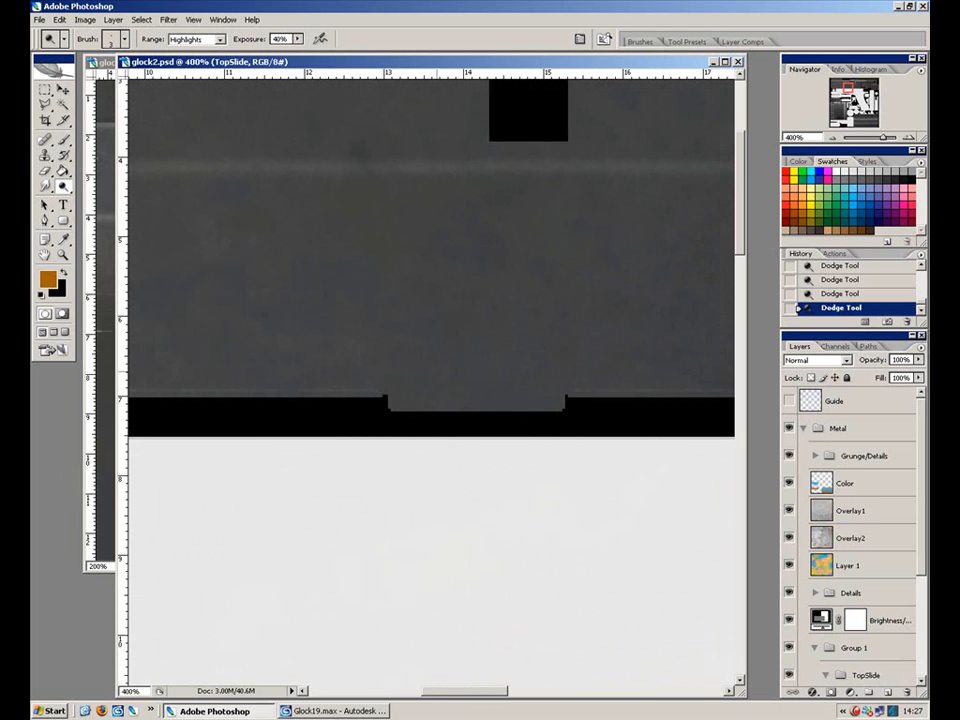
# Dodge a highlight around the curved raised detail on the long panel's lower edge, using the selection outline as reference.
pyautogui.hotkey('ctrl', 'h')
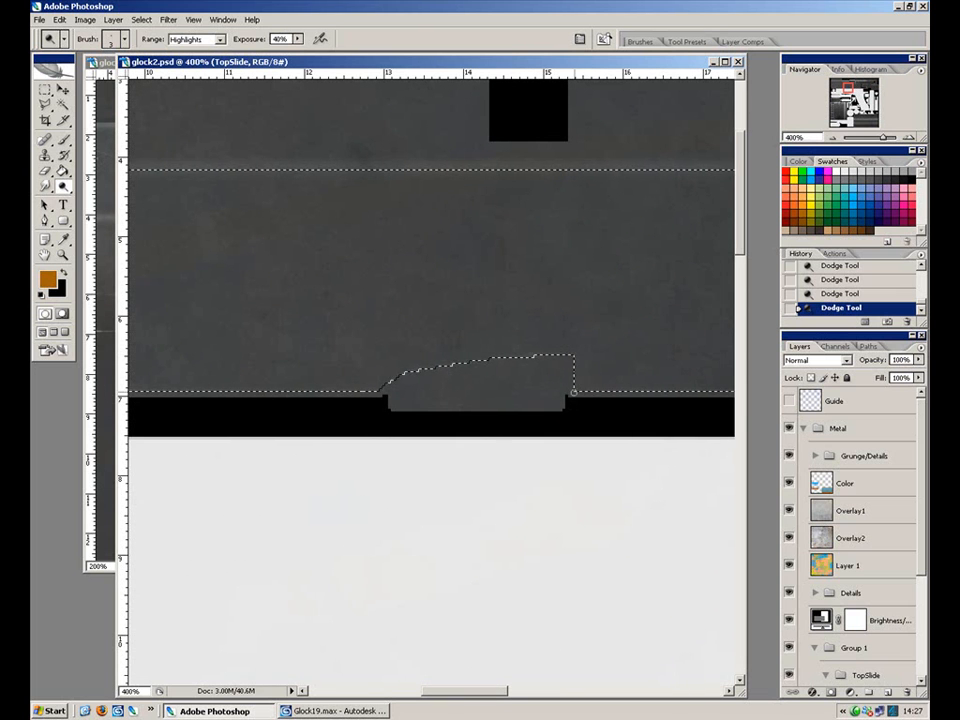
pyautogui.hotkey('ctrl', 'h')
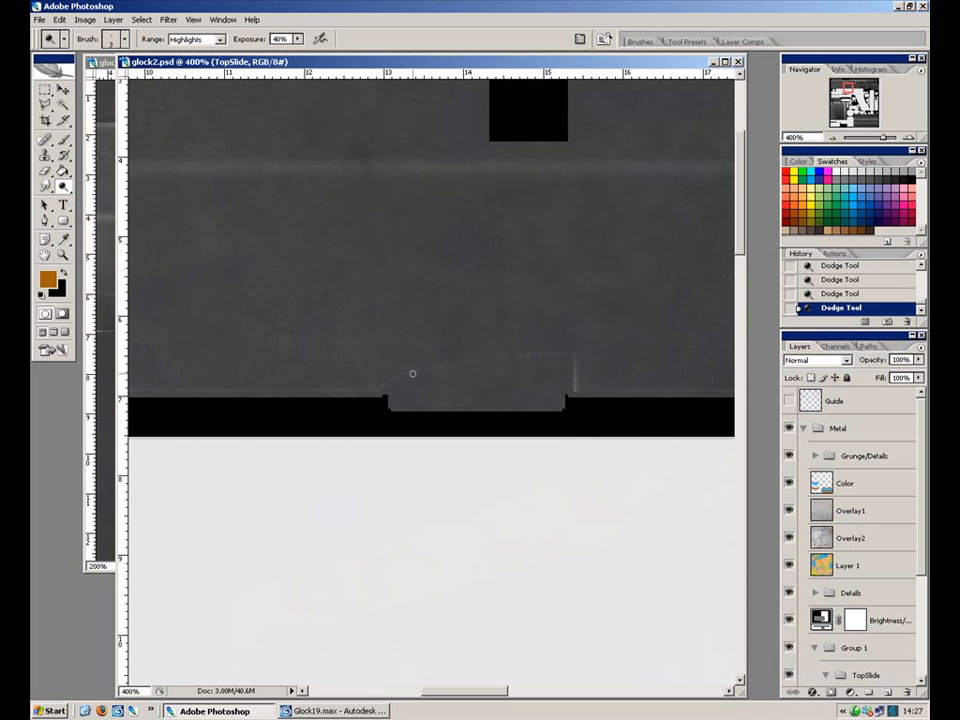
pyautogui.moveTo(413, 376); pyautogui.dragTo(545, 360)
# Strengthen the dodged highlights on the long panel's rear corner and around the square rear panel's edges.
pyautogui.moveTo(618, 428); pyautogui.dragTo(450, 413)
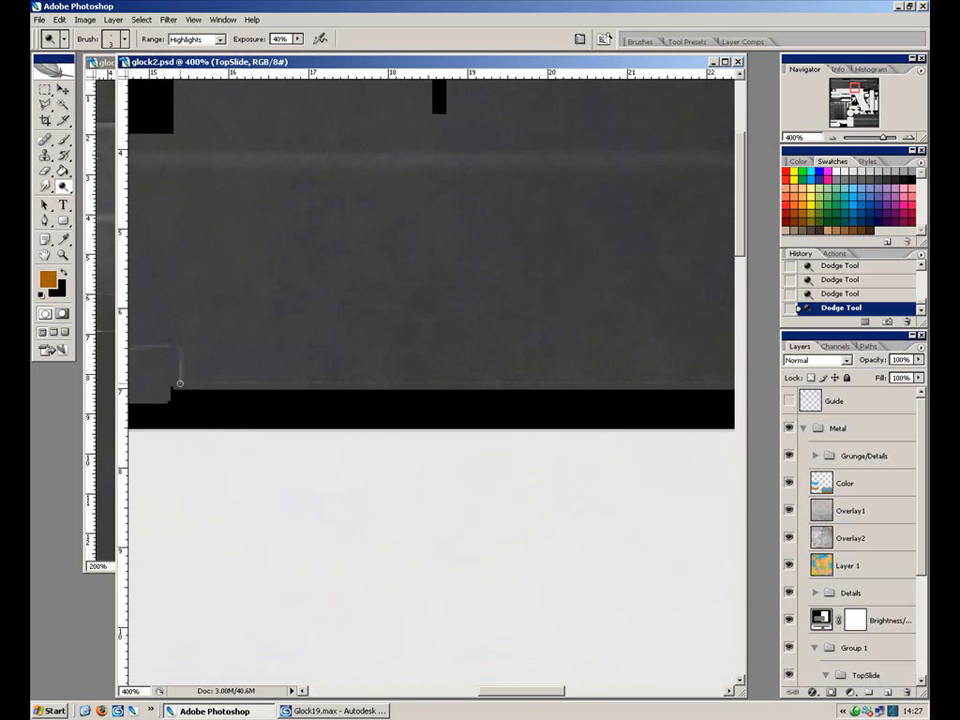
pyautogui.moveTo(680, 410); pyautogui.dragTo(298, 410)
pyautogui.moveTo(499, 326); pyautogui.dragTo(495, 438)
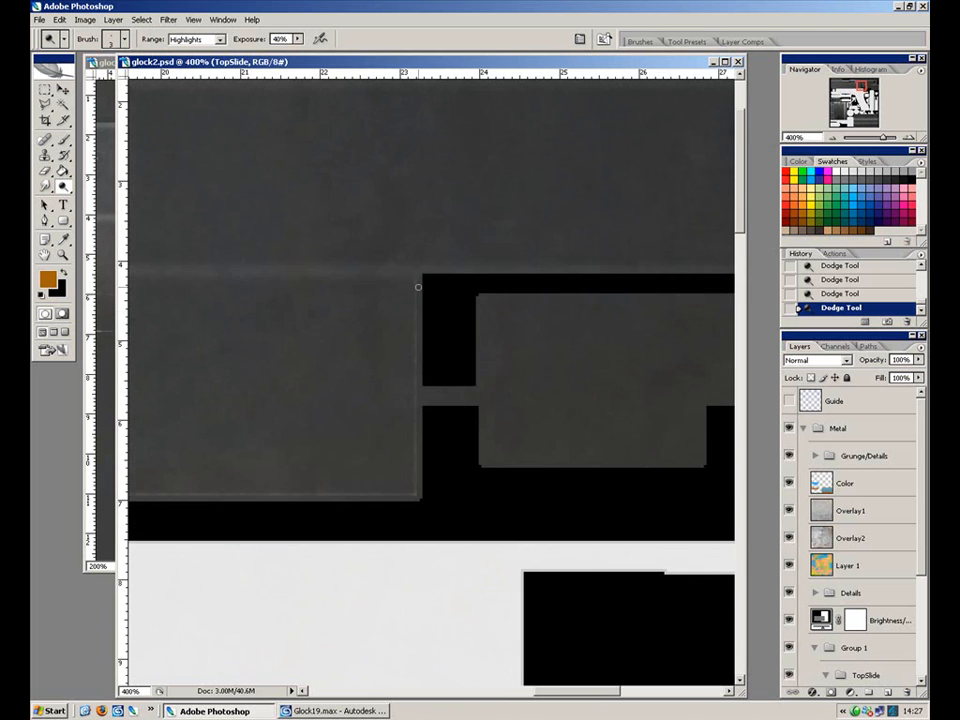
pyautogui.moveTo(632, 463); pyautogui.dragTo(305, 407)
pyautogui.moveTo(438, 260)
pyautogui.mouseDown()
pyautogui.moveTo(430, 381)
pyautogui.moveTo(493, 654)
pyautogui.mouseUp()
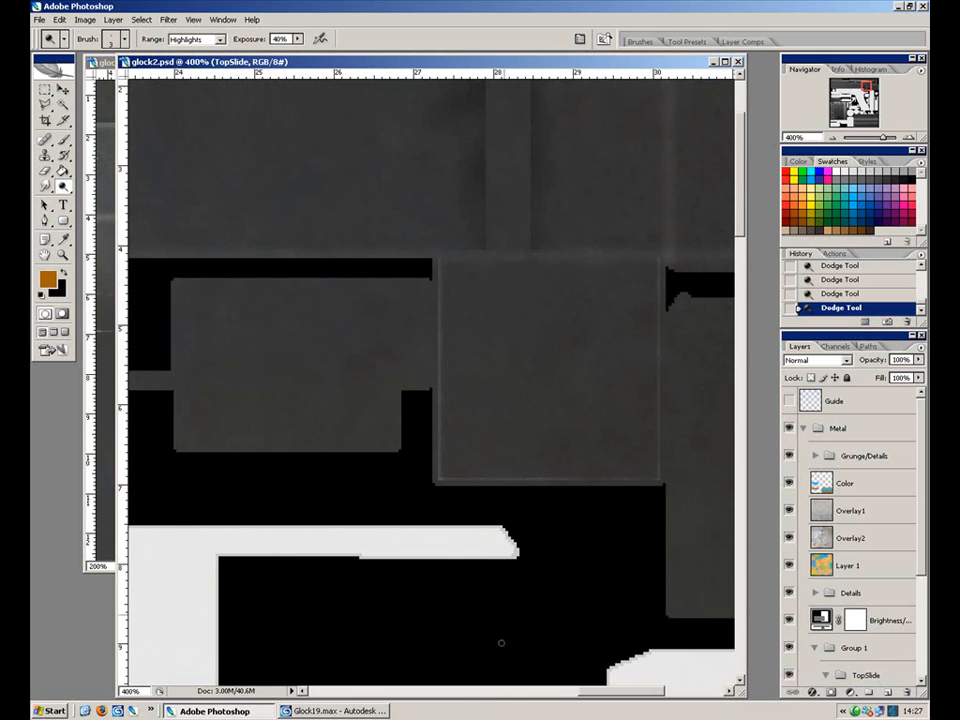
pyautogui.moveTo(443, 480); pyautogui.dragTo(816, 468)
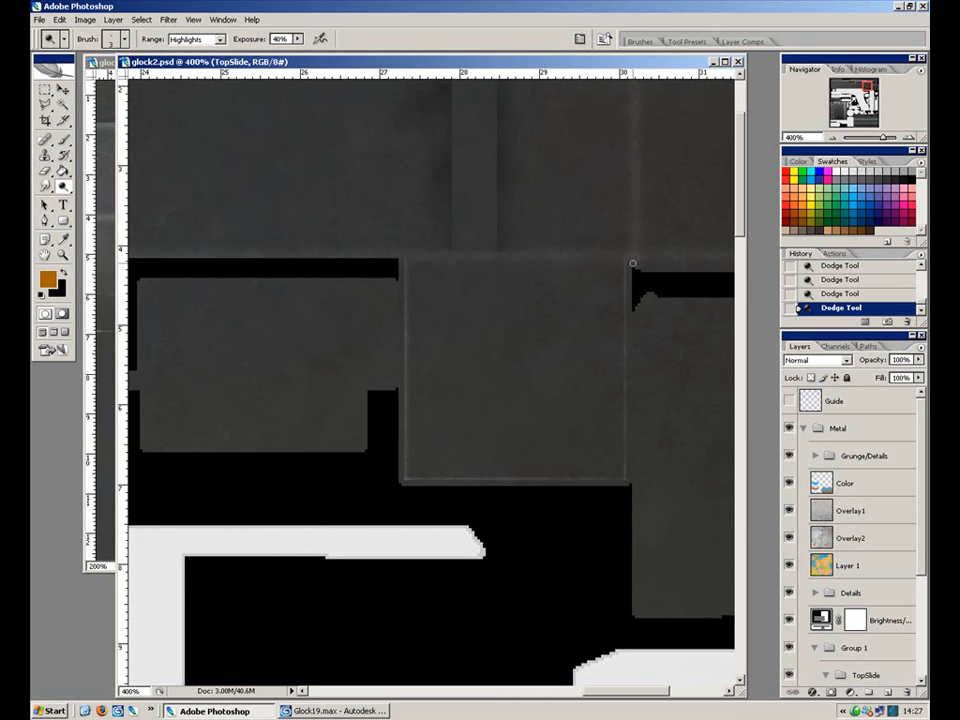
pyautogui.moveTo(626, 263); pyautogui.dragTo(602, 314)
# Strengthen highlights at 60% exposure around the square rear panel and along the long side panel's lower edge up to the curved detail.
pyautogui.moveTo(577, 372); pyautogui.dragTo(509, 396)
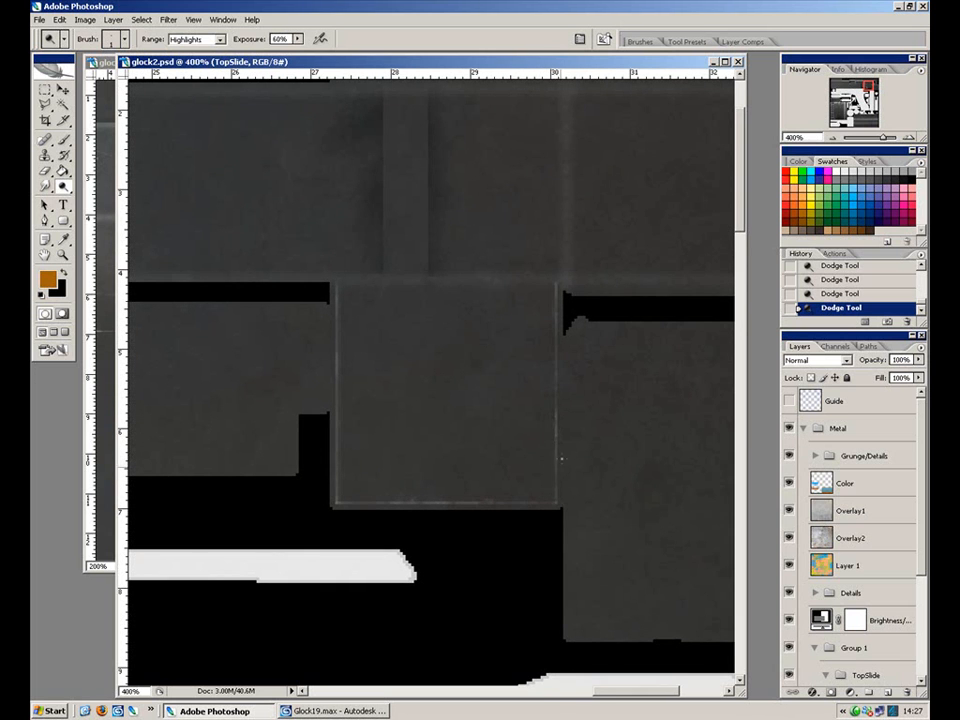
pyautogui.moveTo(294, 411); pyautogui.dragTo(693, 403)
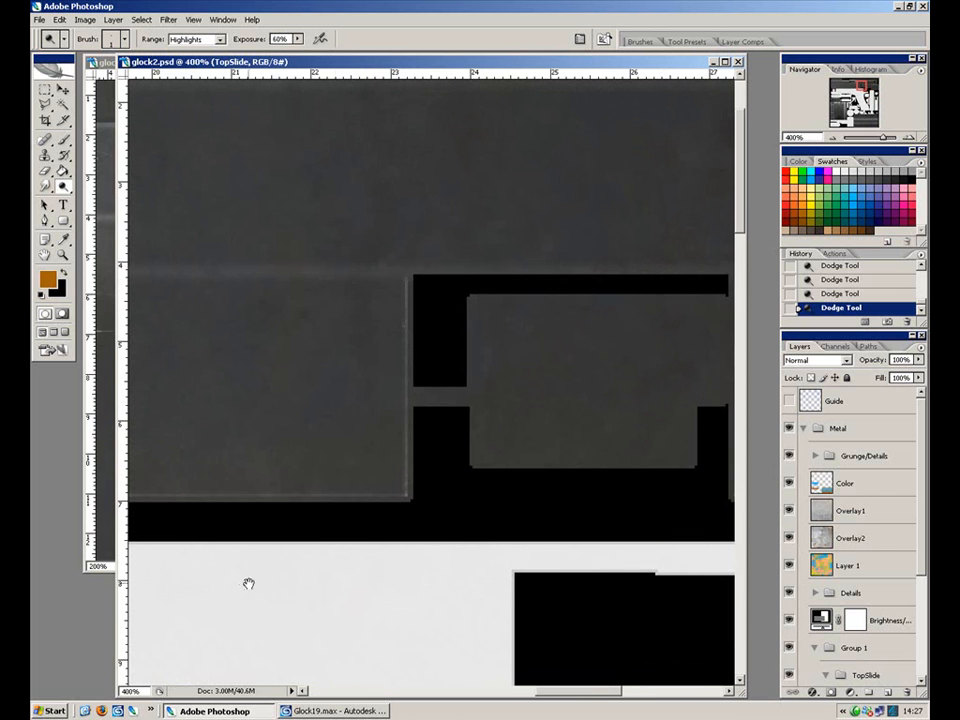
pyautogui.moveTo(352, 517); pyautogui.dragTo(535, 513)
pyautogui.moveTo(368, 496); pyautogui.dragTo(466, 474)
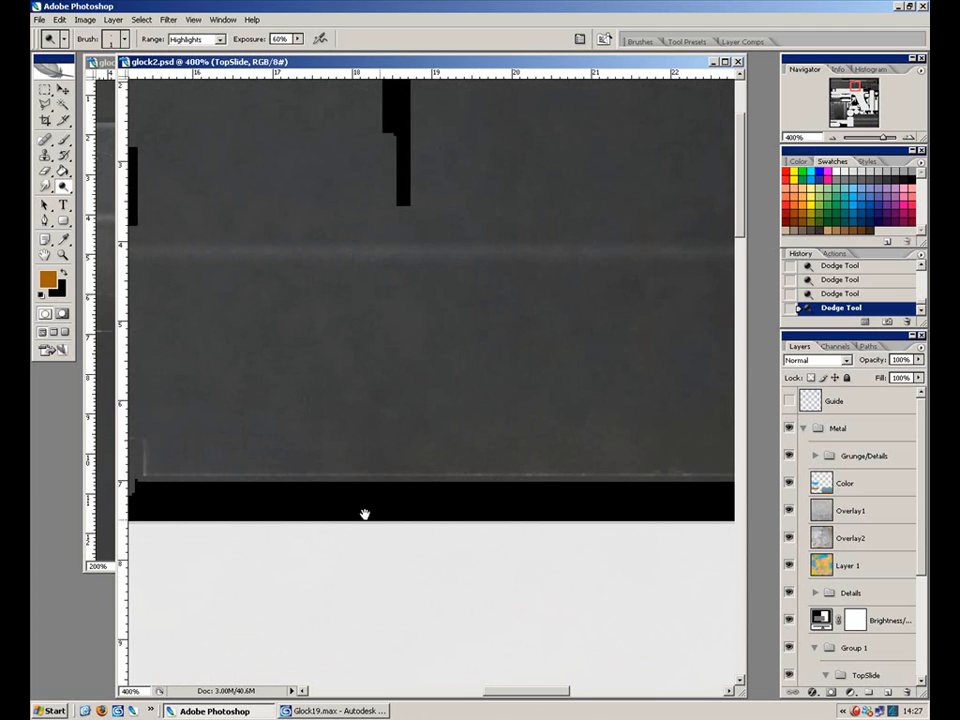
pyautogui.moveTo(397, 525); pyautogui.dragTo(568, 502)
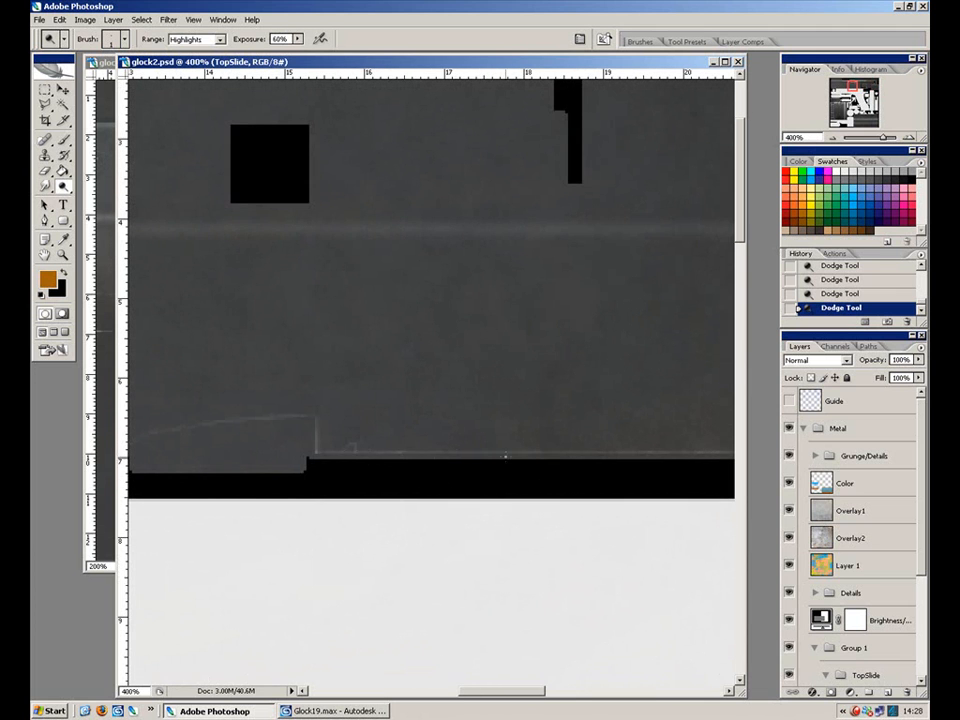
pyautogui.moveTo(290, 414); pyautogui.dragTo(444, 398)
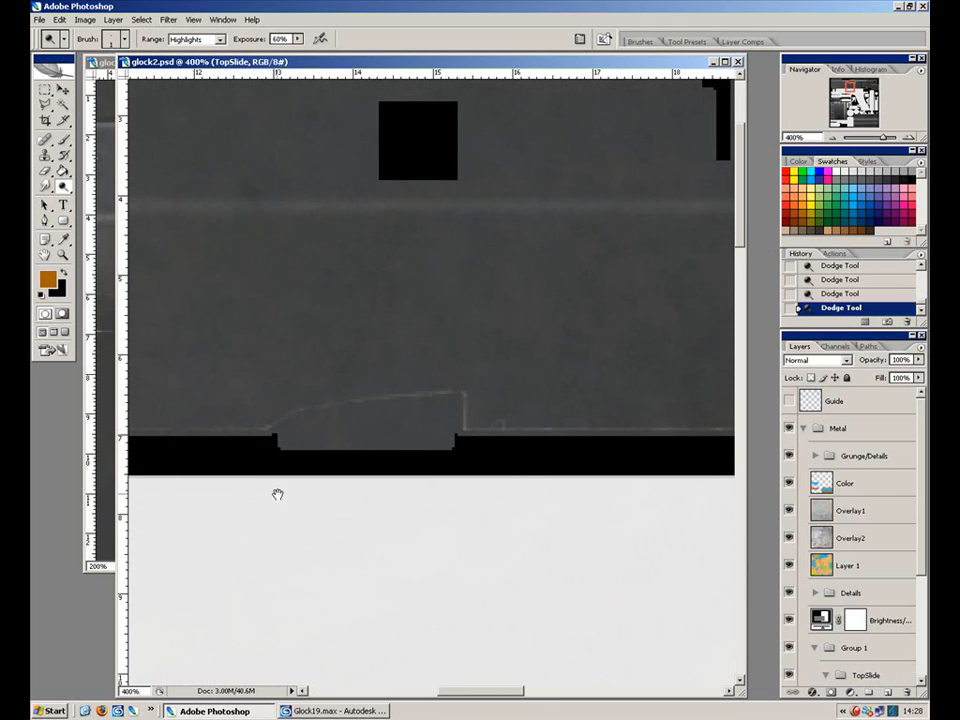
pyautogui.moveTo(268, 501); pyautogui.dragTo(638, 489)
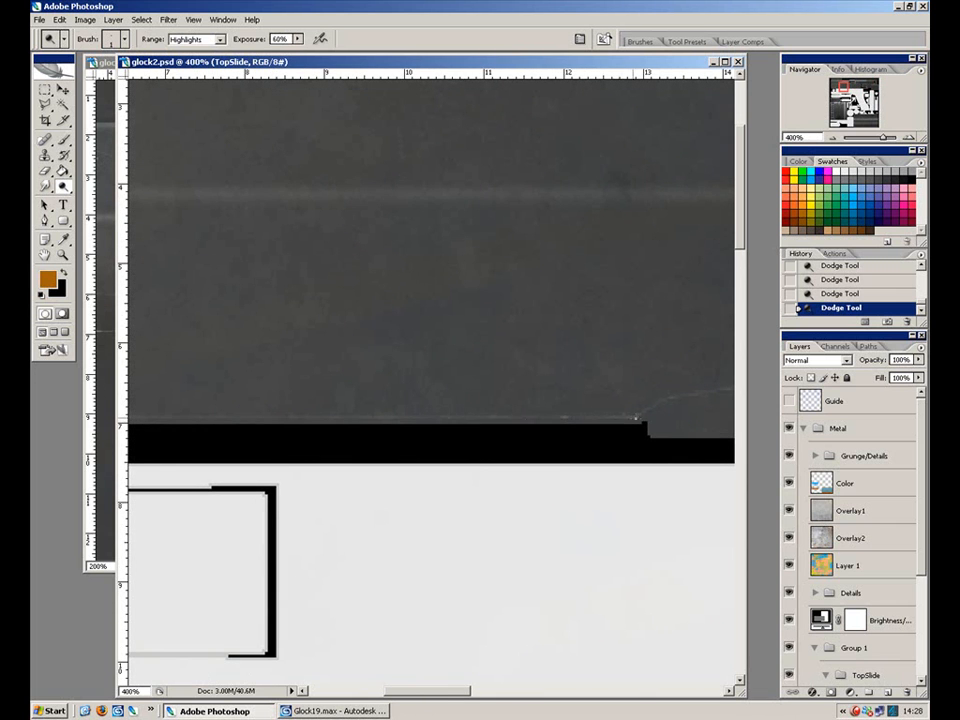
# Dodge stronger highlights along the front half of the long panel's lower edge, from the front end to the curved detail.
pyautogui.moveTo(194, 404); pyautogui.dragTo(452, 390)
pyautogui.moveTo(275, 381); pyautogui.dragTo(516, 370)
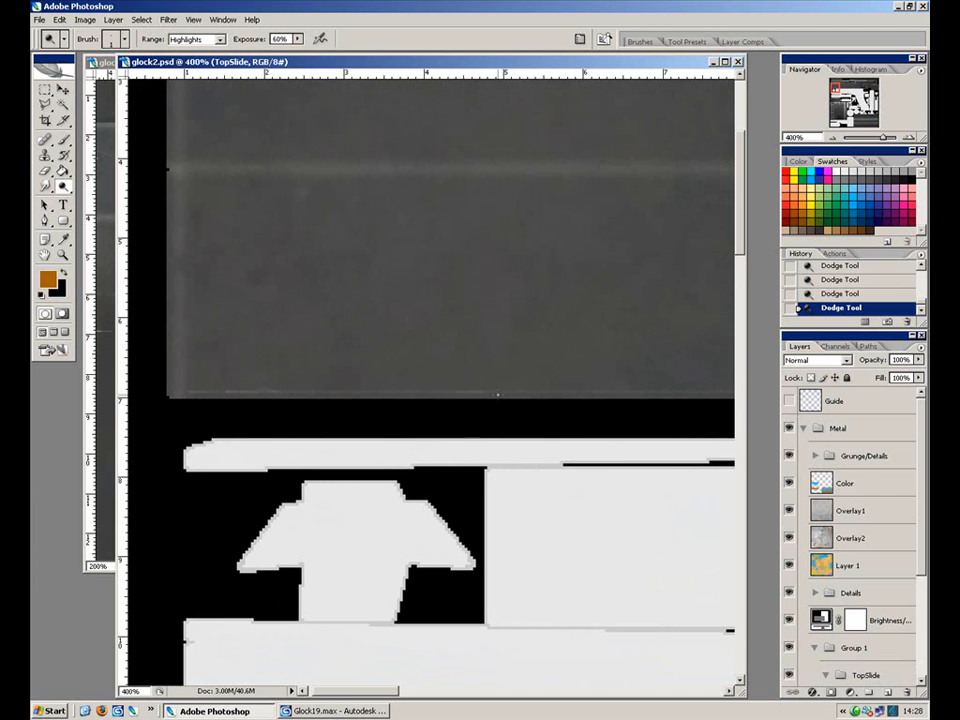
pyautogui.moveTo(546, 381); pyautogui.dragTo(356, 390)
pyautogui.moveTo(482, 386); pyautogui.dragTo(445, 390)
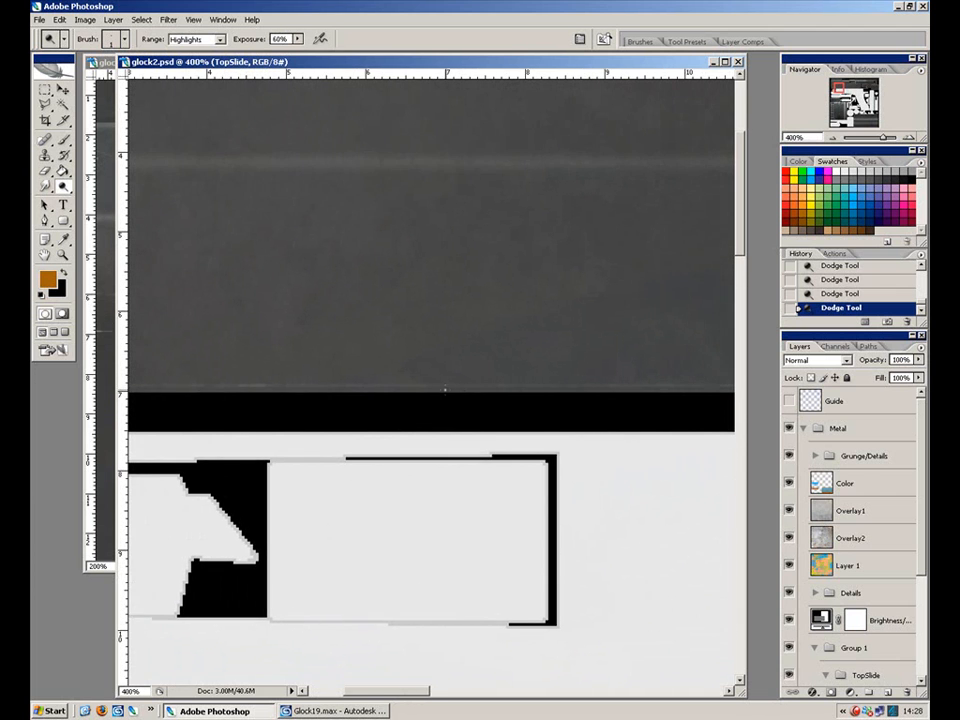
pyautogui.moveTo(606, 388); pyautogui.dragTo(393, 394)
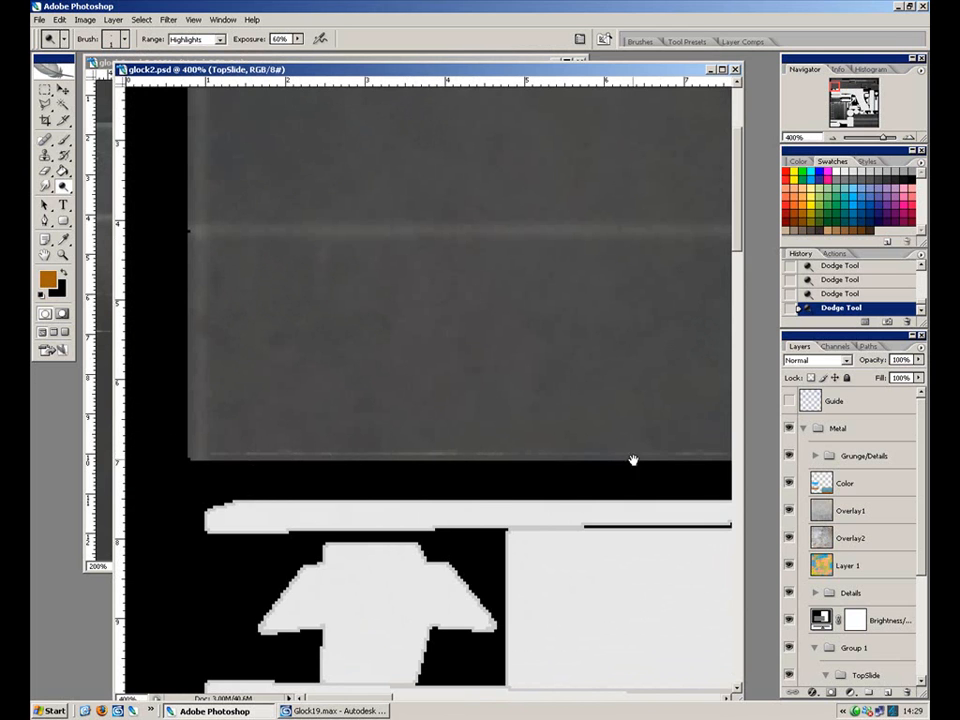
pyautogui.moveTo(647, 465); pyautogui.dragTo(263, 451)
pyautogui.moveTo(520, 456); pyautogui.dragTo(370, 452)
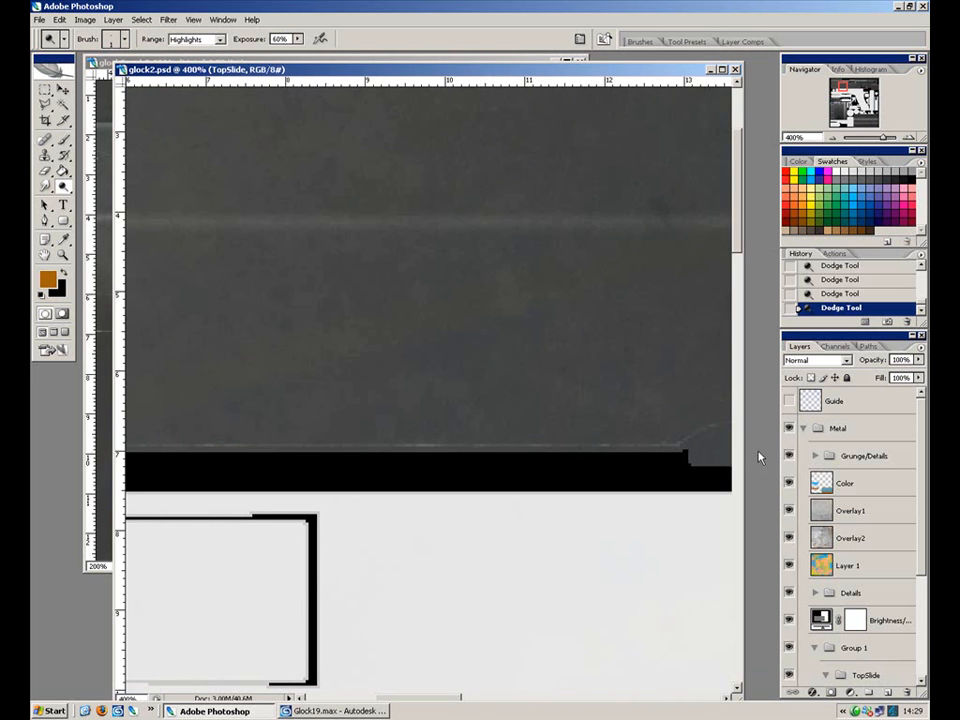
pyautogui.moveTo(619, 450); pyautogui.dragTo(474, 491)
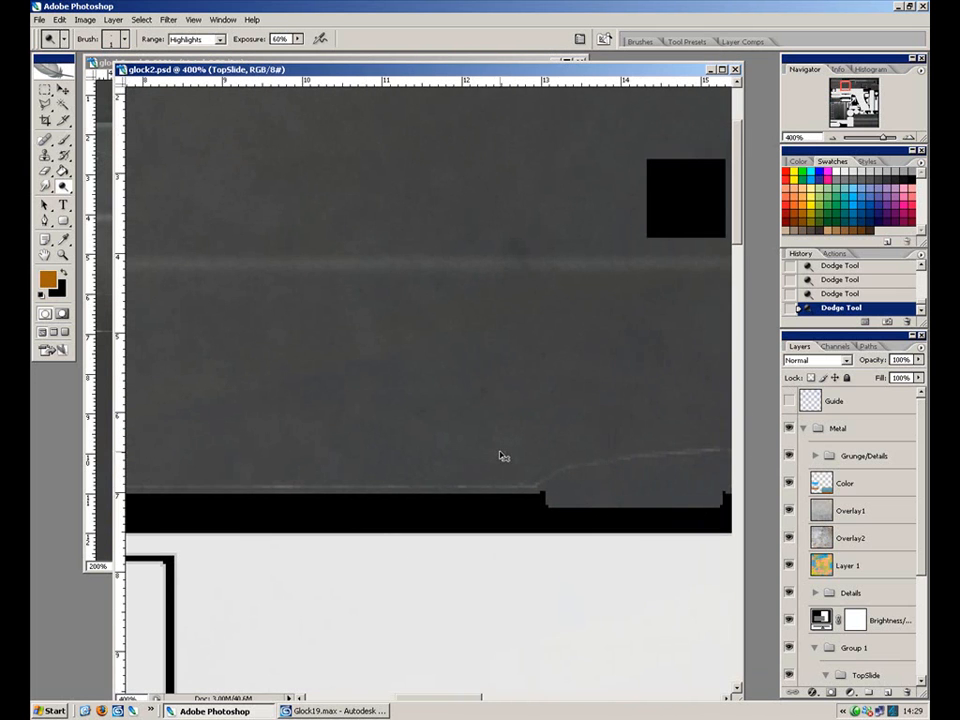
# Show the Guide layer's UV wireframe over the curved raised detail on the long panel's lower edge.
pyautogui.click(787, 400)
pyautogui.moveTo(579, 410); pyautogui.dragTo(378, 372)
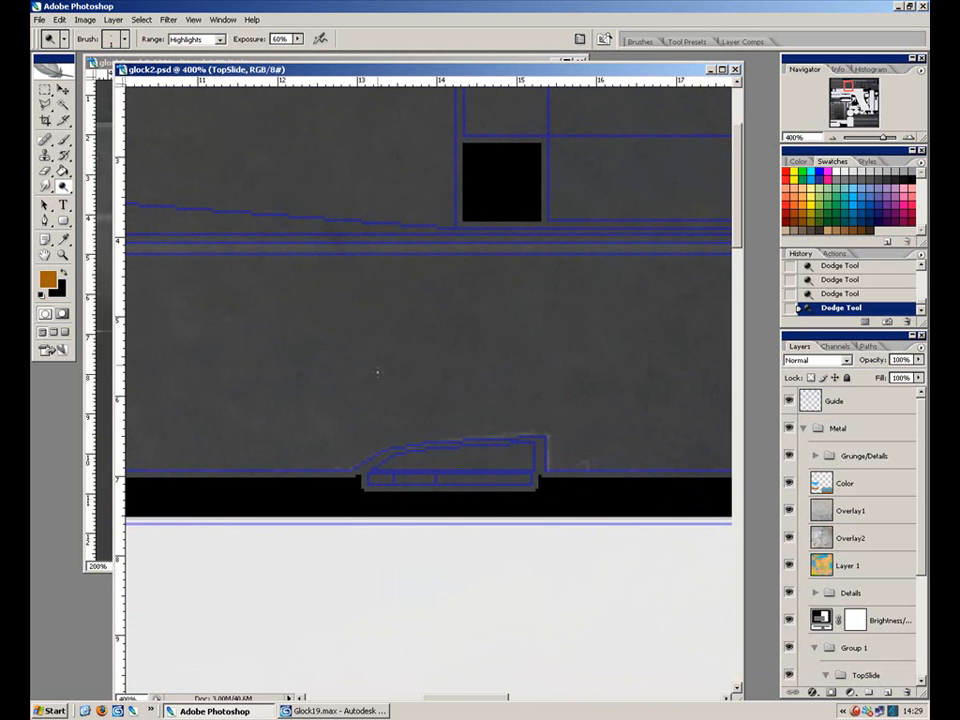
pyautogui.click(45, 89)
pyautogui.click(62, 105)
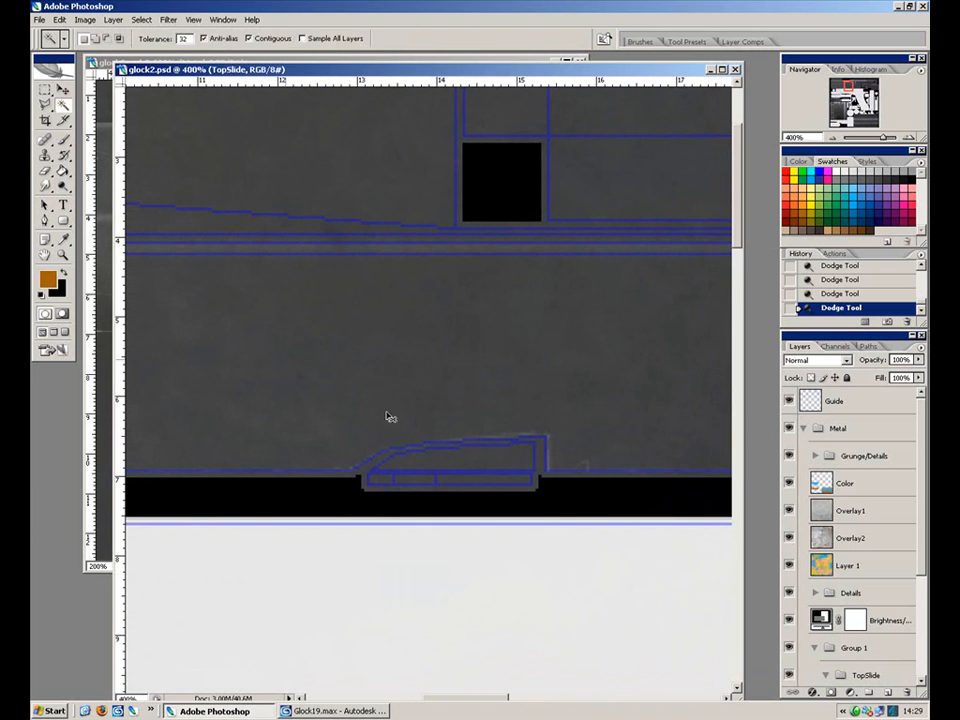
pyautogui.hotkey('ctrl', '+')
pyautogui.scroll(-1, 360, 458)
pyautogui.click(355, 478)
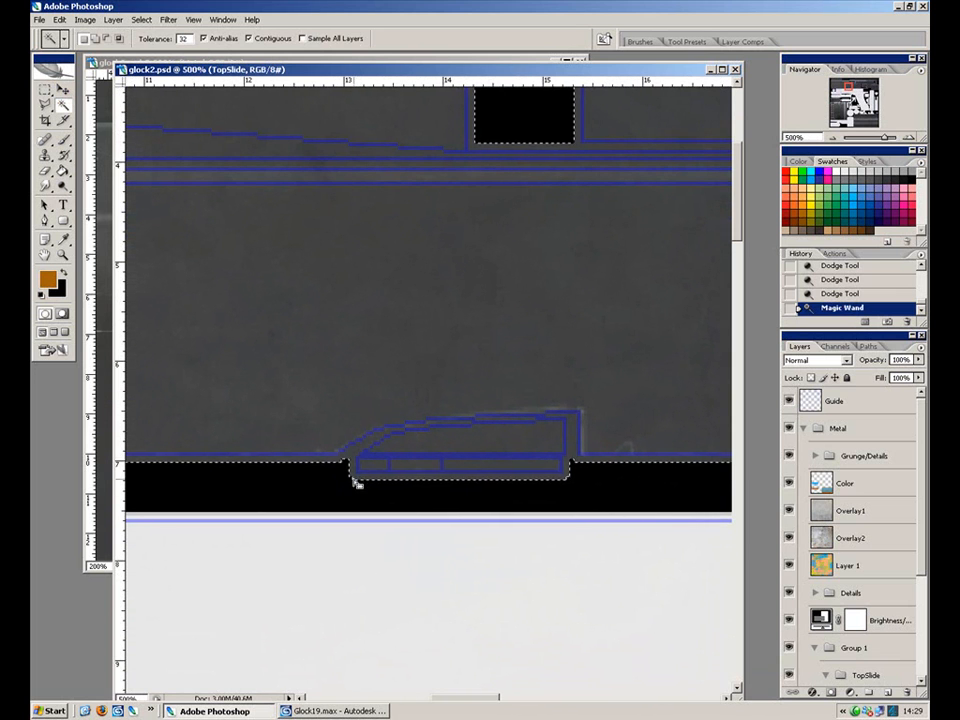
pyautogui.hotkey('ctrl', 'd')
# Select the curved raised detail on the lower edge with the Polygonal Lasso, following the wireframe outline.
pyautogui.press('l')
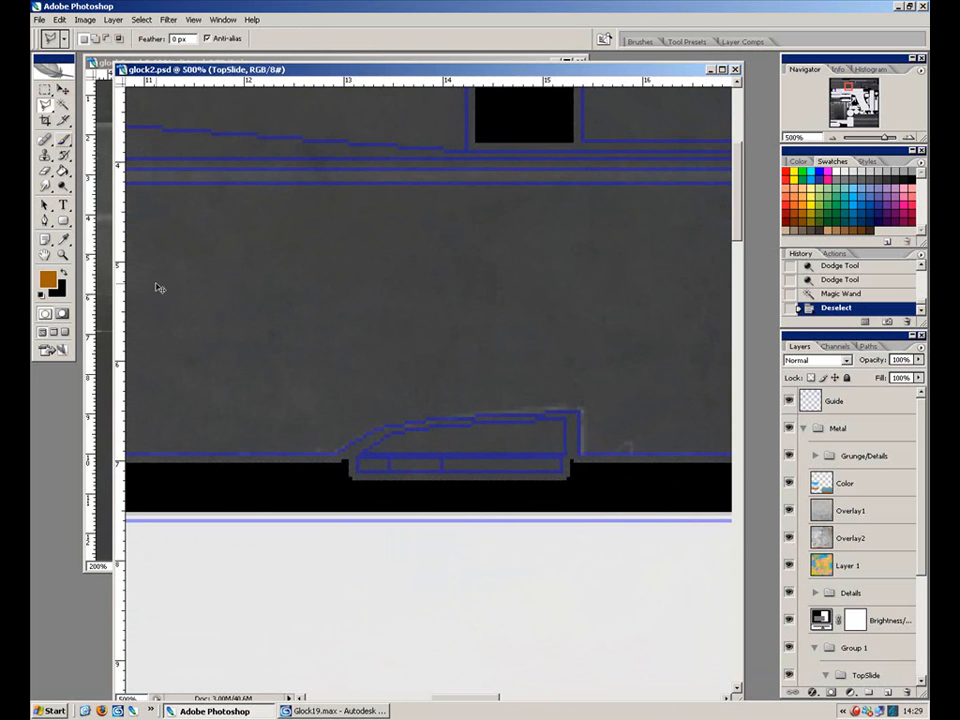
pyautogui.click(346, 455)
pyautogui.click(387, 427)
pyautogui.click(495, 412)
pyautogui.click(569, 410)
pyautogui.click(570, 472)
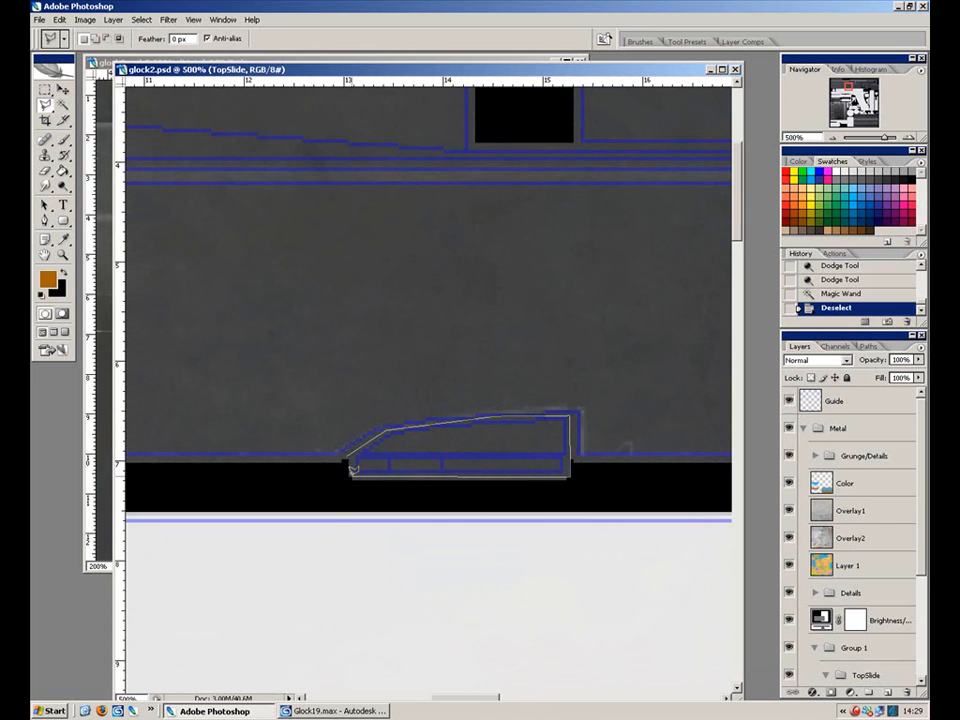
pyautogui.click(347, 455)
# Burn the lower strip of the selected curved detail with a small midtones brush at 20% exposure, redoing the first stroke.
pyautogui.moveTo(62, 186); pyautogui.dragTo(117, 198)
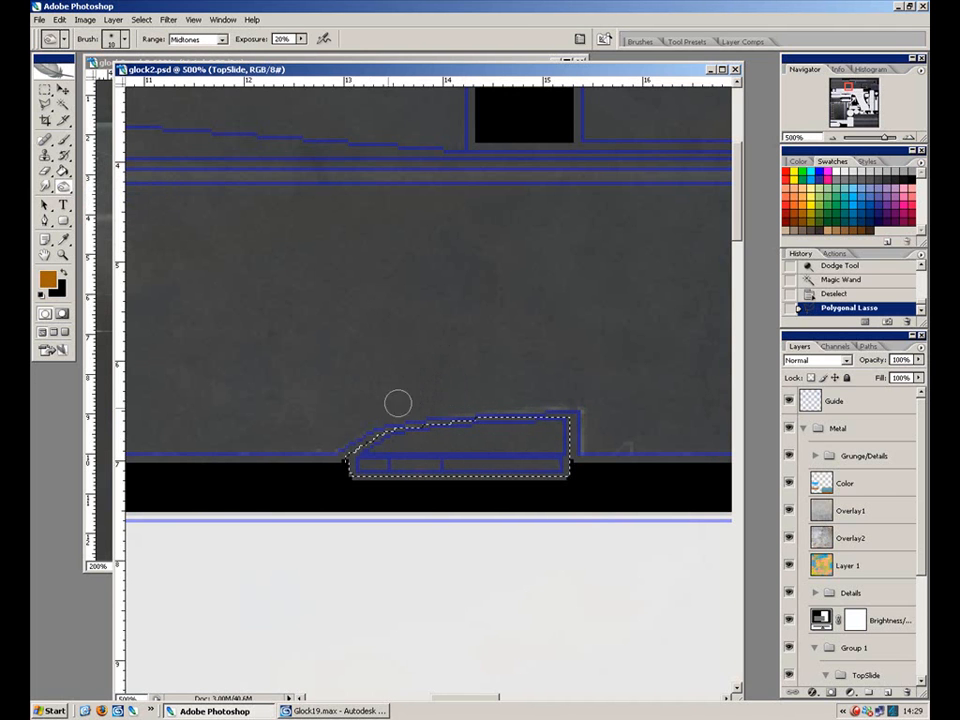
pyautogui.press('[')
pyautogui.press('[')
pyautogui.press('[')
pyautogui.press('[')
pyautogui.moveTo(355, 467)
pyautogui.mouseDown()
pyautogui.moveTo(630, 457)
pyautogui.moveTo(260, 461)
pyautogui.mouseUp()
pyautogui.hotkey('ctrl', 'z')
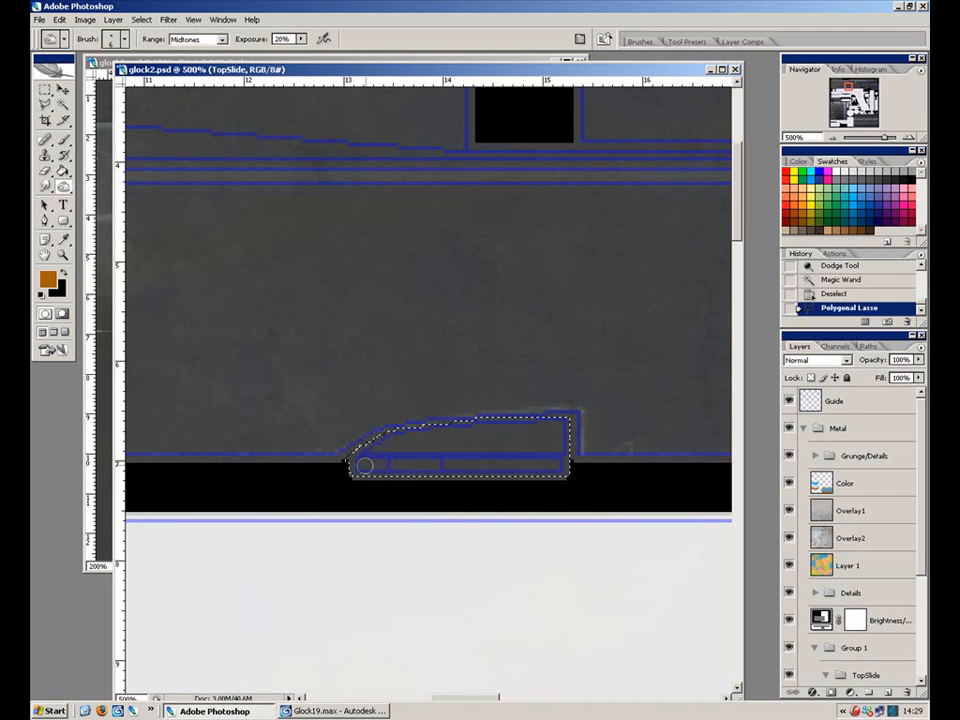
pyautogui.click(407, 458)
pyautogui.moveTo(861, 529); pyautogui.dragTo(855, 526)
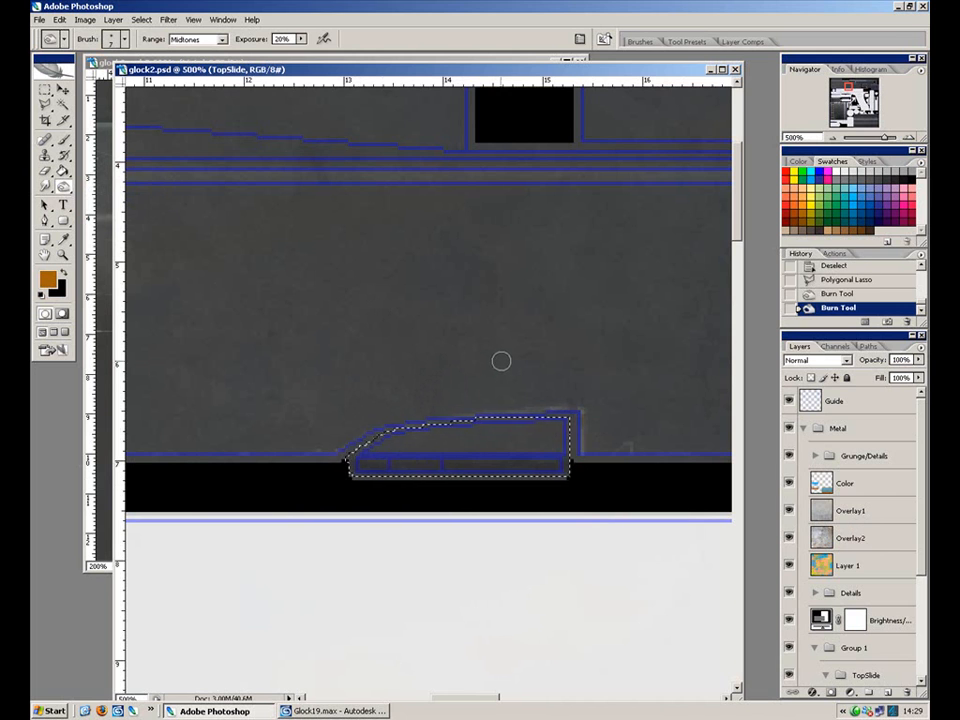
# Burn soft shadows at 10% exposure along the selected detail's inner edges, then hide the Guide layer and clear the selection.
pyautogui.press('1')
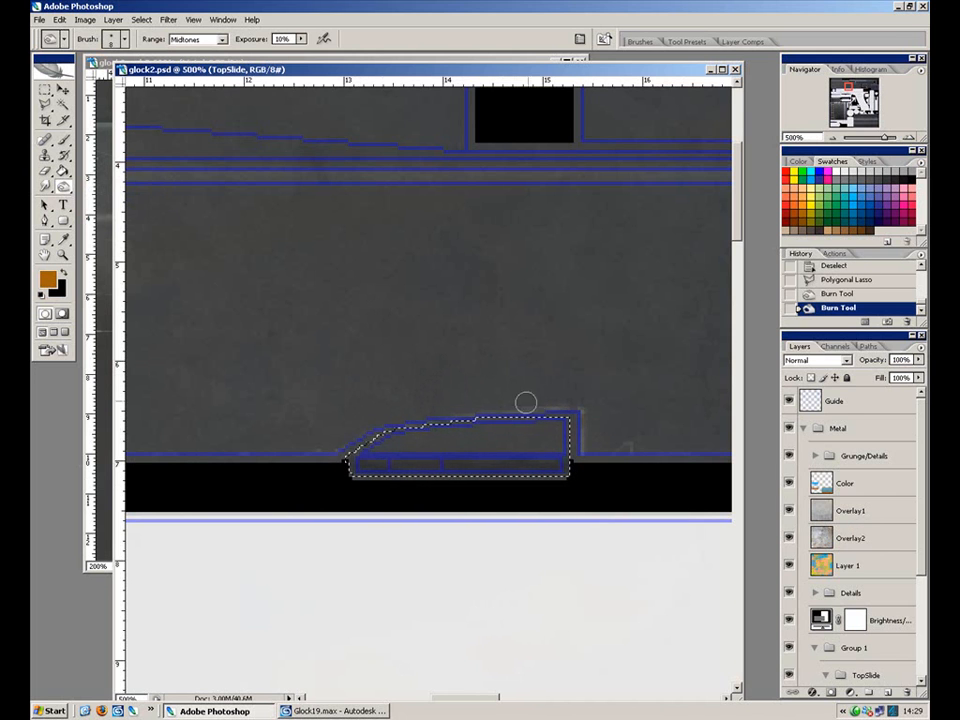
pyautogui.moveTo(432, 424)
pyautogui.mouseDown()
pyautogui.moveTo(615, 429)
pyautogui.moveTo(569, 419)
pyautogui.mouseUp()
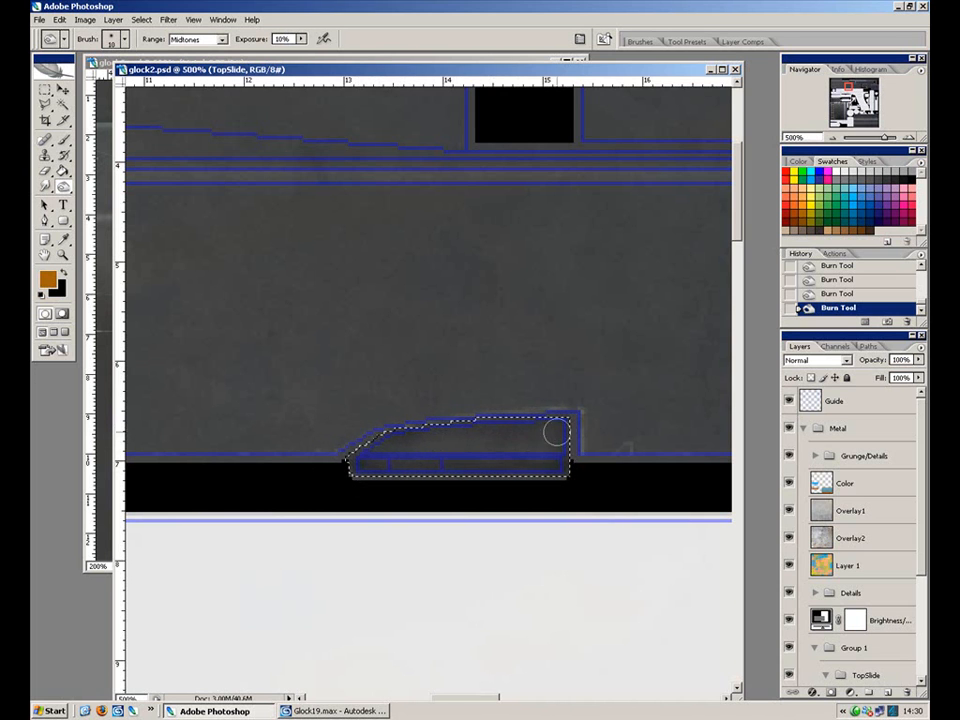
pyautogui.hotkey('ctrl', '-')
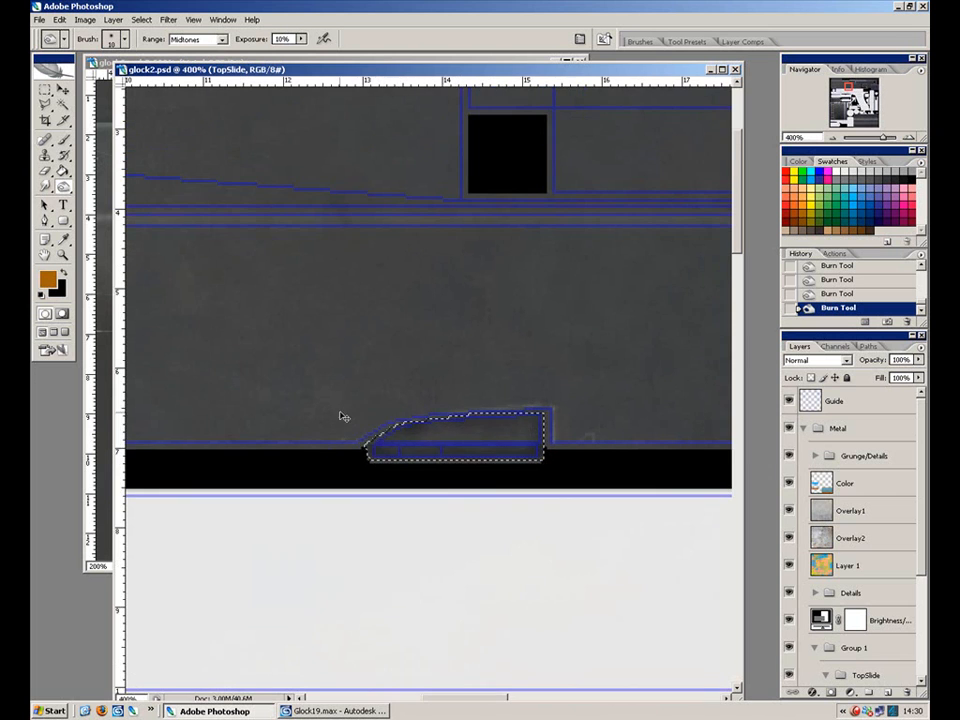
pyautogui.press('[')
pyautogui.press('[')
pyautogui.press('[')
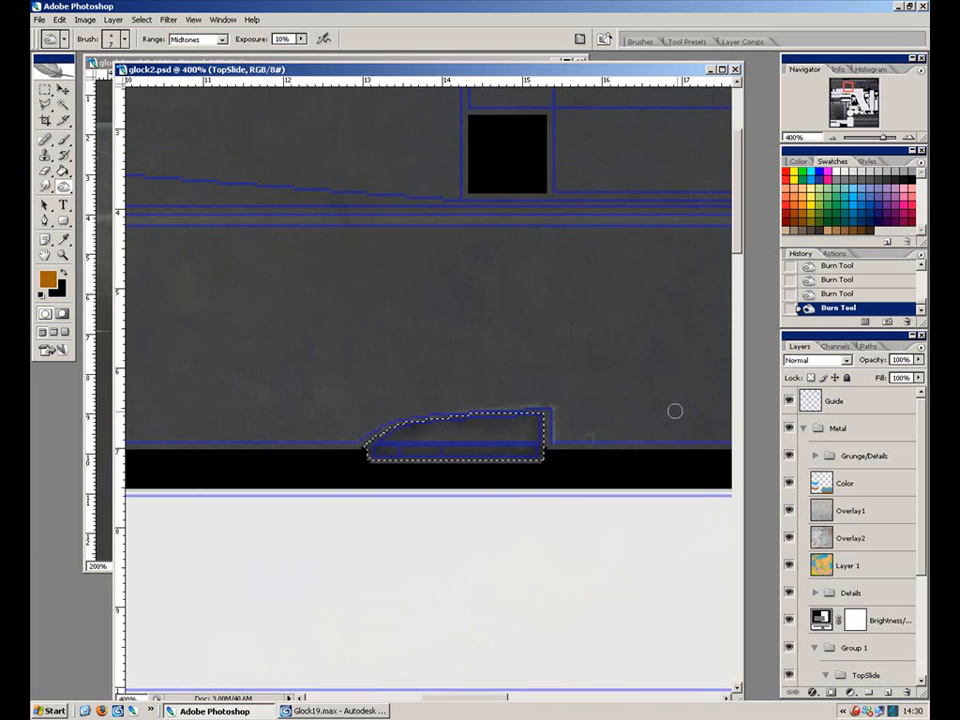
pyautogui.click(788, 400)
pyautogui.hotkey('ctrl', 'd')
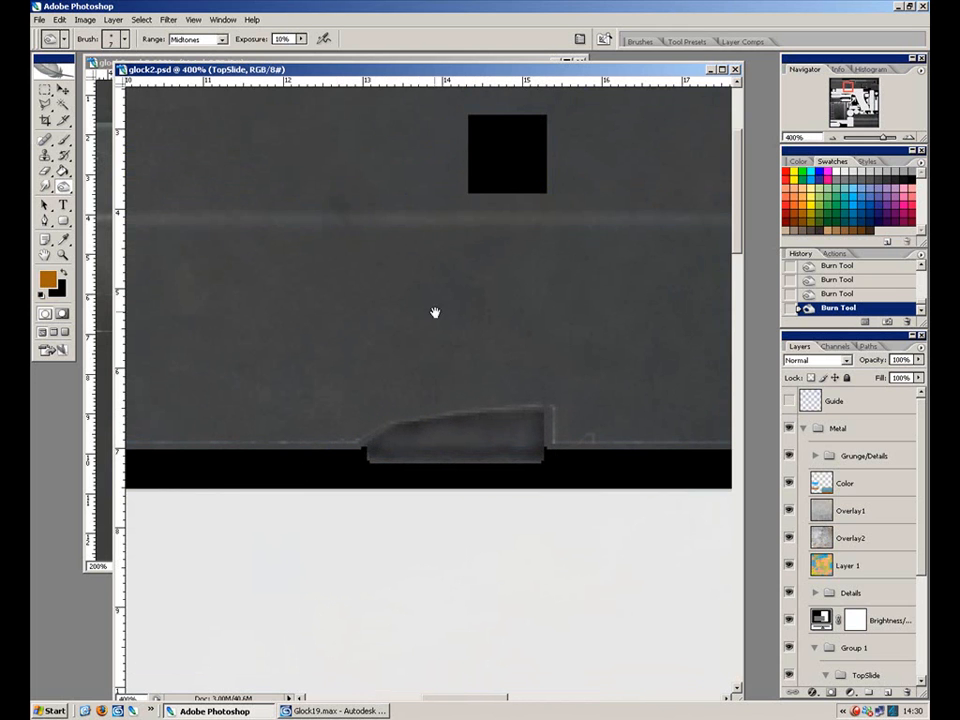
# Examine the side panel from its front end to the middle with the Guide wireframe shown again.
pyautogui.moveTo(487, 339); pyautogui.dragTo(517, 359)
pyautogui.moveTo(453, 311); pyautogui.dragTo(553, 427)
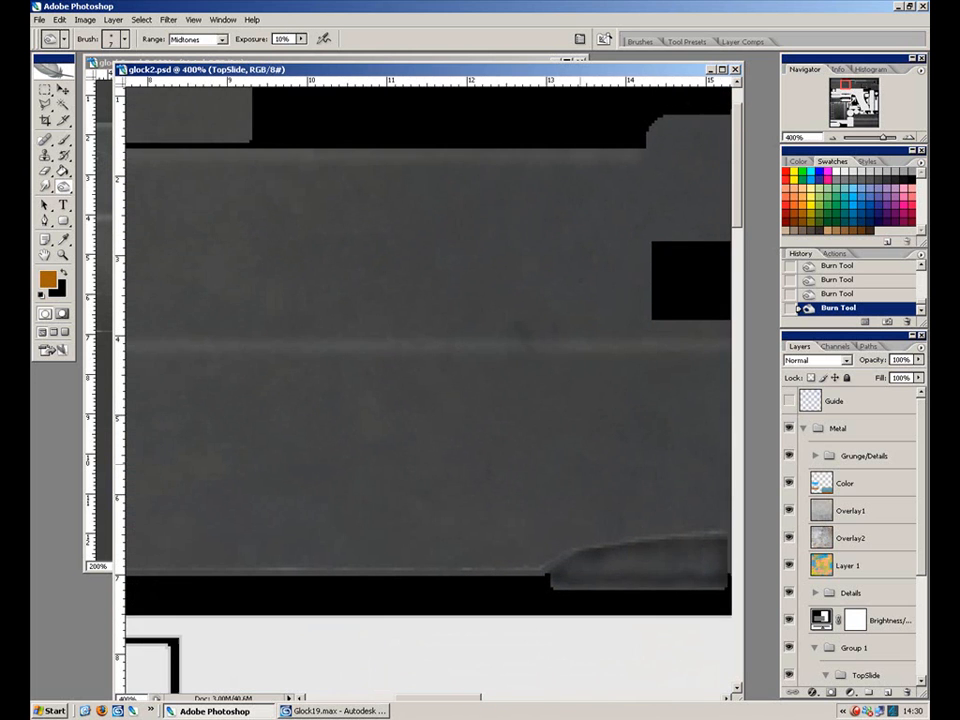
pyautogui.moveTo(543, 333); pyautogui.dragTo(684, 406)
pyautogui.click(788, 403)
pyautogui.moveTo(304, 366); pyautogui.dragTo(528, 381)
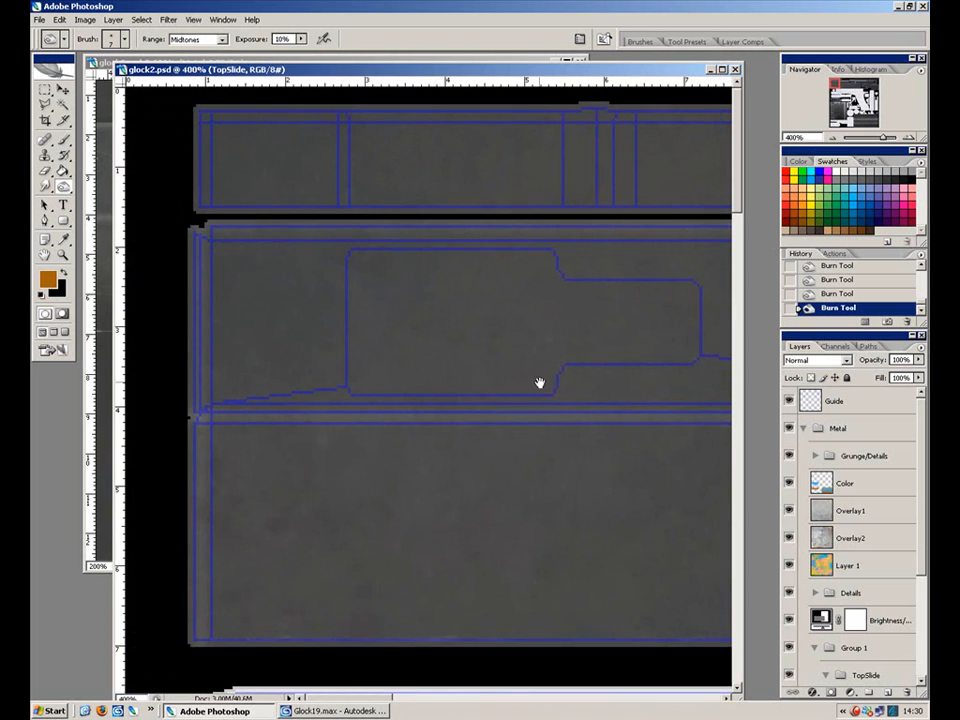
pyautogui.moveTo(423, 409); pyautogui.dragTo(319, 448)
pyautogui.moveTo(595, 455); pyautogui.dragTo(210, 455)
pyautogui.moveTo(683, 480); pyautogui.dragTo(420, 501)
pyautogui.moveTo(534, 474); pyautogui.dragTo(257, 516)
pyautogui.moveTo(326, 516); pyautogui.dragTo(237, 518)
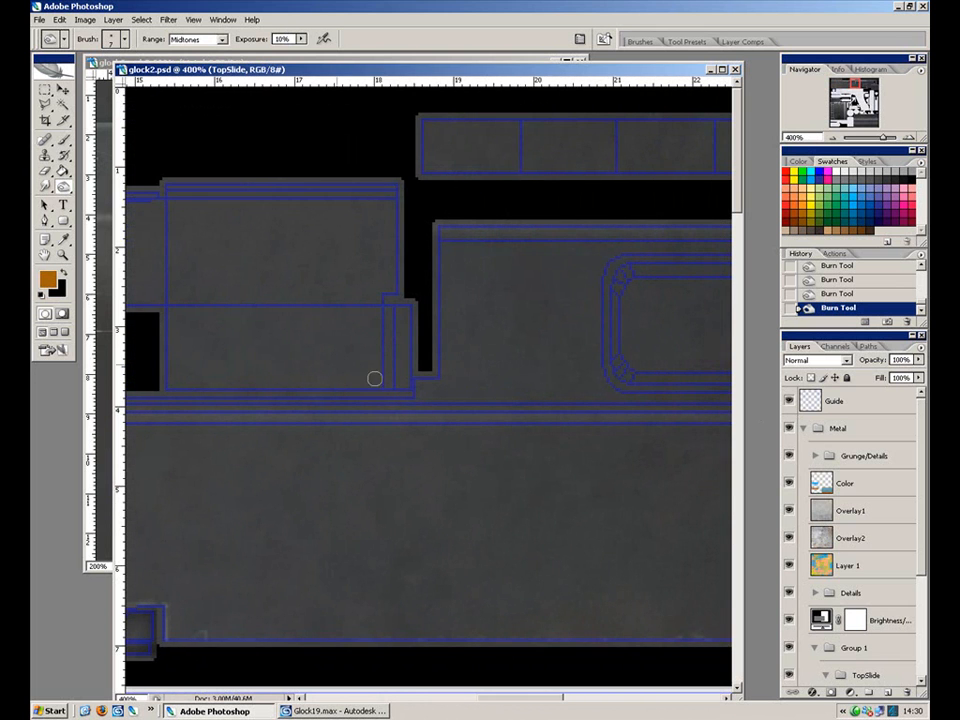
# Build a combined rectangular marquee selection across the side panel, following the wireframe edges around the raised middle section and square opening.
pyautogui.click(47, 91)
pyautogui.moveTo(566, 295); pyautogui.dragTo(95, 332)
pyautogui.moveTo(600, 358); pyautogui.dragTo(329, 411)
pyautogui.moveTo(214, 379); pyautogui.dragTo(534, 345)
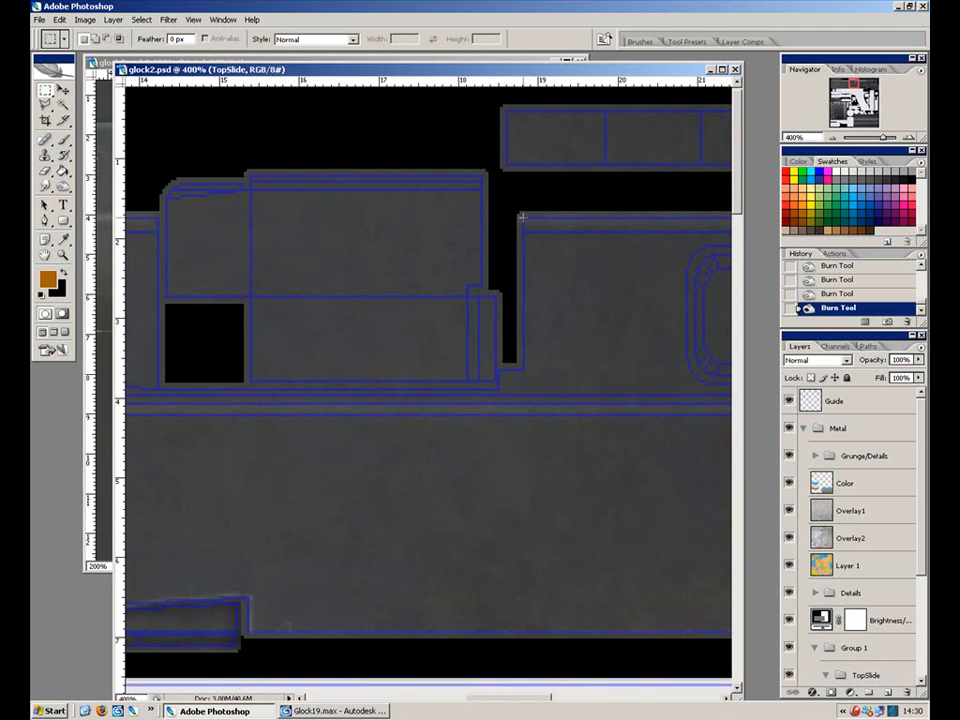
pyautogui.moveTo(684, 413); pyautogui.dragTo(701, 422)
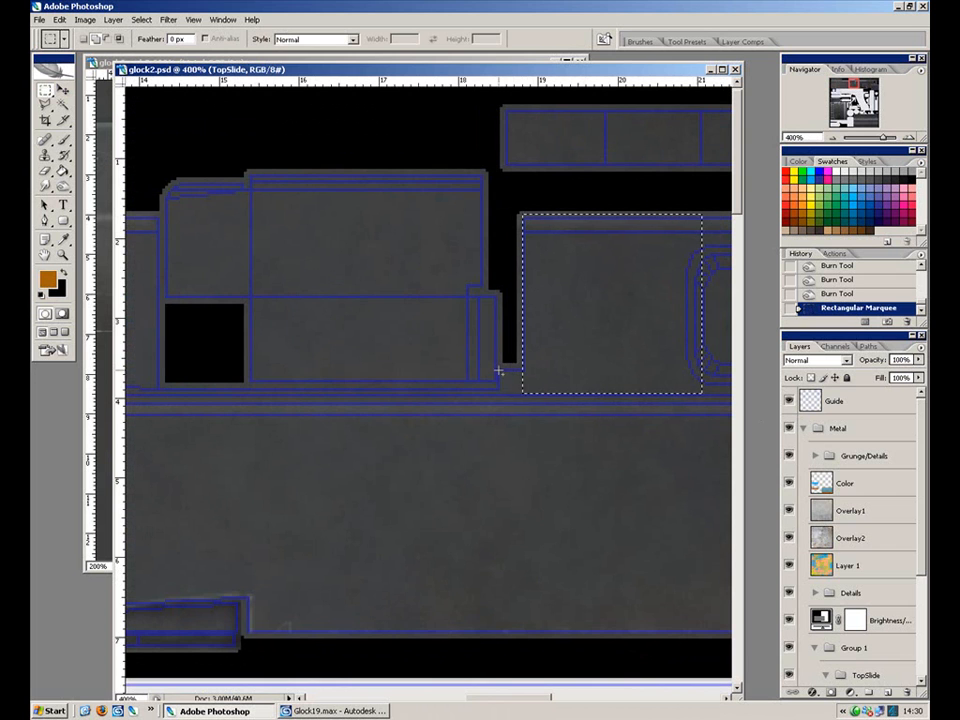
pyautogui.moveTo(552, 401); pyautogui.dragTo(670, 404)
pyautogui.moveTo(628, 463); pyautogui.dragTo(241, 398)
pyautogui.moveTo(281, 366); pyautogui.dragTo(589, 345)
pyautogui.moveTo(385, 217); pyautogui.dragTo(570, 458)
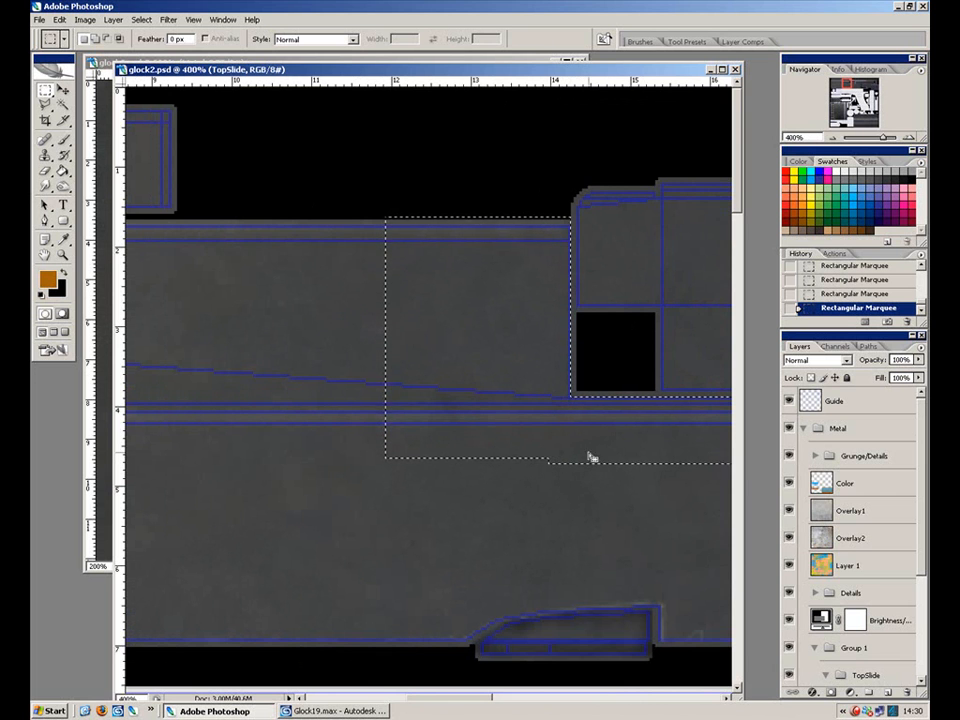
# Add the stepped panel outline near the slide's front end to the selection with the Polygonal Lasso, following the wireframe.
pyautogui.moveTo(258, 389)
pyautogui.mouseDown()
pyautogui.moveTo(424, 386)
pyautogui.moveTo(727, 446)
pyautogui.mouseUp()
pyautogui.moveTo(340, 378)
pyautogui.mouseDown()
pyautogui.moveTo(518, 397)
pyautogui.moveTo(502, 396)
pyautogui.mouseUp()
pyautogui.click(46, 104)
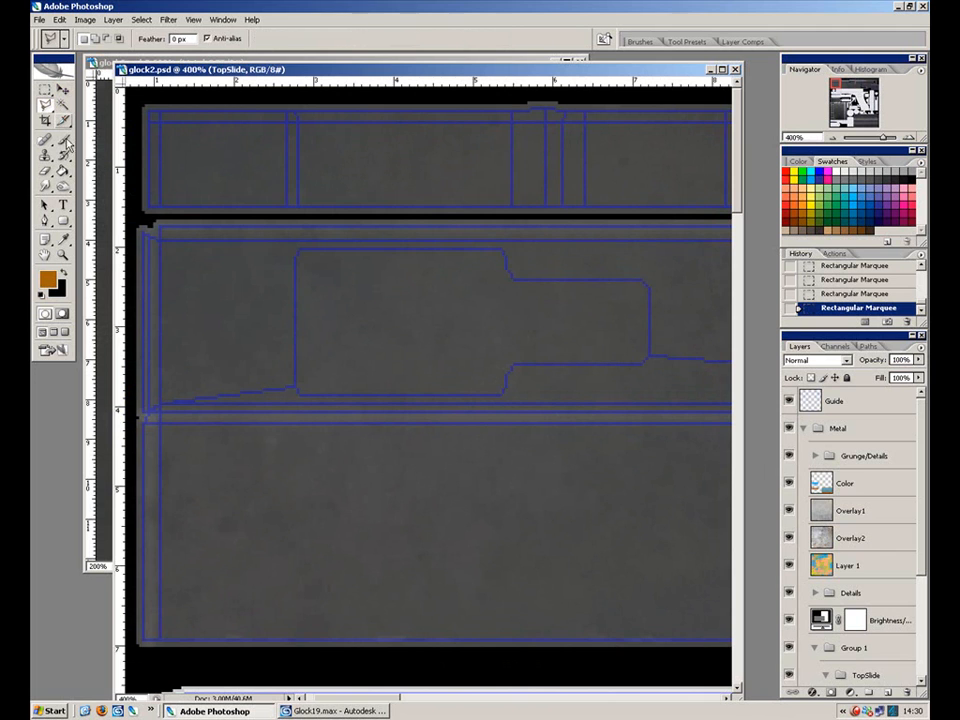
pyautogui.moveTo(309, 347); pyautogui.dragTo(280, 443)
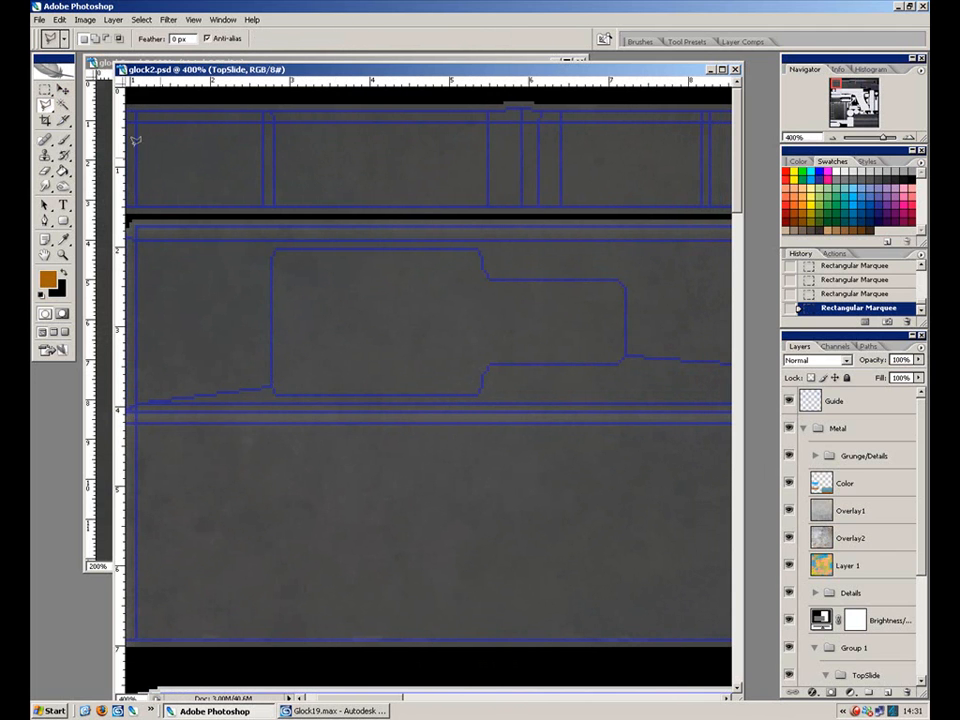
pyautogui.click(277, 245)
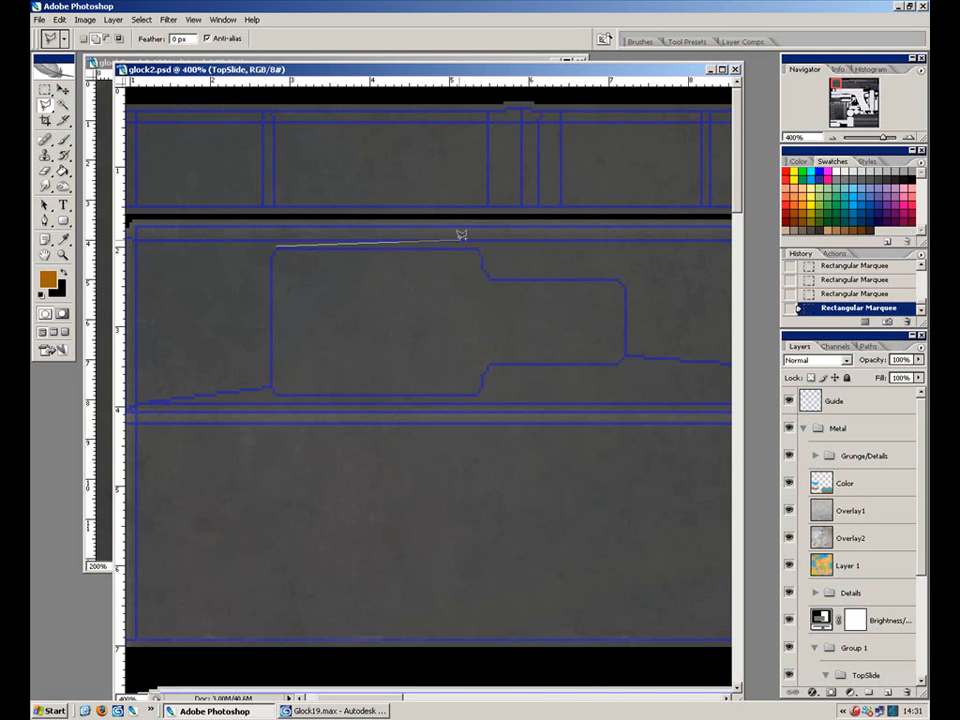
pyautogui.click(489, 278)
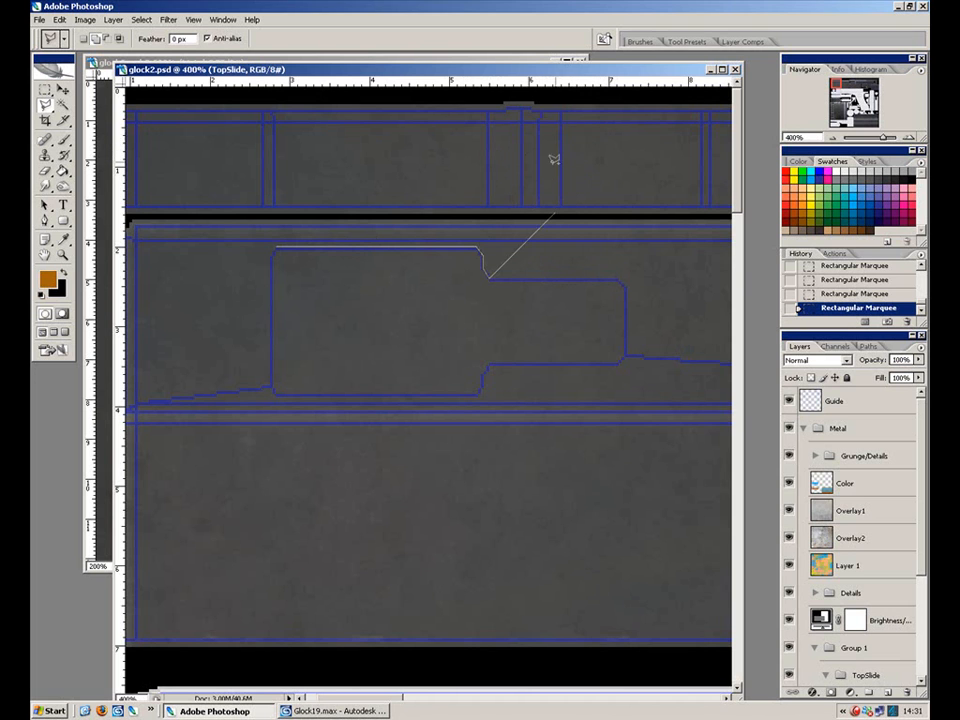
pyautogui.click(624, 281)
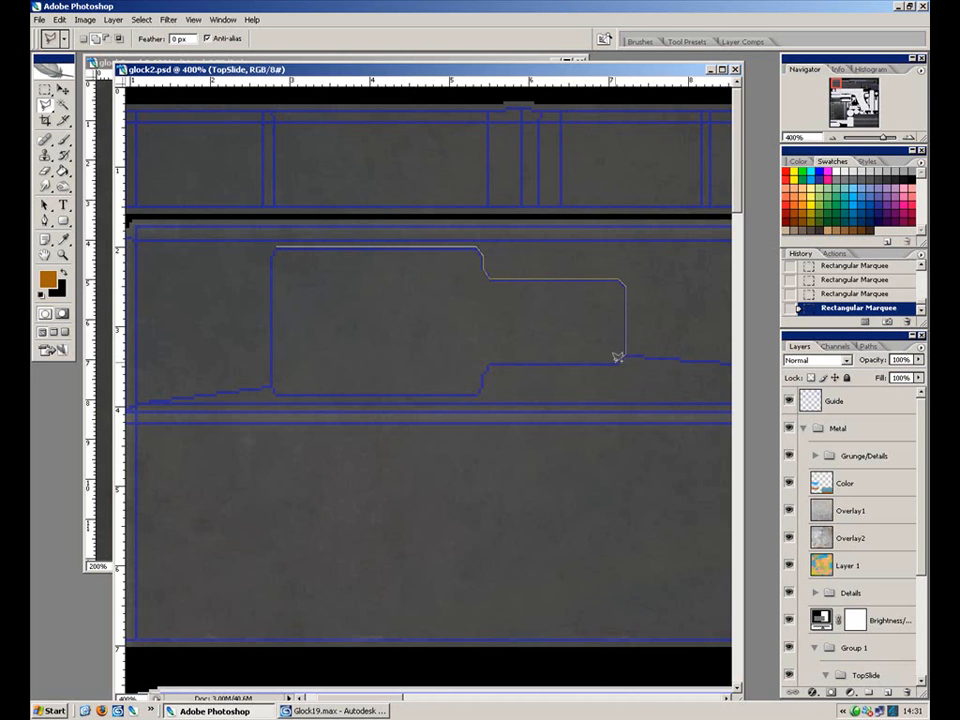
pyautogui.click(621, 360)
pyautogui.click(478, 391)
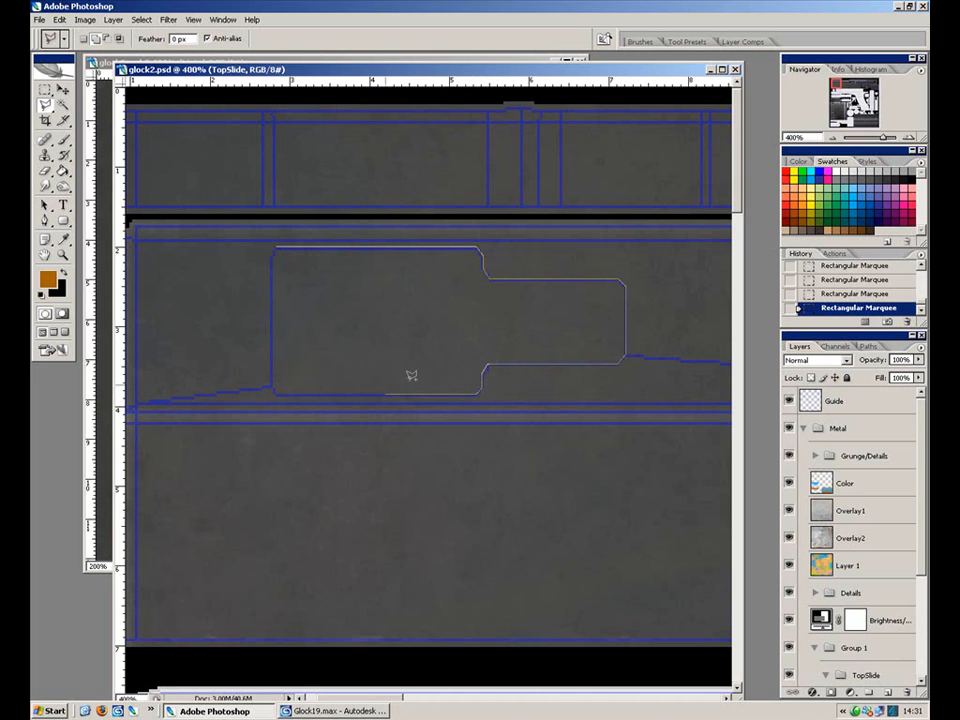
pyautogui.click(272, 383)
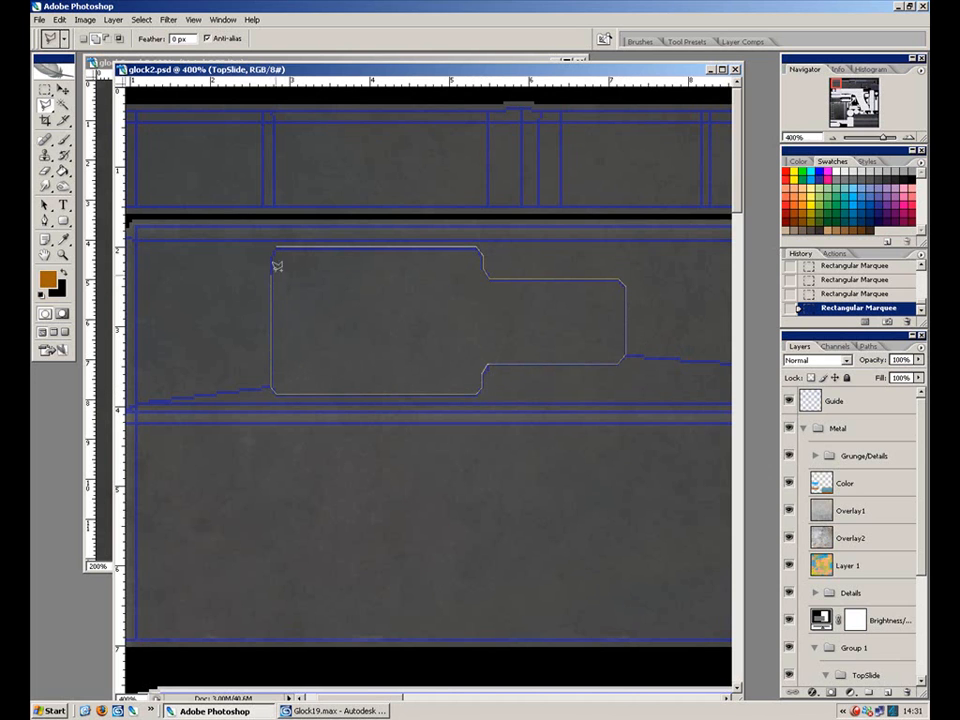
pyautogui.click(277, 255)
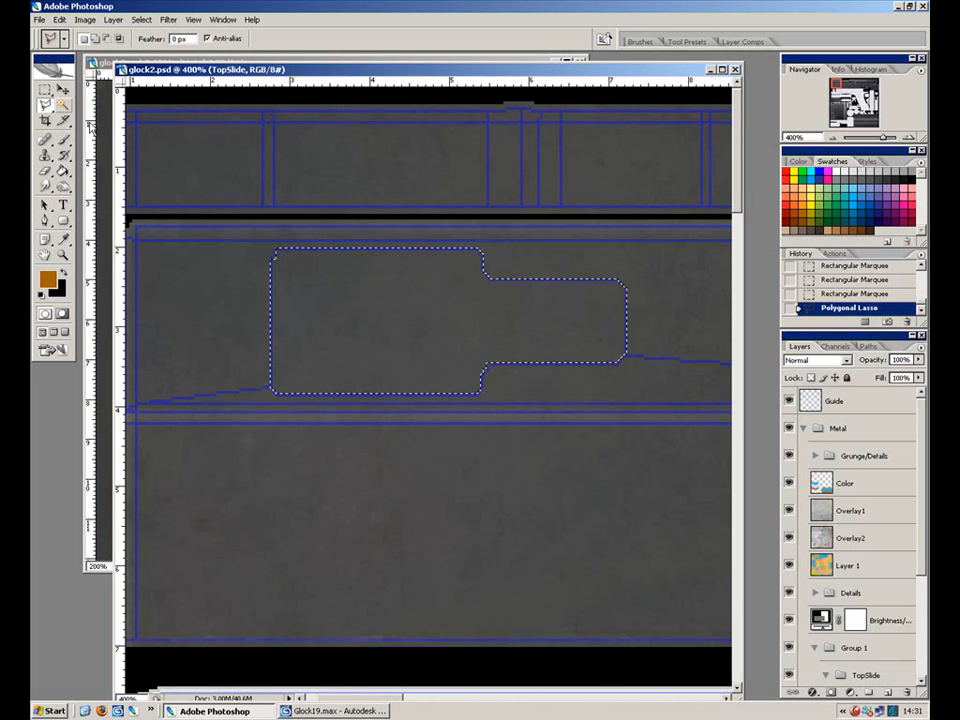
# Clean up the bevelled upper front corner of the stepped outline's selection with another Polygonal Lasso patch.
pyautogui.hotkey('ctrl', '+')
pyautogui.hotkey('ctrl', '+')
pyautogui.hotkey('ctrl', '+')
pyautogui.moveTo(196, 156); pyautogui.dragTo(371, 354)
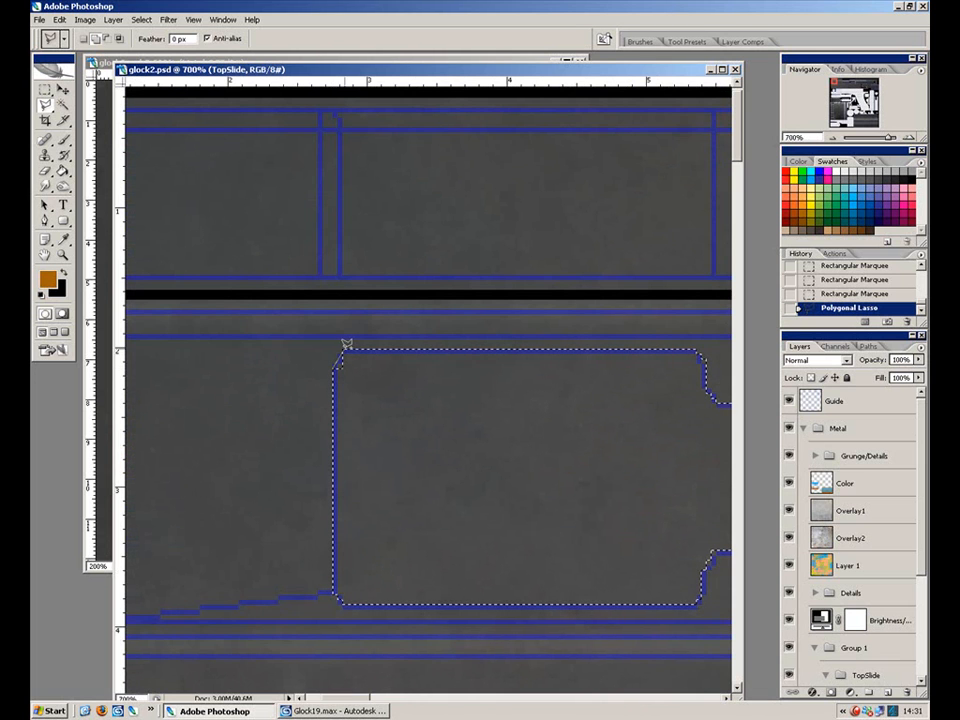
pyautogui.click(402, 391)
pyautogui.doubleClick(352, 408)
# Hide the Guide layer and selection edges, and dodge highlights at 60% exposure with a size 2 brush along the vertical edge beside the square opening.
pyautogui.click(63, 186)
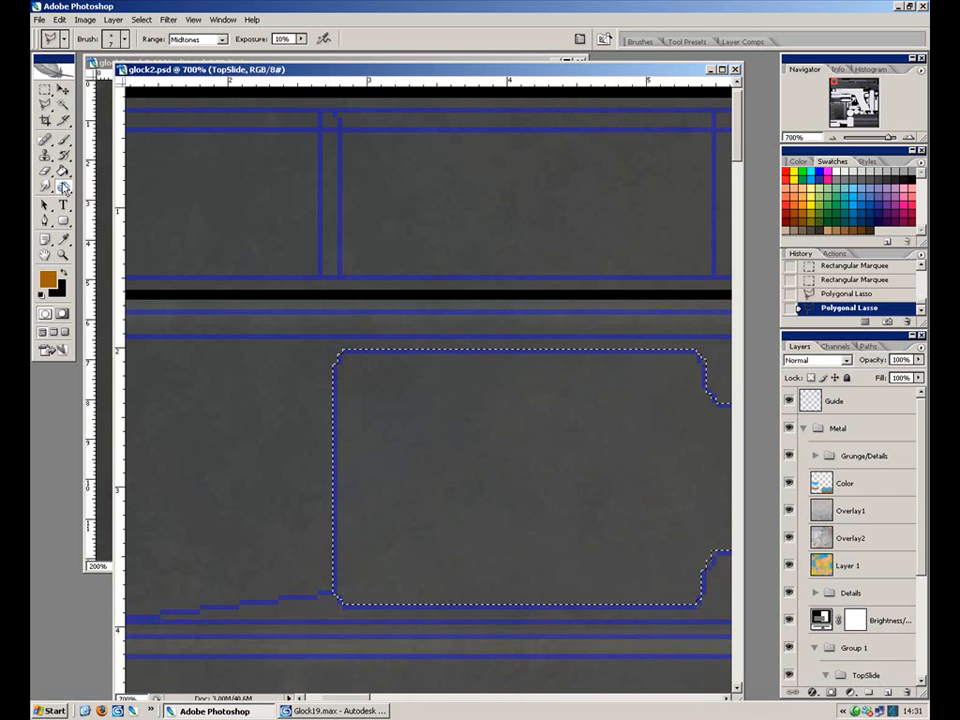
pyautogui.click(117, 198)
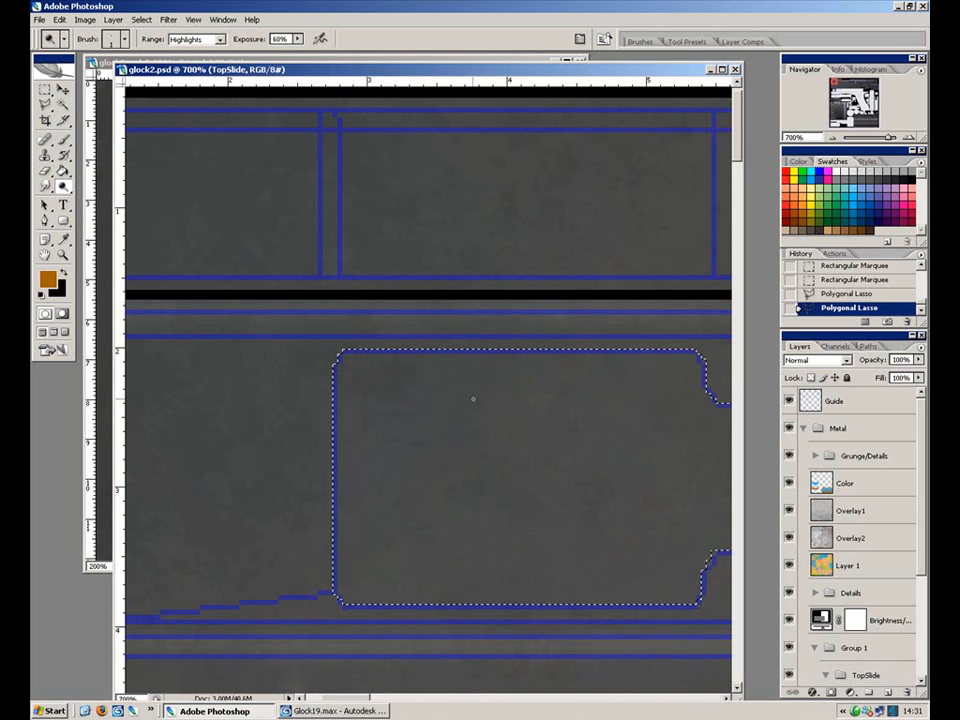
pyautogui.press(']')
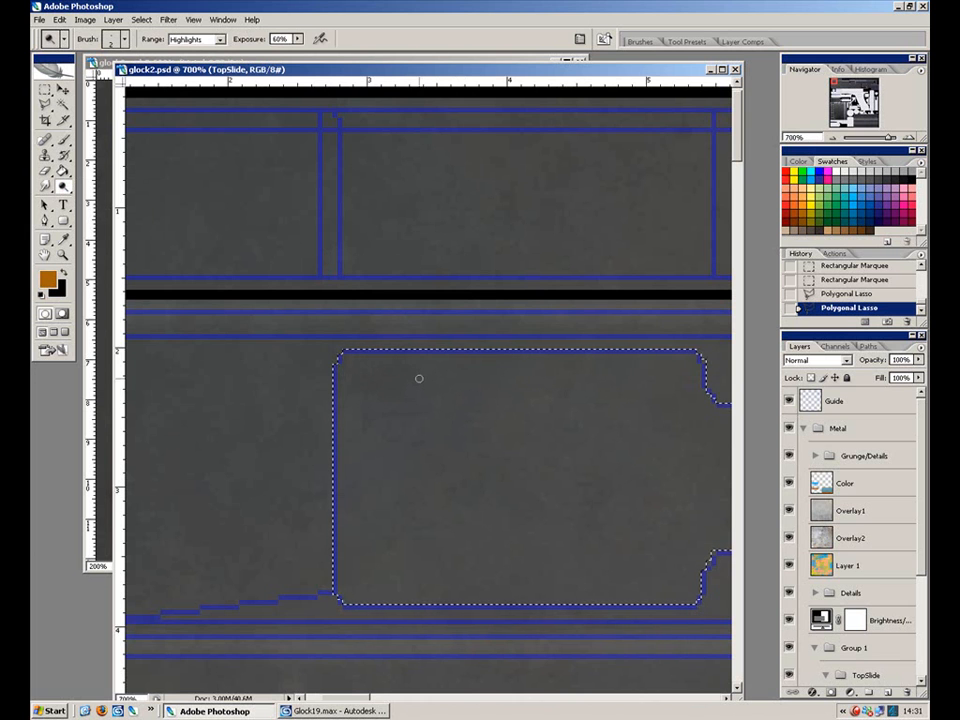
pyautogui.press('[')
pyautogui.moveTo(585, 408); pyautogui.dragTo(214, 377)
pyautogui.moveTo(617, 432); pyautogui.dragTo(214, 469)
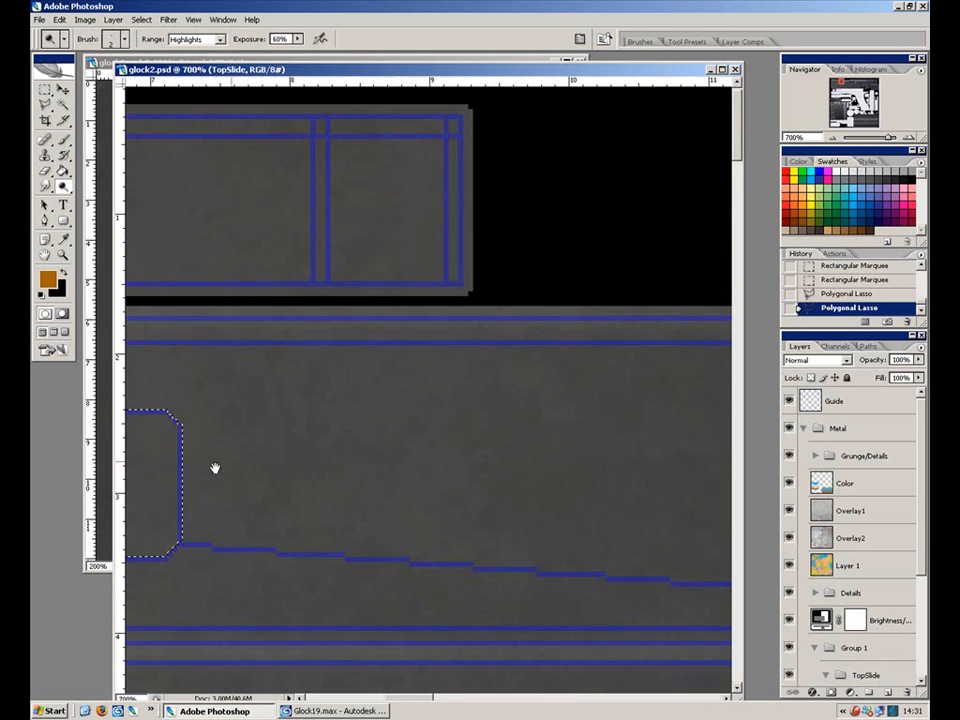
pyautogui.moveTo(544, 441); pyautogui.dragTo(223, 424)
pyautogui.moveTo(537, 409)
pyautogui.mouseDown()
pyautogui.moveTo(478, 306)
pyautogui.moveTo(214, 366)
pyautogui.mouseUp()
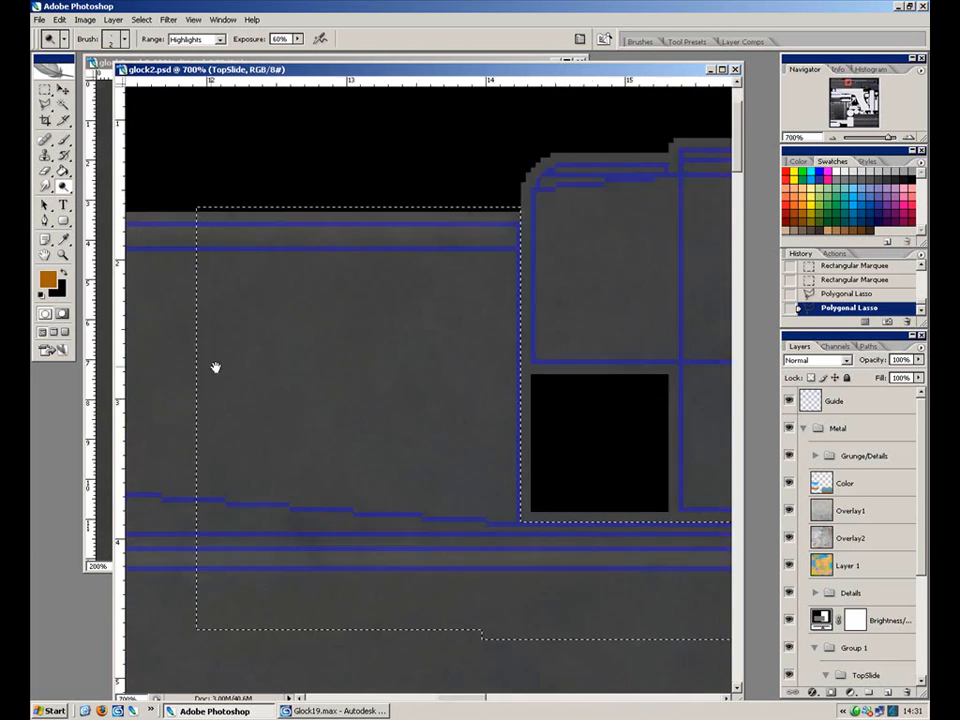
pyautogui.moveTo(546, 379); pyautogui.dragTo(452, 362)
pyautogui.click(788, 400)
pyautogui.hotkey('ctrl', 'h')
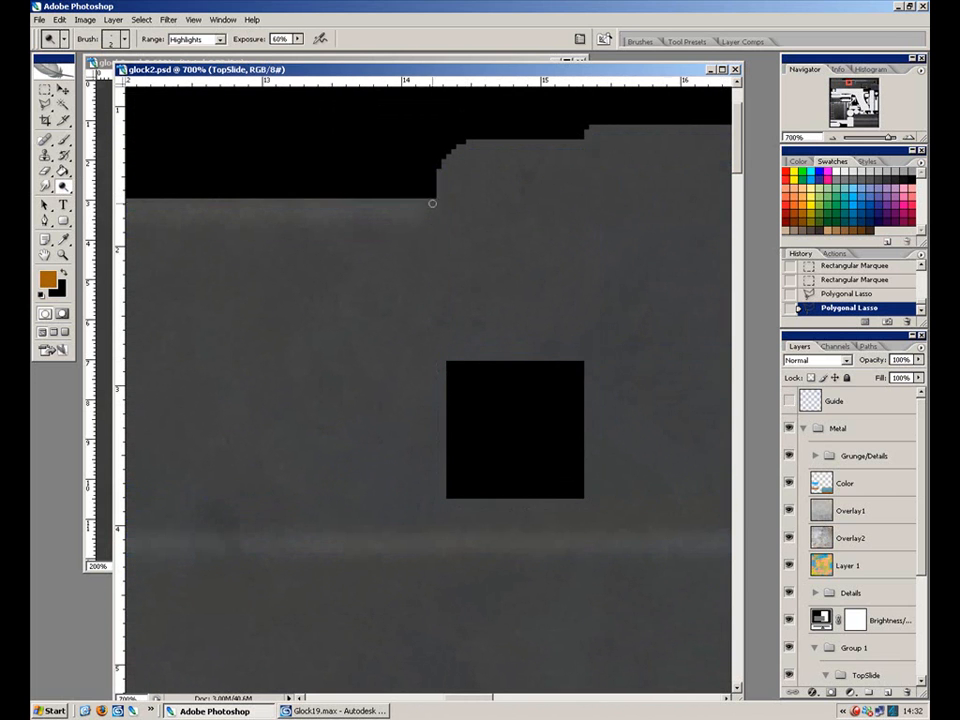
pyautogui.moveTo(427, 205); pyautogui.dragTo(416, 448)
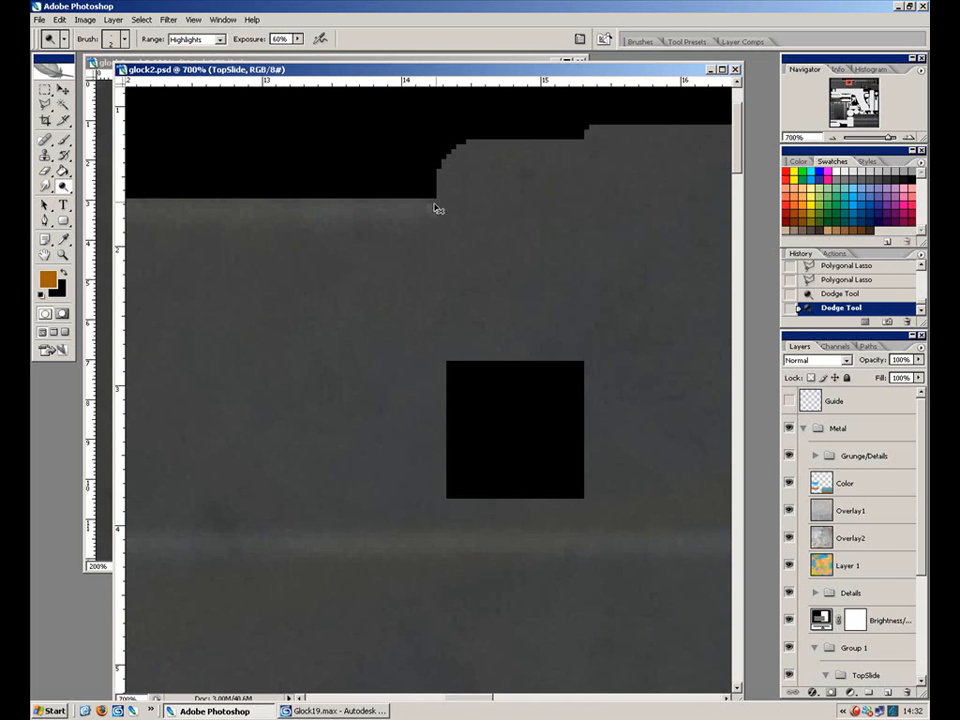
# Try to trim the selection back to the outer side of the vertical wireframe line beside the square opening.
pyautogui.click(787, 402)
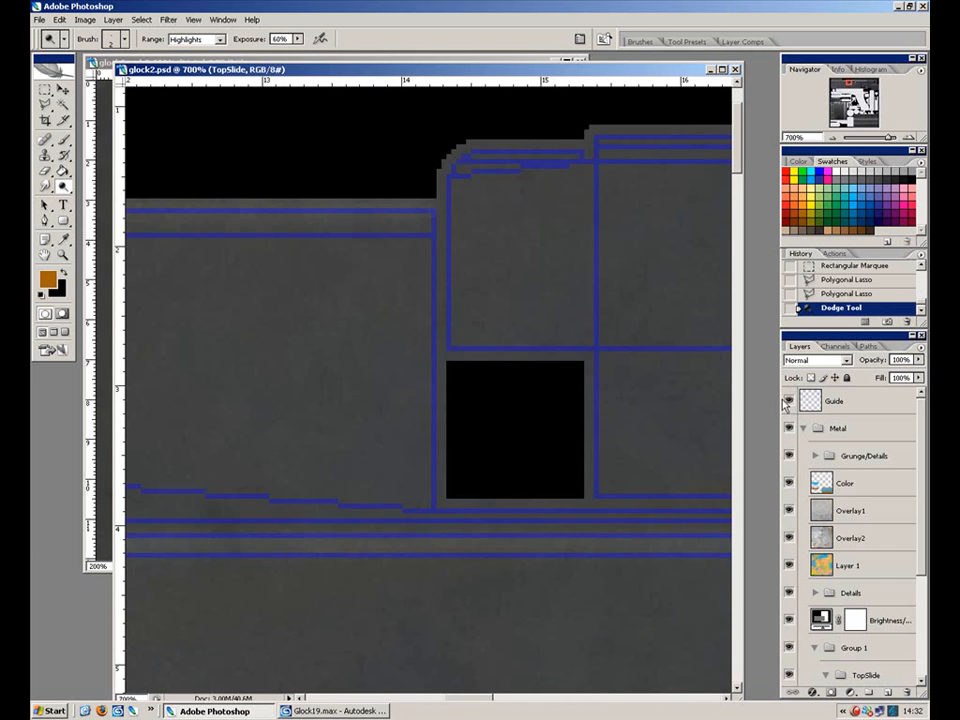
pyautogui.hotkey('ctrl', 'h')
pyautogui.click(45, 90)
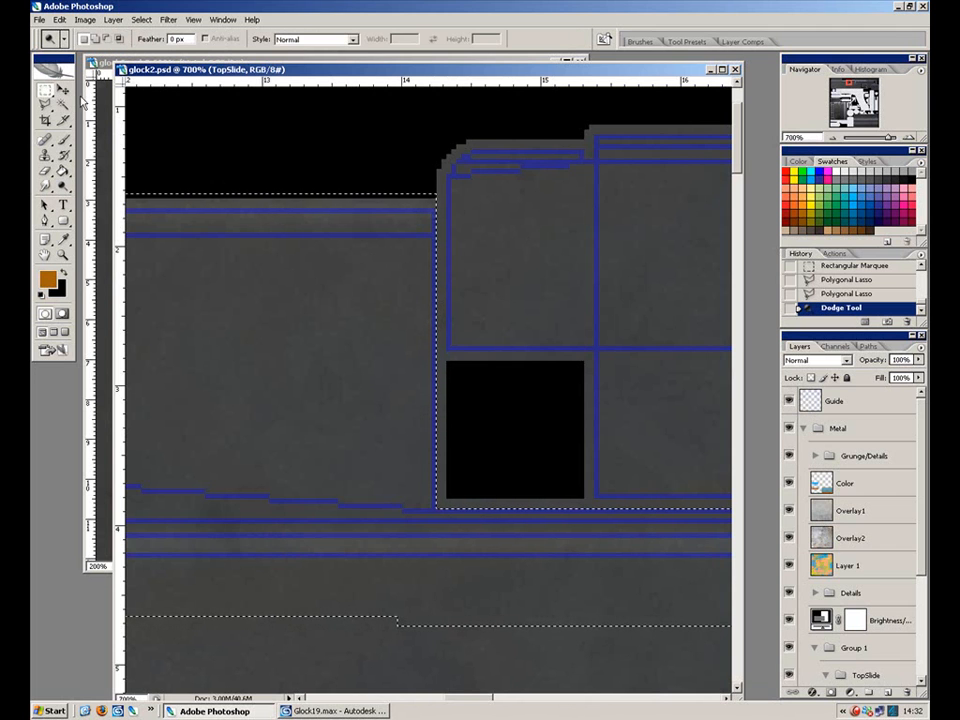
pyautogui.moveTo(490, 145); pyautogui.dragTo(432, 508)
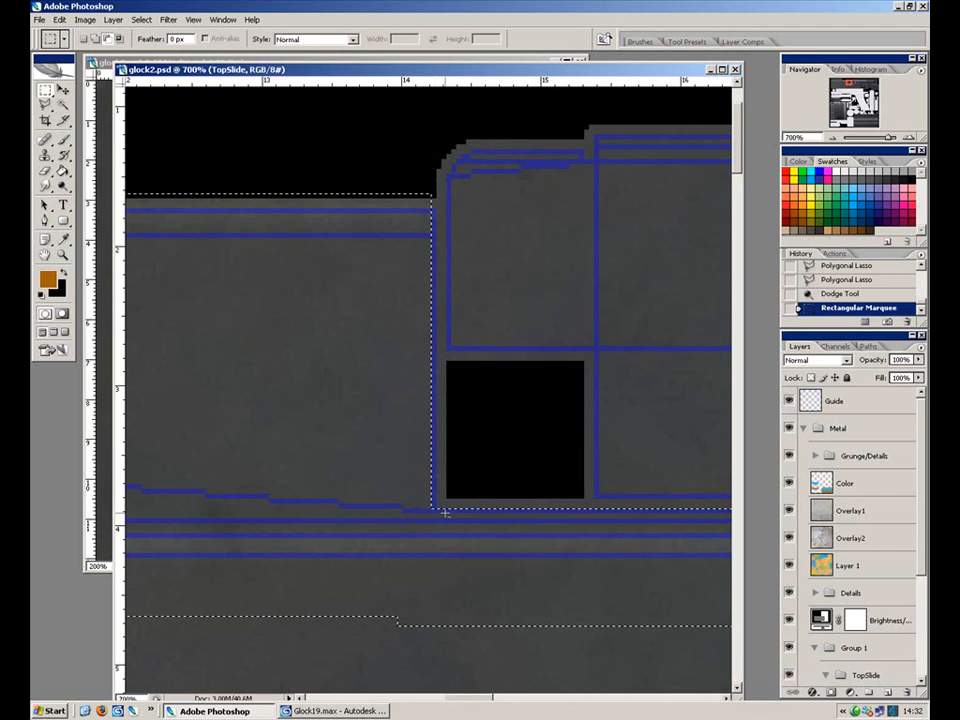
pyautogui.moveTo(628, 444); pyautogui.dragTo(418, 380)
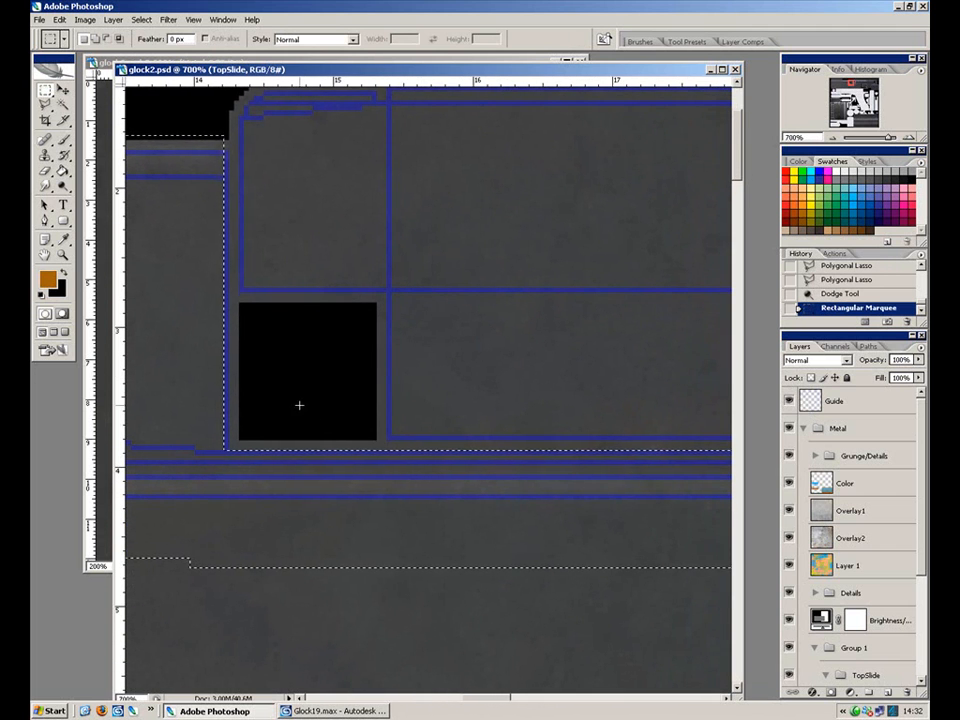
pyautogui.moveTo(619, 396); pyautogui.dragTo(394, 387)
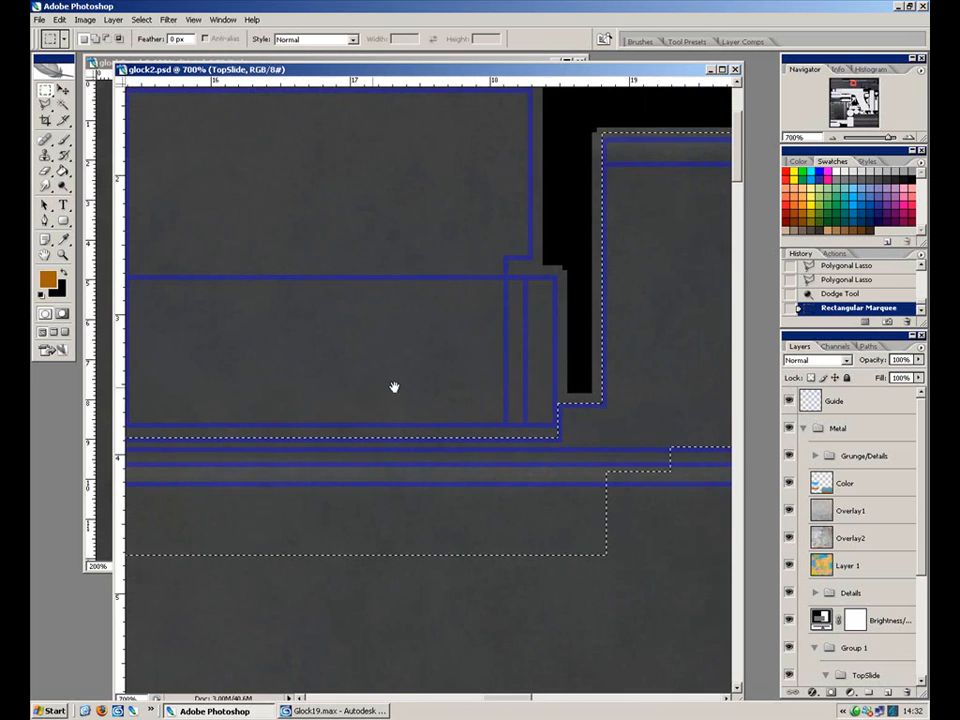
pyautogui.moveTo(521, 333); pyautogui.dragTo(491, 375)
pyautogui.hotkey('ctrl', 'z')
pyautogui.moveTo(243, 298); pyautogui.dragTo(598, 304)
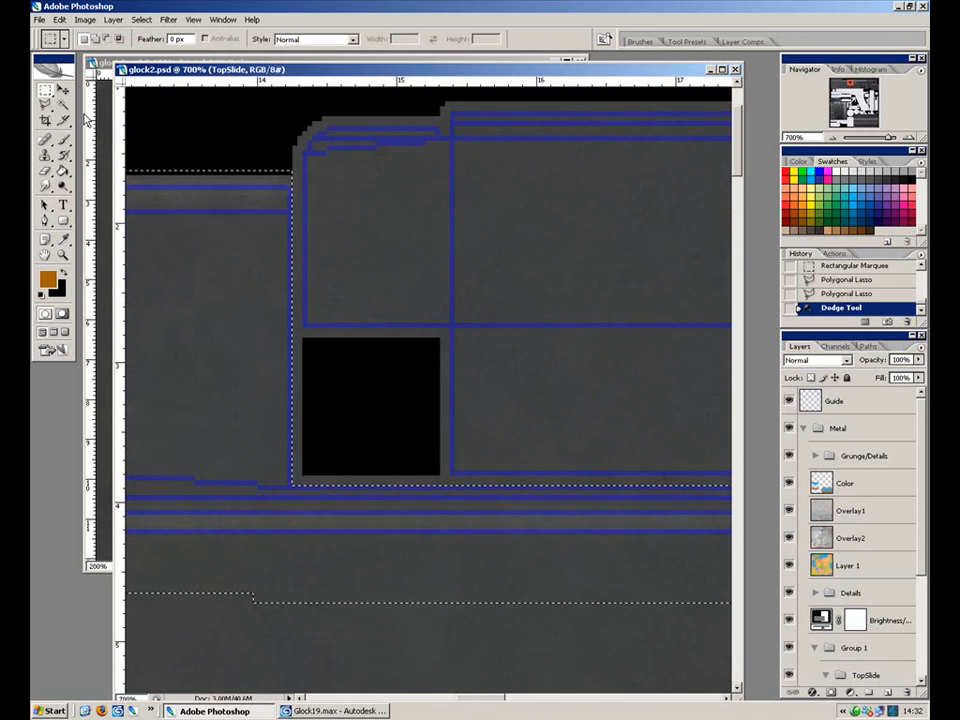
# Dodge highlights at 60% exposure along the vertical edge beside the square opening, with the Guide layer and selection edges hidden.
pyautogui.click(63, 186)
pyautogui.click(789, 401)
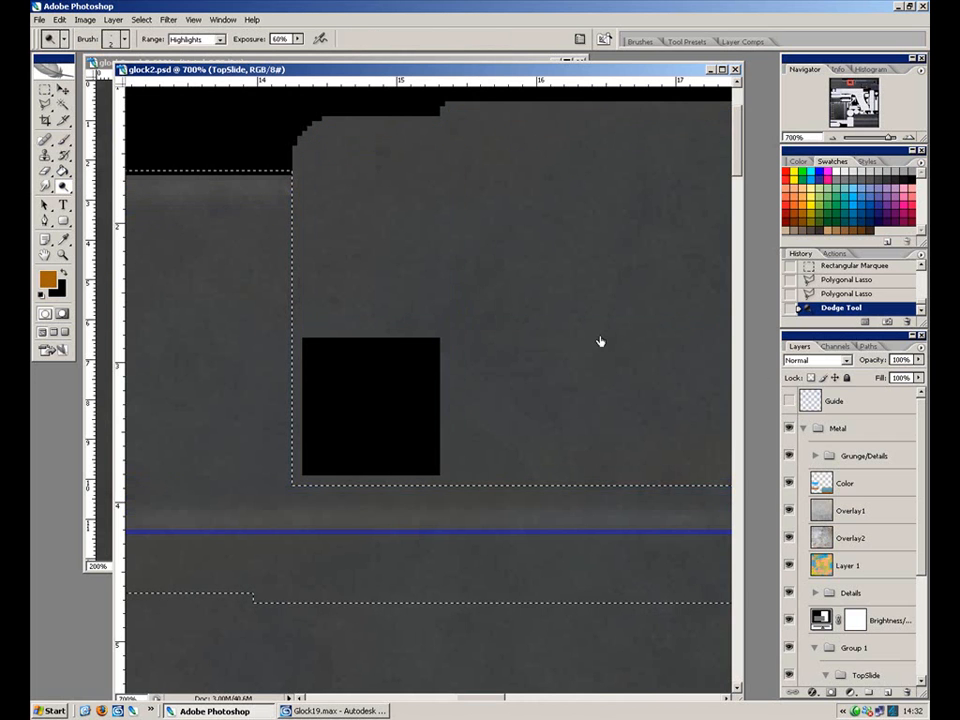
pyautogui.hotkey('ctrl', 'd')
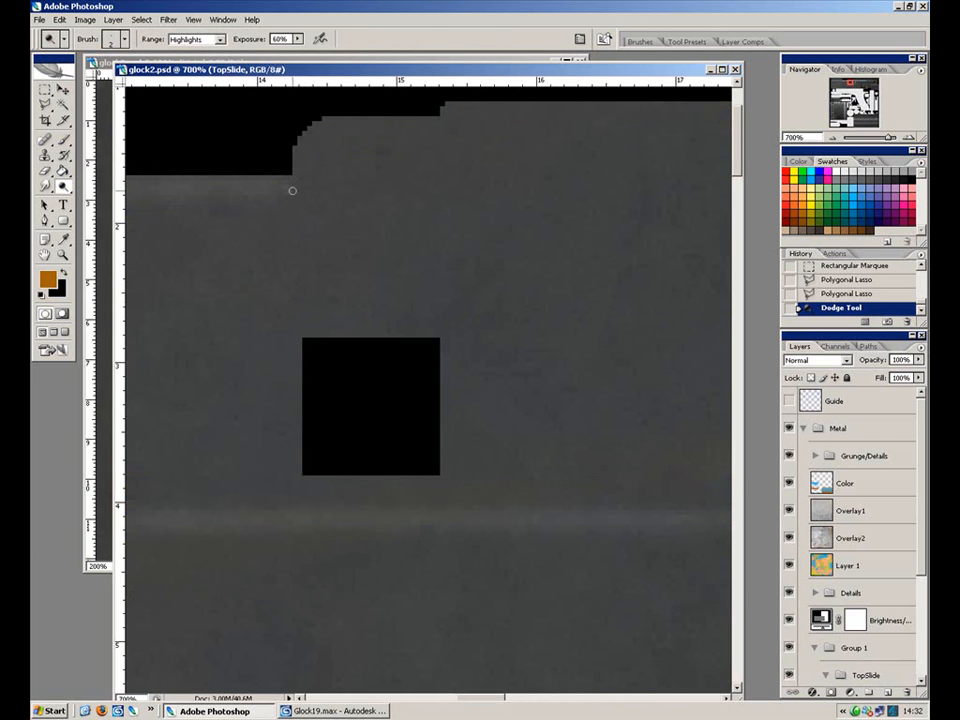
pyautogui.moveTo(299, 484); pyautogui.dragTo(310, 454)
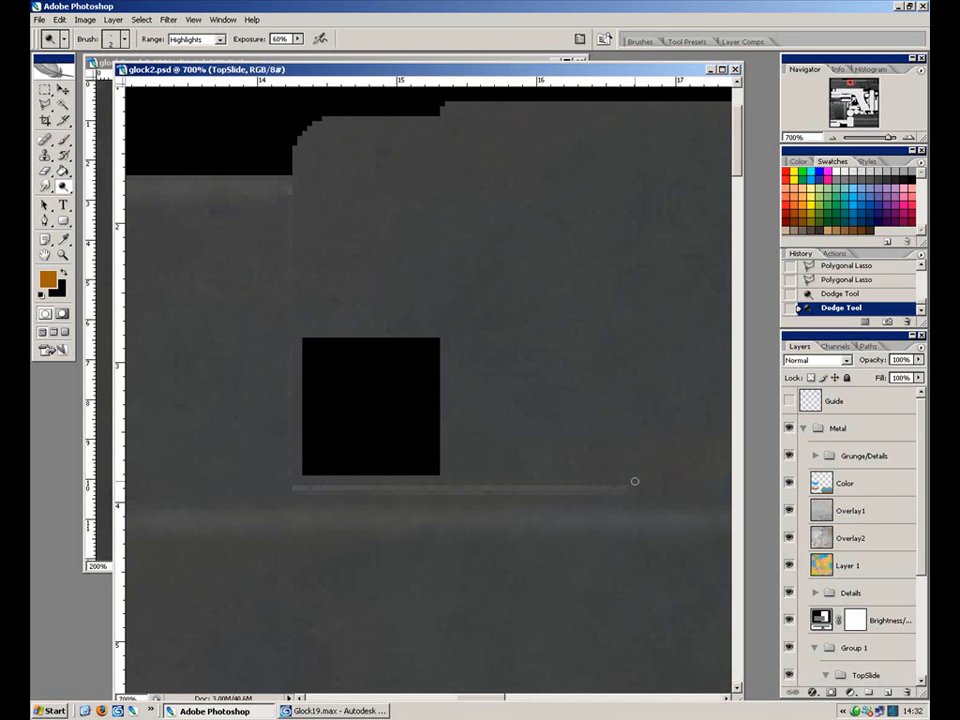
# Try dodging highlights at 40% exposure along the long horizontal edge from the square opening to the narrow notch.
pyautogui.moveTo(438, 436); pyautogui.dragTo(340, 408)
pyautogui.moveTo(433, 446); pyautogui.dragTo(596, 437)
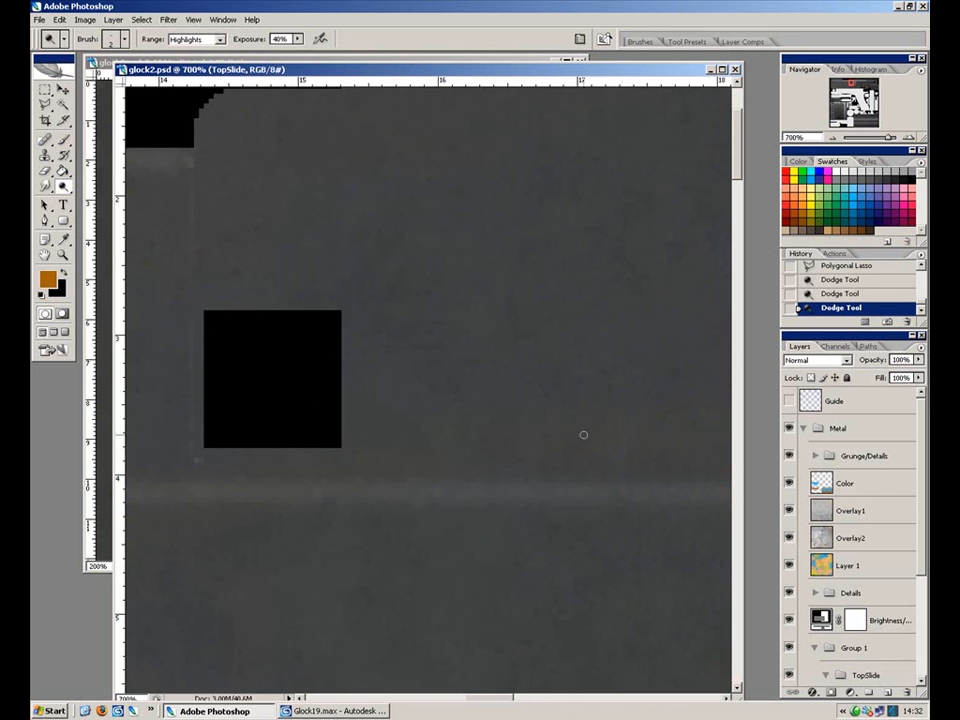
pyautogui.moveTo(289, 455); pyautogui.dragTo(754, 464)
pyautogui.moveTo(615, 390)
pyautogui.mouseDown()
pyautogui.moveTo(498, 381)
pyautogui.moveTo(252, 384)
pyautogui.mouseUp()
pyautogui.click(789, 400)
pyautogui.click(789, 402)
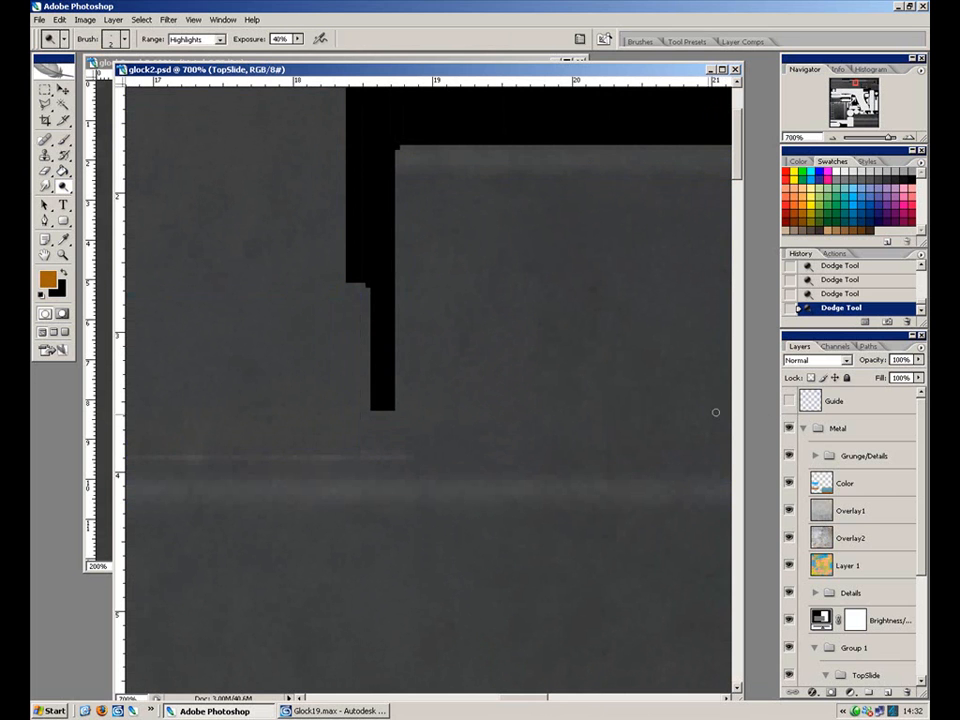
pyautogui.hotkey('ctrl', 'z')
# Show the selection edges and dodge highlights at 40% exposure along the stepped notch, the long horizontal edge and the square opening's corner.
pyautogui.hotkey('ctrl', 'h')
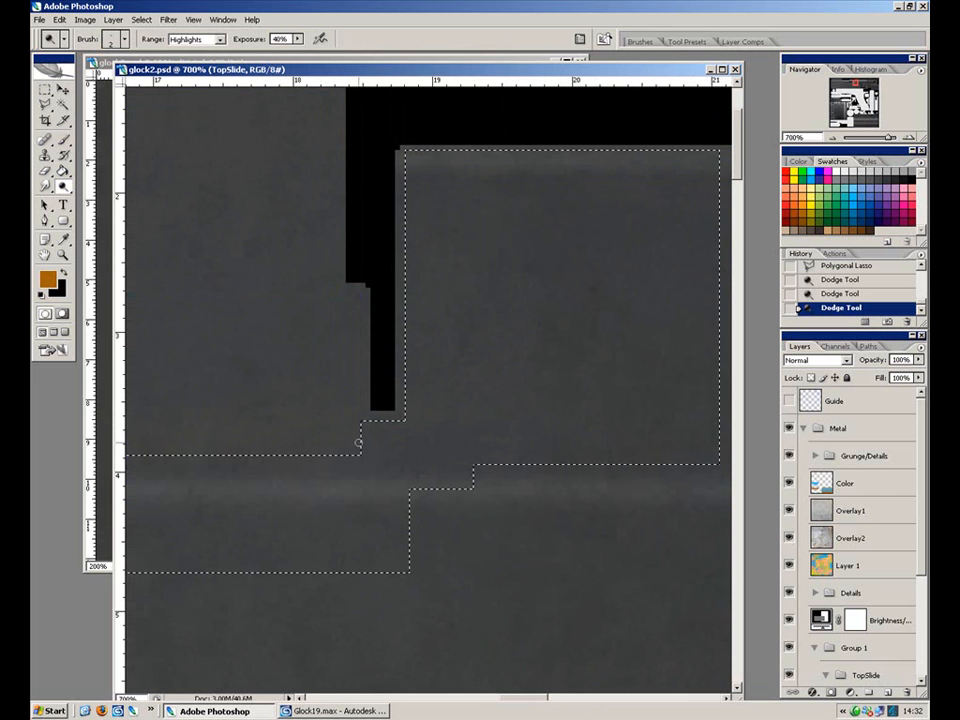
pyautogui.moveTo(360, 454); pyautogui.dragTo(363, 404)
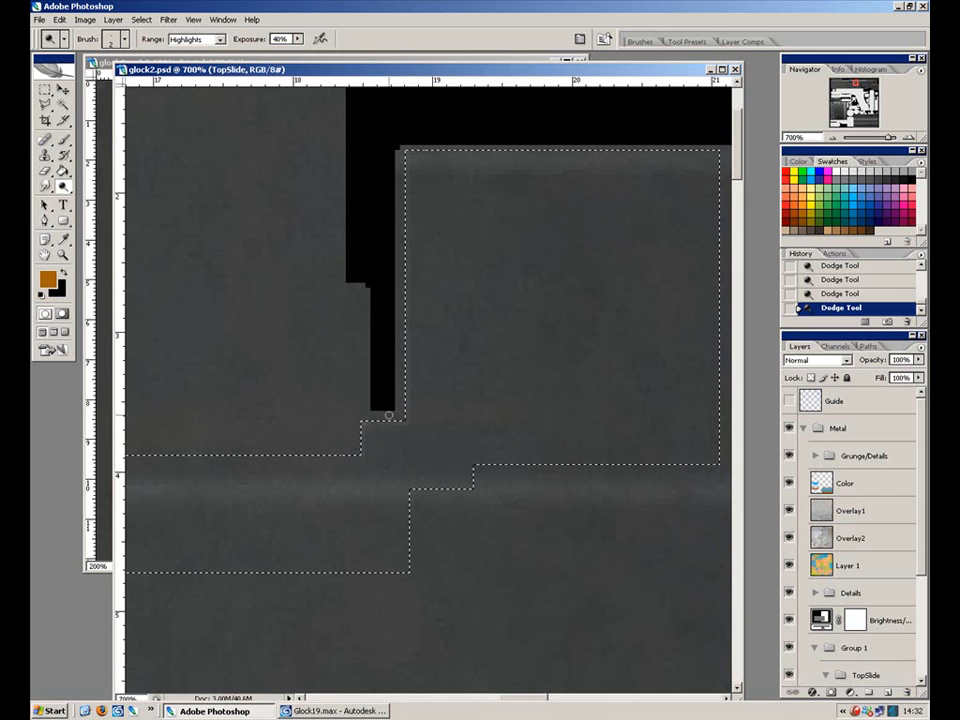
pyautogui.scroll(1, 389, 413)
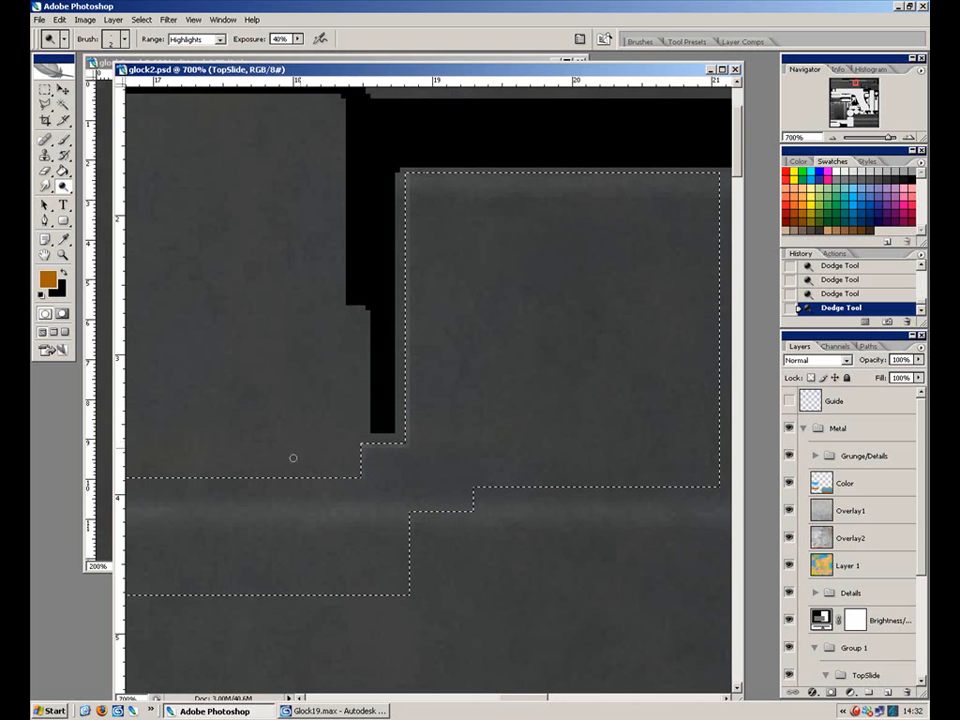
pyautogui.moveTo(390, 439); pyautogui.dragTo(648, 394)
pyautogui.moveTo(363, 369); pyautogui.dragTo(594, 345)
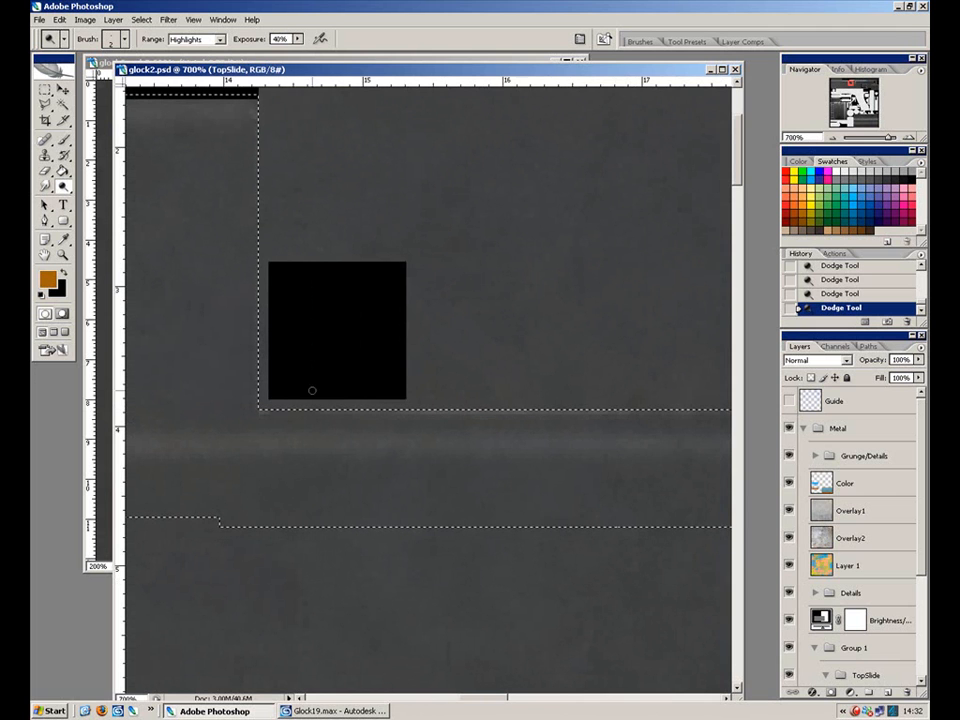
pyautogui.moveTo(254, 394); pyautogui.dragTo(283, 481)
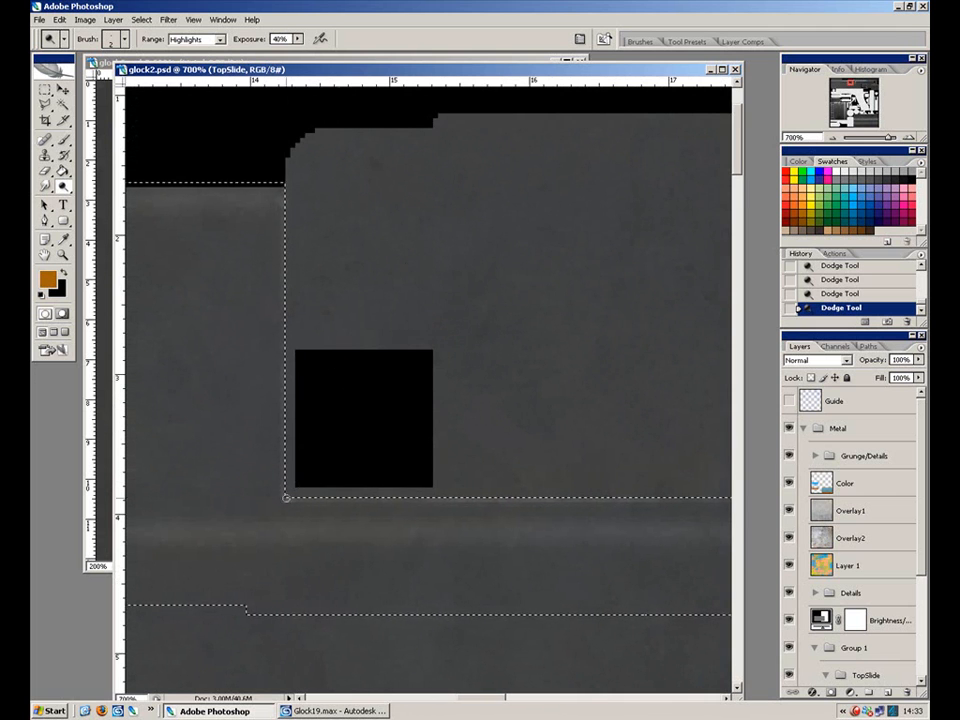
# Hide the selection edges and dodge highlights at 60% exposure along the square opening's surround, the long horizontal edge and the stepped notch.
pyautogui.hotkey('ctrl', 'h')
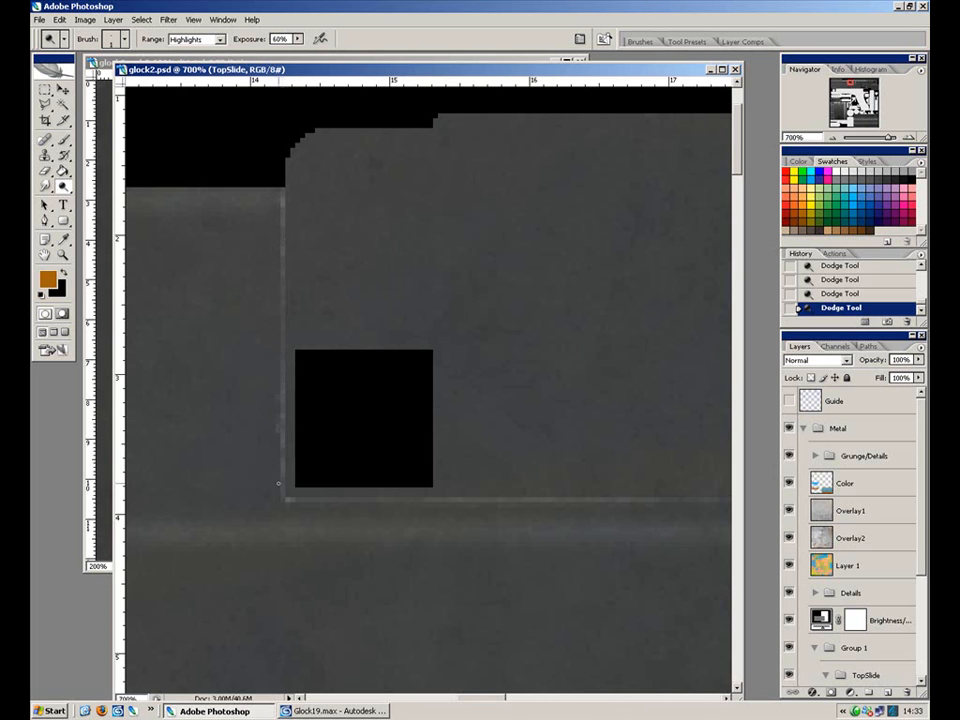
pyautogui.moveTo(508, 508); pyautogui.dragTo(419, 443)
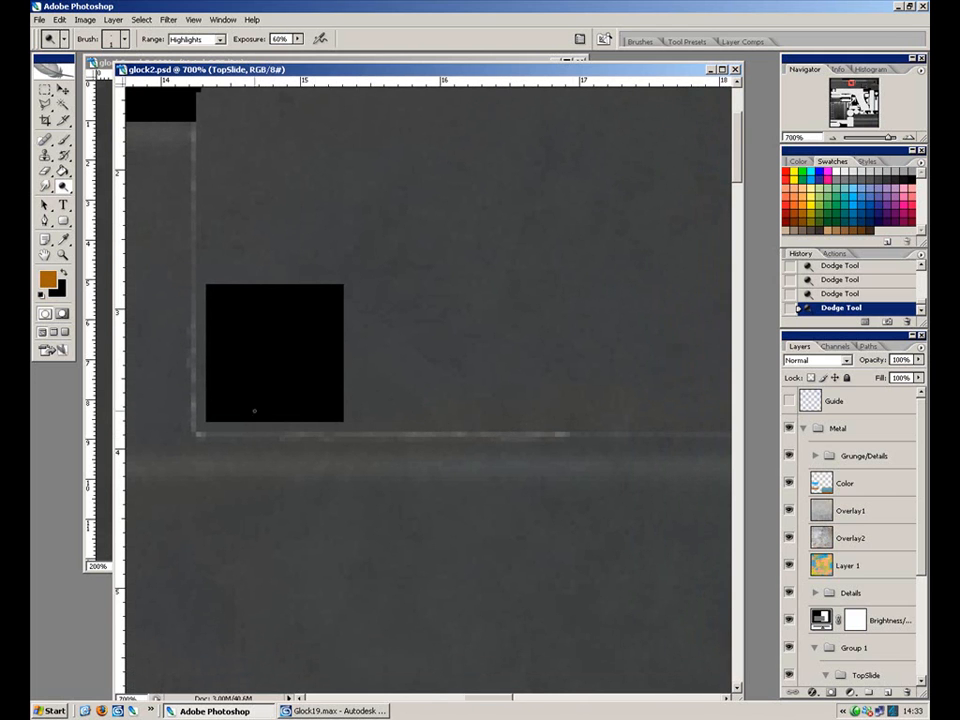
pyautogui.moveTo(591, 408); pyautogui.dragTo(282, 381)
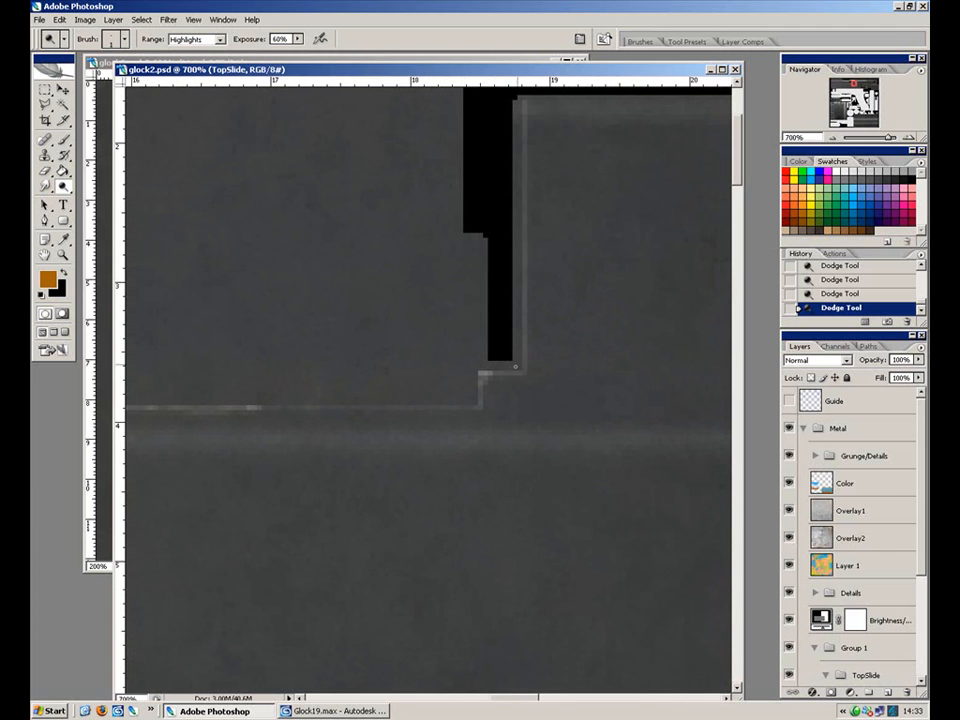
pyautogui.moveTo(333, 406)
pyautogui.mouseDown()
pyautogui.moveTo(454, 403)
pyautogui.moveTo(381, 408)
pyautogui.mouseUp()
pyautogui.moveTo(447, 317); pyautogui.dragTo(391, 414)
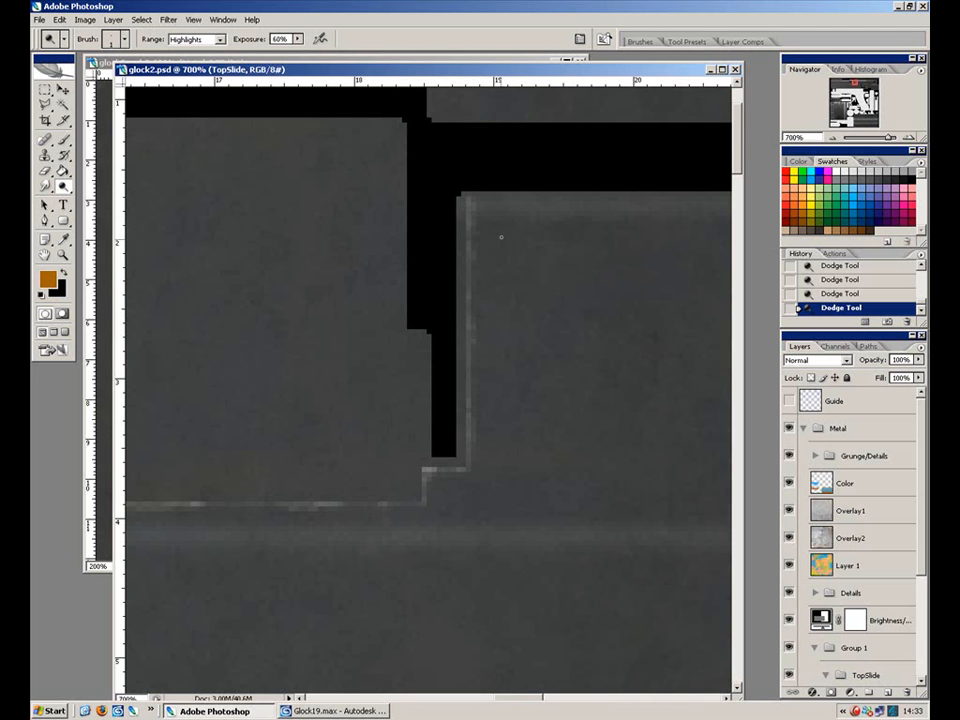
# Examine the dodged edges across the whole slide texture at 100% zoom, and the slide's far end at 200%.
pyautogui.hotkey('ctrl', '-')
pyautogui.hotkey('ctrl', '-')
pyautogui.hotkey('ctrl', '-')
pyautogui.hotkey('ctrl', '-')
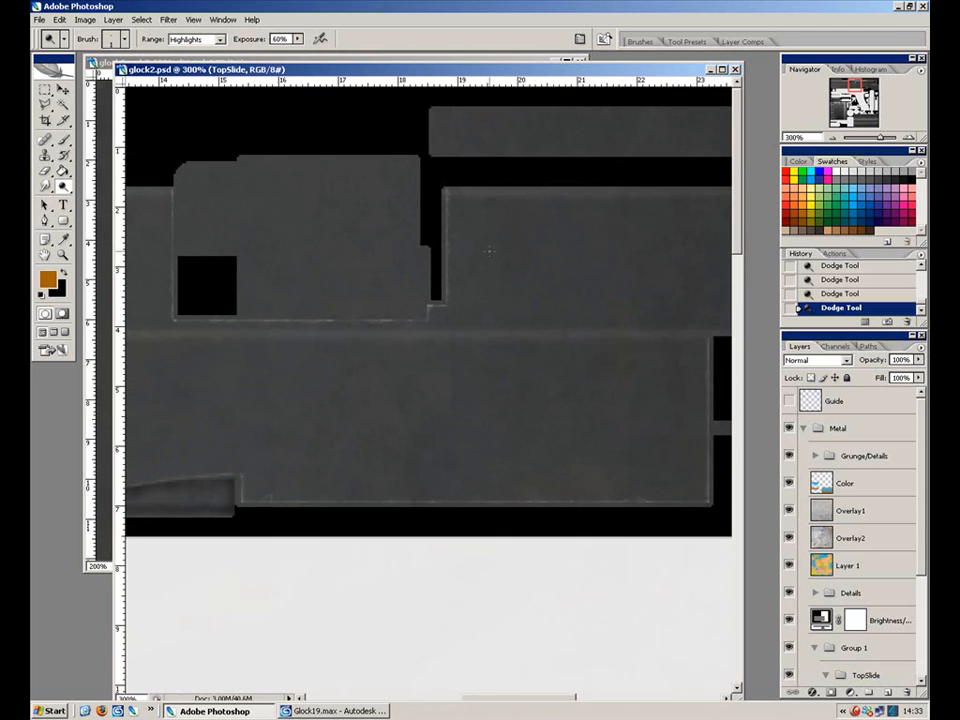
pyautogui.hotkey('ctrl', '-')
pyautogui.hotkey('ctrl', '-')
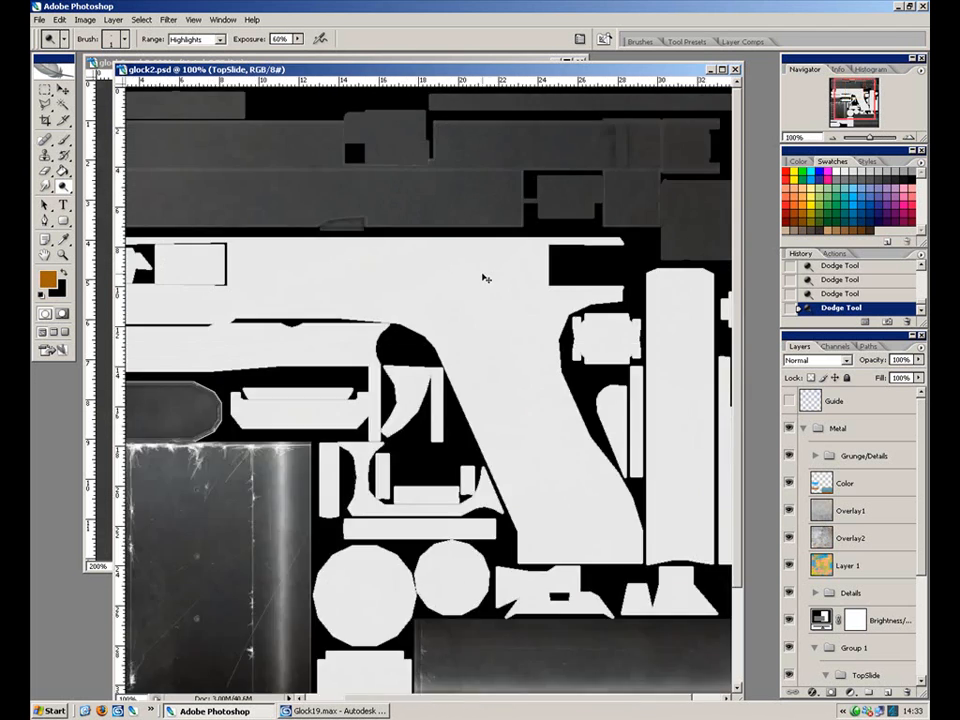
pyautogui.press('space')
pyautogui.moveTo(465, 304)
pyautogui.mouseDown()
pyautogui.moveTo(452, 392)
pyautogui.moveTo(604, 381)
pyautogui.mouseUp()
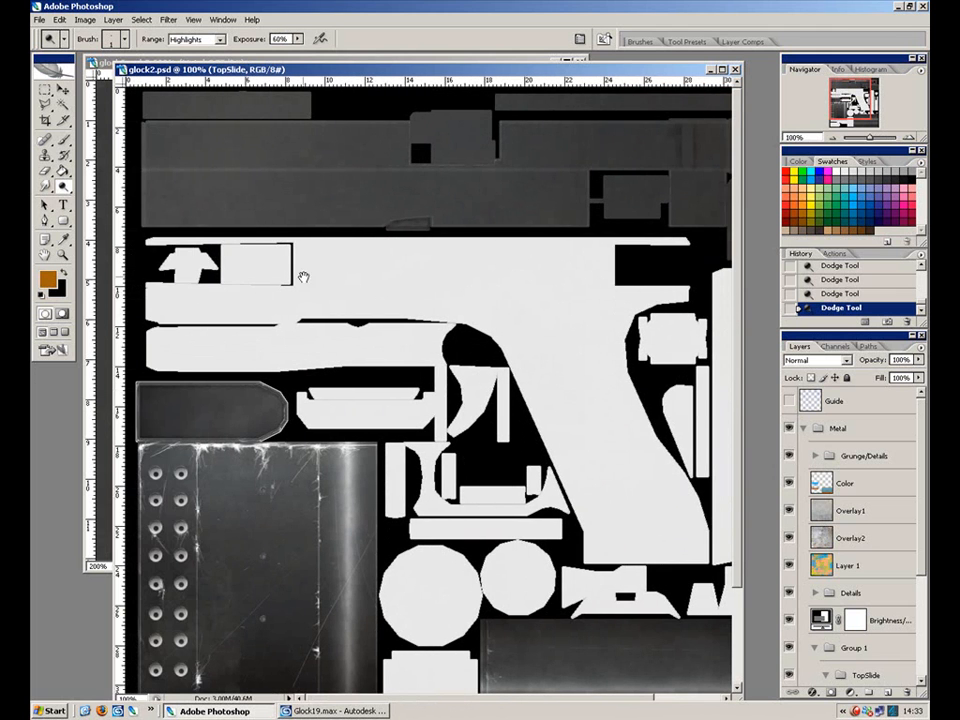
pyautogui.hotkey('ctrl', '+')
pyautogui.press('space')
pyautogui.moveTo(258, 328); pyautogui.dragTo(564, 587)
pyautogui.moveTo(352, 252); pyautogui.dragTo(349, 502)
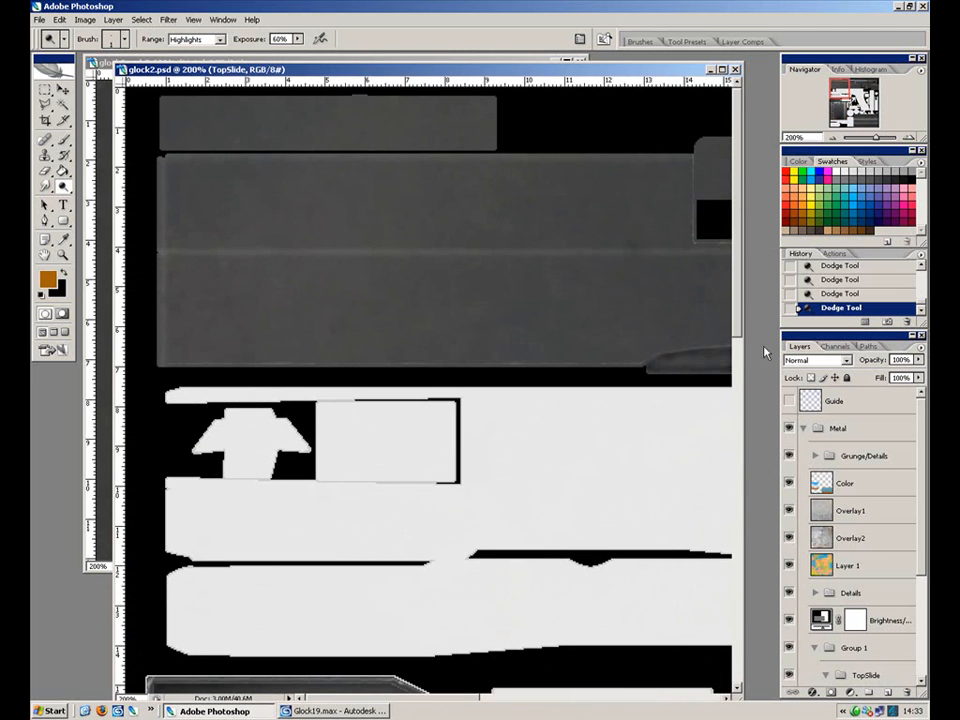
# Locate the stepped panel near the slide's end with the Guide layer, hide the guide and bring up the selection around the panel.
pyautogui.click(788, 401)
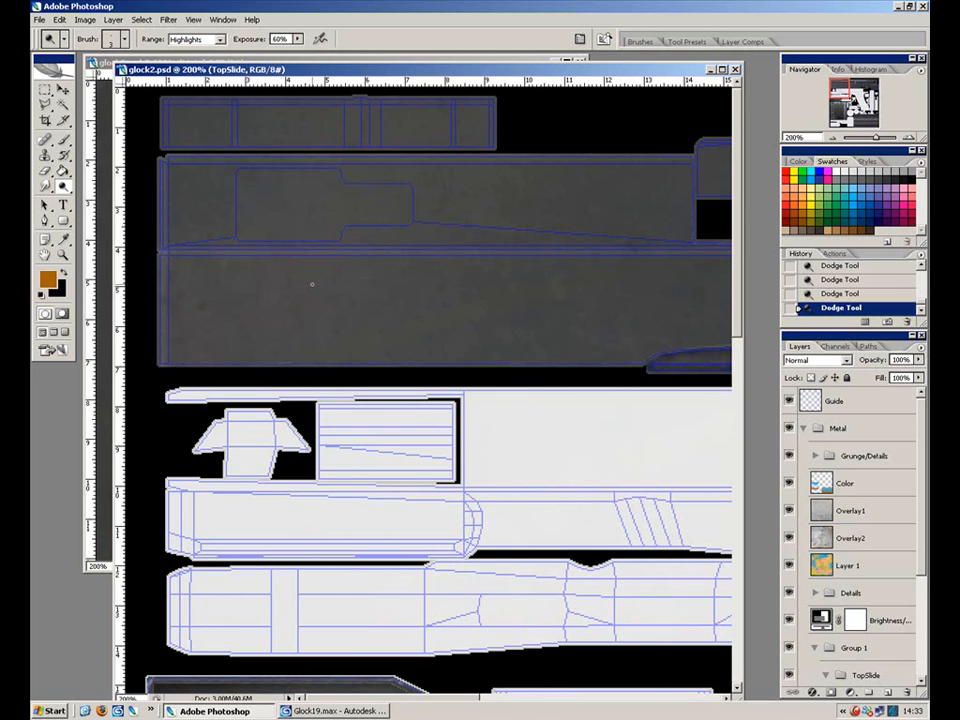
pyautogui.hotkey('ctrl', '+')
pyautogui.hotkey('ctrl', '+')
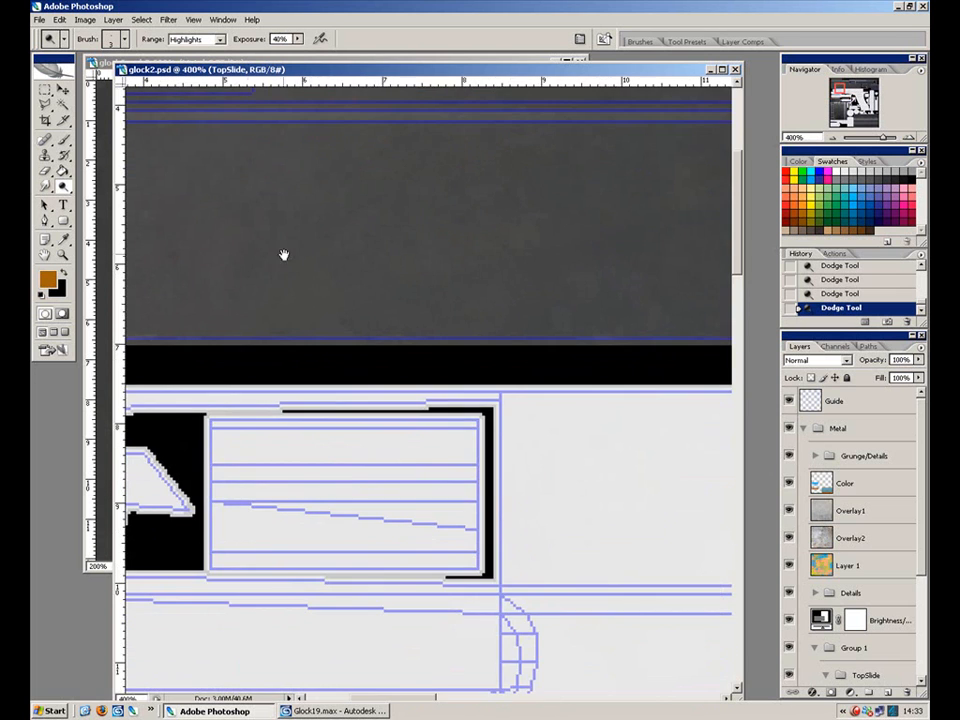
pyautogui.moveTo(294, 261); pyautogui.dragTo(668, 596)
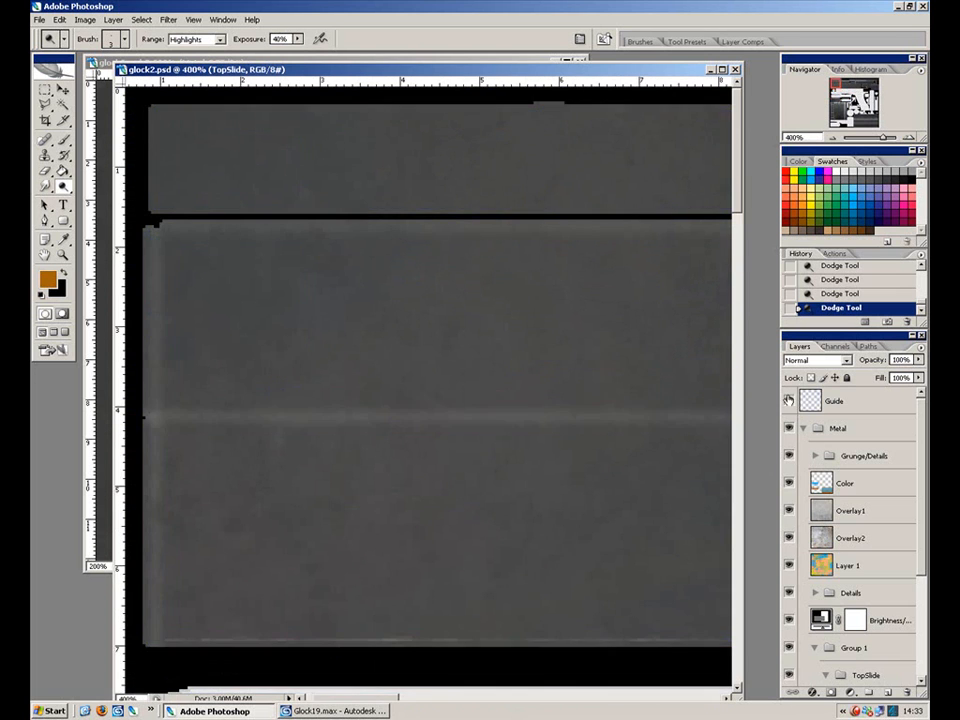
pyautogui.moveTo(343, 294); pyautogui.dragTo(387, 333)
pyautogui.hotkey('ctrl', '+')
pyautogui.hotkey('ctrl', '+')
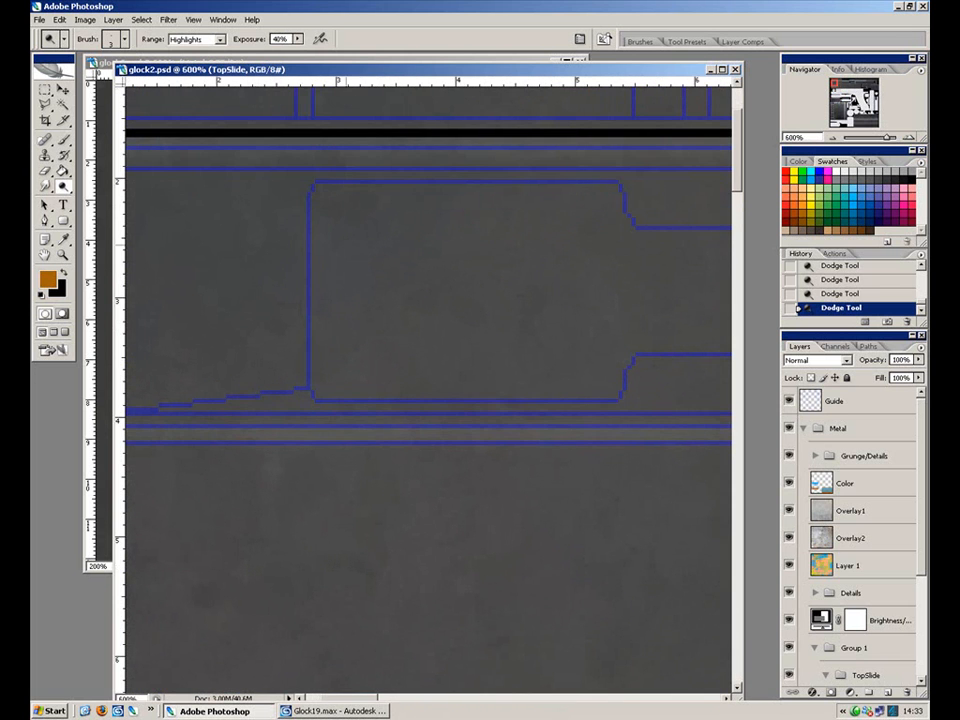
pyautogui.click(789, 400)
pyautogui.moveTo(343, 269); pyautogui.dragTo(378, 392)
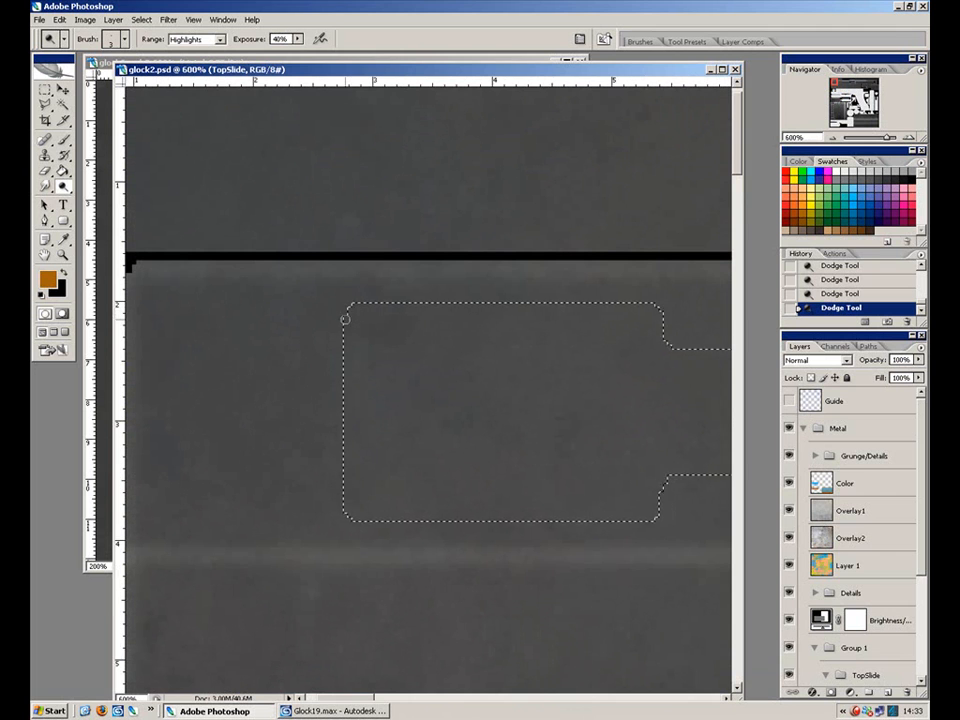
# Try dodging highlights inside the stepped panel's vertical edge, undo it, and invert the selection to the panel's surroundings.
pyautogui.moveTo(344, 318); pyautogui.dragTo(347, 497)
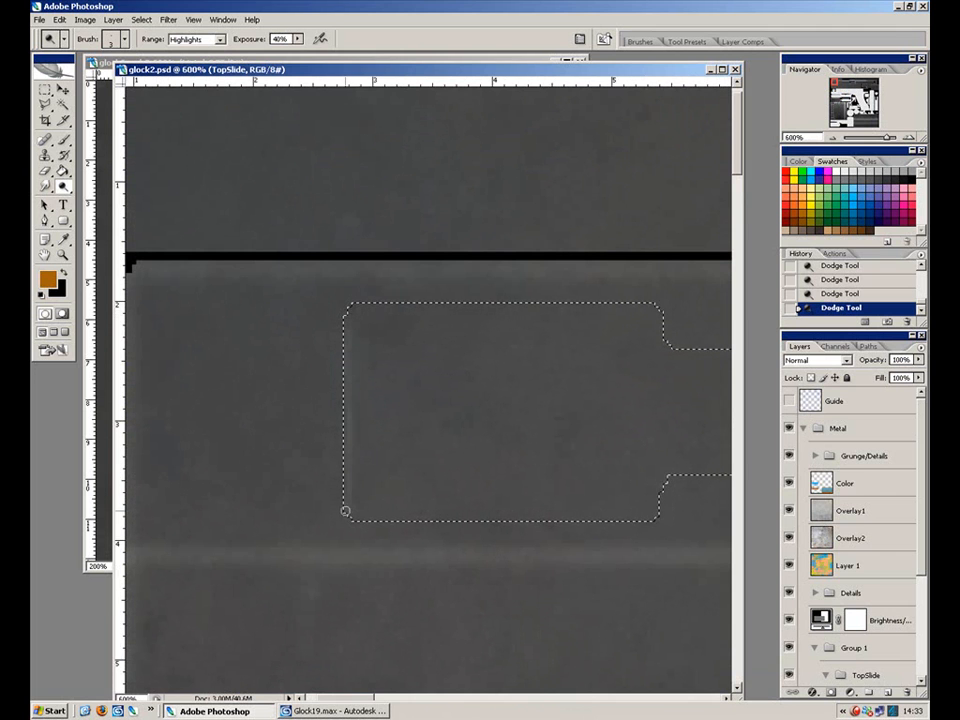
pyautogui.hotkey('ctrl', 'z')
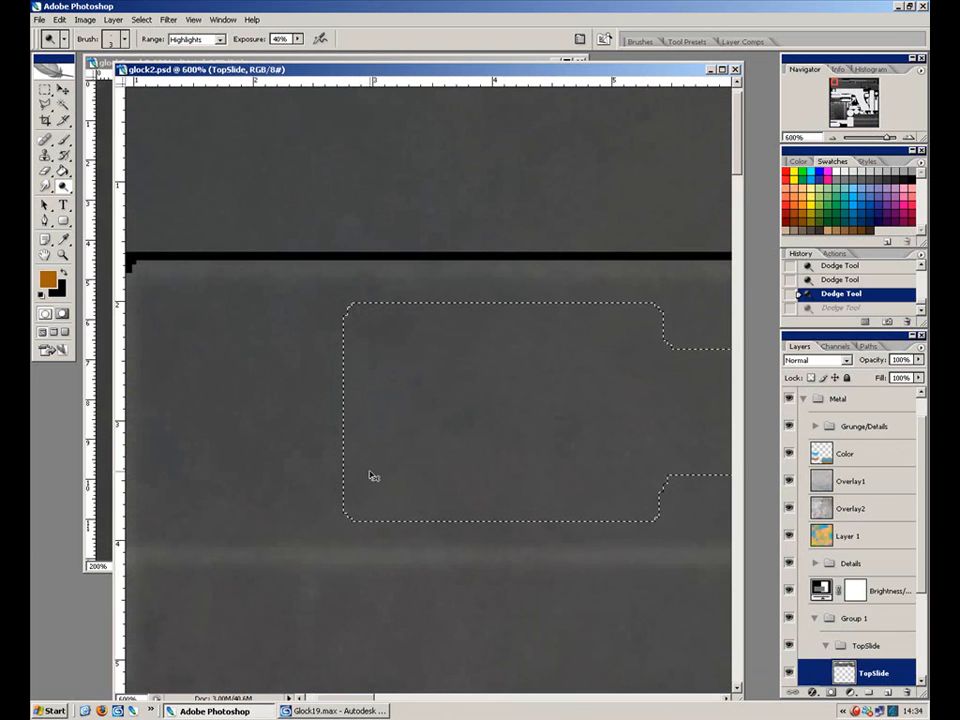
pyautogui.hotkey('ctrl', 'shift', 'i')
pyautogui.hotkey('ctrl', 'h')
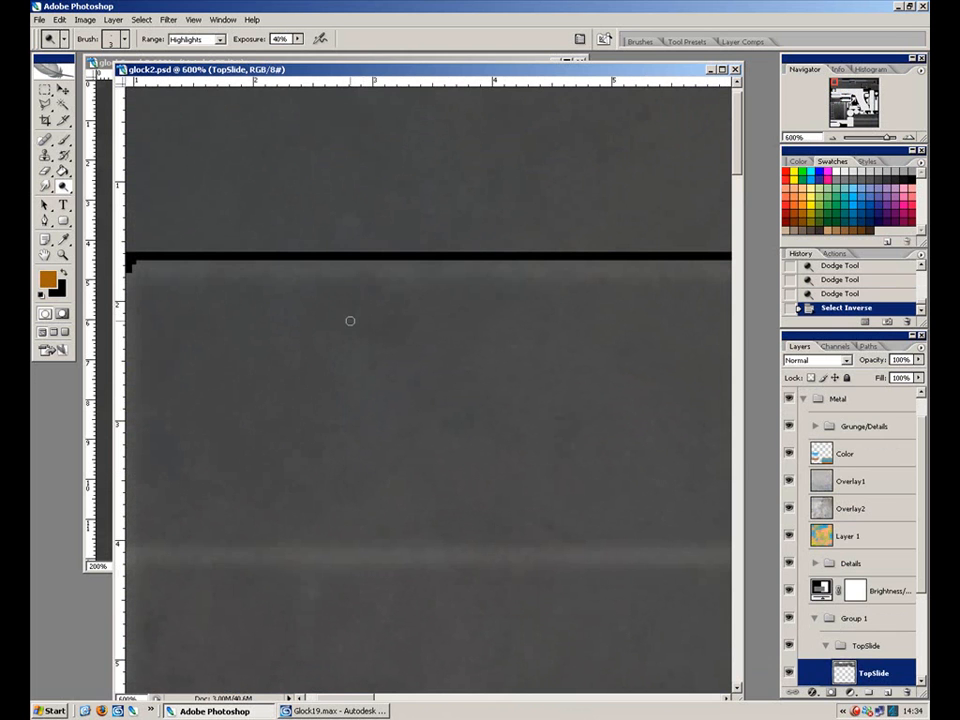
pyautogui.hotkey('ctrl', 'h')
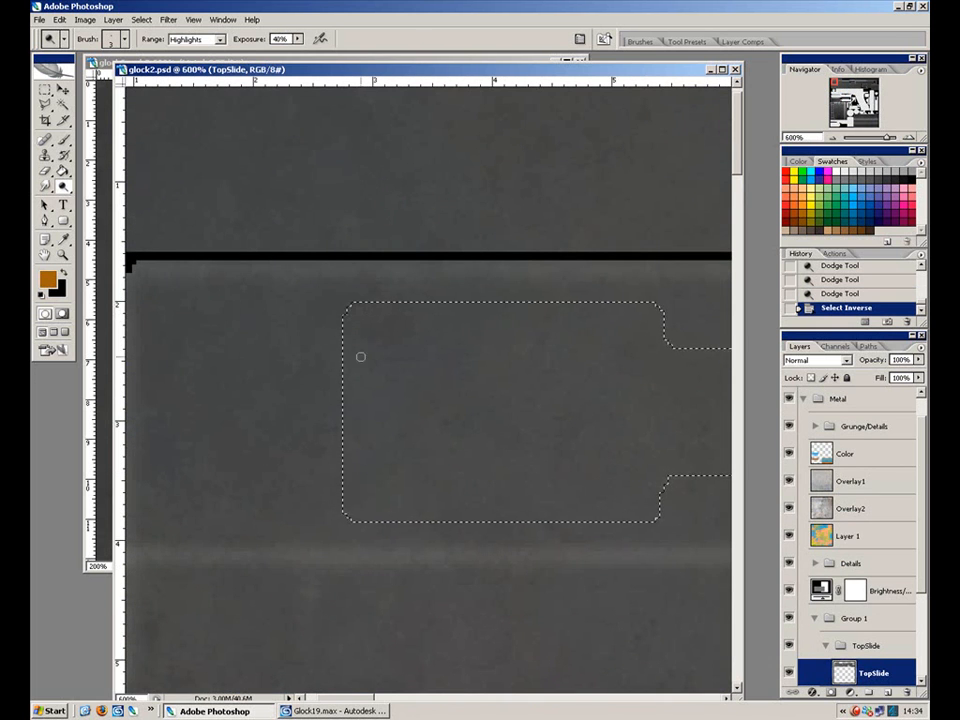
# Dodge highlights at 40% exposure along the outside of the stepped panel's outline, including its rounded corners and steps.
pyautogui.moveTo(343, 316); pyautogui.dragTo(343, 509)
pyautogui.click(353, 518)
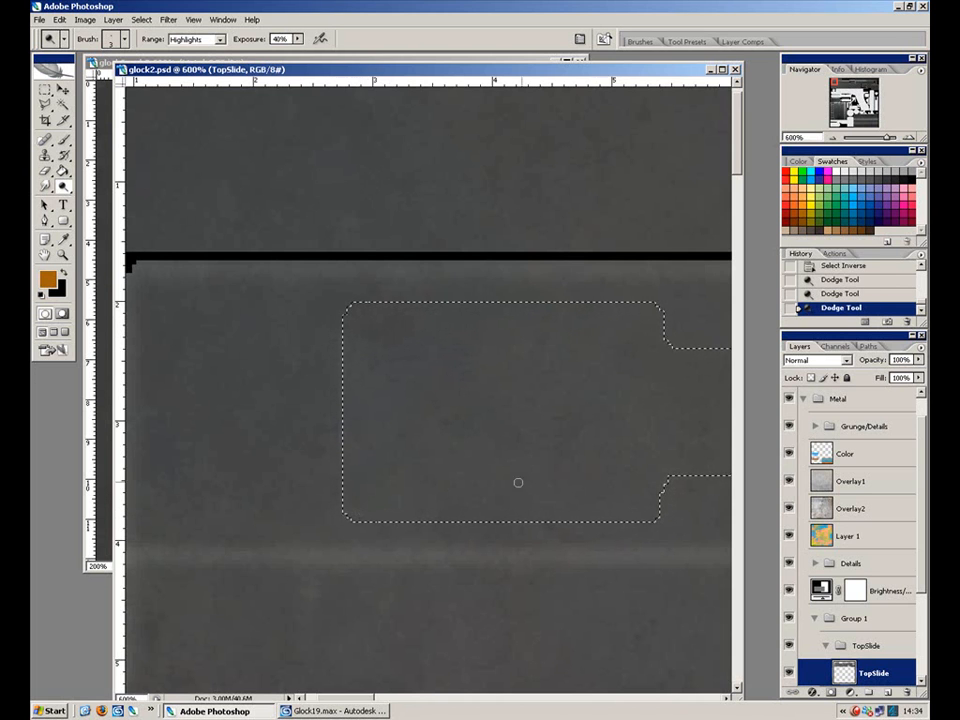
pyautogui.moveTo(649, 515); pyautogui.dragTo(533, 516)
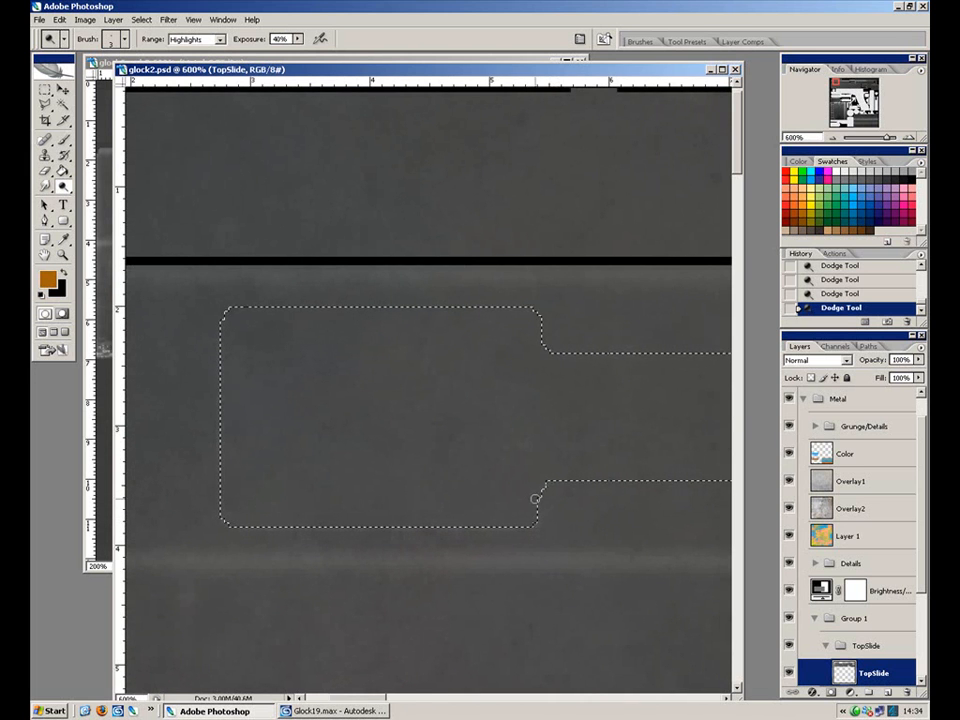
pyautogui.moveTo(604, 459); pyautogui.dragTo(290, 462)
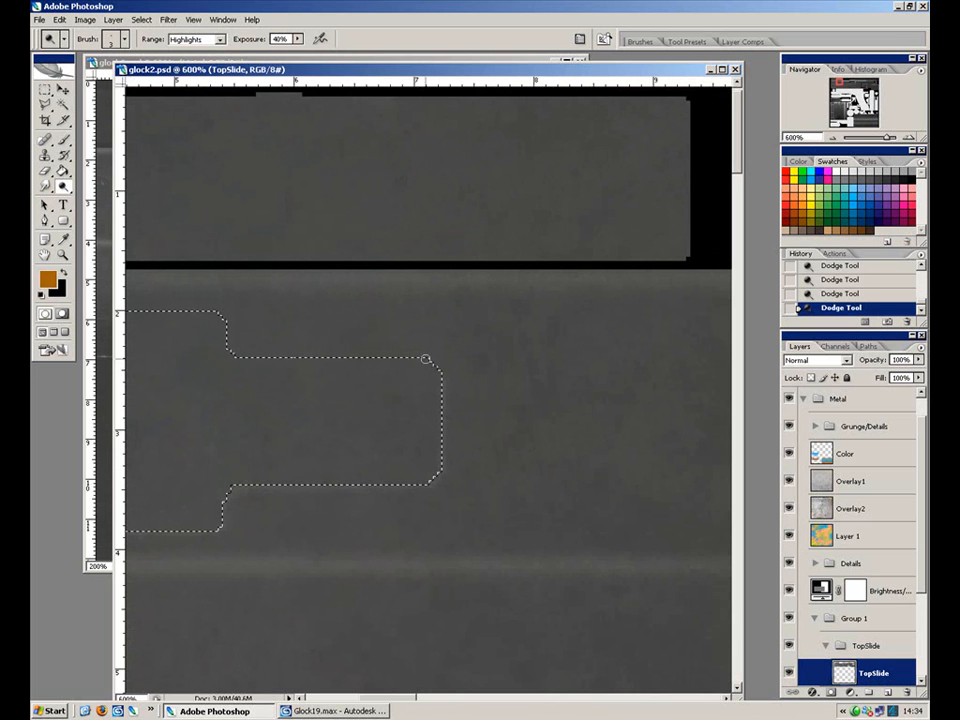
pyautogui.moveTo(240, 357); pyautogui.dragTo(480, 357)
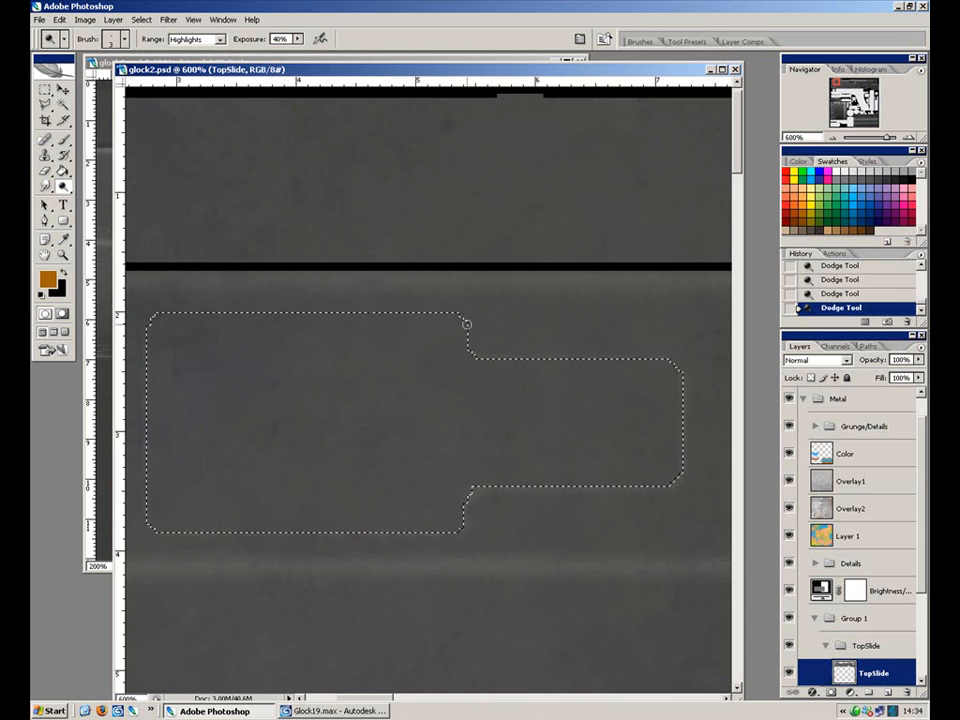
pyautogui.moveTo(372, 352); pyautogui.dragTo(626, 343)
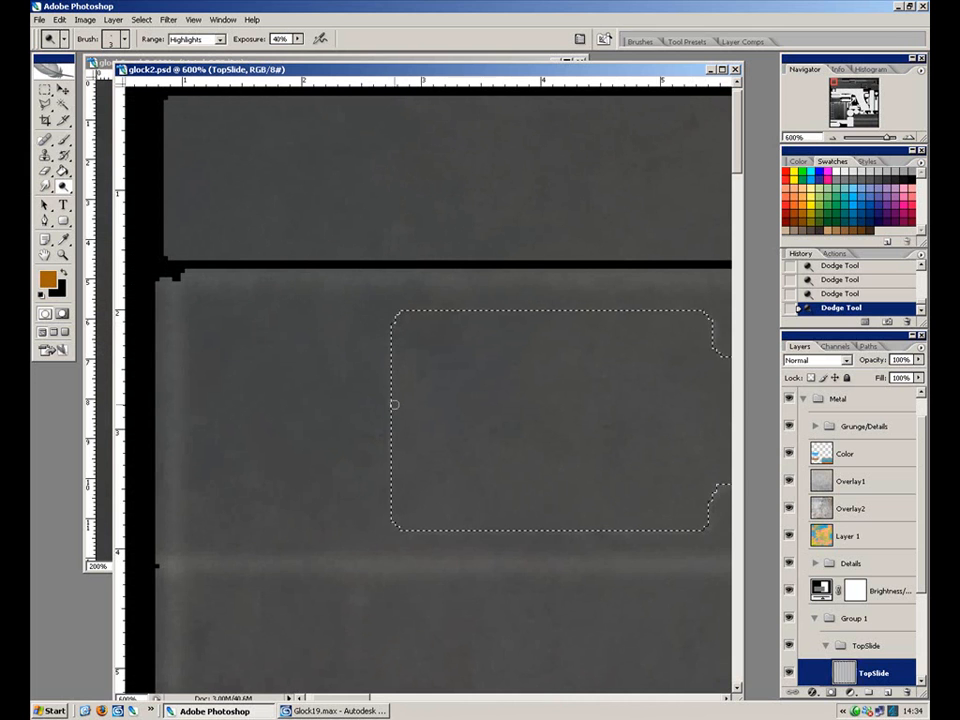
# Hide the selection edges and strengthen highlights along the stepped panel's outline with a smaller Dodge brush, raising the exposure to 60%.
pyautogui.hotkey('ctrl', 'h')
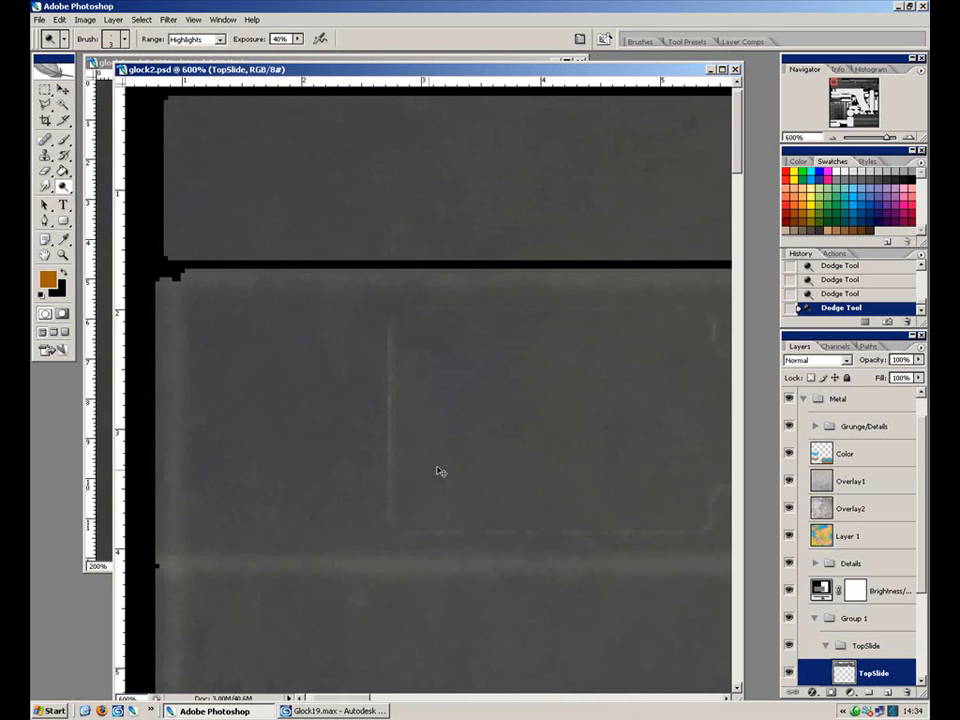
pyautogui.moveTo(461, 489)
pyautogui.mouseDown()
pyautogui.moveTo(291, 500)
pyautogui.moveTo(259, 516)
pyautogui.moveTo(344, 505)
pyautogui.mouseUp()
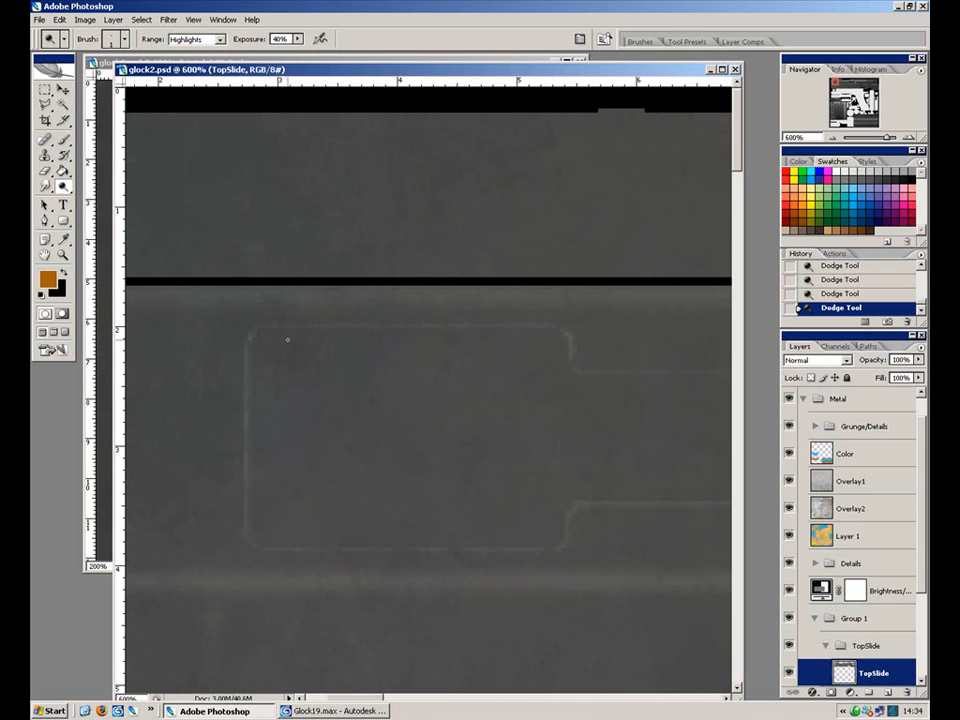
pyautogui.rightClick(279, 337)
pyautogui.press('Escape')
pyautogui.moveTo(598, 523); pyautogui.dragTo(366, 518)
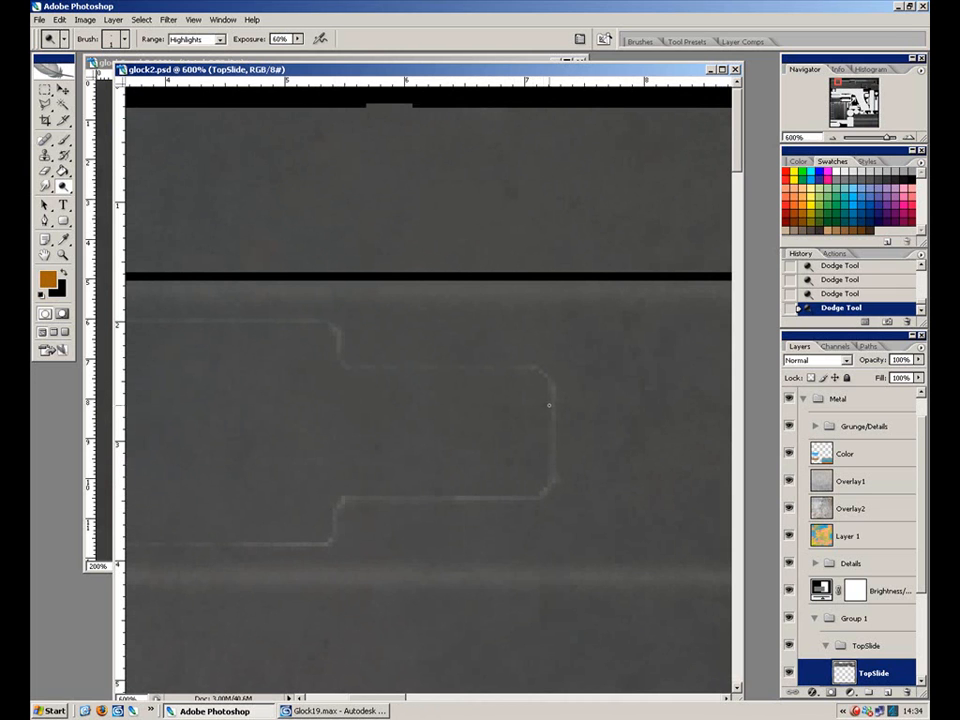
pyautogui.moveTo(338, 413); pyautogui.dragTo(411, 419)
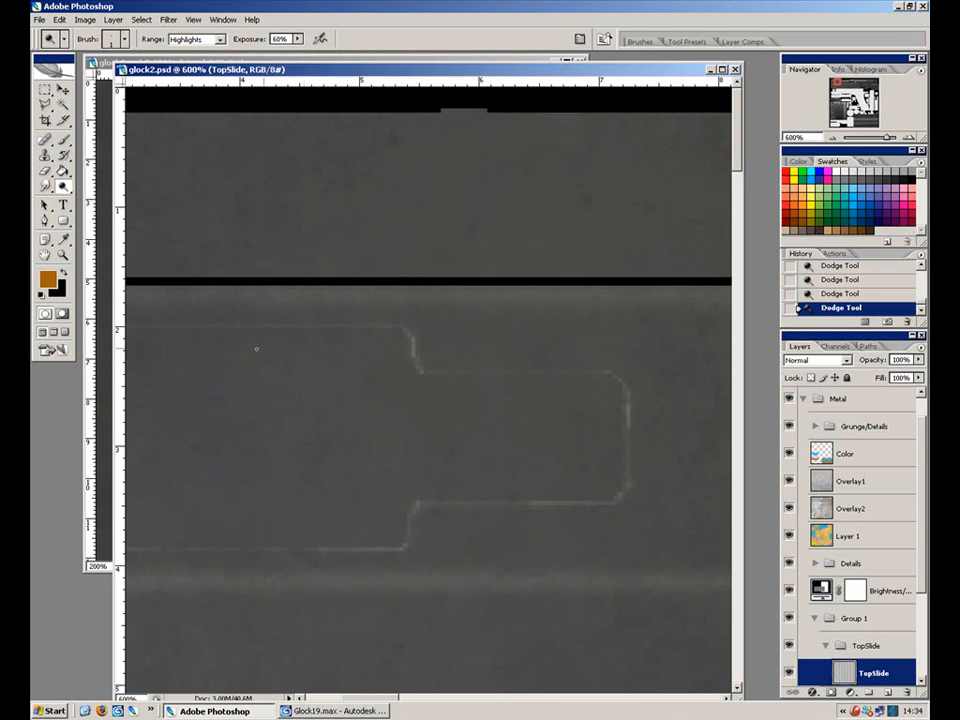
pyautogui.moveTo(227, 352); pyautogui.dragTo(377, 339)
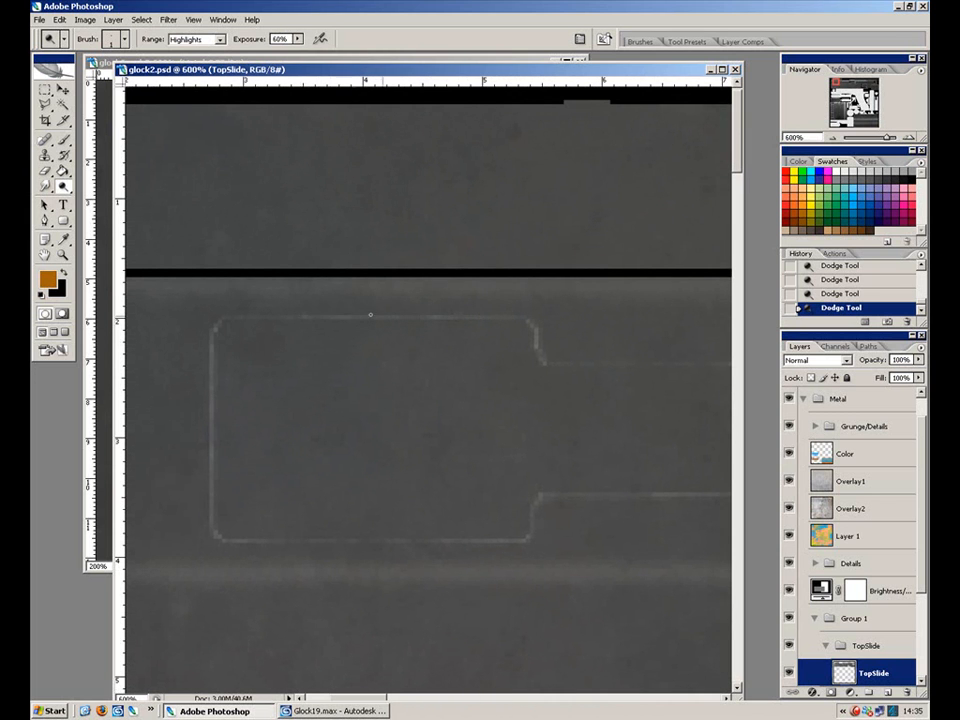
pyautogui.moveTo(649, 364); pyautogui.dragTo(455, 357)
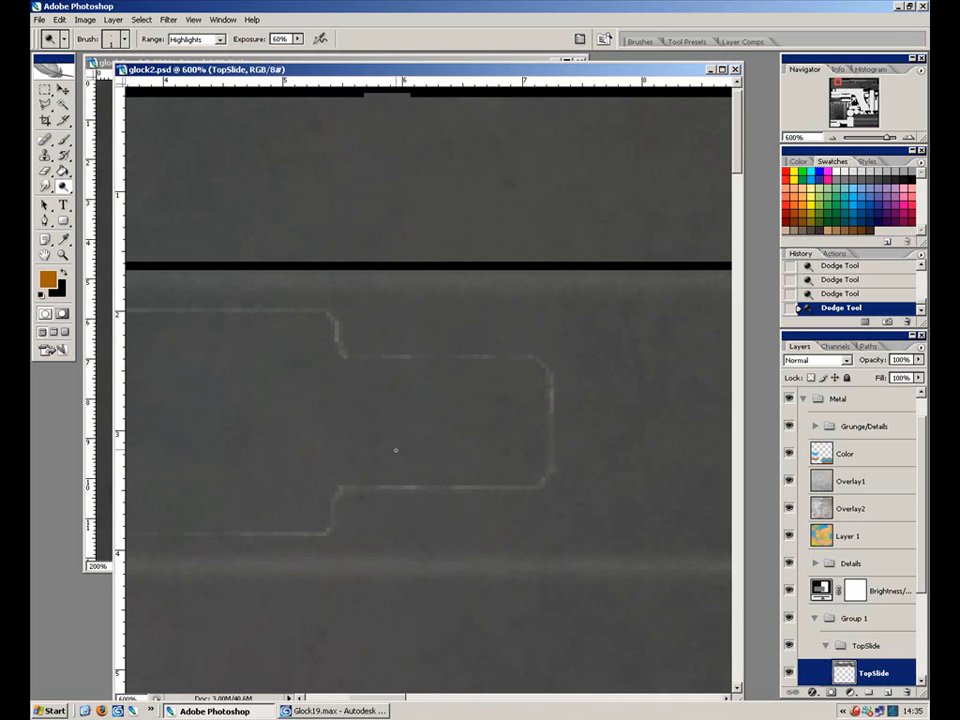
# Examine the highlighted stepped panel in the context of the full texture sheet at 100% zoom.
pyautogui.hotkey('ctrl', '-')
pyautogui.hotkey('ctrl', '-')
pyautogui.hotkey('ctrl', '-')
pyautogui.hotkey('ctrl', '-')
pyautogui.hotkey('ctrl', '-')
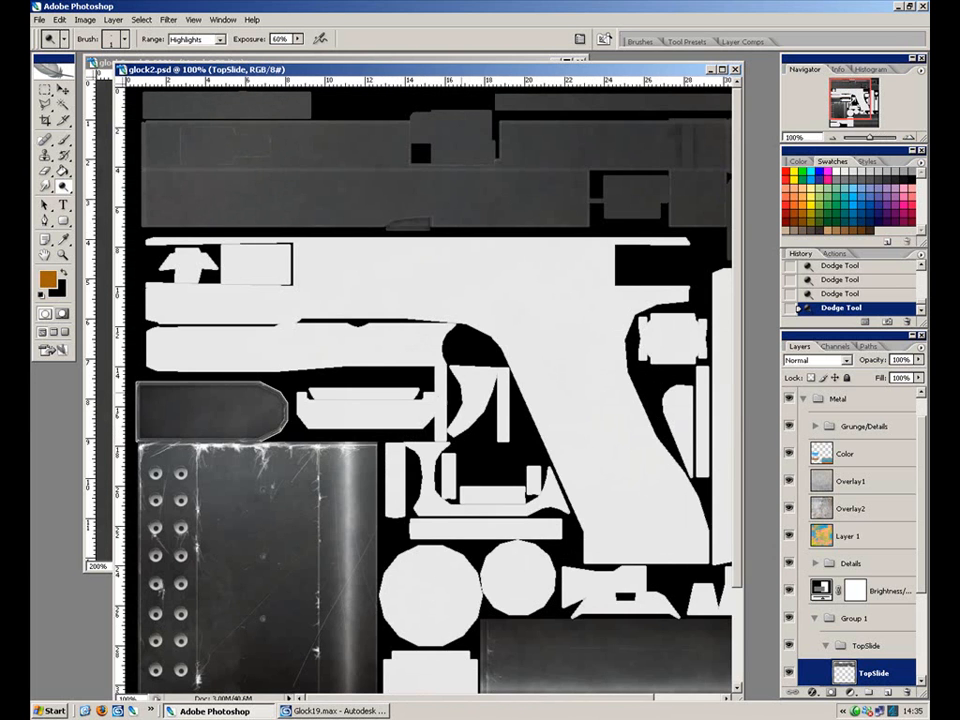
pyautogui.moveTo(471, 364); pyautogui.dragTo(355, 384)
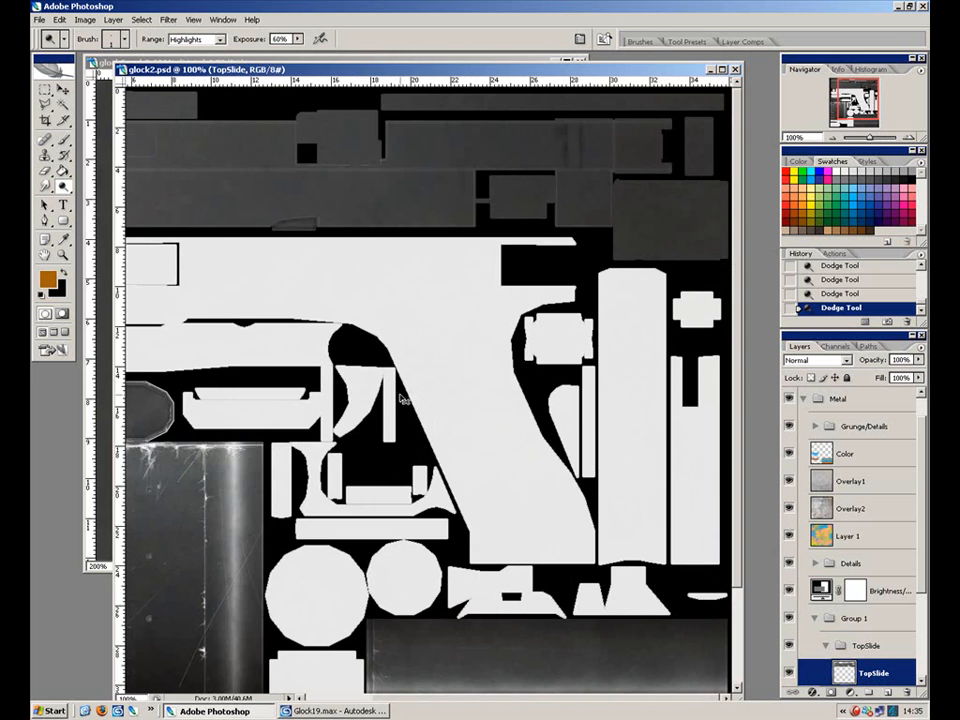
# Open Glock-logo.gif from the recent documents and browse the pistol reference photos up to ganz4.jpg, then return to Photoshop.
pyautogui.hotkey('ctrl', '+')
pyautogui.hotkey('ctrl', '+')
pyautogui.moveTo(501, 351); pyautogui.dragTo(188, 602)
pyautogui.moveTo(443, 361); pyautogui.dragTo(336, 590)
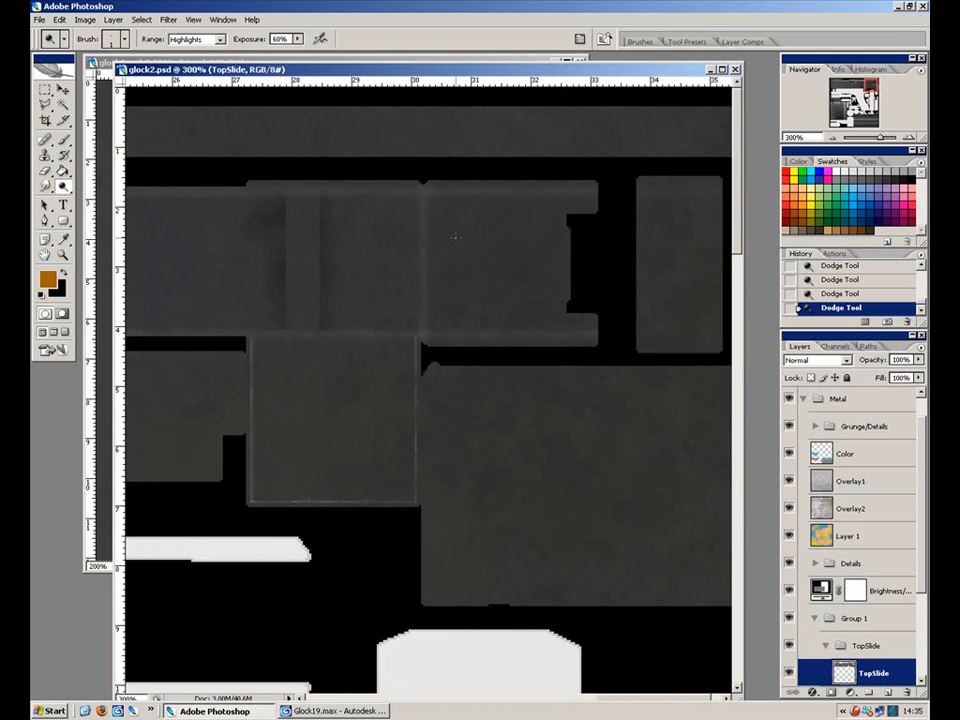
pyautogui.click(50, 711)
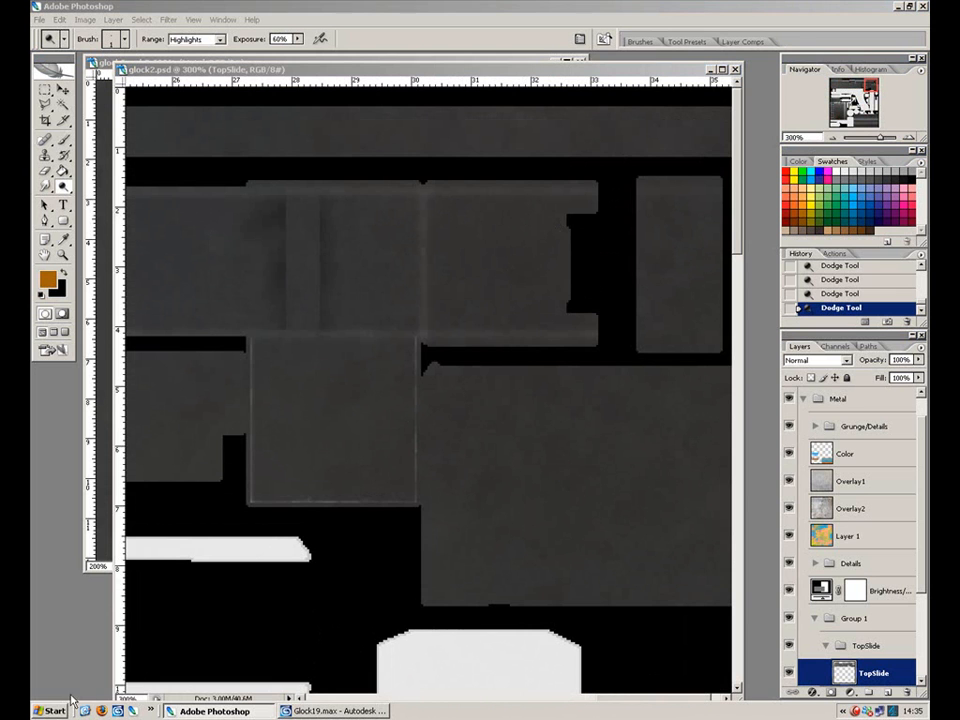
pyautogui.moveTo(140, 563)
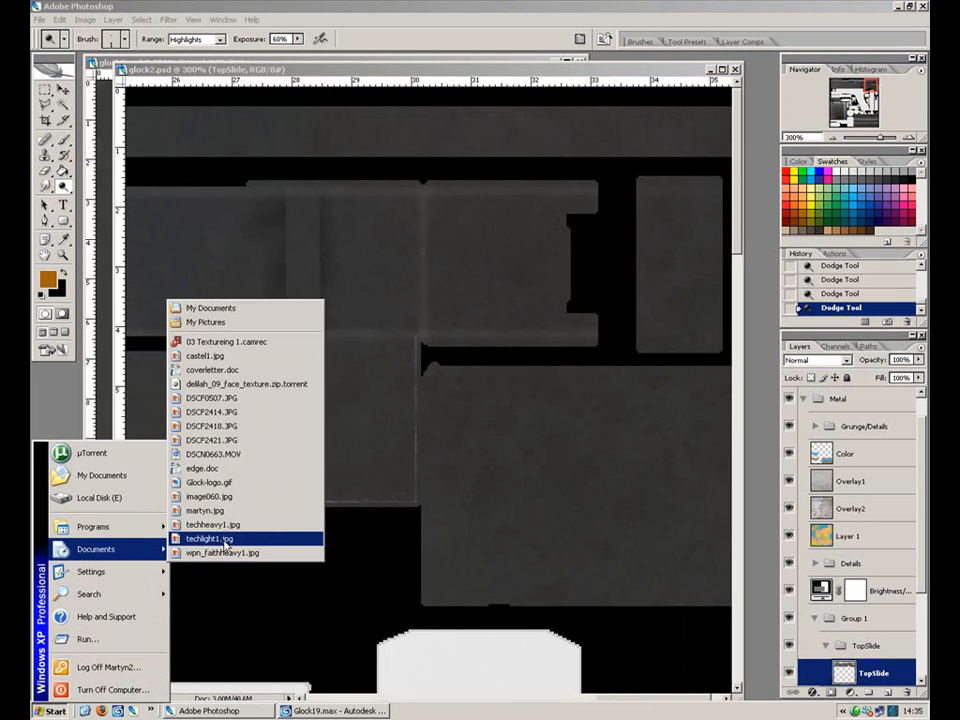
pyautogui.click(254, 484)
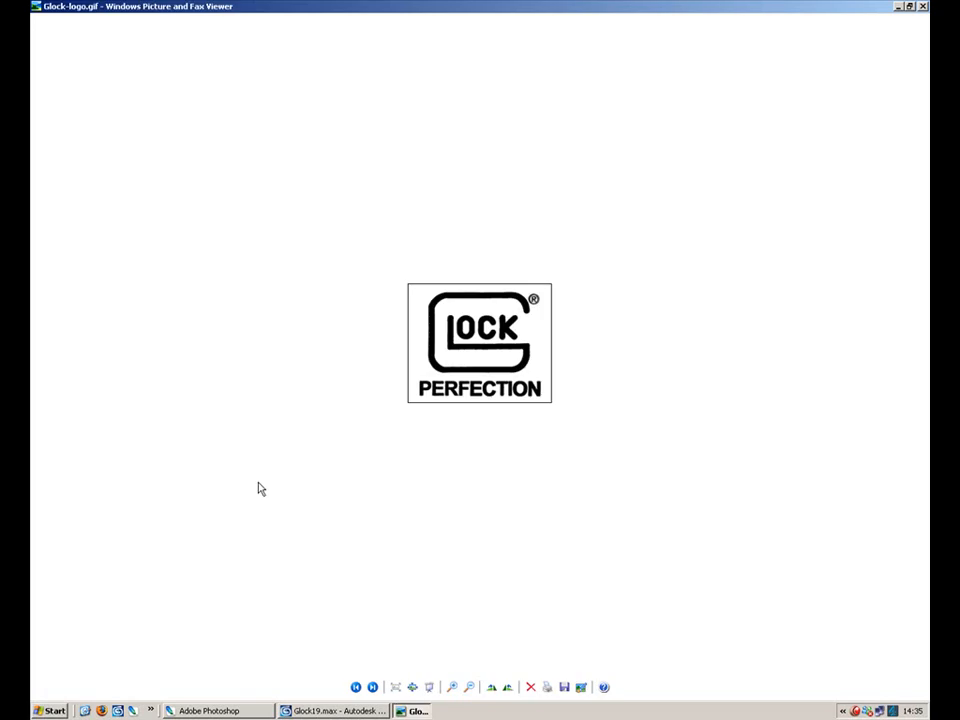
pyautogui.click(372, 687)
pyautogui.click(372, 687)
pyautogui.click(372, 687)
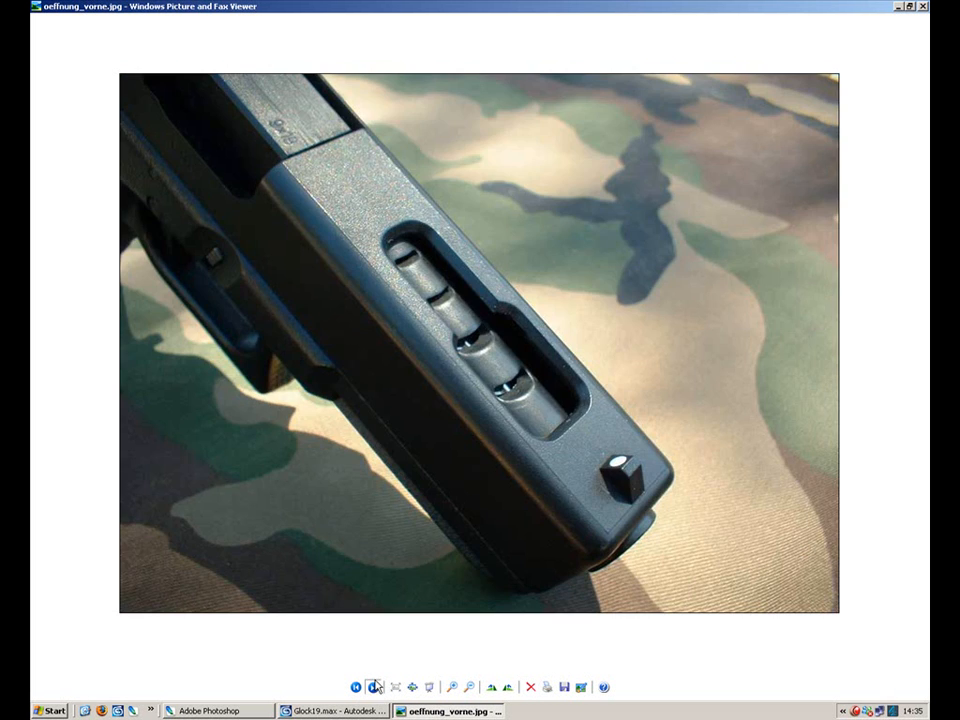
pyautogui.click(372, 687)
pyautogui.click(373, 687)
pyautogui.click(375, 687)
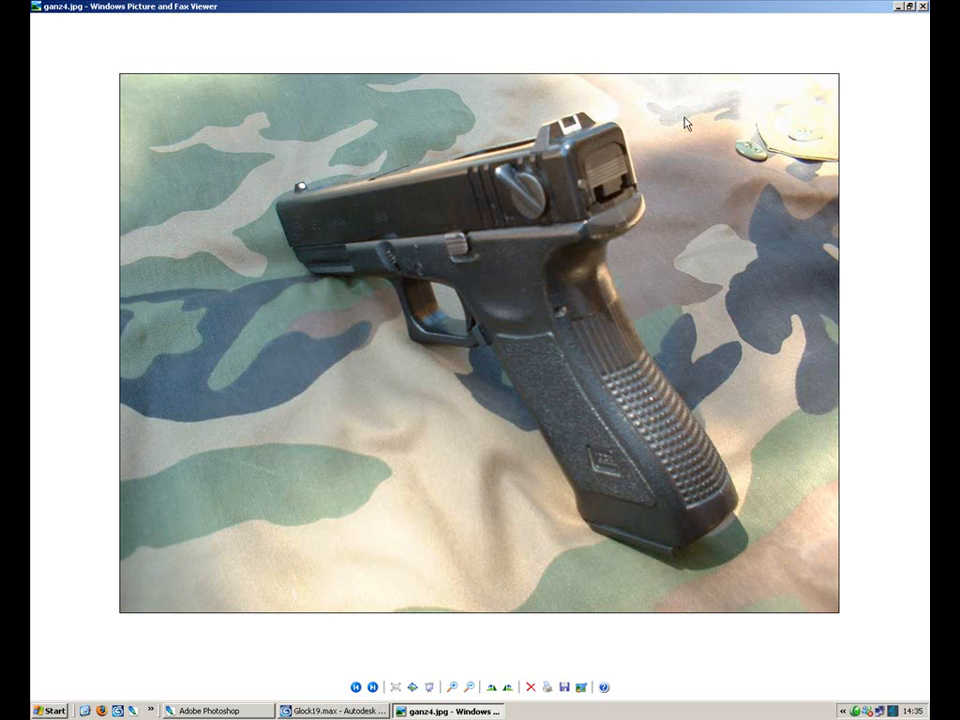
pyautogui.click(898, 6)
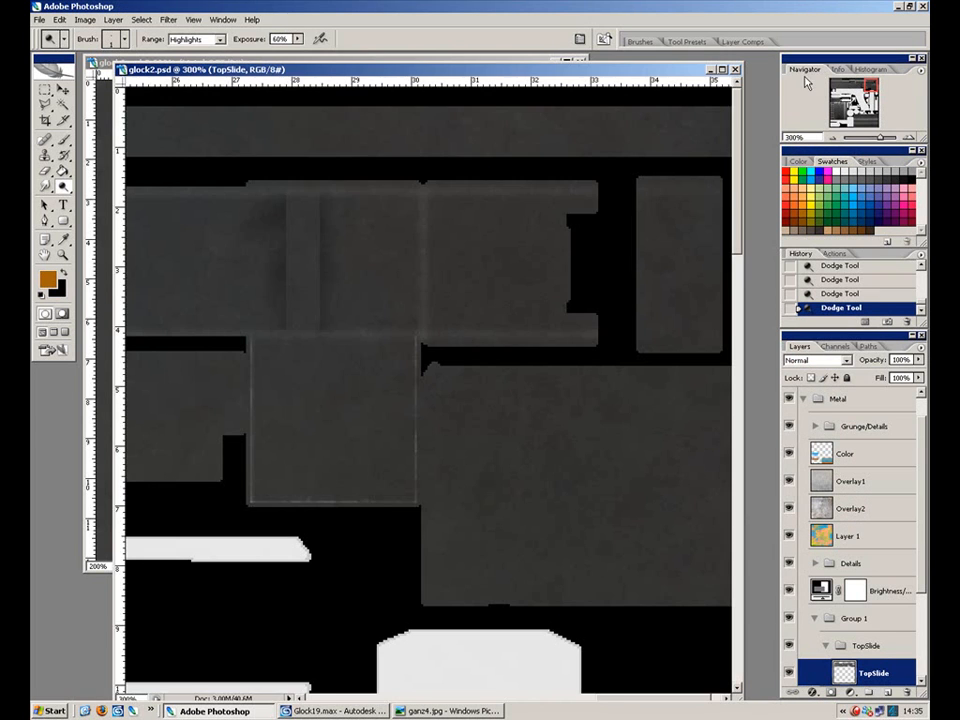
# Clear any selection and create a new layer directly above the Metal group.
pyautogui.hotkey('ctrl', '=')
pyautogui.moveTo(430, 272); pyautogui.dragTo(349, 447)
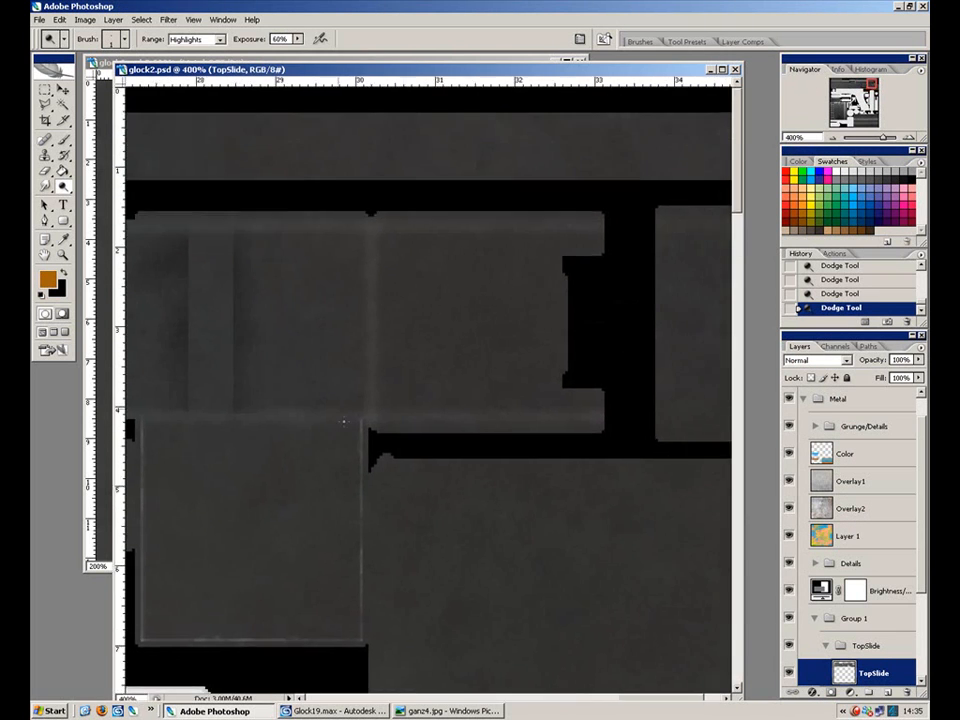
pyautogui.click(44, 90)
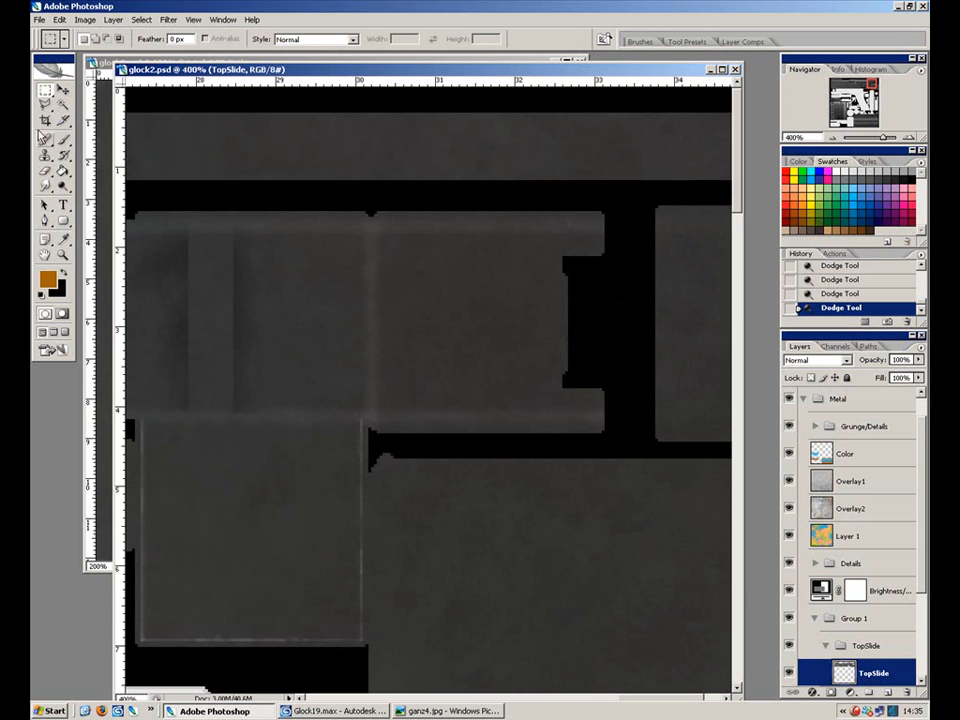
pyautogui.click(600, 246)
pyautogui.scroll(1, 845, 480)
pyautogui.click(872, 430)
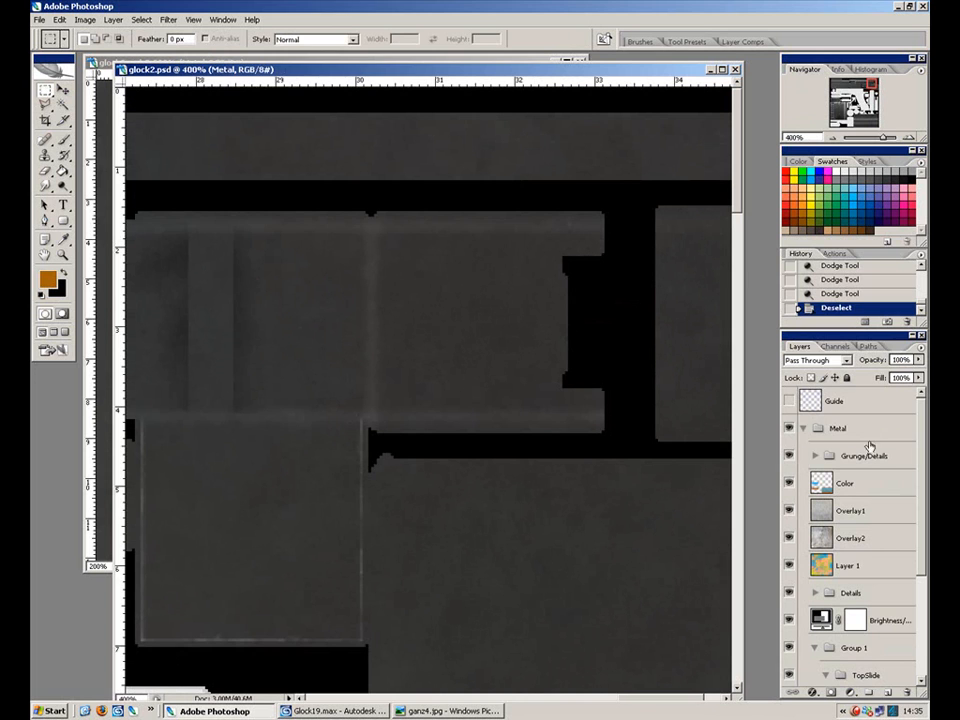
pyautogui.click(890, 693)
pyautogui.moveTo(850, 456); pyautogui.dragTo(866, 414)
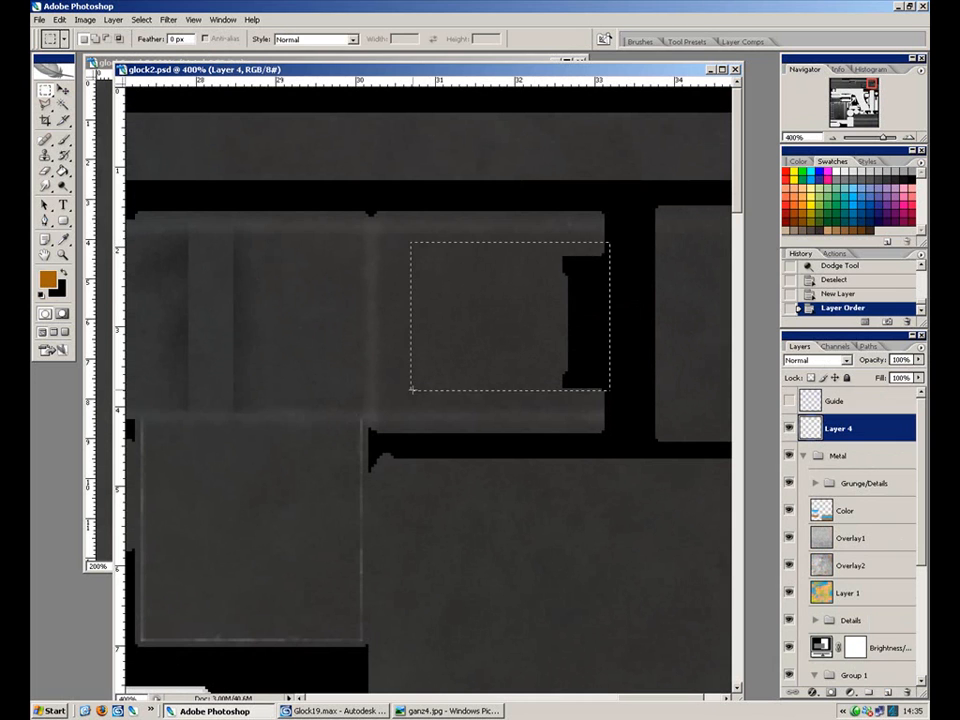
# Marquee-select a rectangle over the notched end of the slide piece and fill it with black on the new layer.
pyautogui.moveTo(401, 401); pyautogui.dragTo(402, 401)
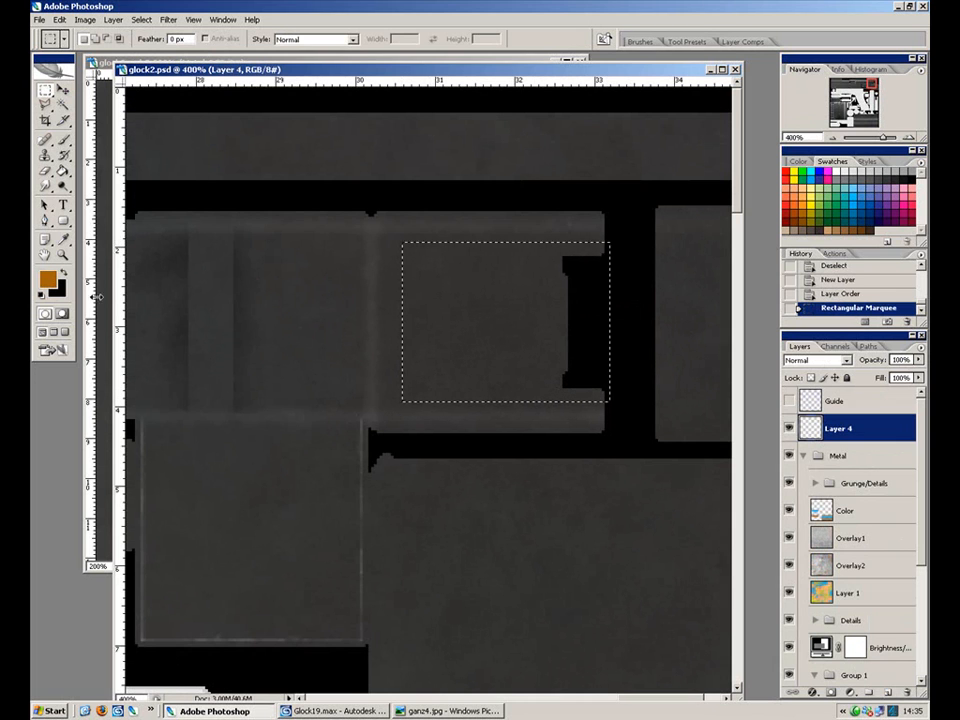
pyautogui.click(65, 275)
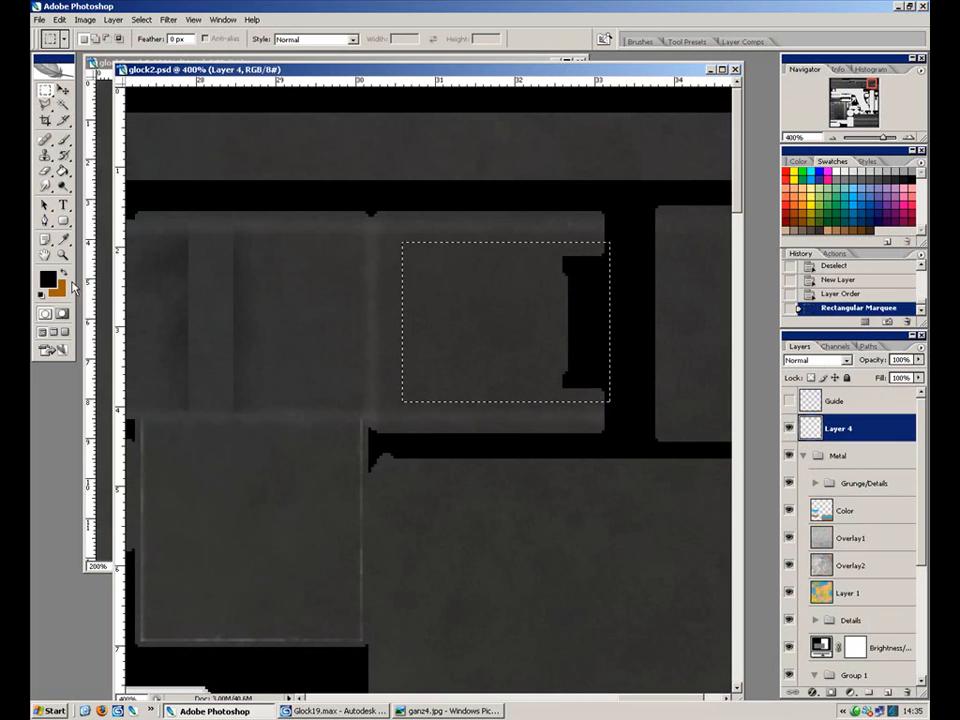
pyautogui.hotkey('shift', 'BackSpace')
pyautogui.click(555, 206)
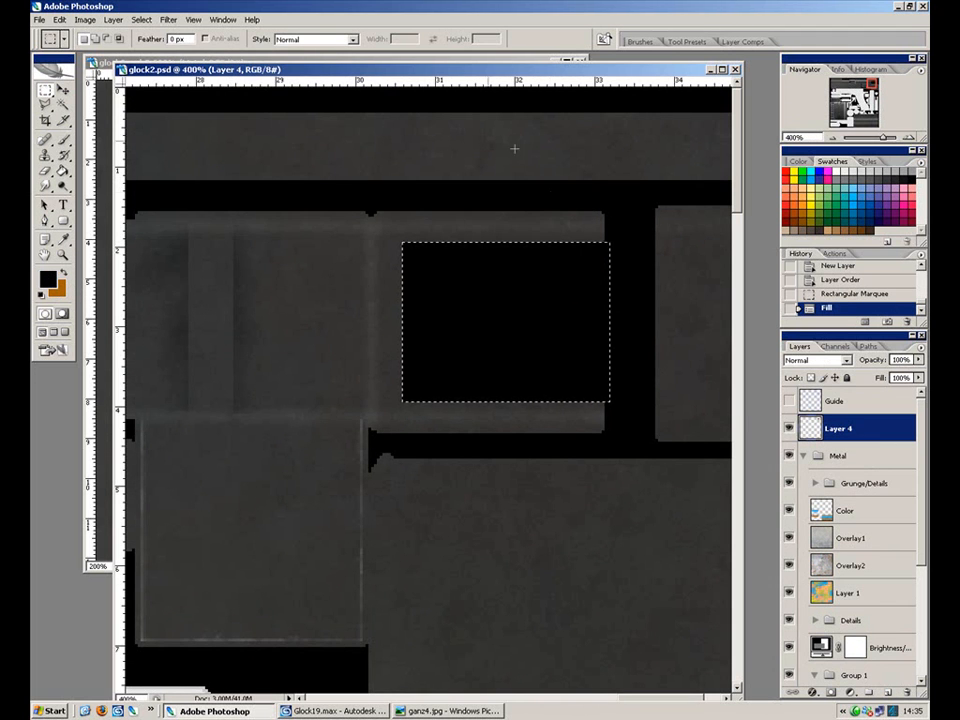
# Round the black rectangle's corners with a Median noise filter at a 5-pixel radius, and deselect.
pyautogui.click(168, 19)
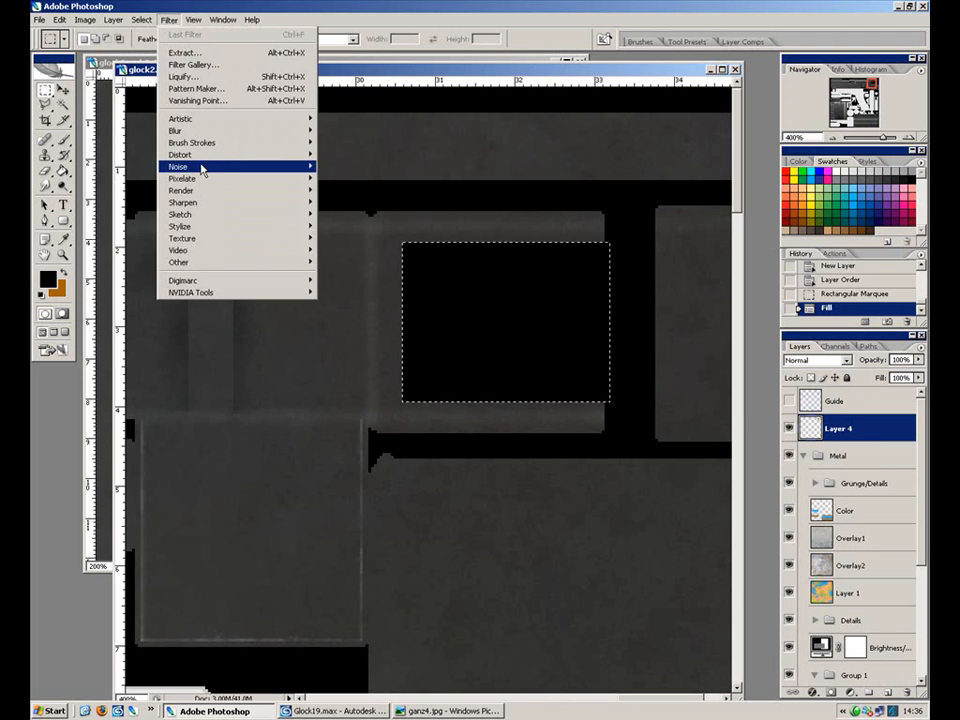
pyautogui.moveTo(204, 172)
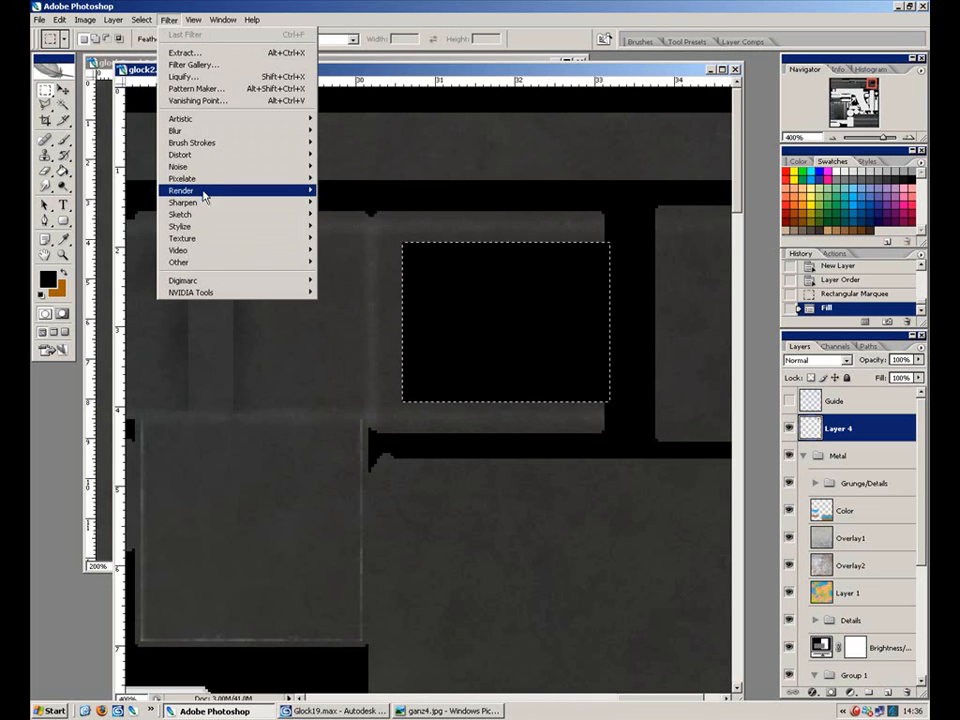
pyautogui.moveTo(278, 166)
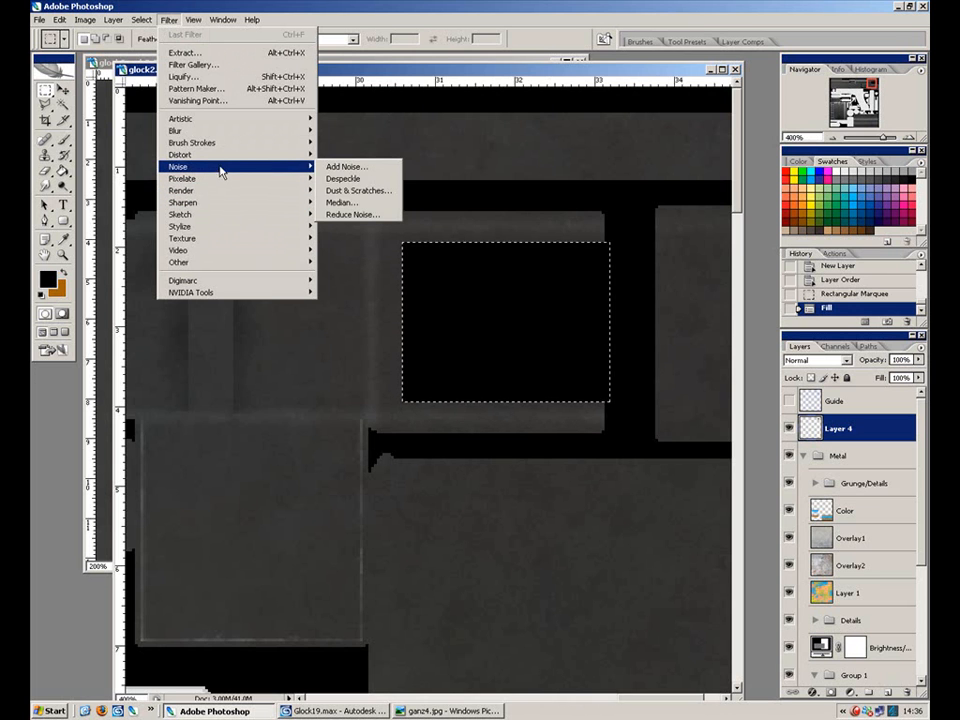
pyautogui.click(354, 202)
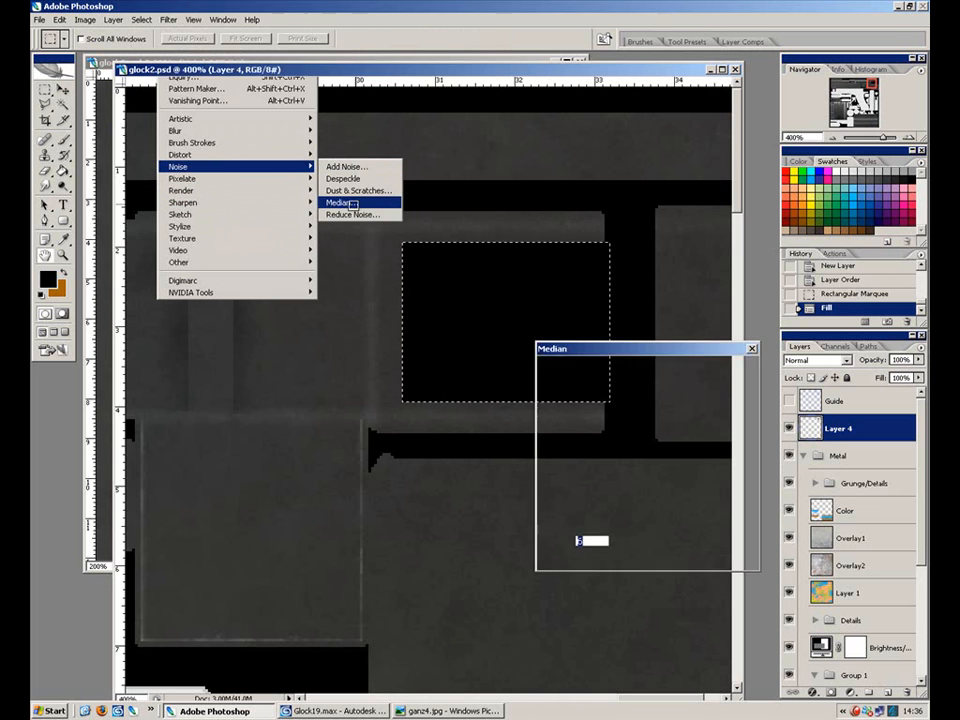
pyautogui.moveTo(636, 354); pyautogui.dragTo(568, 453)
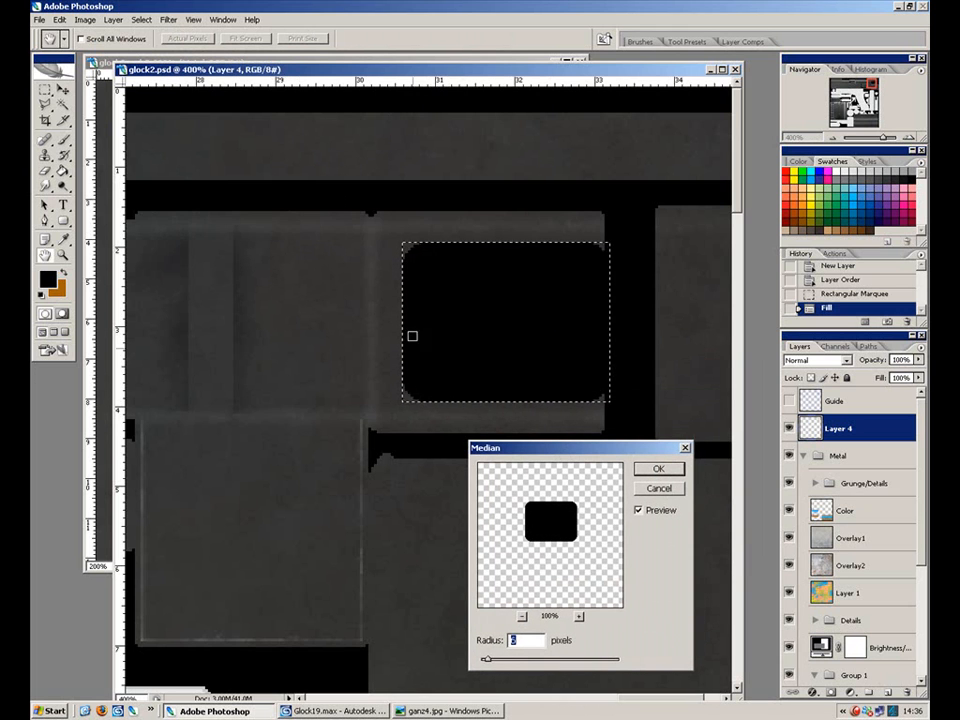
pyautogui.moveTo(486, 662)
pyautogui.mouseDown()
pyautogui.moveTo(540, 662)
pyautogui.moveTo(497, 664)
pyautogui.mouseUp()
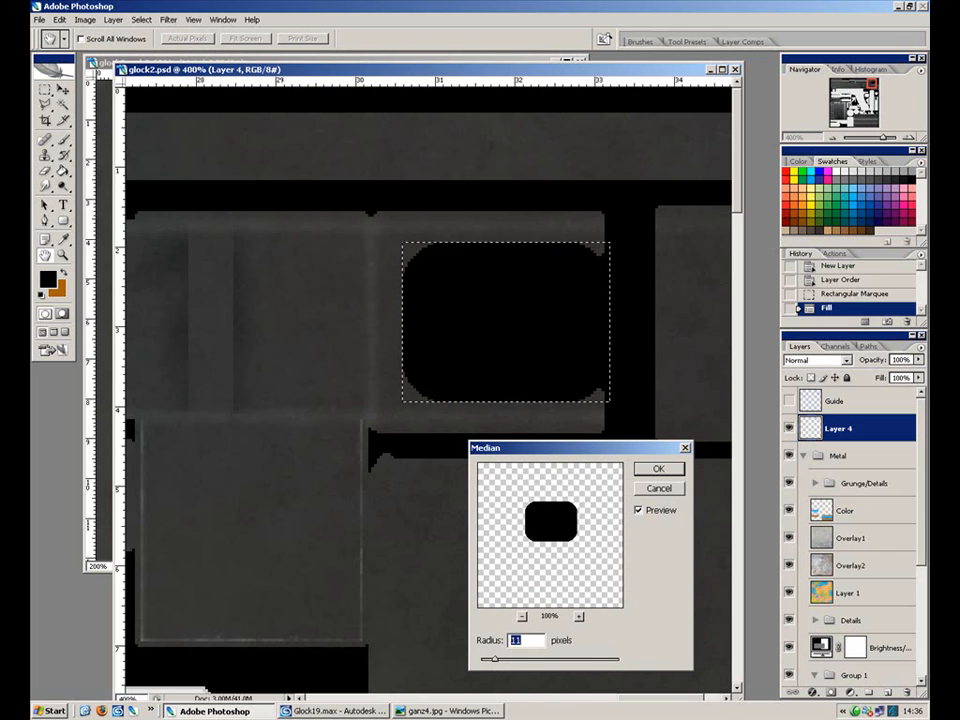
pyautogui.write('5')
pyautogui.click(659, 470)
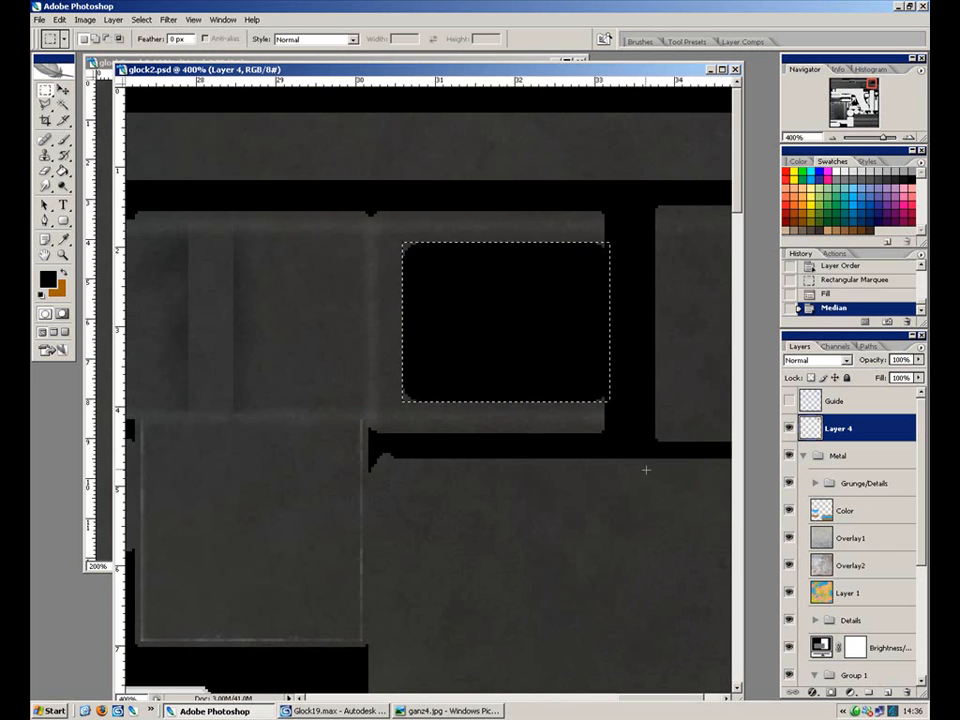
pyautogui.hotkey('ctrl', 'd')
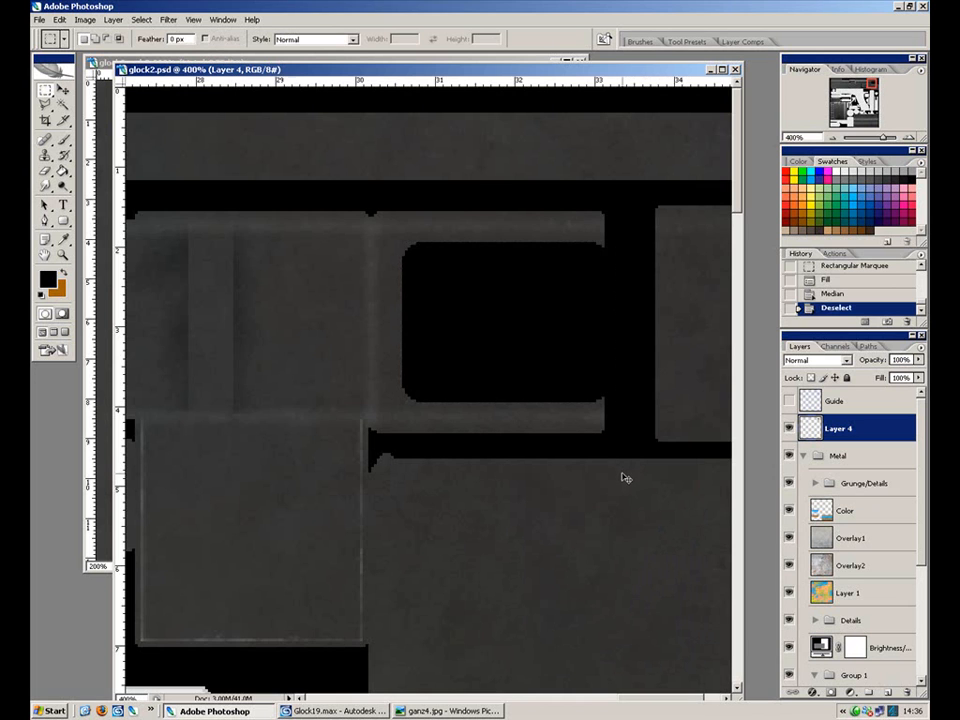
# Load the rounded black shape as a selection, hide its layer and make the TopSlide layer active.
pyautogui.keyDown('ctrl'); pyautogui.click(811, 428); pyautogui.keyUp('ctrl')
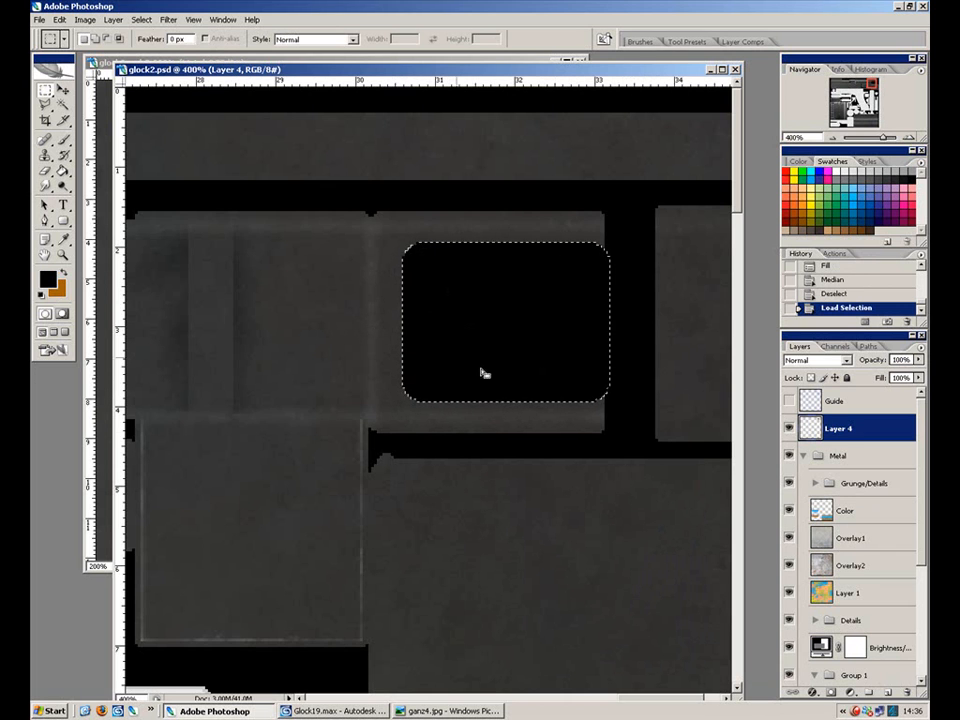
pyautogui.click(789, 429)
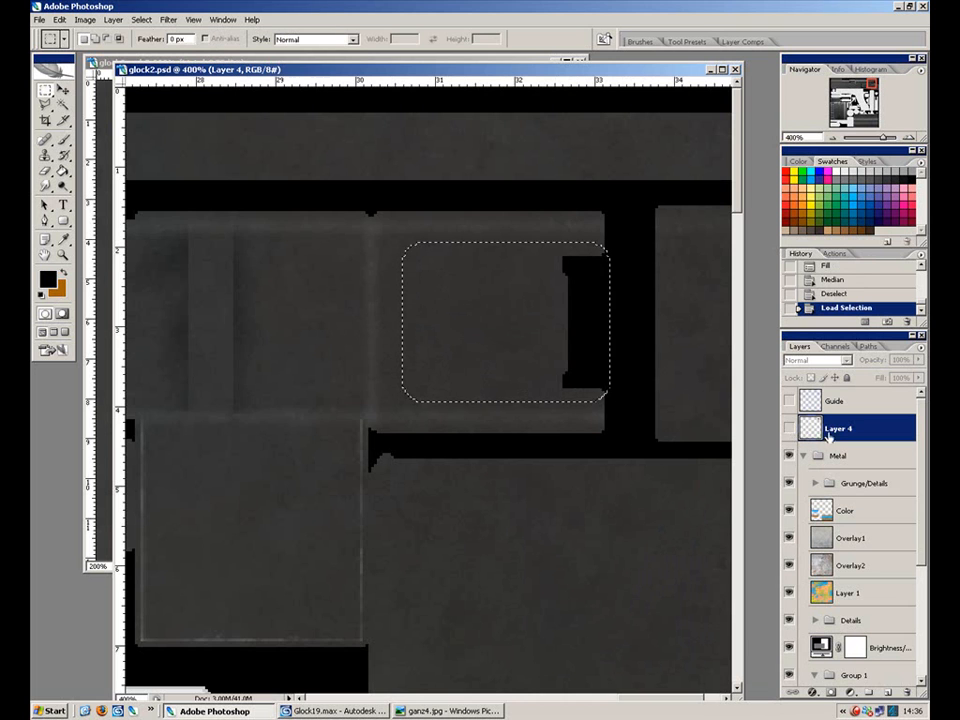
pyautogui.scroll(-3, 900, 560)
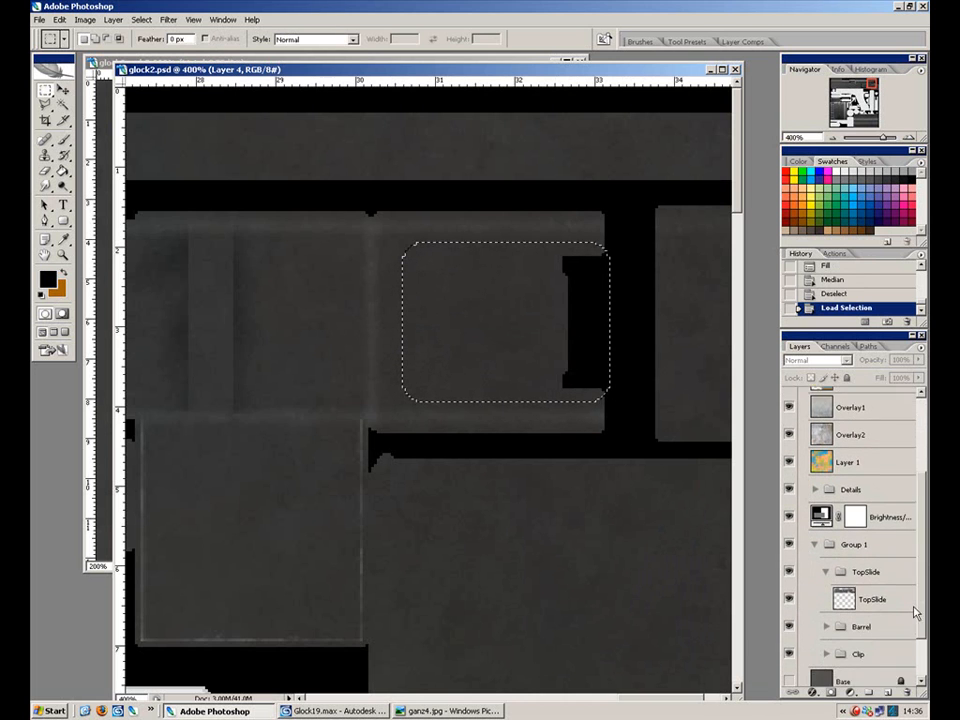
pyautogui.click(872, 568)
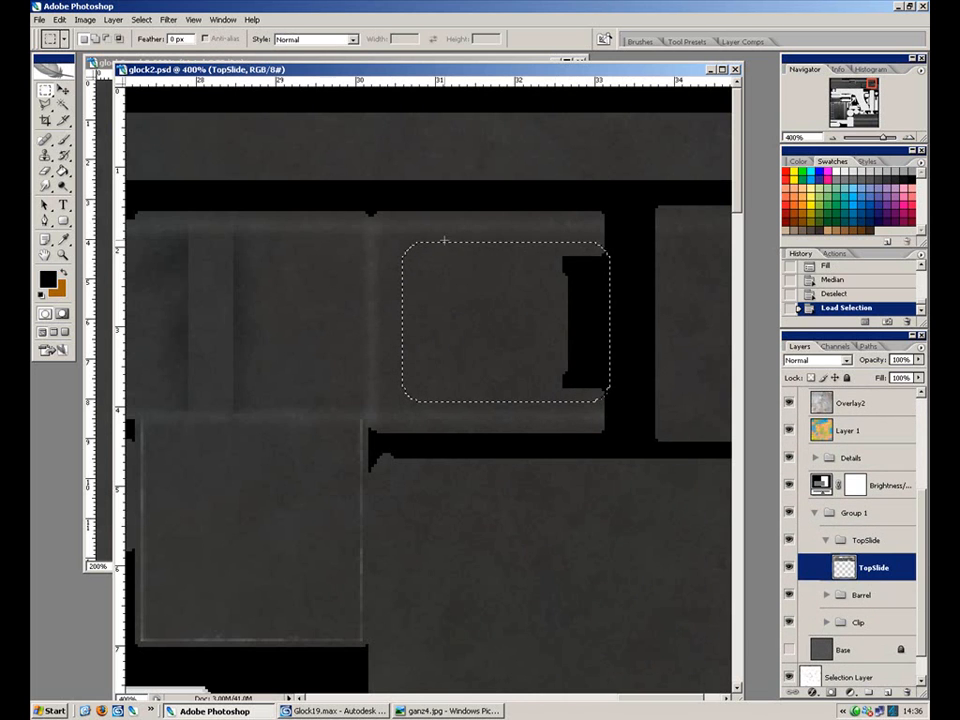
# Burn the selection's inner corners and closed edge with a 10 px brush at 10% midtones exposure, hiding the selection outline.
pyautogui.click(63, 187)
pyautogui.click(116, 198)
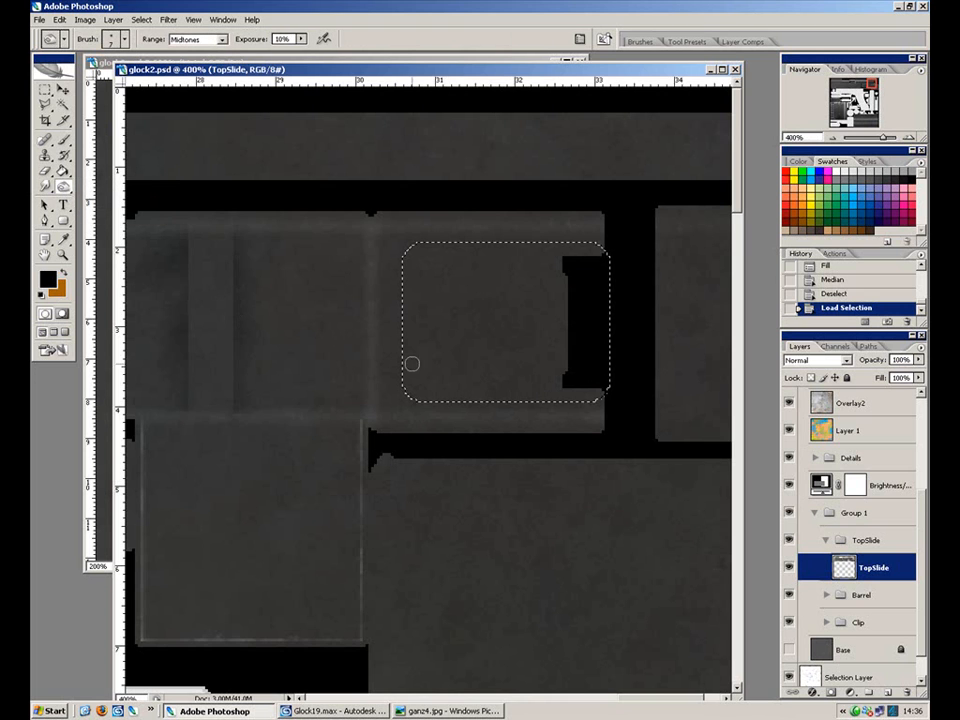
pyautogui.press(']')
pyautogui.press(']')
pyautogui.press(']')
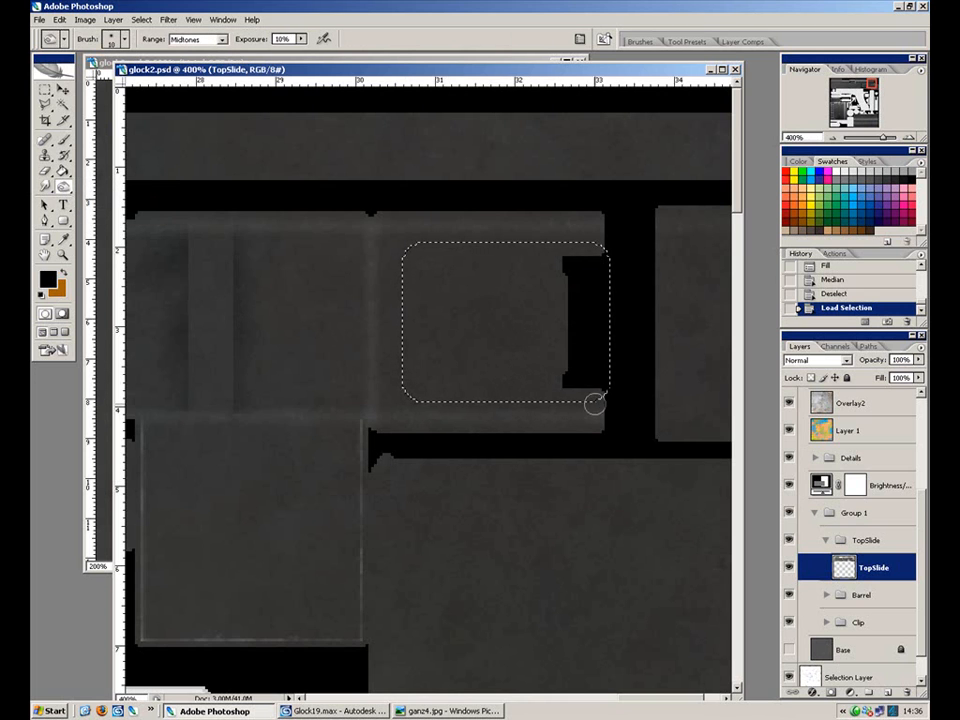
pyautogui.moveTo(384, 288)
pyautogui.mouseDown()
pyautogui.moveTo(381, 257)
pyautogui.moveTo(424, 236)
pyautogui.moveTo(384, 281)
pyautogui.moveTo(422, 236)
pyautogui.mouseUp()
pyautogui.moveTo(416, 238); pyautogui.dragTo(388, 286)
pyautogui.hotkey('ctrl', 'h')
pyautogui.moveTo(401, 224); pyautogui.dragTo(404, 466)
pyautogui.moveTo(405, 230); pyautogui.dragTo(409, 444)
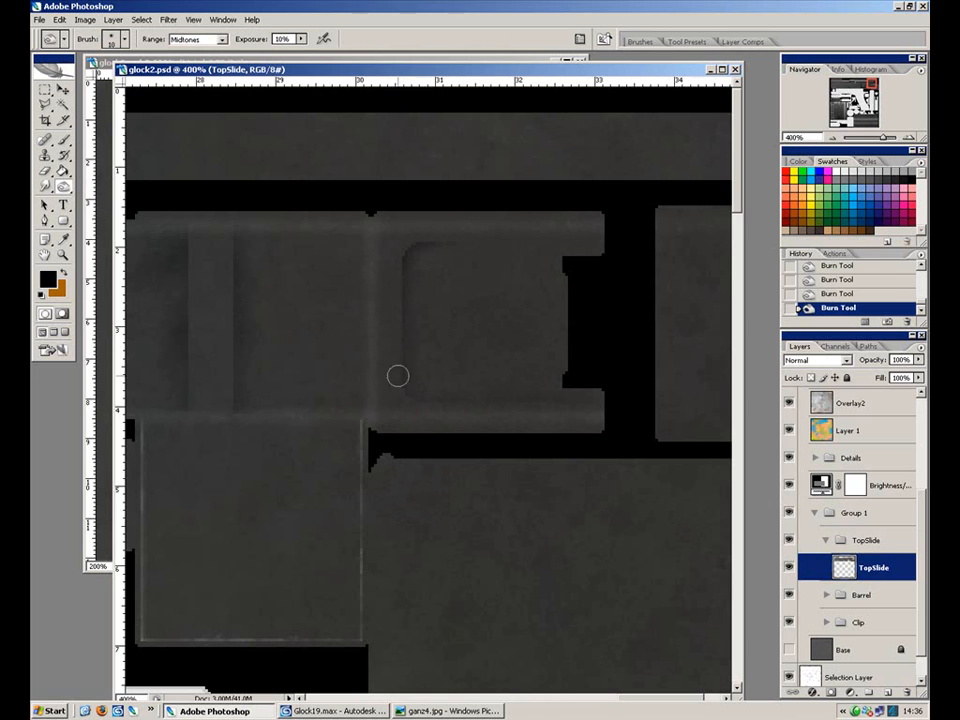
# Deepen the shading along the recess's inner edges with the Burn tool at 5% exposure, using 20 px and 10 px brushes.
pyautogui.press('5')
pyautogui.press(']')
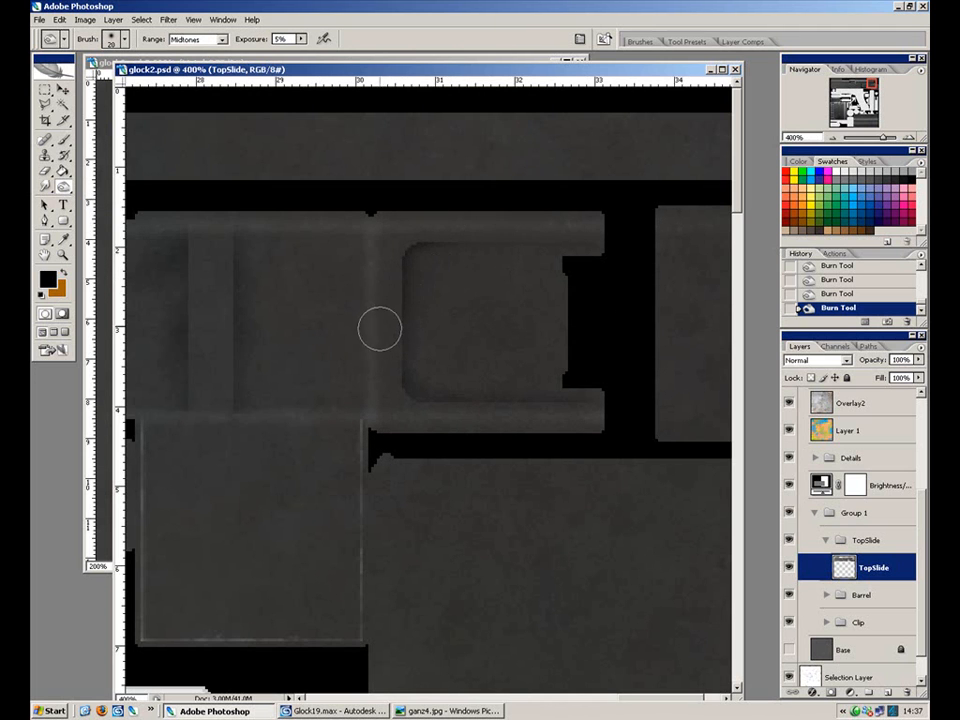
pyautogui.press('[')
pyautogui.press('[')
pyautogui.press('[')
pyautogui.press('[')
pyautogui.press('[')
pyautogui.press('[')
pyautogui.press(']')
pyautogui.press(']')
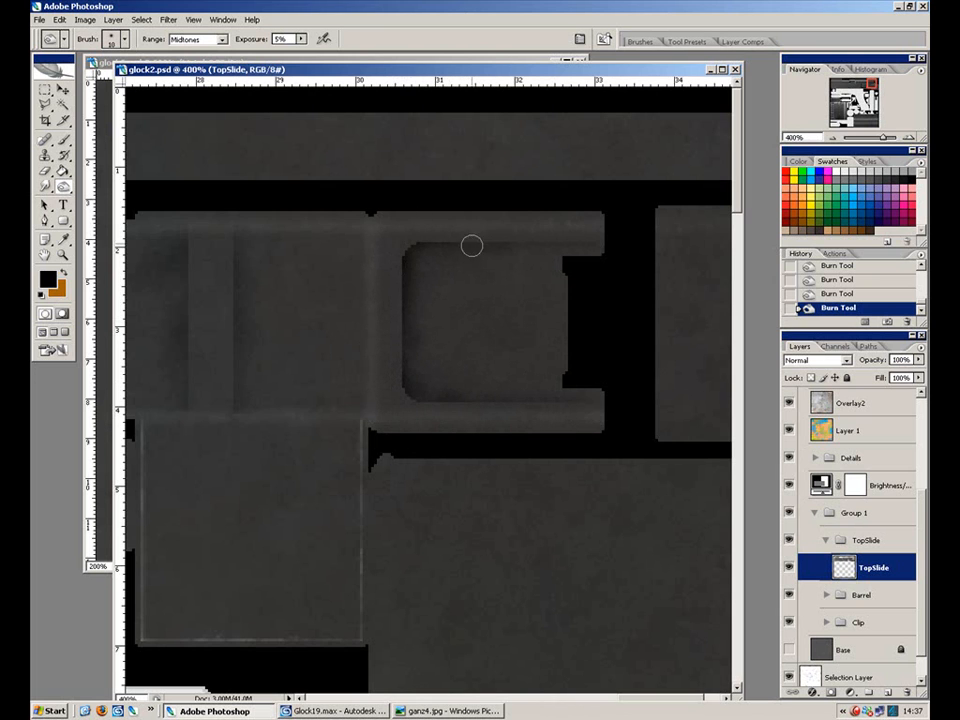
# Darken the interior of the recess broadly with a 40 px Burn brush at 5% exposure.
pyautogui.press(']')
pyautogui.press(']')
pyautogui.press(']')
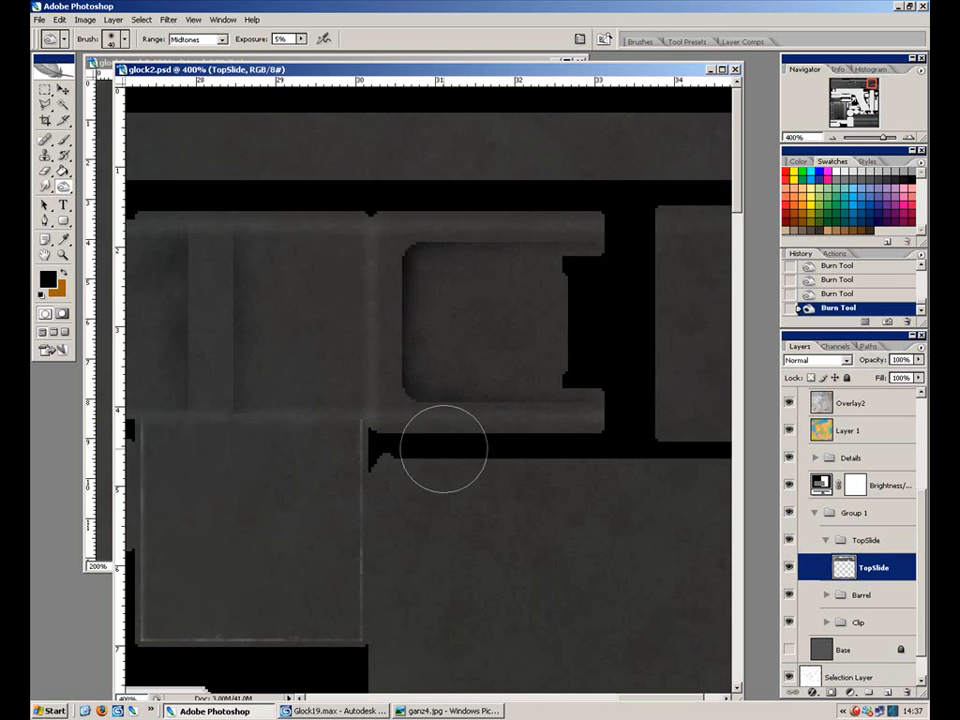
pyautogui.moveTo(459, 210)
pyautogui.mouseDown()
pyautogui.moveTo(386, 300)
pyautogui.moveTo(510, 238)
pyautogui.moveTo(390, 347)
pyautogui.moveTo(511, 412)
pyautogui.mouseUp()
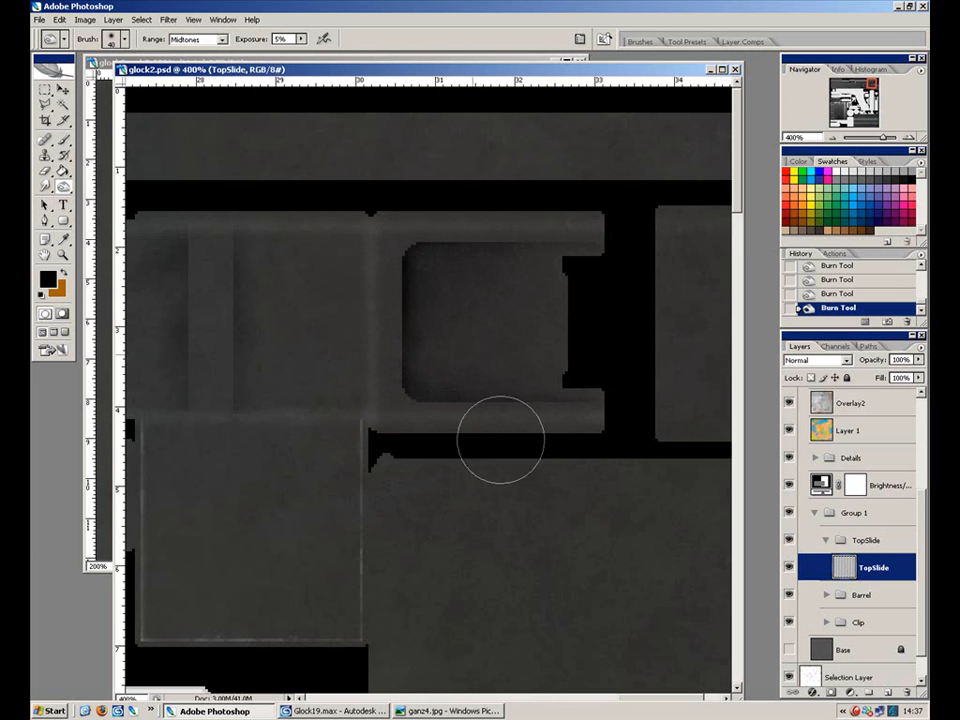
pyautogui.hotkey('ctrl', '-')
pyautogui.hotkey('ctrl', '+')
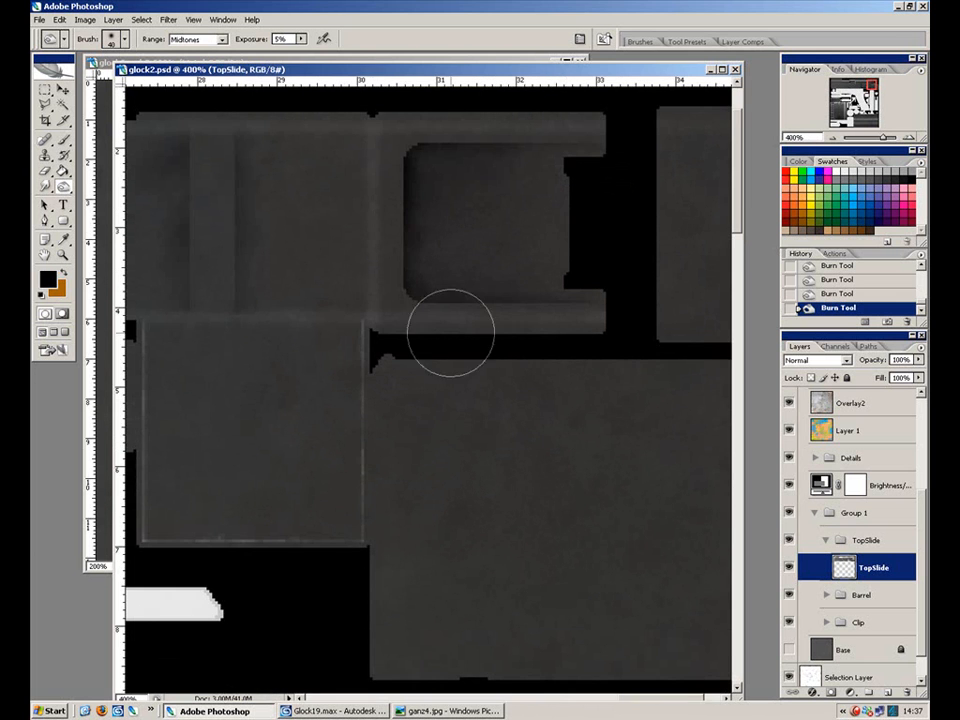
pyautogui.moveTo(392, 346)
pyautogui.mouseDown()
pyautogui.moveTo(497, 430)
pyautogui.moveTo(467, 444)
pyautogui.mouseUp()
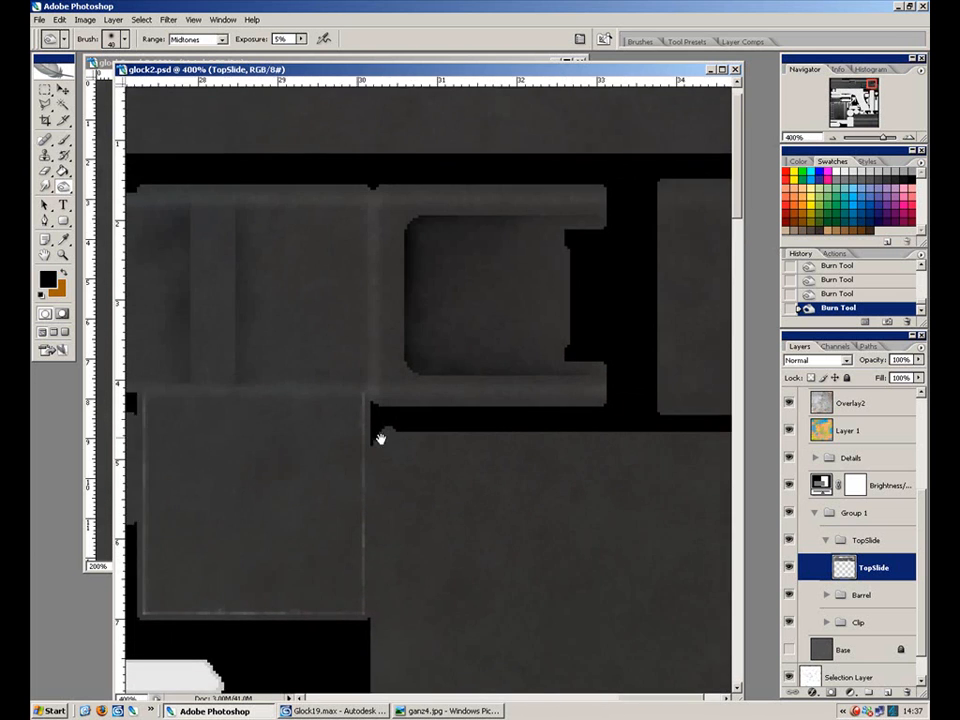
# Check the ganz4.jpg reference photo and marquee a thin vertical strip near the recess's open end in glock2.psd.
pyautogui.click(435, 711)
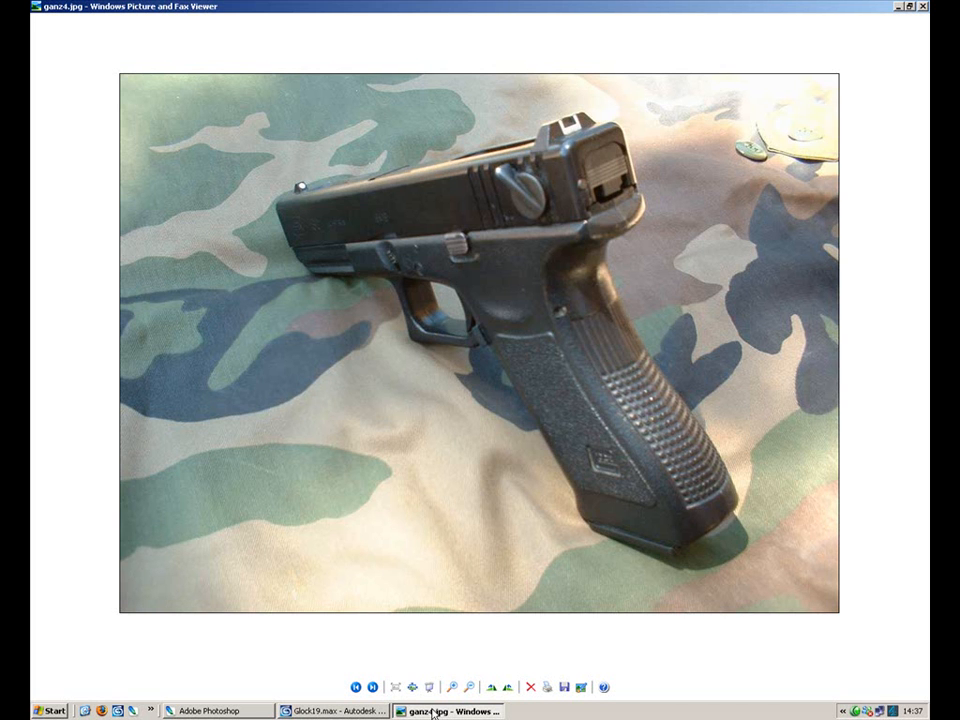
pyautogui.click(208, 711)
pyautogui.click(46, 91)
pyautogui.moveTo(456, 318); pyautogui.dragTo(366, 340)
pyautogui.moveTo(433, 465); pyautogui.dragTo(418, 406)
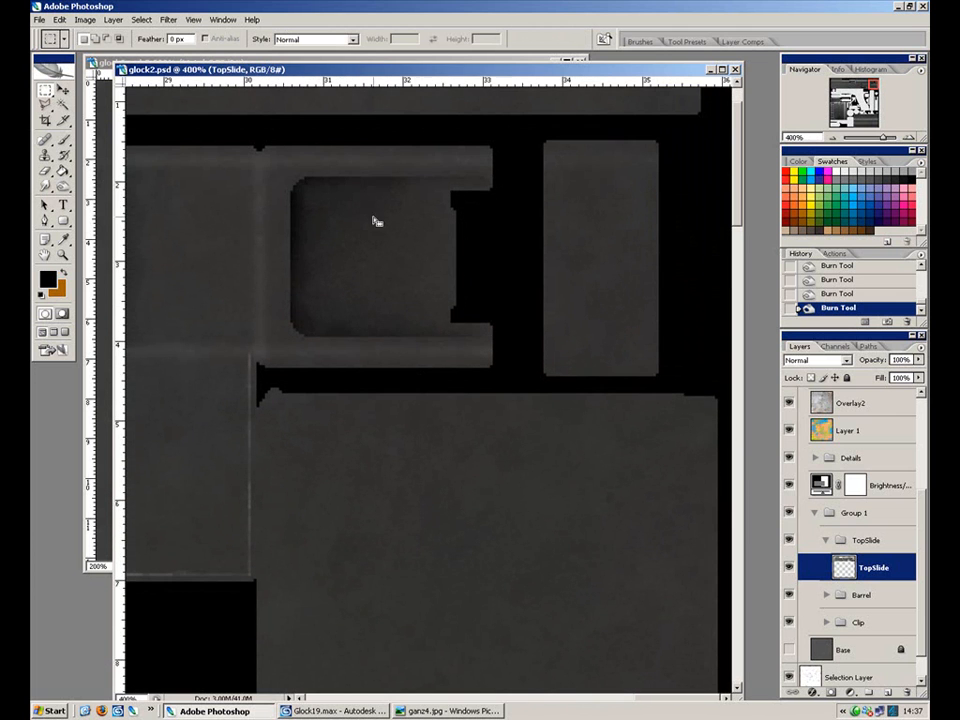
pyautogui.click(421, 192)
pyautogui.moveTo(419, 241); pyautogui.dragTo(427, 327)
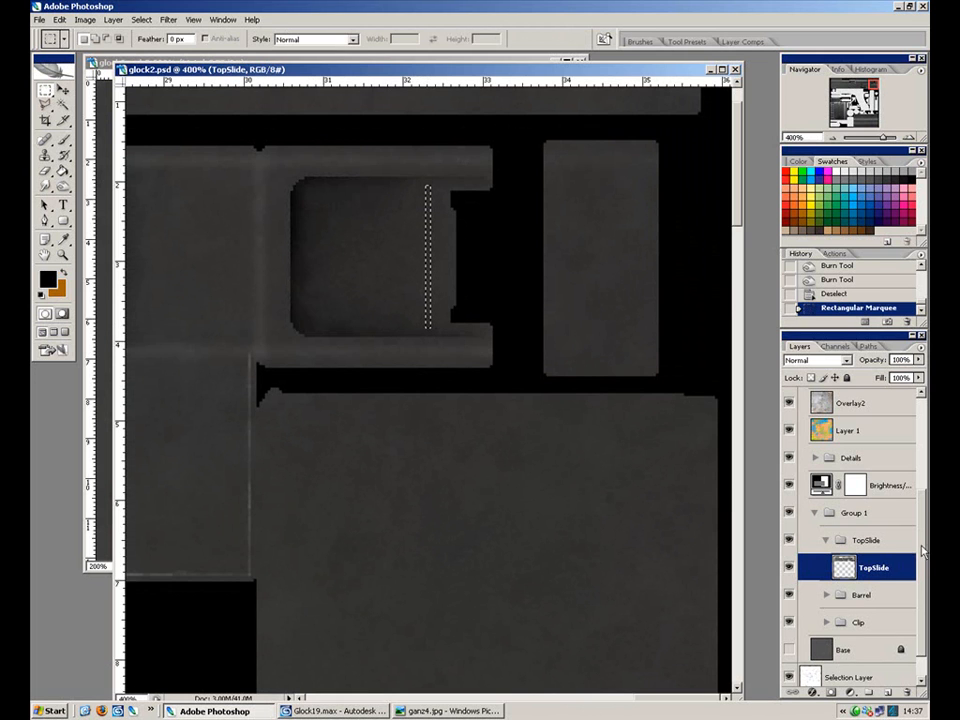
# Show the Base layer and copy its selected strip onto a new layer directly above TopSlide inside the TopSlide group.
pyautogui.scroll(-1, 857, 620)
pyautogui.click(857, 620)
pyautogui.click(789, 618)
pyautogui.hotkey('ctrl', 'v')
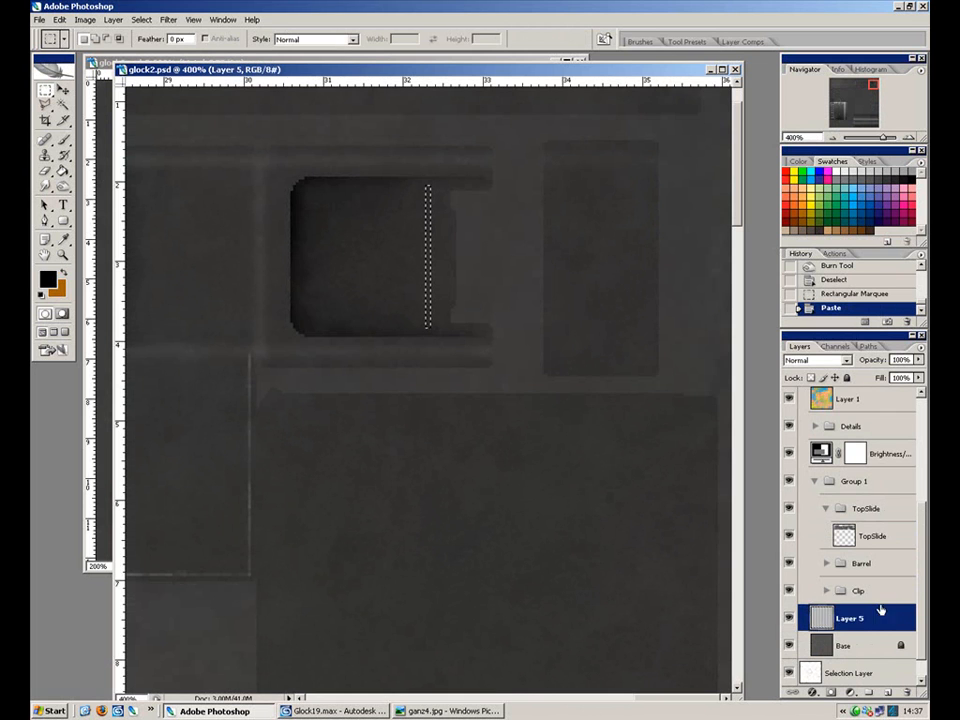
pyautogui.moveTo(855, 624); pyautogui.dragTo(874, 530)
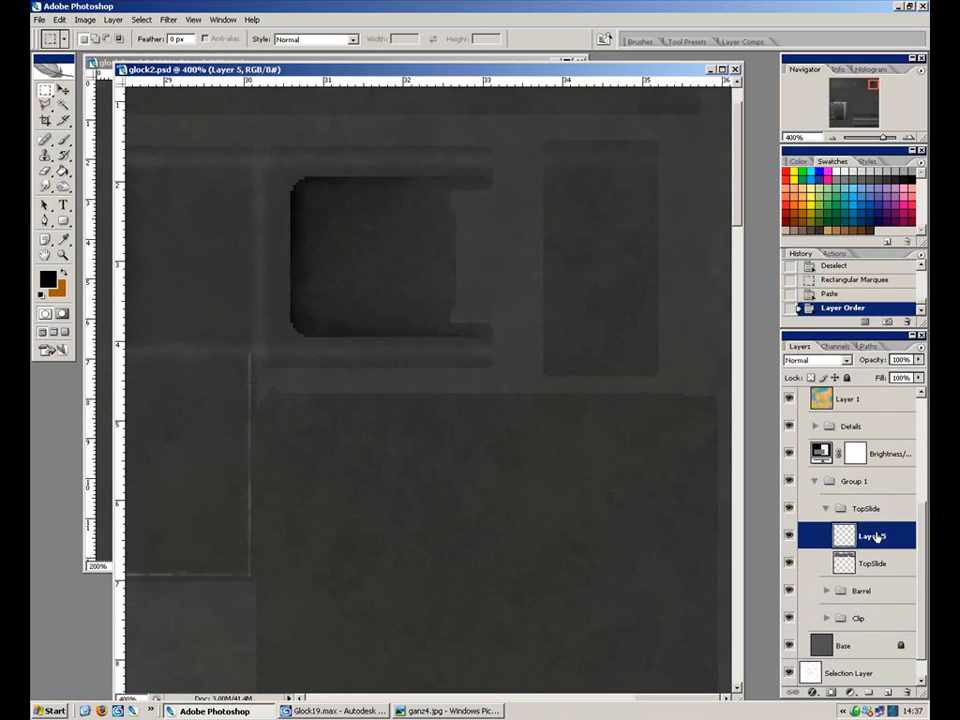
# Dodge along the strip's left edge with a 3 px brush on Highlights at 60% exposure.
pyautogui.moveTo(62, 186); pyautogui.dragTo(76, 186)
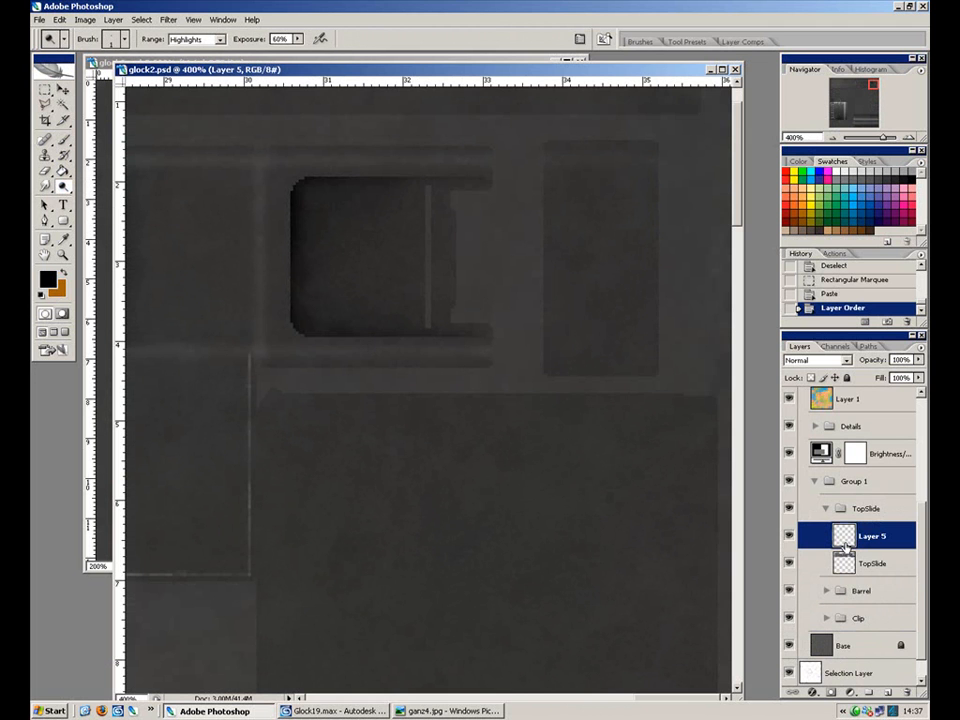
pyautogui.hotkey('ctrl', '+')
pyautogui.hotkey('ctrl', '+')
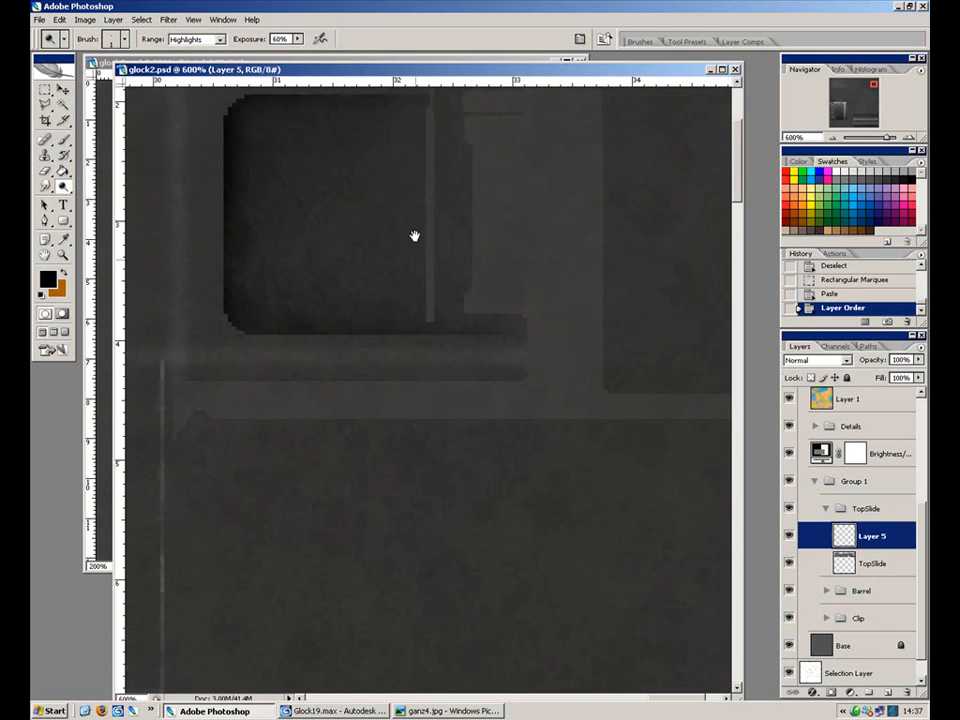
pyautogui.moveTo(408, 196); pyautogui.dragTo(400, 396)
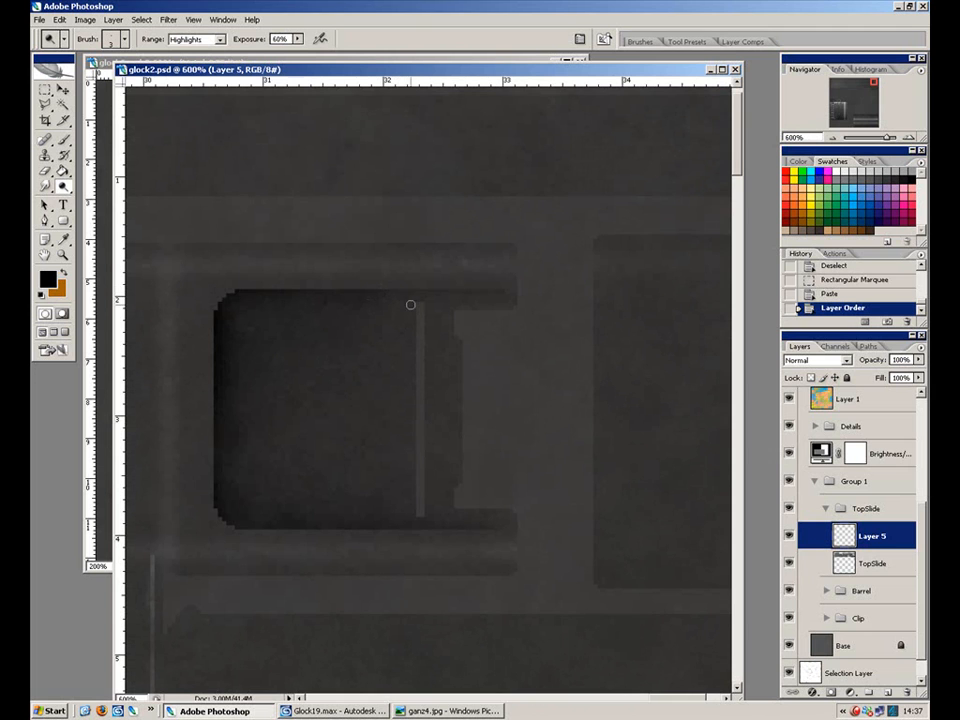
pyautogui.moveTo(415, 297); pyautogui.dragTo(417, 517)
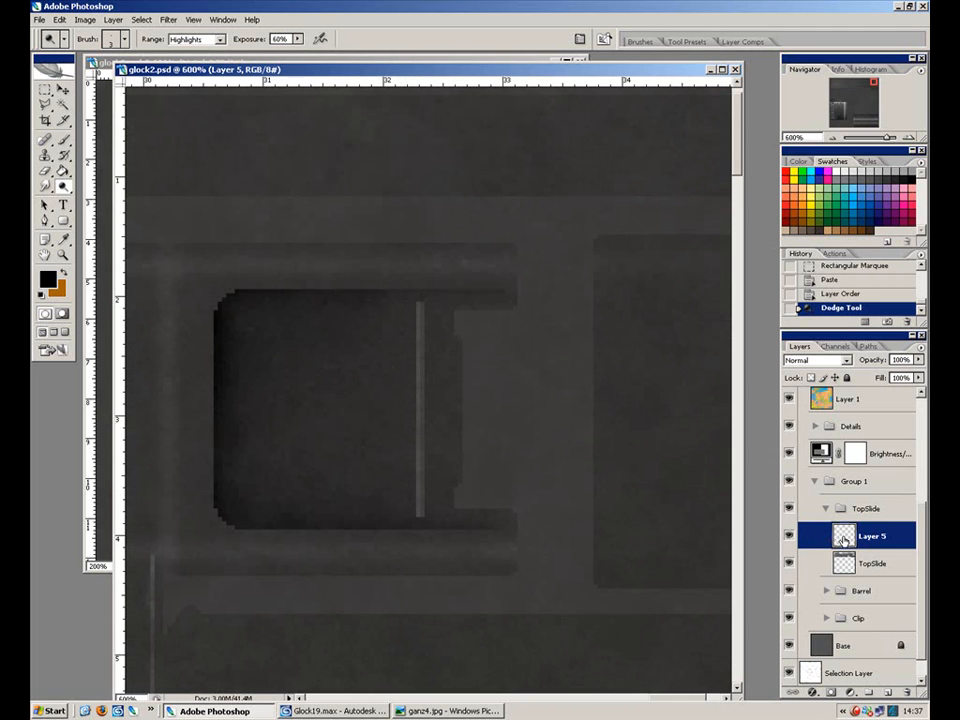
# Duplicate the strip leftward within Layer 5 into seven evenly spaced ridges, checking the pistol model and reference photo.
pyautogui.click(62, 89)
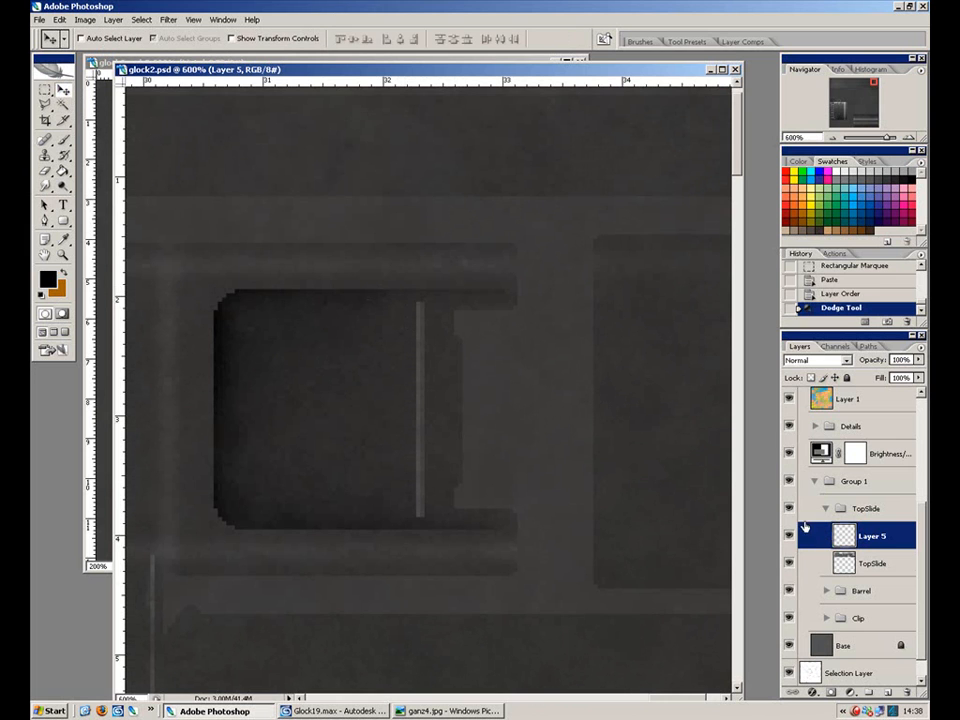
pyautogui.keyDown('ctrl'); pyautogui.click(841, 540); pyautogui.keyUp('ctrl')
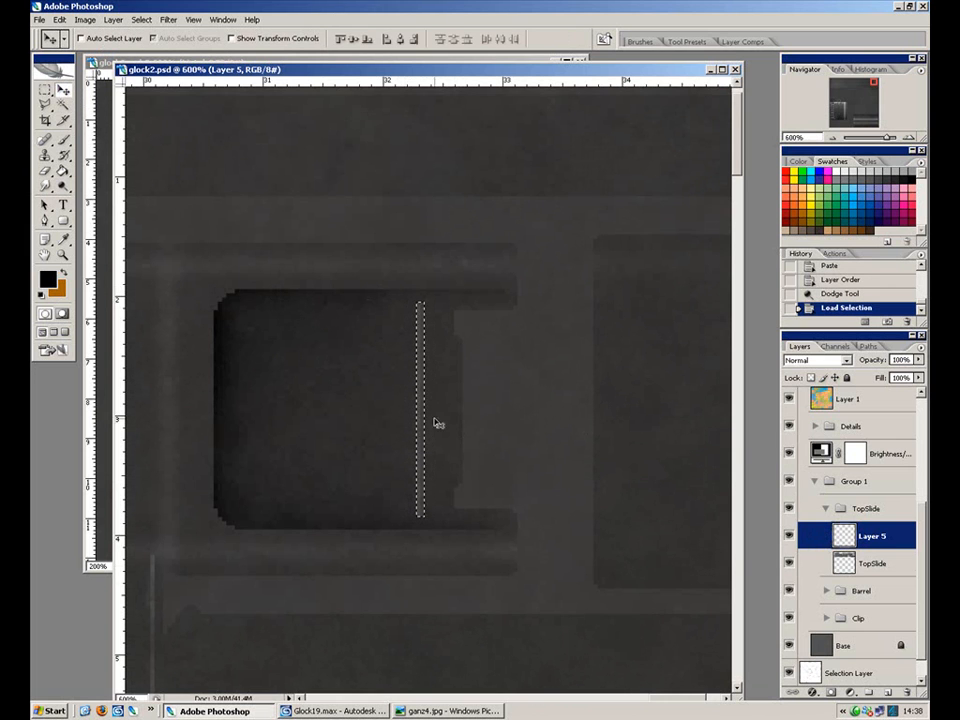
pyautogui.moveTo(420, 418); pyautogui.dragTo(369, 456)
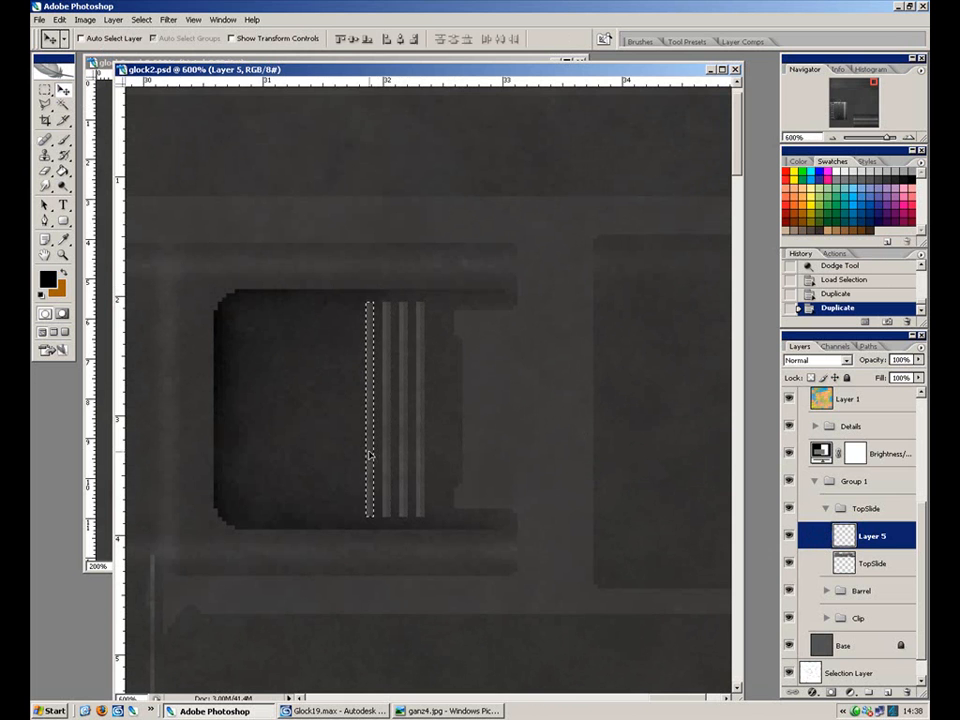
pyautogui.click(368, 711)
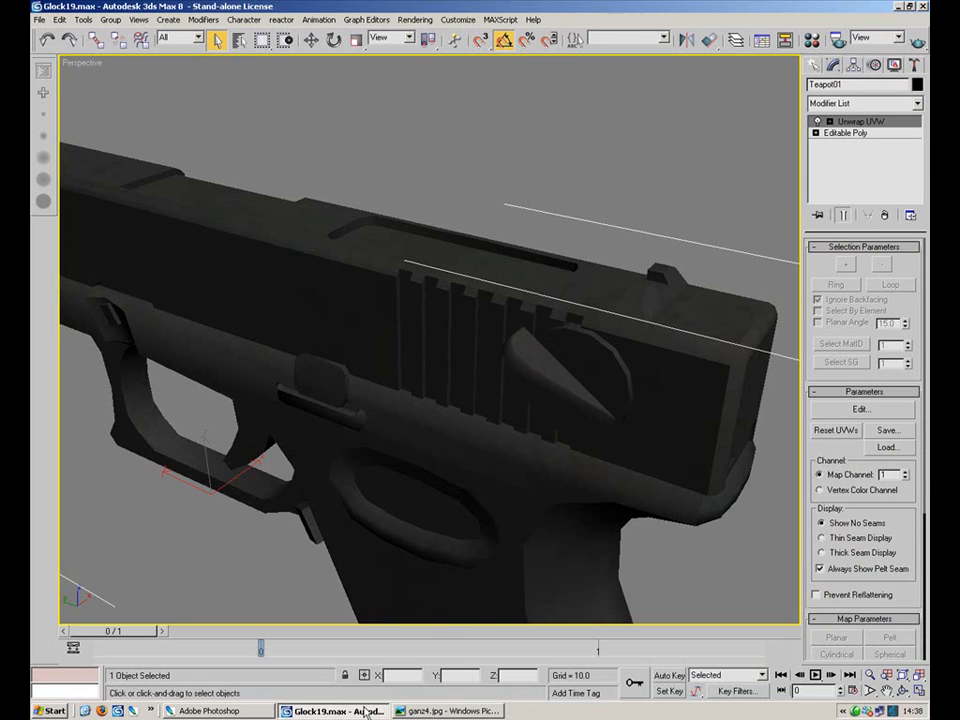
pyautogui.click(420, 711)
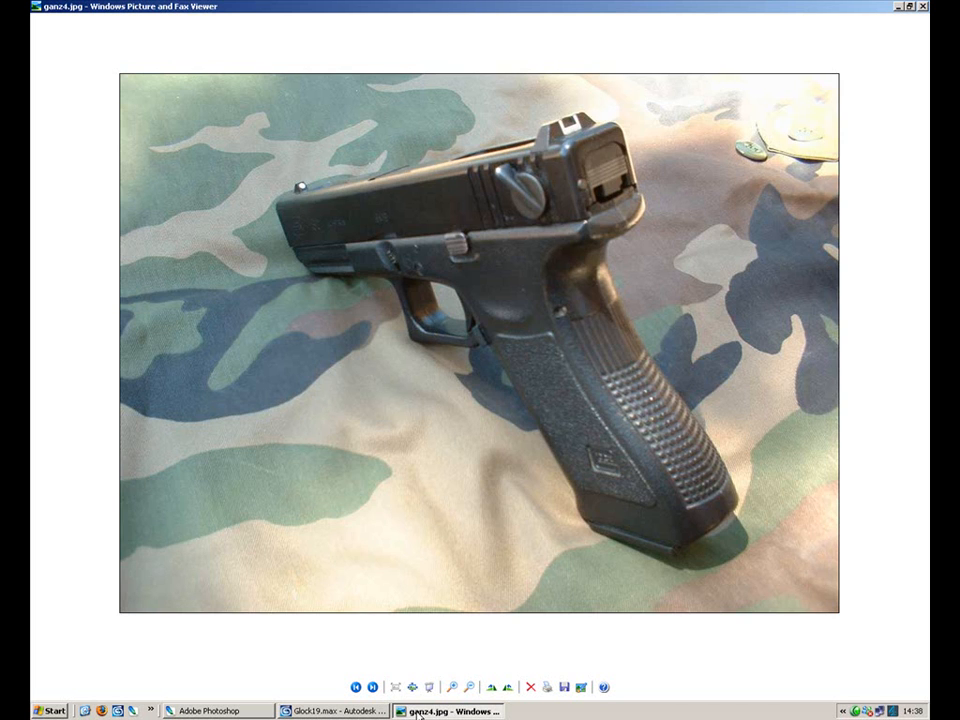
pyautogui.click(208, 711)
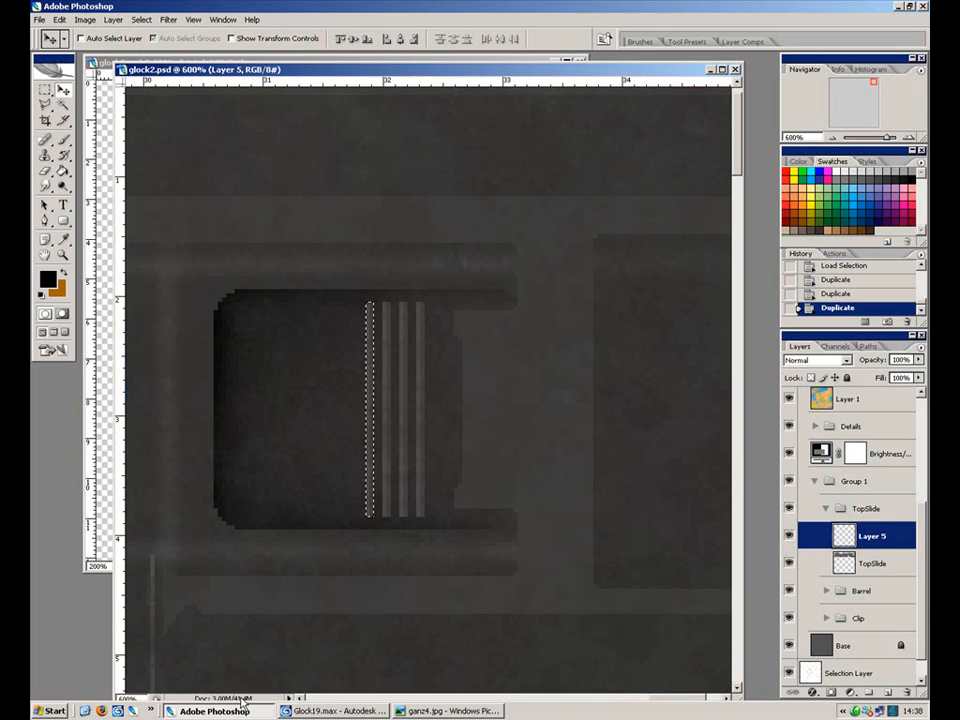
pyautogui.moveTo(369, 441); pyautogui.dragTo(318, 467)
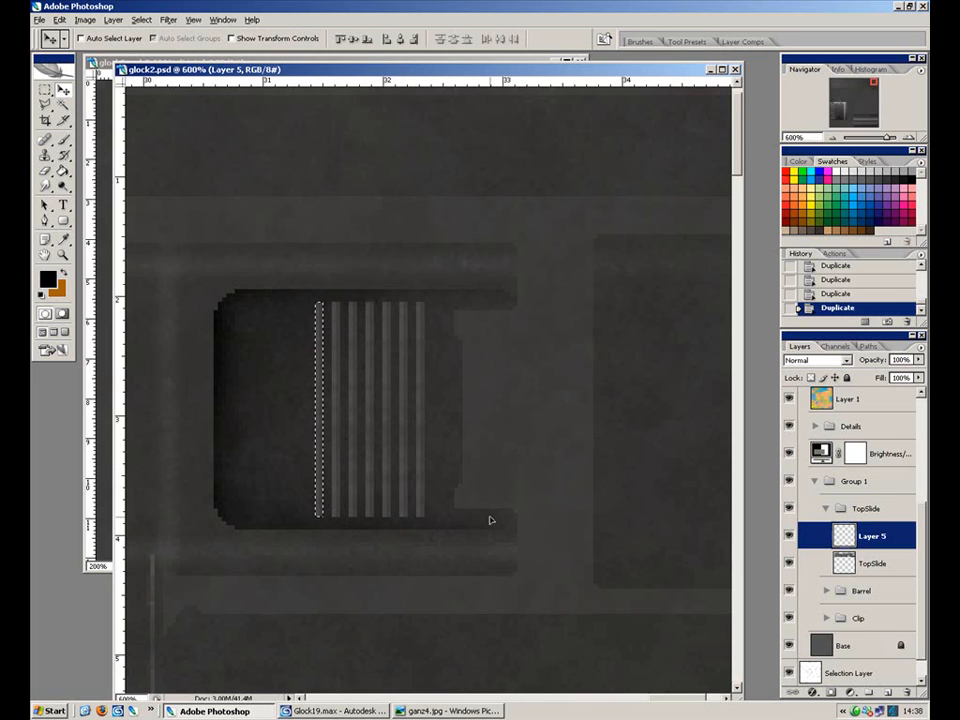
# Load the ridges as a hidden-outline selection and set the Burn tool to 1 px, midtones, 50% exposure on the TopSlide layer.
pyautogui.keyDown('ctrl'); pyautogui.click(843, 540); pyautogui.keyUp('ctrl')
pyautogui.hotkey('ctrl', 'h')
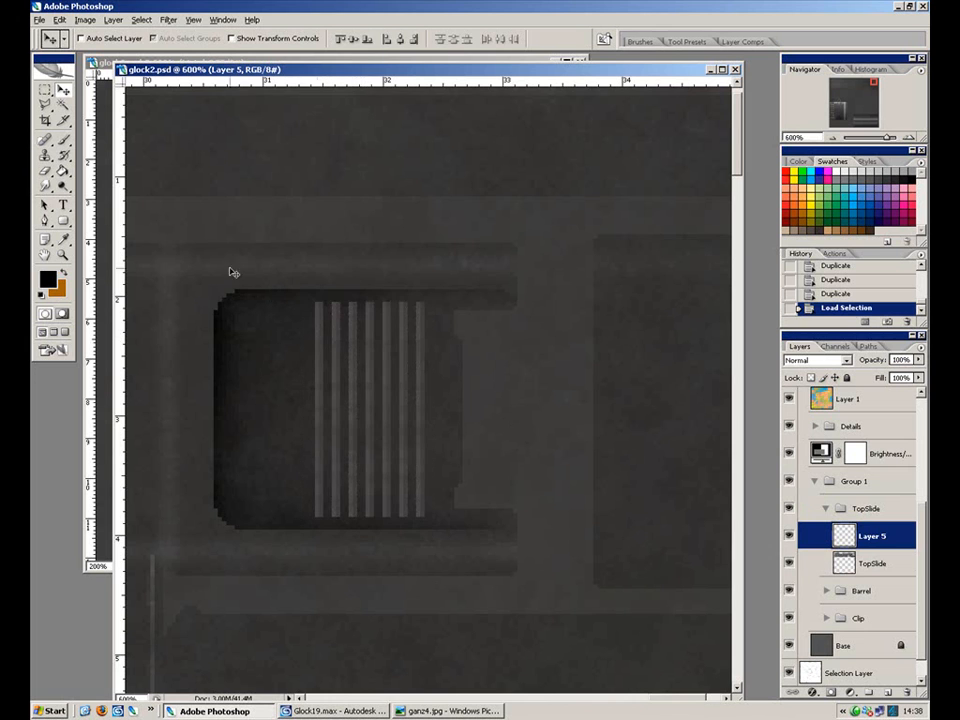
pyautogui.moveTo(63, 186); pyautogui.dragTo(96, 196)
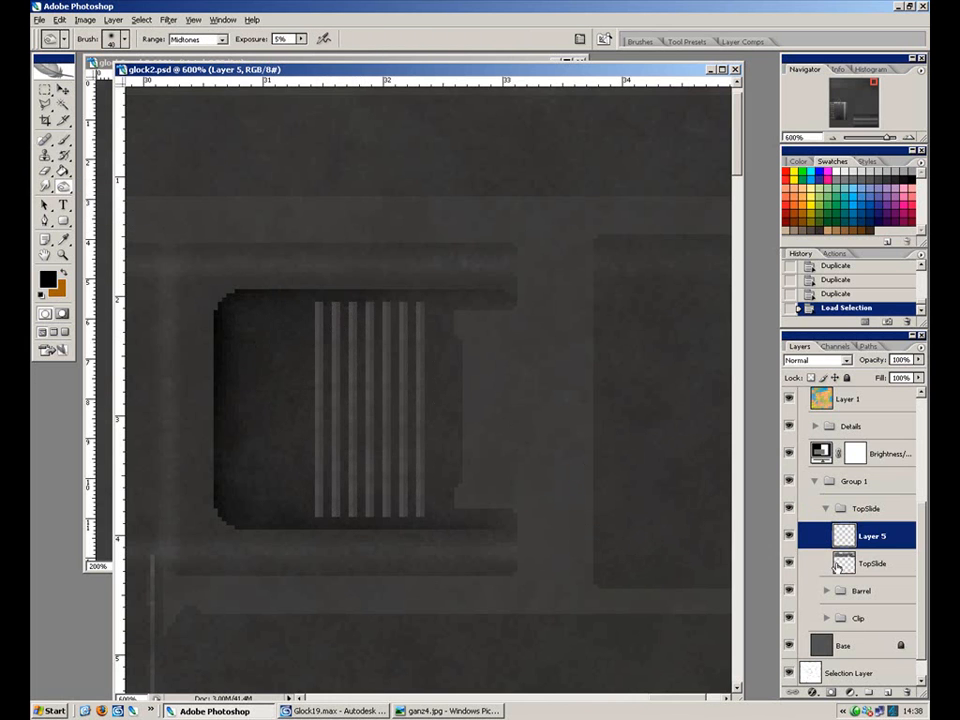
pyautogui.click(870, 565)
pyautogui.press('[')
pyautogui.press('[')
pyautogui.press('[')
pyautogui.press('[')
pyautogui.press('[')
pyautogui.press('[')
pyautogui.press('[')
pyautogui.press('[')
pyautogui.press('[')
pyautogui.press('[')
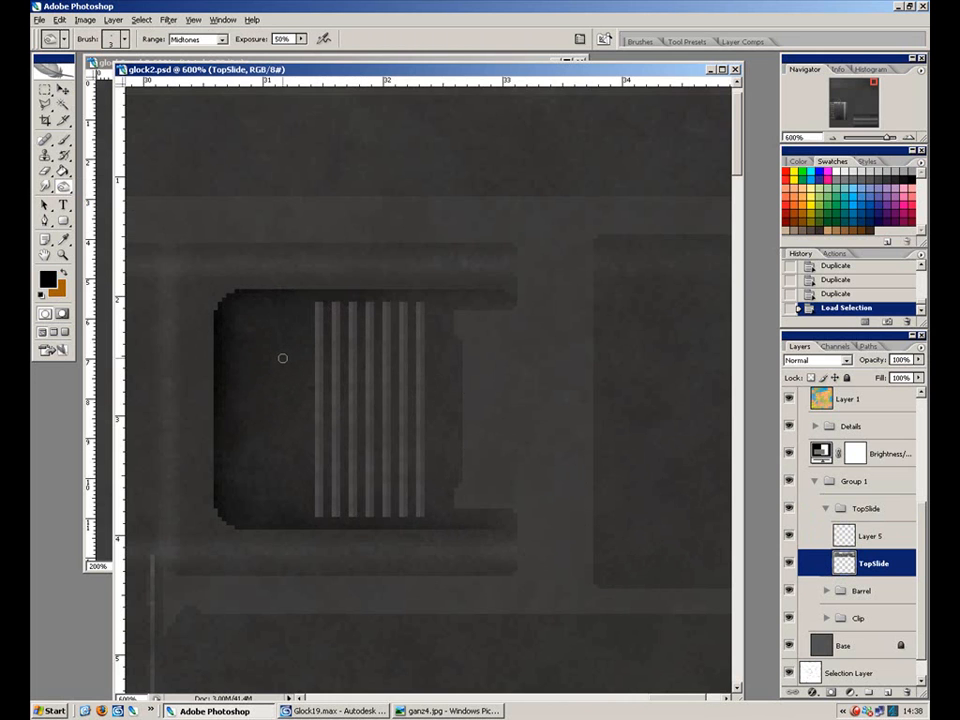
pyautogui.hotkey('ctrl', '+')
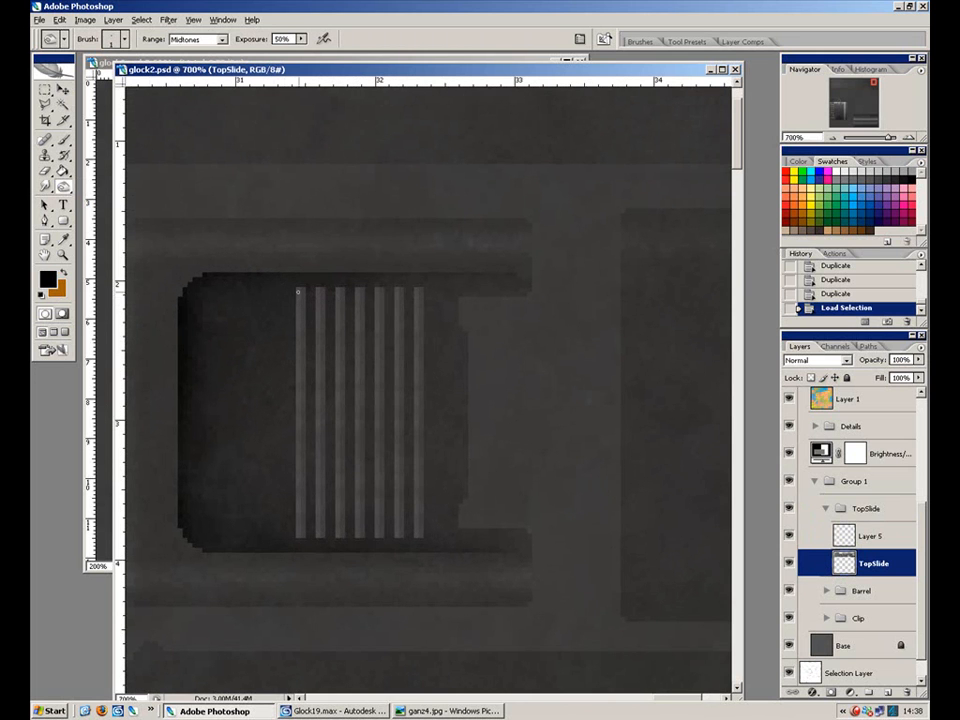
pyautogui.click(290, 304)
pyautogui.moveTo(290, 304); pyautogui.dragTo(294, 354)
pyautogui.hotkey('ctrl', 'shift', 'i')
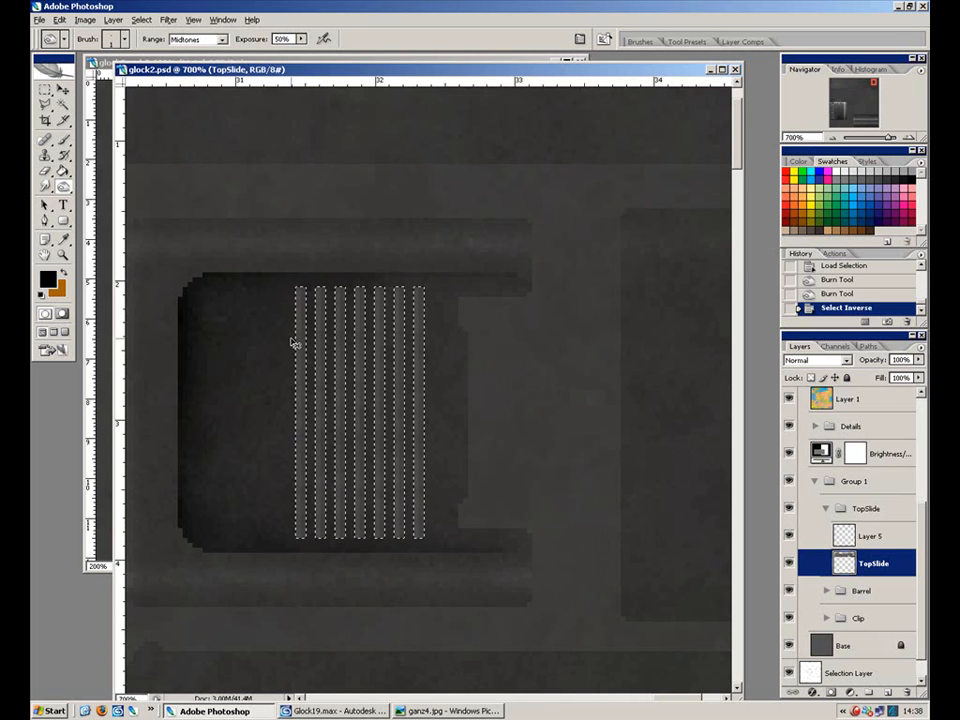
pyautogui.hotkey('ctrl', 'h')
pyautogui.moveTo(288, 412); pyautogui.dragTo(299, 371)
pyautogui.hotkey('ctrl', 'x')
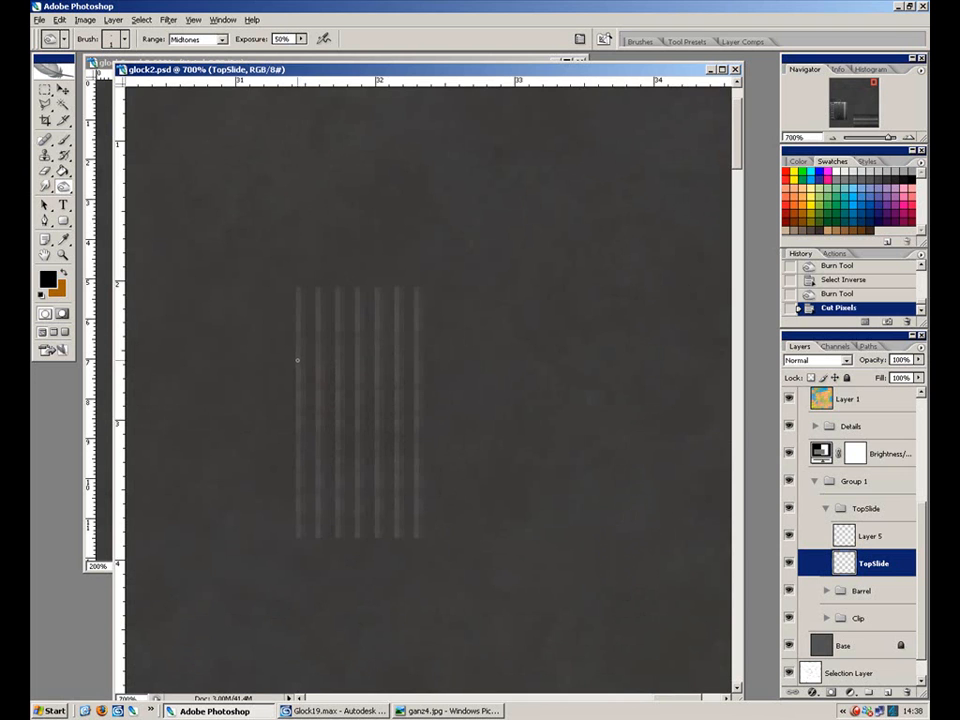
pyautogui.hotkey('ctrl', 'z')
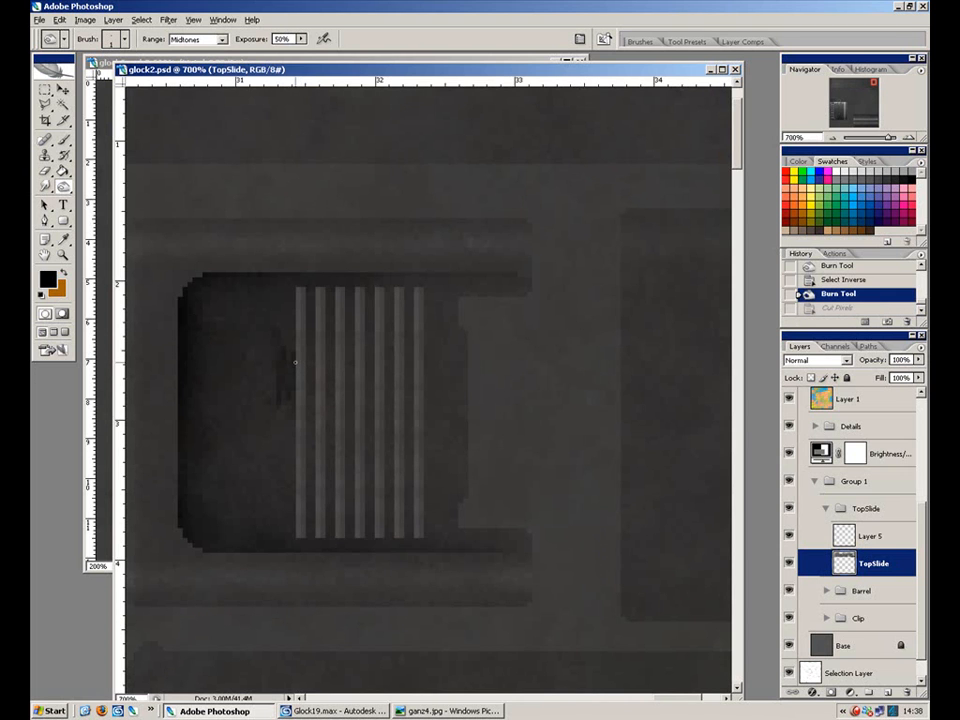
pyautogui.hotkey('ctrl', 'alt', 'z')
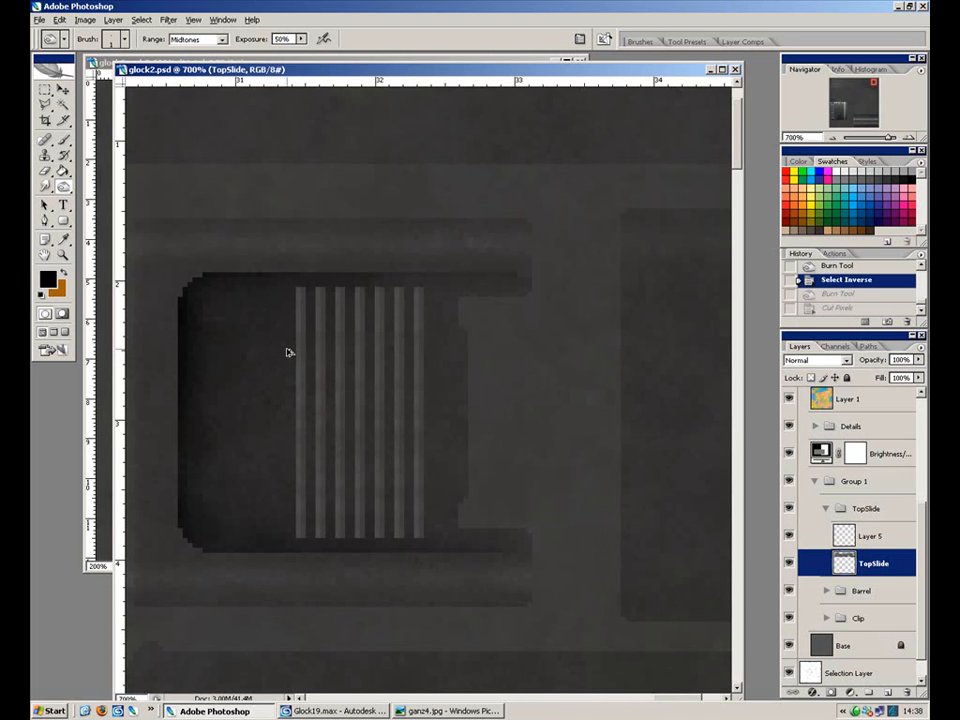
pyautogui.hotkey('ctrl', 'alt', 'z')
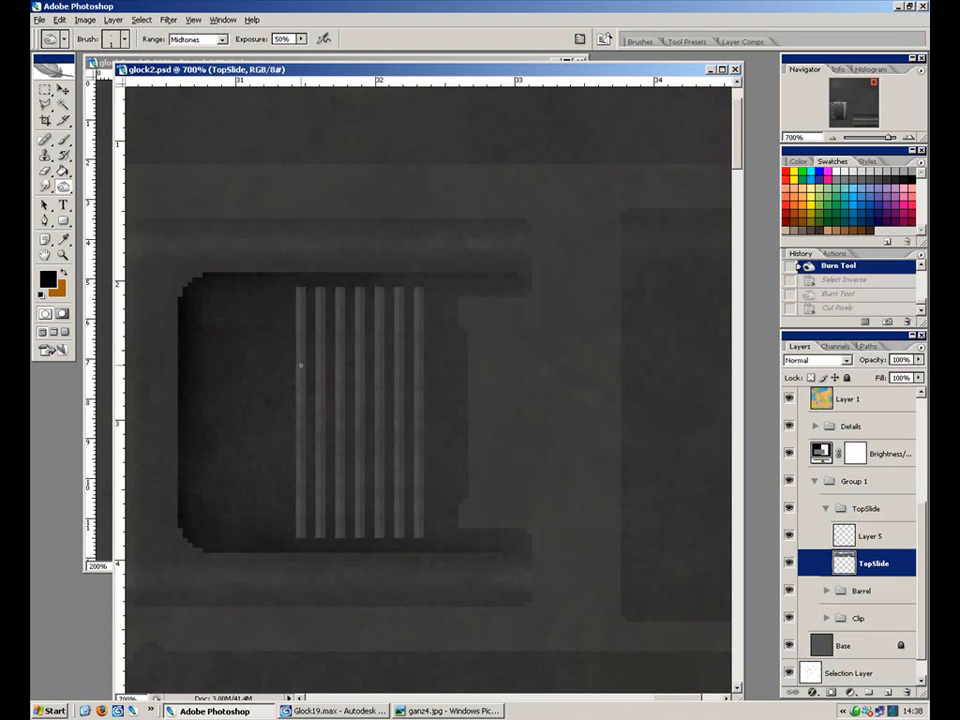
pyautogui.keyDown('ctrl'); pyautogui.click(843, 537); pyautogui.keyUp('ctrl')
pyautogui.click(845, 537)
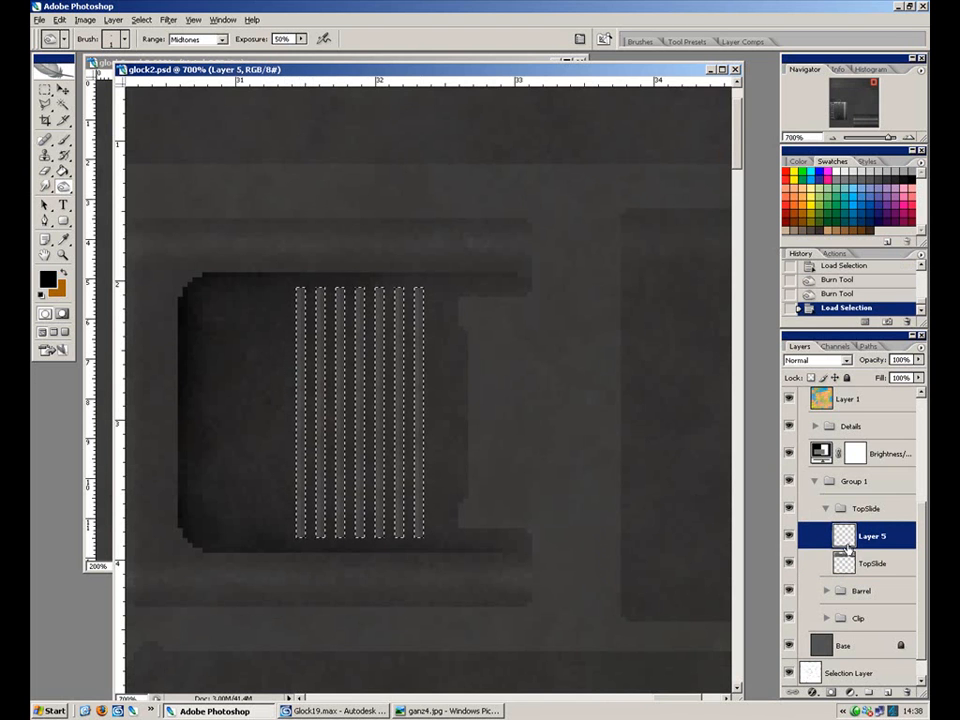
pyautogui.hotkey('ctrl', 'd')
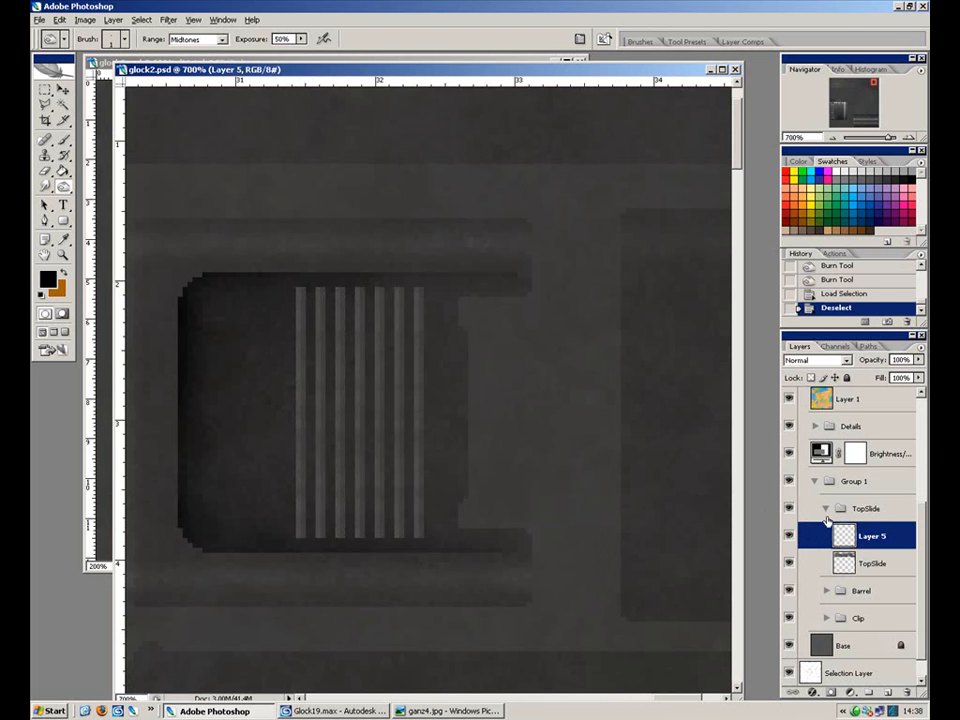
# Load the Layer 5 ridges as a selection, invert it with its outline hidden and make the TopSlide layer active.
pyautogui.keyDown('ctrl'); pyautogui.click(845, 537); pyautogui.keyUp('ctrl')
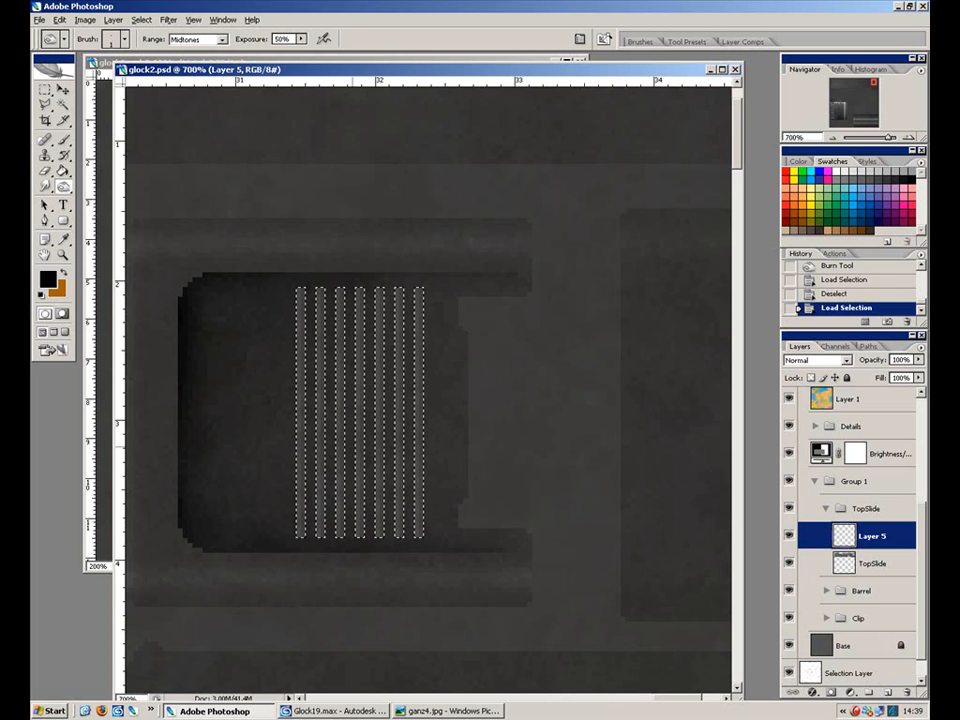
pyautogui.hotkey('ctrl', 'shift', 'i')
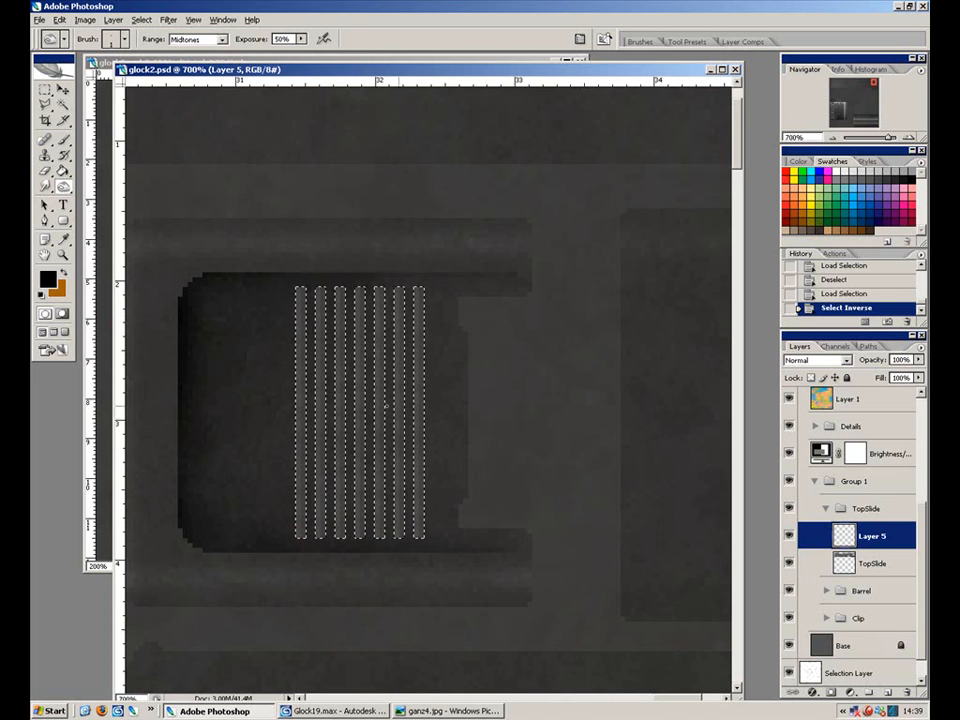
pyautogui.hotkey('alt', '[')
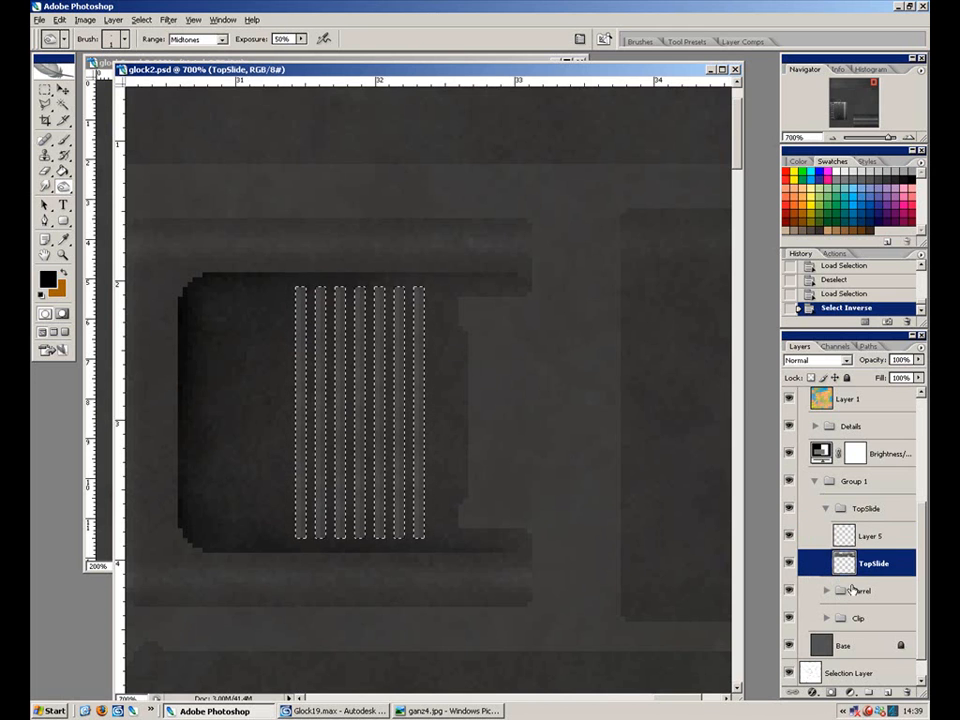
pyautogui.hotkey('ctrl', 'h')
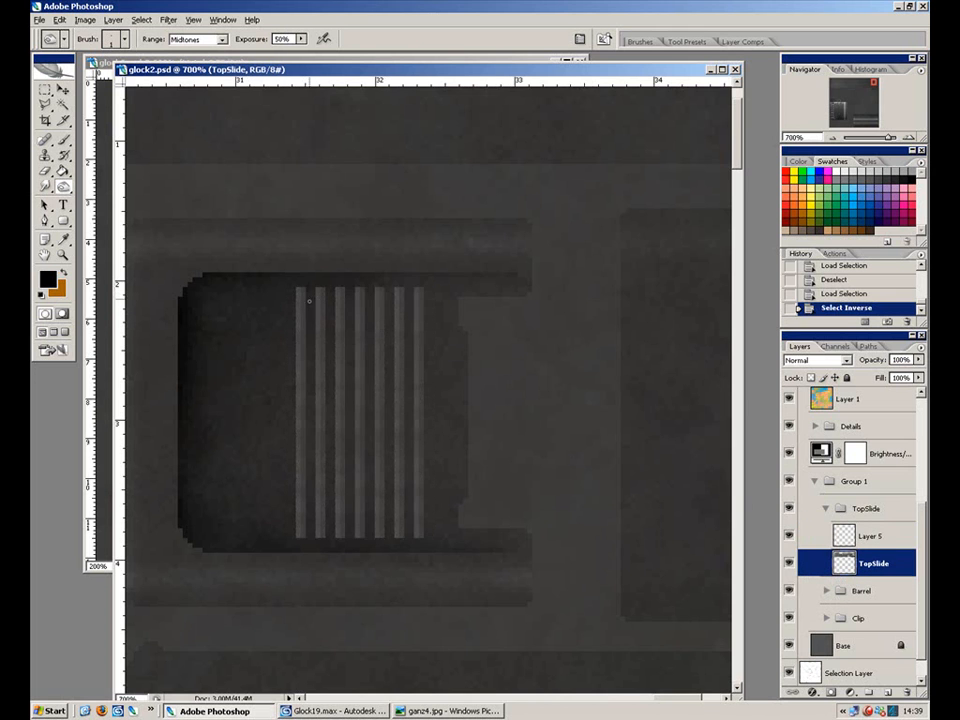
# Burn narrow shadows into the gaps beside the ridges with a 1 px brush on midtones at 50% exposure.
pyautogui.moveTo(307, 503); pyautogui.dragTo(307, 524)
pyautogui.moveTo(312, 290); pyautogui.dragTo(325, 290)
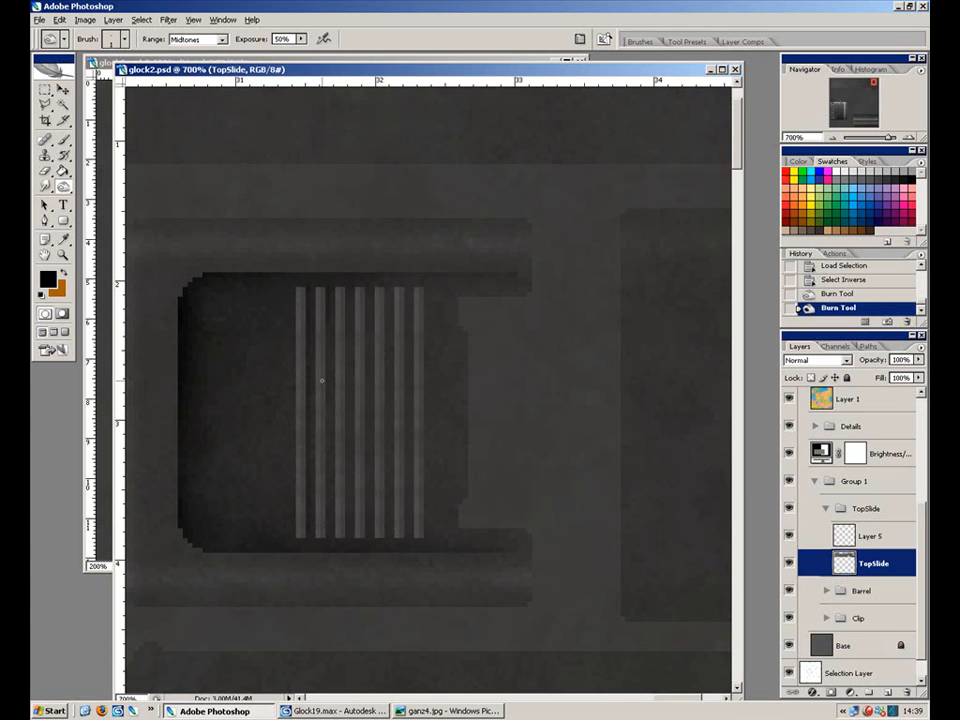
pyautogui.moveTo(312, 516); pyautogui.dragTo(312, 523)
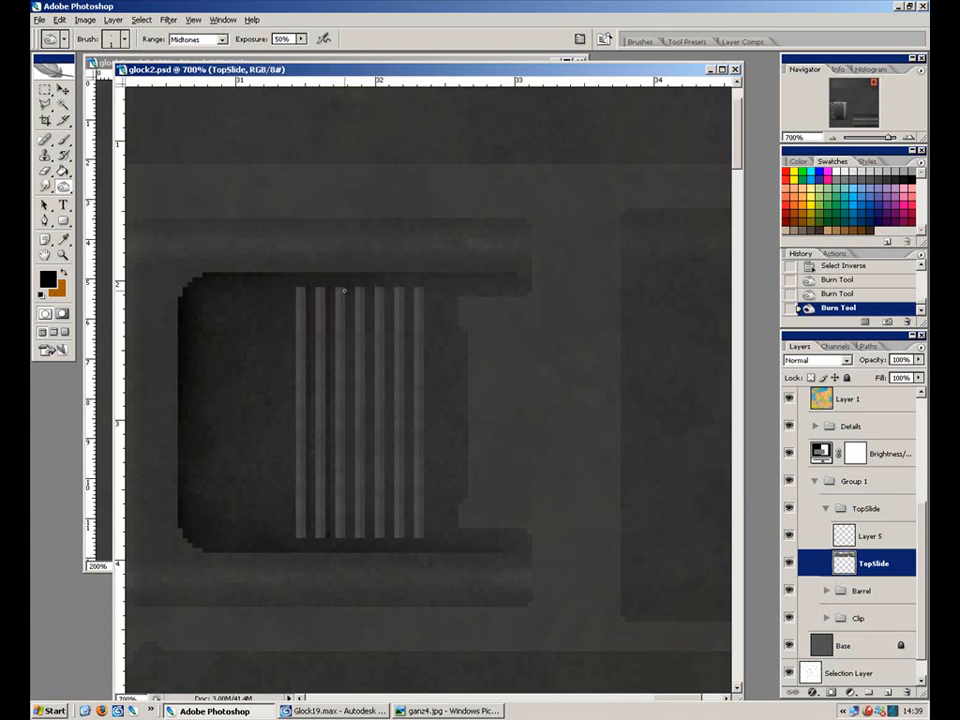
pyautogui.moveTo(350, 290); pyautogui.dragTo(361, 290)
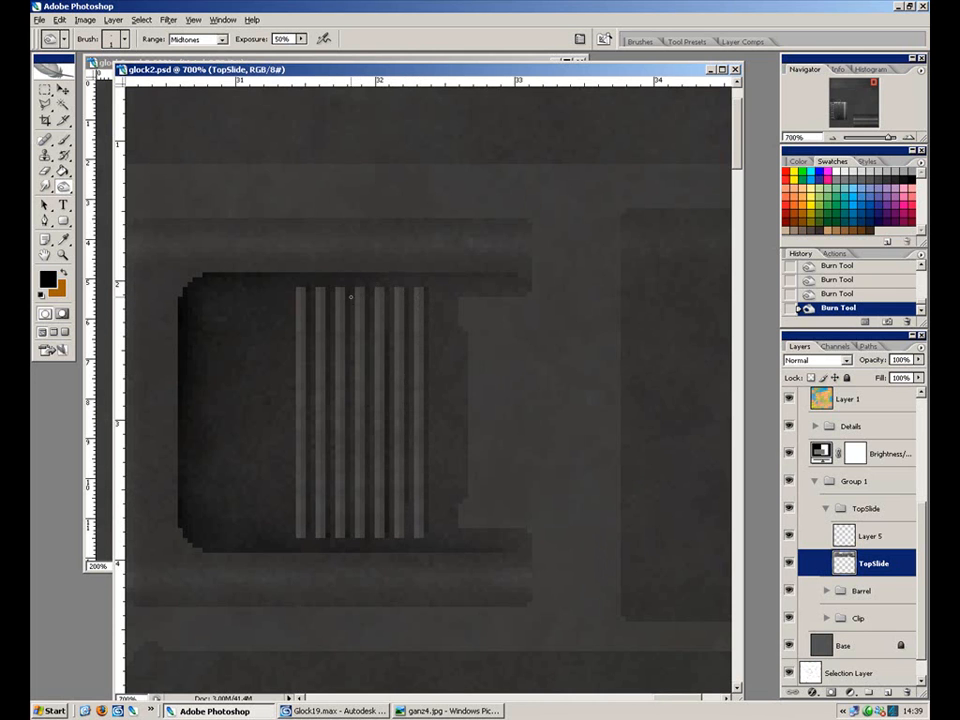
pyautogui.hotkey('ctrl', '-')
pyautogui.hotkey('ctrl', '-')
pyautogui.hotkey('ctrl', '-')
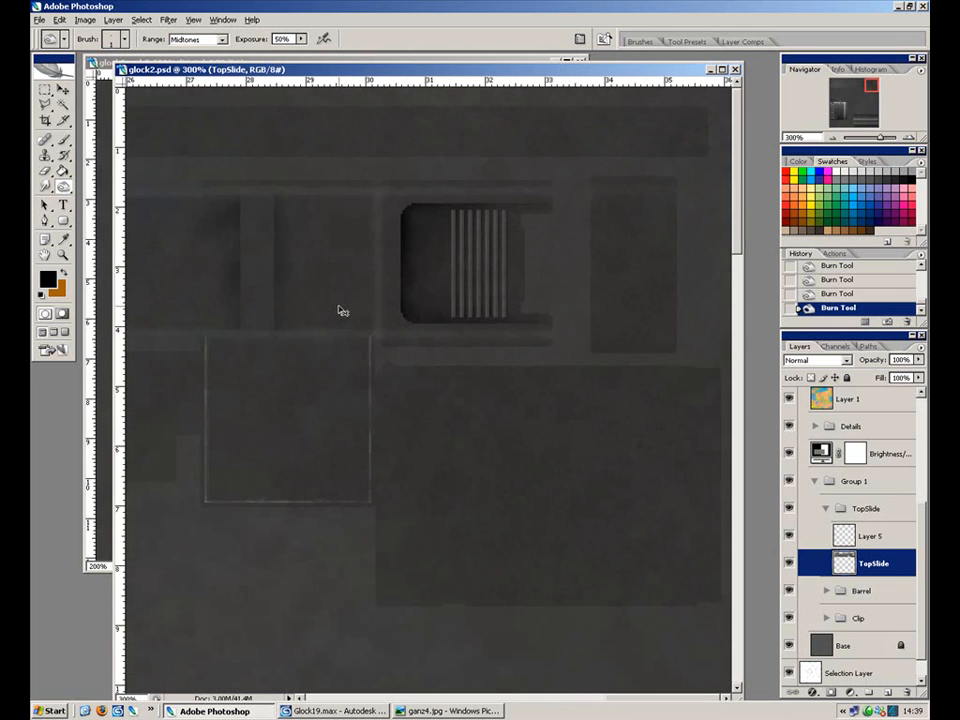
# Show the Guide layer over the recess area of the top slide.
pyautogui.hotkey('ctrl', '-')
pyautogui.hotkey('ctrl', '+')
pyautogui.hotkey('ctrl', '+')
pyautogui.moveTo(497, 217); pyautogui.dragTo(323, 485)
pyautogui.moveTo(519, 259)
pyautogui.mouseDown()
pyautogui.moveTo(334, 426)
pyautogui.moveTo(300, 430)
pyautogui.mouseUp()
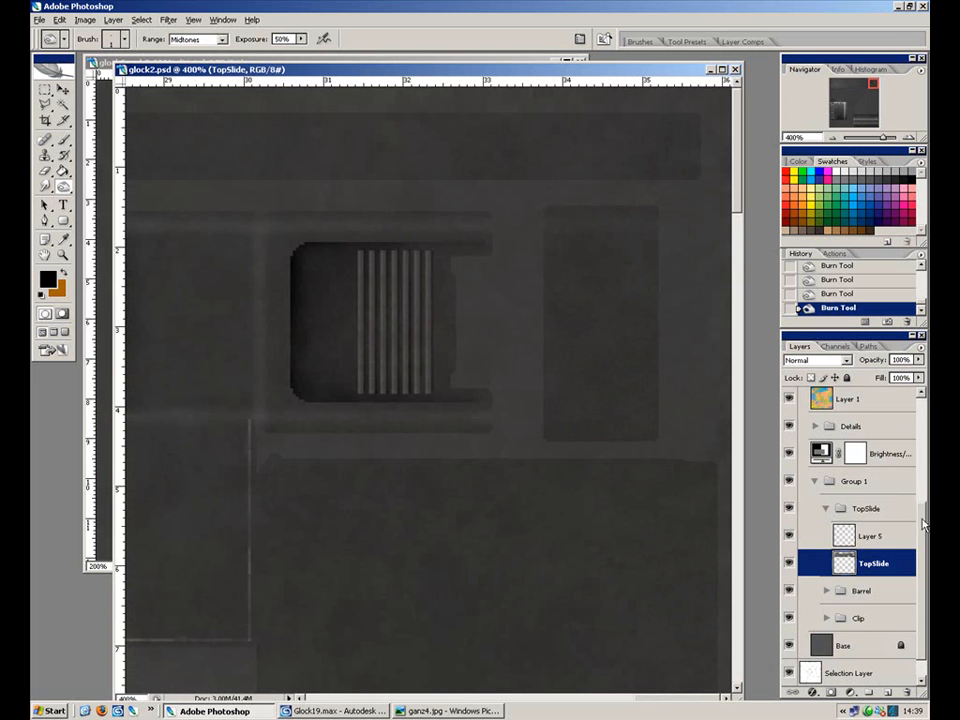
pyautogui.moveTo(922, 524); pyautogui.dragTo(920, 398)
pyautogui.click(789, 401)
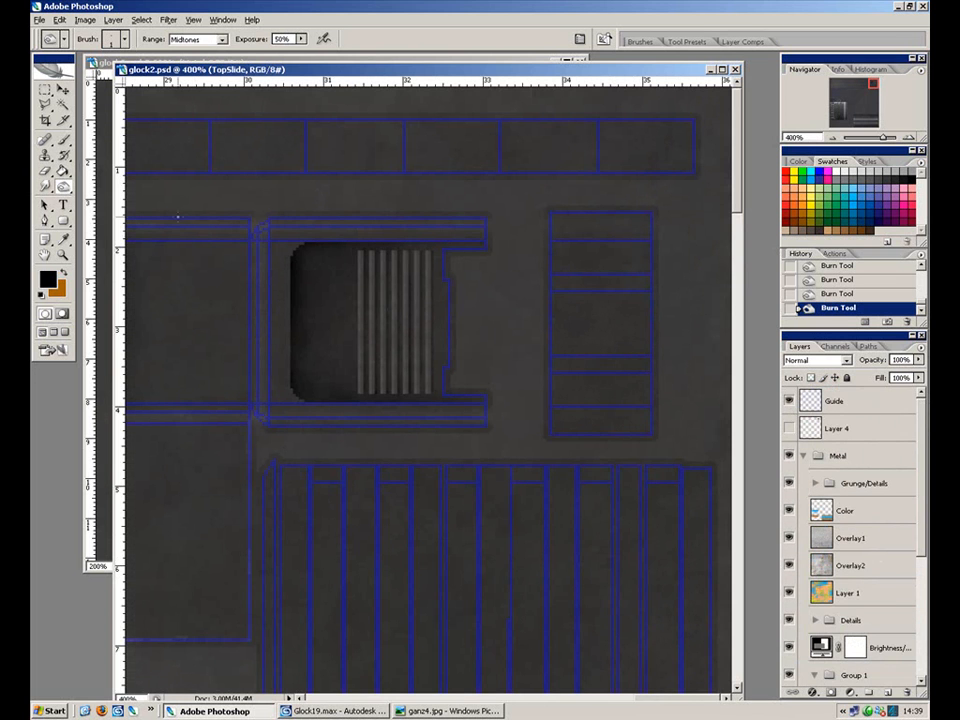
# Replace the selection with a rectangular marquee from the middle of the ridges to the open end of the recess frame.
pyautogui.click(44, 91)
pyautogui.hotkey('ctrl', '+')
pyautogui.hotkey('ctrl', '+')
pyautogui.hotkey('ctrl', '+')
pyautogui.moveTo(493, 165)
pyautogui.mouseDown()
pyautogui.moveTo(466, 246)
pyautogui.moveTo(414, 236)
pyautogui.moveTo(357, 541)
pyautogui.mouseUp()
pyautogui.click(504, 172)
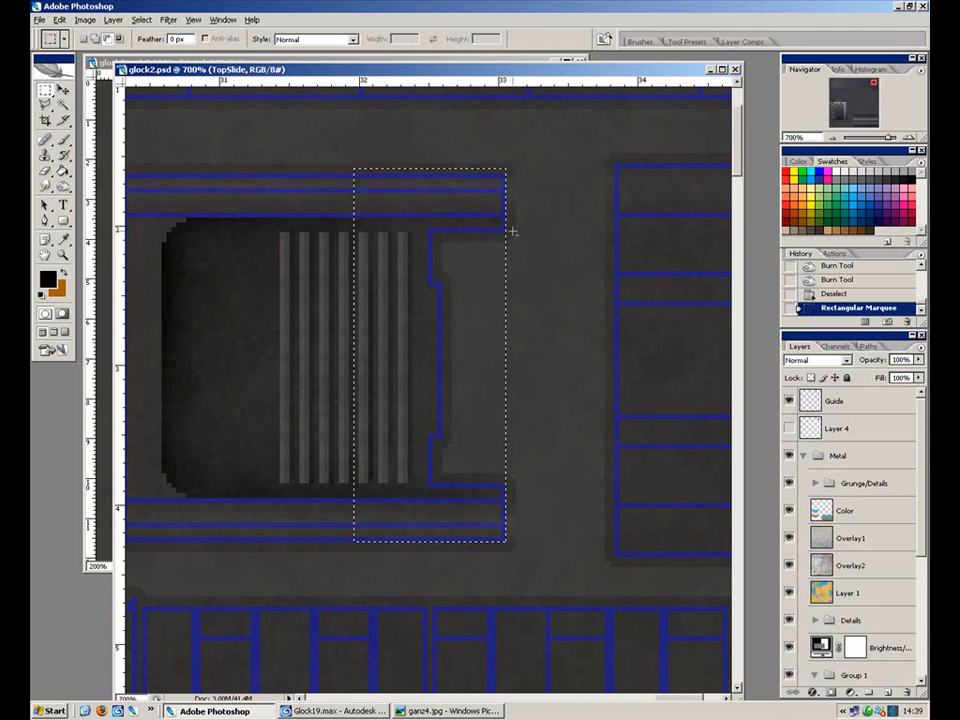
# Subtract the stepped notch beside the ridges from the selection, following the guide lines.
pyautogui.moveTo(424, 272); pyautogui.dragTo(431, 284)
pyautogui.hotkey('ctrl', 'z')
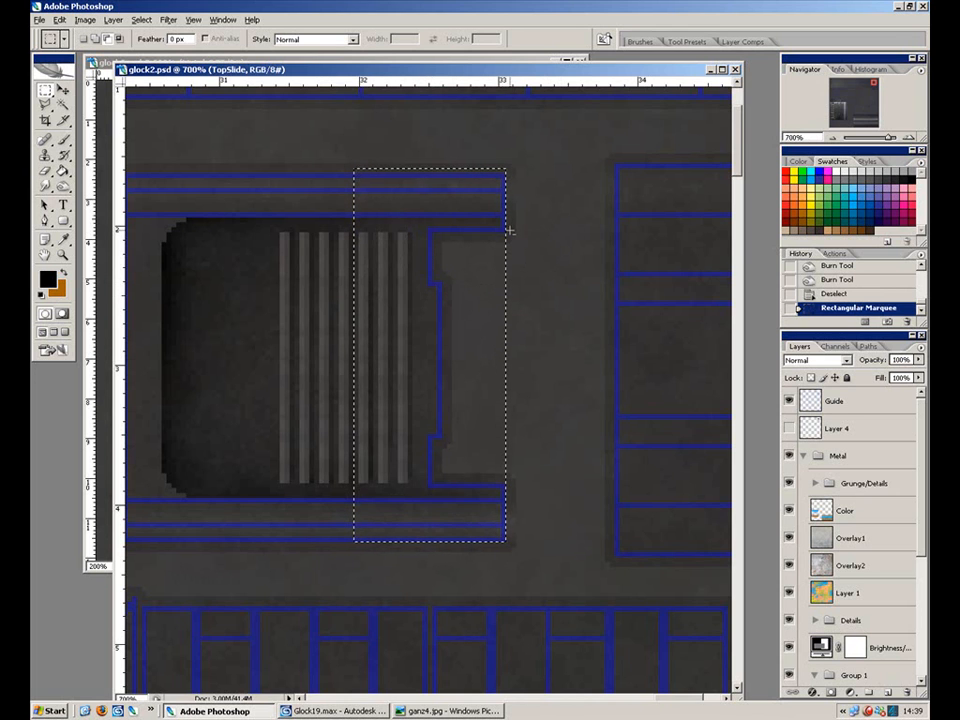
pyautogui.moveTo(440, 278); pyautogui.dragTo(429, 282)
pyautogui.moveTo(550, 272); pyautogui.dragTo(442, 461)
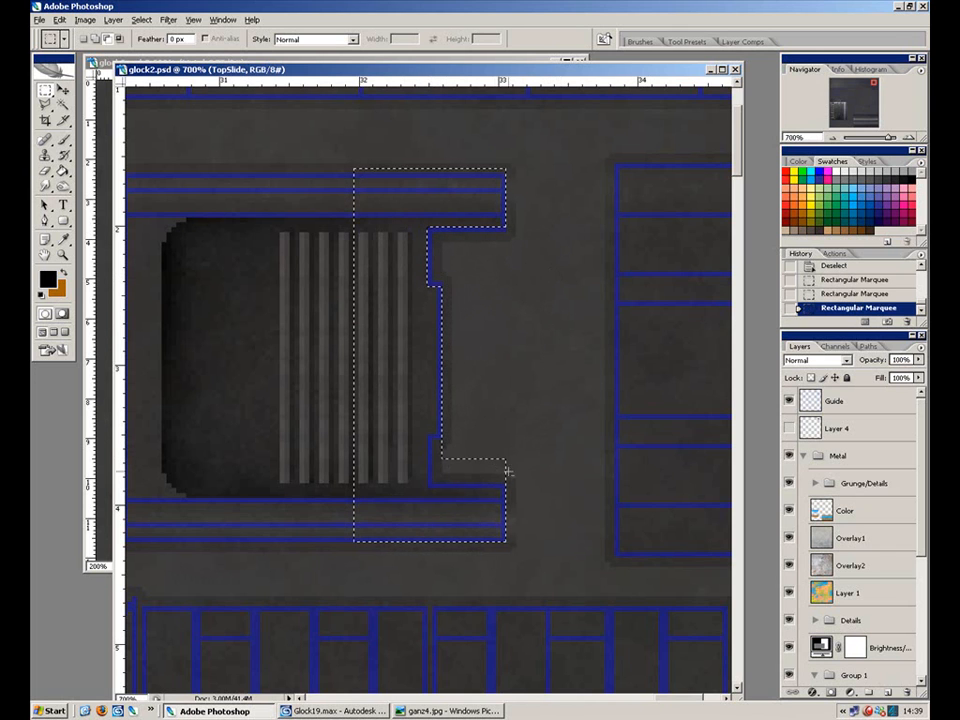
pyautogui.moveTo(498, 485); pyautogui.dragTo(431, 432)
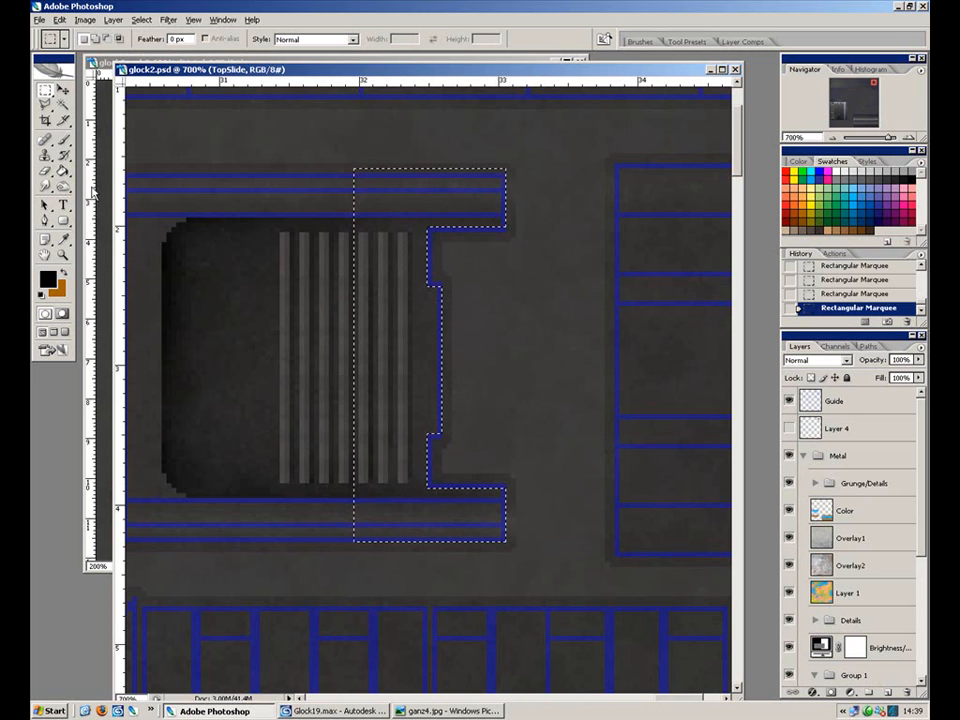
# Switch to the Dodge tool on highlights at 60% exposure, and hide the Guide layer and the selection outline.
pyautogui.click(63, 187)
pyautogui.click(112, 187)
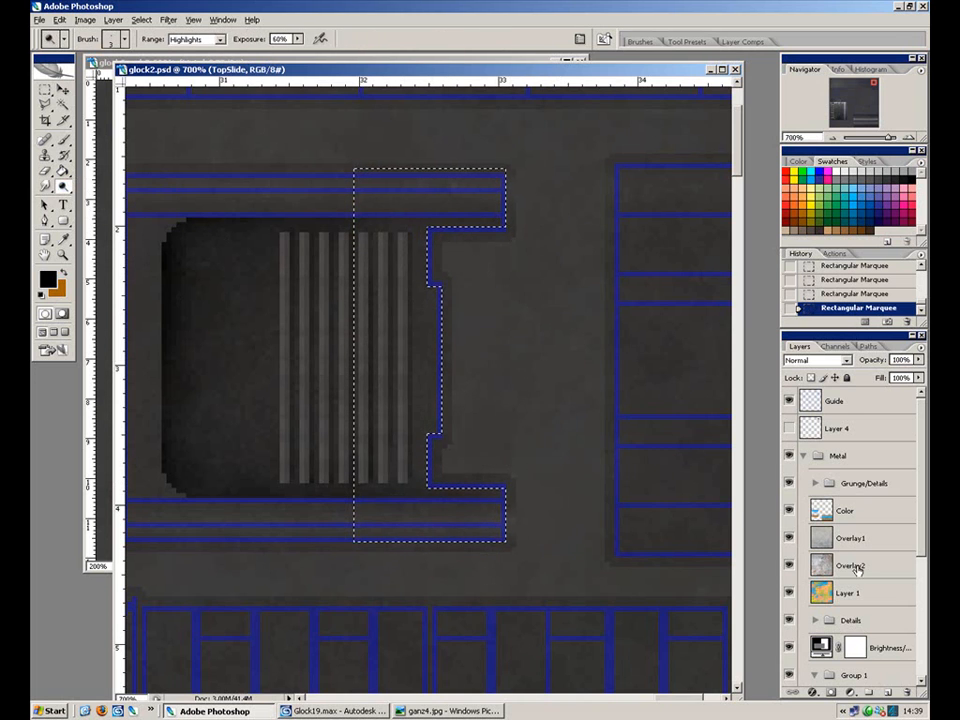
pyautogui.scroll(-3, 870, 610)
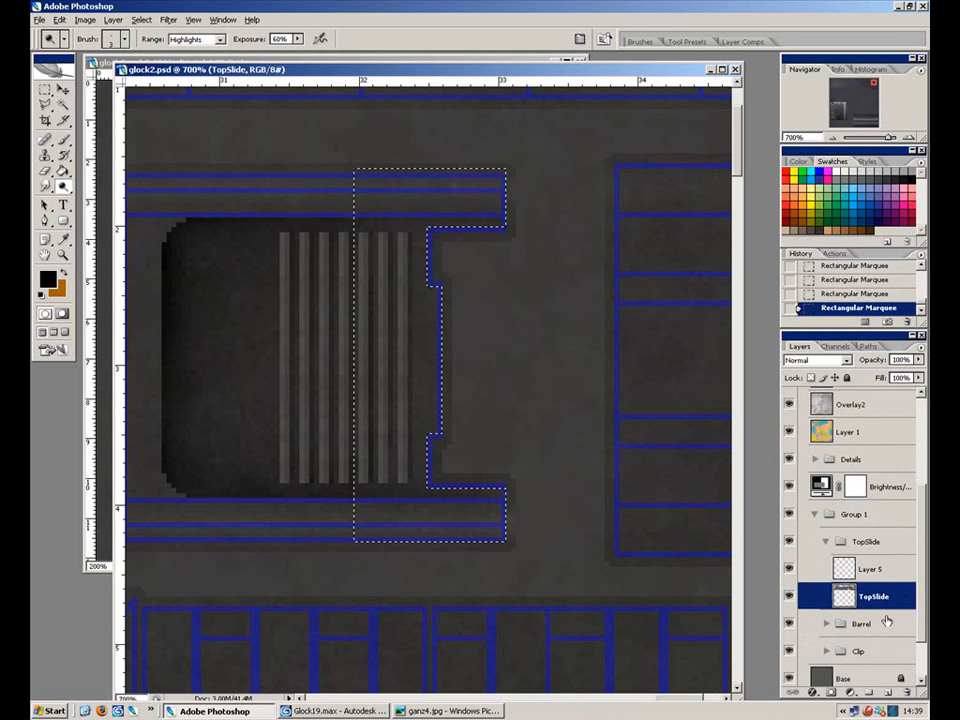
pyautogui.moveTo(920, 521); pyautogui.dragTo(921, 421)
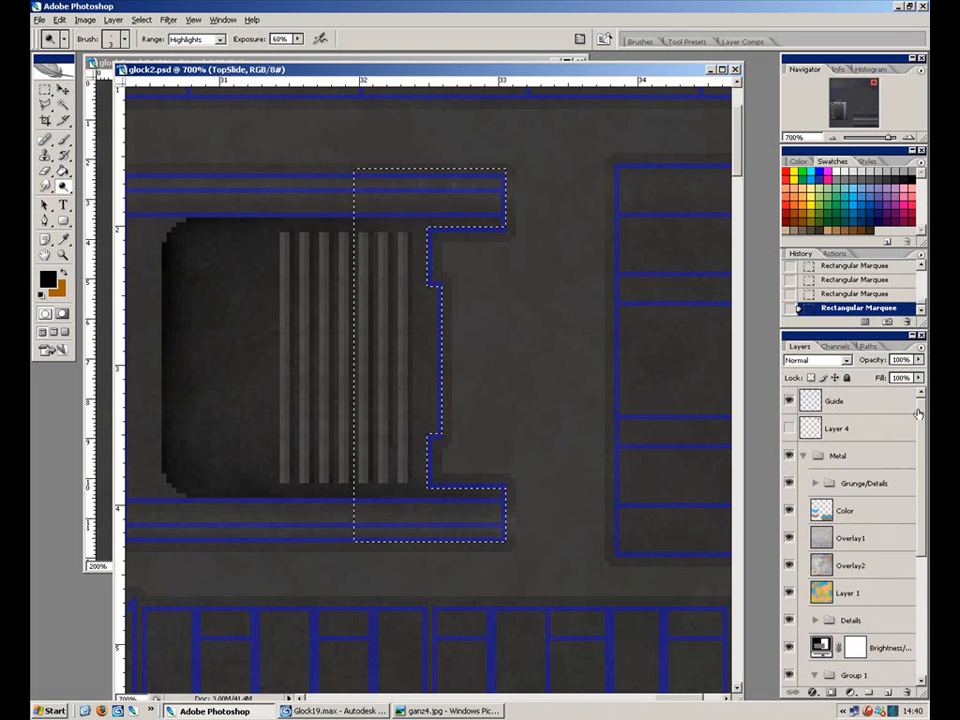
pyautogui.click(789, 402)
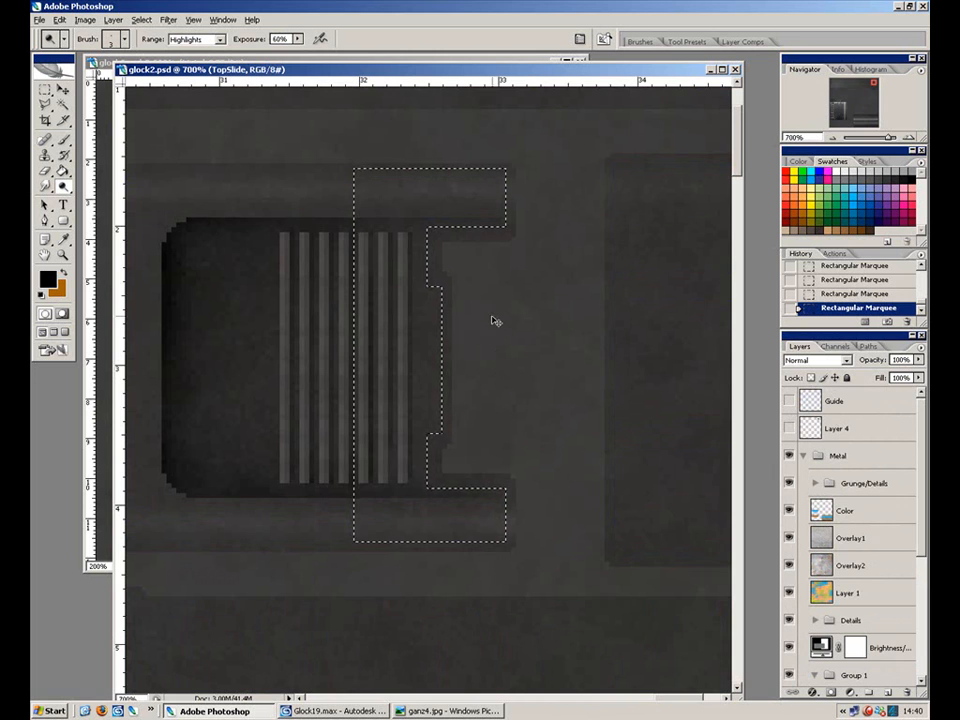
pyautogui.hotkey('ctrl', 'd')
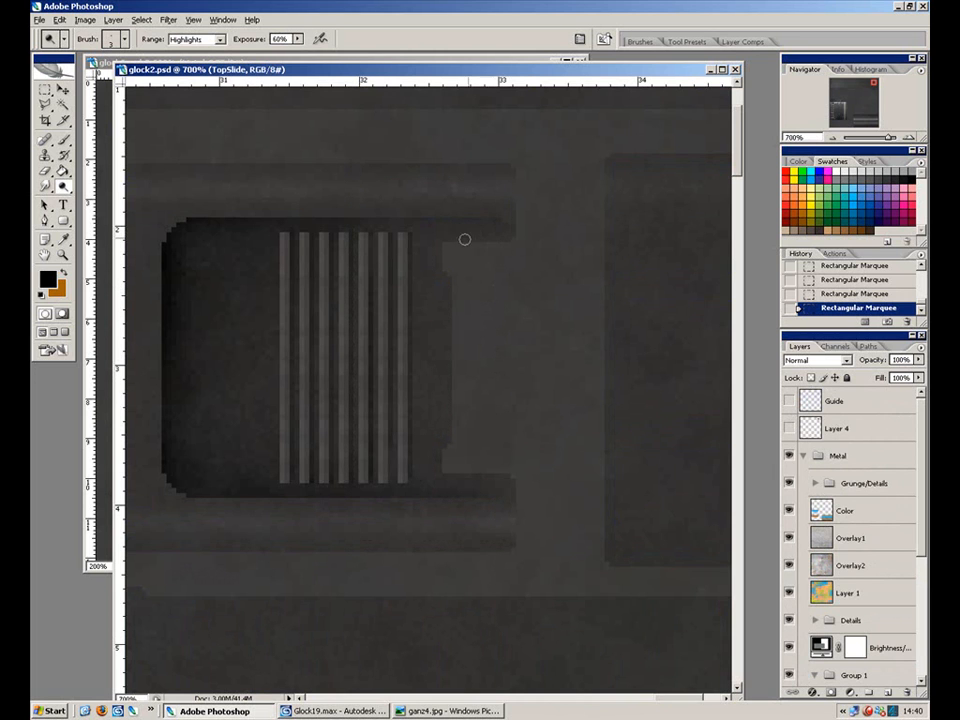
# Dodge thin highlights along the stepped edge and both arm ends of the recess frame on the TopSlide layer.
pyautogui.moveTo(420, 231); pyautogui.dragTo(470, 231)
pyautogui.moveTo(511, 195)
pyautogui.mouseDown()
pyautogui.moveTo(561, 153)
pyautogui.moveTo(501, 179)
pyautogui.moveTo(505, 153)
pyautogui.moveTo(498, 245)
pyautogui.moveTo(505, 215)
pyautogui.mouseUp()
pyautogui.hotkey('ctrl', 'z')
pyautogui.moveTo(508, 160)
pyautogui.mouseDown()
pyautogui.moveTo(504, 349)
pyautogui.moveTo(499, 160)
pyautogui.mouseUp()
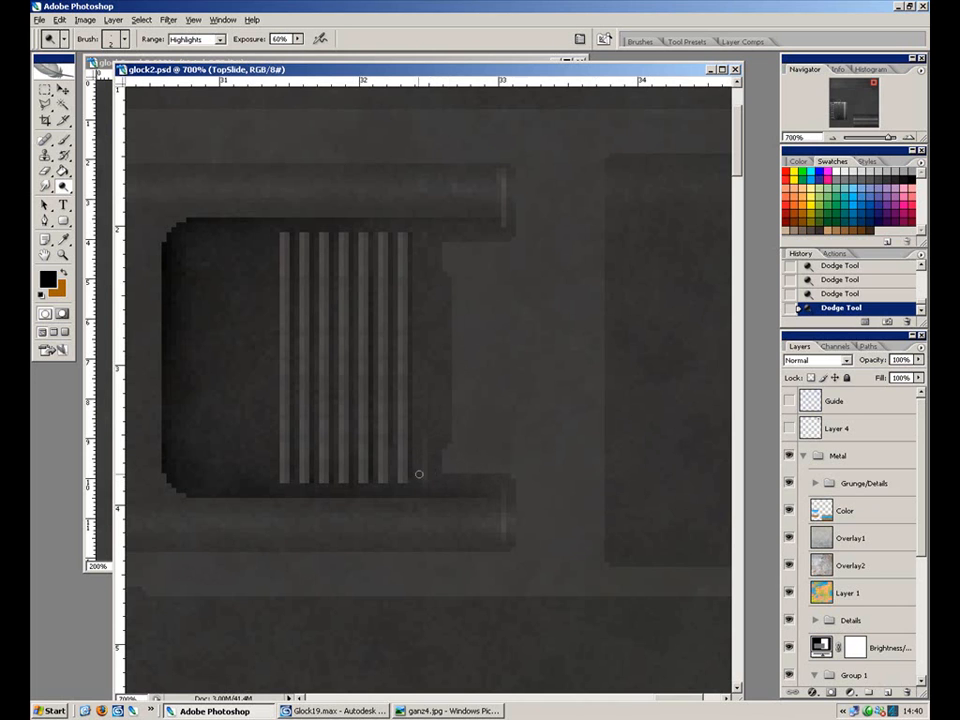
pyautogui.moveTo(425, 487); pyautogui.dragTo(503, 490)
pyautogui.moveTo(441, 313); pyautogui.dragTo(441, 407)
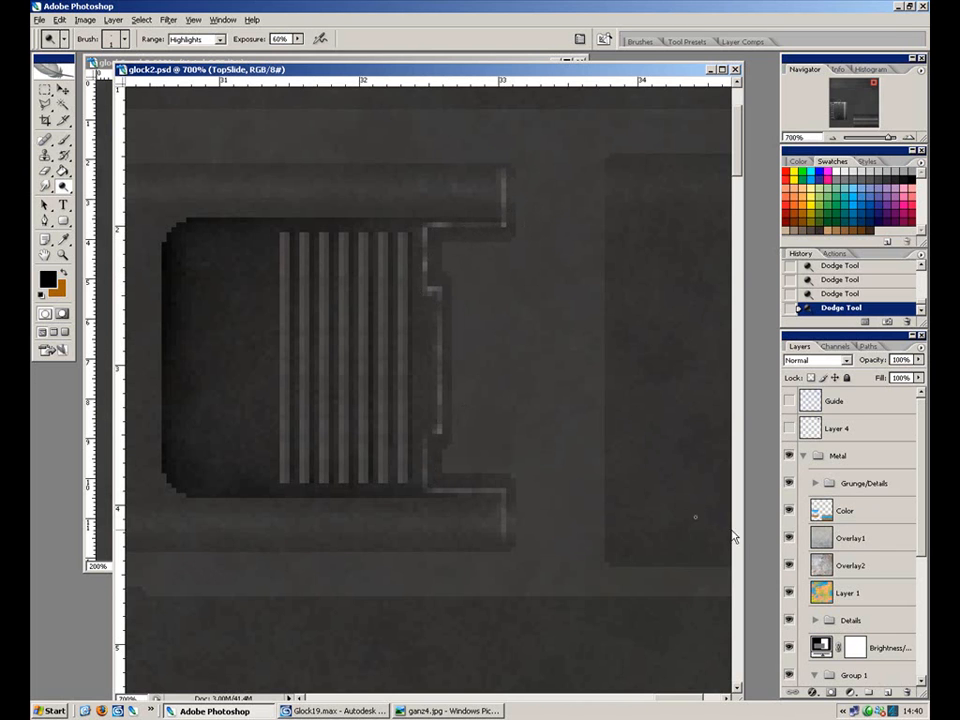
# Deselect and dodge small highlights along the vertical ridges on Layer 5 with a 1 px brush at 60% exposure.
pyautogui.scroll(-5, 924, 549)
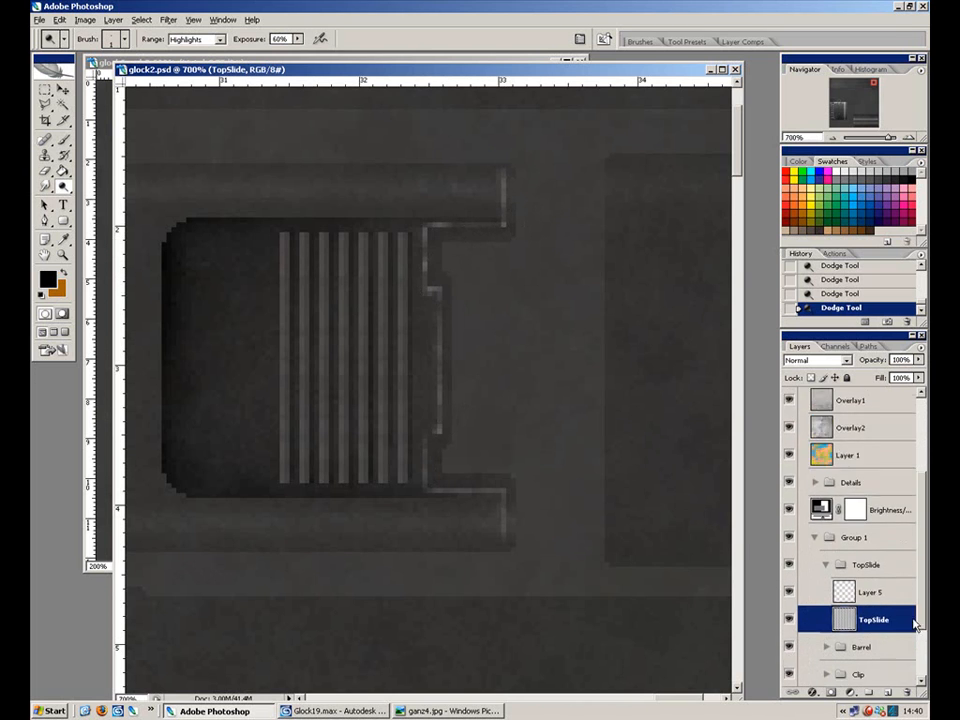
pyautogui.click(830, 575)
pyautogui.hotkey('ctrl', 'd')
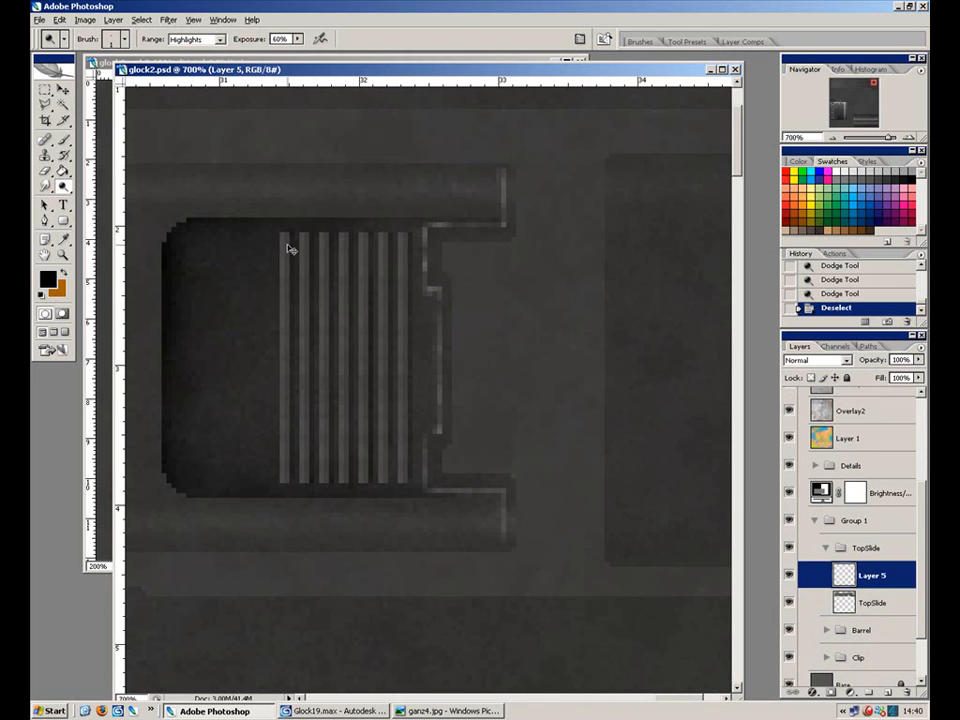
pyautogui.moveTo(279, 248); pyautogui.dragTo(285, 402)
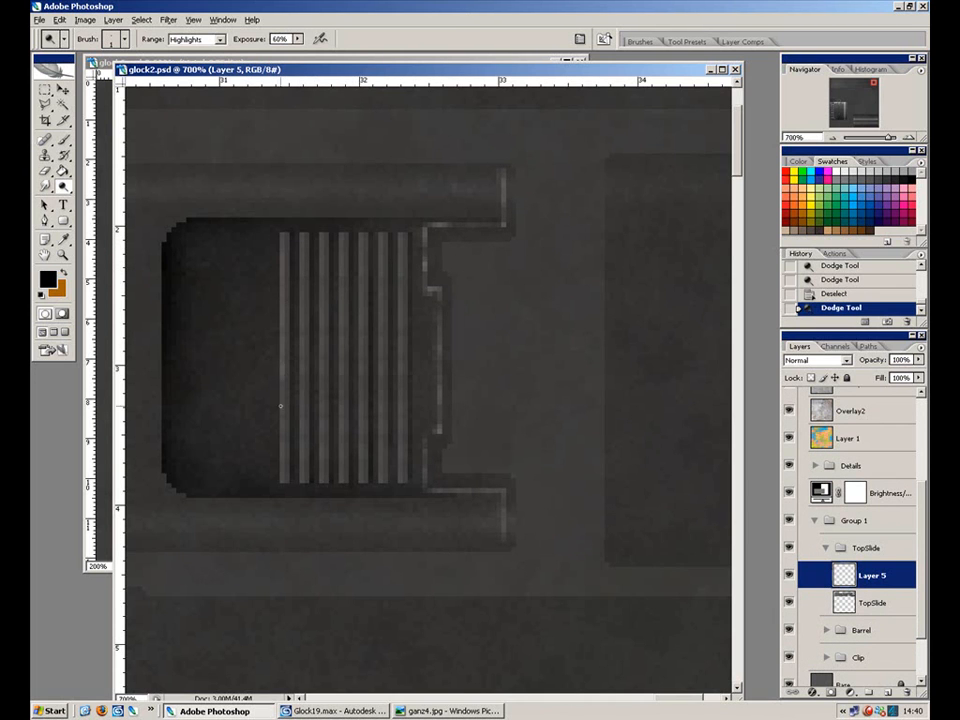
pyautogui.click(283, 443)
pyautogui.click(300, 300)
pyautogui.click(300, 350)
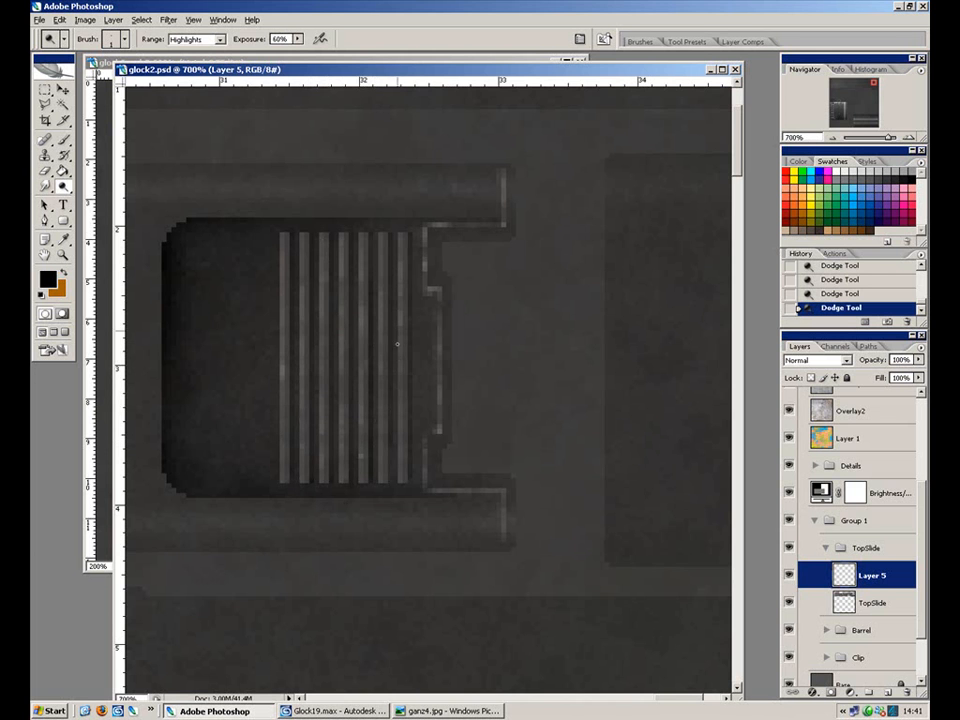
# Examine the shaded top slide details across the texture at lower zoom levels.
pyautogui.hotkey('ctrl', '-')
pyautogui.hotkey('ctrl', '-')
pyautogui.hotkey('ctrl', '-')
pyautogui.hotkey('ctrl', '-')
pyautogui.hotkey('ctrl', '-')
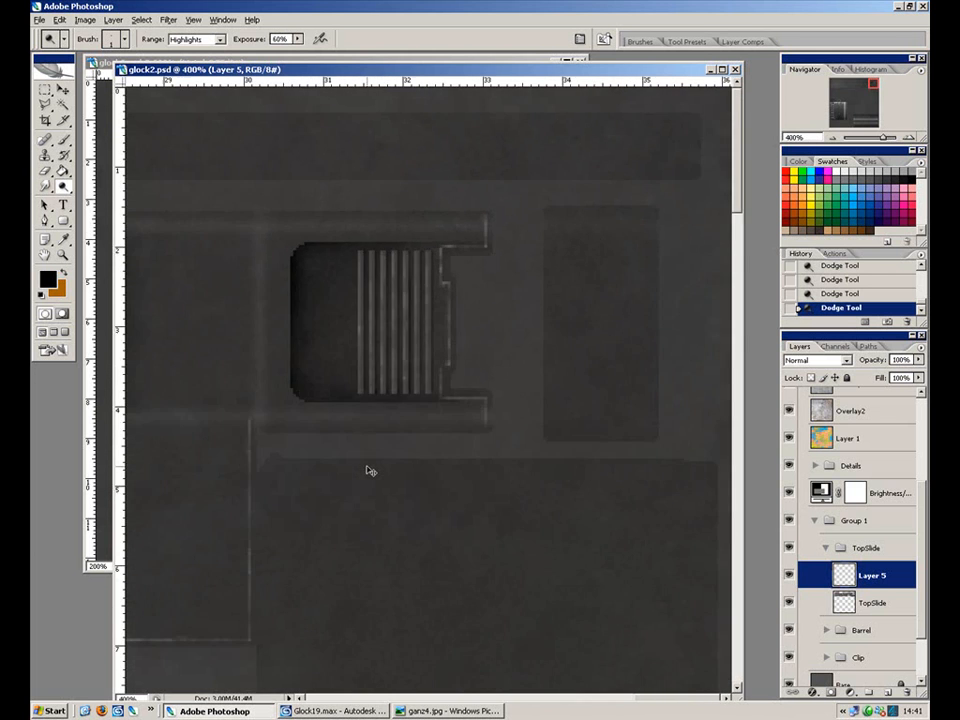
pyautogui.hotkey('ctrl', '-')
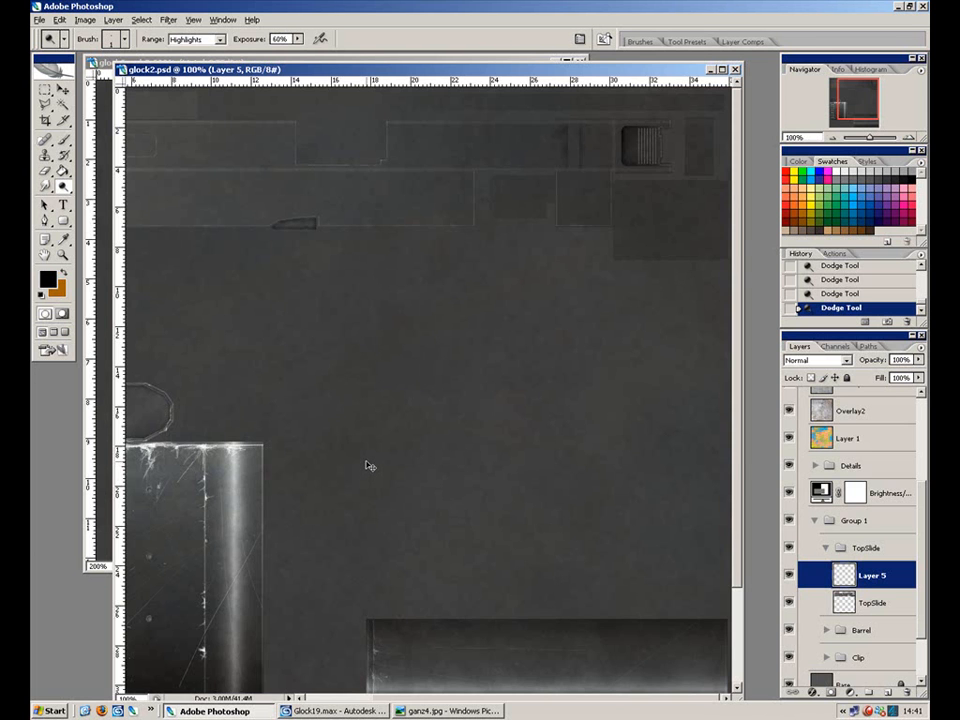
pyautogui.hotkey('ctrl', '+')
pyautogui.moveTo(400, 350); pyautogui.dragTo(622, 521)
pyautogui.moveTo(460, 368); pyautogui.dragTo(294, 426)
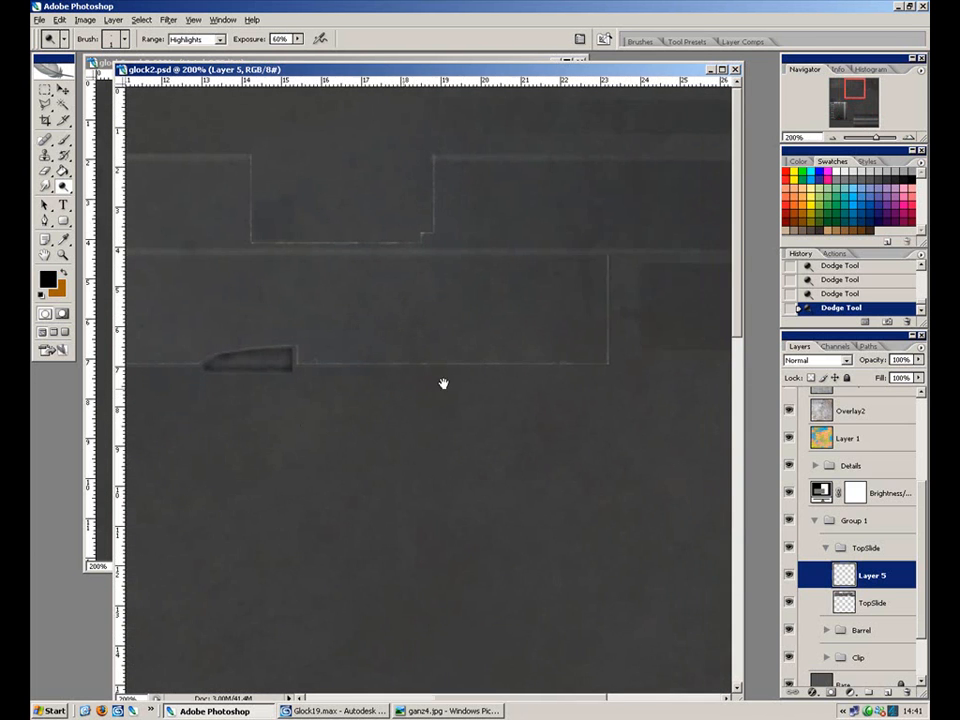
pyautogui.moveTo(572, 381); pyautogui.dragTo(251, 418)
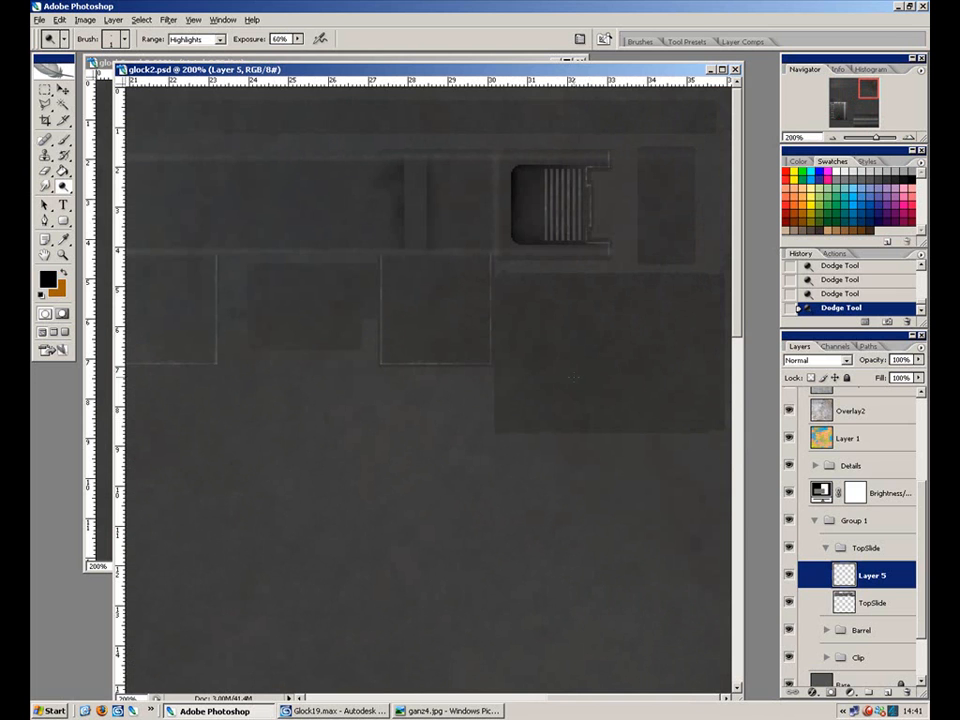
# Show the Guide layer and marquee-select the narrow leftmost strip of the striped block below the recess.
pyautogui.moveTo(922, 494); pyautogui.dragTo(897, 380)
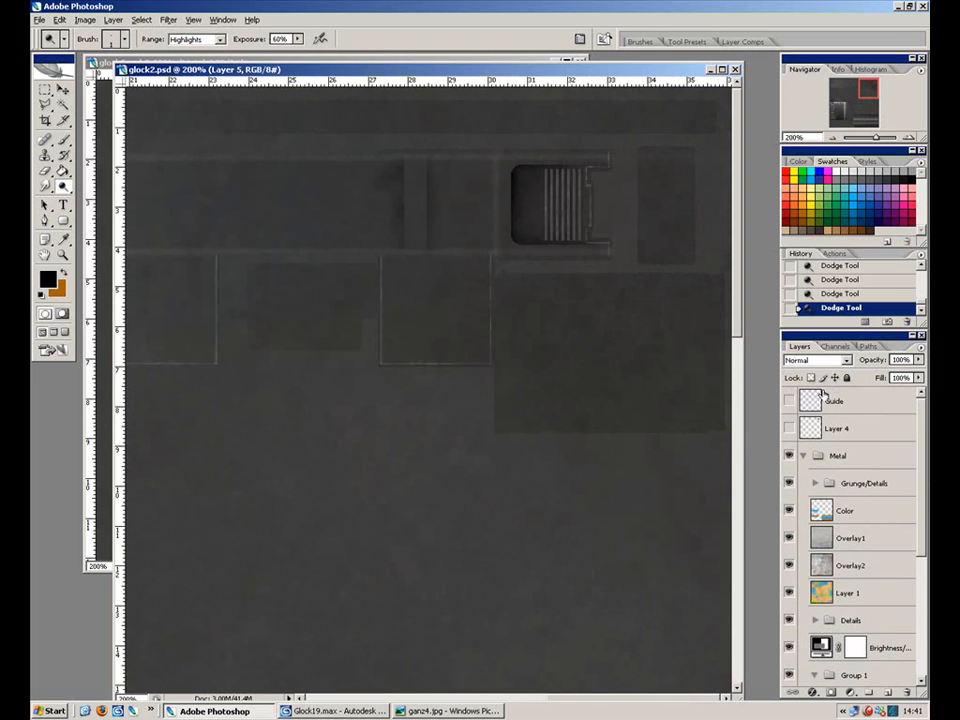
pyautogui.click(789, 401)
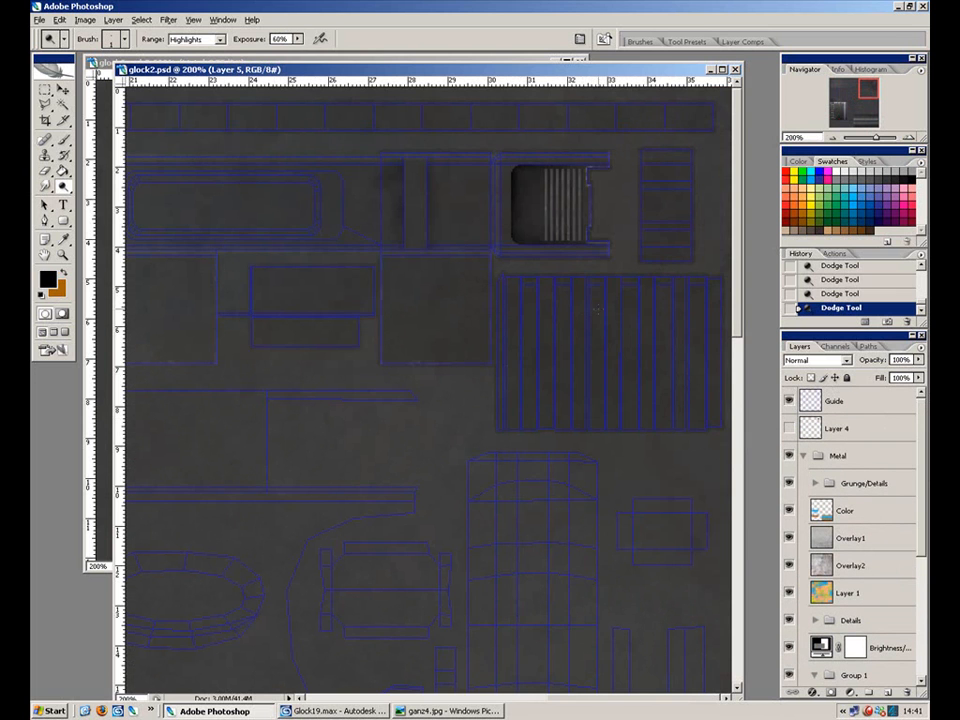
pyautogui.hotkey('ctrl', '+')
pyautogui.moveTo(542, 306); pyautogui.dragTo(391, 348)
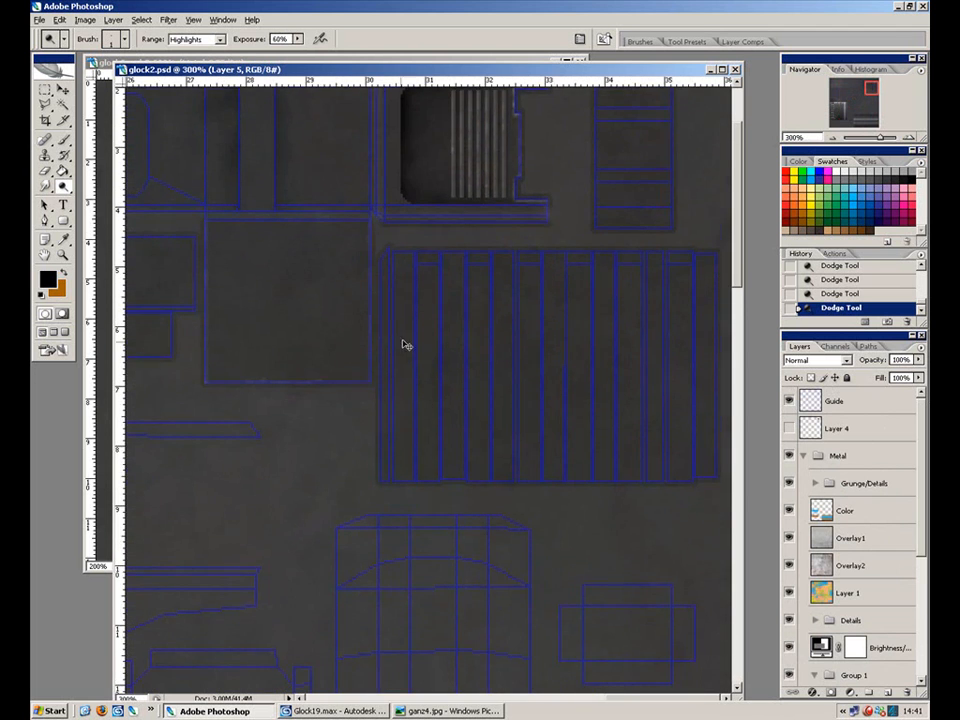
pyautogui.hotkey('ctrl', '+')
pyautogui.moveTo(499, 319); pyautogui.dragTo(375, 321)
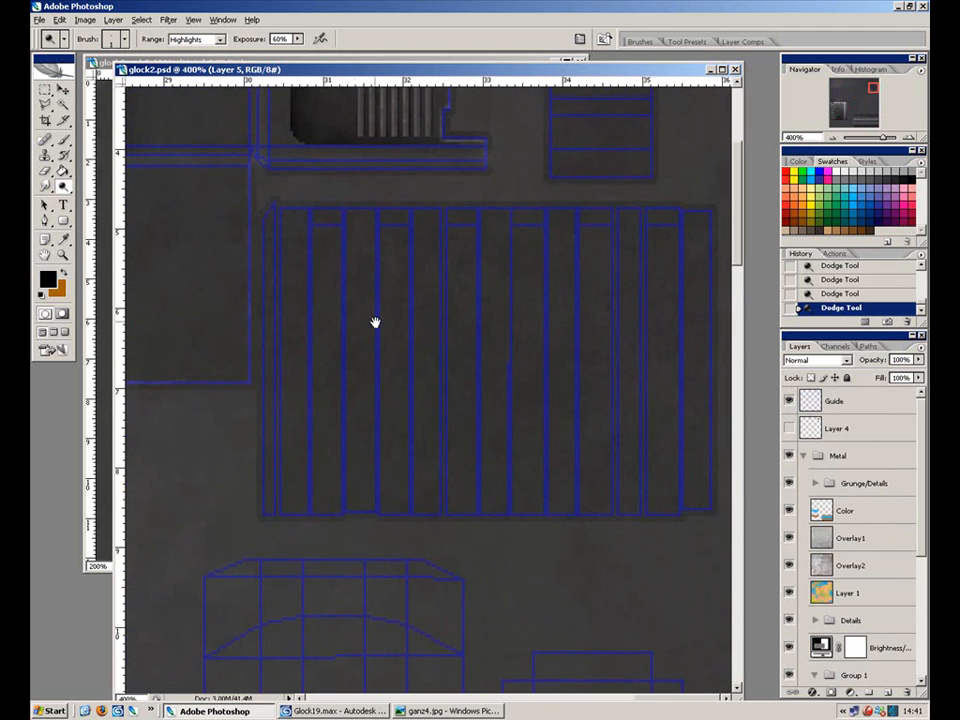
pyautogui.click(45, 91)
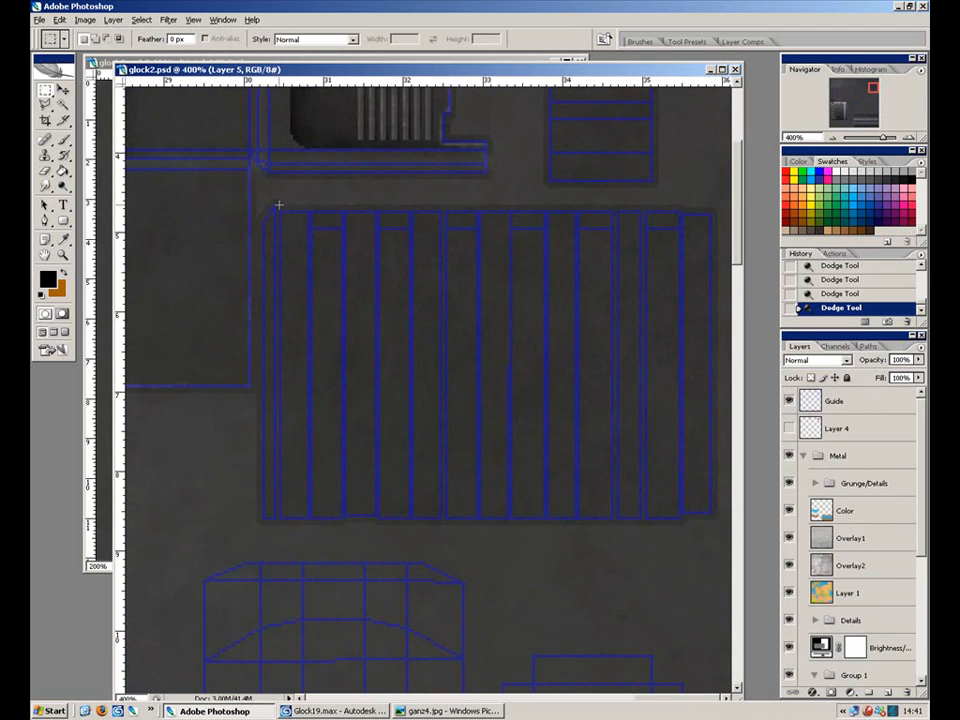
pyautogui.moveTo(267, 340); pyautogui.dragTo(258, 521)
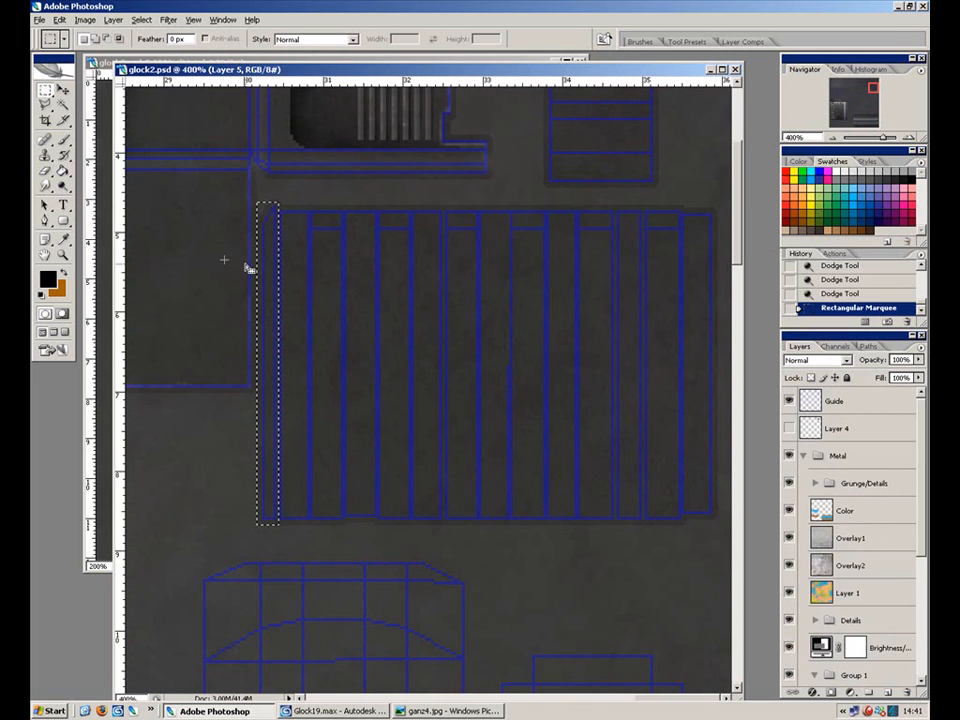
# Switch to 3ds Max and select the first three narrow serration faces on the slide in Unwrap UVW face mode.
pyautogui.click(348, 712)
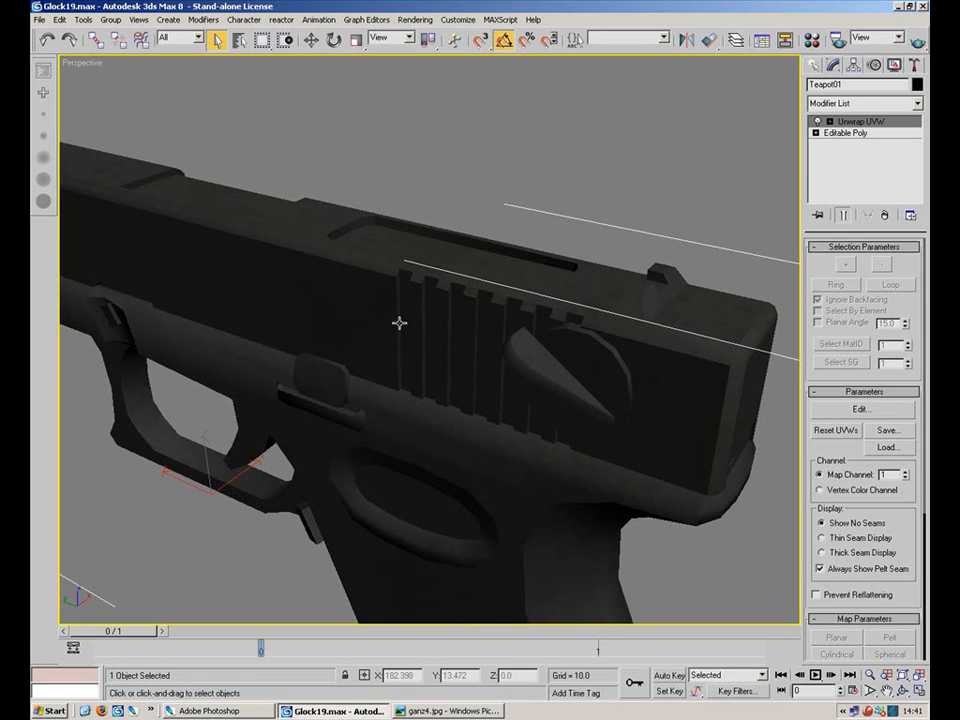
pyautogui.click(829, 121)
pyautogui.click(854, 155)
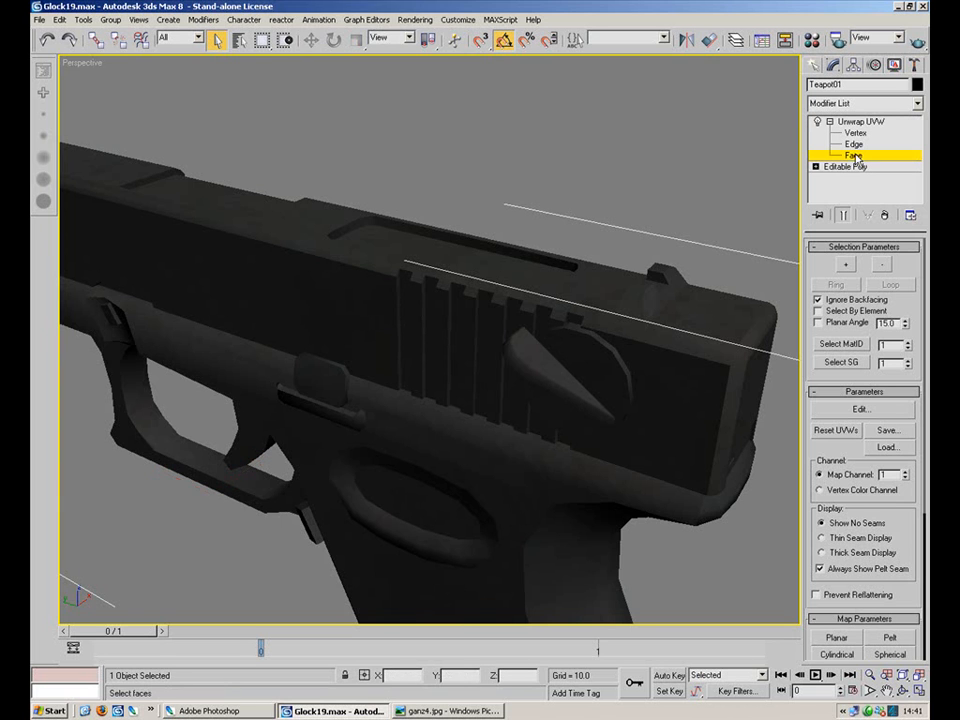
pyautogui.click(400, 362)
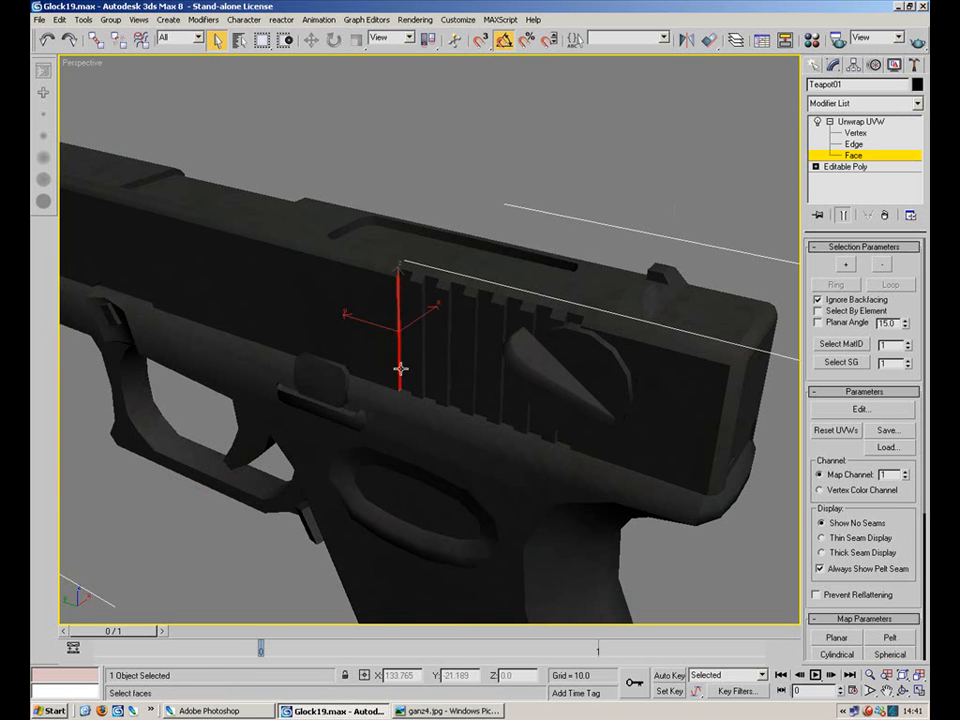
pyautogui.click(425, 320)
pyautogui.click(448, 326)
pyautogui.keyDown('ctrl'); pyautogui.click(422, 320); pyautogui.keyUp('ctrl')
pyautogui.keyDown('ctrl'); pyautogui.click(401, 317); pyautogui.keyUp('ctrl')
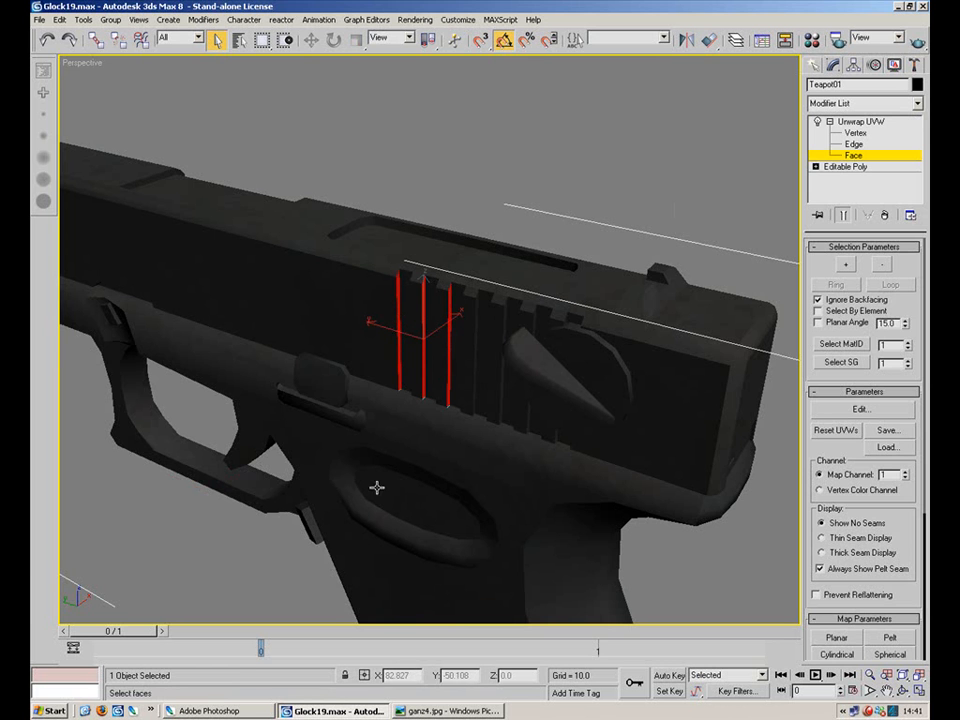
# Switch back to Photoshop, set the Burn tool to a 20 px brush on midtones at 20% exposure, and hide the selection outline.
pyautogui.click(252, 709)
pyautogui.click(63, 187)
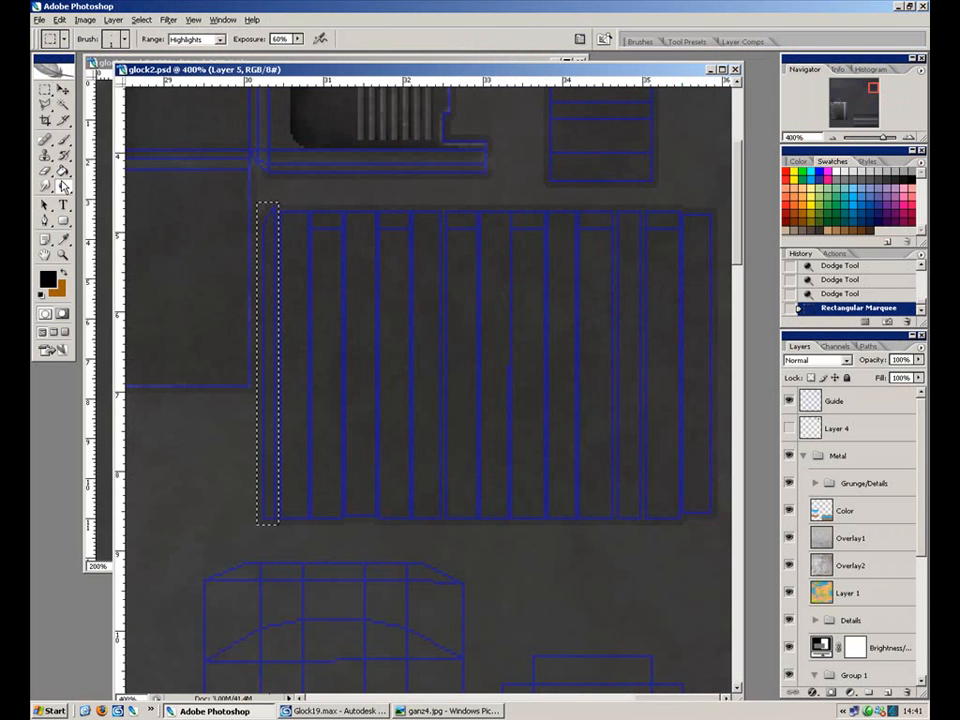
pyautogui.click(139, 199)
pyautogui.press(']')
pyautogui.press(']')
pyautogui.press(']')
pyautogui.press(']')
pyautogui.press(']')
pyautogui.press(']')
pyautogui.press(']')
pyautogui.press(']')
pyautogui.press(']')
pyautogui.press(']')
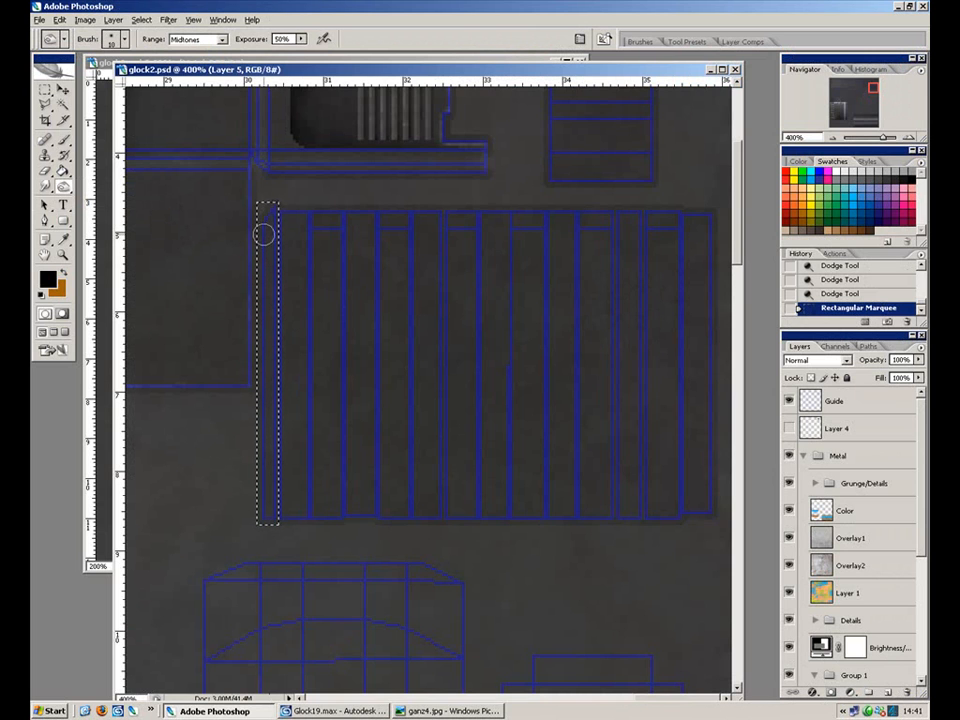
pyautogui.press('2')
pyautogui.hotkey('ctrl', 'h')
# Try to burn the selected strip on Layer 5, and make the TopSlide layer active instead.
pyautogui.moveTo(285, 589); pyautogui.dragTo(359, 441)
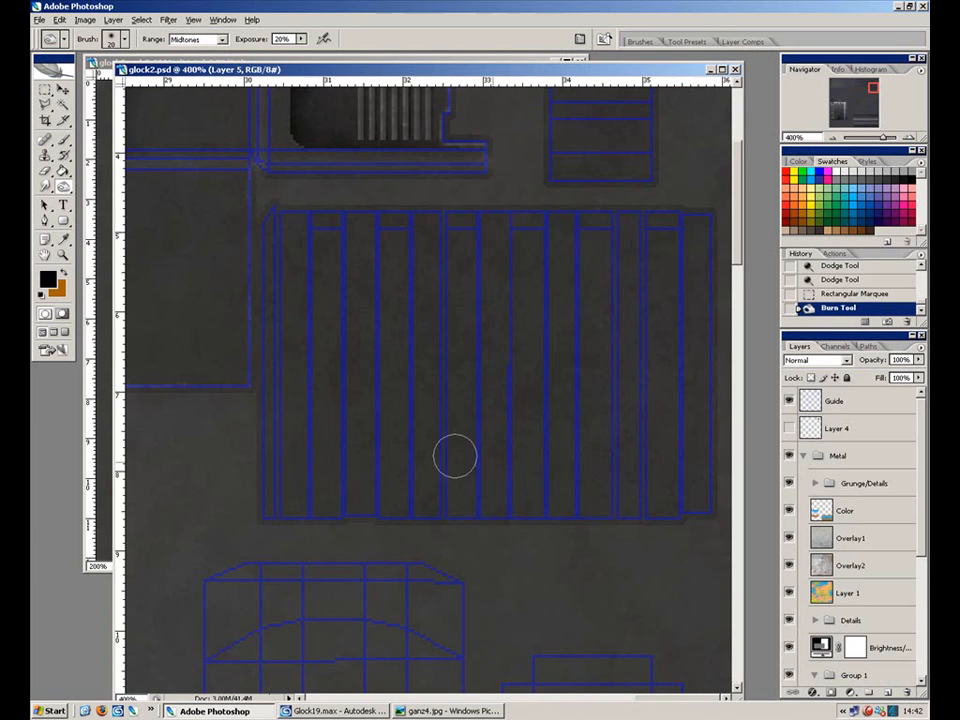
pyautogui.moveTo(922, 545); pyautogui.dragTo(922, 600)
pyautogui.click(873, 574)
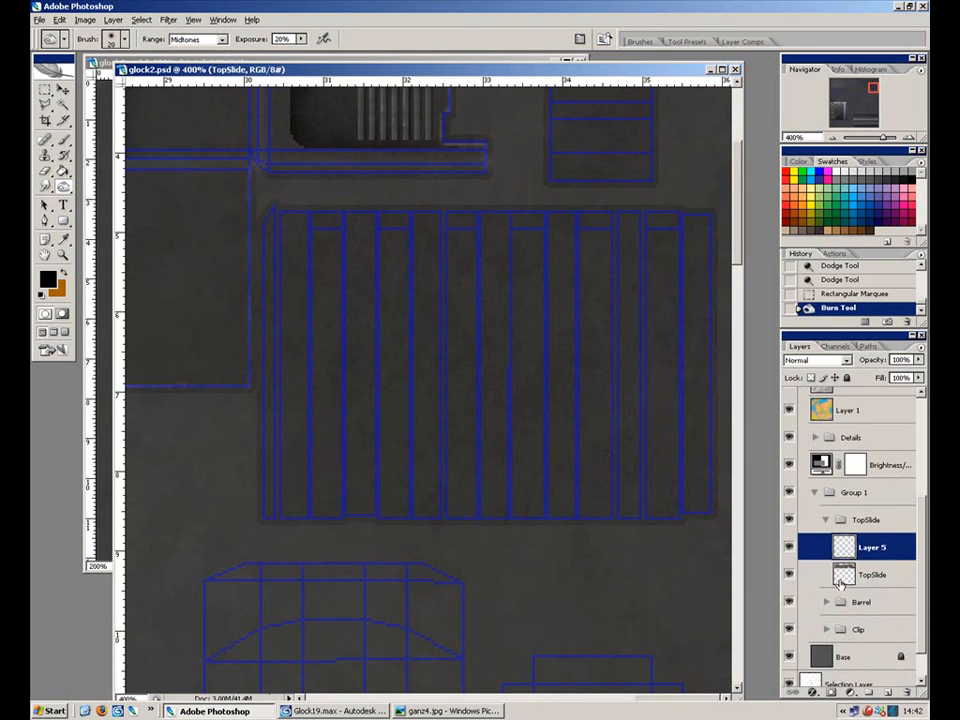
# Burn the leftmost narrow strip of the striped block on the TopSlide layer, and marquee-select the wider strip beside it.
pyautogui.moveTo(269, 195)
pyautogui.mouseDown()
pyautogui.moveTo(276, 553)
pyautogui.moveTo(274, 545)
pyautogui.mouseUp()
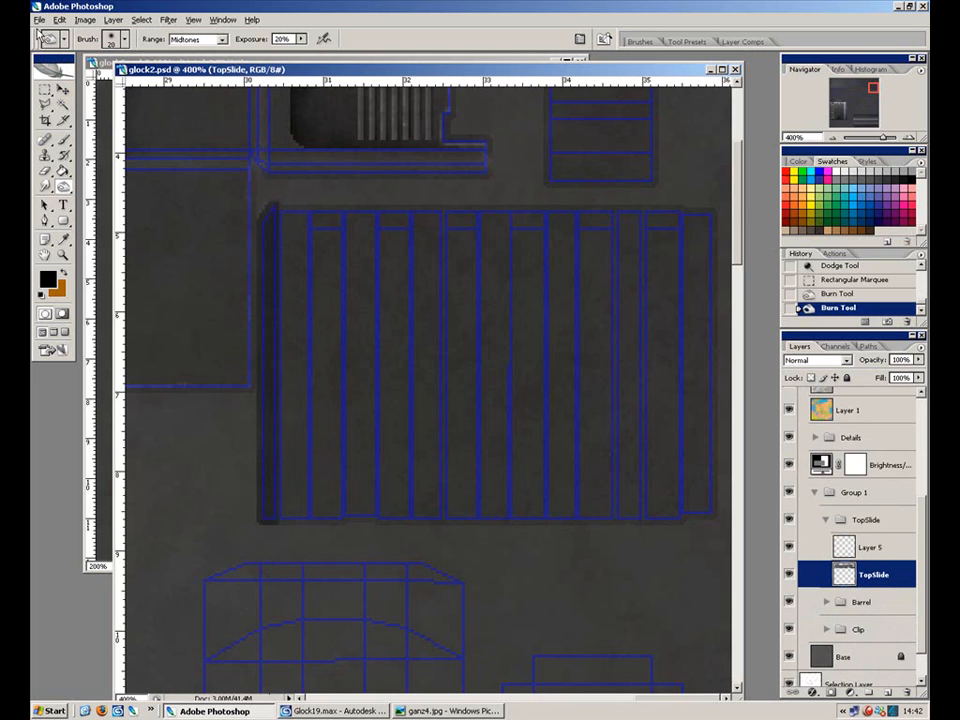
pyautogui.click(45, 92)
pyautogui.hotkey('ctrl', '+')
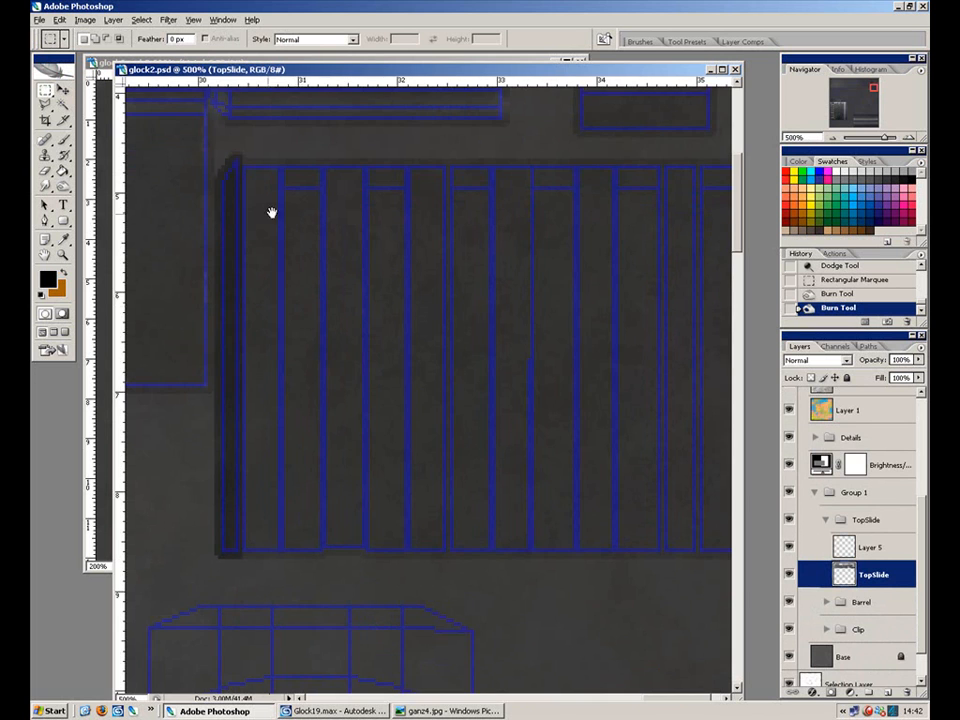
pyautogui.moveTo(281, 219); pyautogui.dragTo(321, 259)
pyautogui.moveTo(273, 488); pyautogui.dragTo(283, 590)
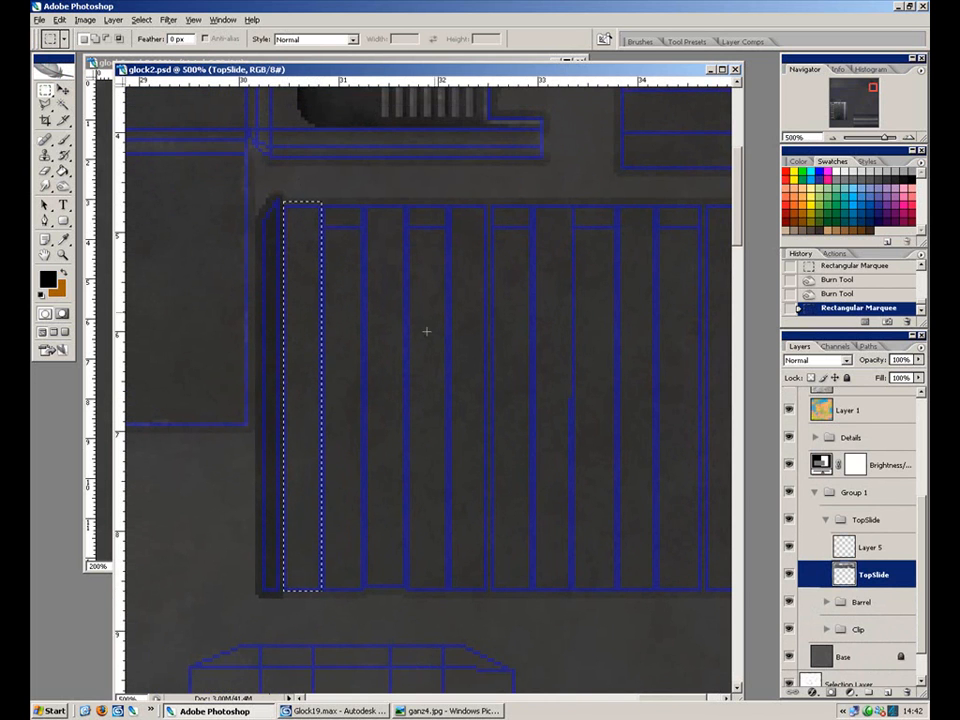
# Add every second strip across the rest of the striped block to the rectangular marquee selection, up to its far right end.
pyautogui.moveTo(408, 206); pyautogui.dragTo(369, 589)
pyautogui.moveTo(441, 155); pyautogui.dragTo(405, 610)
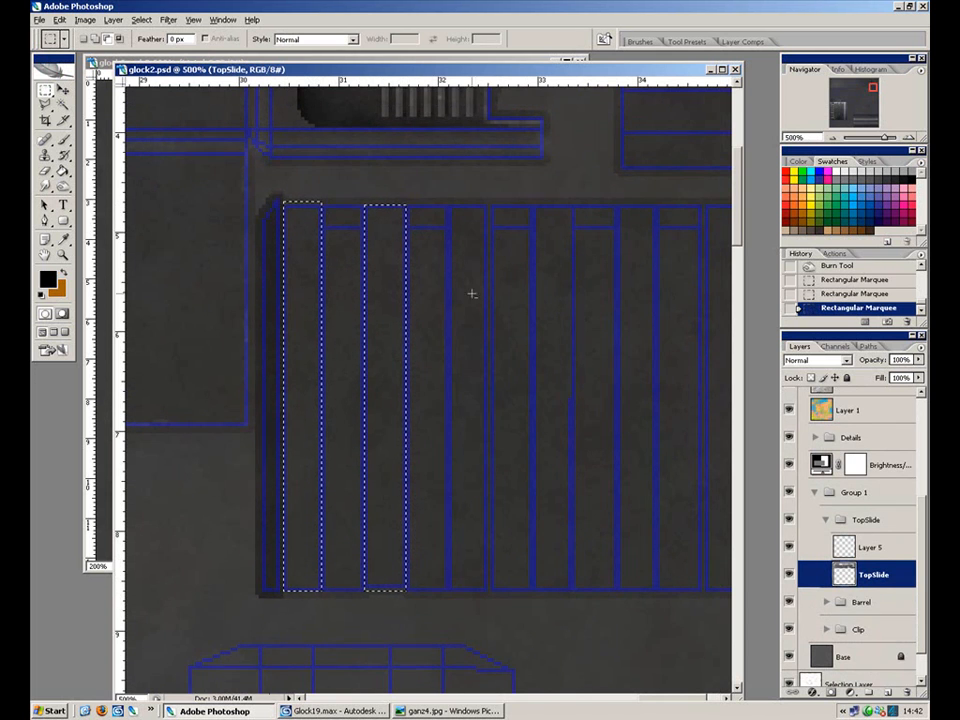
pyautogui.moveTo(449, 205); pyautogui.dragTo(488, 588)
pyautogui.moveTo(534, 206); pyautogui.dragTo(571, 591)
pyautogui.moveTo(576, 257); pyautogui.dragTo(459, 251)
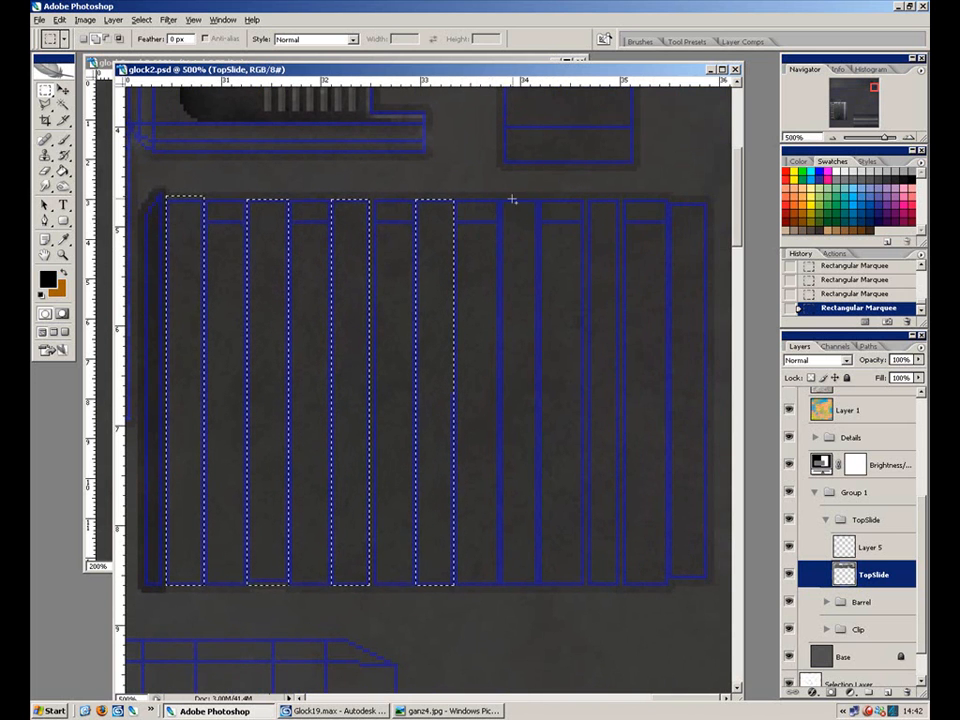
pyautogui.moveTo(500, 200); pyautogui.dragTo(507, 227)
pyautogui.moveTo(543, 587); pyautogui.dragTo(542, 585)
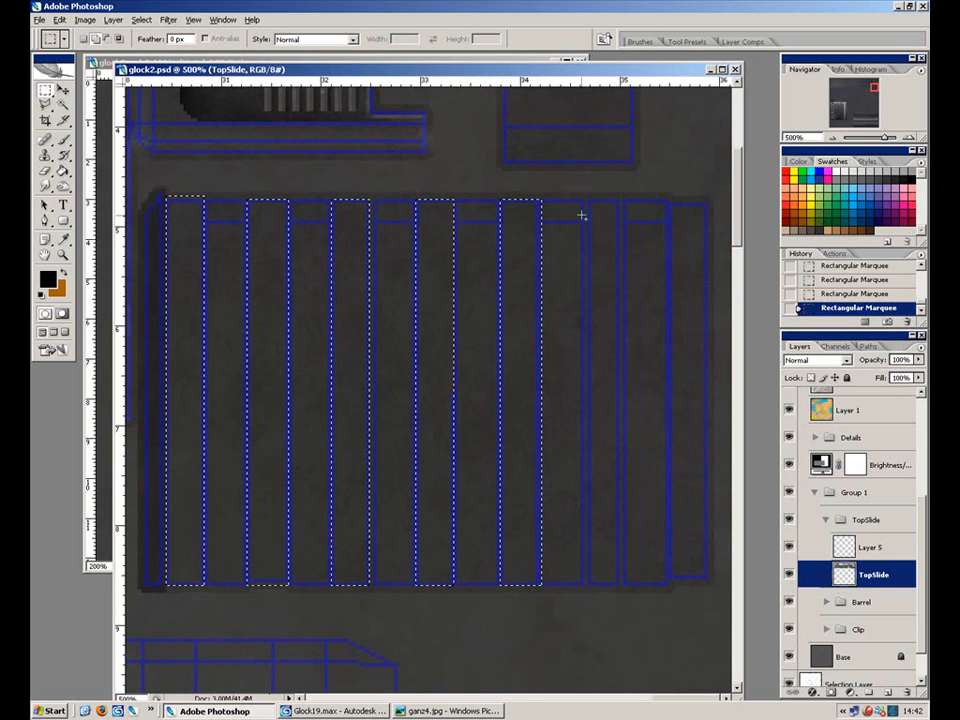
pyautogui.moveTo(585, 198); pyautogui.dragTo(621, 587)
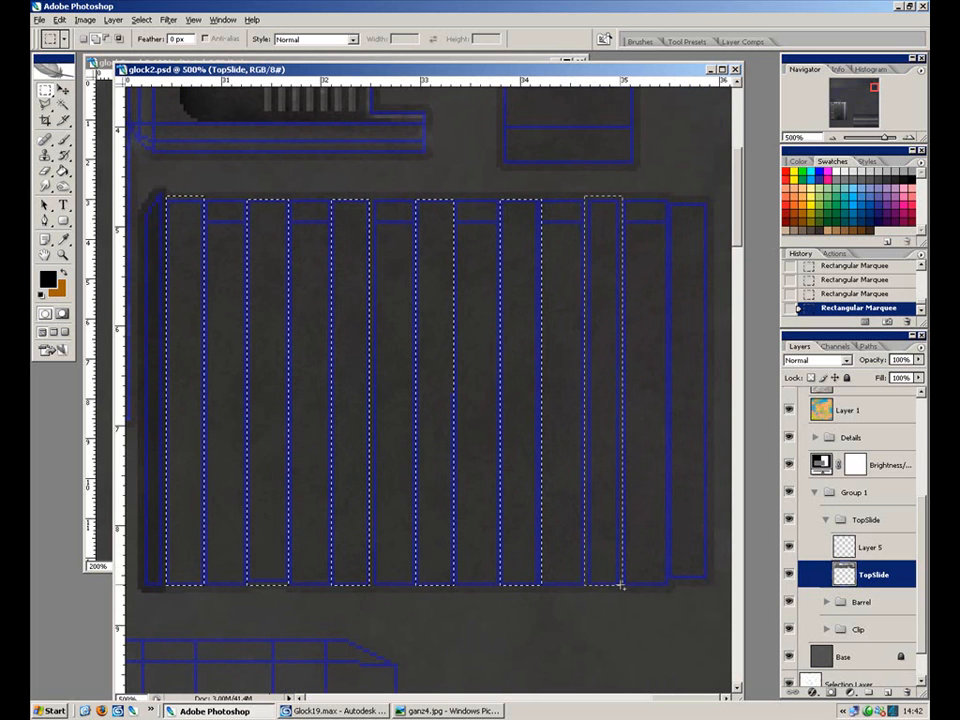
pyautogui.moveTo(713, 197); pyautogui.dragTo(668, 587)
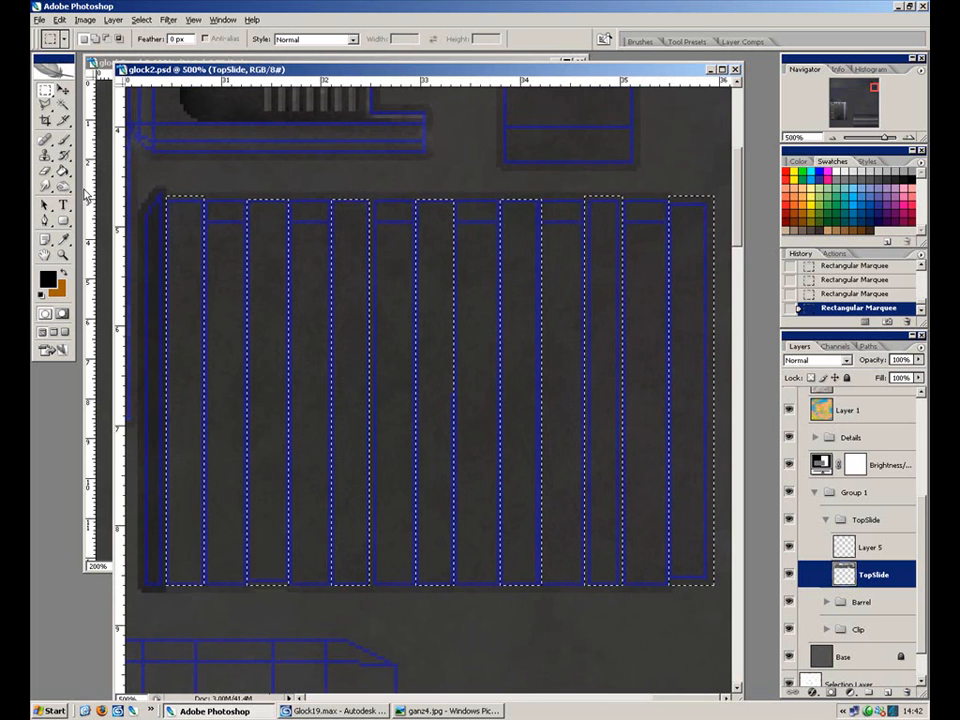
# Activate the Burn tool, and hide the Guide layer and the selection outline.
pyautogui.click(63, 187)
pyautogui.moveTo(336, 328); pyautogui.dragTo(546, 360)
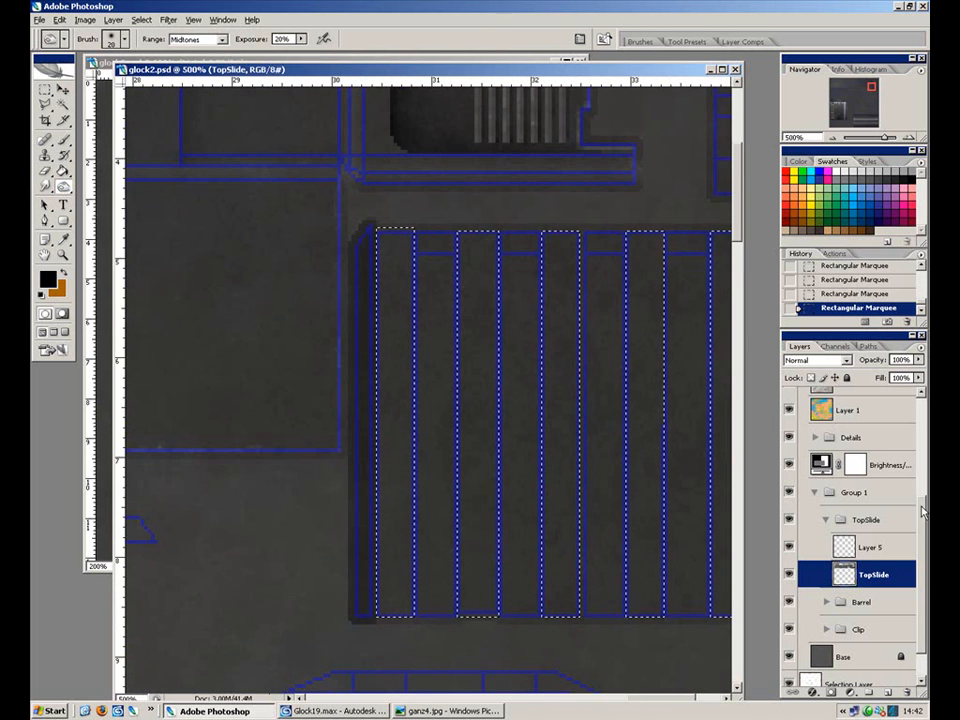
pyautogui.moveTo(922, 512); pyautogui.dragTo(922, 395)
pyautogui.click(789, 400)
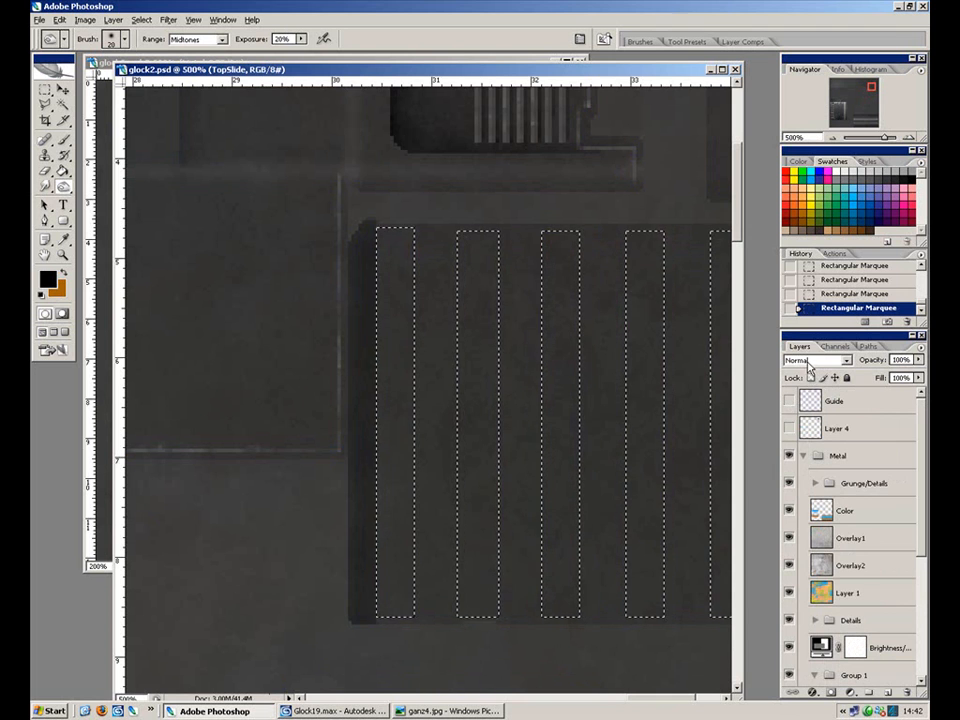
pyautogui.hotkey('ctrl', 'd')
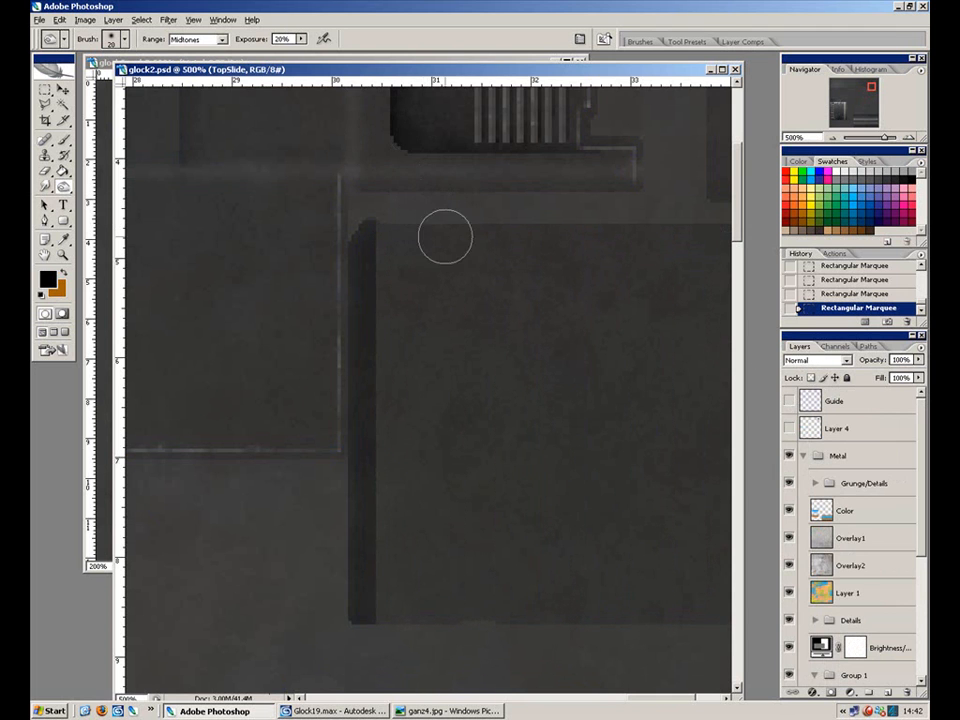
# Try to burn the edges of the first selected strip with the 20 px brush.
pyautogui.moveTo(433, 229); pyautogui.dragTo(448, 619)
pyautogui.hotkey('ctrl', 'z')
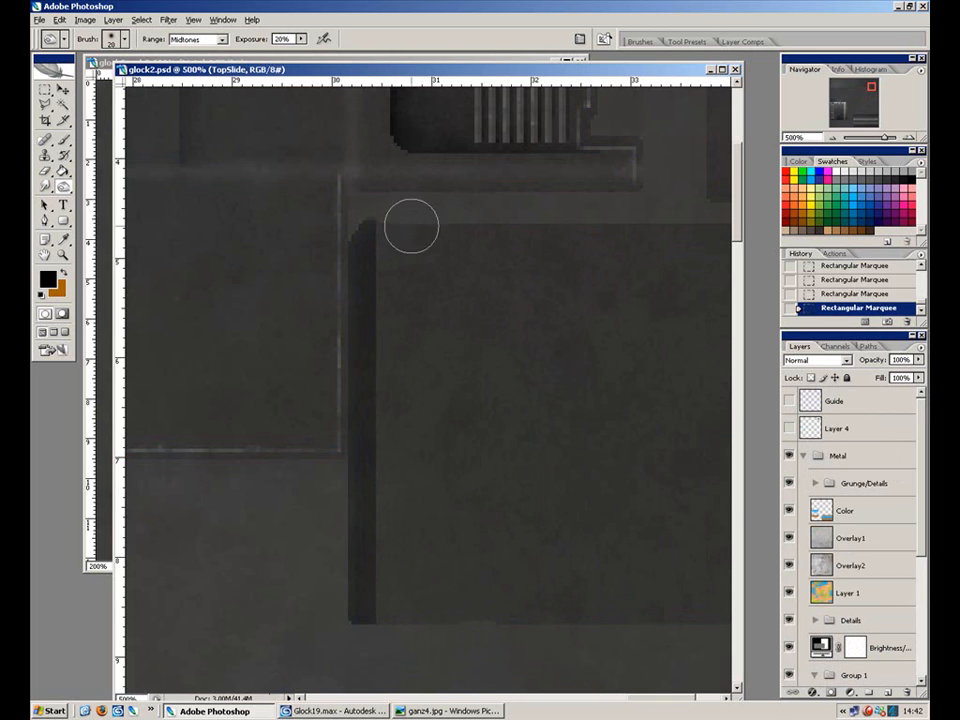
pyautogui.moveTo(426, 240); pyautogui.dragTo(449, 637)
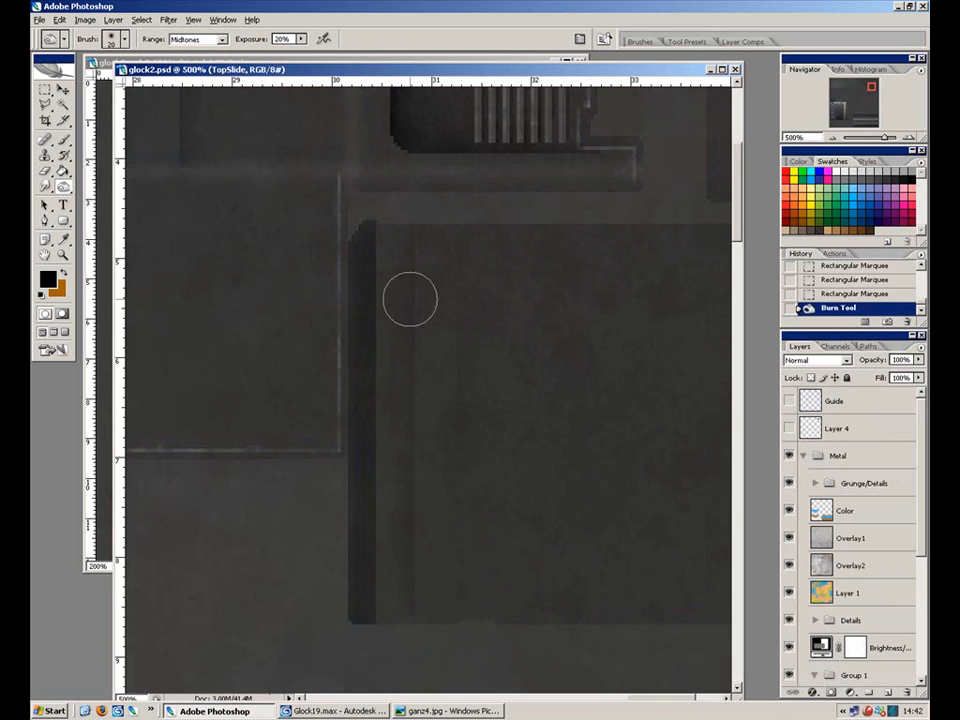
pyautogui.moveTo(357, 230); pyautogui.dragTo(351, 634)
pyautogui.hotkey('ctrl', 'z')
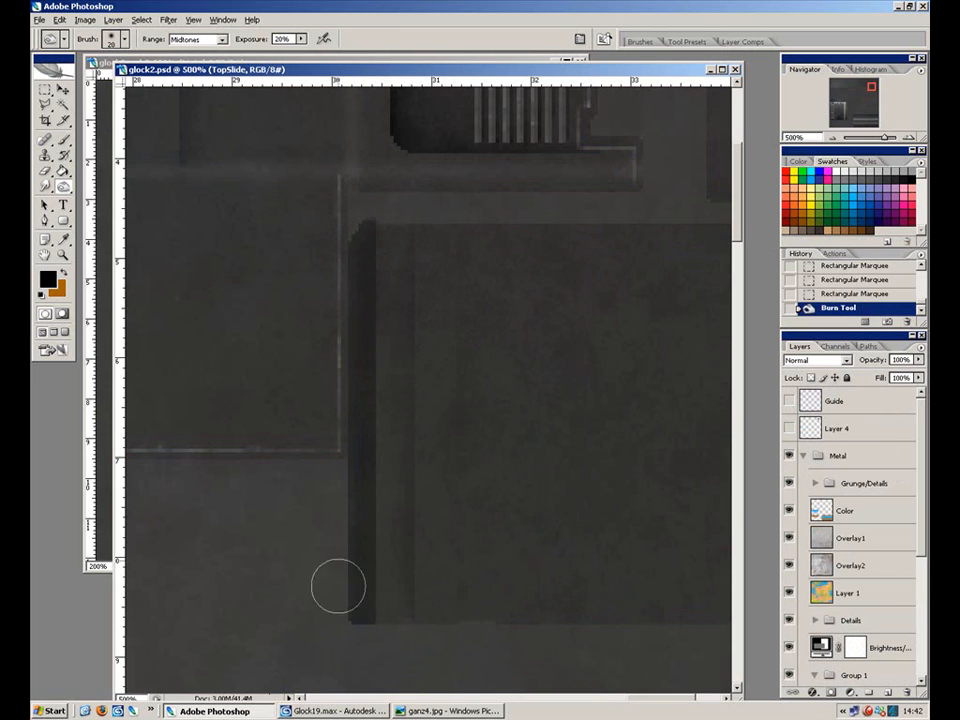
# Reduce the Burn brush to 9 px, undo the remaining wide stroke, and darken both long edges of the first selected strip.
pyautogui.press('[')
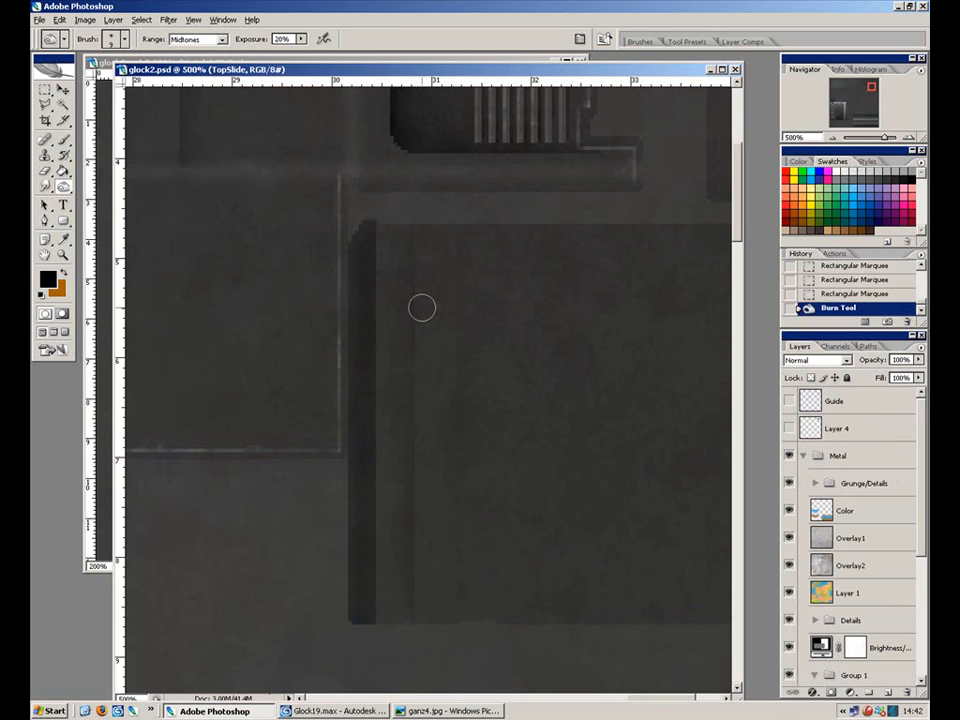
pyautogui.hotkey('ctrl', 'z')
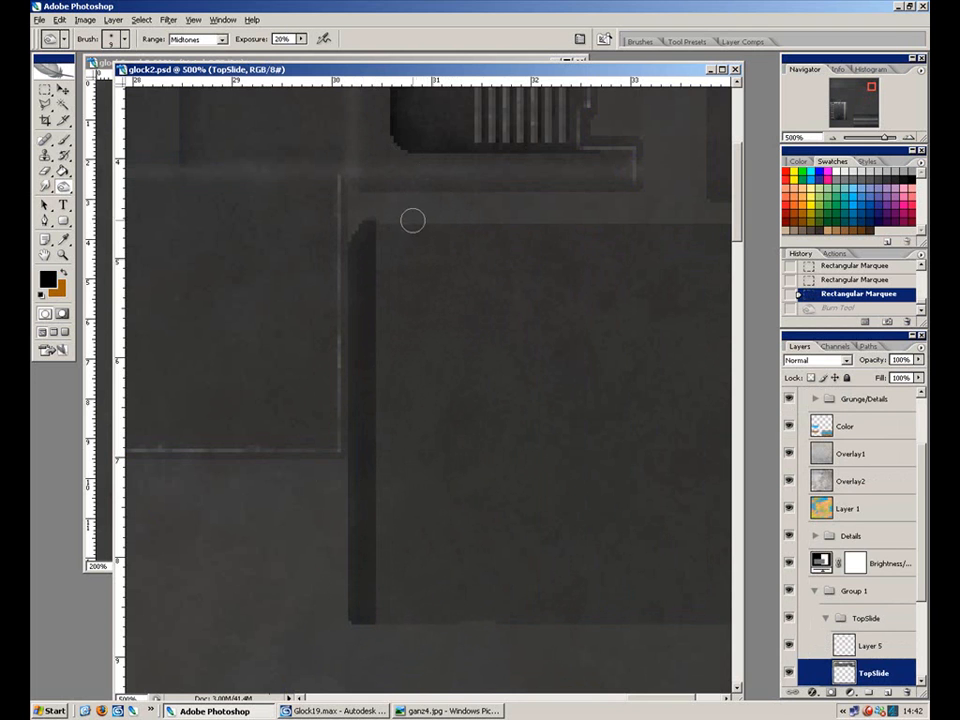
pyautogui.moveTo(414, 206); pyautogui.dragTo(403, 632)
pyautogui.moveTo(370, 214); pyautogui.dragTo(326, 624)
# Burn both long edges of the second and third selected strips with the 9 px brush.
pyautogui.moveTo(478, 328); pyautogui.dragTo(352, 315)
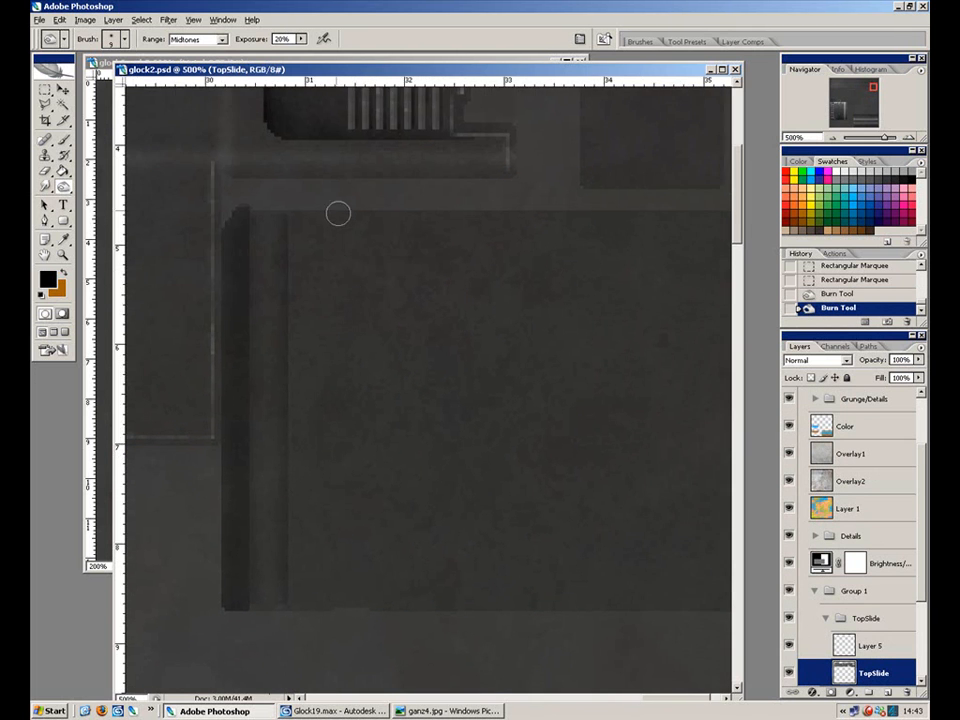
pyautogui.moveTo(332, 223); pyautogui.dragTo(330, 610)
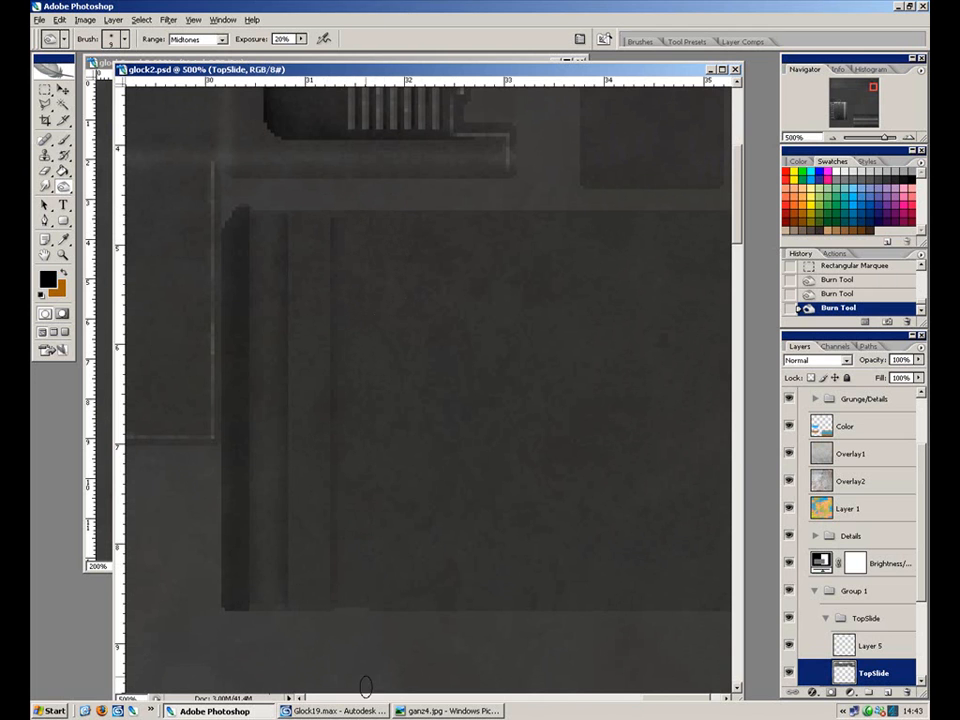
pyautogui.moveTo(371, 214); pyautogui.dragTo(369, 610)
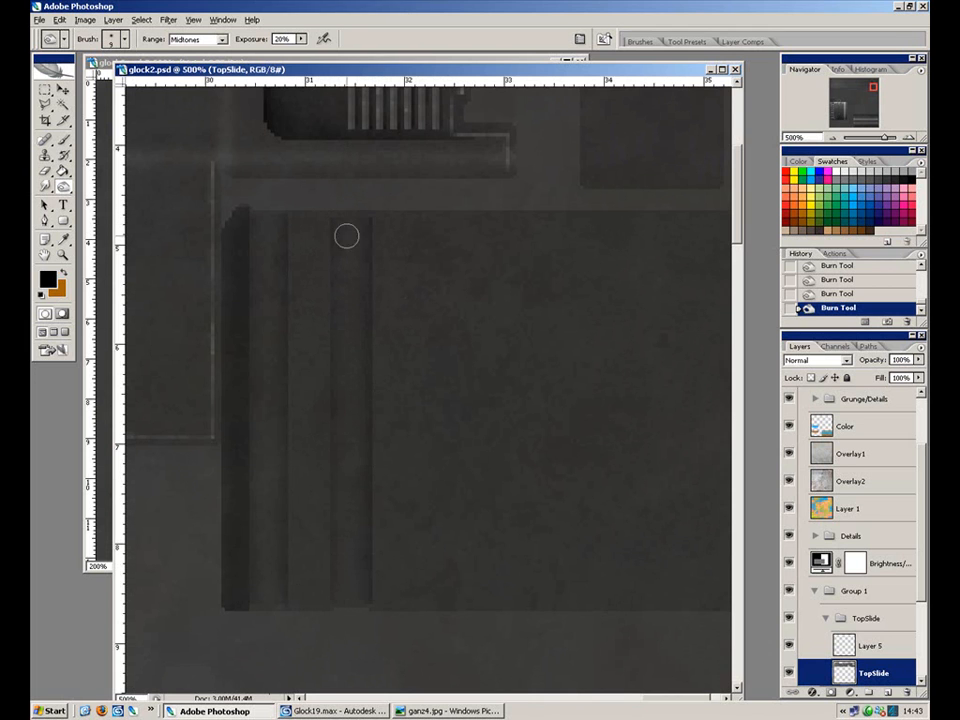
pyautogui.moveTo(349, 251); pyautogui.dragTo(266, 256)
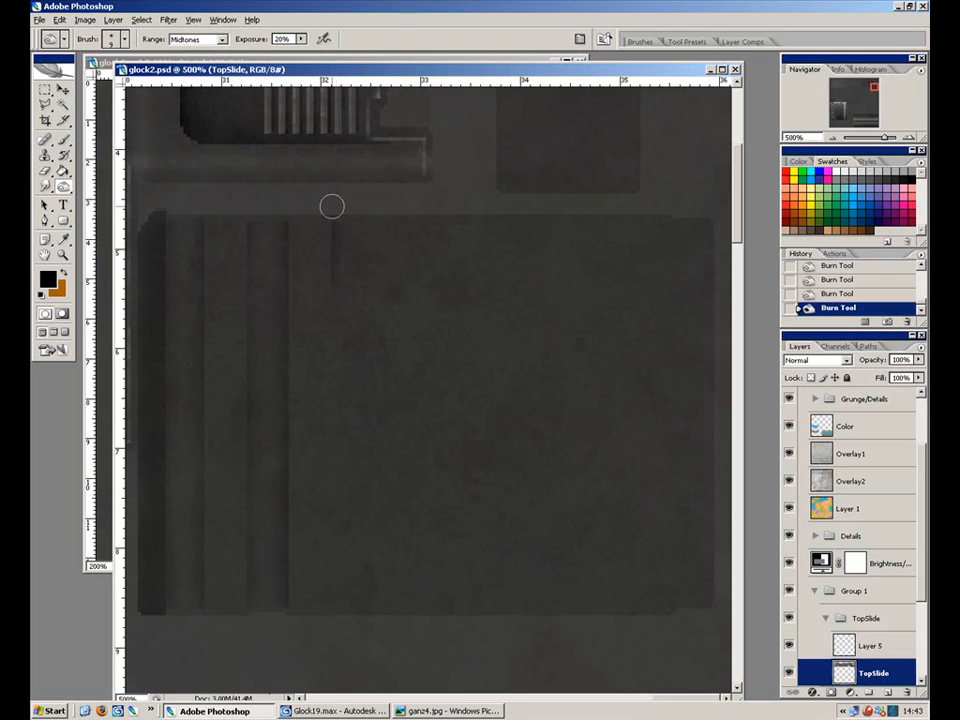
pyautogui.moveTo(331, 222); pyautogui.dragTo(331, 606)
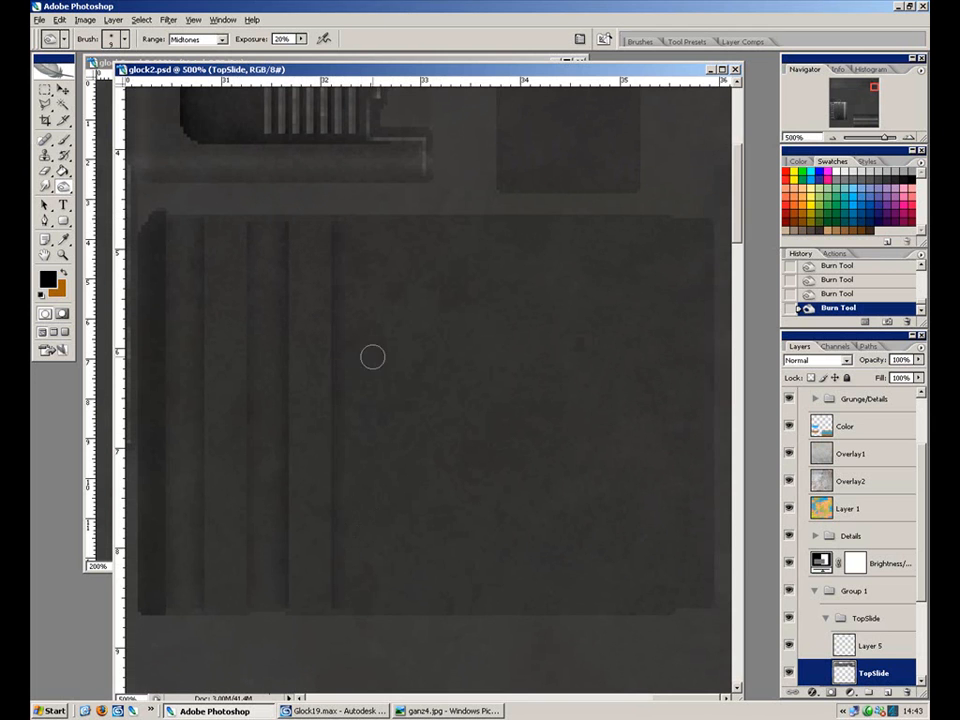
pyautogui.click(368, 229)
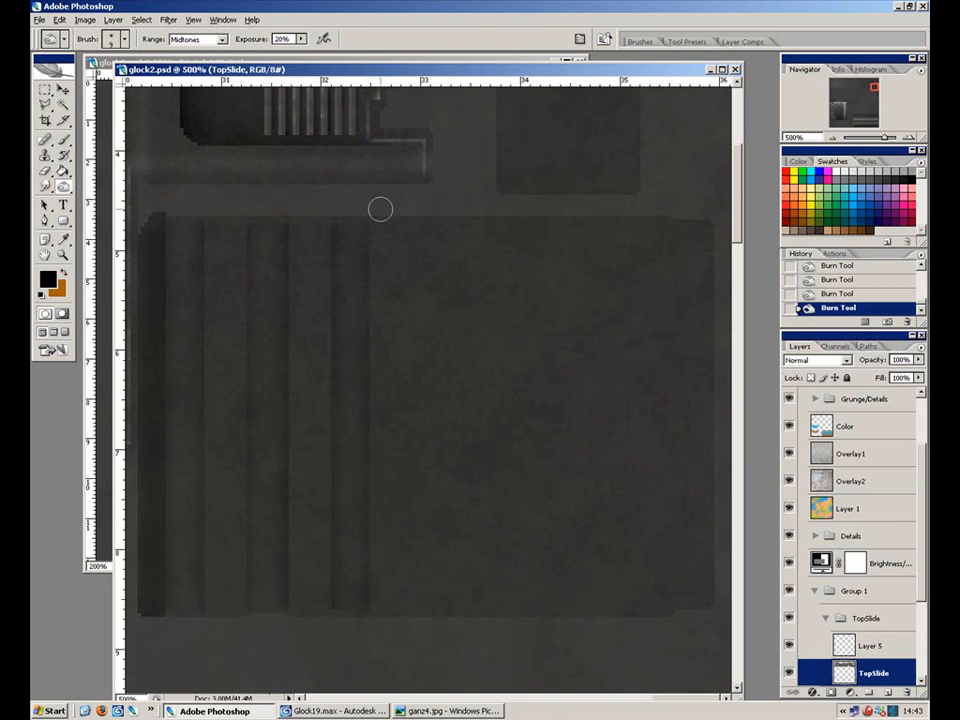
# Burn both long edges of the fourth selected strip, undoing any misplaced stroke.
pyautogui.moveTo(397, 277); pyautogui.dragTo(397, 264)
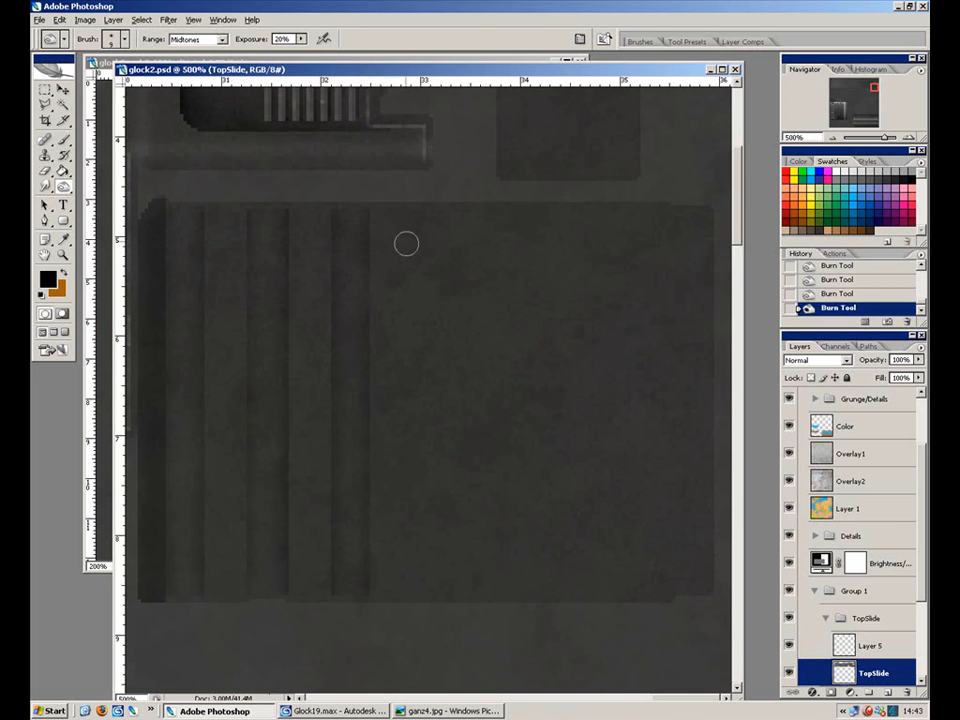
pyautogui.moveTo(417, 200); pyautogui.dragTo(427, 682)
pyautogui.hotkey('ctrl', 'z')
pyautogui.hotkey('ctrl', 'z')
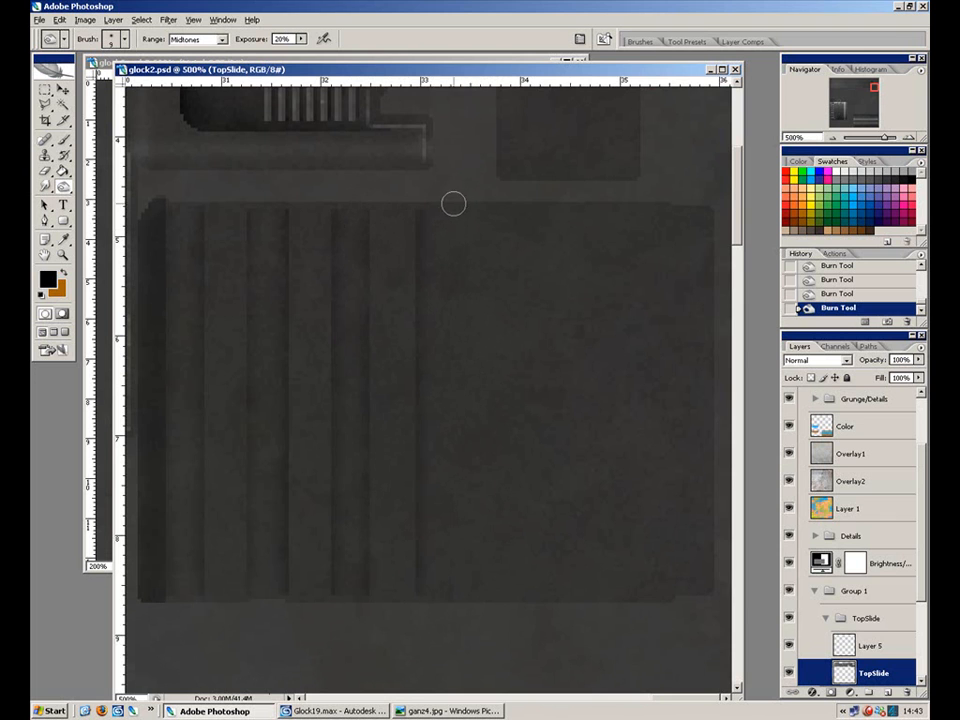
pyautogui.scroll(1, 330, 302)
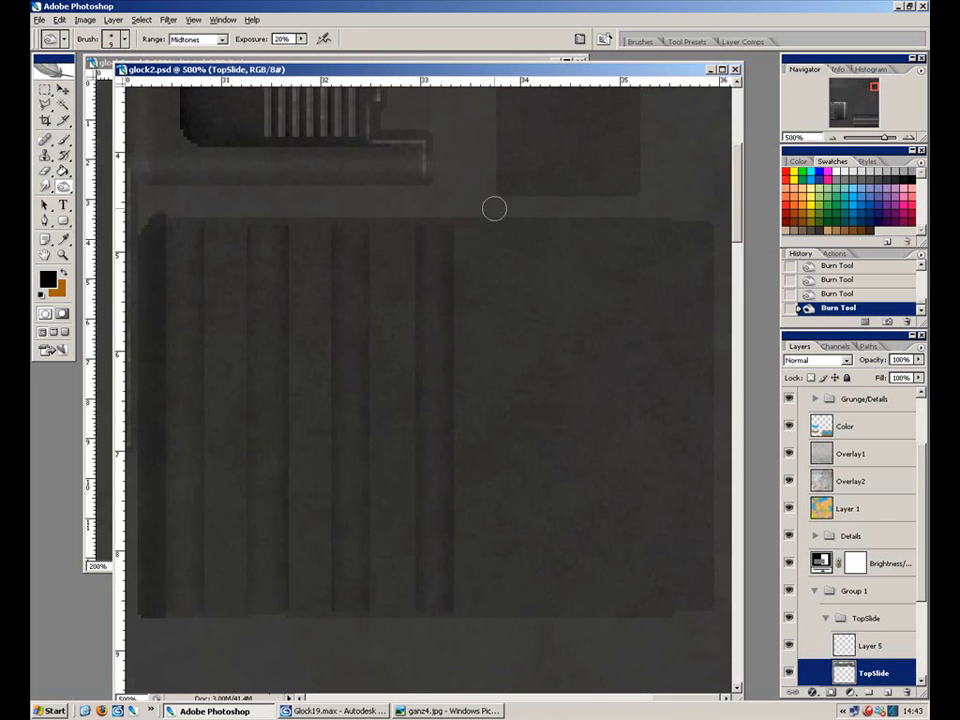
# Burn both long edges of the fifth selected strip from end to end.
pyautogui.scroll(-3, 499, 223)
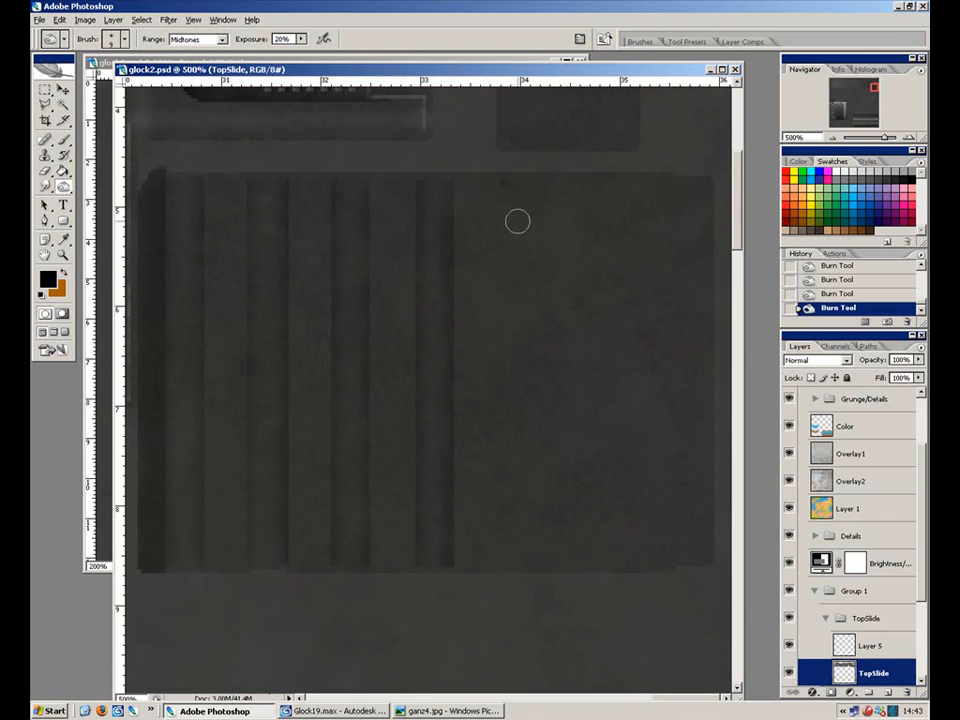
pyautogui.scroll(-1, 487, 655)
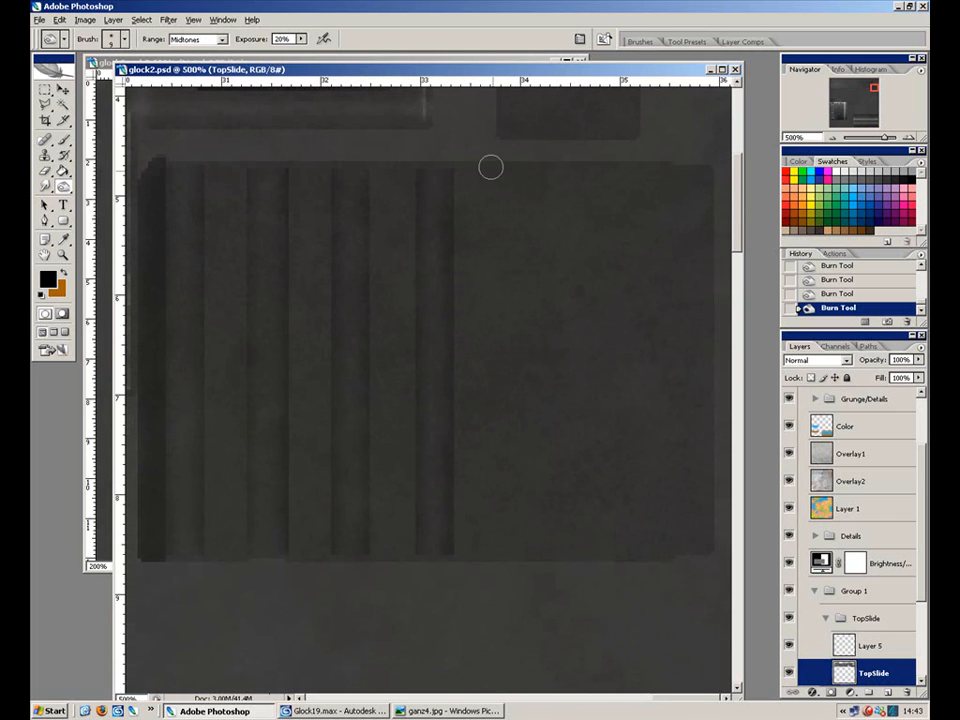
pyautogui.moveTo(504, 199); pyautogui.dragTo(497, 245)
pyautogui.moveTo(496, 160); pyautogui.dragTo(514, 604)
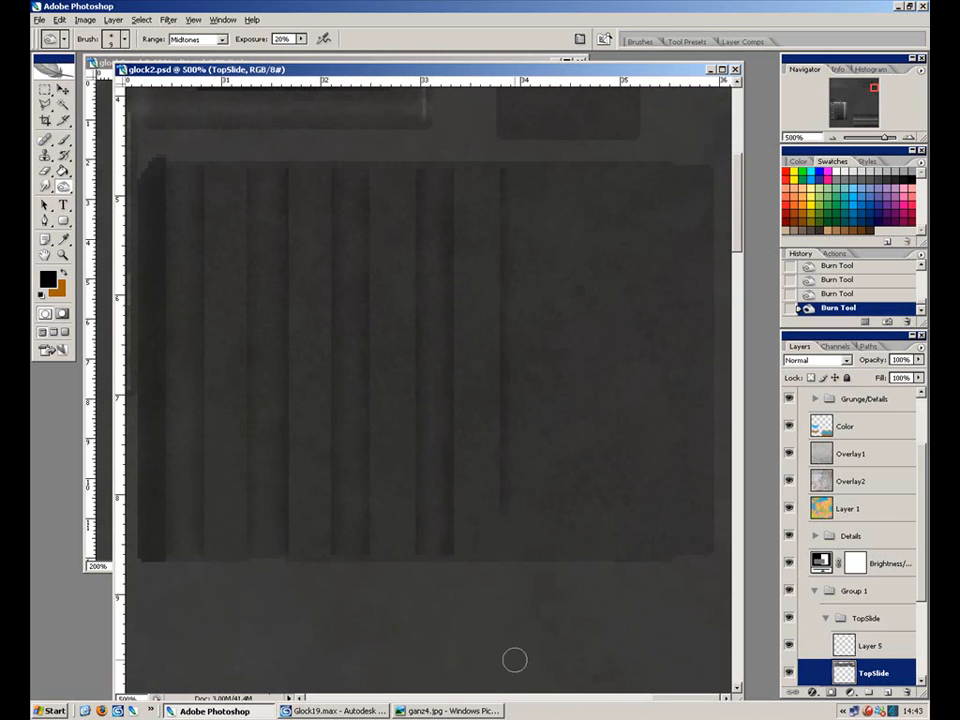
pyautogui.moveTo(542, 202); pyautogui.dragTo(551, 656)
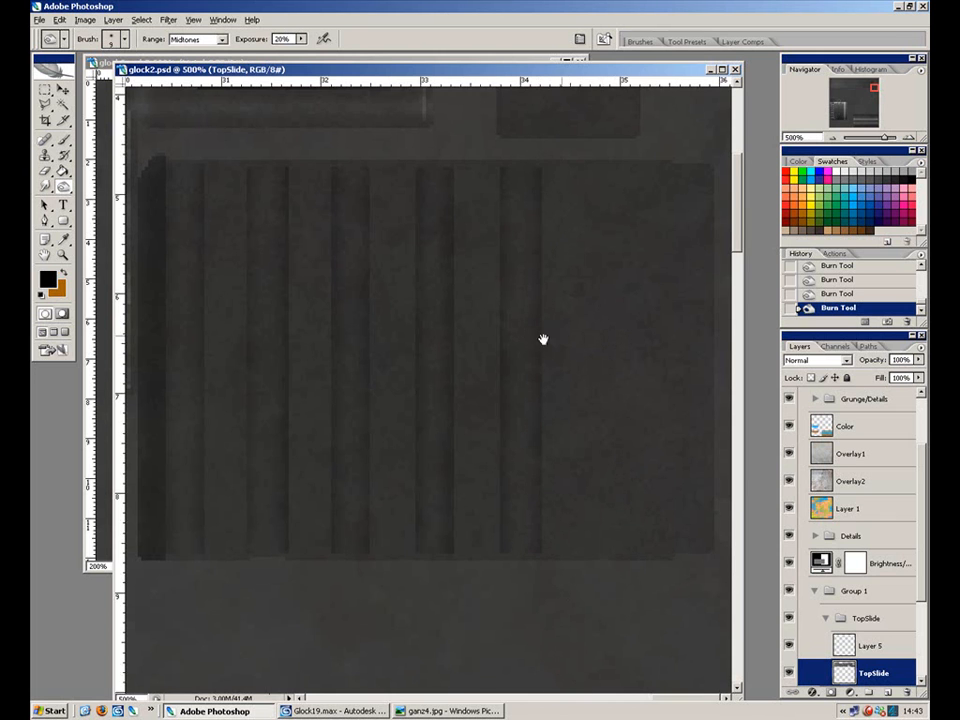
# Burn the edges of the sixth selected strip and the last strip at the block's right end.
pyautogui.scroll(3, 561, 221)
pyautogui.moveTo(579, 195); pyautogui.dragTo(589, 690)
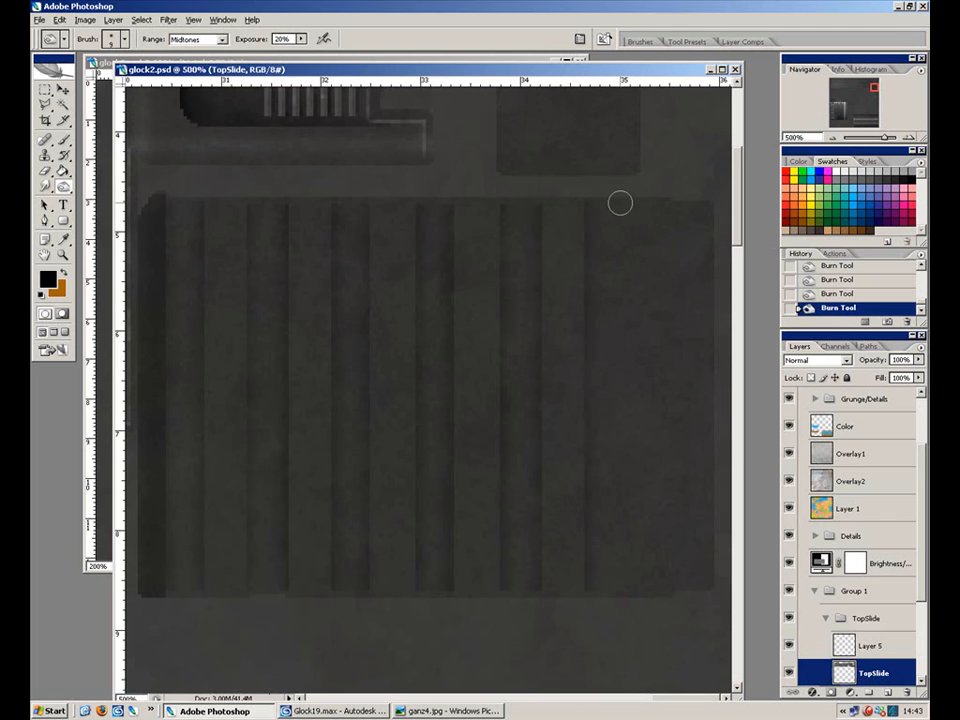
pyautogui.click(641, 41)
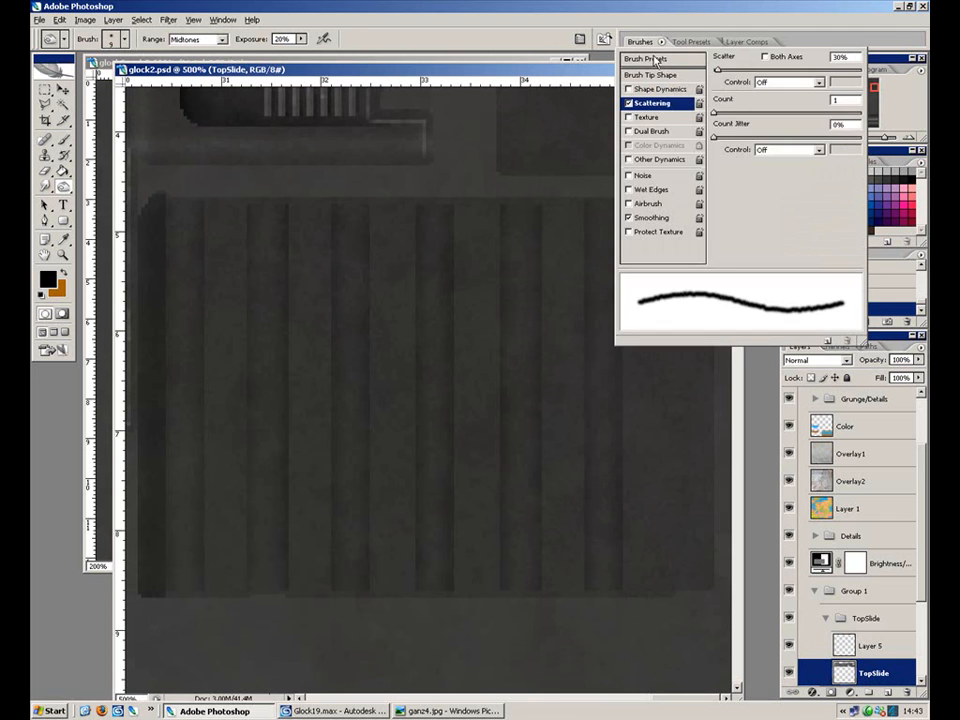
pyautogui.click(688, 7)
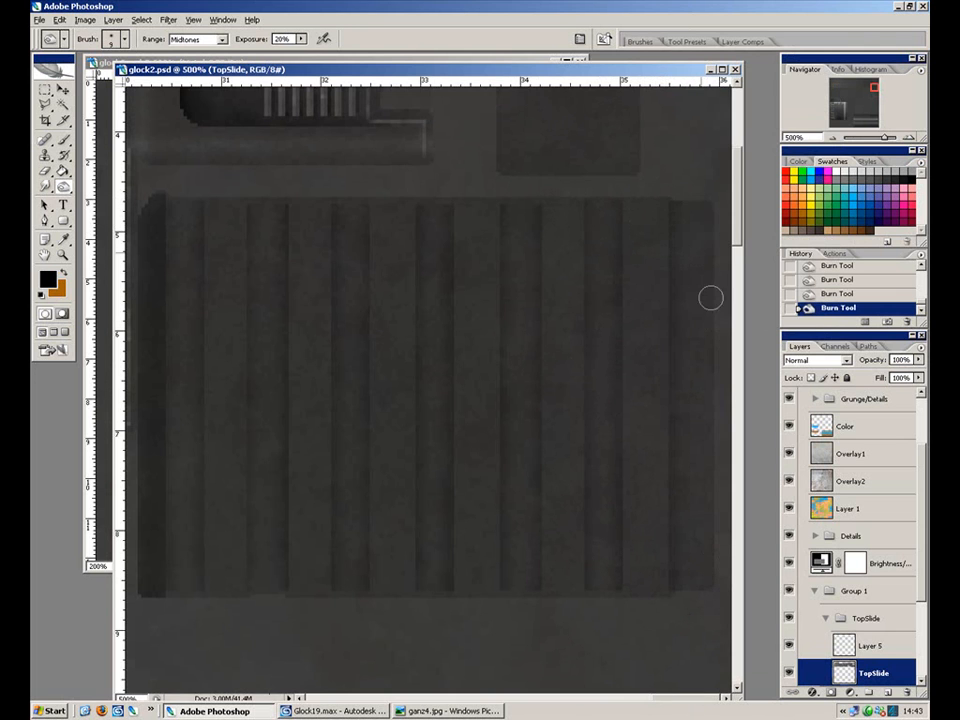
pyautogui.scroll(-1, 715, 287)
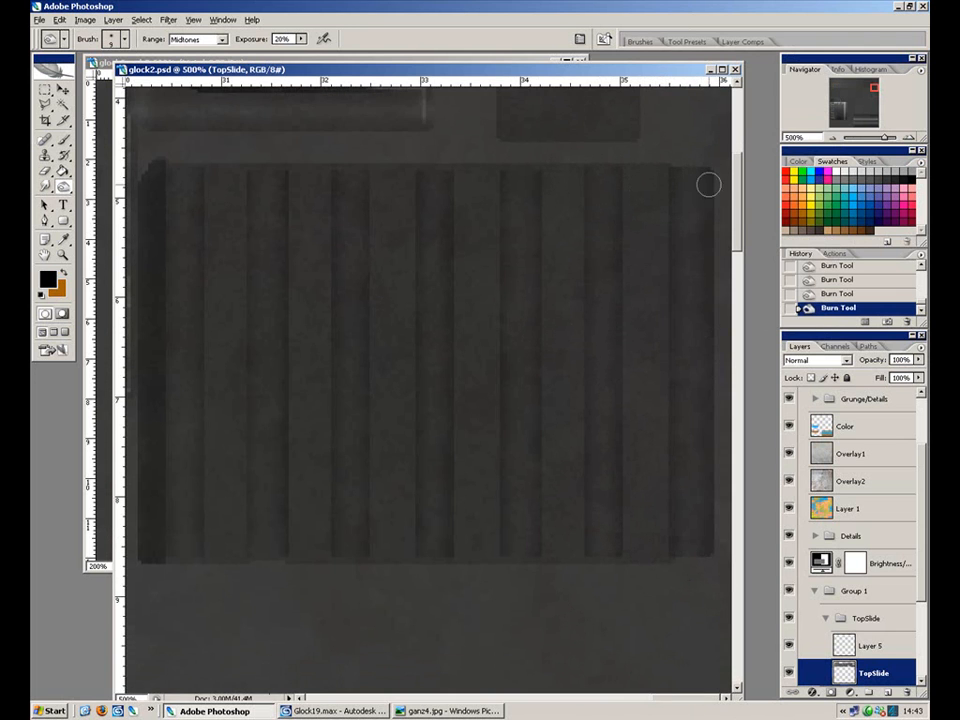
# Burn thin dark lines along the serration strips' long edges with a 4 px brush.
pyautogui.moveTo(314, 246); pyautogui.dragTo(478, 361)
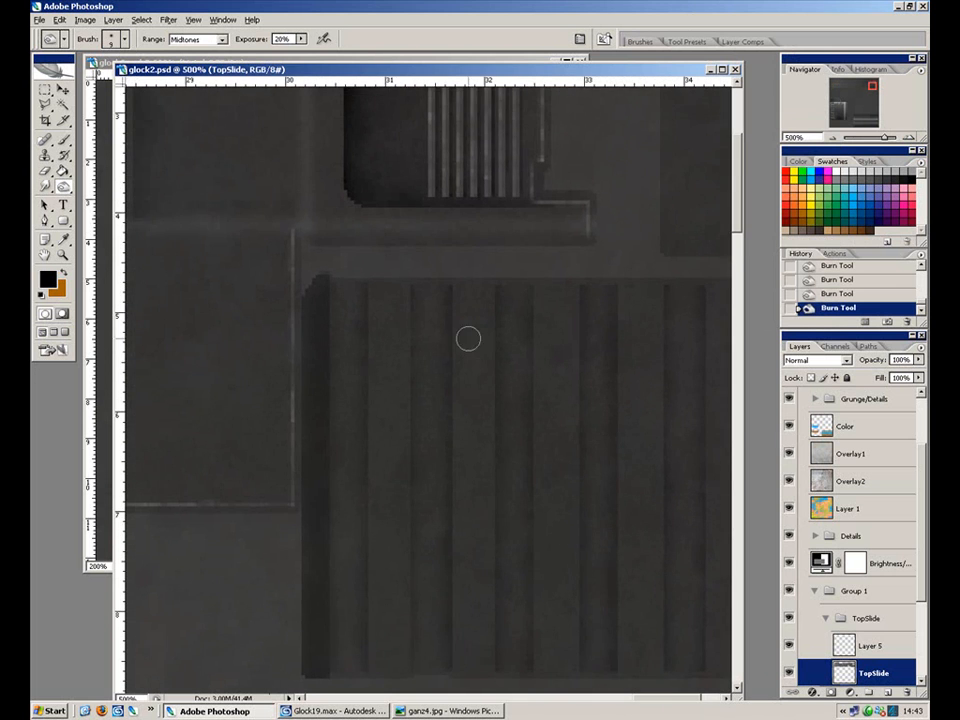
pyautogui.moveTo(407, 312); pyautogui.dragTo(365, 212)
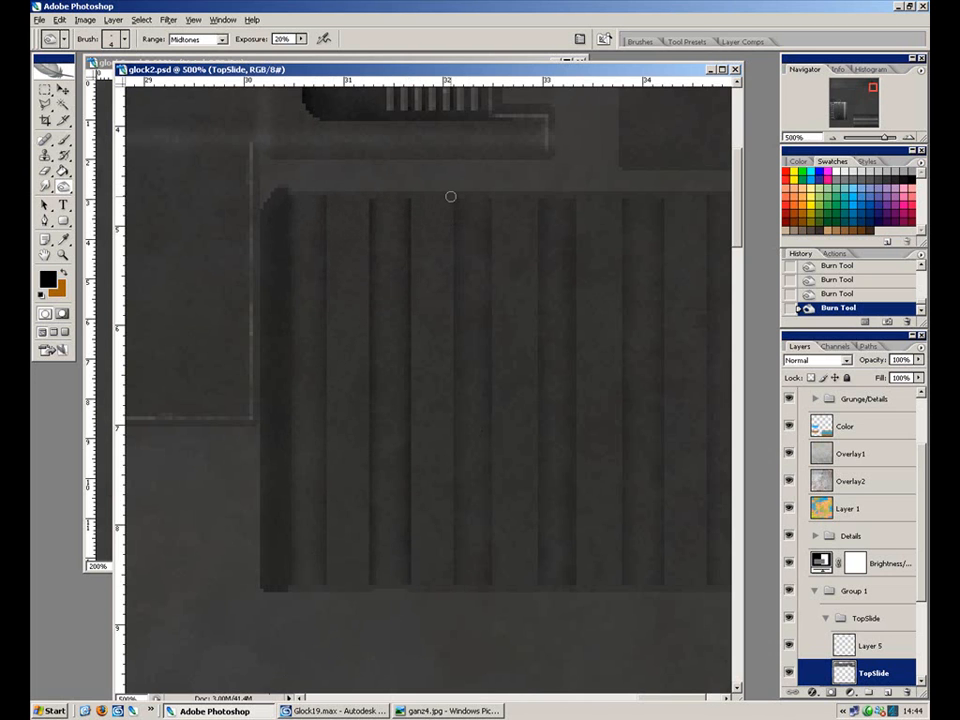
pyautogui.moveTo(455, 202); pyautogui.dragTo(456, 580)
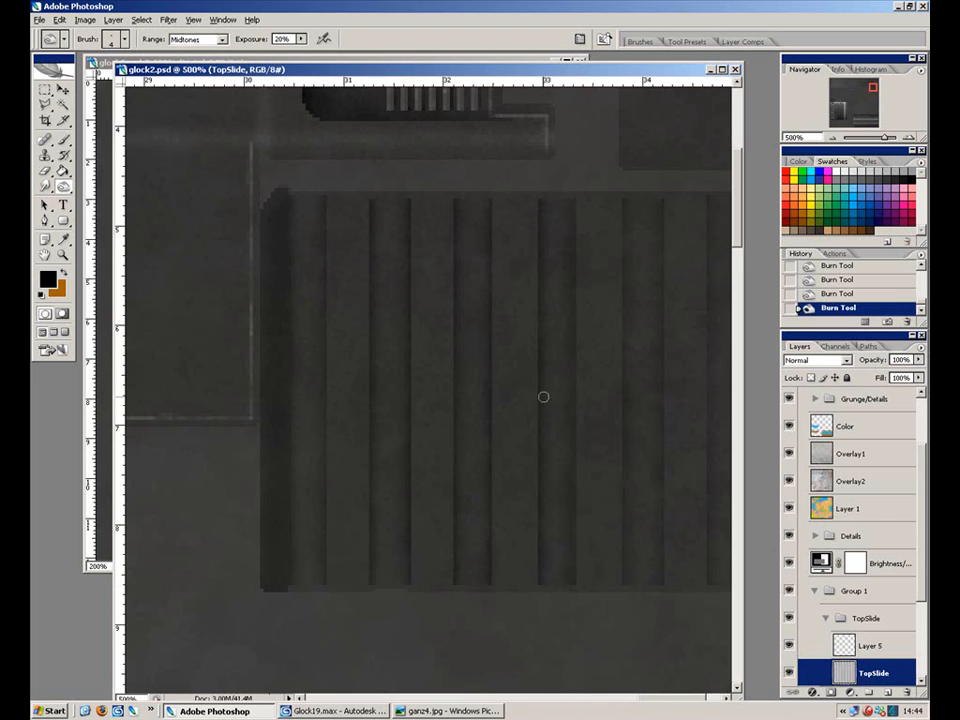
pyautogui.moveTo(636, 549); pyautogui.dragTo(636, 527)
pyautogui.moveTo(602, 388); pyautogui.dragTo(366, 358)
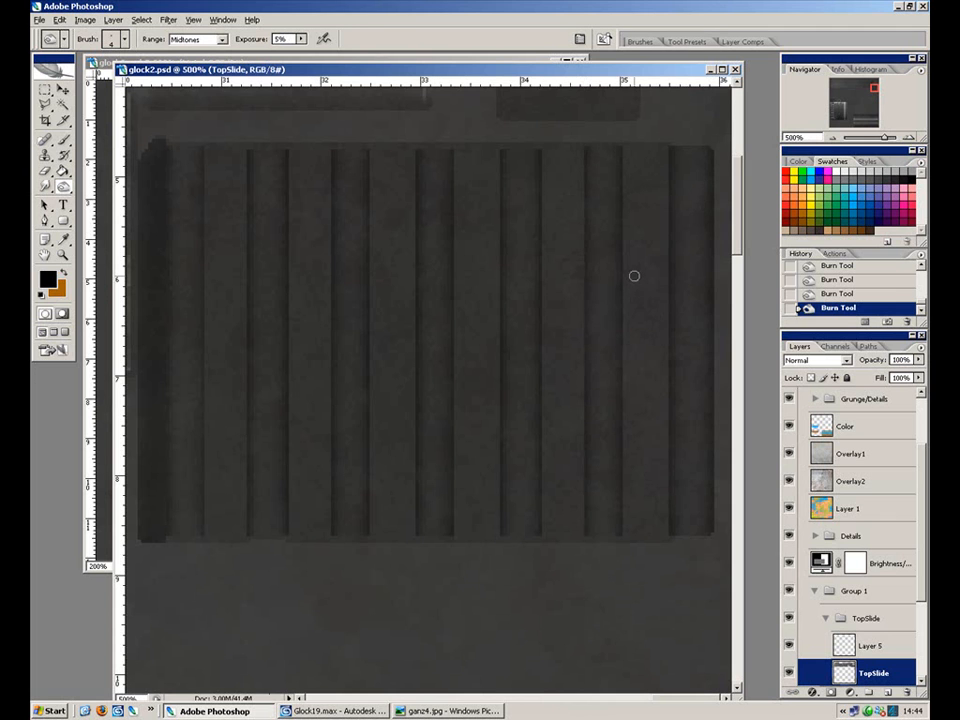
# Enlarge the Burn brush to 70 px and softly darken the recessed strips at 5% exposure.
pyautogui.press(']')
pyautogui.press(']')
pyautogui.press(']')
pyautogui.press(']')
pyautogui.press(']')
pyautogui.press(']')
pyautogui.press(']')
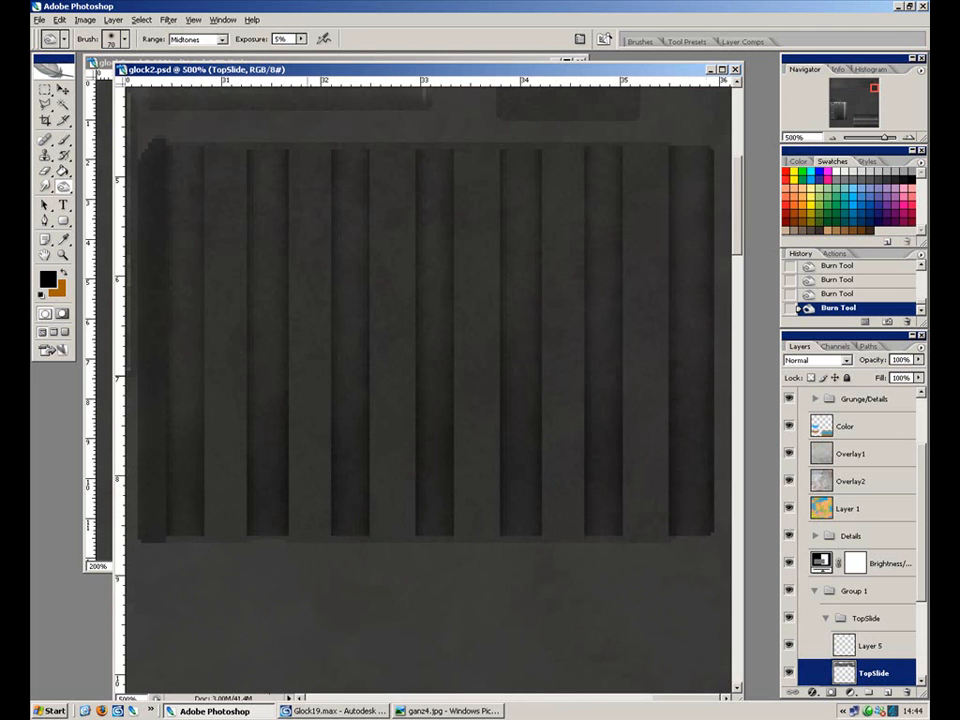
# Check the serration block at lower magnification, then ready the Rectangular Marquee and show the Guide layer over it.
pyautogui.hotkey('ctrl', '-')
pyautogui.hotkey('ctrl', '-')
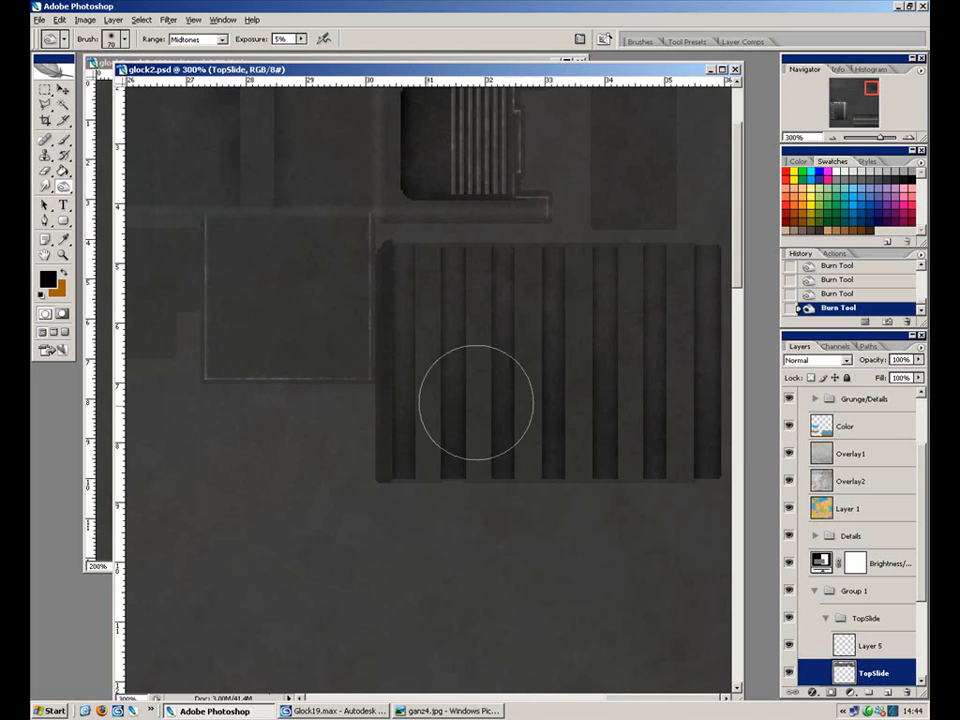
pyautogui.hotkey('ctrl', '-')
pyautogui.hotkey('ctrl', '-')
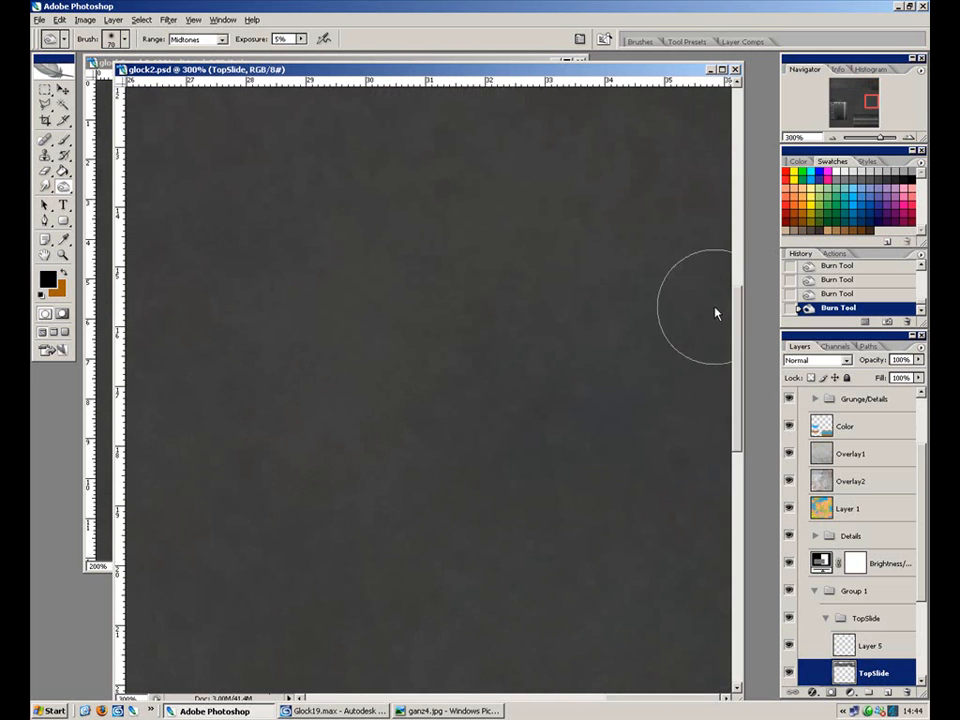
pyautogui.hotkey('ctrl', '-')
pyautogui.hotkey('ctrl', '+')
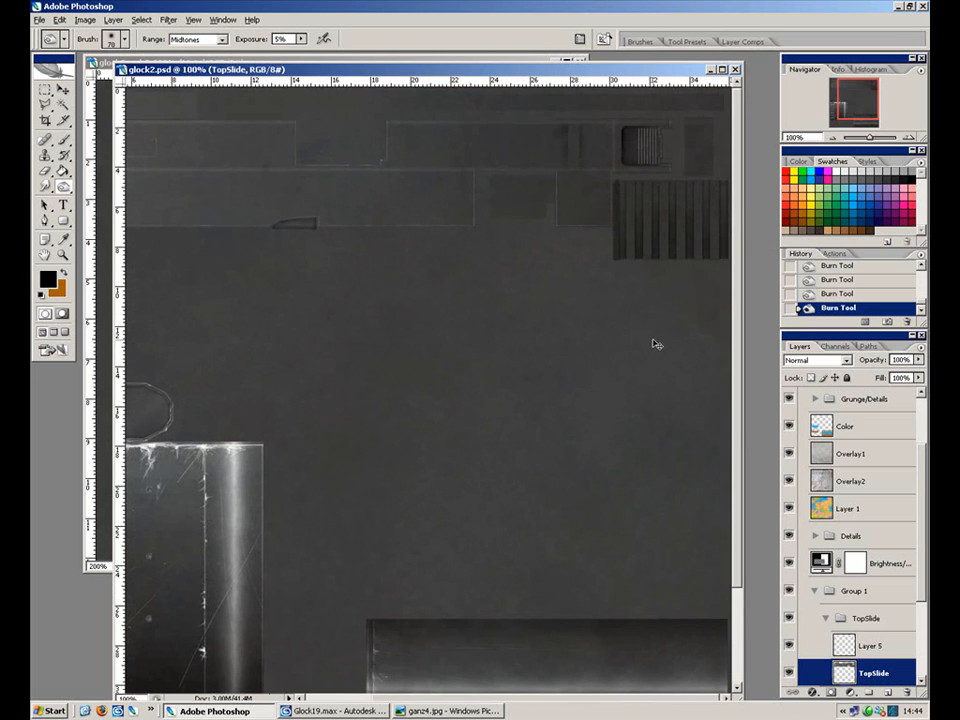
pyautogui.hotkey('ctrl', '+')
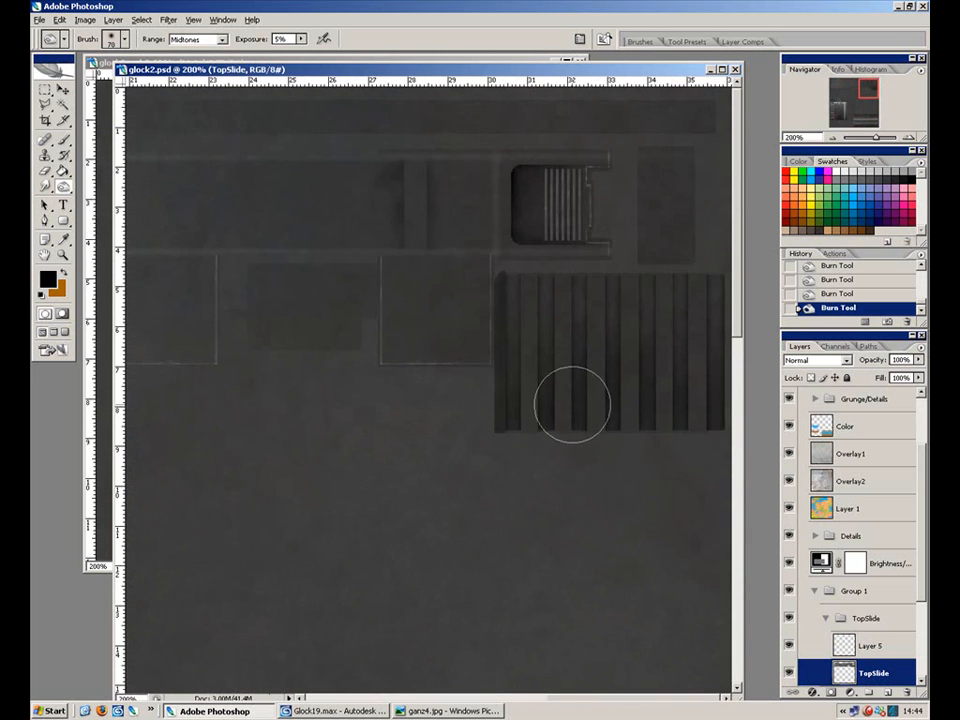
pyautogui.click(45, 90)
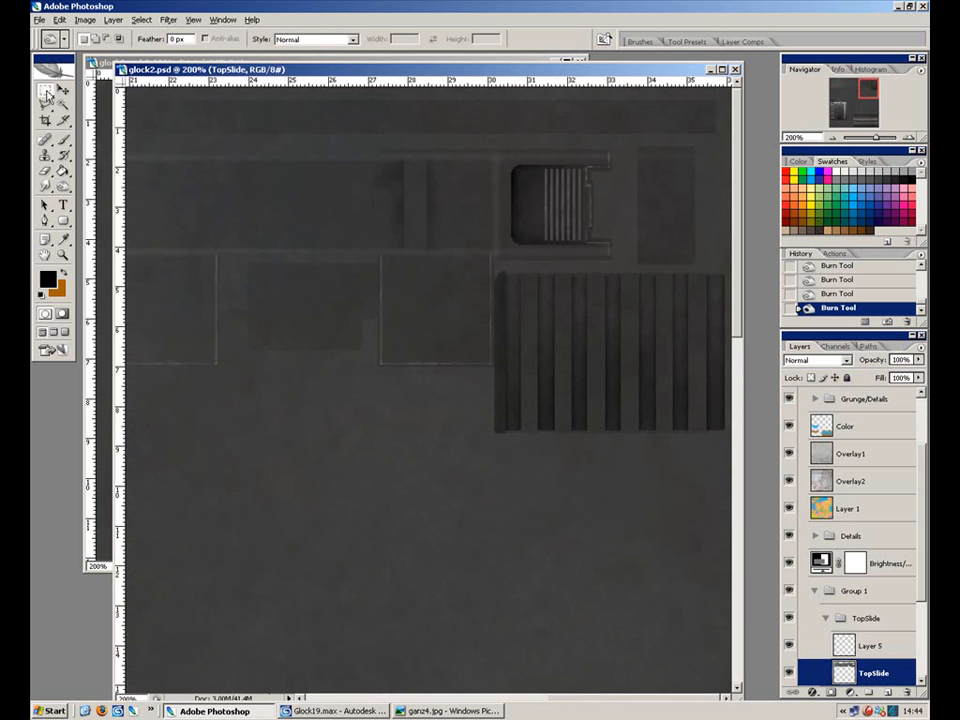
pyautogui.moveTo(920, 490); pyautogui.dragTo(903, 374)
pyautogui.click(790, 401)
pyautogui.hotkey('ctrl', '+')
pyautogui.hotkey('ctrl', '+')
pyautogui.moveTo(624, 306); pyautogui.dragTo(279, 413)
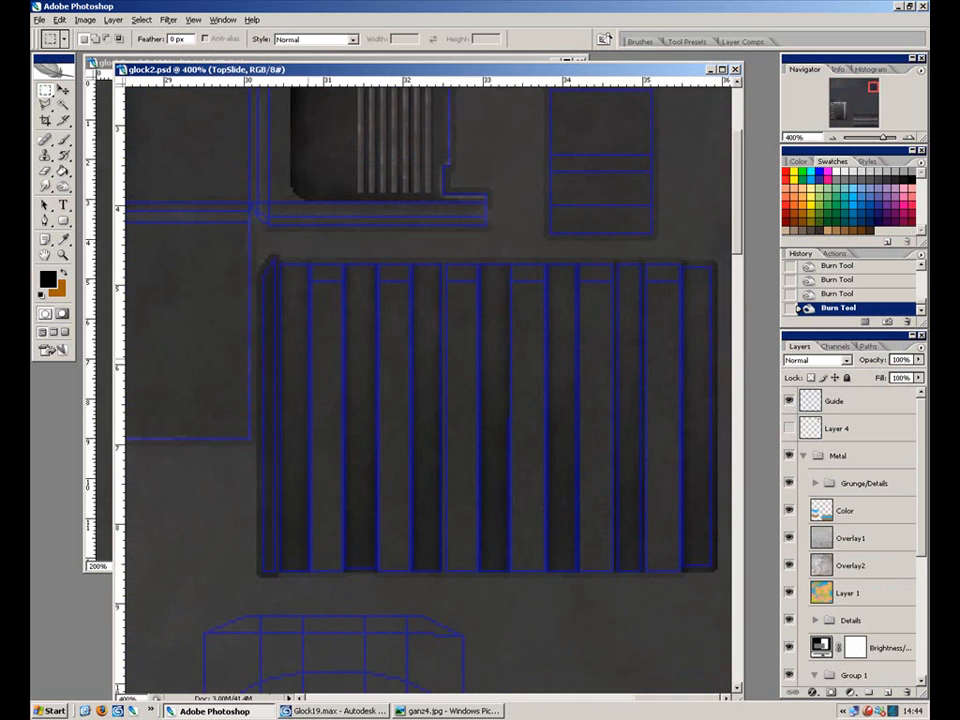
# Select the first four raised strips between the dark grooves as one combined rectangular selection along the guide lines.
pyautogui.moveTo(316, 274); pyautogui.dragTo(346, 569)
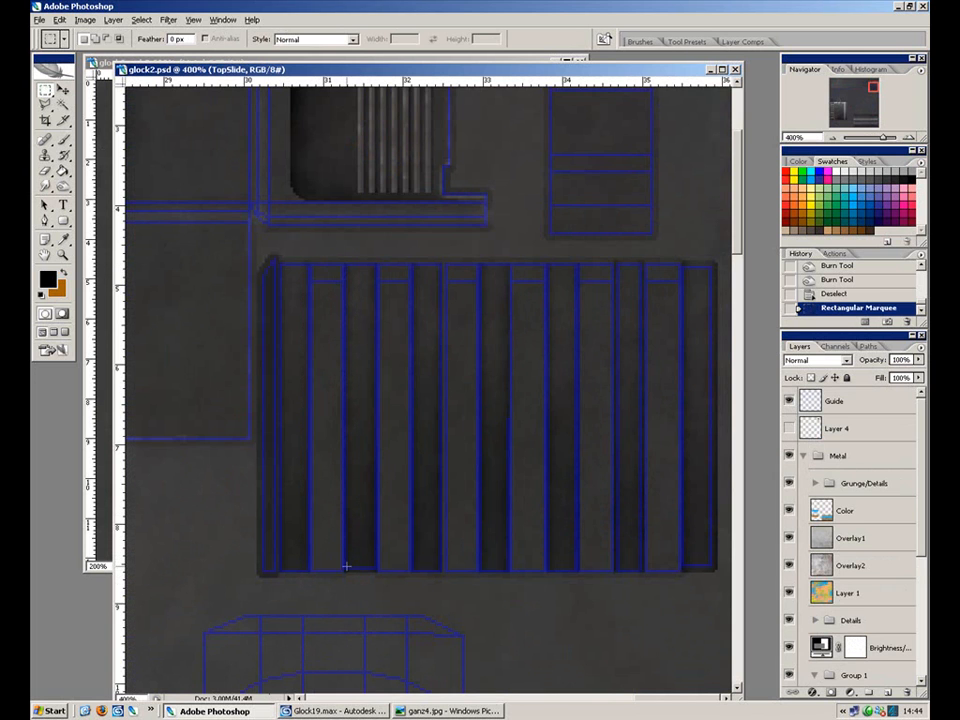
pyautogui.moveTo(268, 236); pyautogui.dragTo(331, 542)
pyautogui.hotkey('ctrl', '+')
pyautogui.moveTo(414, 416); pyautogui.dragTo(414, 592)
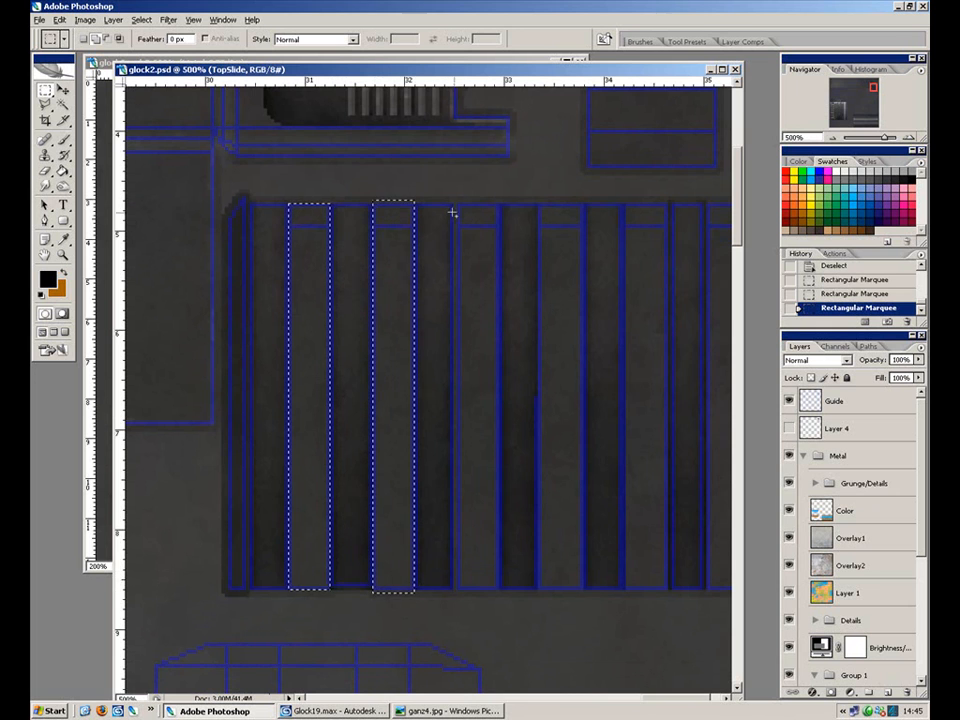
pyautogui.moveTo(457, 201); pyautogui.dragTo(502, 592)
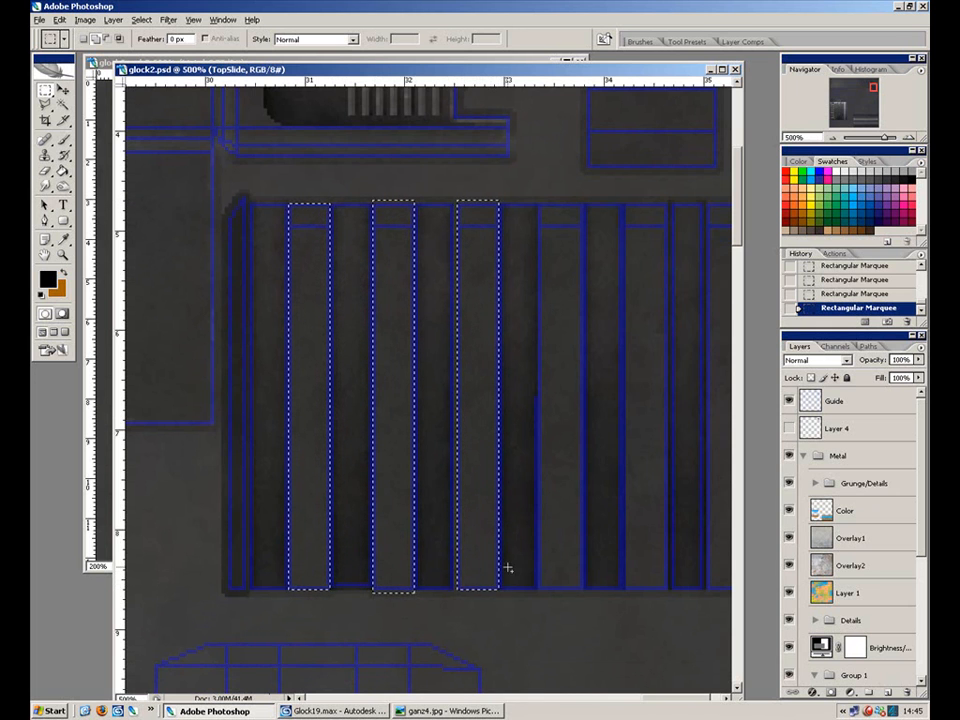
pyautogui.moveTo(539, 202); pyautogui.dragTo(582, 589)
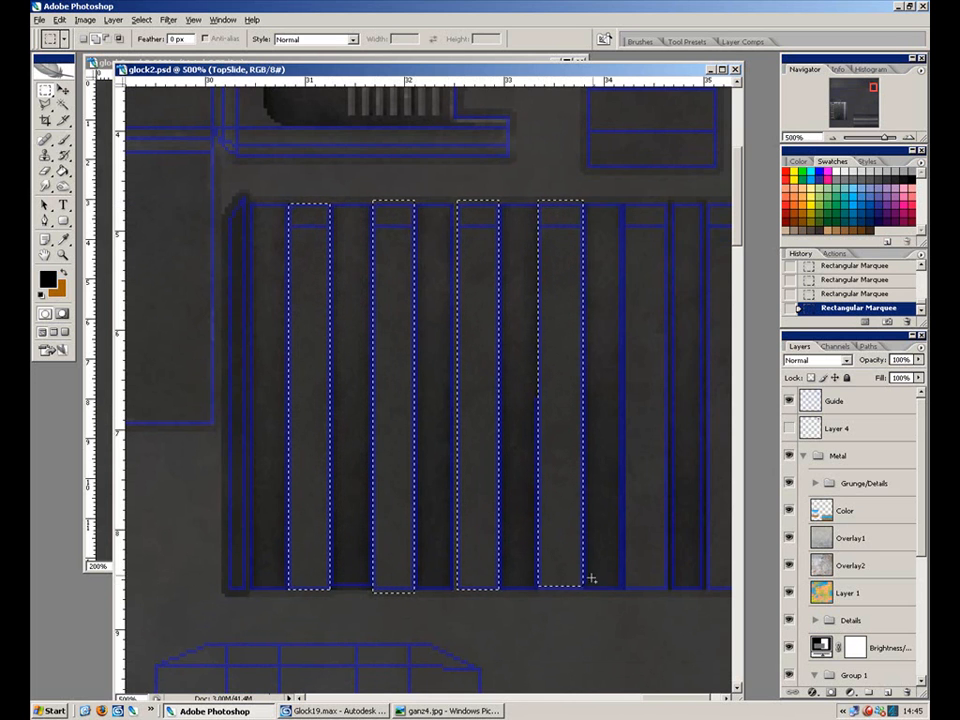
# Add the fifth and sixth raised strips to the rectangular selection.
pyautogui.hotkey('ctrl', '=')
pyautogui.moveTo(580, 428); pyautogui.dragTo(424, 440)
pyautogui.moveTo(428, 198); pyautogui.dragTo(466, 226)
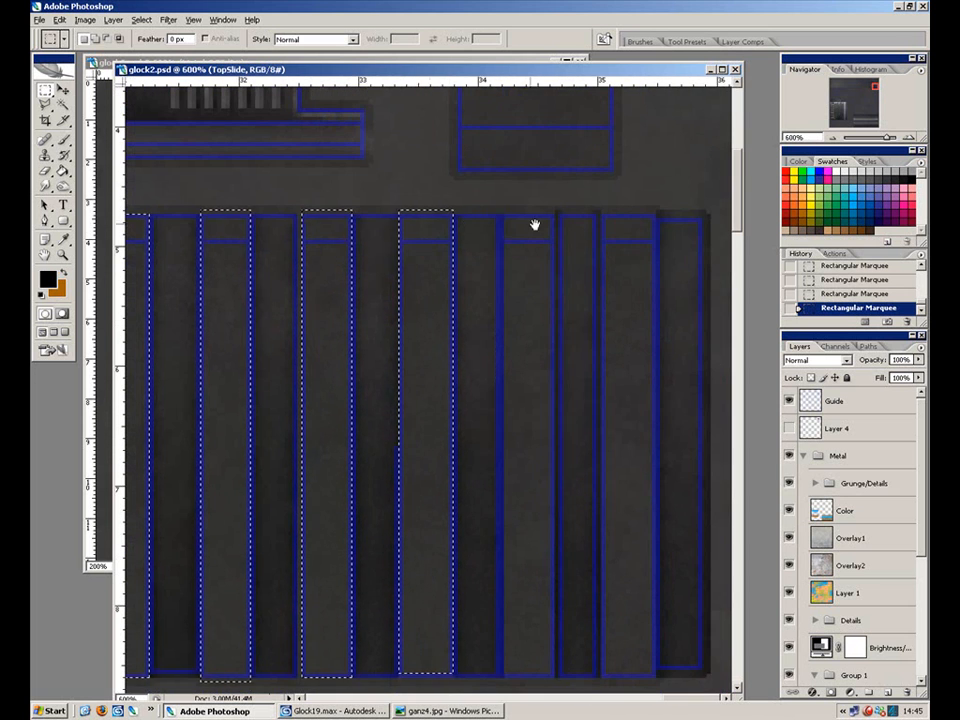
pyautogui.moveTo(550, 541); pyautogui.dragTo(554, 677)
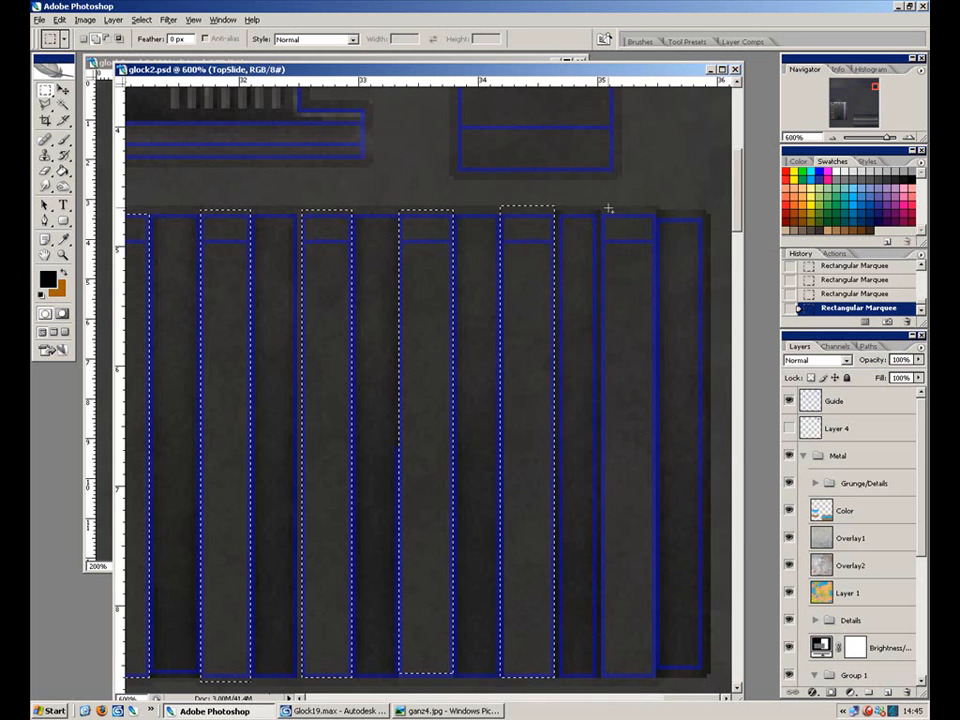
pyautogui.moveTo(598, 210); pyautogui.dragTo(656, 681)
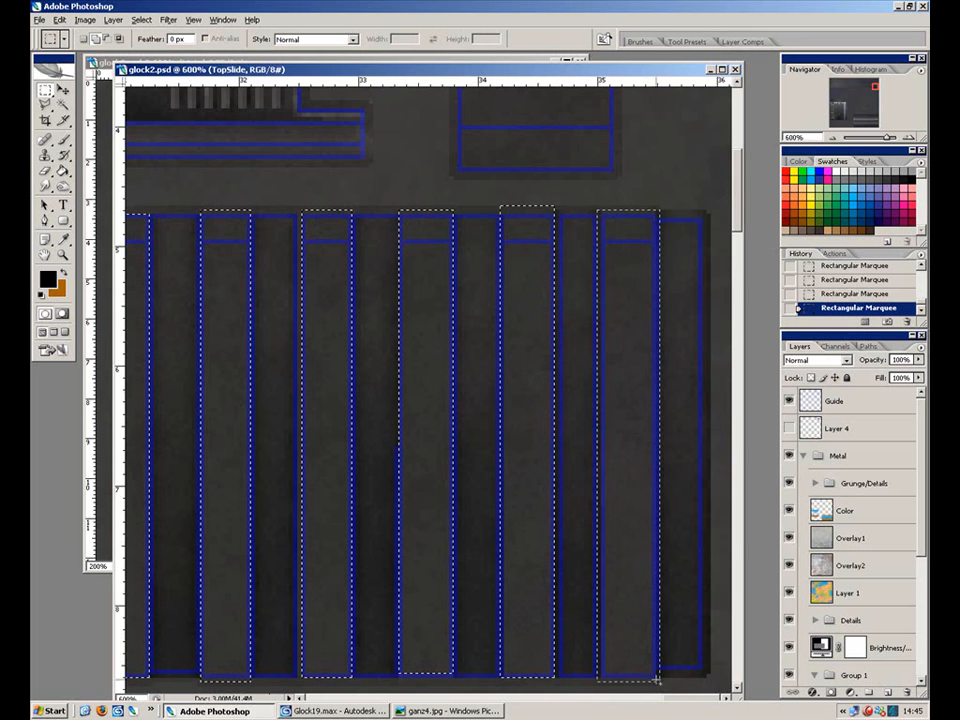
# Trim the sixth strip's selection sides to the guide lines and subtract the overshoot above all strips' top edges.
pyautogui.moveTo(486, 381); pyautogui.dragTo(514, 343)
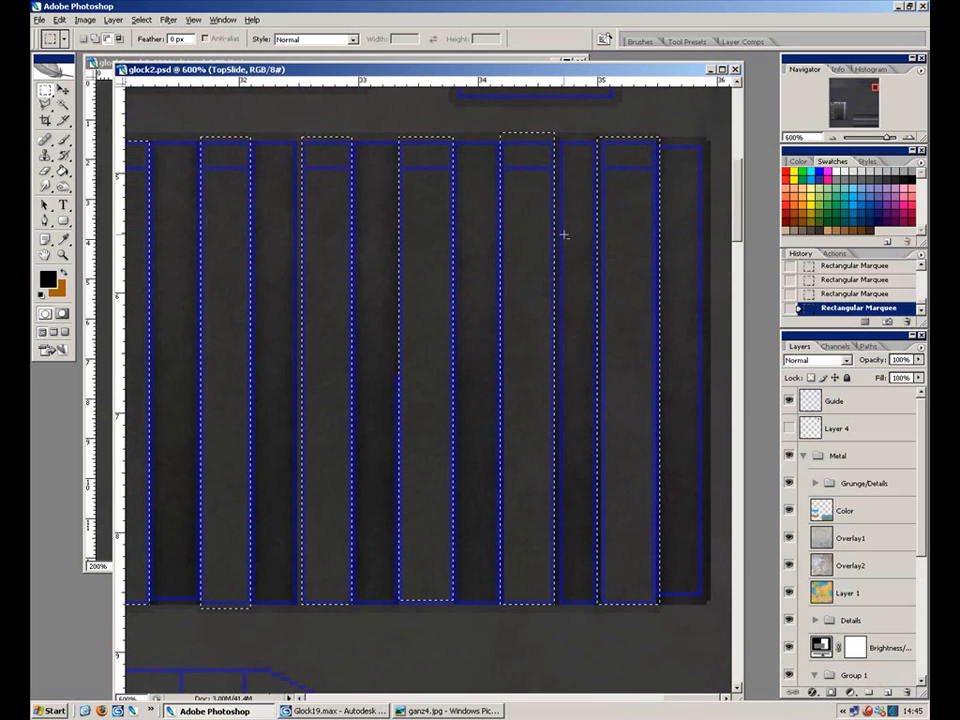
pyautogui.moveTo(570, 565); pyautogui.dragTo(600, 632)
pyautogui.moveTo(542, 283); pyautogui.dragTo(600, 454)
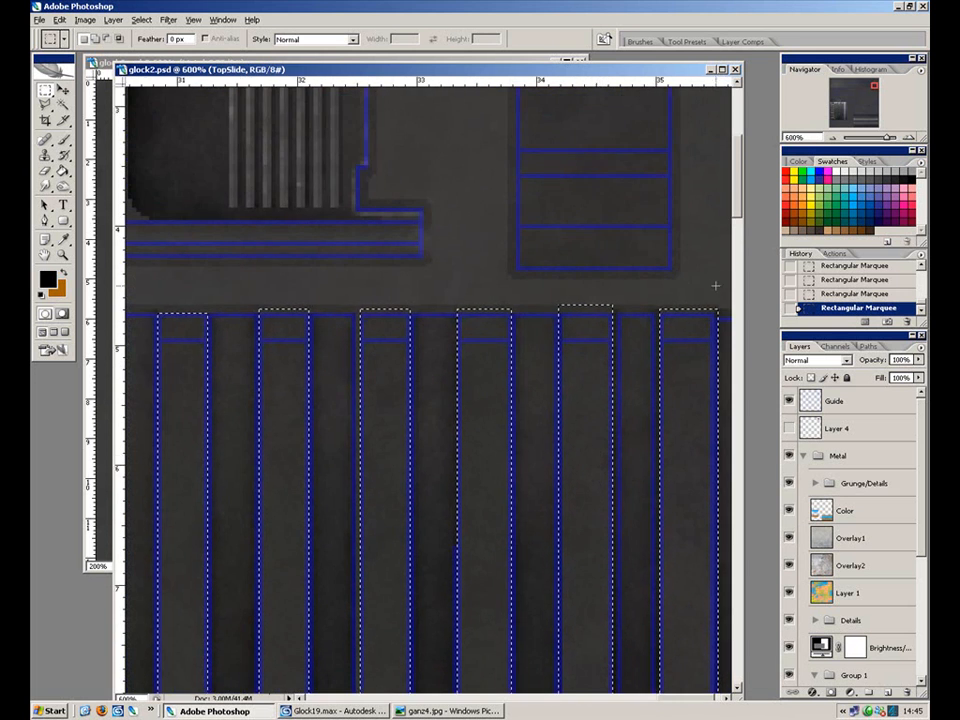
pyautogui.moveTo(673, 411); pyautogui.dragTo(614, 268)
pyautogui.moveTo(688, 139); pyautogui.dragTo(657, 668)
pyautogui.scroll(5, 600, 540)
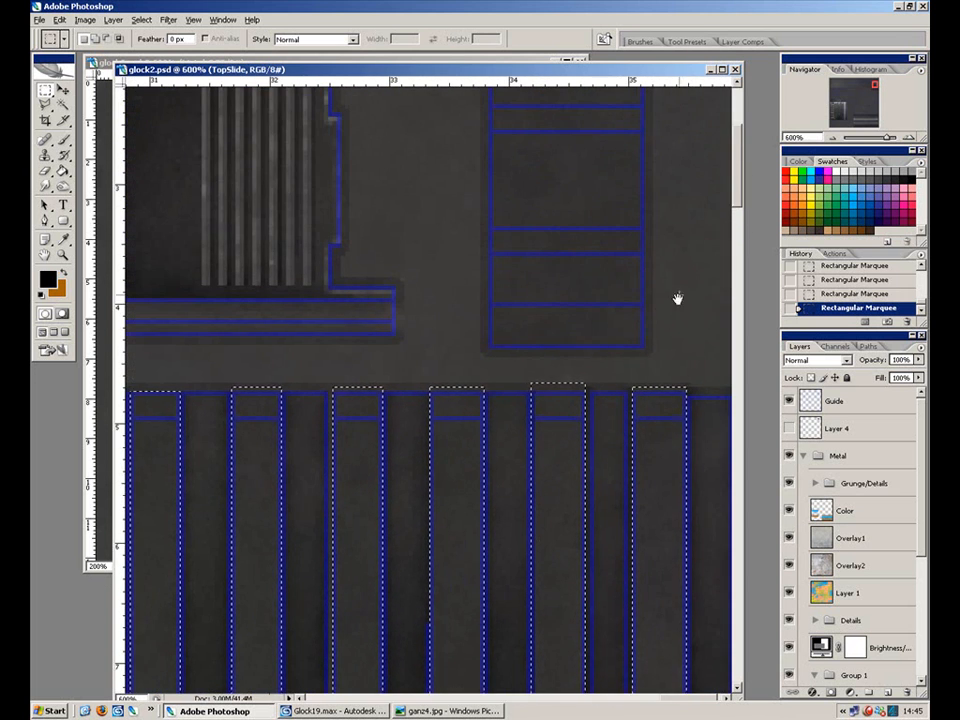
pyautogui.hscroll(-1, 685, 300)
pyautogui.moveTo(724, 299); pyautogui.dragTo(141, 401)
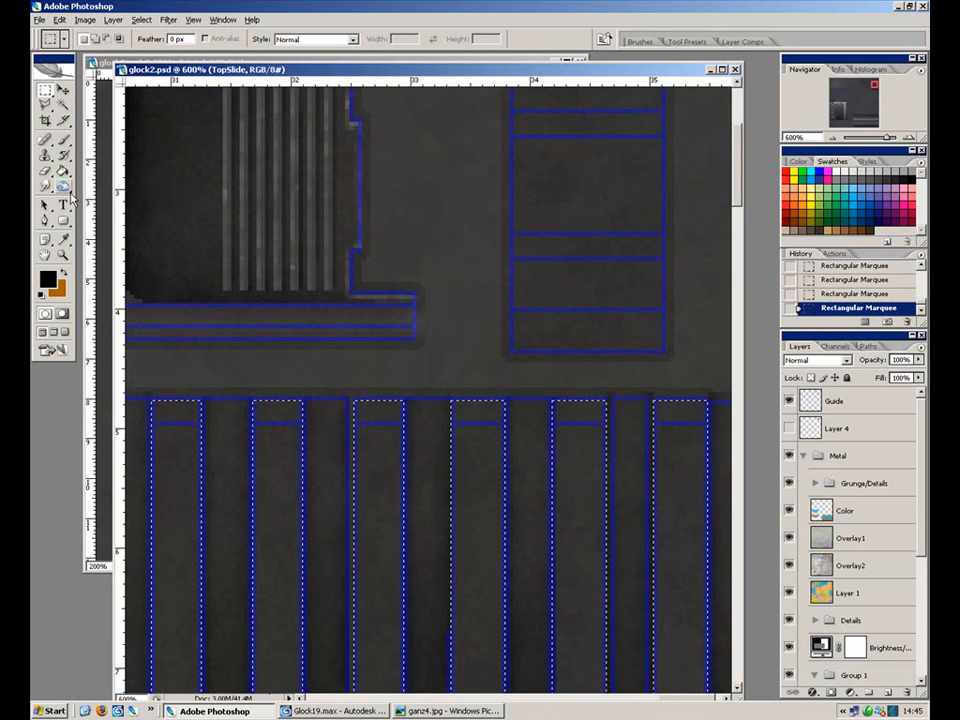
# Dodge the selected strips along the short guide line near their upper ends, using Highlights at 60% exposure, checking without the guide.
pyautogui.moveTo(63, 187); pyautogui.dragTo(98, 199)
pyautogui.click(789, 400)
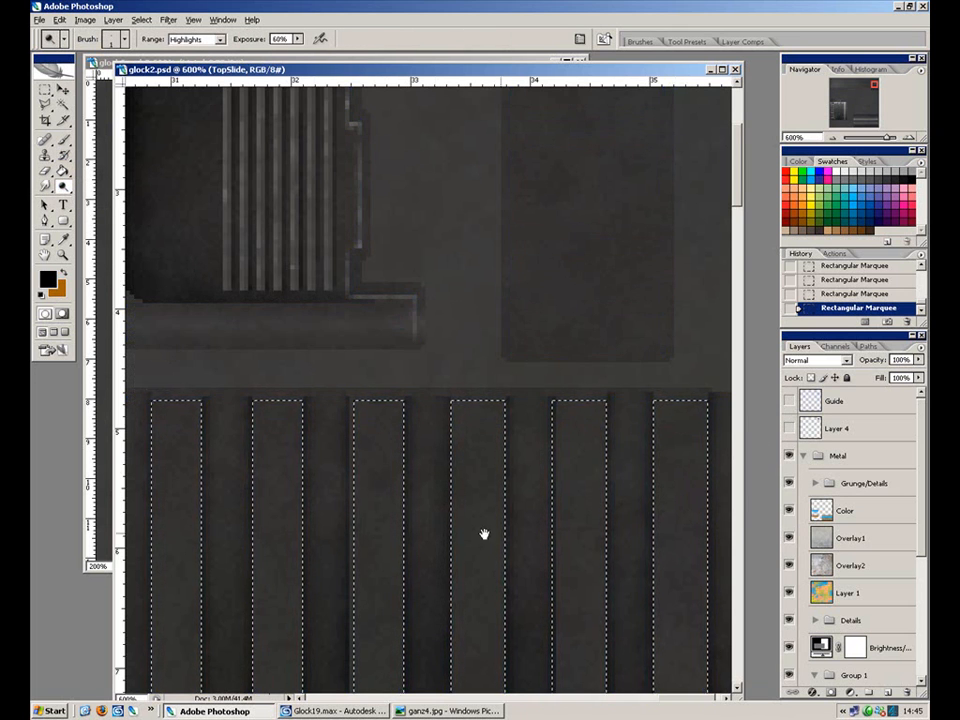
pyautogui.scroll(-1, 620, 450)
pyautogui.click(789, 400)
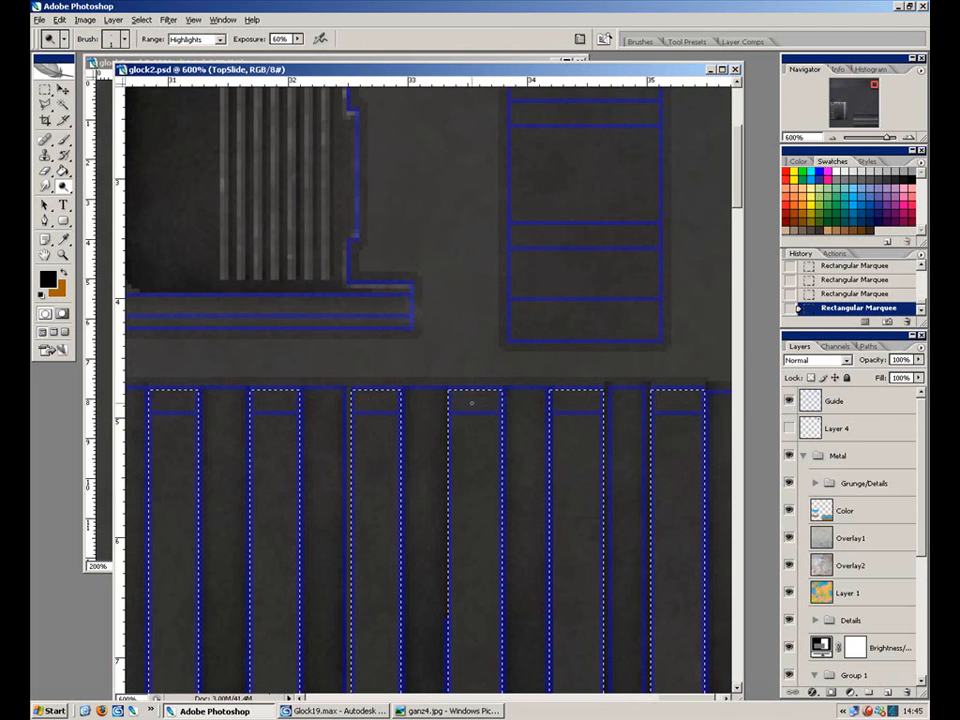
pyautogui.moveTo(410, 399); pyautogui.dragTo(866, 431)
pyautogui.click(790, 402)
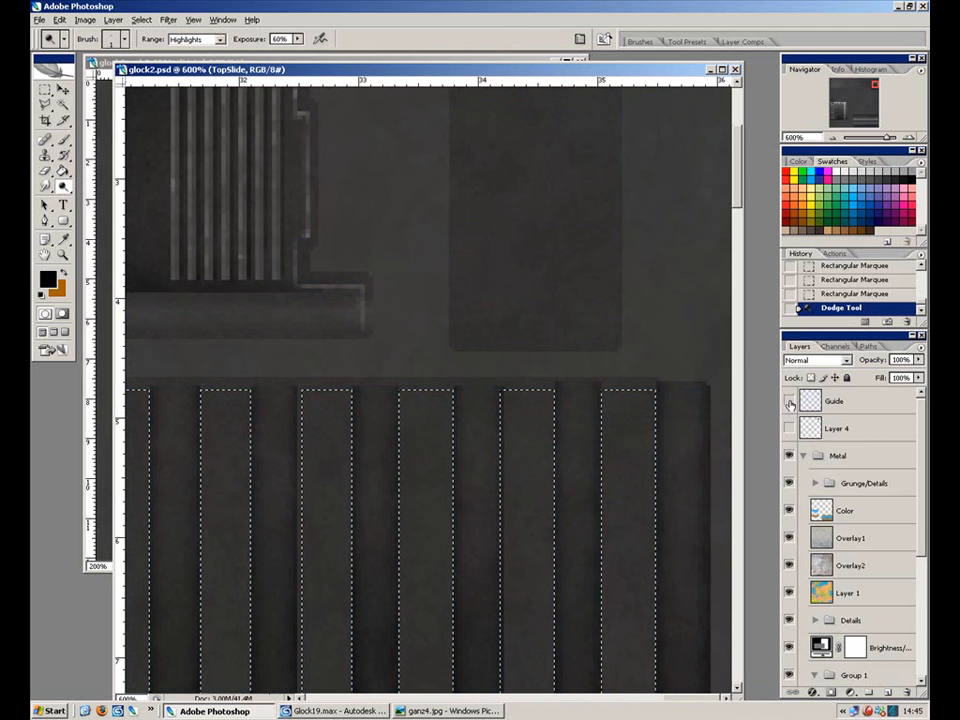
pyautogui.click(790, 402)
pyautogui.scroll(-5, 851, 567)
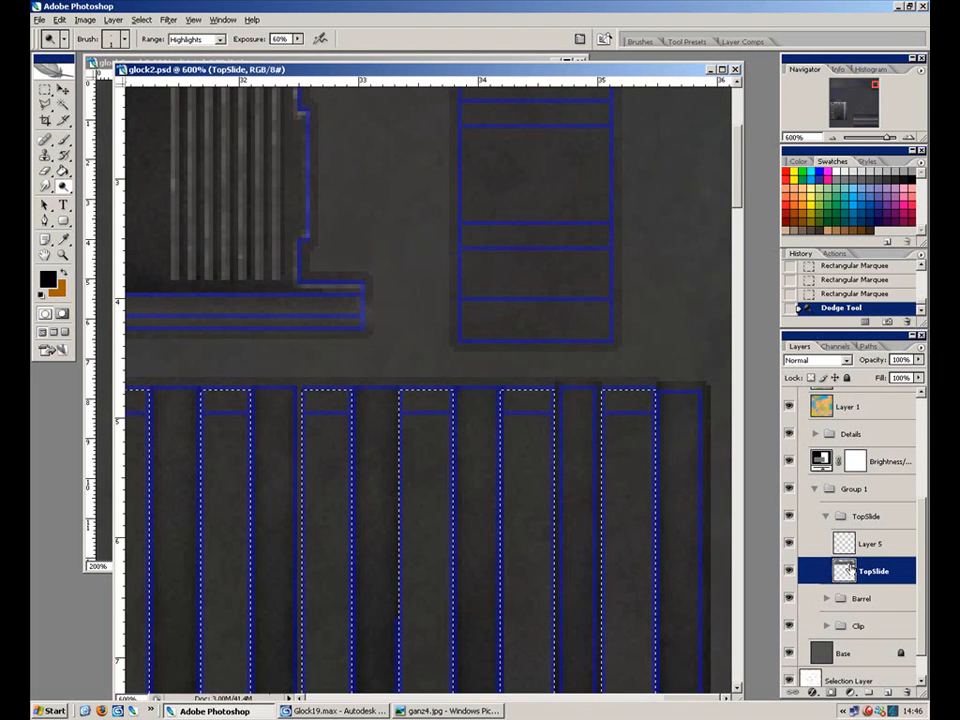
# Dodge the horizontal highlight across the selected strips' upper ends again, undoing a misplaced stroke, and hide the Guide layer.
pyautogui.moveTo(646, 410); pyautogui.dragTo(708, 427)
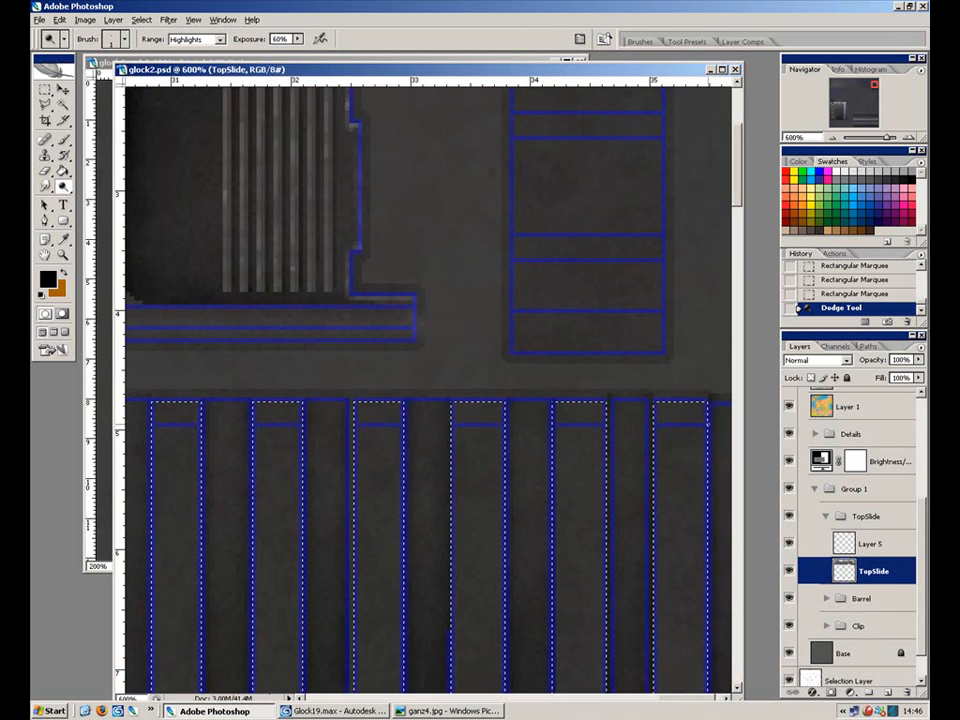
pyautogui.moveTo(646, 431); pyautogui.dragTo(466, 442)
pyautogui.hotkey('ctrl', 'z')
pyautogui.moveTo(203, 435); pyautogui.dragTo(140, 436)
pyautogui.moveTo(170, 434); pyautogui.dragTo(744, 432)
pyautogui.moveTo(600, 426); pyautogui.dragTo(127, 408)
pyautogui.moveTo(480, 412); pyautogui.dragTo(347, 376)
pyautogui.moveTo(221, 392); pyautogui.dragTo(299, 391)
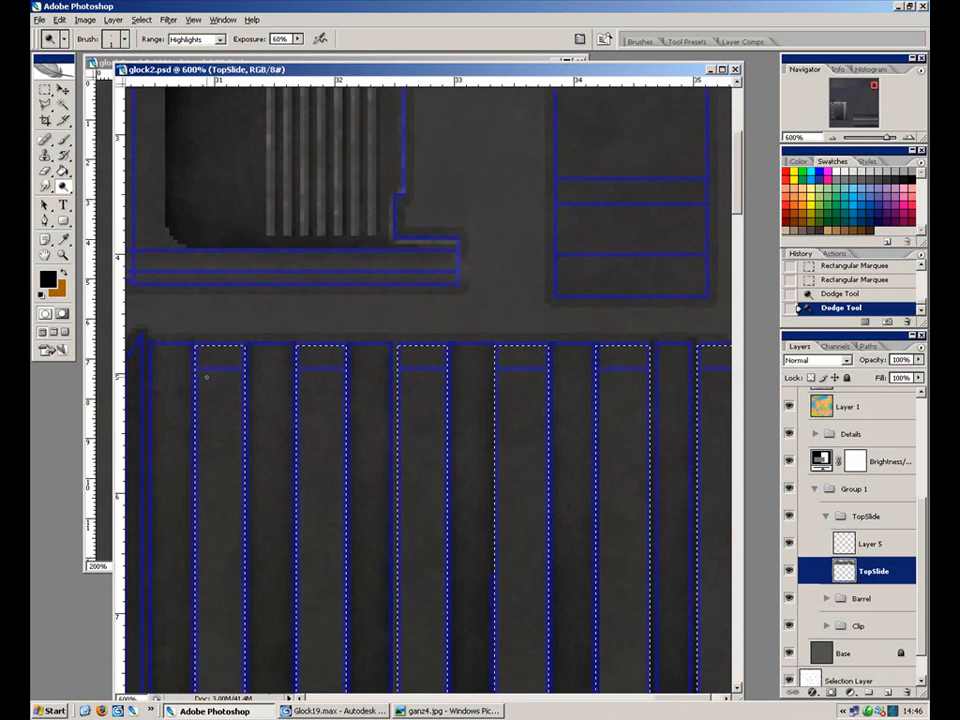
pyautogui.scroll(4, 870, 500)
pyautogui.click(789, 401)
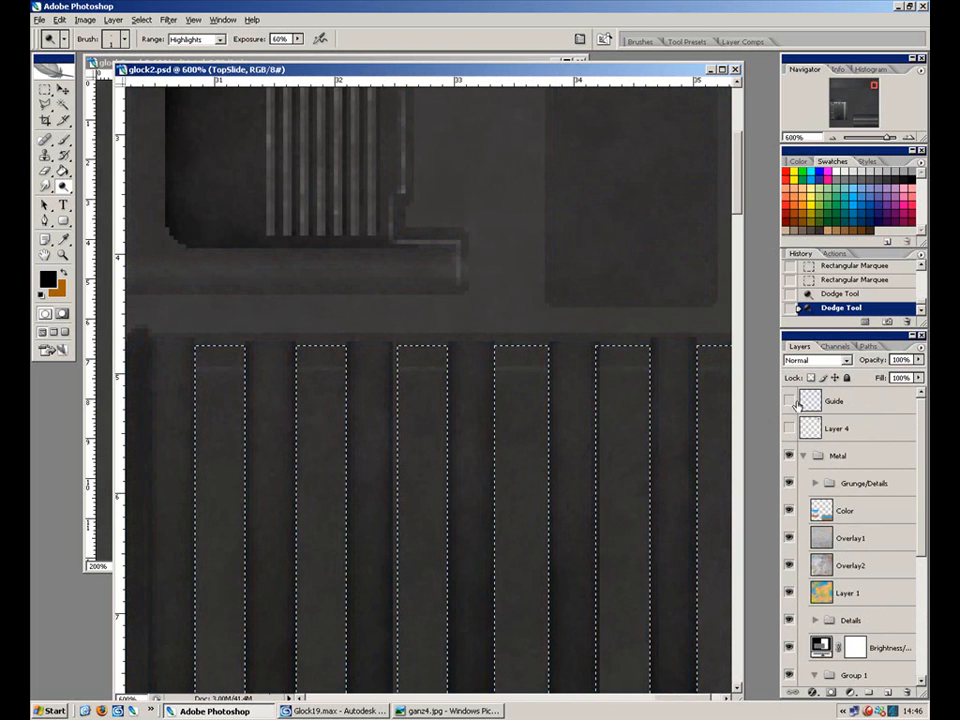
# Strengthen the horizontal highlight near the strips' upper ends with a 2 px Dodge brush.
pyautogui.moveTo(501, 350); pyautogui.dragTo(459, 330)
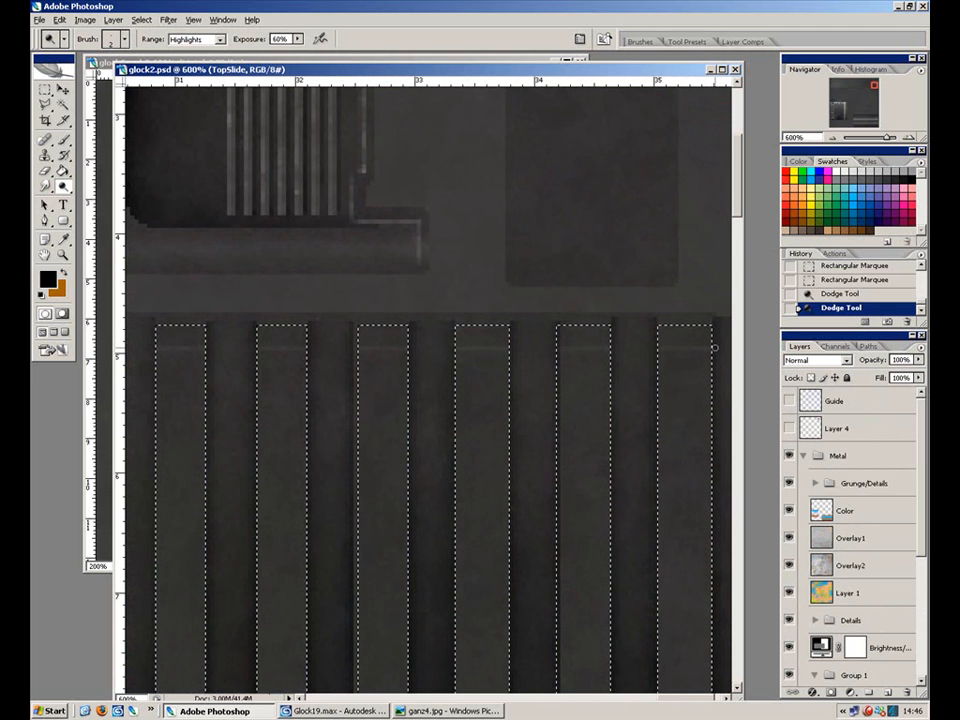
pyautogui.moveTo(373, 349)
pyautogui.mouseDown()
pyautogui.moveTo(395, 349)
pyautogui.moveTo(282, 348)
pyautogui.mouseUp()
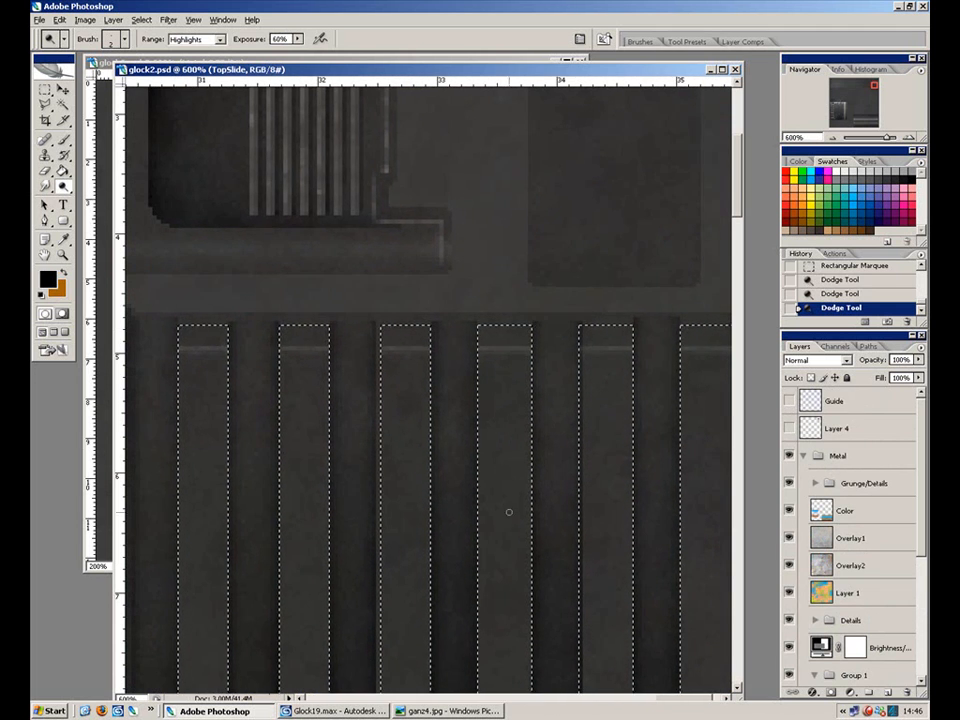
pyautogui.moveTo(445, 412)
pyautogui.mouseDown()
pyautogui.moveTo(414, 448)
pyautogui.moveTo(437, 403)
pyautogui.moveTo(416, 456)
pyautogui.moveTo(454, 328)
pyautogui.mouseUp()
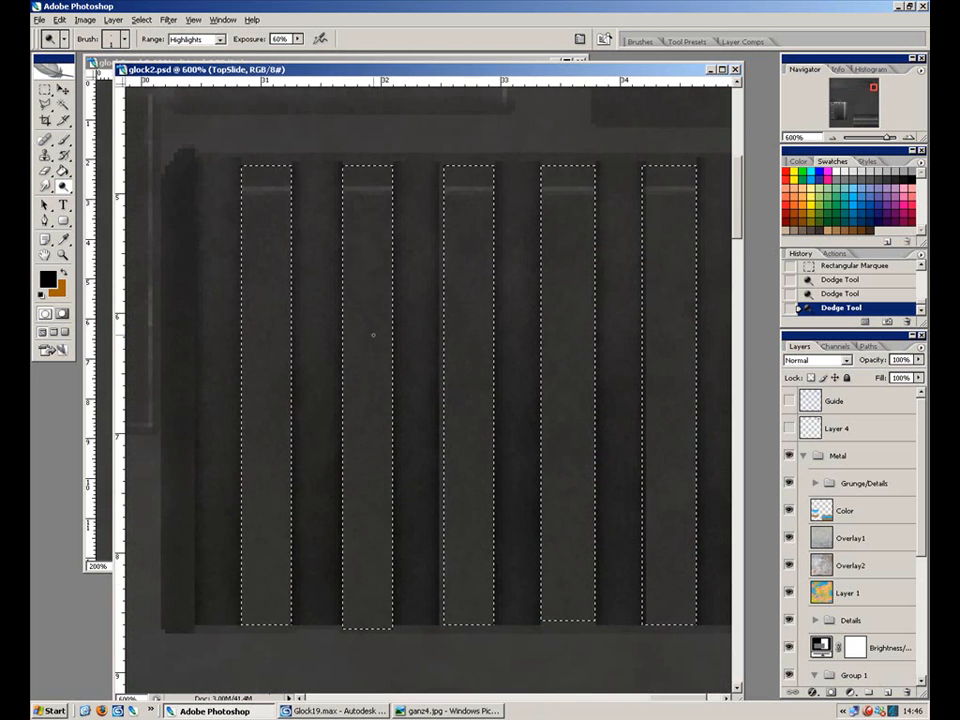
# Hide the selection outline and dodge thin highlights along the first raised strip's long edges.
pyautogui.hotkey('ctrl', 'h')
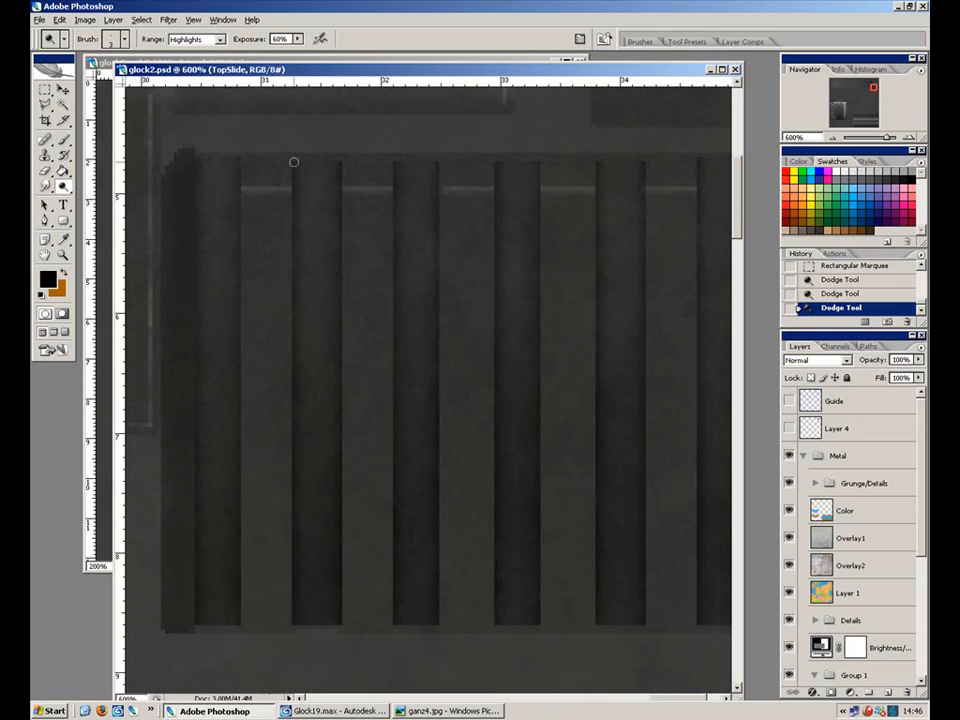
pyautogui.moveTo(291, 156); pyautogui.dragTo(296, 165)
pyautogui.press('space')
pyautogui.moveTo(275, 301); pyautogui.dragTo(289, 306)
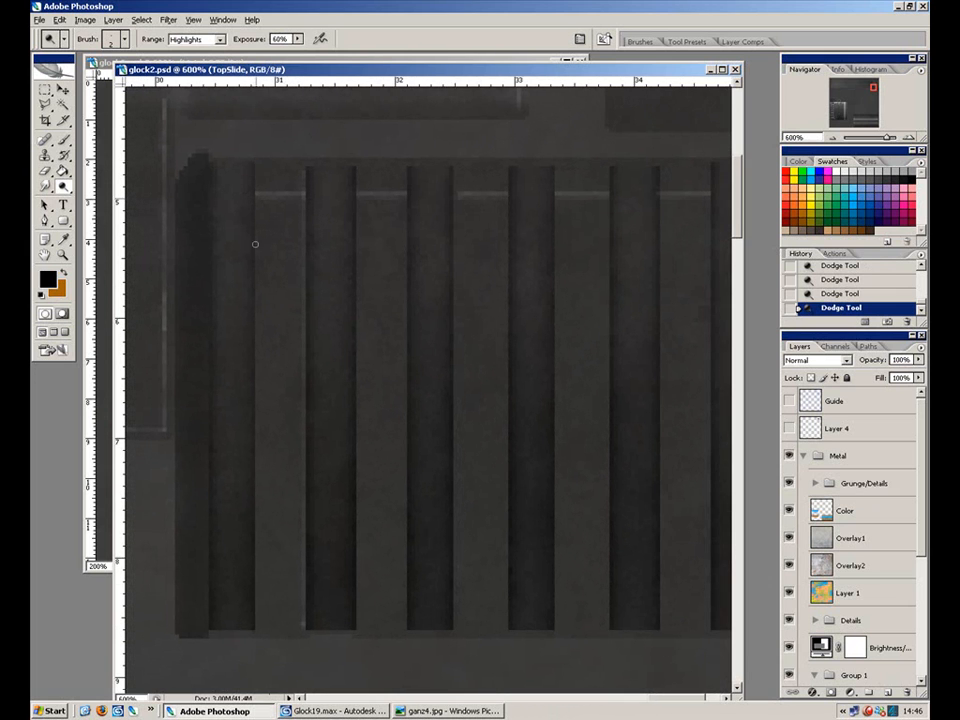
pyautogui.moveTo(257, 186); pyautogui.dragTo(300, 684)
pyautogui.press('space')
pyautogui.moveTo(315, 180); pyautogui.dragTo(317, 283)
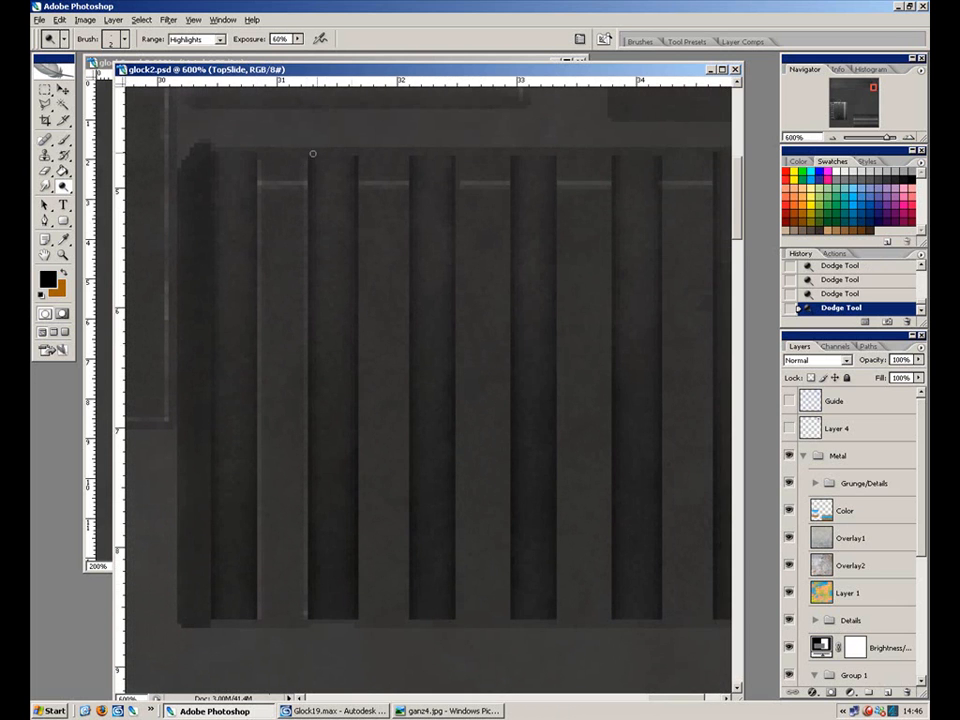
# Dodge thin highlights along the long edges of the second and third raised strips, within the hidden selection.
pyautogui.moveTo(358, 156)
pyautogui.mouseDown()
pyautogui.moveTo(337, 565)
pyautogui.moveTo(345, 688)
pyautogui.mouseUp()
pyautogui.press('space')
pyautogui.moveTo(401, 186); pyautogui.dragTo(398, 257)
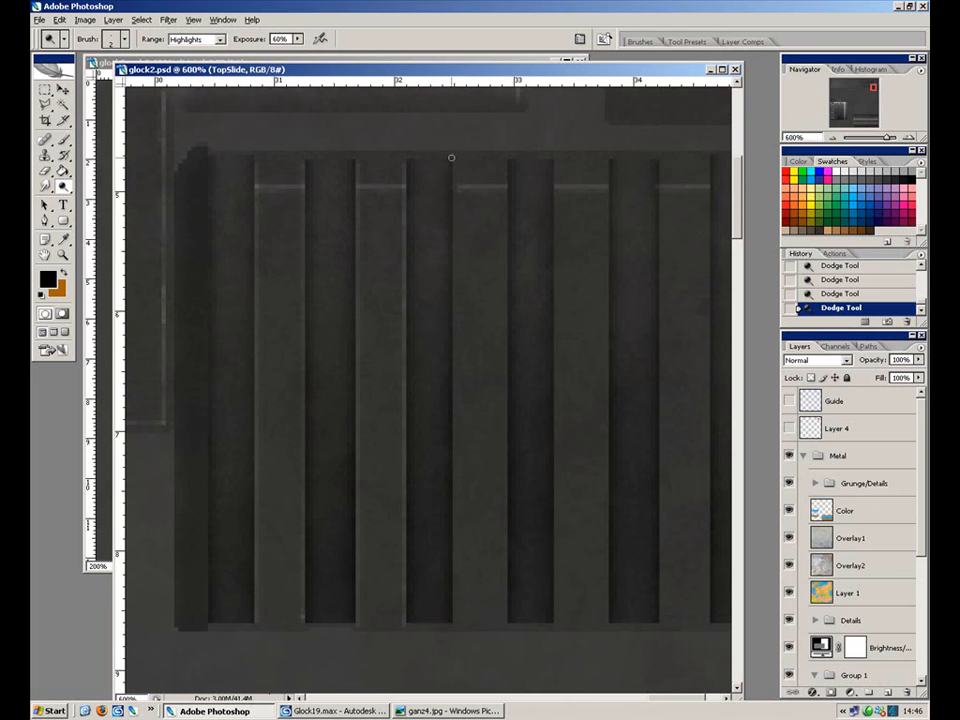
pyautogui.scroll(-1, 450, 197)
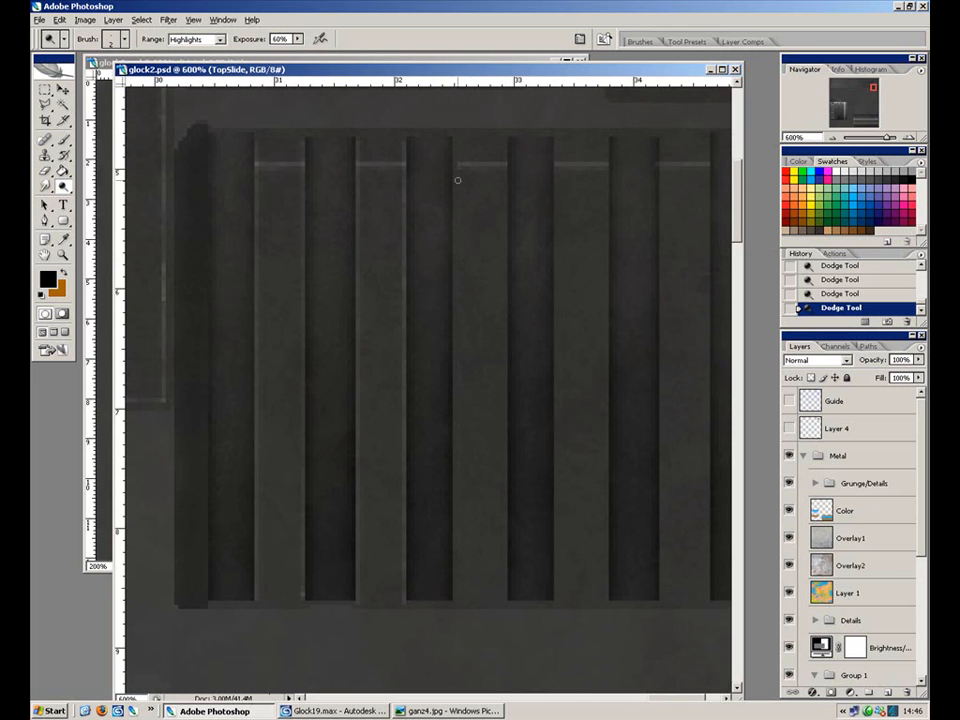
pyautogui.moveTo(461, 162); pyautogui.dragTo(463, 703)
pyautogui.moveTo(477, 379); pyautogui.dragTo(322, 499)
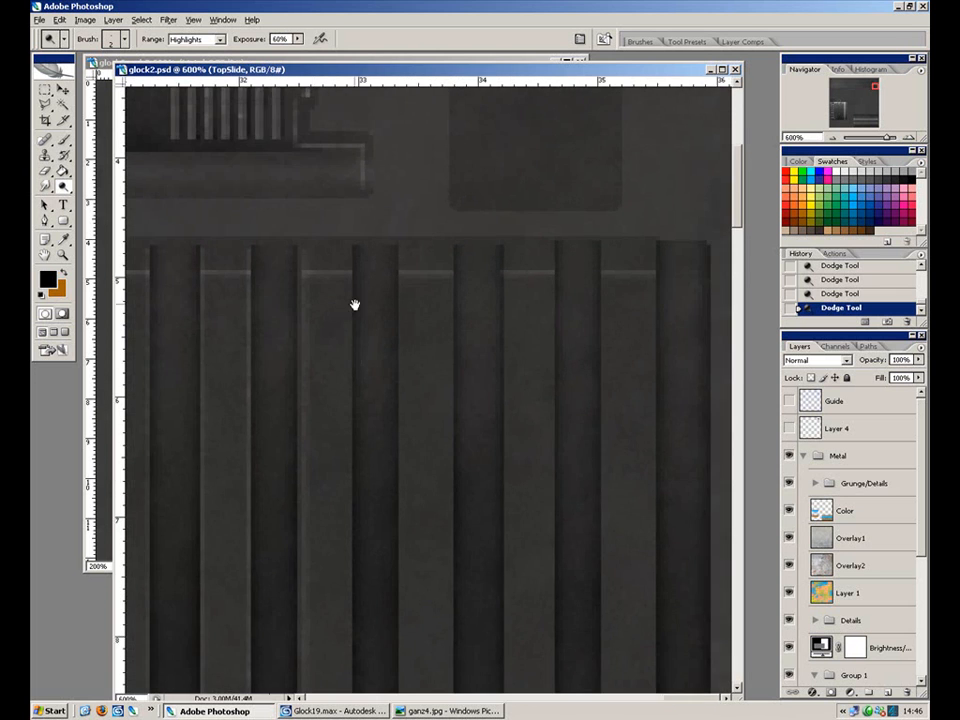
pyautogui.moveTo(363, 304); pyautogui.dragTo(399, 193)
pyautogui.moveTo(389, 135); pyautogui.dragTo(392, 586)
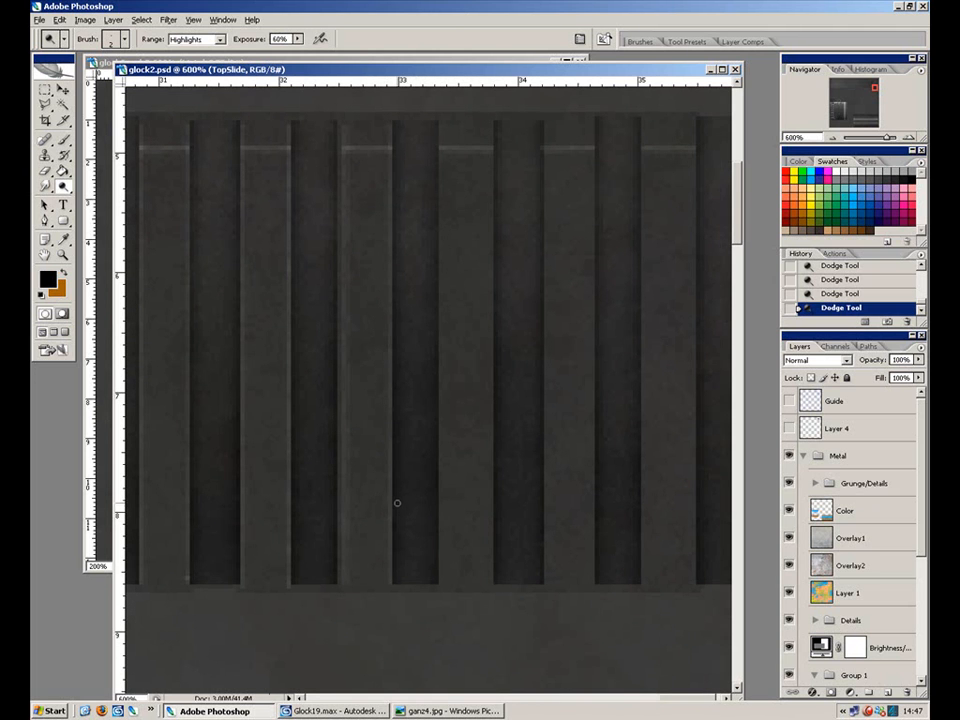
# Check the selection outline, hide it again and dodge thin highlights along the long edges of the remaining raised strips.
pyautogui.hotkey('ctrl', 'h')
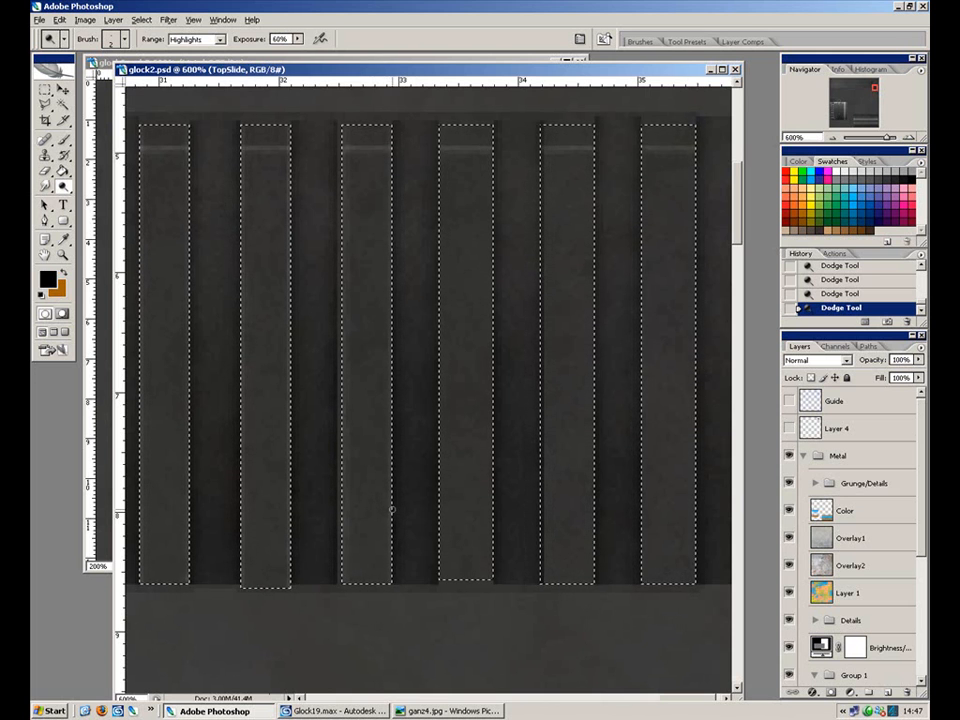
pyautogui.hotkey('ctrl', 'd')
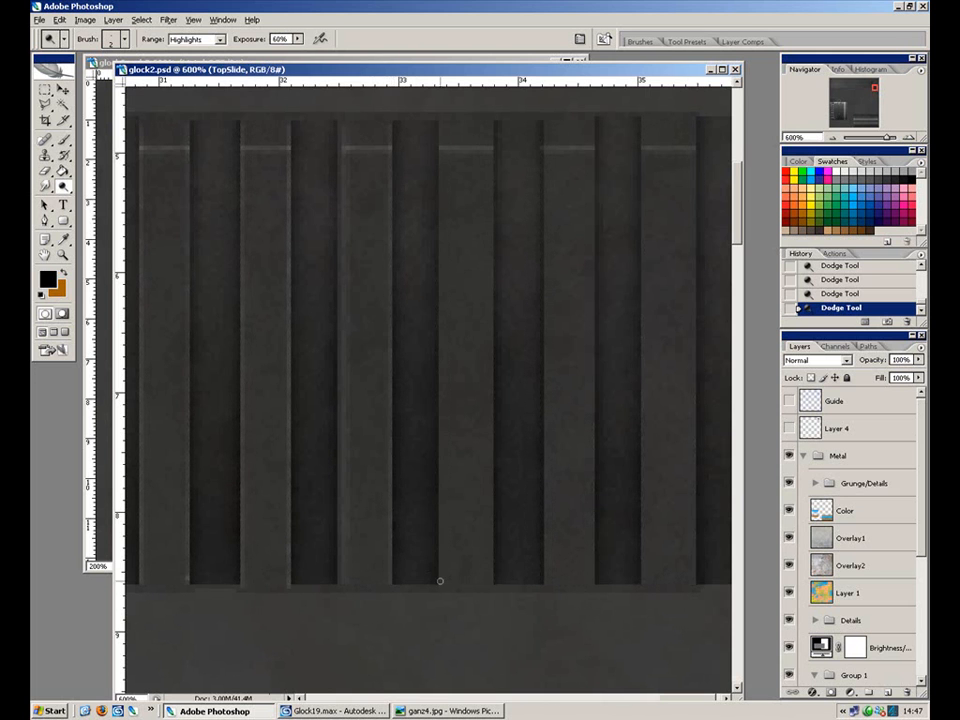
pyautogui.moveTo(437, 582)
pyautogui.mouseDown()
pyautogui.moveTo(448, 146)
pyautogui.moveTo(517, 155)
pyautogui.moveTo(518, 191)
pyautogui.moveTo(491, 117)
pyautogui.moveTo(493, 581)
pyautogui.mouseUp()
pyautogui.moveTo(534, 590); pyautogui.dragTo(534, 579)
pyautogui.moveTo(505, 244); pyautogui.dragTo(465, 287)
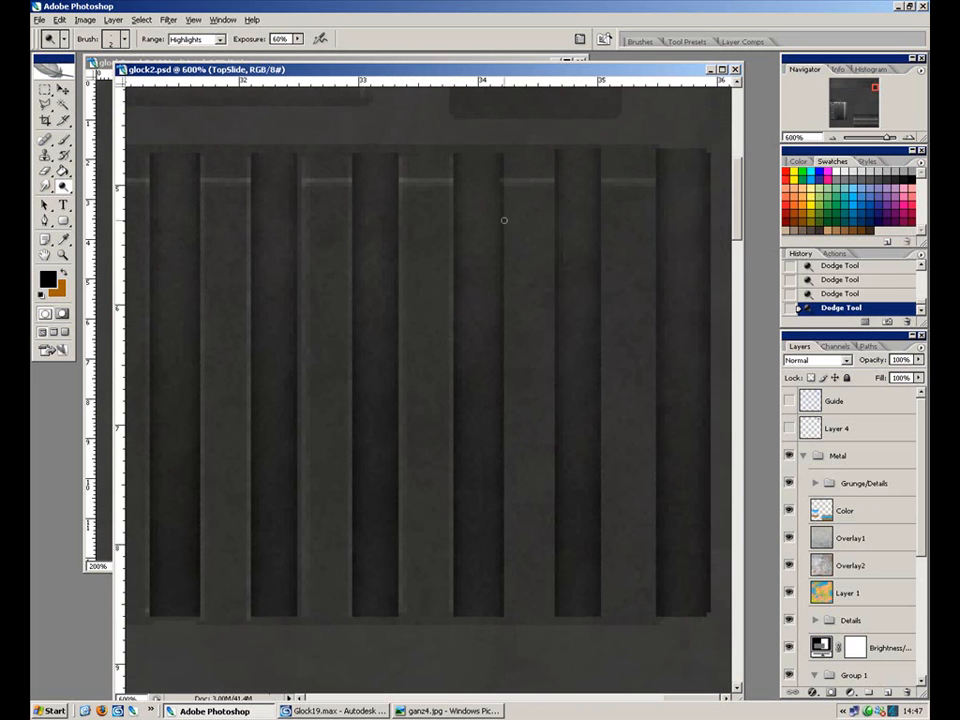
pyautogui.moveTo(505, 150); pyautogui.dragTo(507, 614)
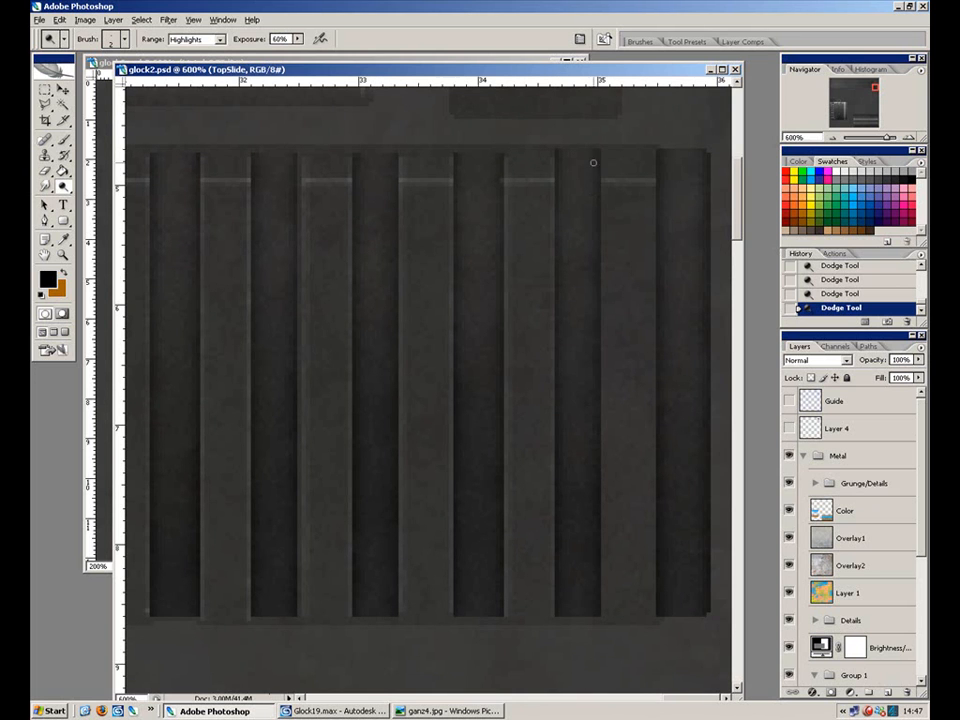
pyautogui.moveTo(601, 155); pyautogui.dragTo(604, 650)
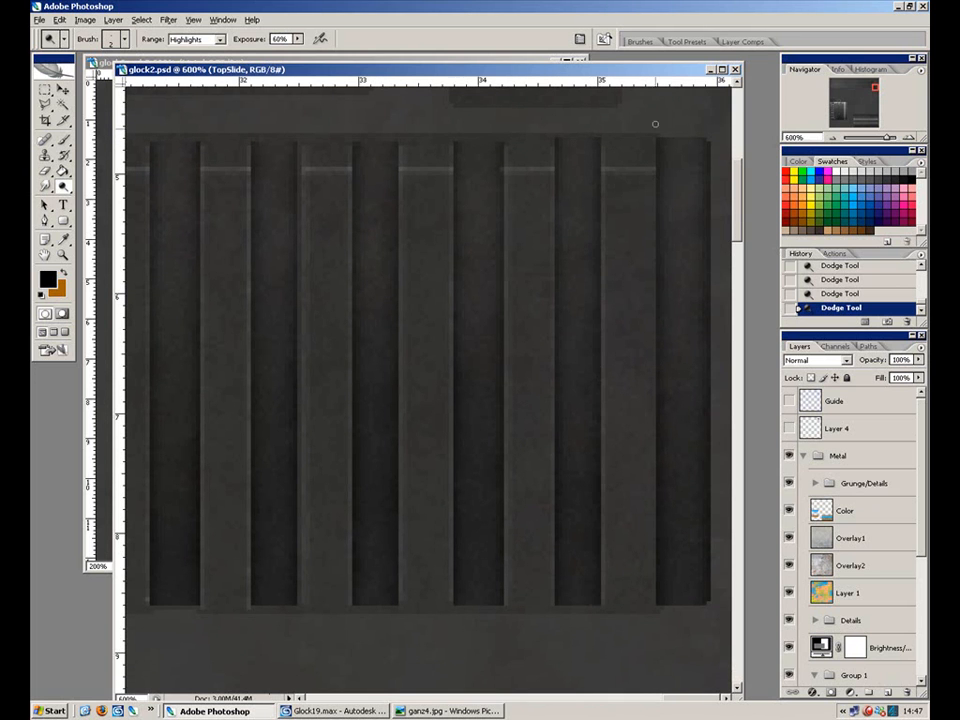
pyautogui.moveTo(655, 147); pyautogui.dragTo(649, 264)
pyautogui.scroll(-1, 648, 264)
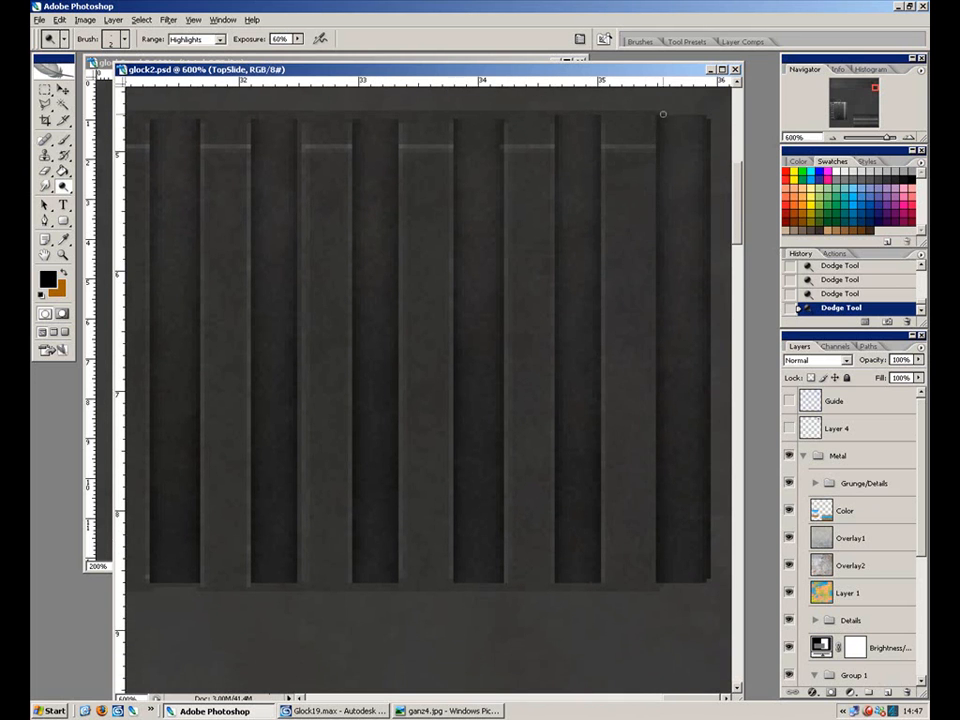
pyautogui.scroll(-1, 652, 203)
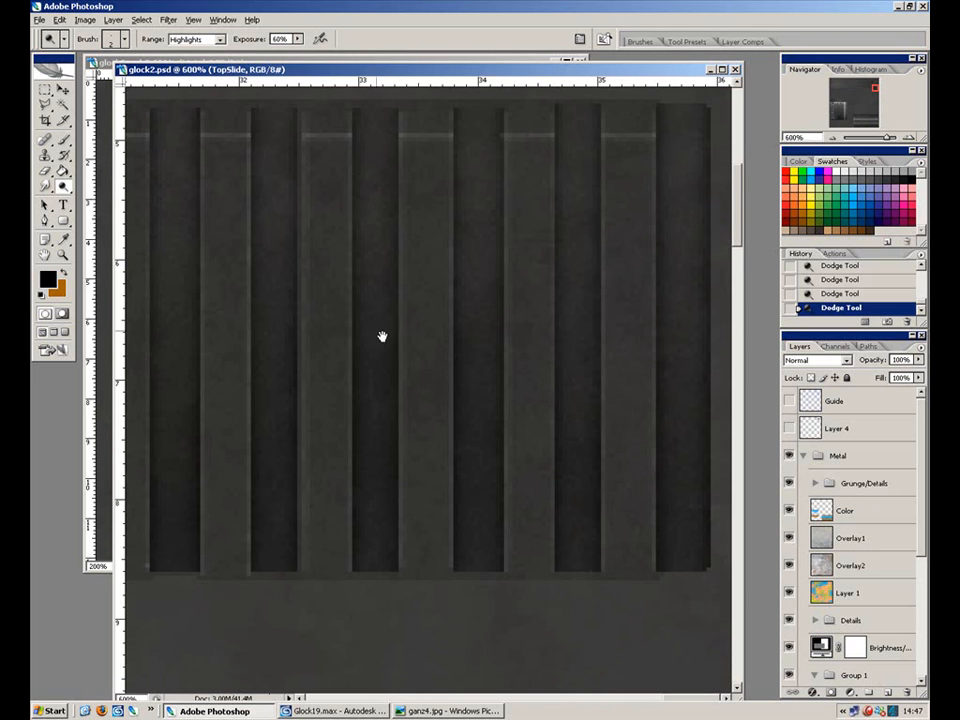
# Strengthen uneven sections of the raised strips' edge highlights from the first strip to the last with a smaller Dodge brush.
pyautogui.moveTo(379, 322); pyautogui.dragTo(561, 390)
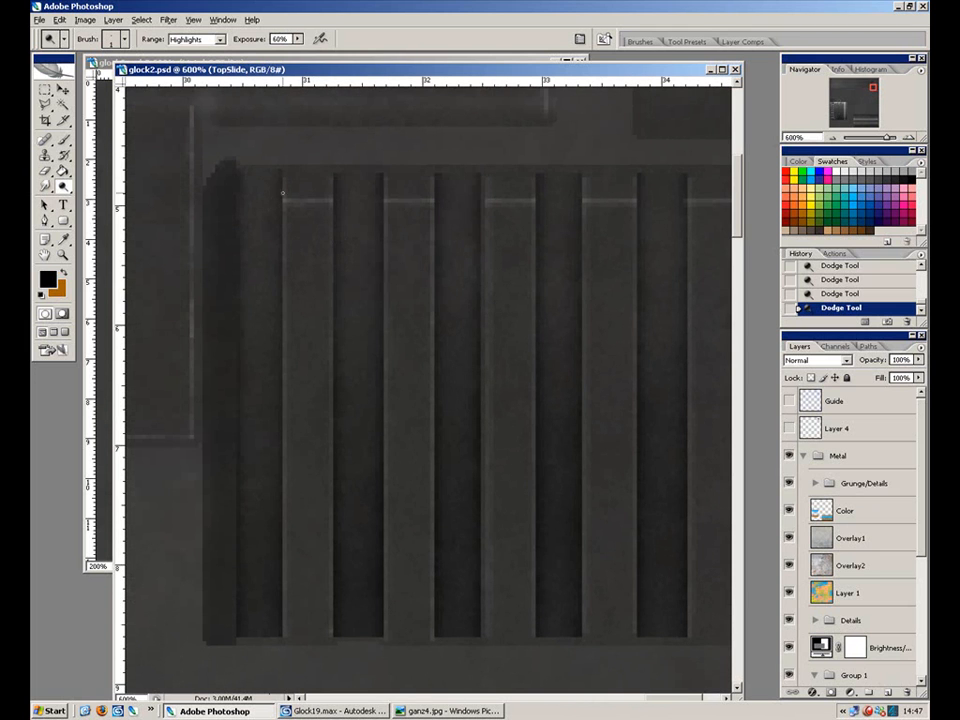
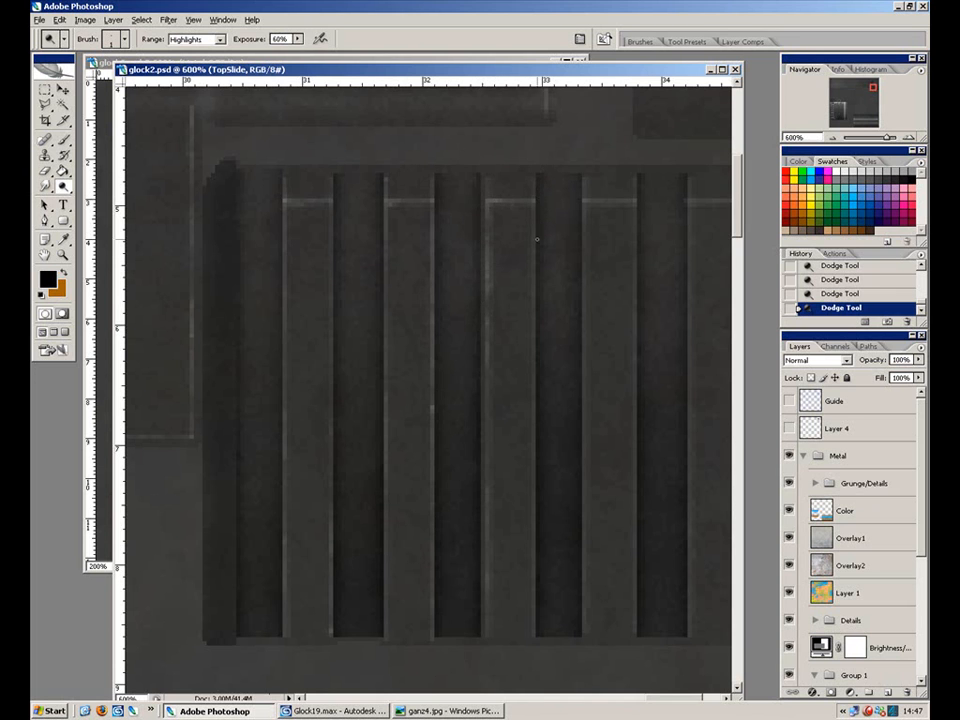
pyautogui.moveTo(538, 501); pyautogui.dragTo(416, 354)
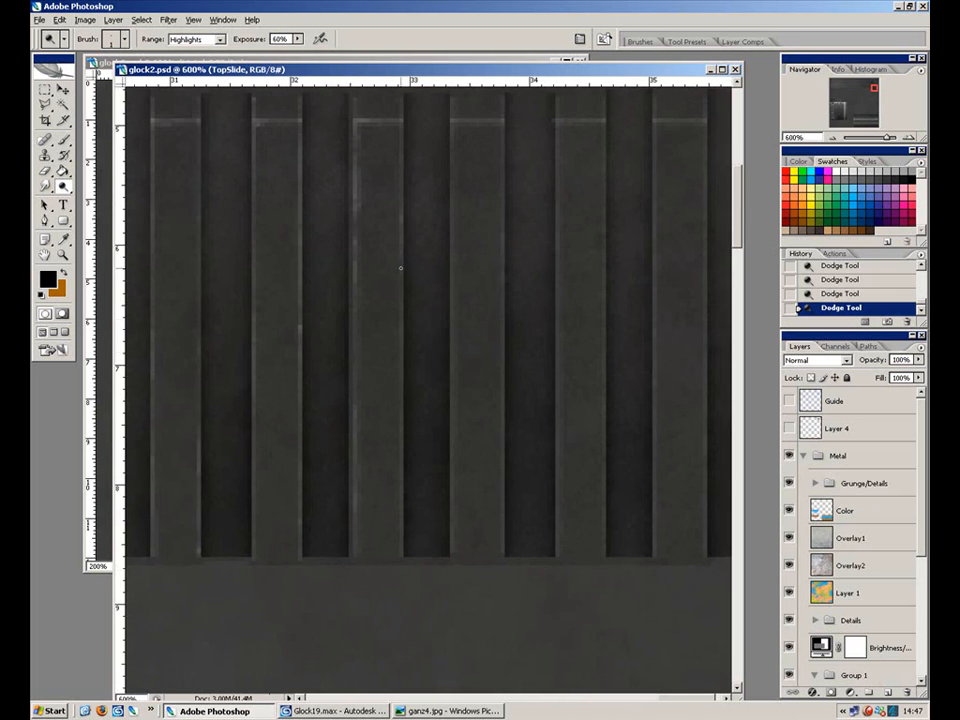
pyautogui.moveTo(415, 426); pyautogui.dragTo(336, 438)
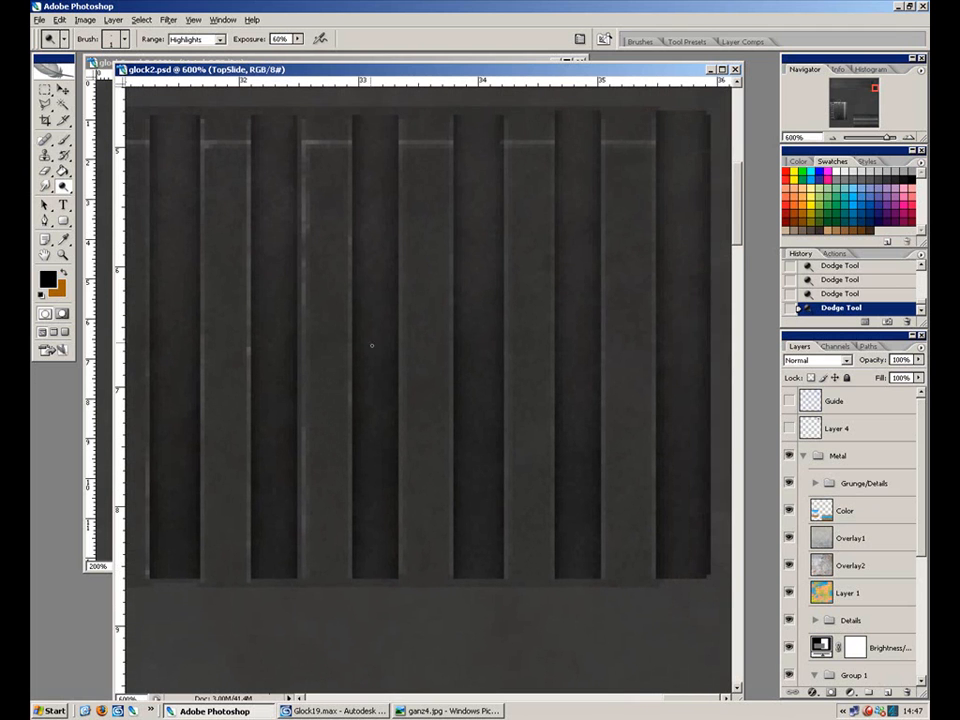
pyautogui.moveTo(395, 131); pyautogui.dragTo(399, 293)
pyautogui.moveTo(396, 384); pyautogui.dragTo(396, 441)
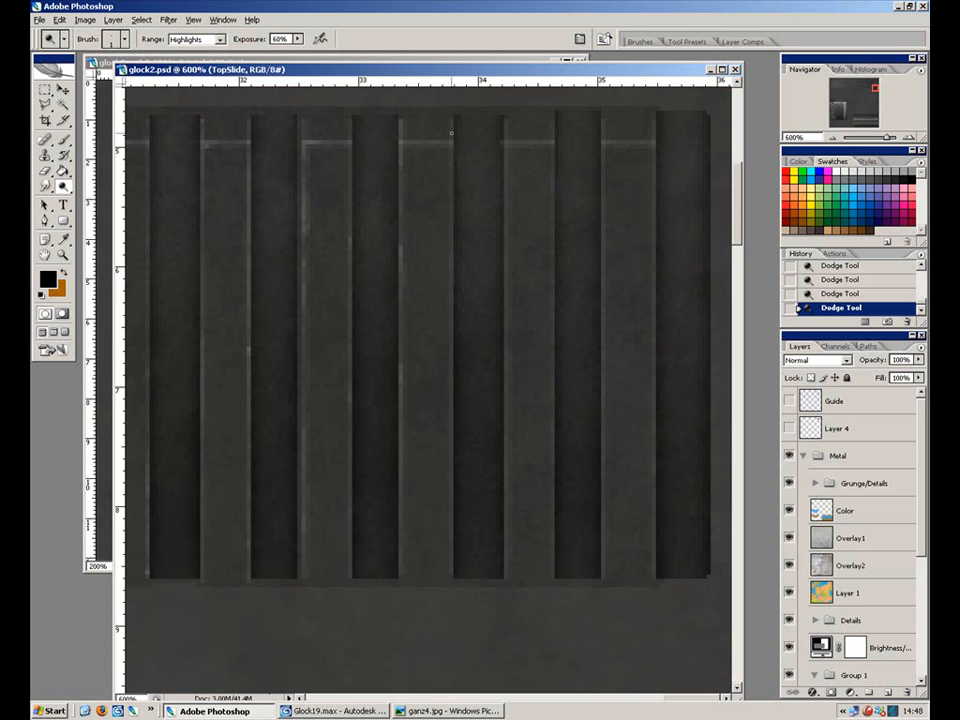
pyautogui.moveTo(504, 116); pyautogui.dragTo(501, 684)
pyautogui.moveTo(449, 405); pyautogui.dragTo(449, 403)
pyautogui.moveTo(602, 114); pyautogui.dragTo(600, 608)
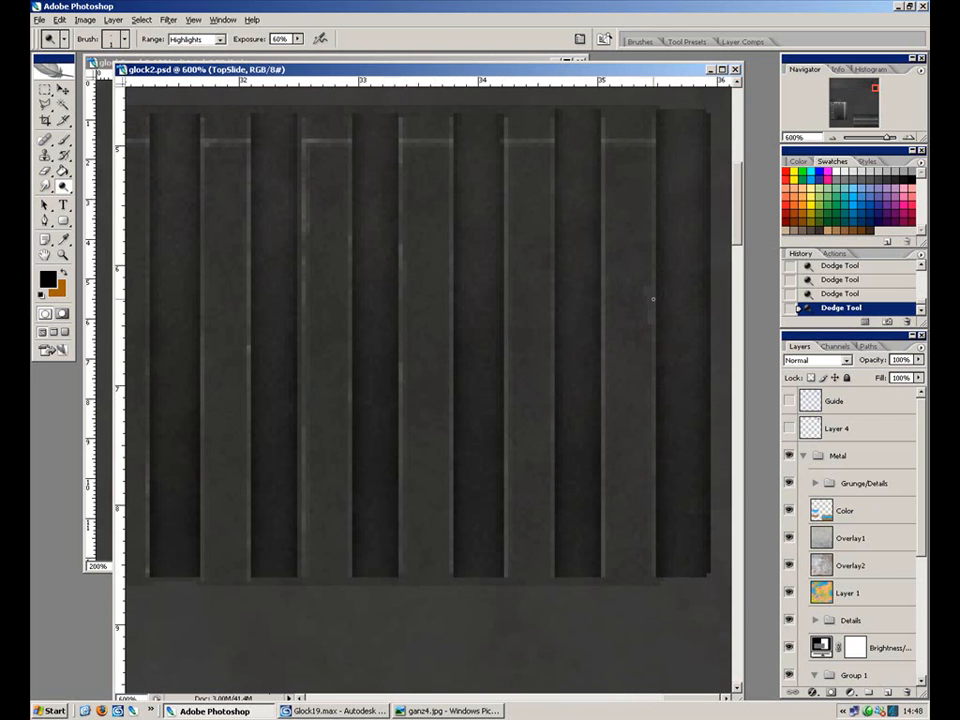
pyautogui.moveTo(656, 315); pyautogui.dragTo(656, 570)
# Select the dark rectangular patch above the serrations with a rectangular marquee and burn it using Midtones at 5% exposure, hiding the selection outline.
pyautogui.hotkey('ctrl', '-')
pyautogui.hotkey('ctrl', '-')
pyautogui.hotkey('ctrl', '-')
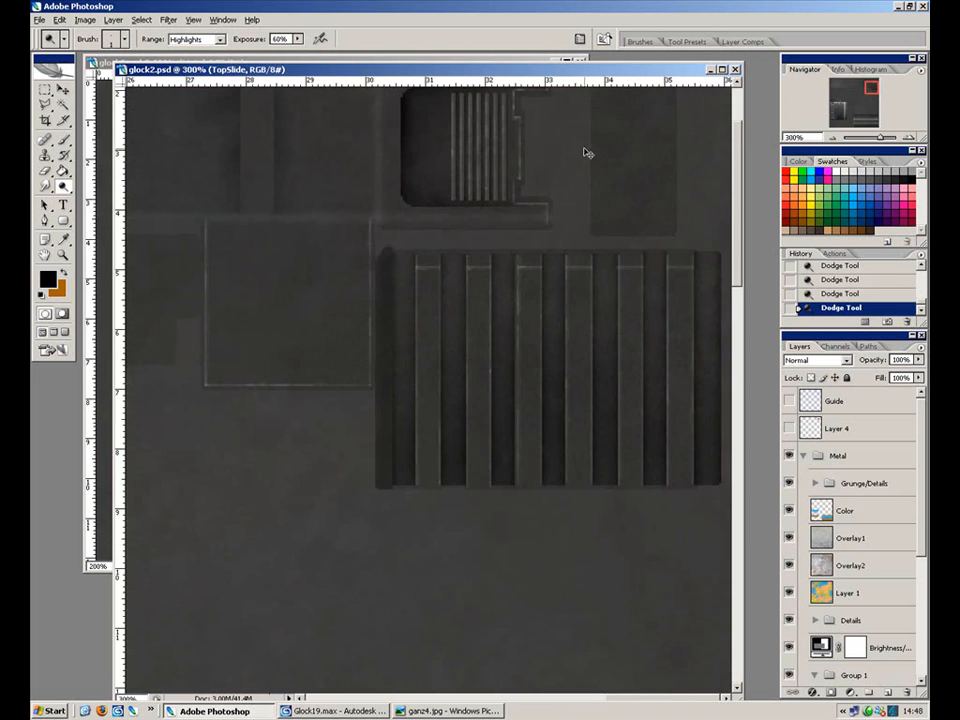
pyautogui.hotkey('ctrl', '-')
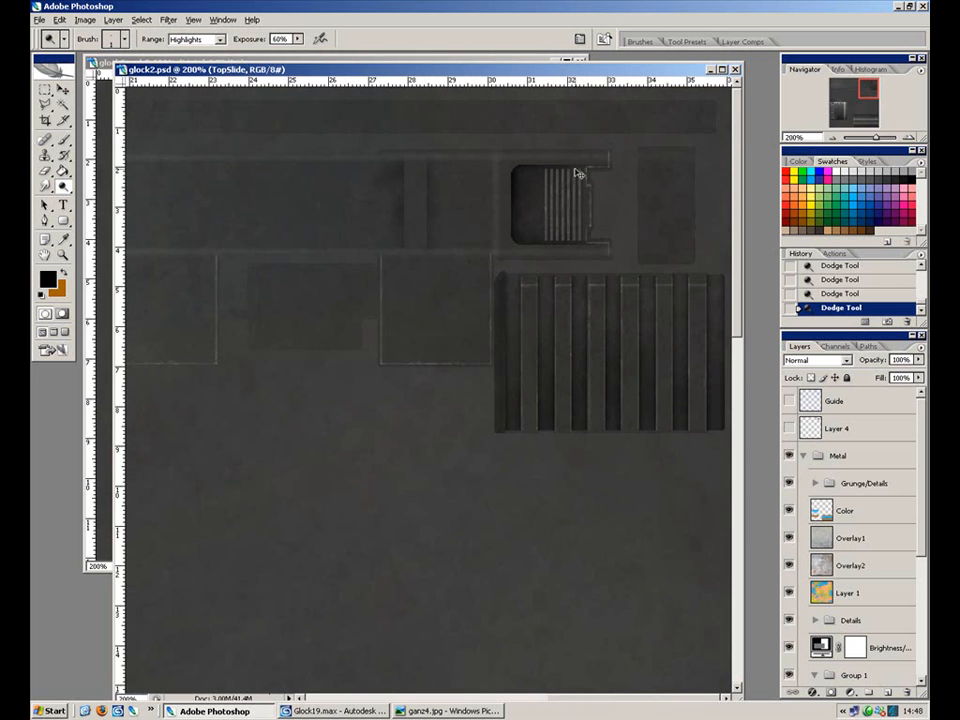
pyautogui.hotkey('ctrl', '-')
pyautogui.hotkey('ctrl', '+')
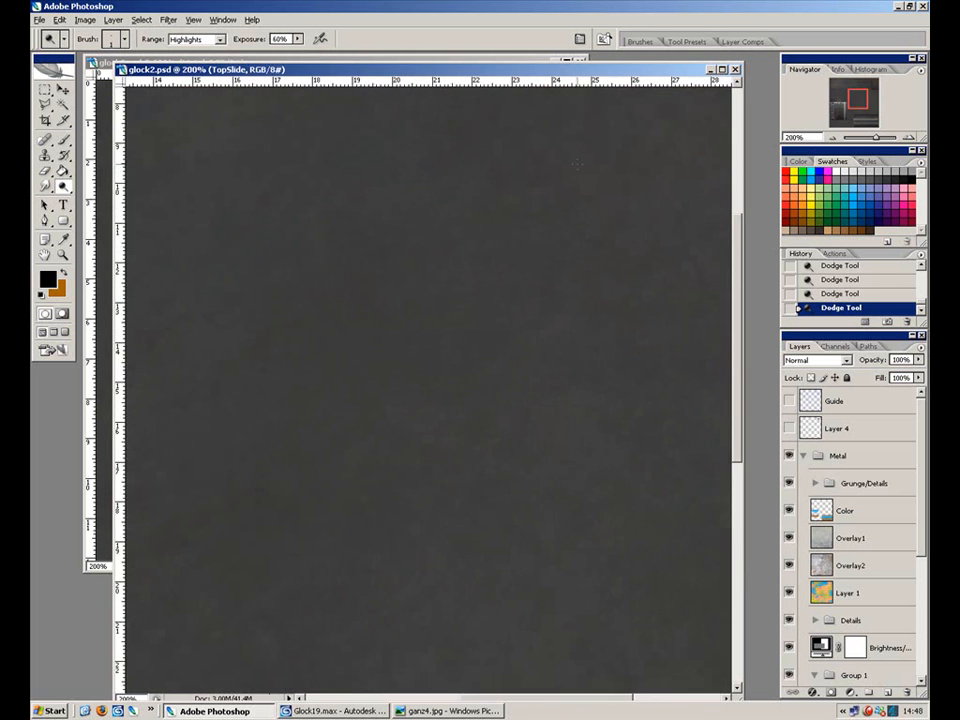
pyautogui.moveTo(583, 180); pyautogui.dragTo(373, 489)
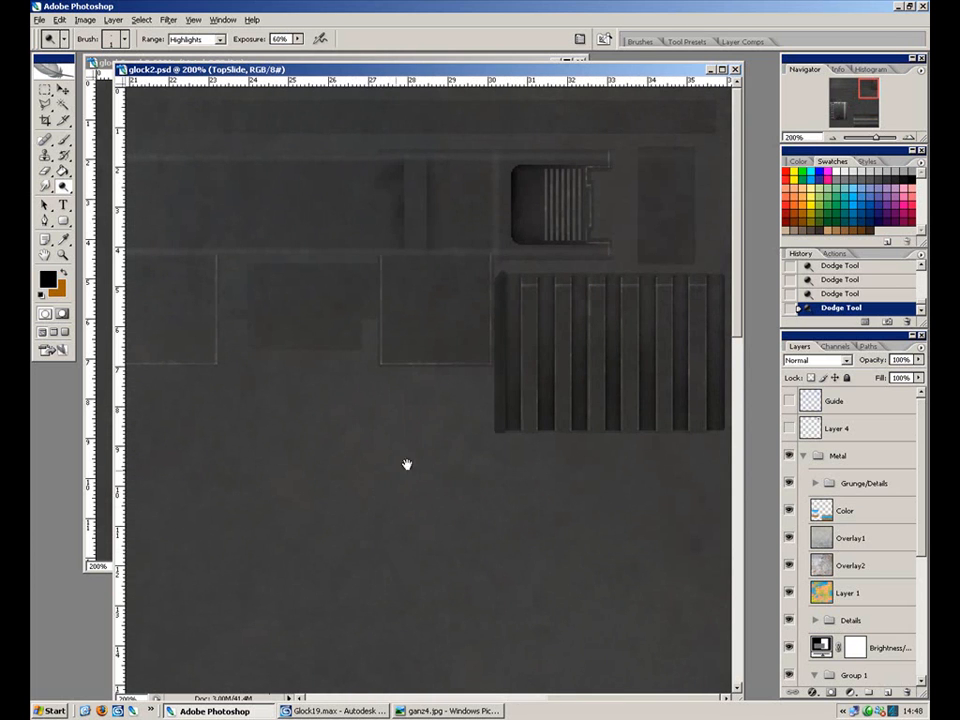
pyautogui.click(46, 91)
pyautogui.moveTo(702, 141); pyautogui.dragTo(630, 268)
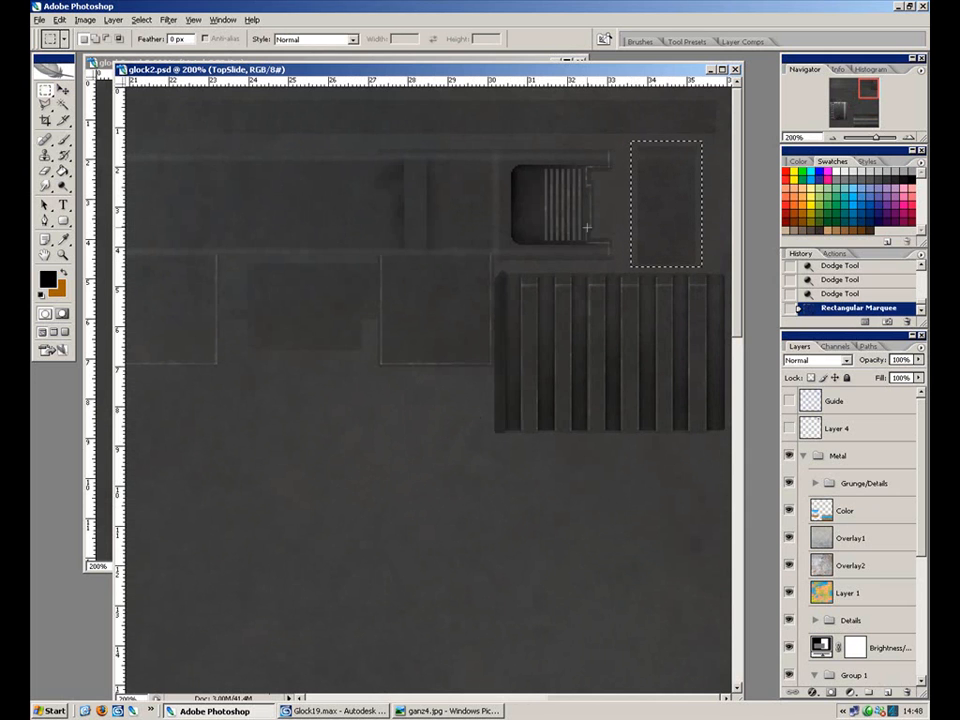
pyautogui.moveTo(62, 186); pyautogui.dragTo(118, 201)
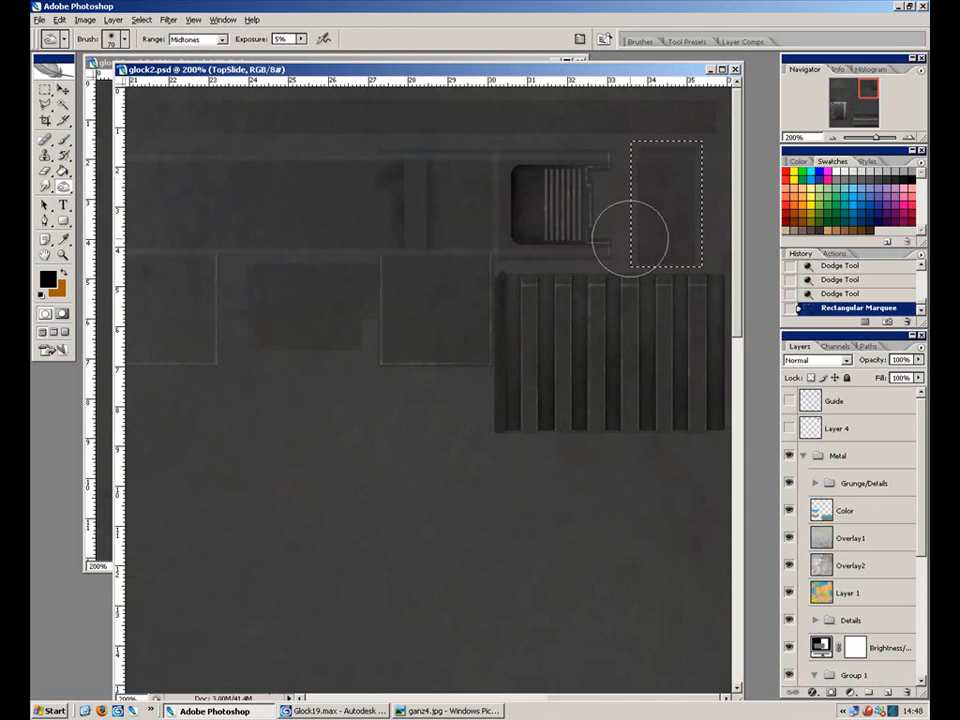
pyautogui.moveTo(632, 225); pyautogui.dragTo(653, 167)
pyautogui.moveTo(672, 328); pyautogui.dragTo(702, 372)
pyautogui.hotkey('ctrl', 'h')
pyautogui.moveTo(716, 257); pyautogui.dragTo(679, 359)
pyautogui.moveTo(675, 224)
pyautogui.mouseDown()
pyautogui.moveTo(649, 266)
pyautogui.moveTo(703, 90)
pyautogui.mouseUp()
# Select Layer 5 in the TopSlide group and move the glock2.psd window aside to view the engraved lettering in glock3.psd.
pyautogui.moveTo(343, 349); pyautogui.dragTo(738, 347)
pyautogui.moveTo(305, 382)
pyautogui.mouseDown()
pyautogui.moveTo(598, 419)
pyautogui.moveTo(517, 437)
pyautogui.moveTo(384, 407)
pyautogui.moveTo(479, 450)
pyautogui.moveTo(542, 461)
pyautogui.mouseUp()
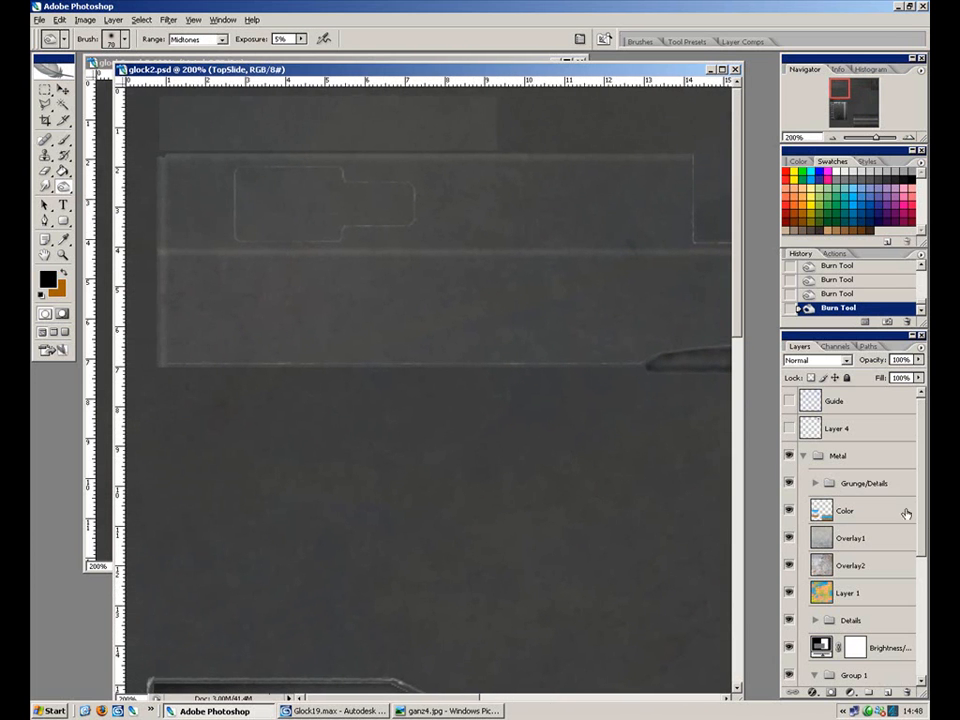
pyautogui.scroll(-1, 896, 510)
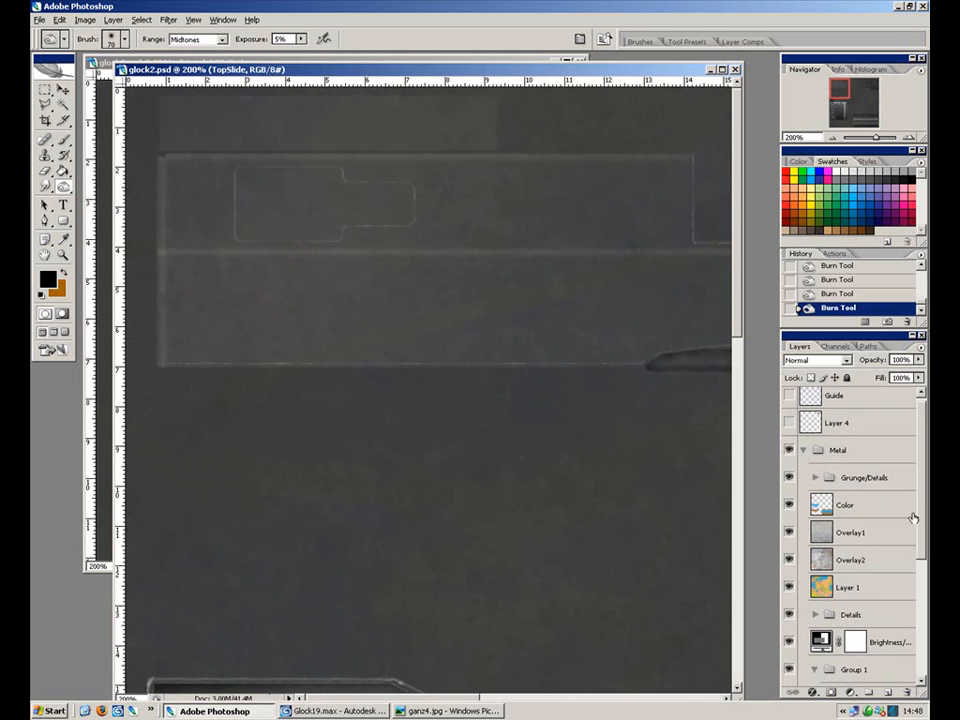
pyautogui.scroll(-5, 918, 550)
pyautogui.click(878, 591)
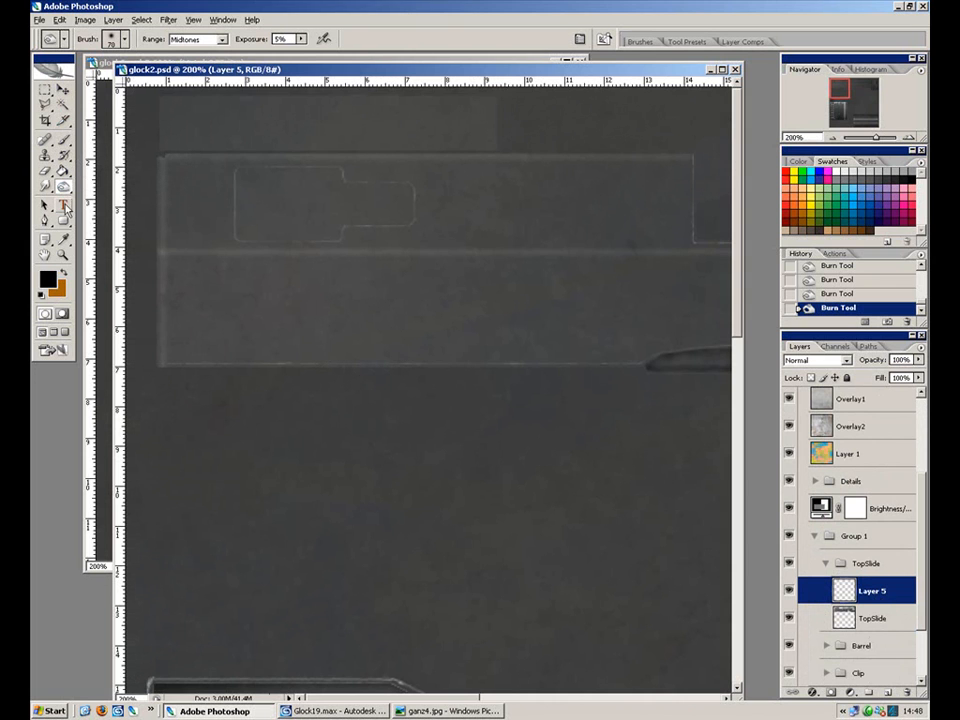
pyautogui.press('t')
pyautogui.moveTo(252, 73)
pyautogui.mouseDown()
pyautogui.moveTo(439, 138)
pyautogui.moveTo(592, 165)
pyautogui.moveTo(344, 180)
pyautogui.moveTo(550, 405)
pyautogui.moveTo(285, 346)
pyautogui.mouseUp()
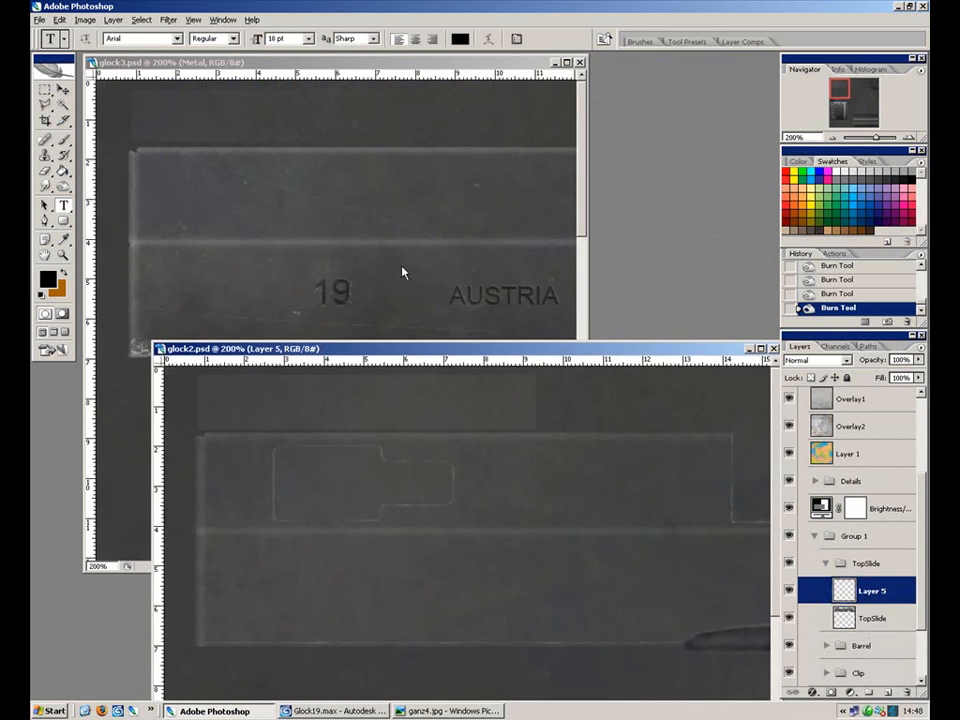
pyautogui.click(446, 266)
pyautogui.moveTo(446, 266); pyautogui.dragTo(276, 219)
# Add a text box on the slide's lower panel in glock2.psd reading "19 AUSTRIA 9x19" in Arial Regular 18 pt.
pyautogui.click(608, 444)
pyautogui.moveTo(271, 565); pyautogui.dragTo(683, 636)
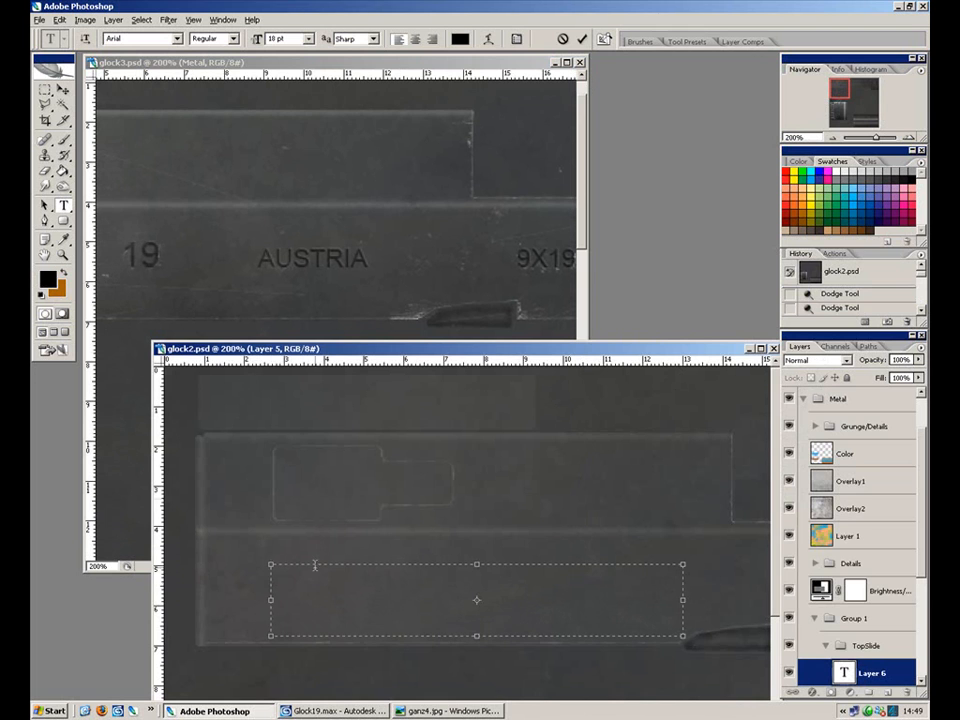
pyautogui.write('19 AUSTRIA')
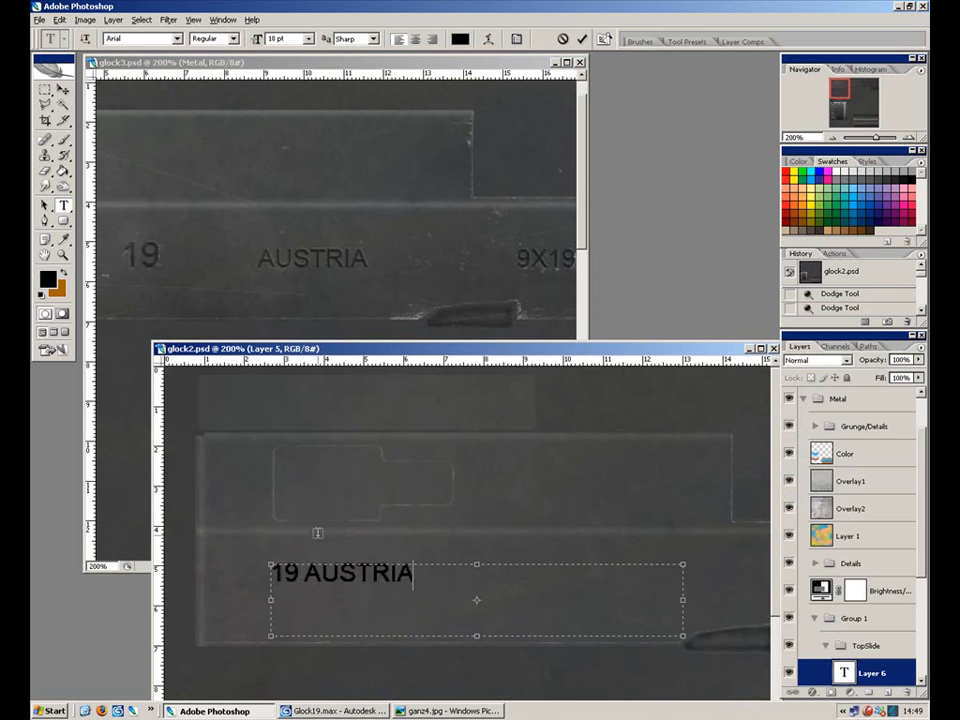
pyautogui.write(' 9x19')
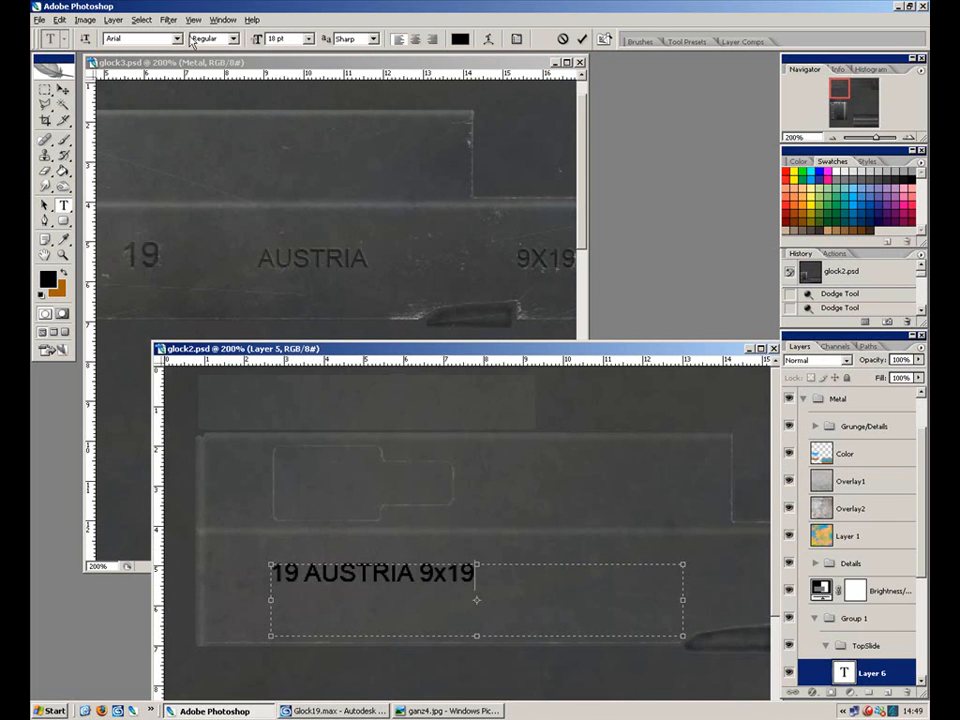
# Set the anti-aliasing of the whole "19 AUSTRIA 9x19" text to Crisp and locate its layer in the TopSlide group.
pyautogui.moveTo(496, 577); pyautogui.dragTo(202, 446)
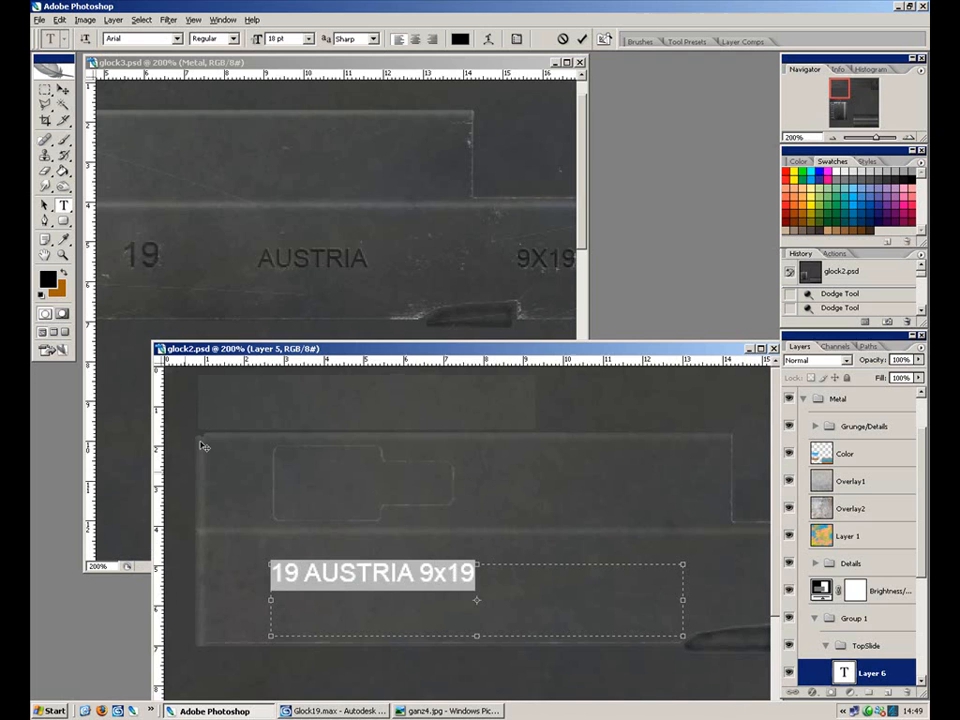
pyautogui.click(372, 39)
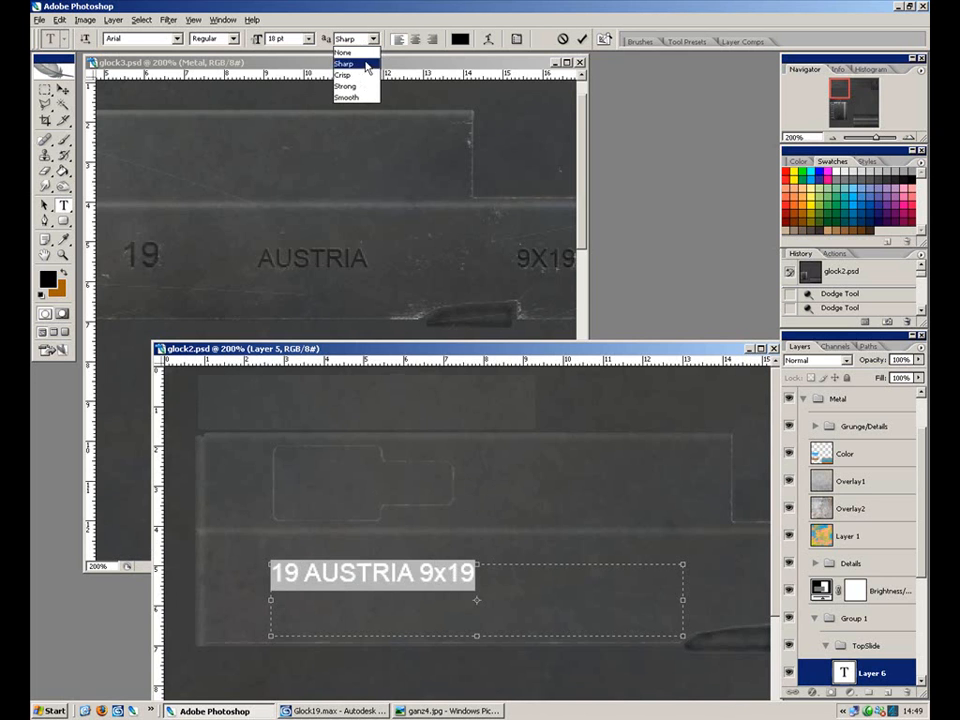
pyautogui.click(366, 75)
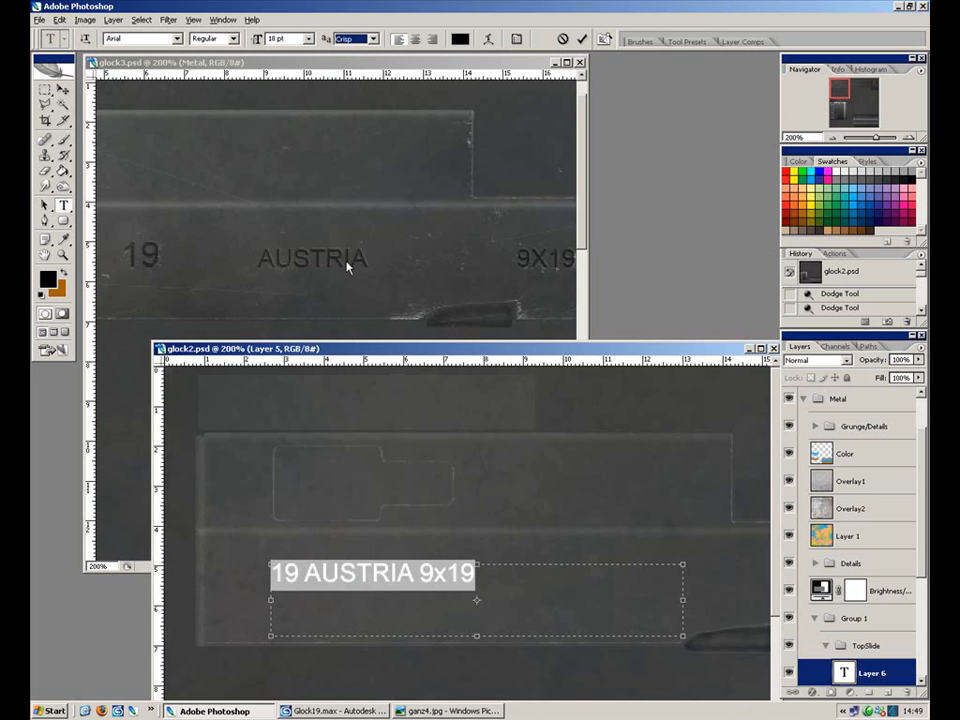
pyautogui.click(565, 598)
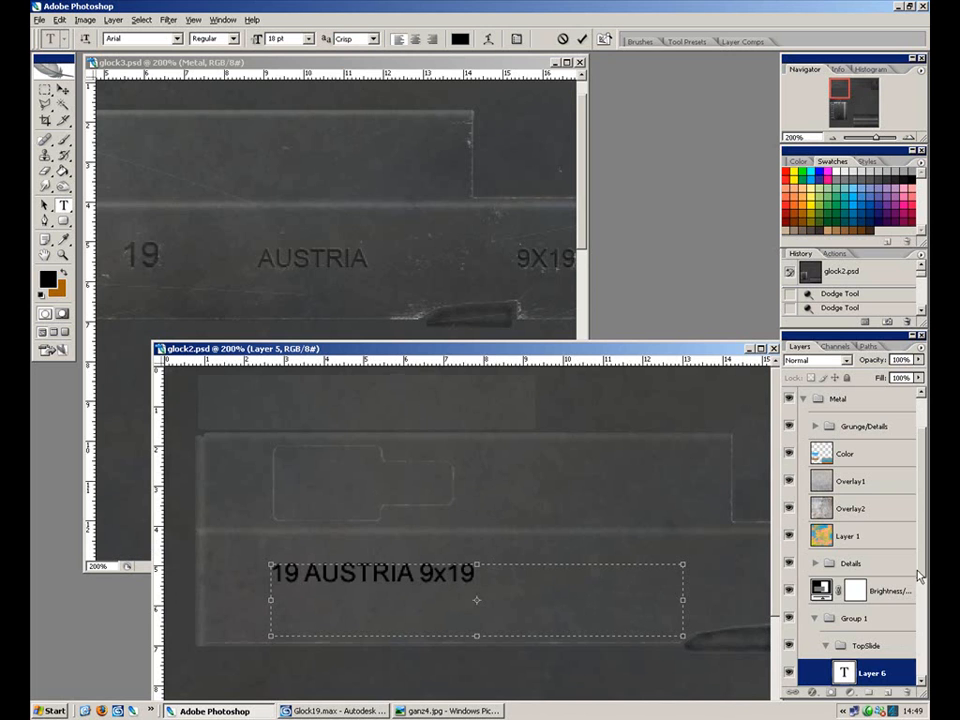
pyautogui.scroll(-5, 918, 578)
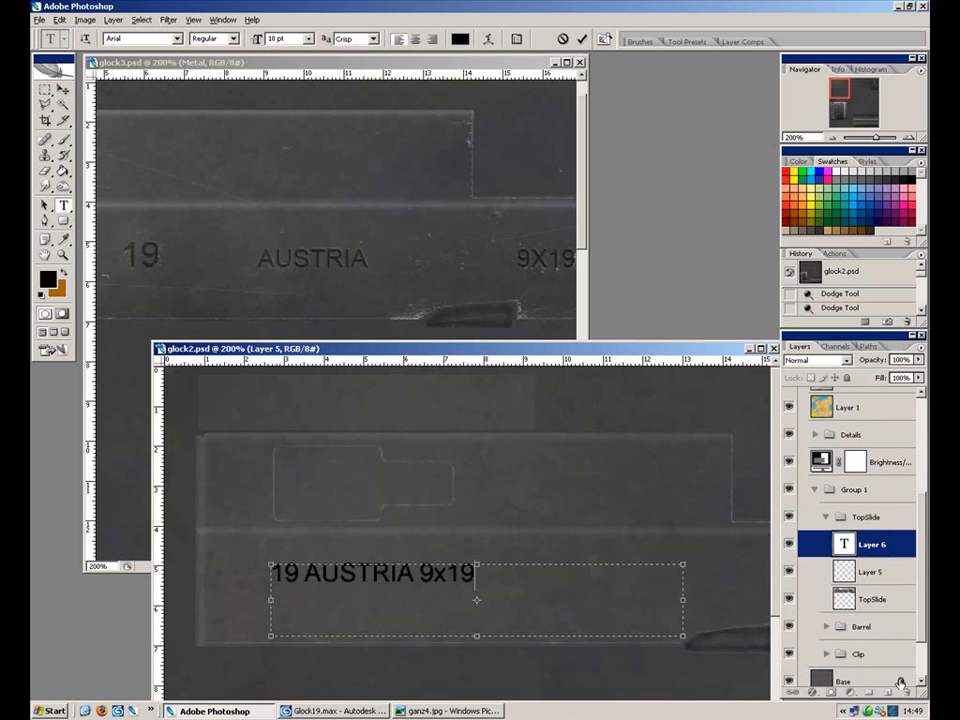
# Commit the "19 AUSTRIA 9x19" text and add one empty layer directly beneath it in the TopSlide group.
pyautogui.hotkey('ctrl', 'Return')
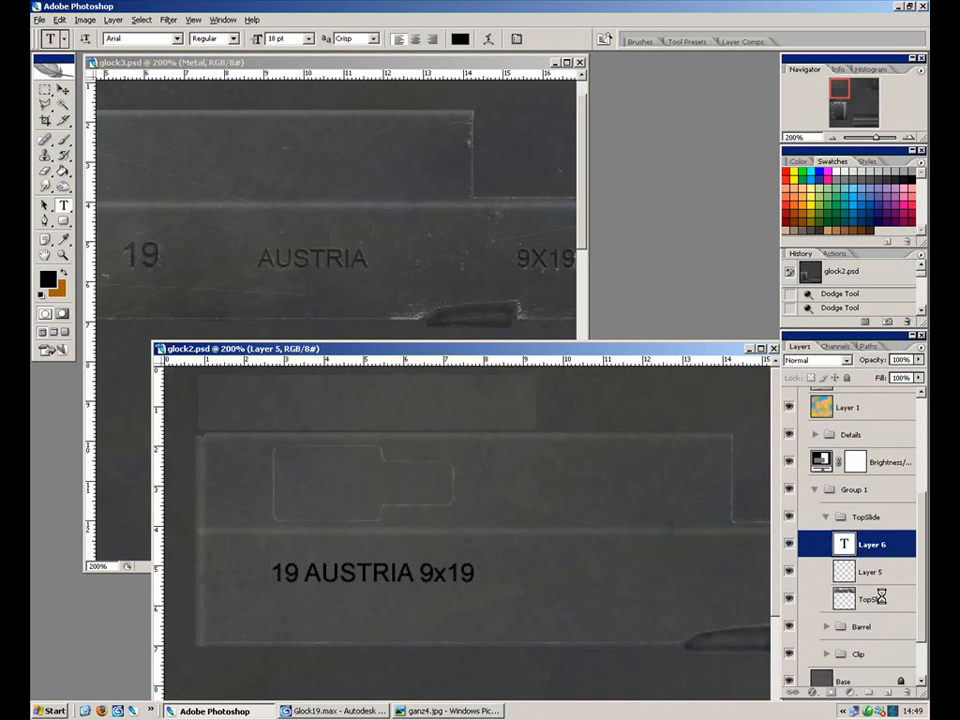
pyautogui.click(872, 571)
pyautogui.click(876, 548)
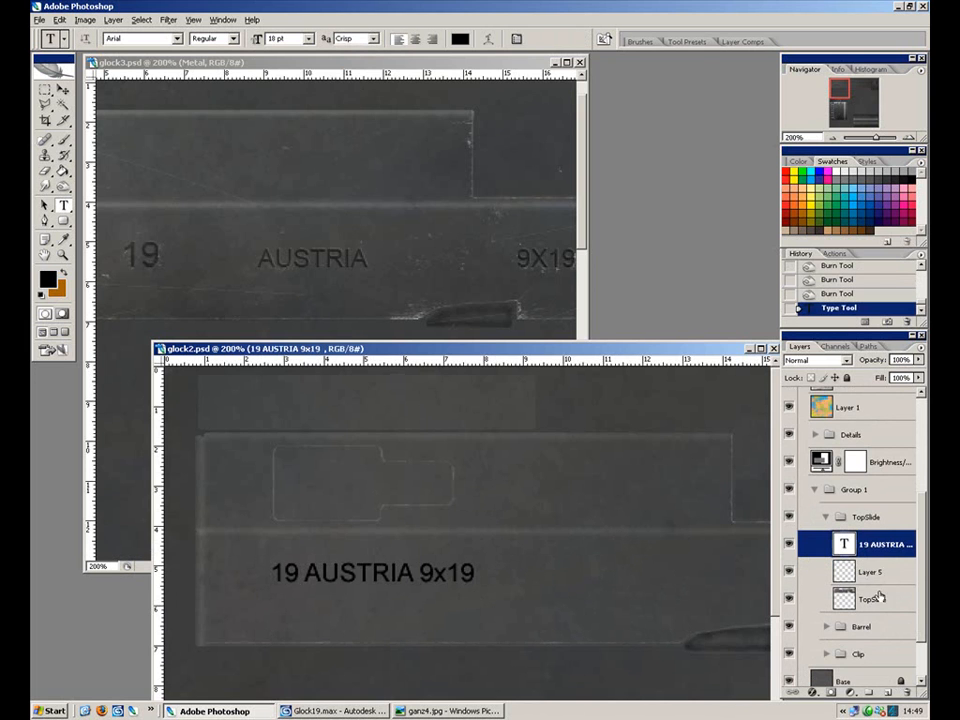
pyautogui.click(903, 692)
pyautogui.click(903, 692)
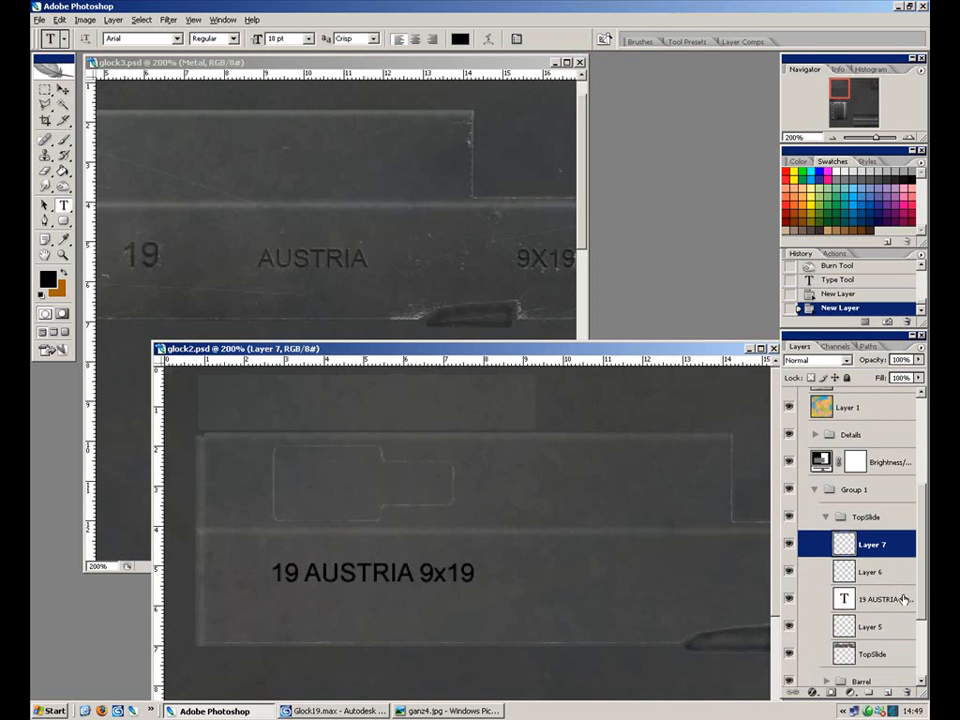
pyautogui.hotkey('ctrl', 'z')
pyautogui.click(856, 578)
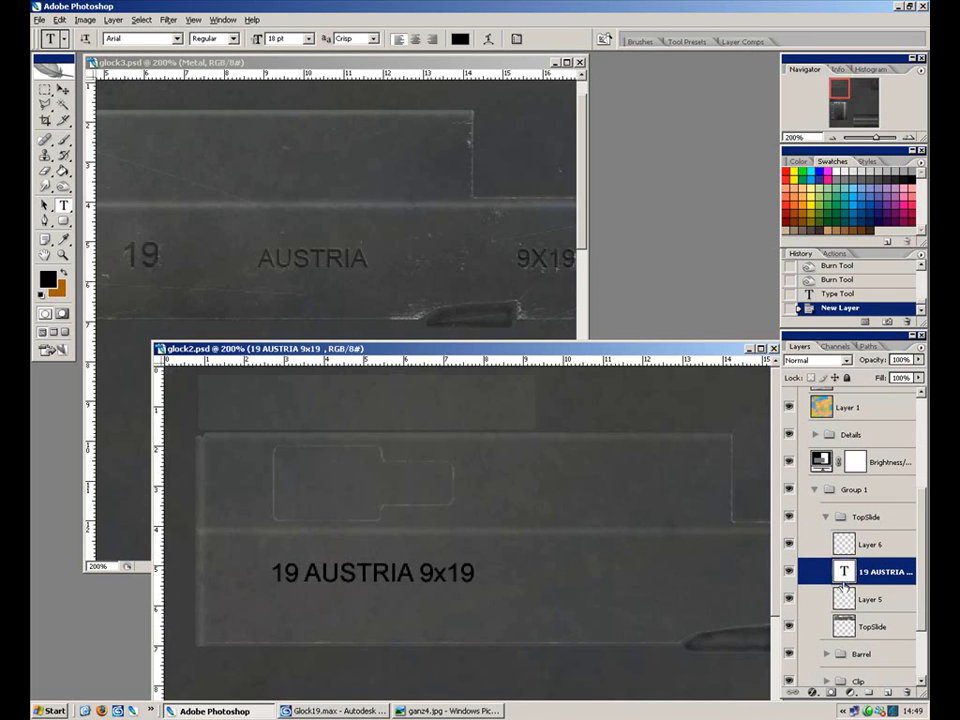
pyautogui.moveTo(848, 578); pyautogui.dragTo(886, 549)
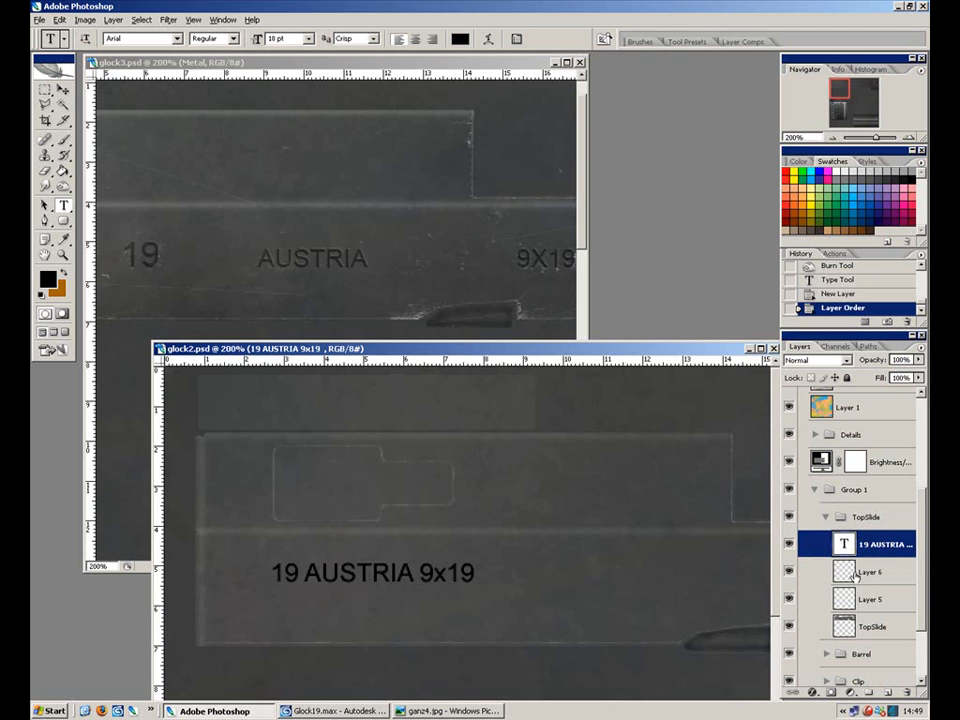
# Merge the "19 AUSTRIA 9x19" text layer down into the empty layer beneath it.
pyautogui.click(880, 576)
pyautogui.click(886, 545)
pyautogui.click(868, 573)
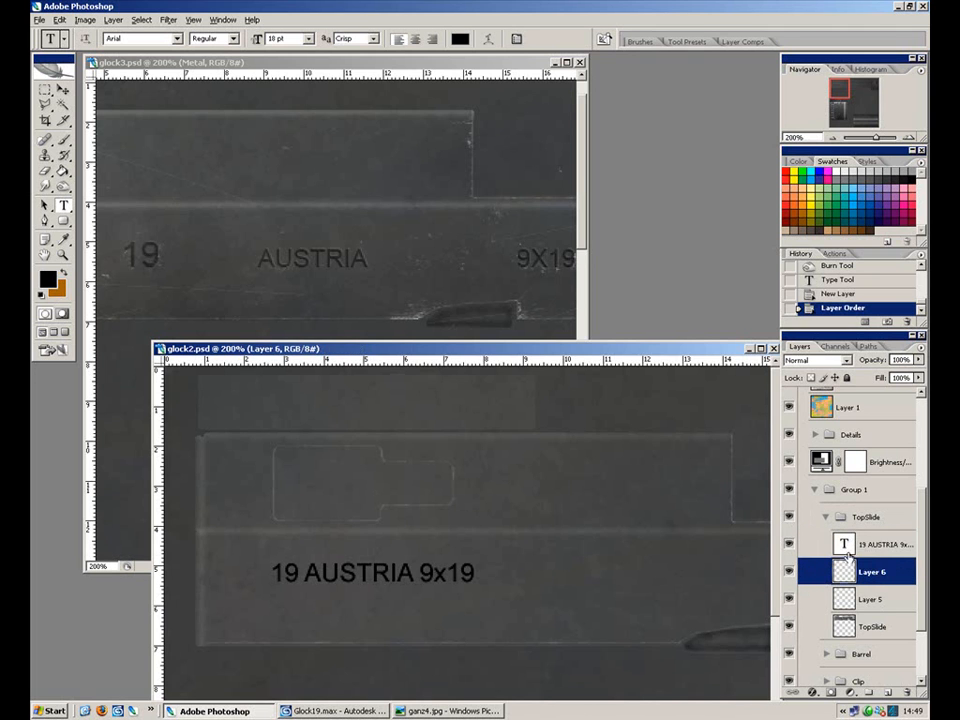
pyautogui.click(868, 550)
pyautogui.hotkey('ctrl', 'e')
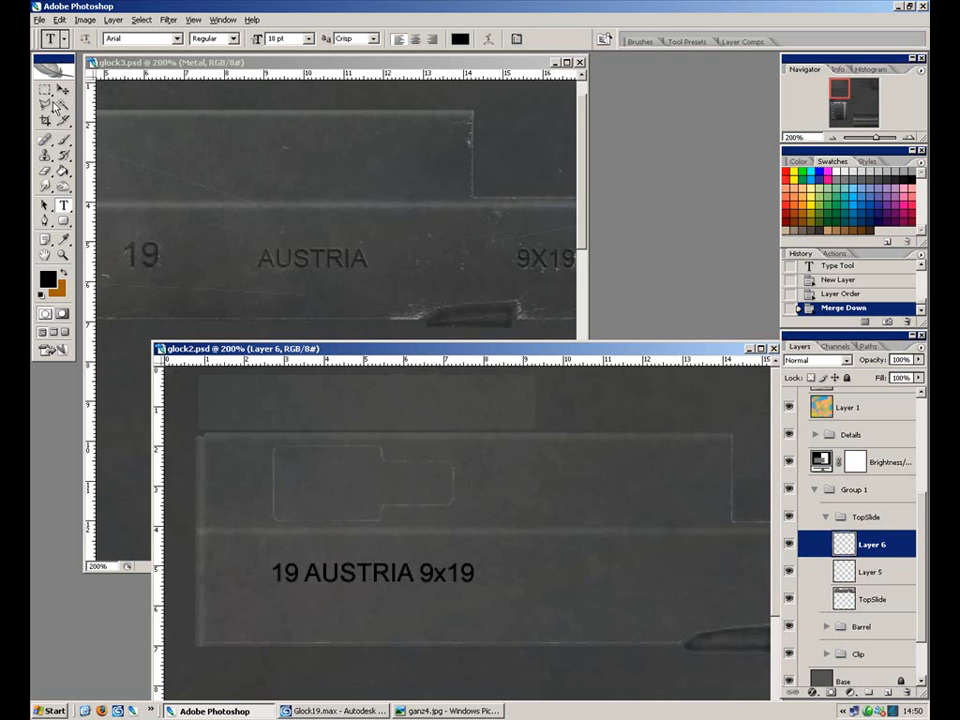
pyautogui.click(392, 563)
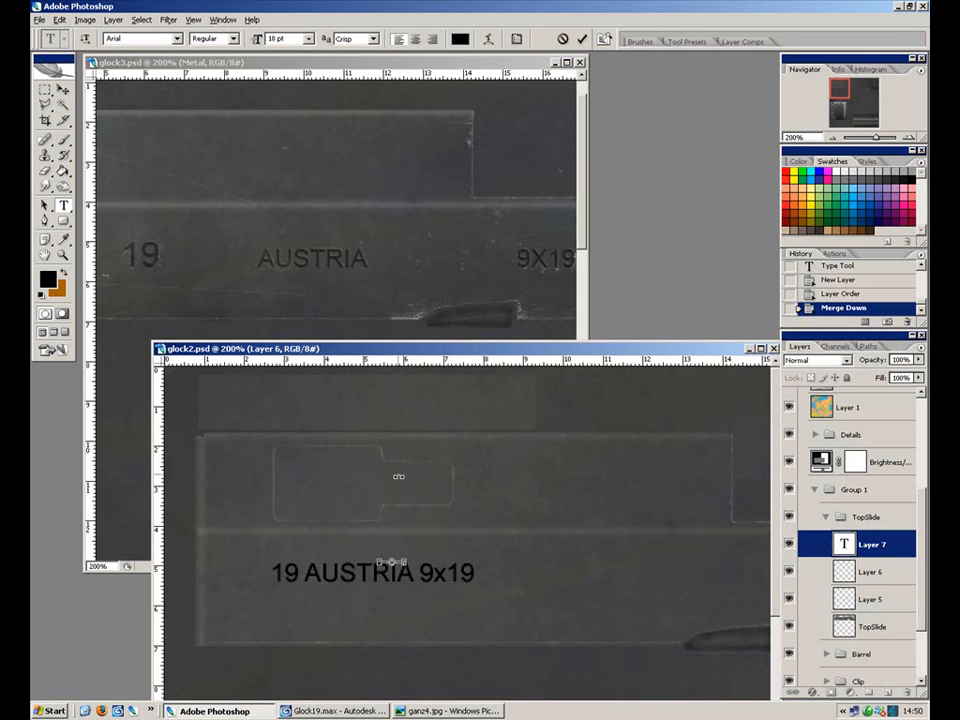
pyautogui.hotkey('ctrl', 'Return')
pyautogui.click(62, 89)
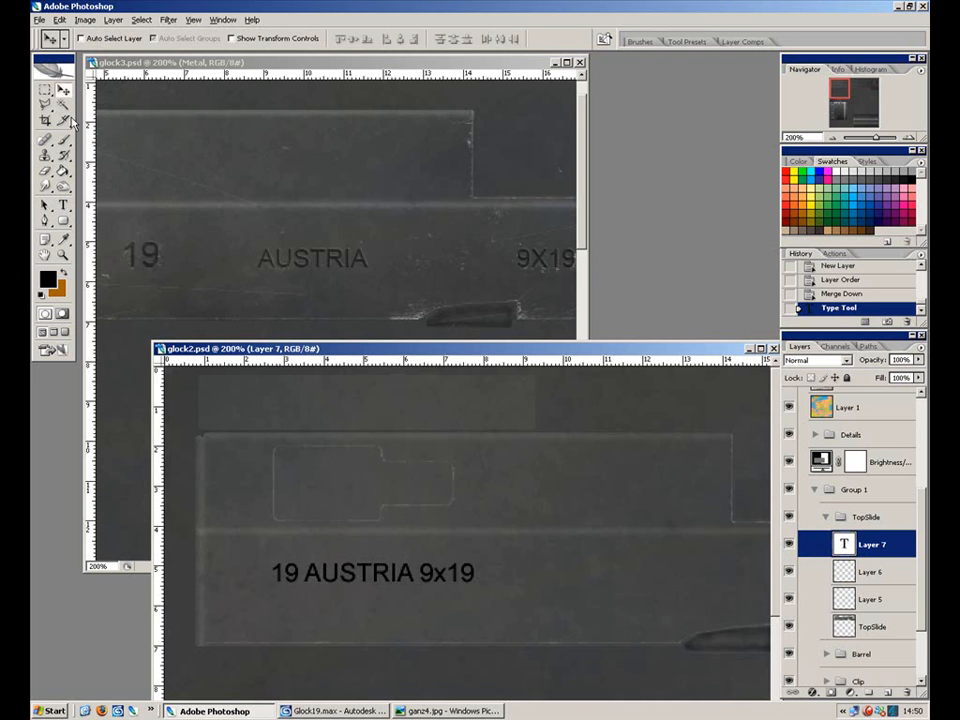
pyautogui.moveTo(424, 572); pyautogui.dragTo(424, 573)
pyautogui.hotkey('ctrl', 'z')
pyautogui.click(907, 693)
pyautogui.press('Return')
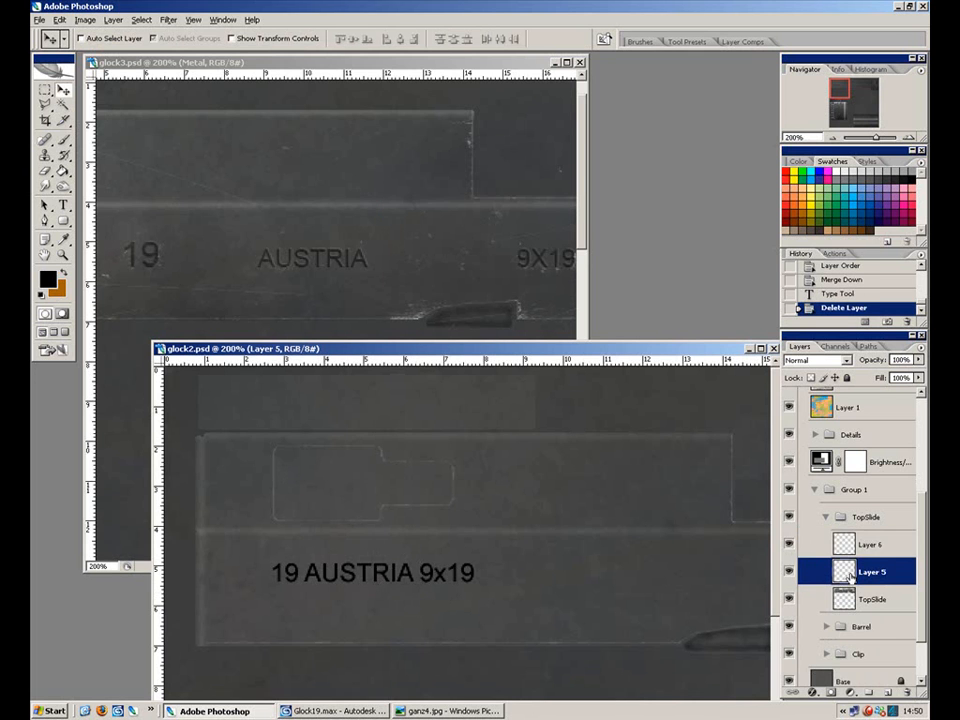
# Move the merged lettering toward the middle of the slide's lower panel and shift "AUSTRIA 9x19" away from the "19".
pyautogui.moveTo(414, 559); pyautogui.dragTo(489, 569)
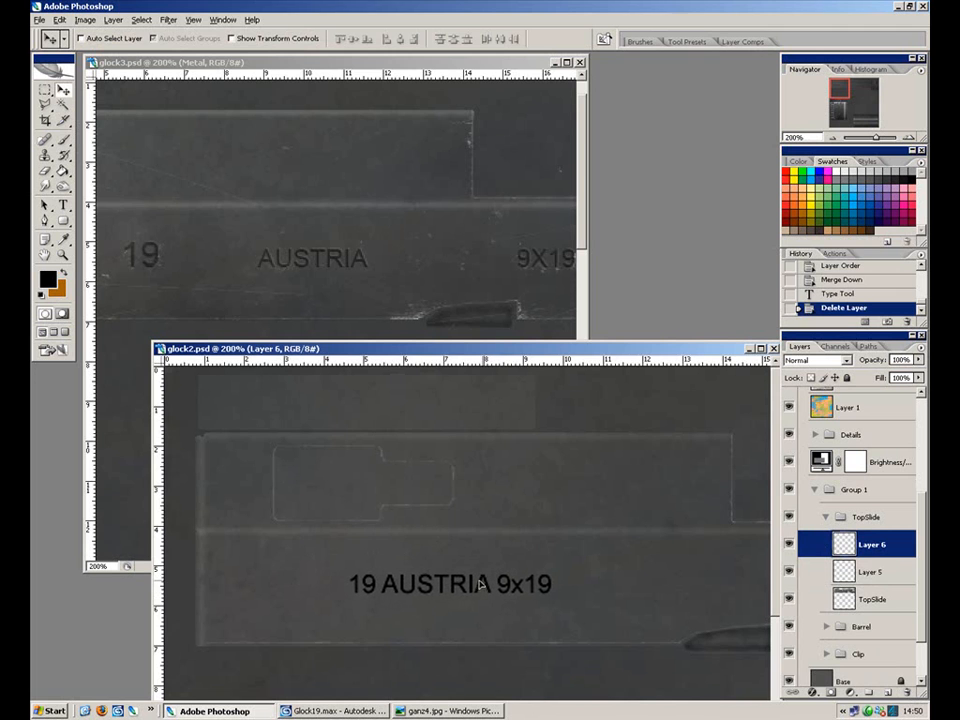
pyautogui.click(44, 92)
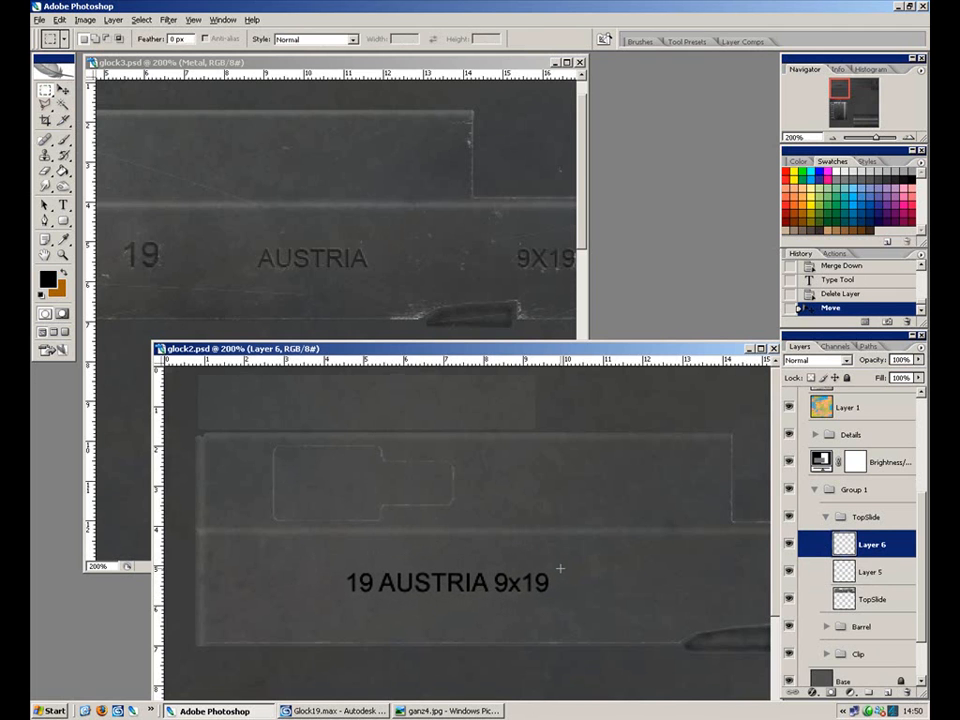
pyautogui.moveTo(562, 568); pyautogui.dragTo(374, 606)
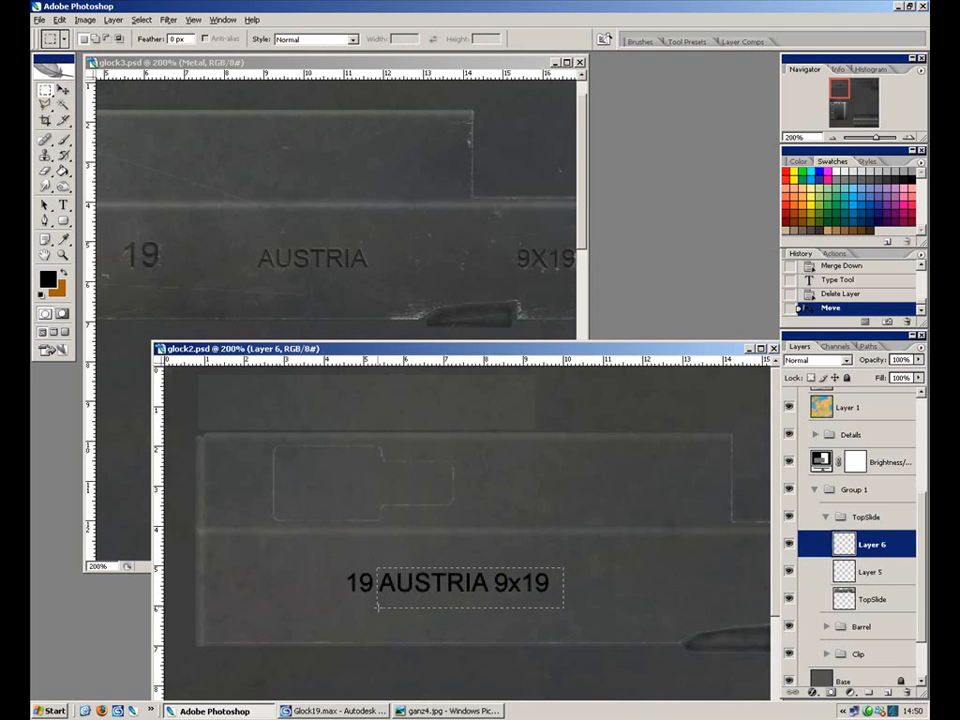
pyautogui.click(62, 92)
pyautogui.moveTo(611, 590); pyautogui.dragTo(608, 547)
# Check the spacing of the engraved markings in the glock2.jpg reference photo, look at the 3ds Max model and return to Photoshop.
pyautogui.click(453, 711)
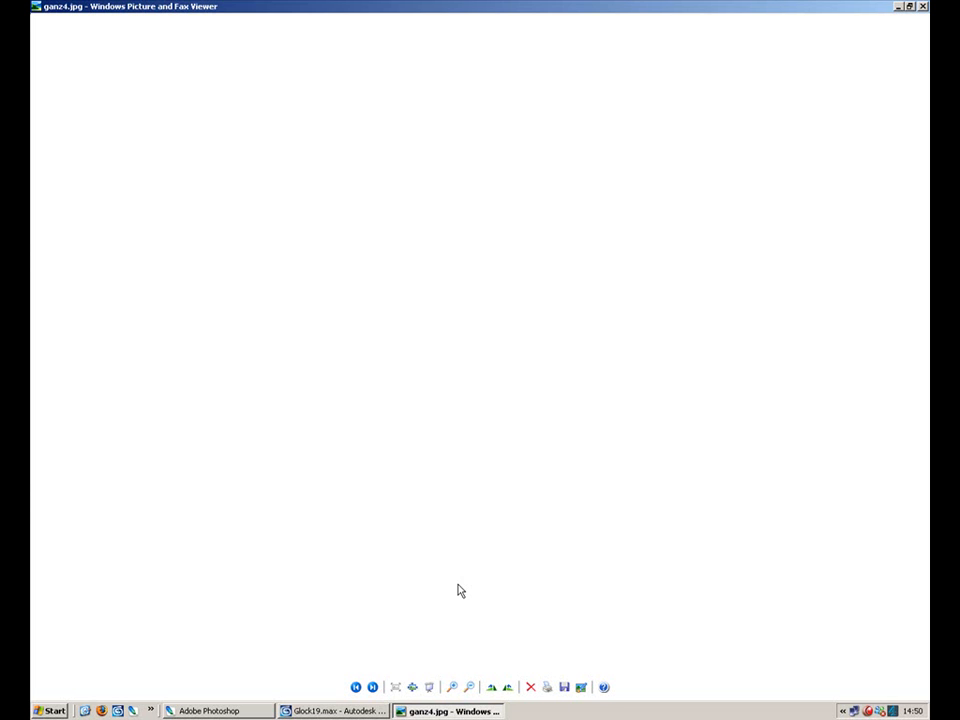
pyautogui.click(373, 687)
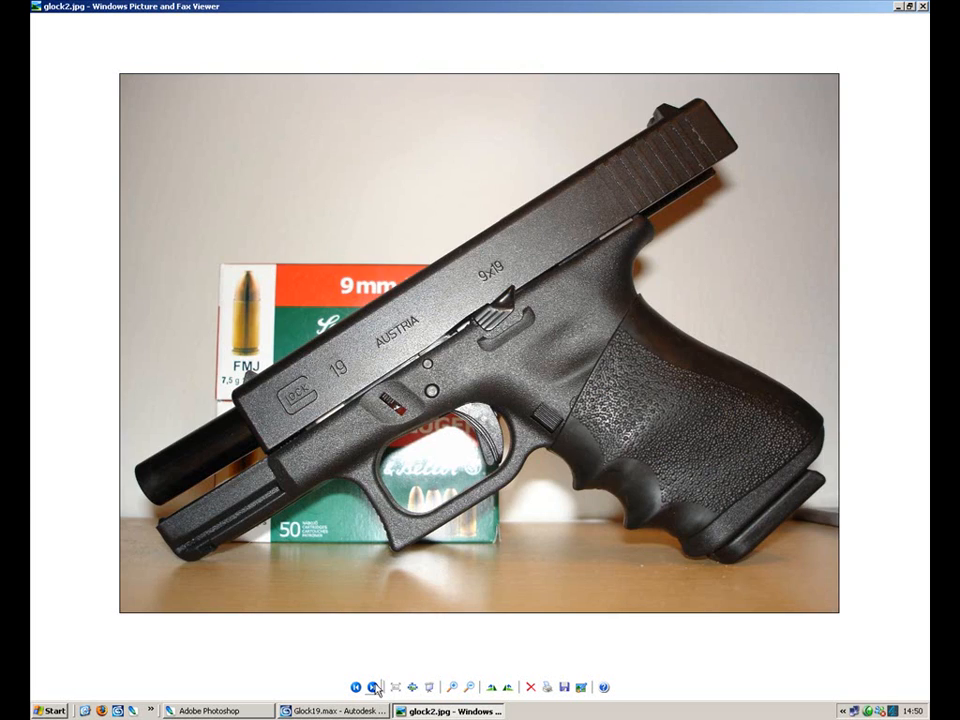
pyautogui.click(303, 712)
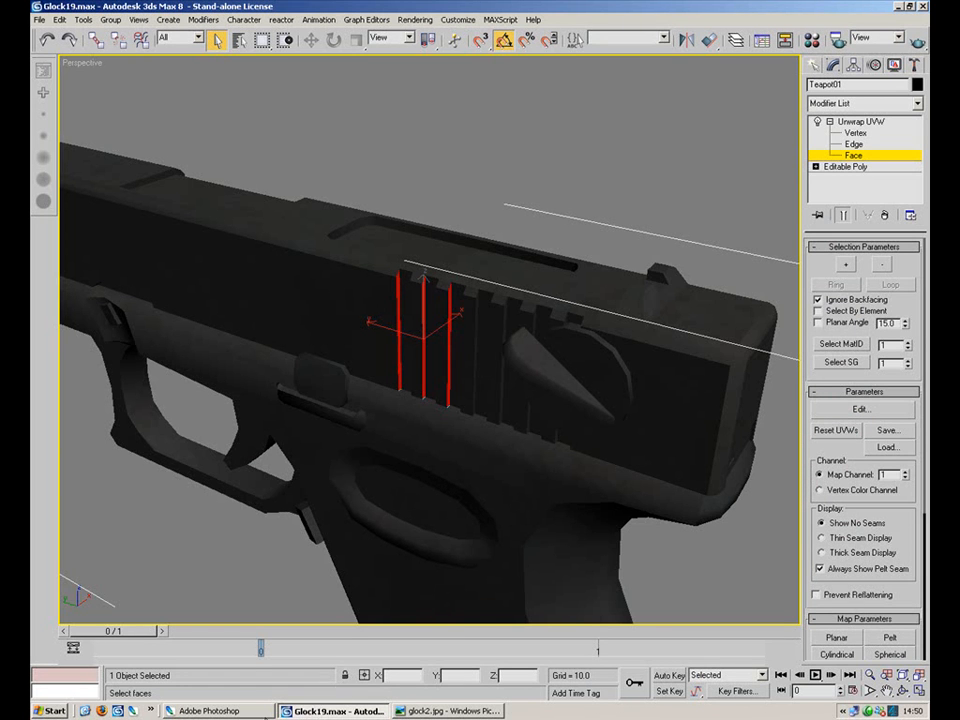
pyautogui.click(215, 711)
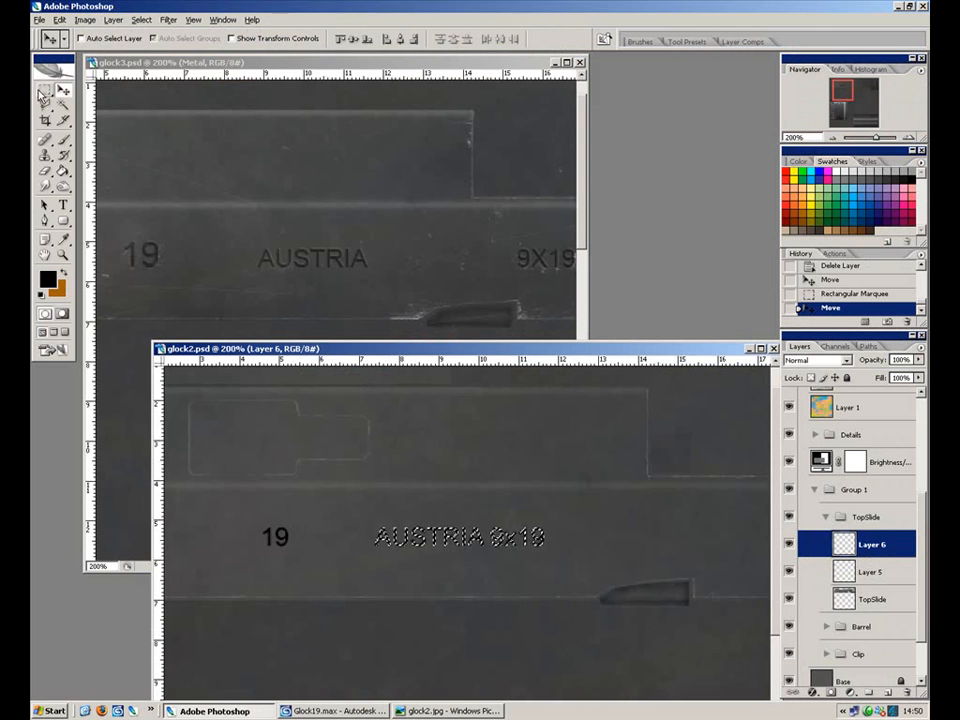
# Scale the "AUSTRIA 9x19" lettering down to about 89% with Free Transform and deselect it.
pyautogui.click(44, 92)
pyautogui.moveTo(558, 484); pyautogui.dragTo(355, 567)
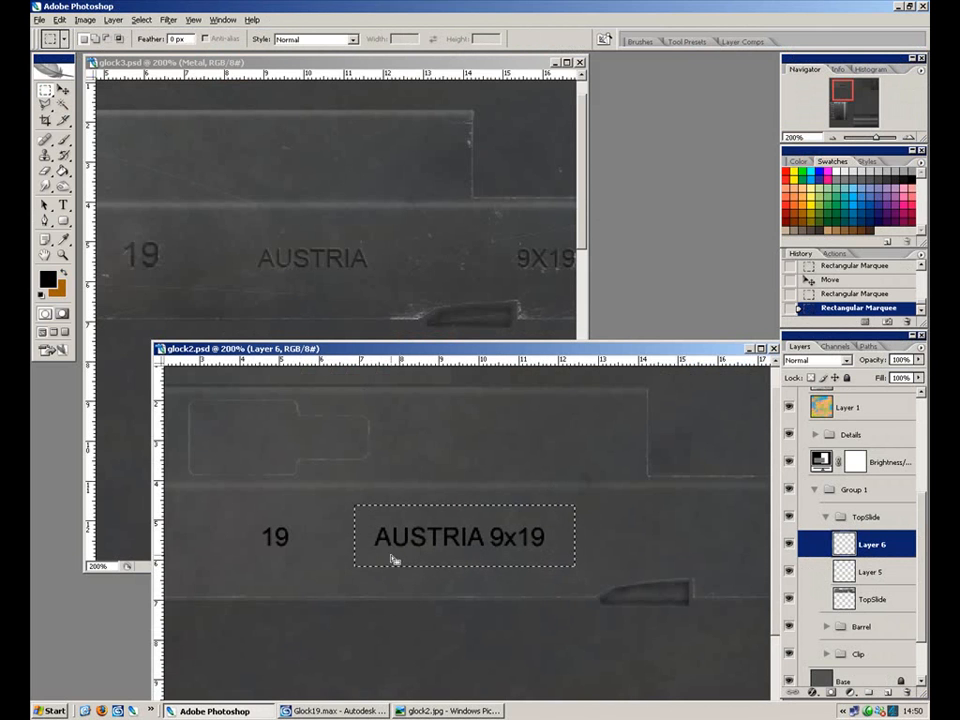
pyautogui.hotkey('ctrl', 't')
pyautogui.moveTo(575, 506); pyautogui.dragTo(554, 520)
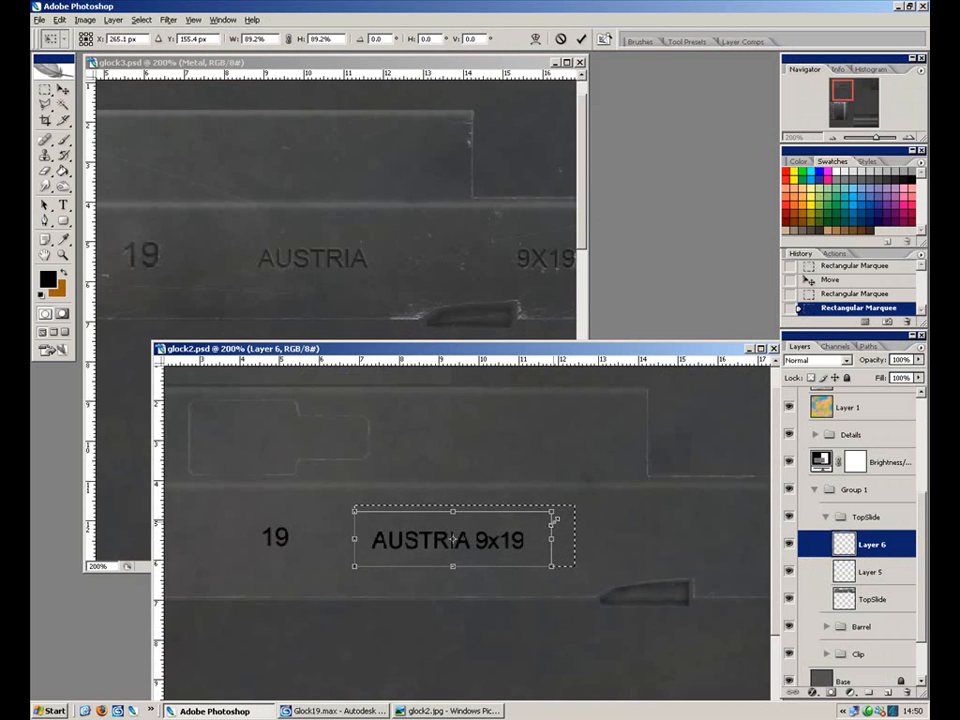
pyautogui.press('Return')
pyautogui.hotkey('ctrl', 'd')
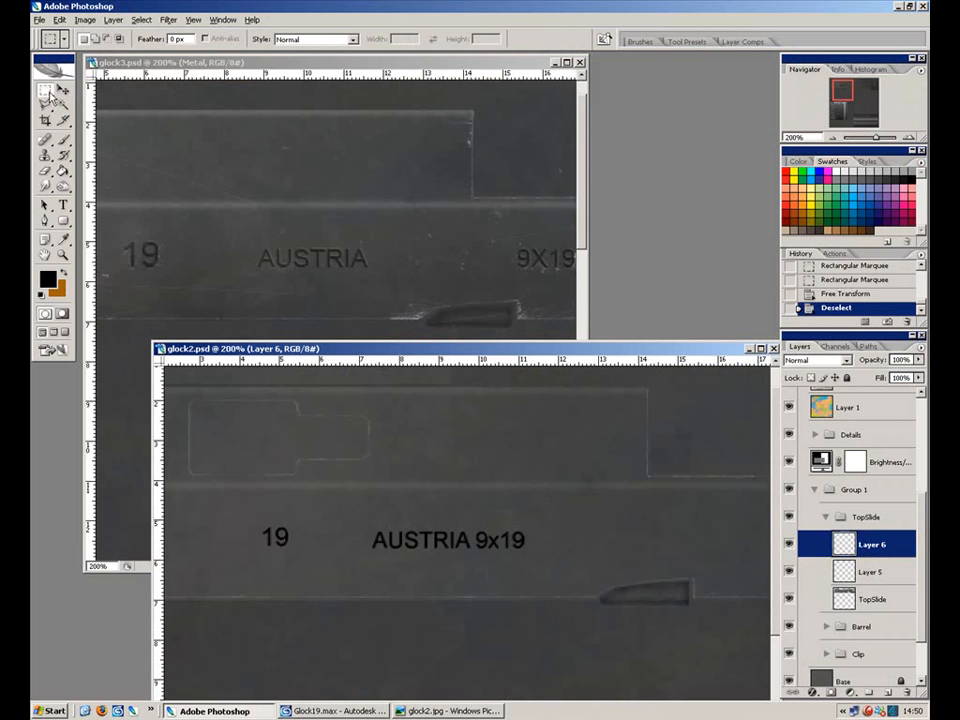
# Separate the lettering by moving "9x19" above the dark notch near the panel's lower edge and "AUSTRIA" between the two numbers.
pyautogui.moveTo(549, 523)
pyautogui.mouseDown()
pyautogui.moveTo(468, 560)
pyautogui.moveTo(703, 555)
pyautogui.moveTo(527, 566)
pyautogui.moveTo(656, 566)
pyautogui.moveTo(698, 553)
pyautogui.moveTo(690, 553)
pyautogui.mouseUp()
pyautogui.press('v')
pyautogui.press('m')
pyautogui.moveTo(493, 523); pyautogui.dragTo(363, 563)
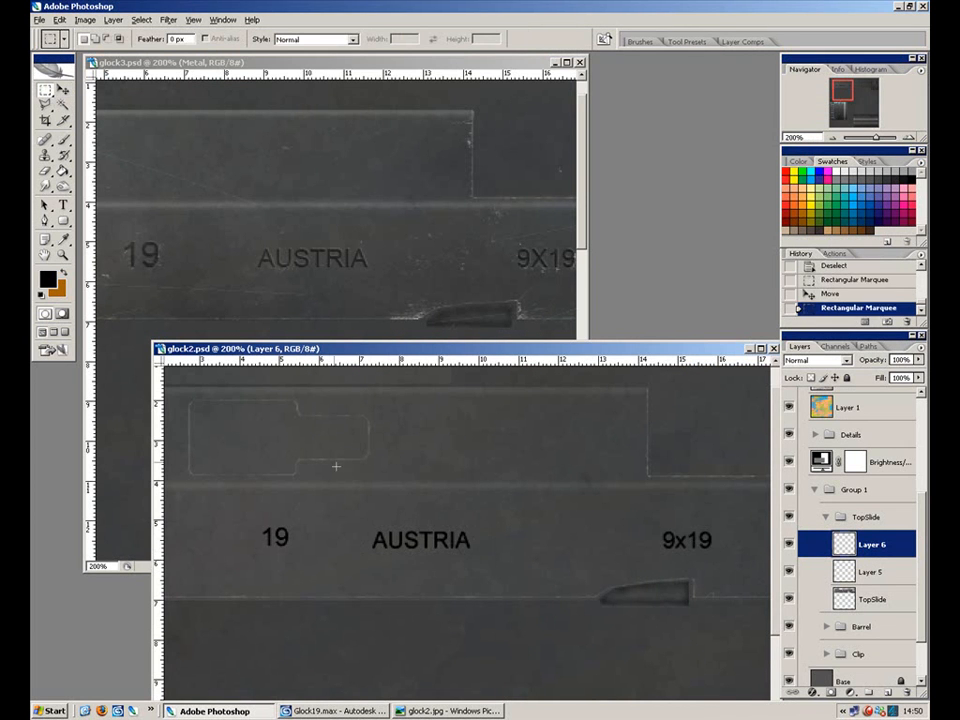
pyautogui.press('v')
pyautogui.moveTo(422, 540); pyautogui.dragTo(527, 561)
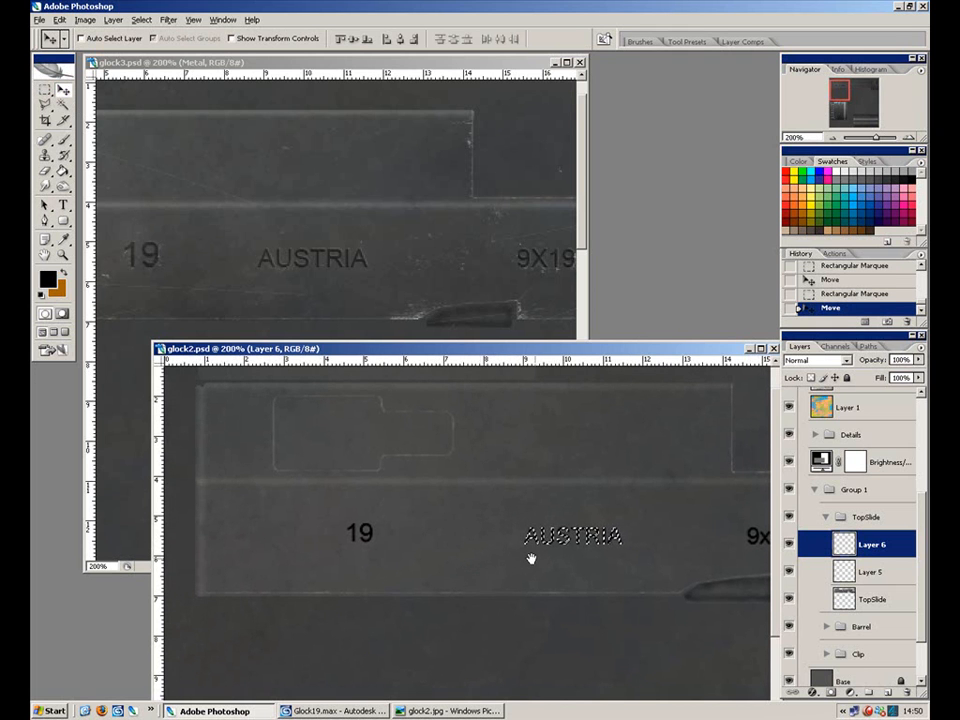
# Move the "19" lettering slightly closer to "AUSTRIA" and clear the selection.
pyautogui.click(47, 92)
pyautogui.moveTo(386, 515); pyautogui.dragTo(310, 578)
pyautogui.click(64, 92)
pyautogui.moveTo(364, 533); pyautogui.dragTo(405, 540)
pyautogui.hotkey('ctrl', 'd')
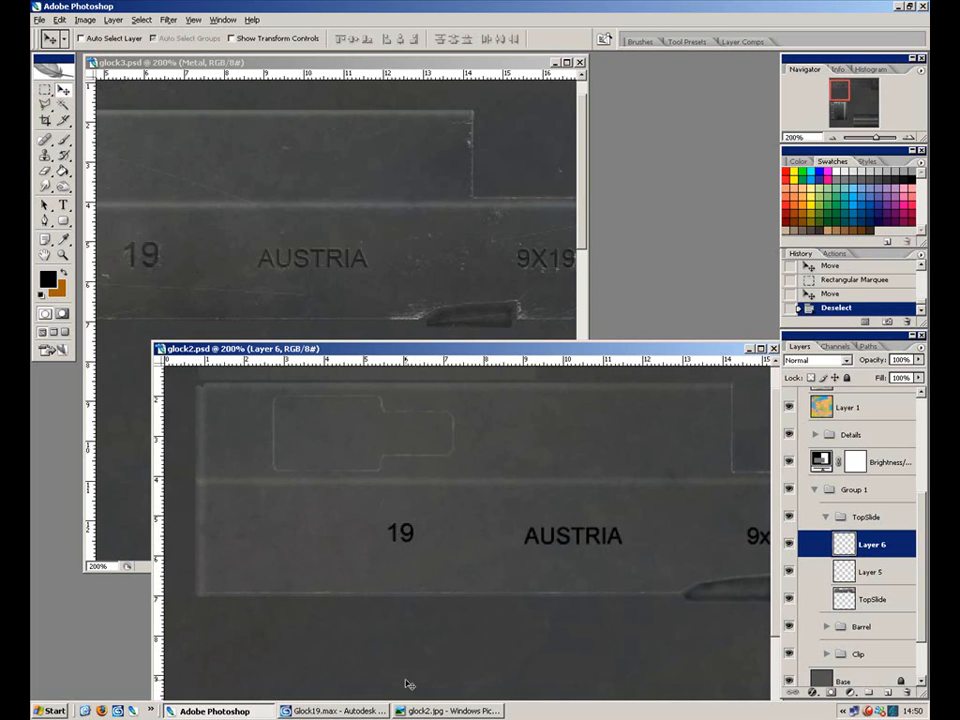
# Open the Reference folder under My Documents\Tutorials\Weapon Tutorial in Windows Explorer.
pyautogui.click(52, 710)
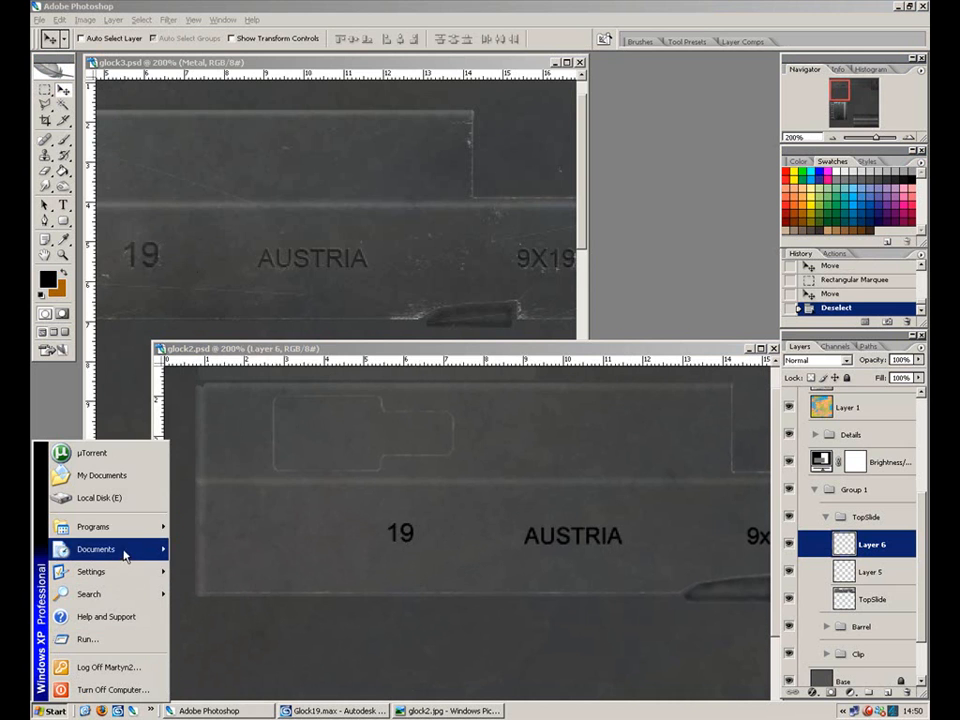
pyautogui.moveTo(124, 549)
pyautogui.click(238, 311)
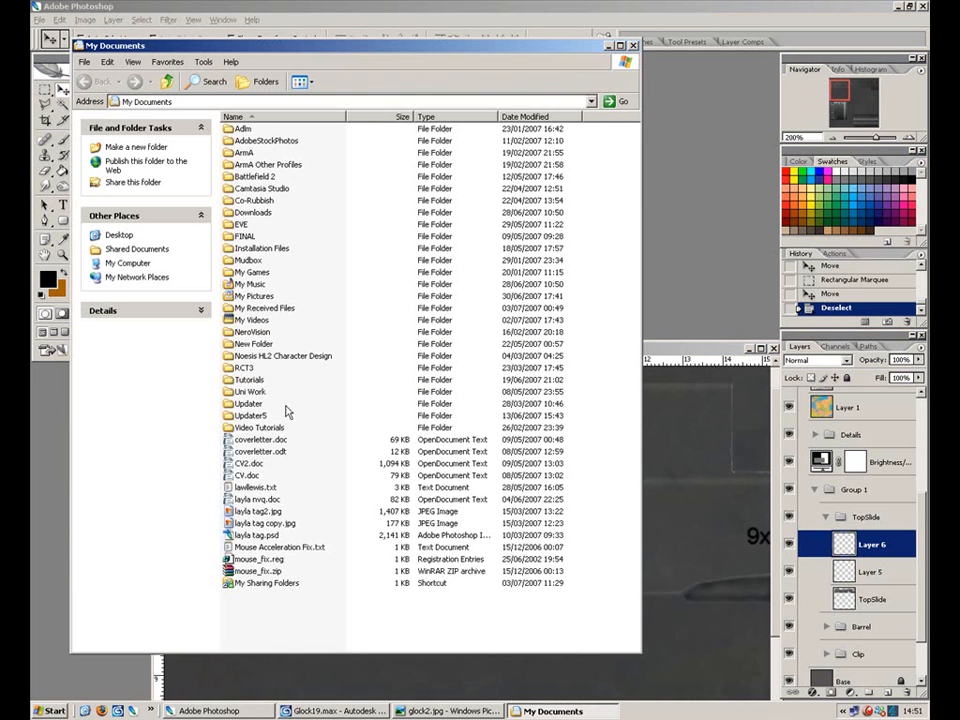
pyautogui.click(254, 382)
pyautogui.doubleClick(254, 378)
pyautogui.doubleClick(258, 145)
pyautogui.doubleClick(255, 166)
pyautogui.click(90, 81)
pyautogui.click(260, 150)
pyautogui.doubleClick(262, 141)
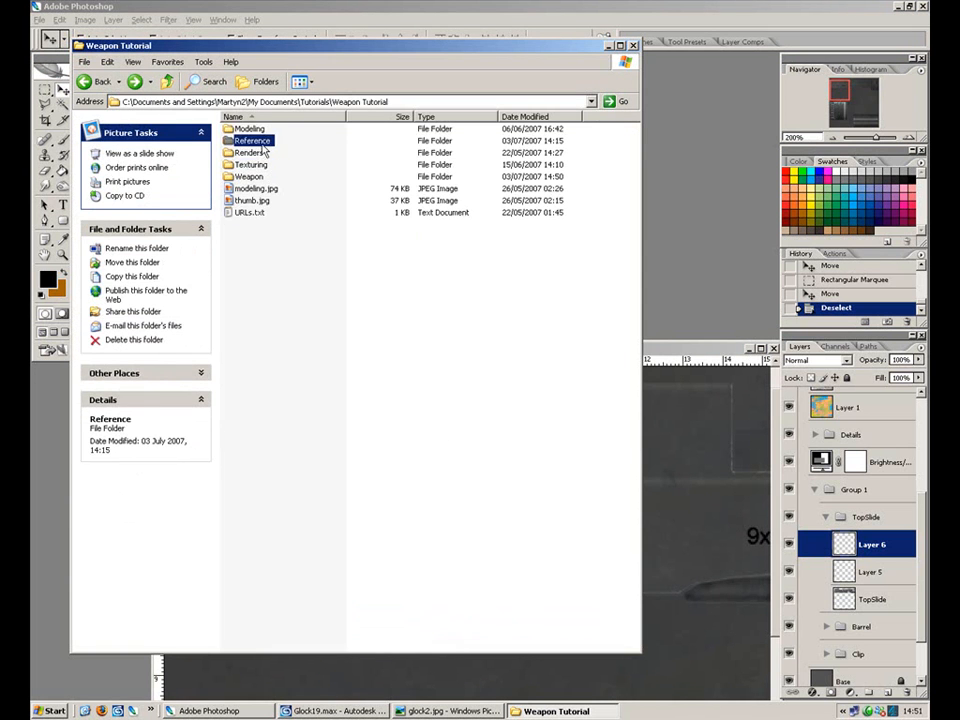
# Display the reference files as thumbnails, open Glock-logo.gif in Photoshop, and move and enlarge its window above glock2.psd.
pyautogui.click(133, 62)
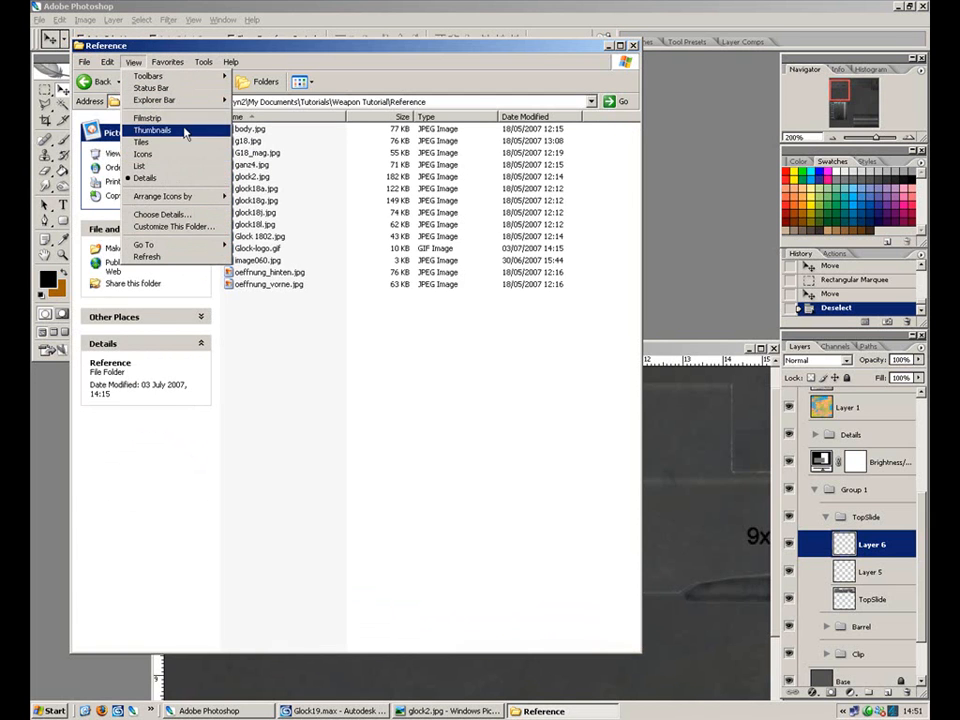
pyautogui.click(185, 130)
pyautogui.click(453, 364)
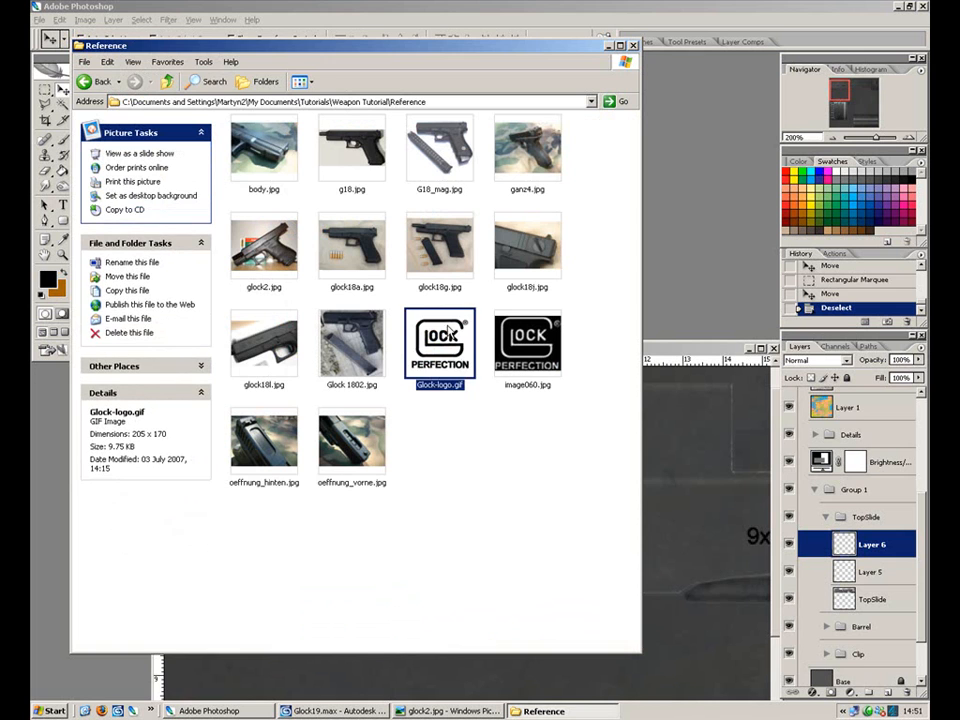
pyautogui.moveTo(507, 352); pyautogui.dragTo(694, 251)
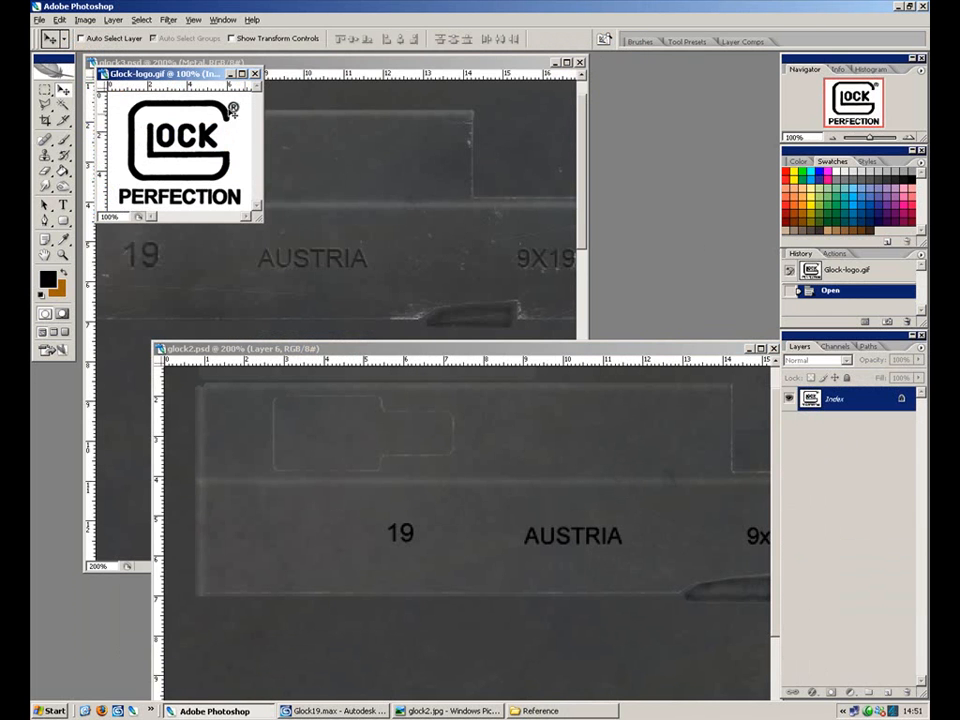
pyautogui.moveTo(193, 77); pyautogui.dragTo(340, 101)
pyautogui.moveTo(410, 246); pyautogui.dragTo(529, 327)
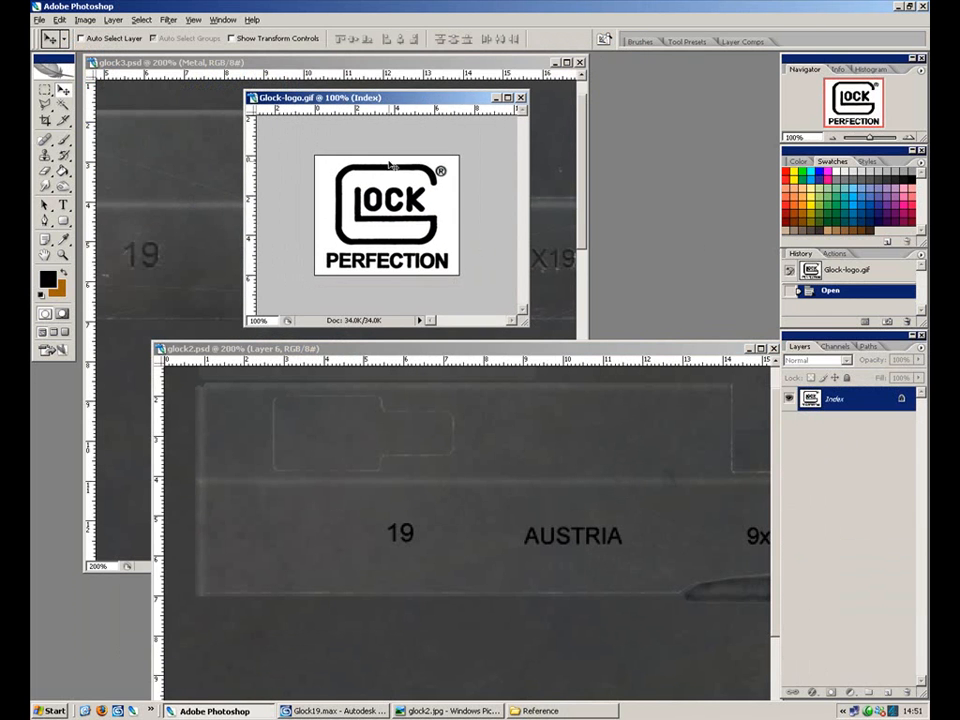
# Select the black logo artwork in Glock-logo.gif by picking its white areas with the Magic Wand at tolerance 32 and inverting the selection.
pyautogui.click(63, 105)
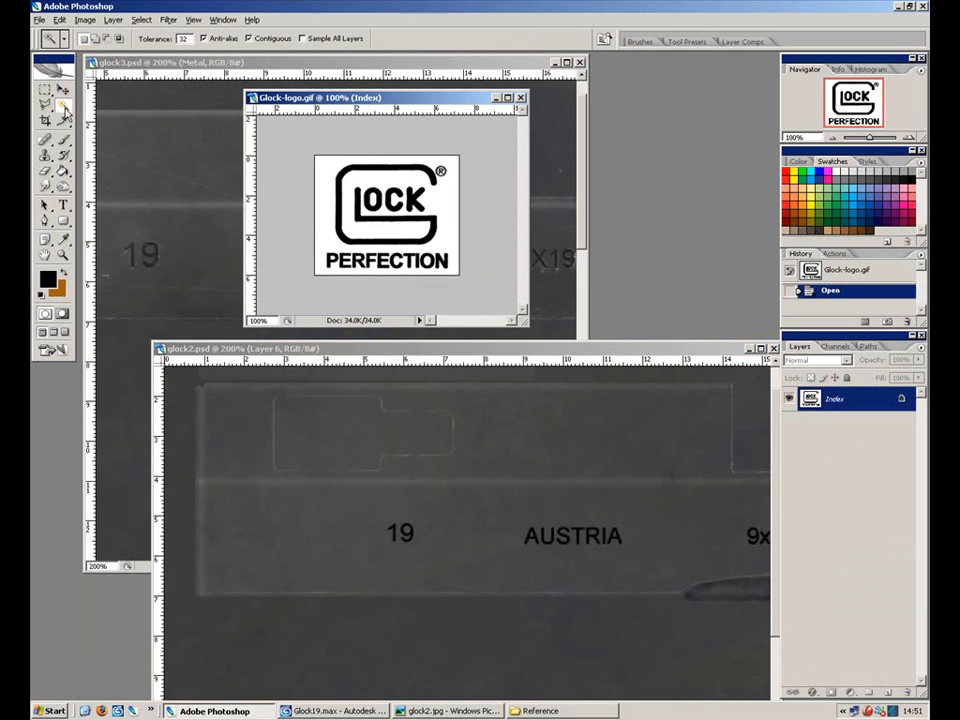
pyautogui.click(446, 214)
pyautogui.keyDown('shift'); pyautogui.click(378, 201); pyautogui.keyUp('shift')
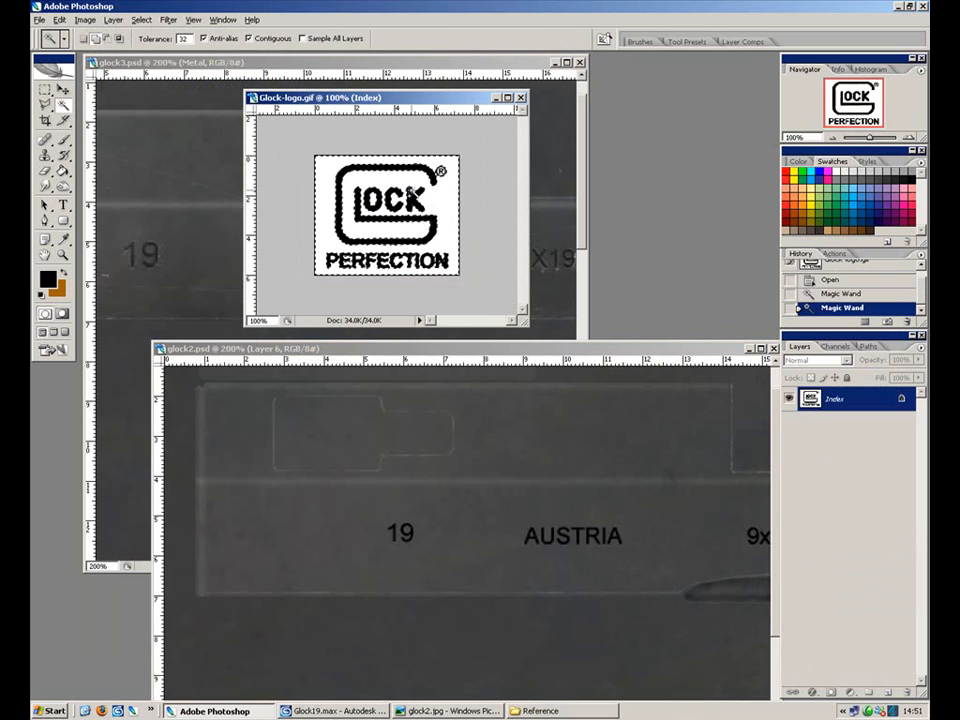
pyautogui.hotkey('ctrl', 'shift', 'i')
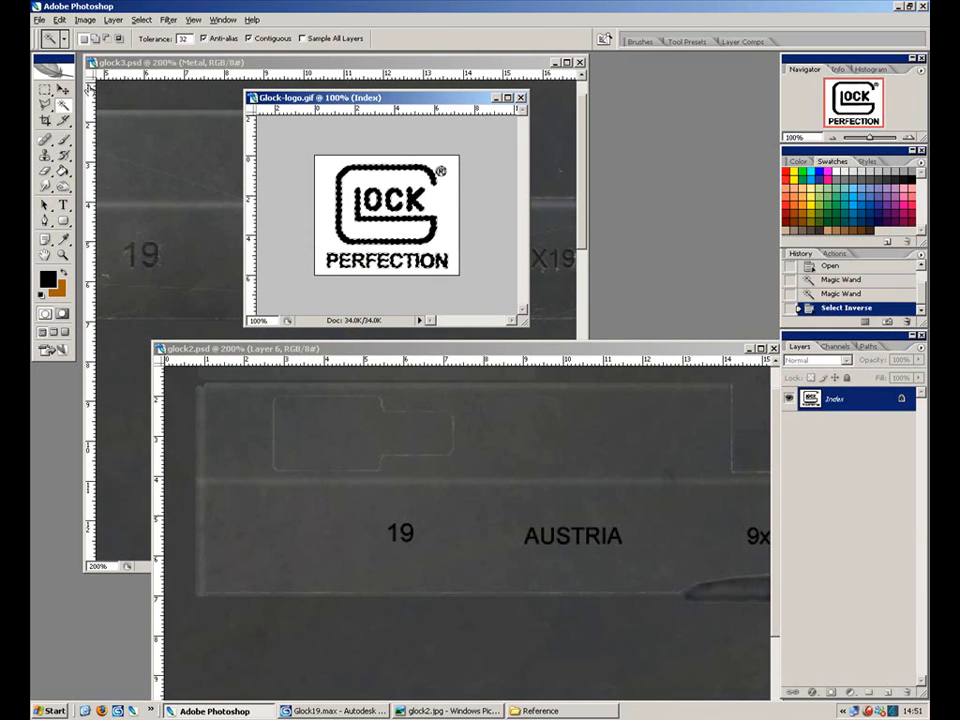
# Copy the selected Glock logo into glock2.psd and position it over the "19" on the slide.
pyautogui.click(63, 90)
pyautogui.moveTo(361, 213); pyautogui.dragTo(401, 549)
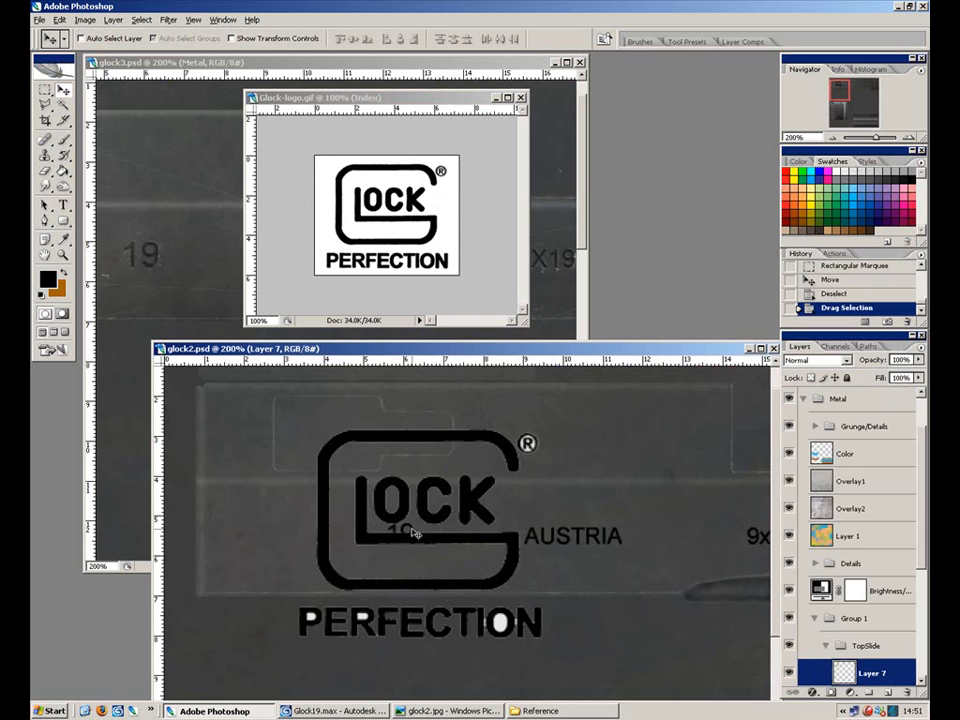
pyautogui.moveTo(418, 538); pyautogui.dragTo(407, 544)
pyautogui.click(45, 90)
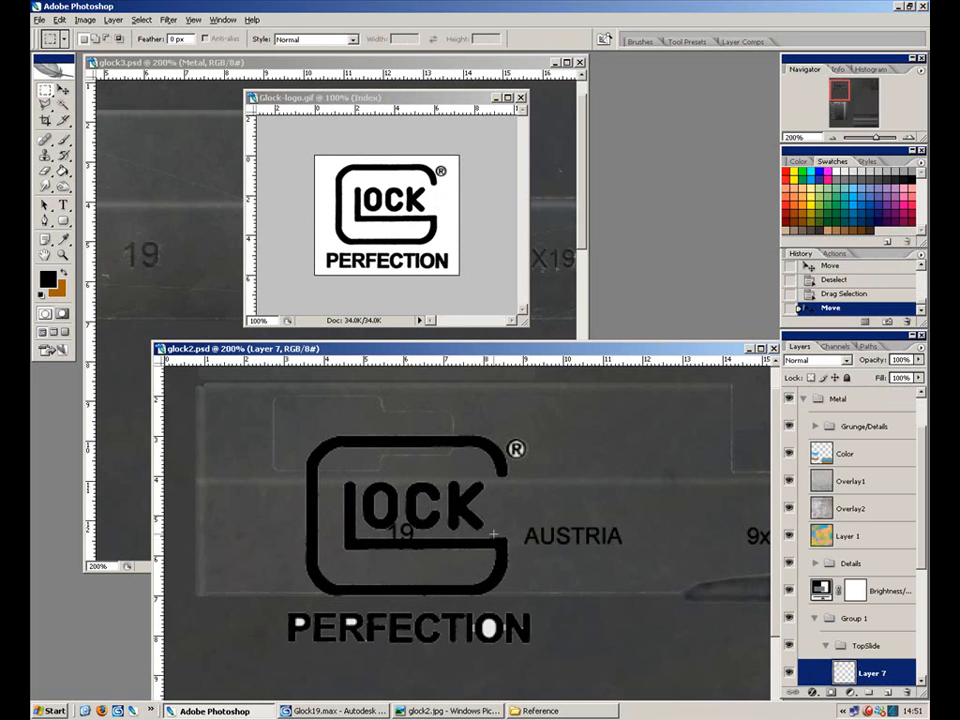
# Erase the word "PERFECTION" and the ® mark from the pasted Glock logo on Layer 7.
pyautogui.press('Delete')
pyautogui.click(542, 407)
pyautogui.press('Delete')
pyautogui.moveTo(545, 414)
pyautogui.mouseDown()
pyautogui.moveTo(518, 470)
pyautogui.moveTo(539, 402)
pyautogui.mouseUp()
pyautogui.press('Delete')
pyautogui.click(554, 443)
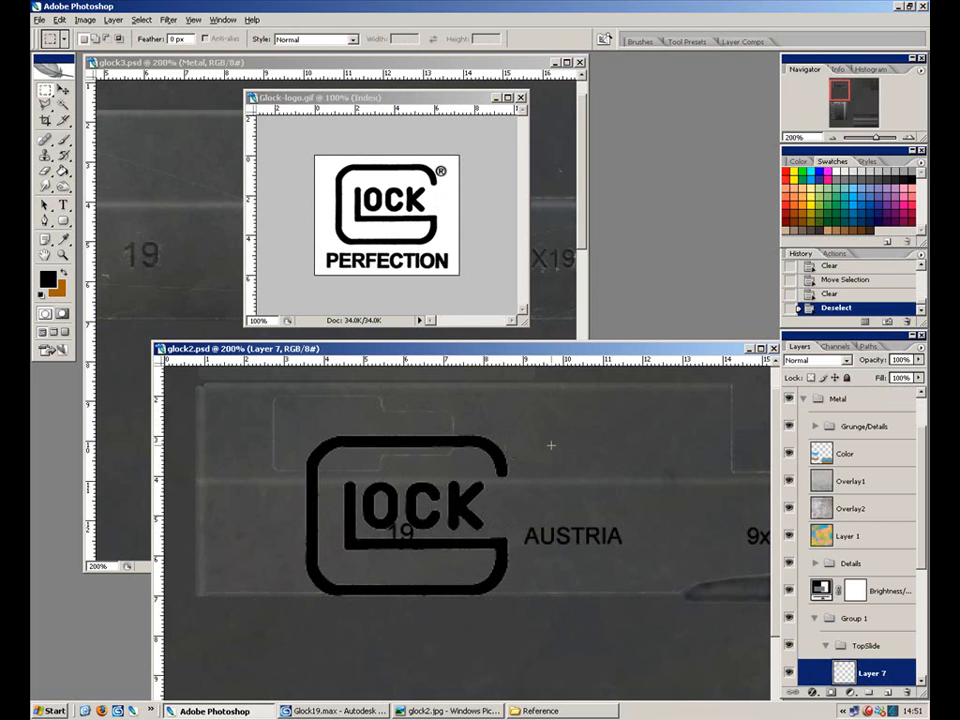
pyautogui.moveTo(515, 465); pyautogui.dragTo(512, 468)
pyautogui.press('Delete')
# Clear the leftover stray pixels of the logo artwork on Layer 7 and drop the selection.
pyautogui.hotkey('ctrl', '+')
pyautogui.hotkey('ctrl', '+')
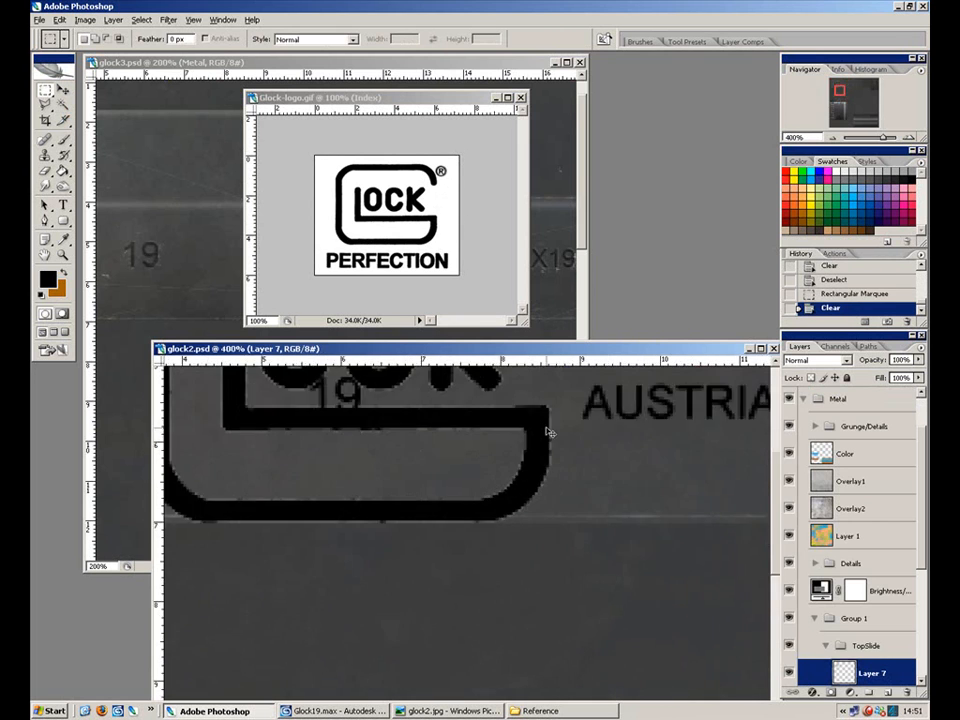
pyautogui.moveTo(551, 420)
pyautogui.mouseDown()
pyautogui.moveTo(506, 544)
pyautogui.moveTo(511, 590)
pyautogui.mouseUp()
pyautogui.moveTo(523, 441)
pyautogui.mouseDown()
pyautogui.moveTo(501, 479)
pyautogui.moveTo(560, 393)
pyautogui.moveTo(569, 408)
pyautogui.moveTo(475, 482)
pyautogui.moveTo(312, 551)
pyautogui.mouseUp()
pyautogui.press('Delete')
pyautogui.hotkey('ctrl', '-')
pyautogui.hotkey('ctrl', 'd')
# Scale the logo to about 39% with Free Transform and place it before the "19" on the slide.
pyautogui.press('v')
pyautogui.hotkey('ctrl', 't')
pyautogui.moveTo(319, 610); pyautogui.dragTo(369, 570)
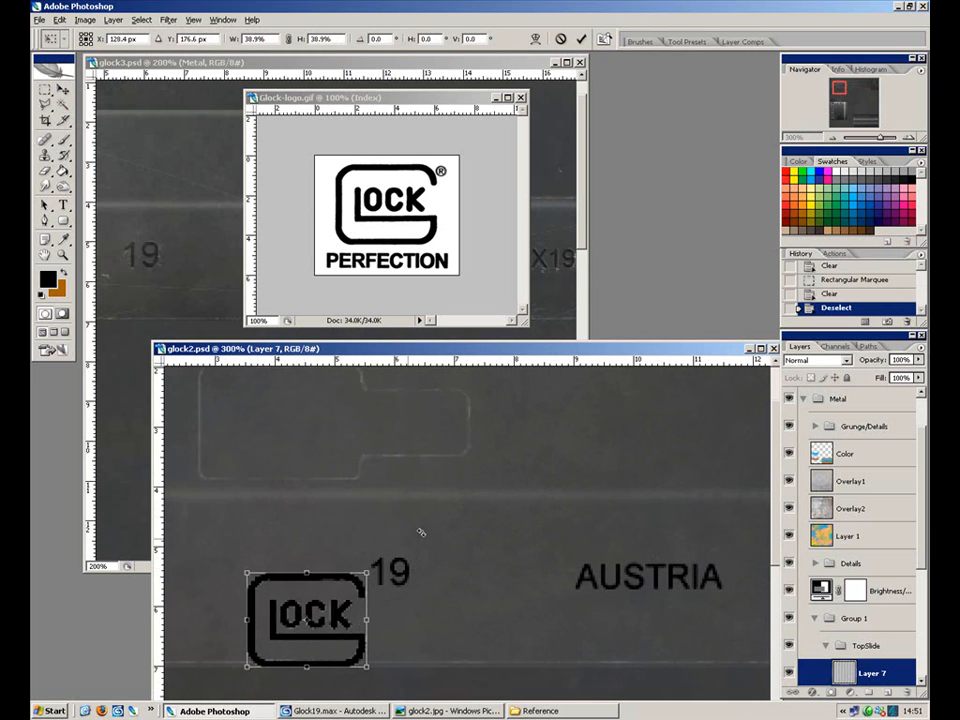
pyautogui.moveTo(421, 531); pyautogui.dragTo(548, 507)
pyautogui.moveTo(437, 592); pyautogui.dragTo(372, 548)
pyautogui.press('Return')
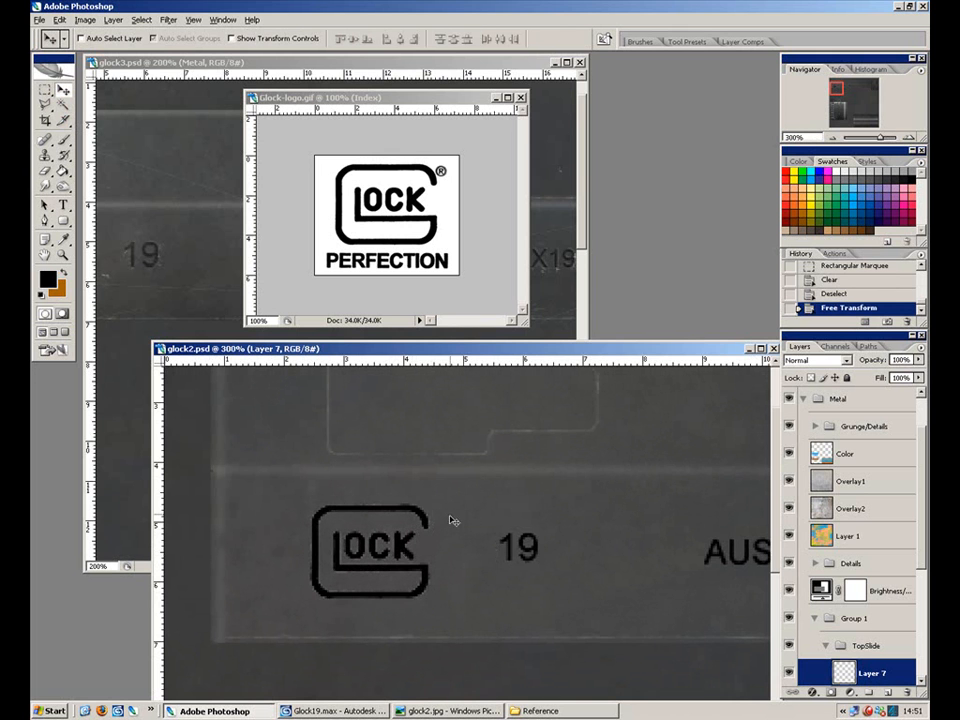
# Check the logo against the glock2.jpg photo, then shrink it slightly and nudge it into place.
pyautogui.click(443, 711)
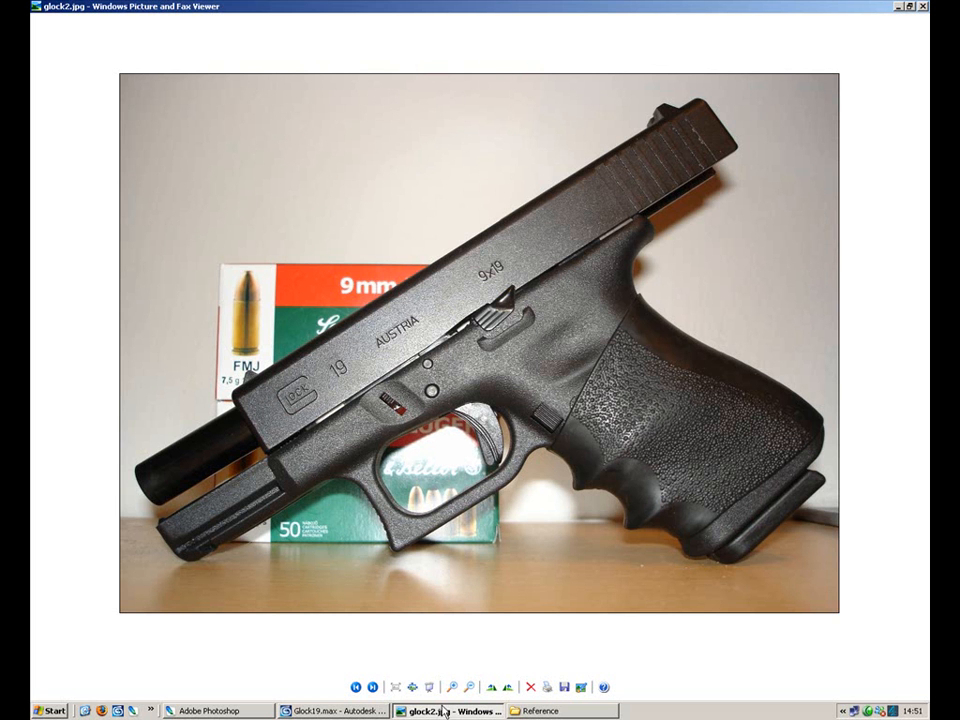
pyautogui.click(443, 711)
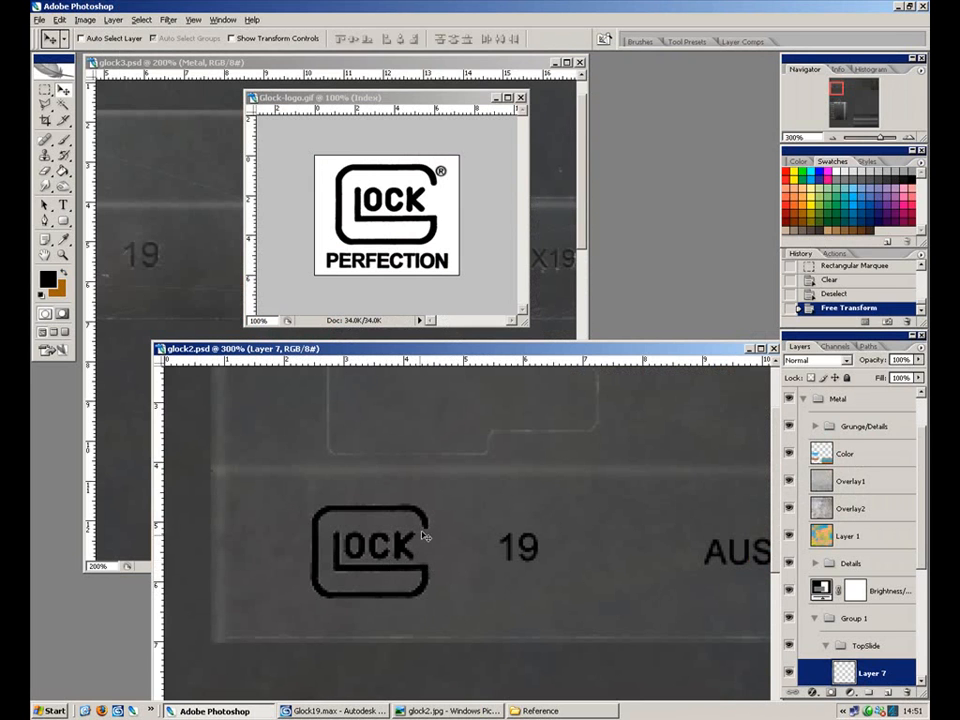
pyautogui.hotkey('ctrl', 't')
pyautogui.moveTo(430, 505); pyautogui.dragTo(401, 545)
pyautogui.press('Return')
pyautogui.press('Right')
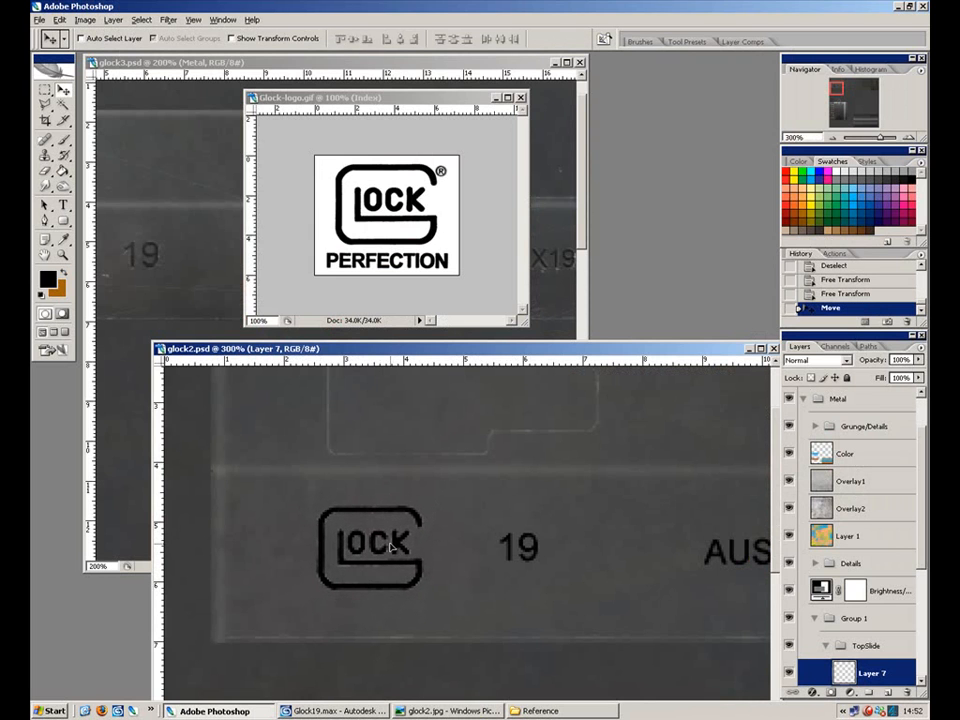
# Identify the markings layer by toggling visibility and merge the logo on Layer 7 down into Layer 6.
pyautogui.hotkey('ctrl', '-')
pyautogui.hotkey('ctrl', '-')
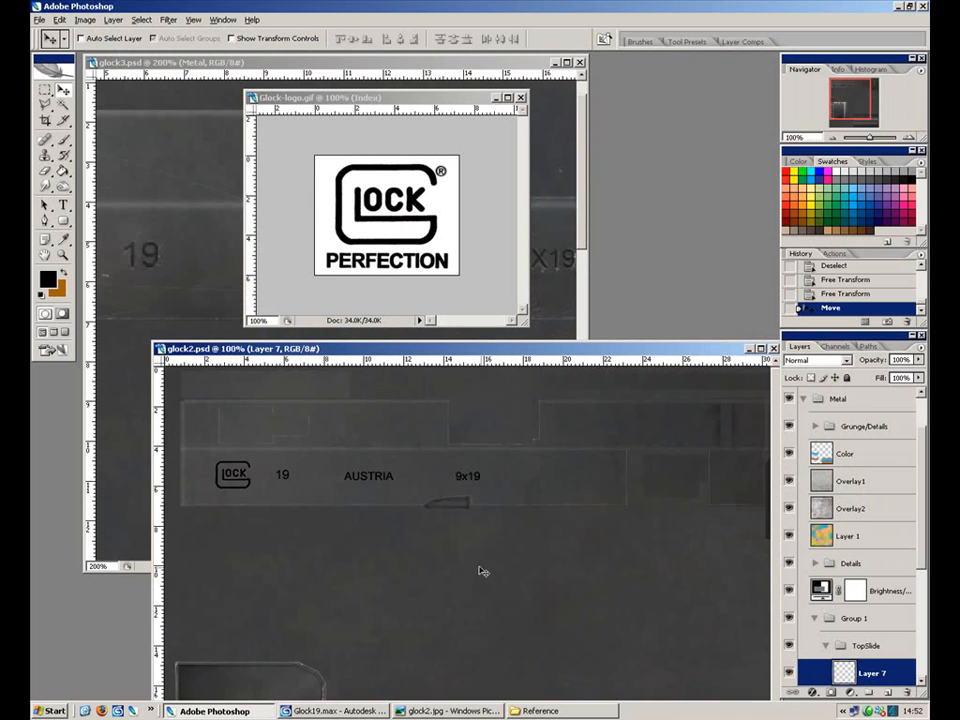
pyautogui.hotkey('ctrl', '+')
pyautogui.moveTo(322, 431); pyautogui.dragTo(624, 611)
pyautogui.moveTo(419, 490); pyautogui.dragTo(390, 544)
pyautogui.scroll(-5, 914, 550)
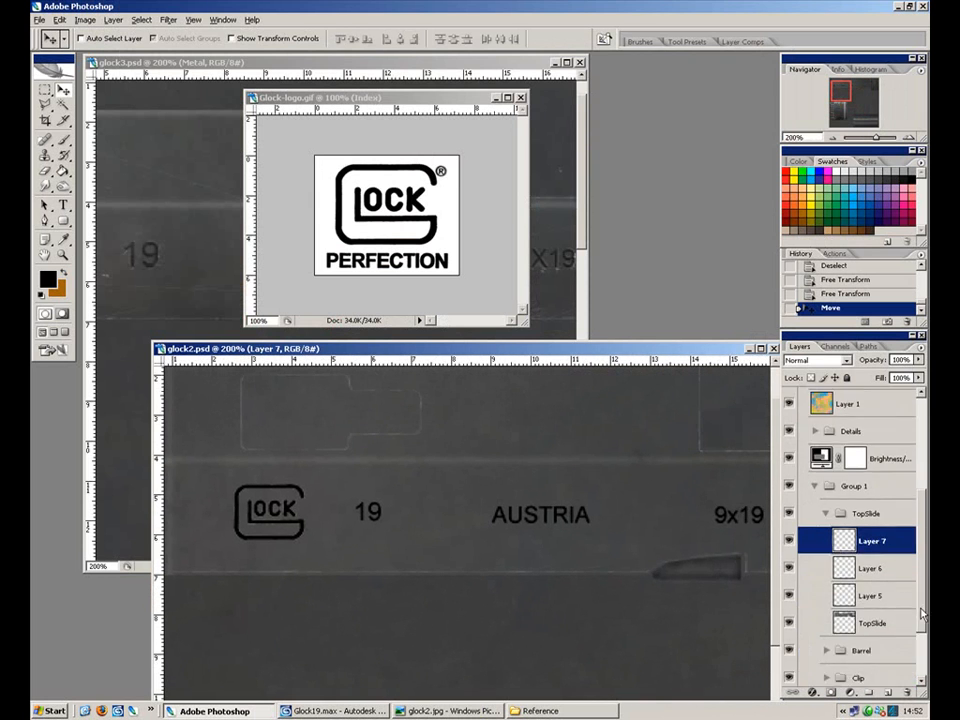
pyautogui.click(870, 565)
pyautogui.click(789, 538)
pyautogui.click(789, 538)
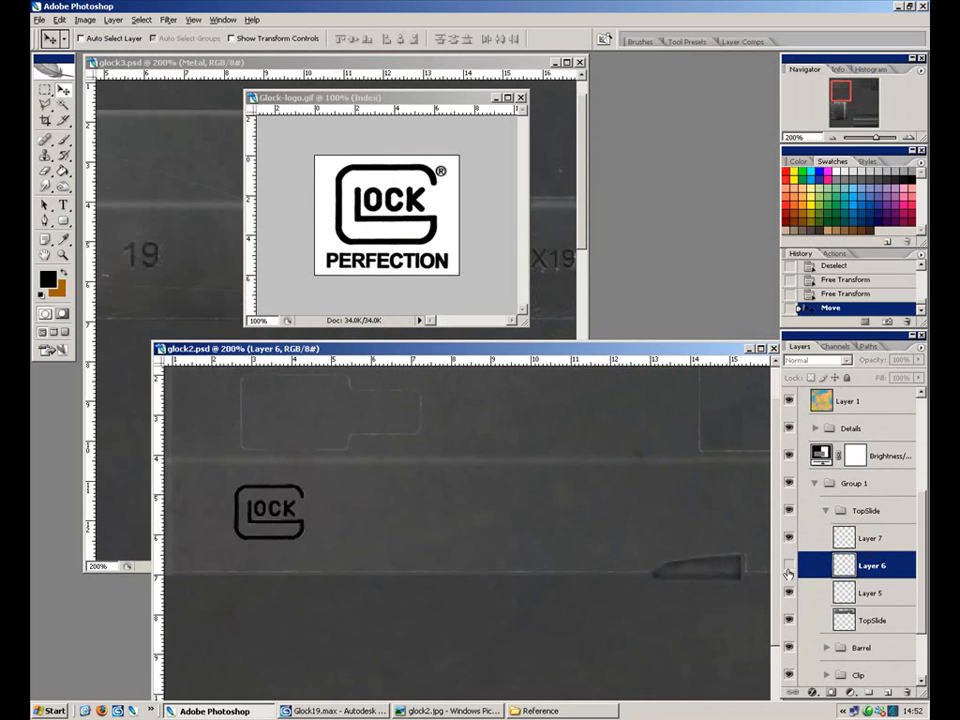
pyautogui.click(880, 538)
pyautogui.hotkey('ctrl', 'e')
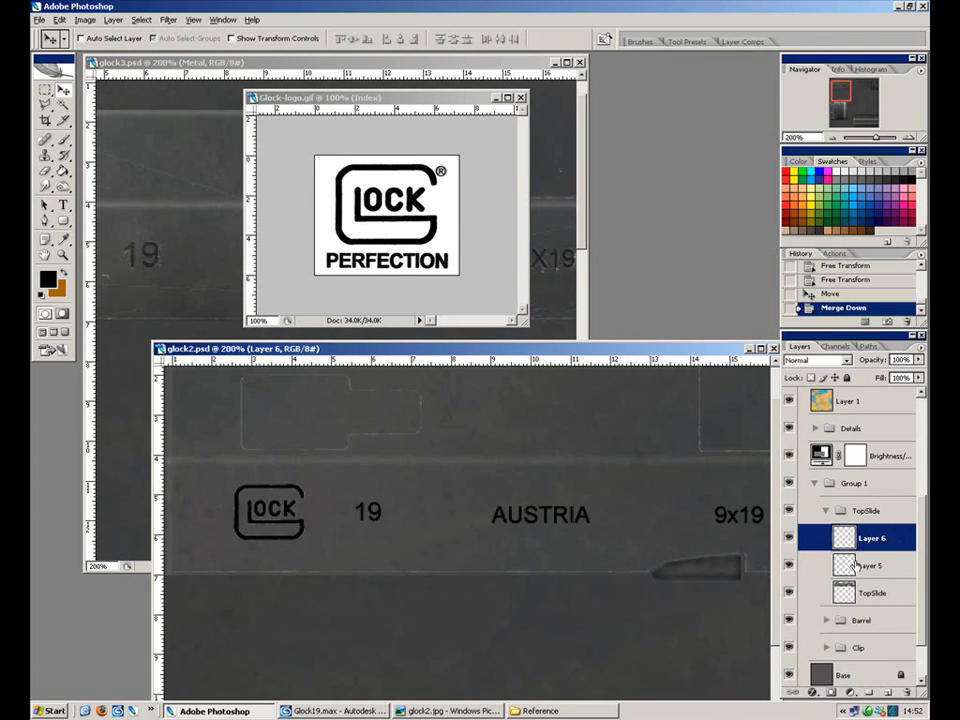
pyautogui.click(814, 692)
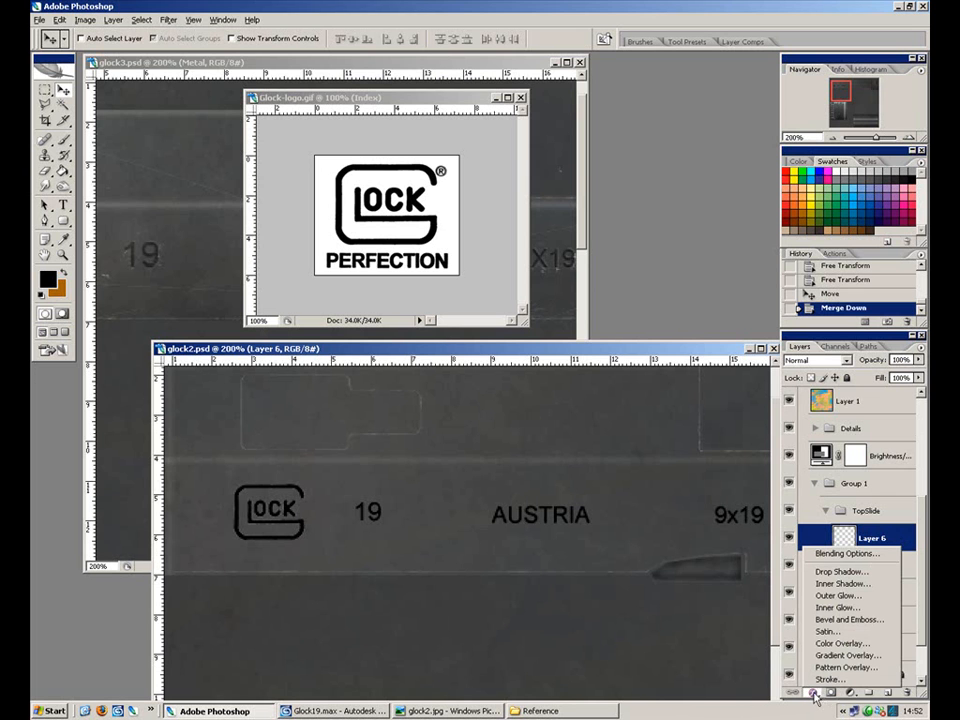
pyautogui.click(858, 619)
pyautogui.click(773, 68)
pyautogui.click(759, 94)
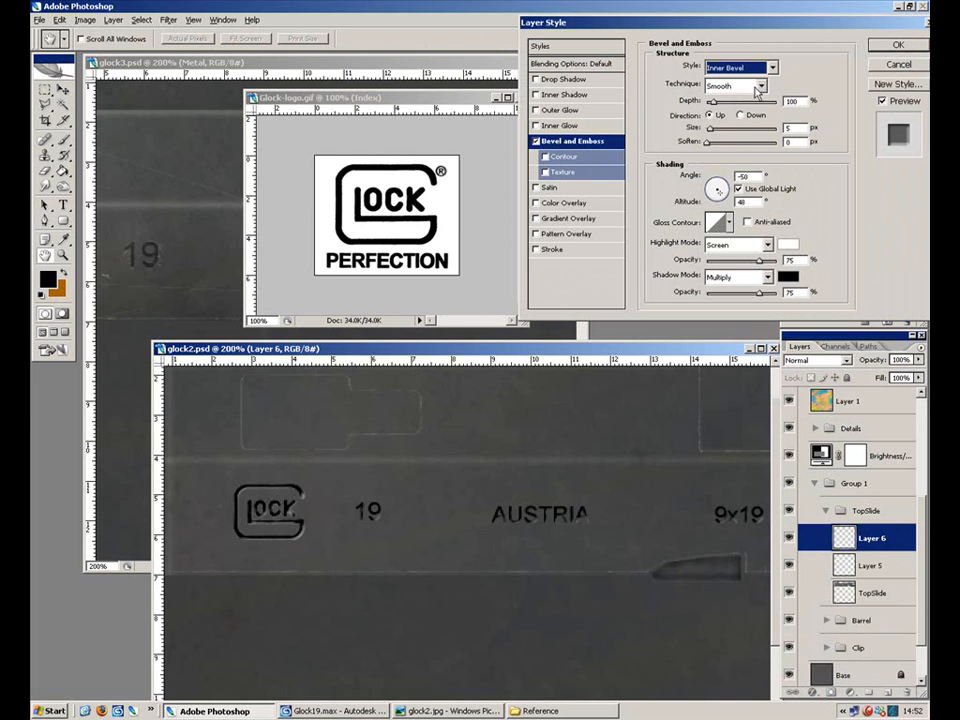
pyautogui.click(750, 88)
pyautogui.click(752, 114)
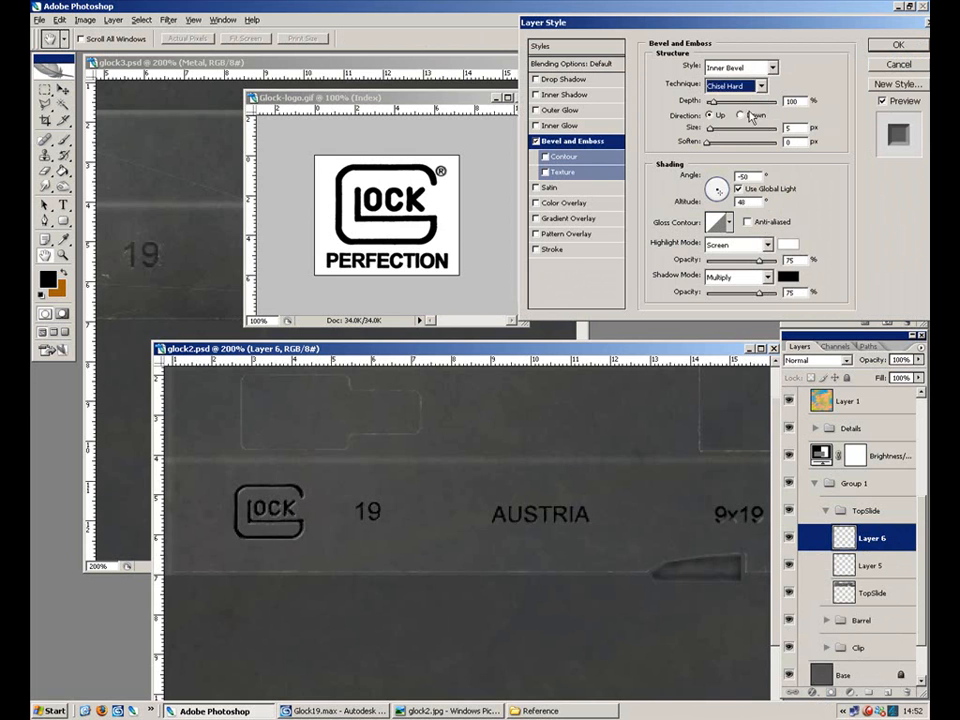
pyautogui.moveTo(714, 102)
pyautogui.mouseDown()
pyautogui.moveTo(737, 102)
pyautogui.moveTo(712, 103)
pyautogui.mouseUp()
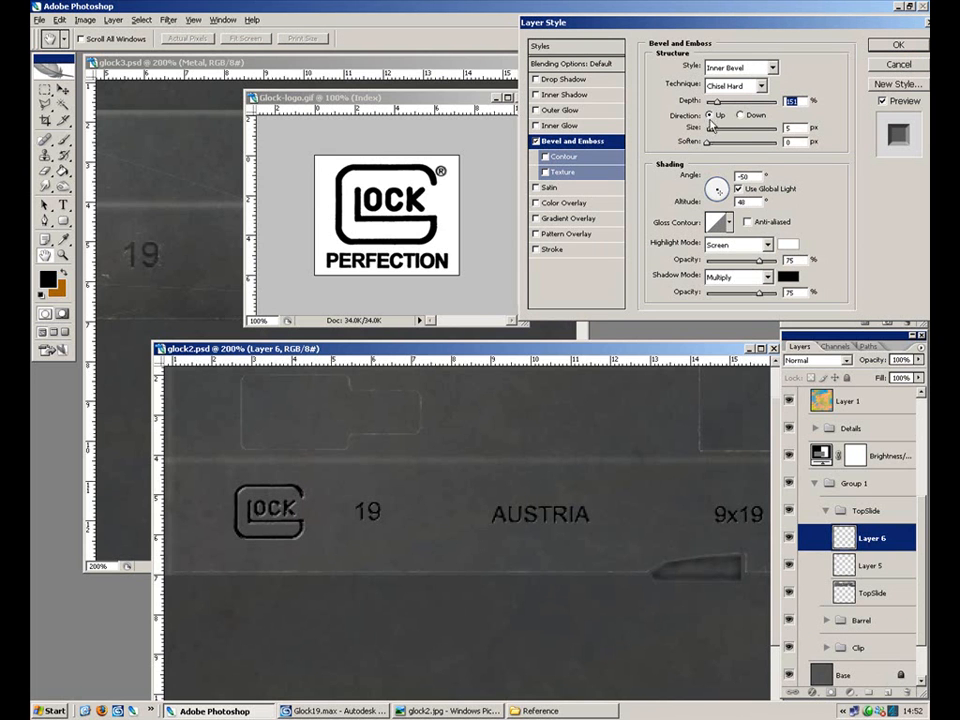
pyautogui.moveTo(718, 107); pyautogui.dragTo(713, 104)
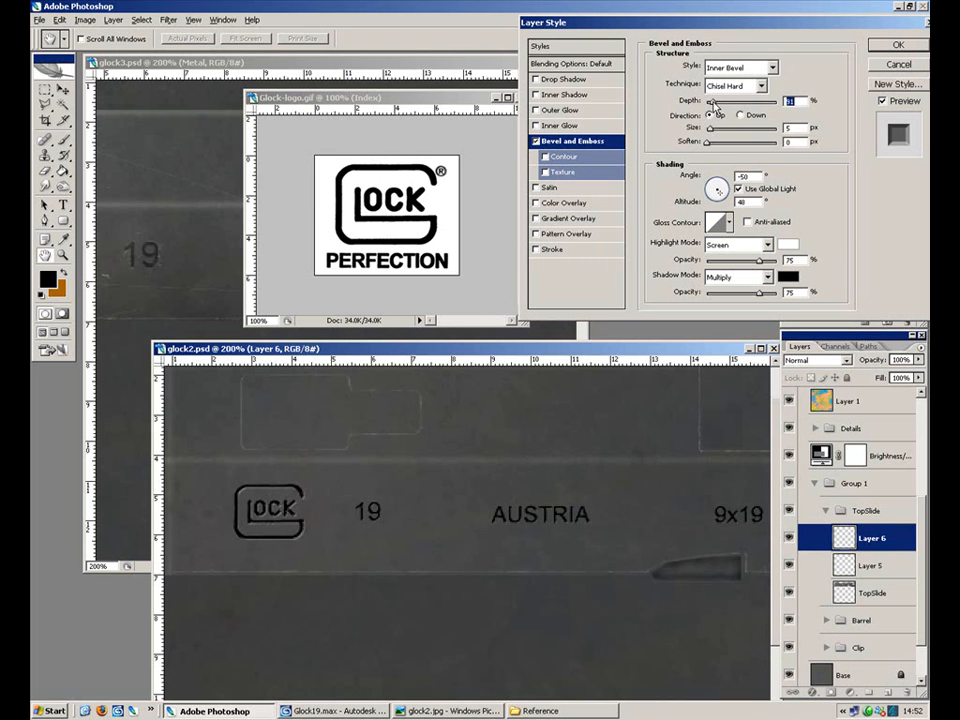
pyautogui.click(895, 64)
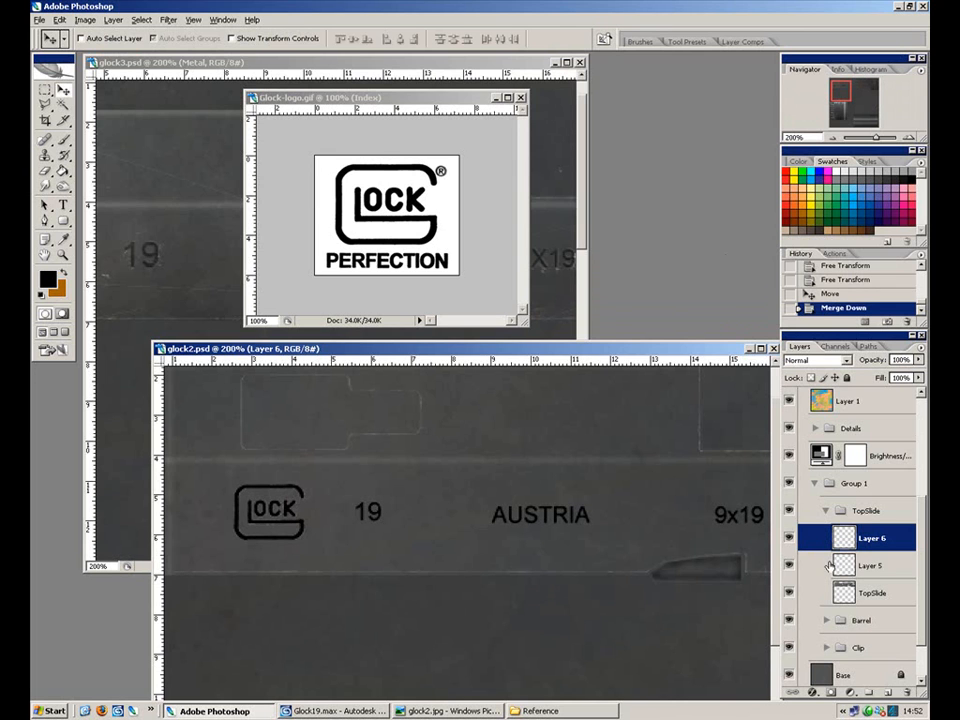
# Duplicate Layer 6 and fill the logo and lettering on the copy with white.
pyautogui.click(790, 539)
pyautogui.click(790, 539)
pyautogui.moveTo(873, 675); pyautogui.dragTo(888, 692)
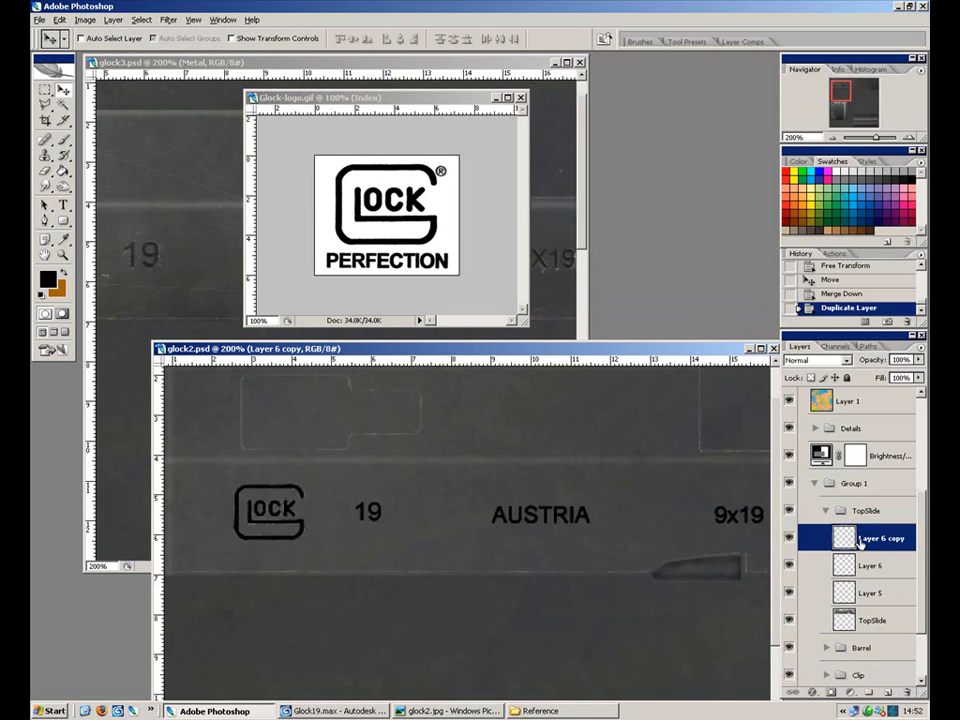
pyautogui.keyDown('ctrl'); pyautogui.click(847, 541); pyautogui.keyUp('ctrl')
pyautogui.press('x')
pyautogui.press('d')
pyautogui.click(64, 273)
pyautogui.hotkey('shift', 'BackSpace')
pyautogui.click(553, 206)
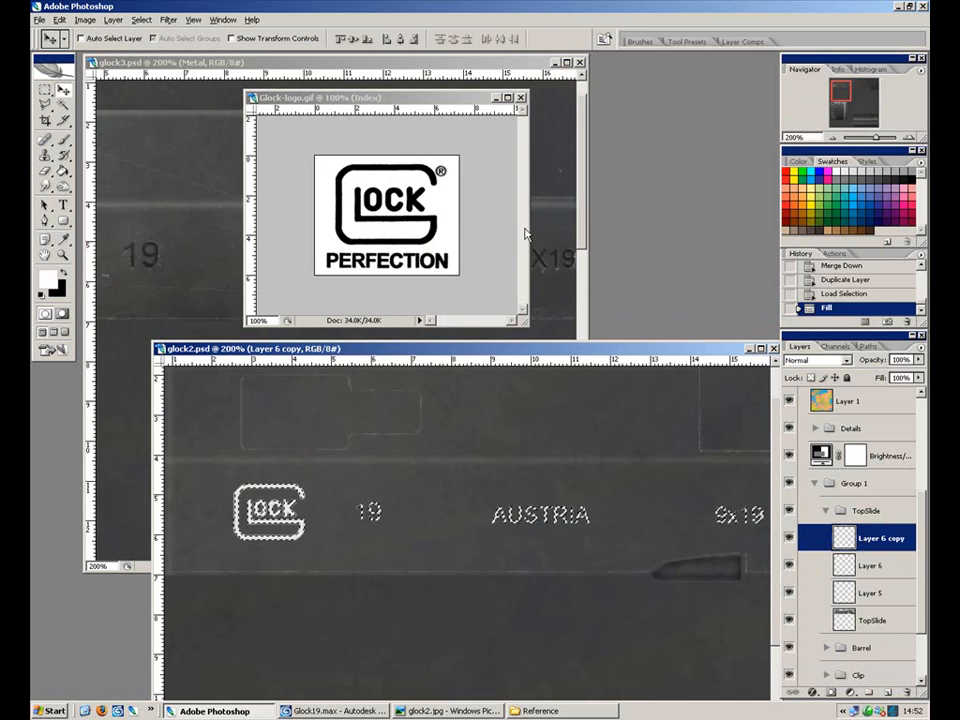
pyautogui.hotkey('ctrl', 'd')
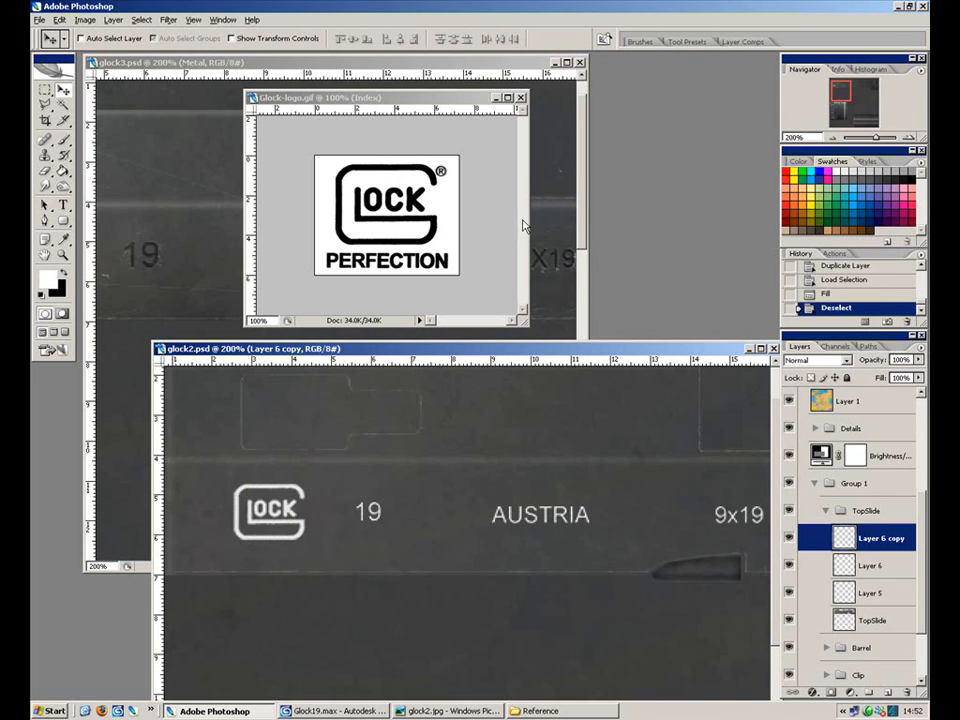
# Select the artwork of Layer 6 copy and nudge it slightly up and to the right of the black markings.
pyautogui.keyDown('ctrl'); pyautogui.click(854, 539); pyautogui.keyUp('ctrl')
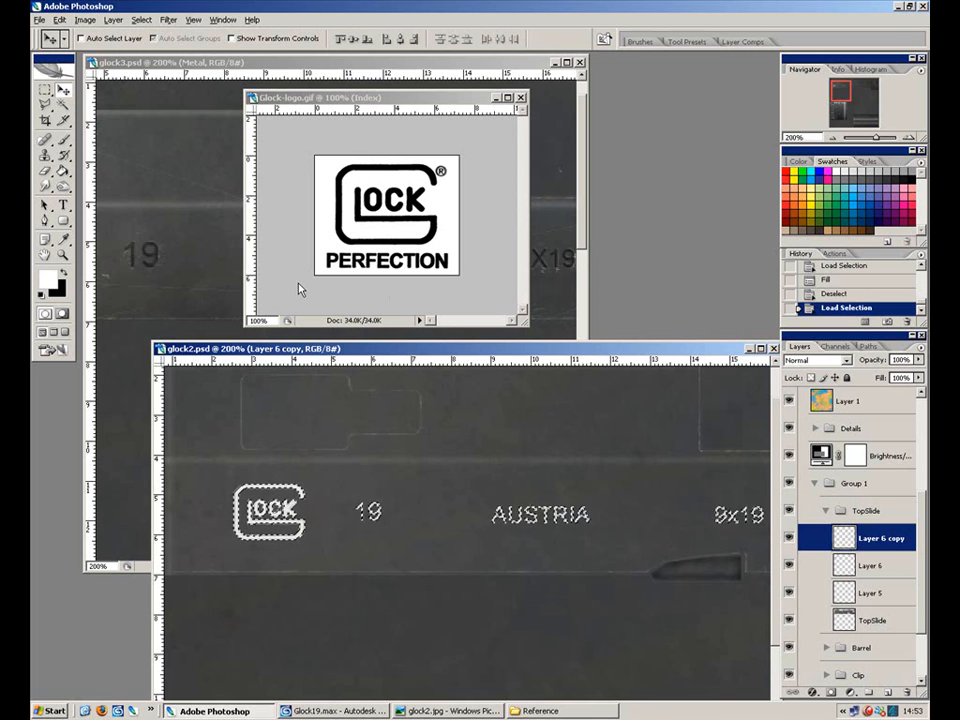
pyautogui.press('Up')
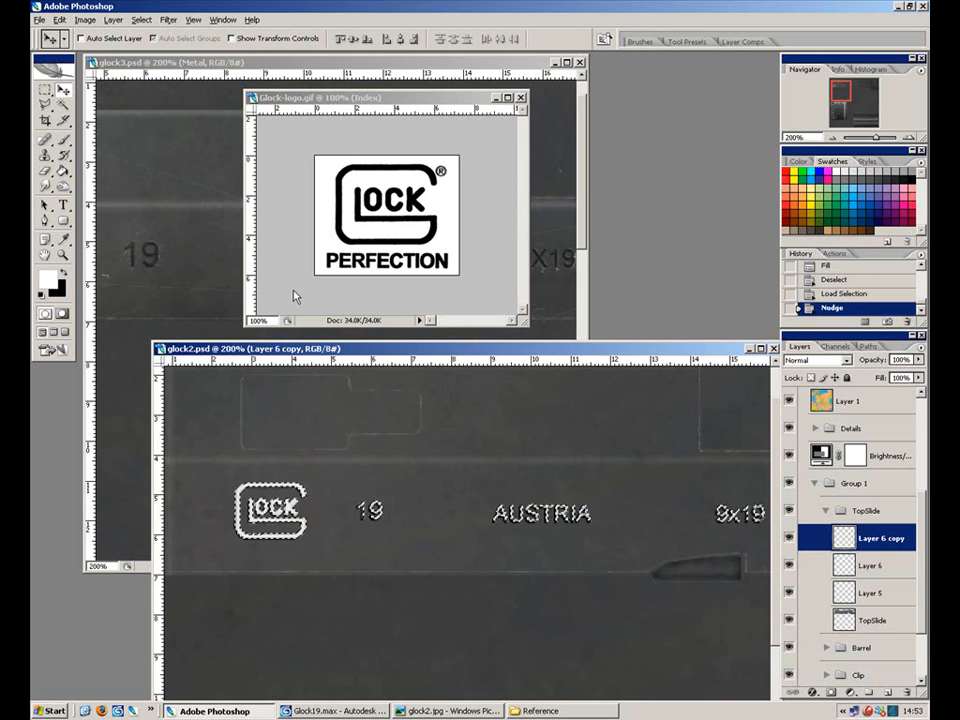
pyautogui.hotkey('ctrl', '+')
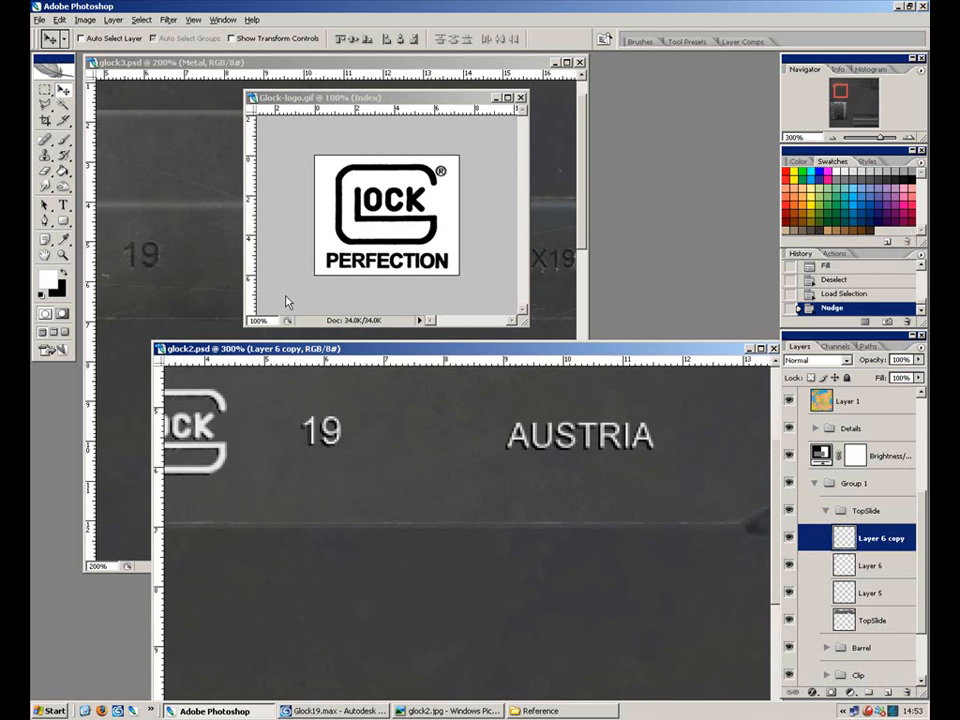
pyautogui.moveTo(341, 456); pyautogui.dragTo(501, 495)
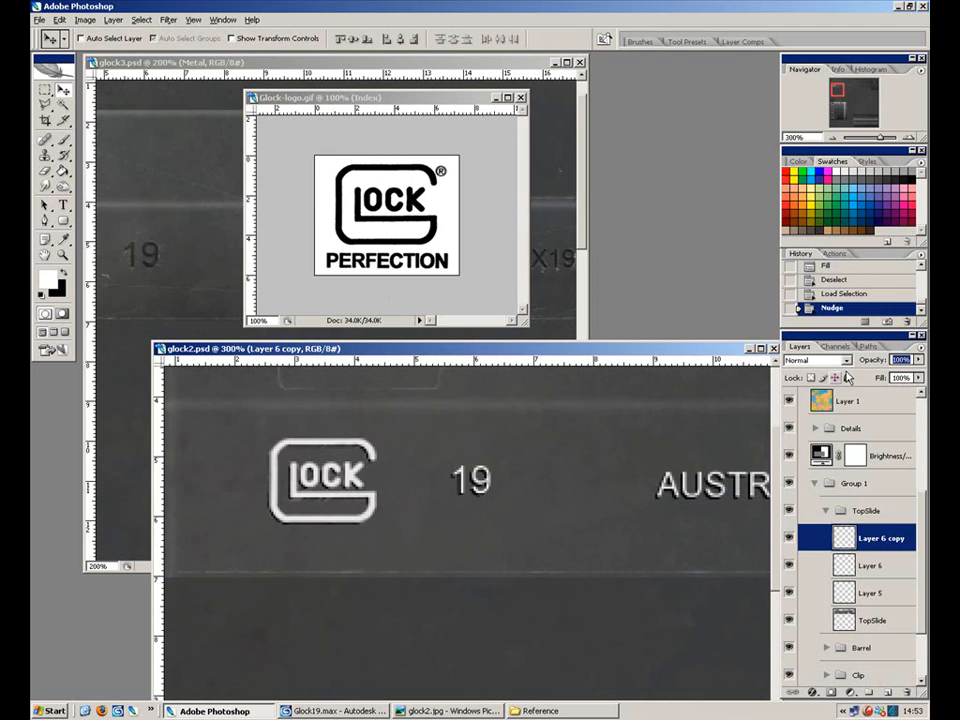
# Set Layer 6 copy's fill to 50% and its opacity to 16%.
pyautogui.write('20')
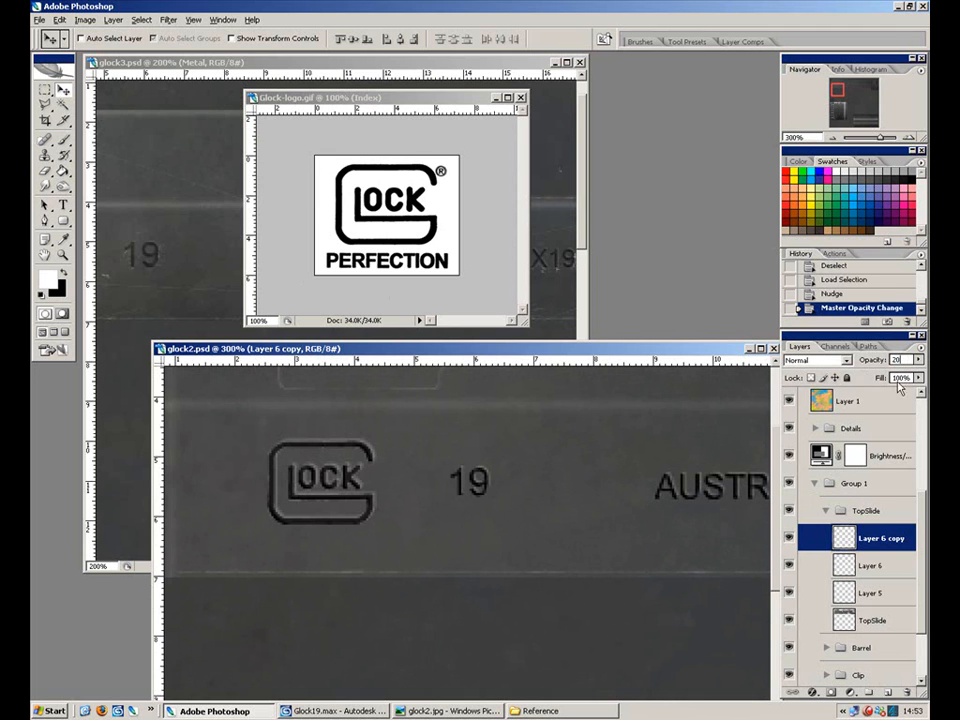
pyautogui.write('50')
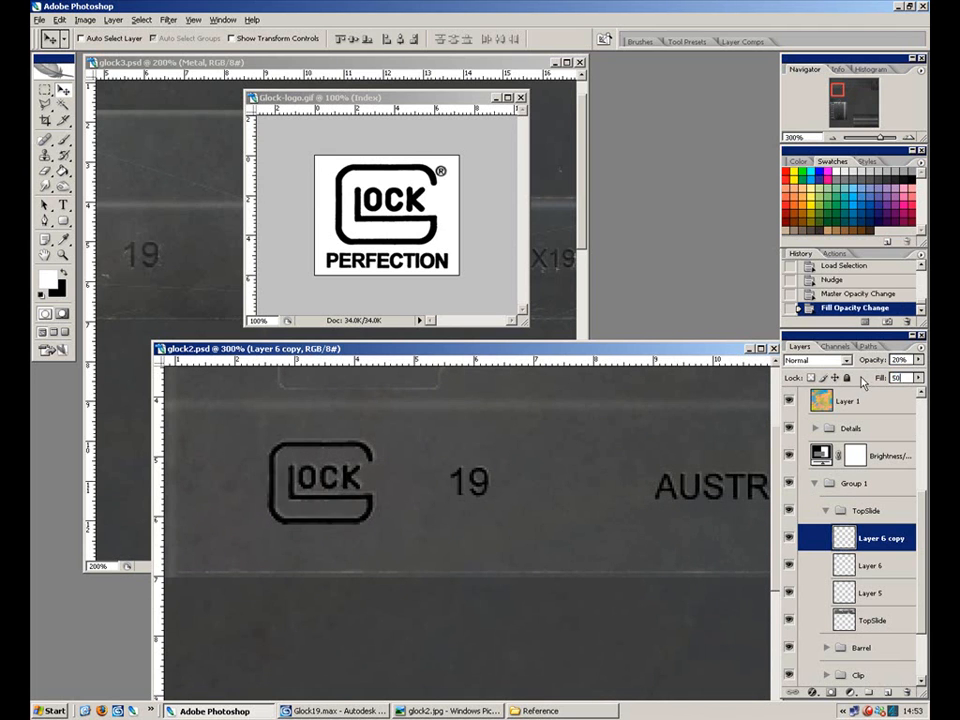
pyautogui.click(919, 361)
pyautogui.moveTo(864, 377); pyautogui.dragTo(861, 378)
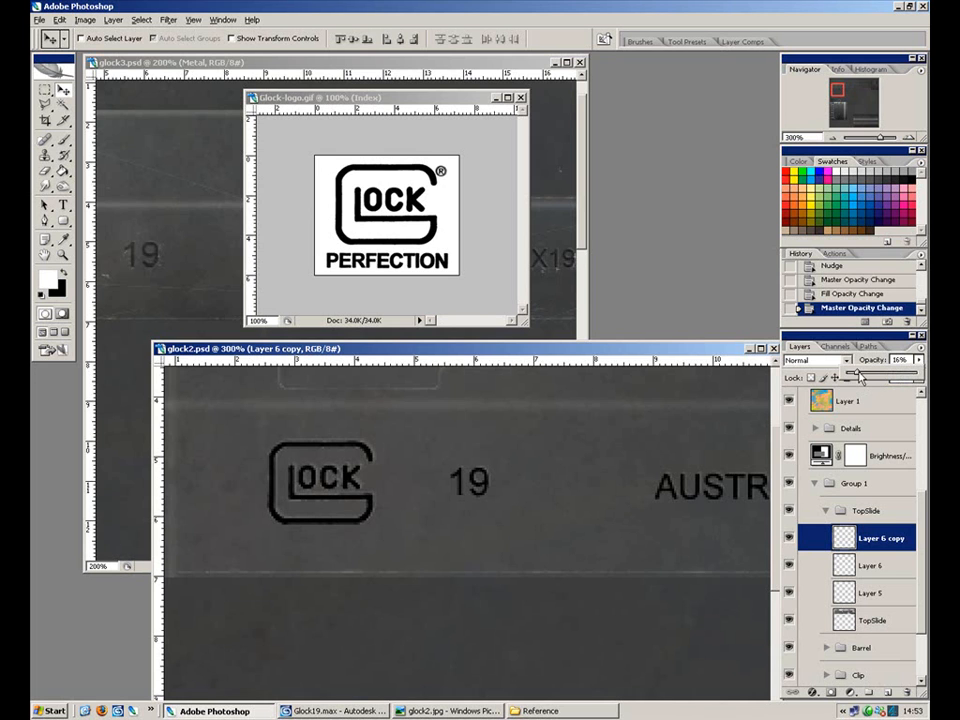
# Lower the opacity of the black markings on Layer 6 to 75%, keeping its fill at 100%.
pyautogui.hotkey('alt', '[')
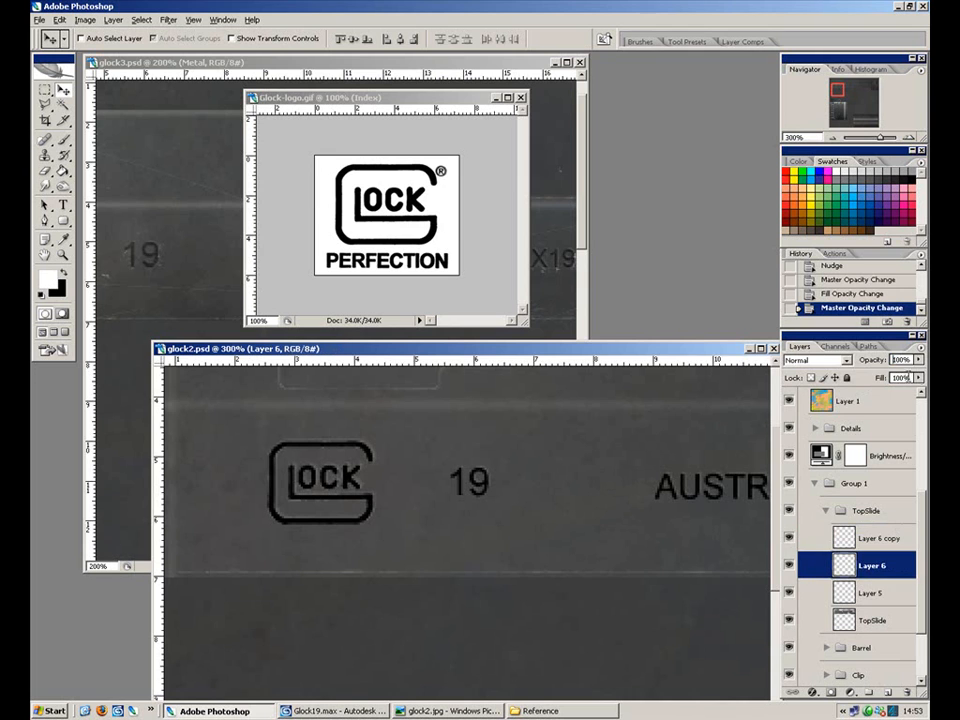
pyautogui.click(919, 360)
pyautogui.moveTo(912, 373); pyautogui.dragTo(901, 376)
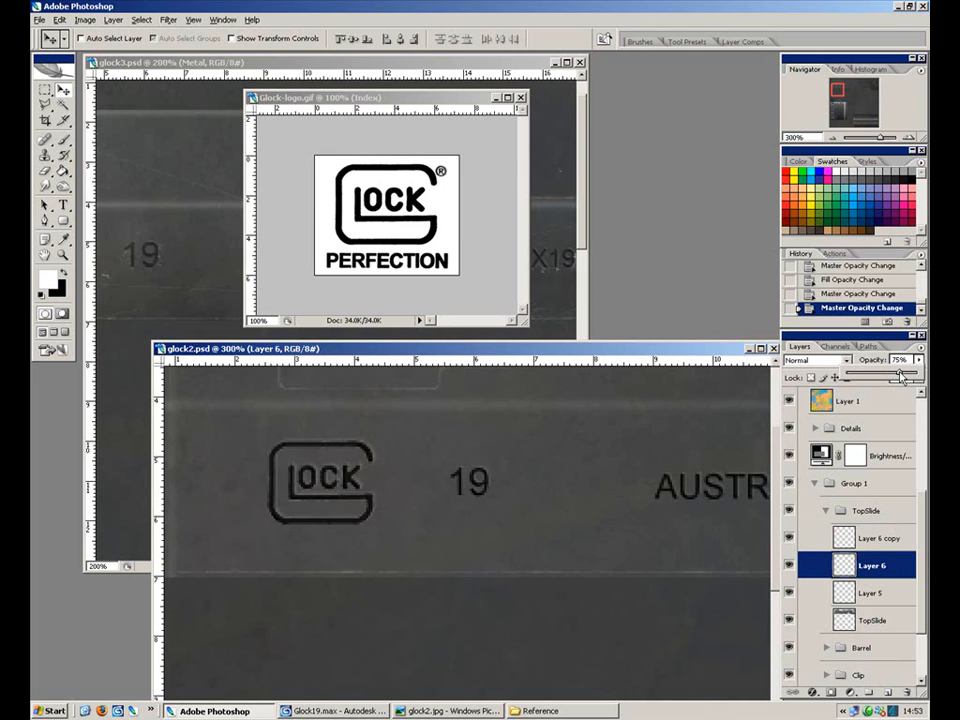
pyautogui.moveTo(554, 489); pyautogui.dragTo(535, 509)
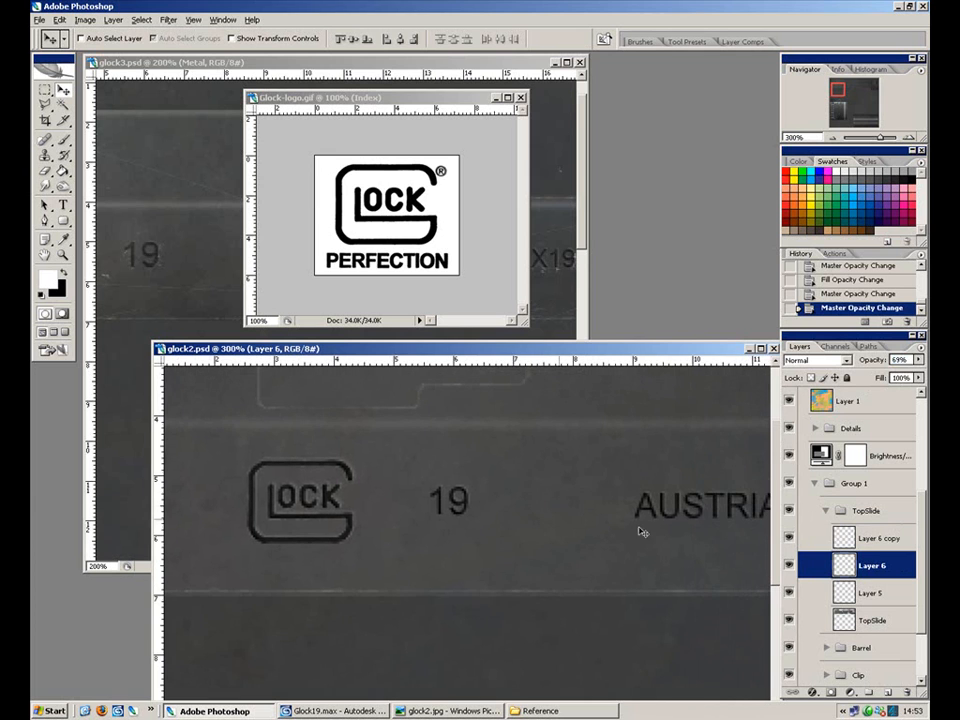
pyautogui.click(919, 378)
pyautogui.moveTo(912, 391); pyautogui.dragTo(904, 396)
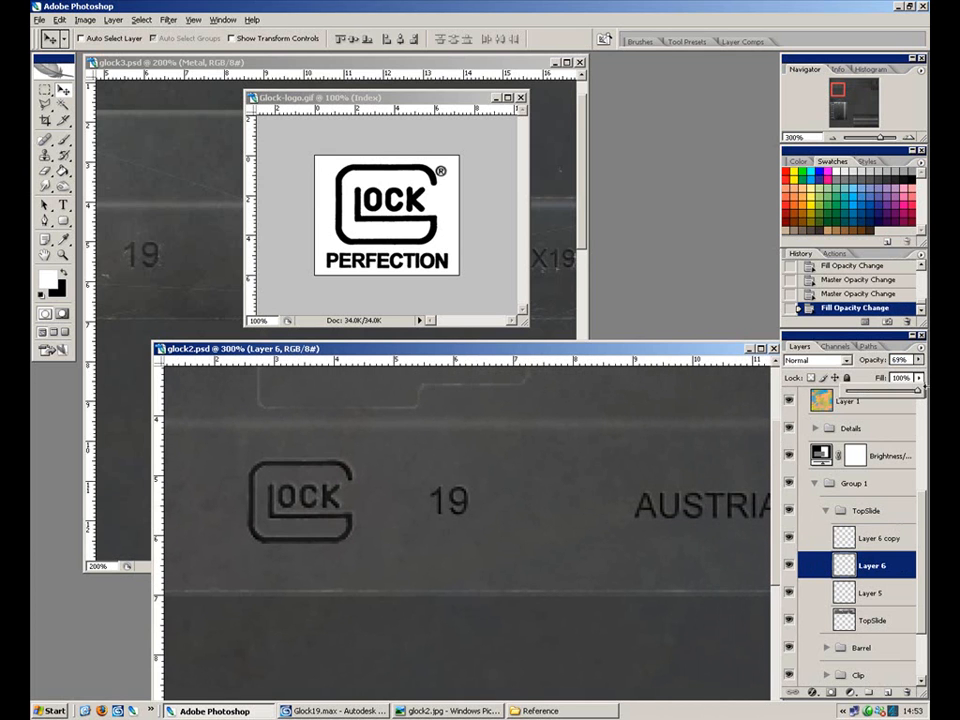
pyautogui.click(919, 360)
pyautogui.moveTo(901, 376); pyautogui.dragTo(898, 376)
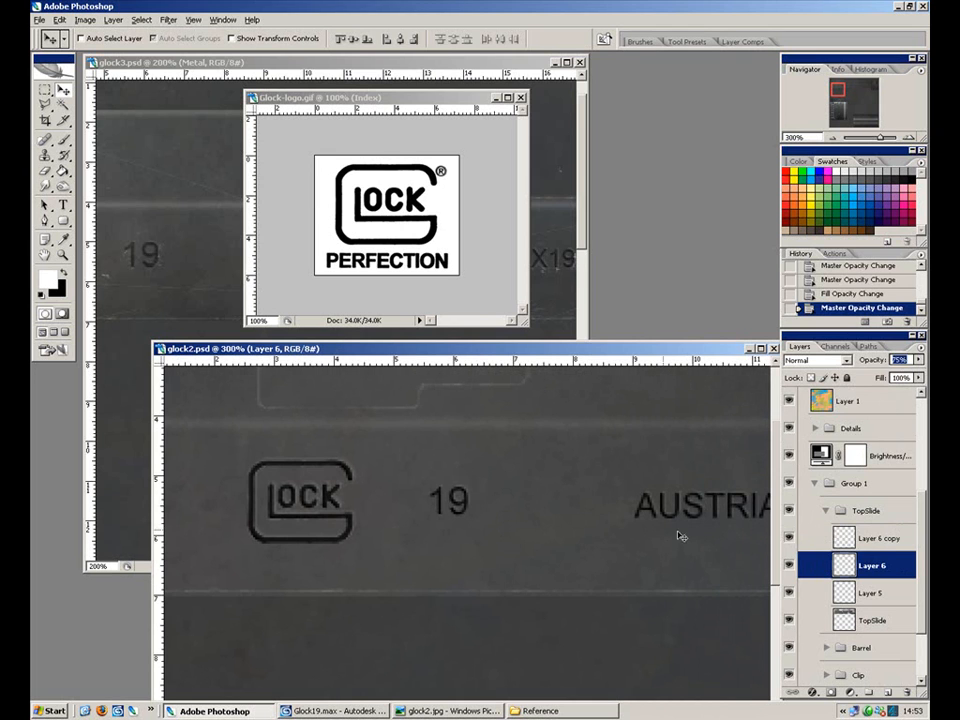
# Raise the opacity of the white highlight layer, Layer 6 copy, to 20% and check the markings along the slide.
pyautogui.click(878, 538)
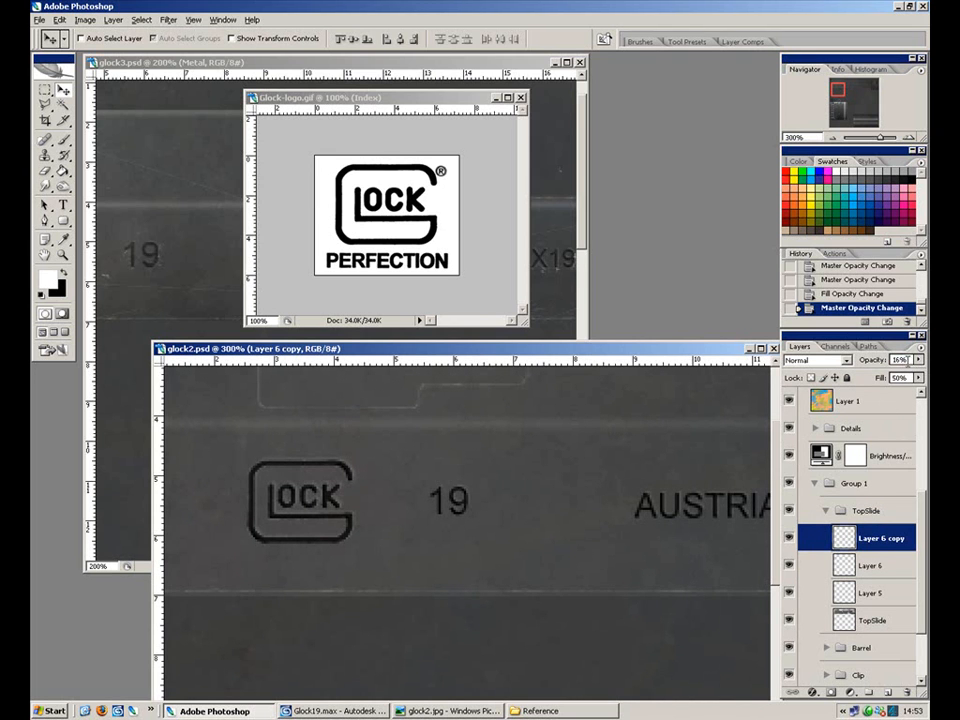
pyautogui.click(918, 360)
pyautogui.moveTo(858, 375); pyautogui.dragTo(860, 376)
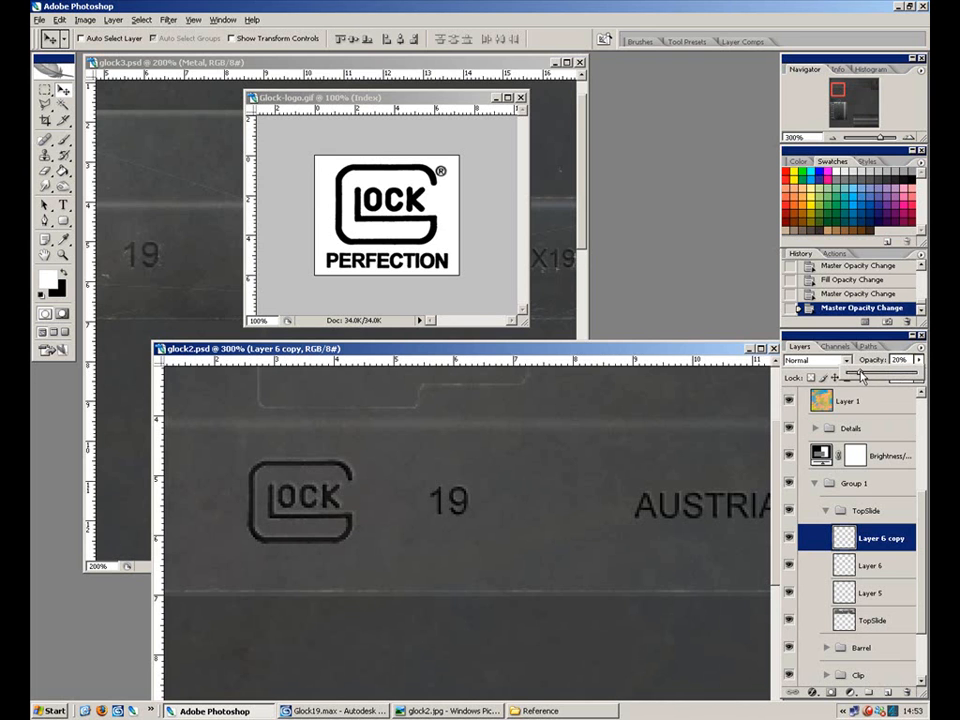
pyautogui.moveTo(631, 509); pyautogui.dragTo(418, 482)
pyautogui.hotkey('ctrl', '-')
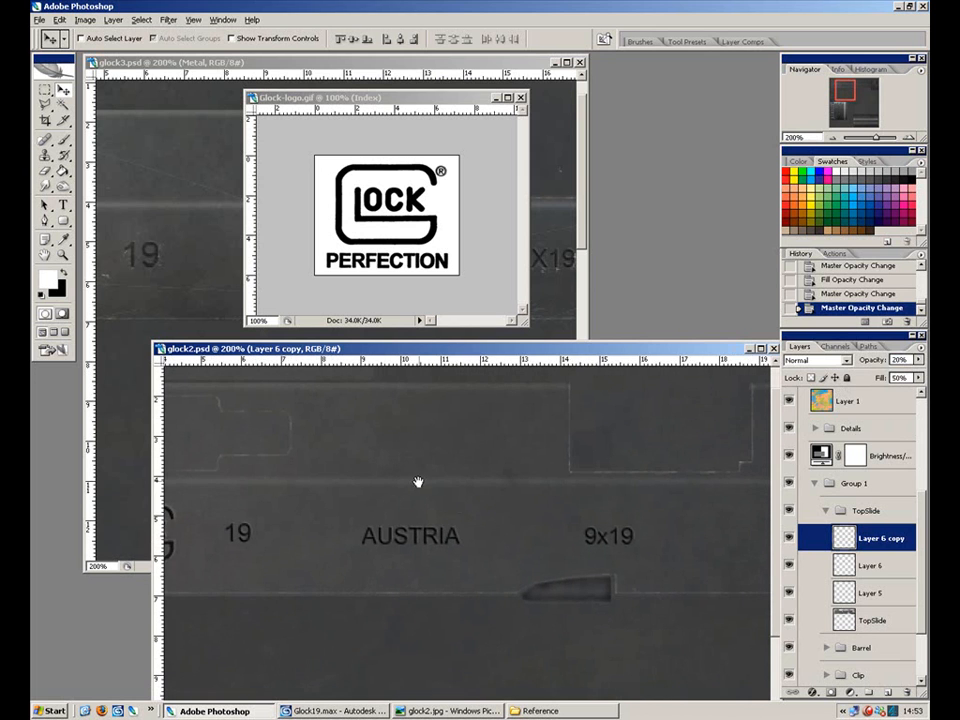
# Select Layer 6 and inspect the engraved markings along the top slide, up close and then as a whole.
pyautogui.moveTo(499, 503); pyautogui.dragTo(433, 506)
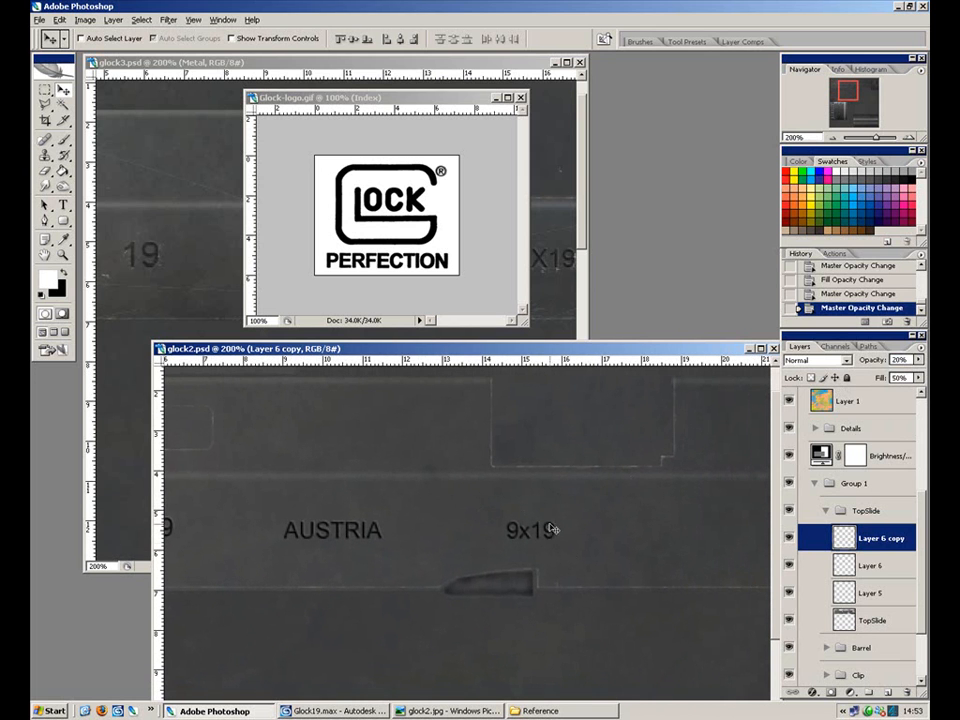
pyautogui.click(864, 565)
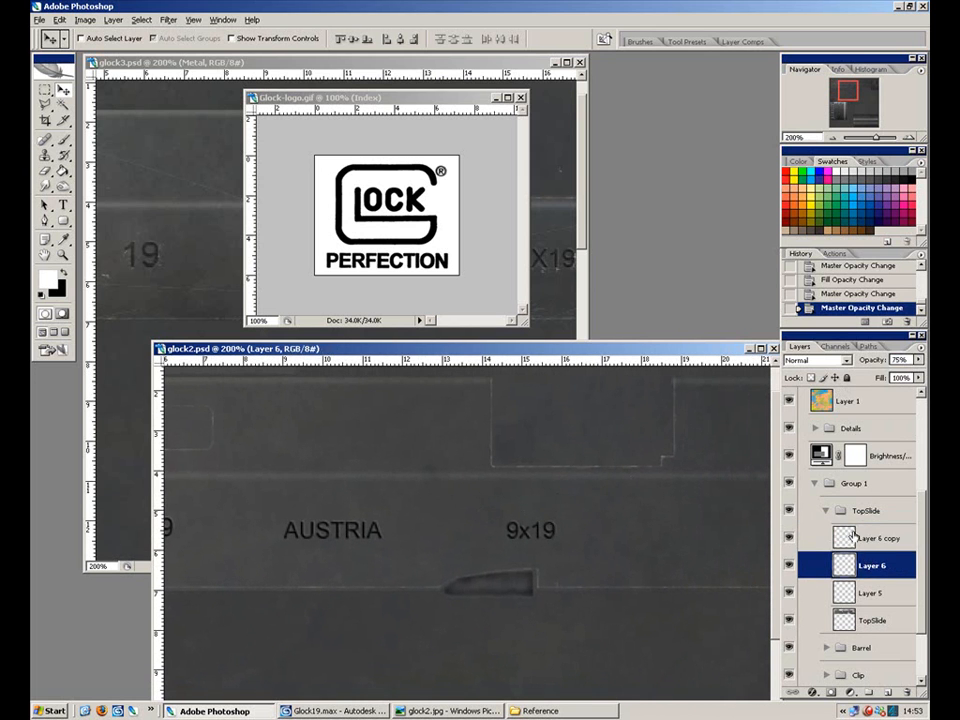
pyautogui.moveTo(661, 568)
pyautogui.mouseDown()
pyautogui.moveTo(605, 566)
pyautogui.moveTo(508, 590)
pyautogui.mouseUp()
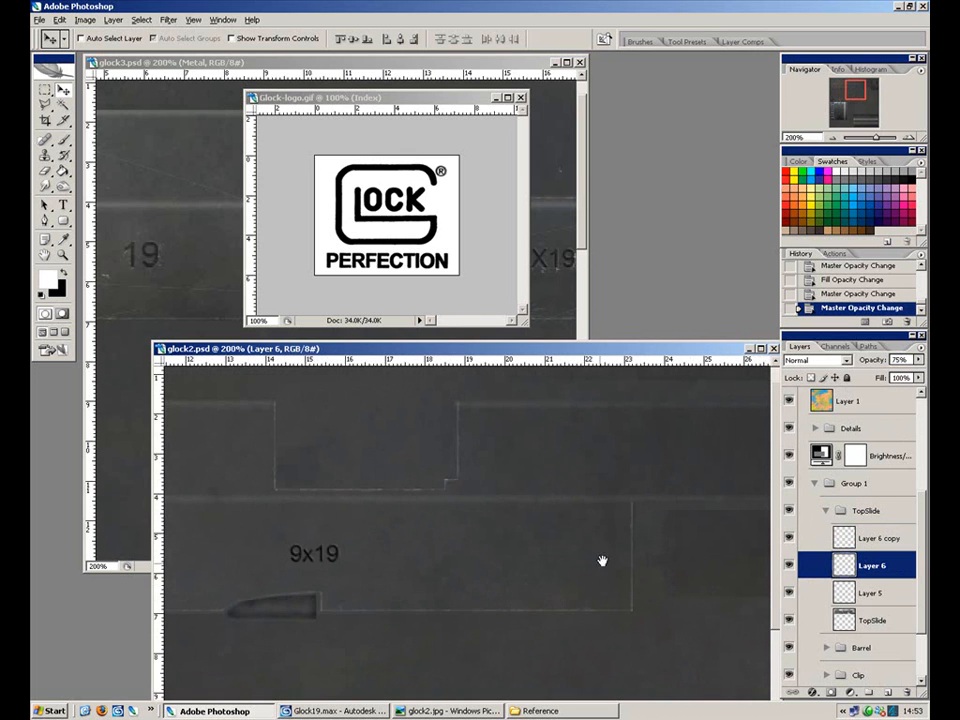
pyautogui.moveTo(559, 565); pyautogui.dragTo(474, 630)
pyautogui.moveTo(603, 576); pyautogui.dragTo(460, 583)
pyautogui.moveTo(557, 510)
pyautogui.mouseDown()
pyautogui.moveTo(513, 522)
pyautogui.moveTo(665, 533)
pyautogui.mouseUp()
pyautogui.hotkey('ctrl', '-')
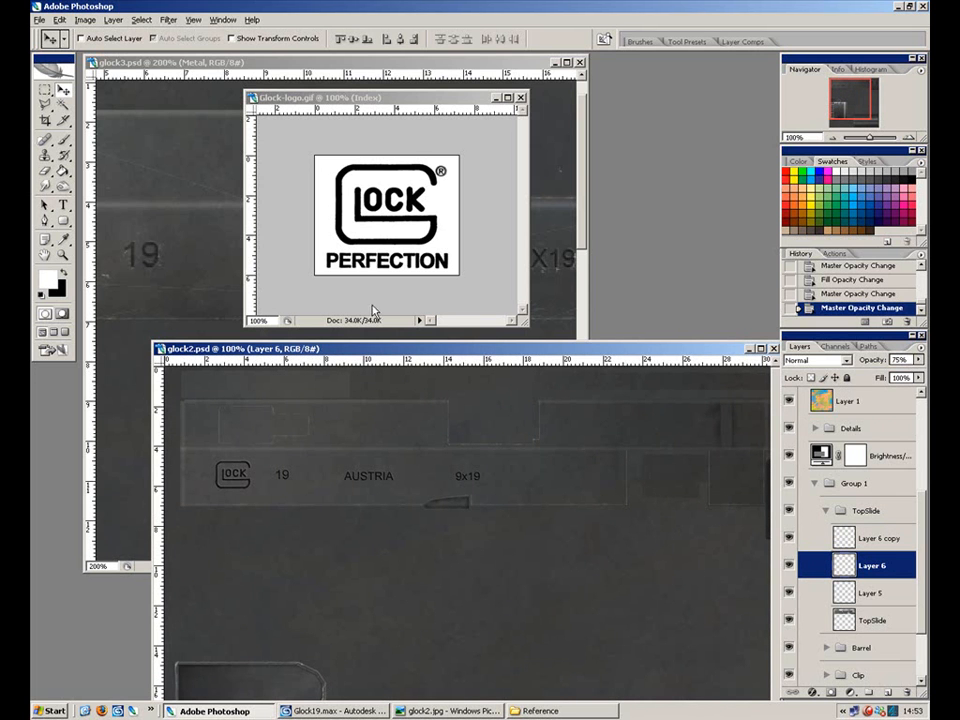
# Close the Glock-logo.gif image and minimize the glock3.psd reference document.
pyautogui.click(520, 98)
pyautogui.click(370, 62)
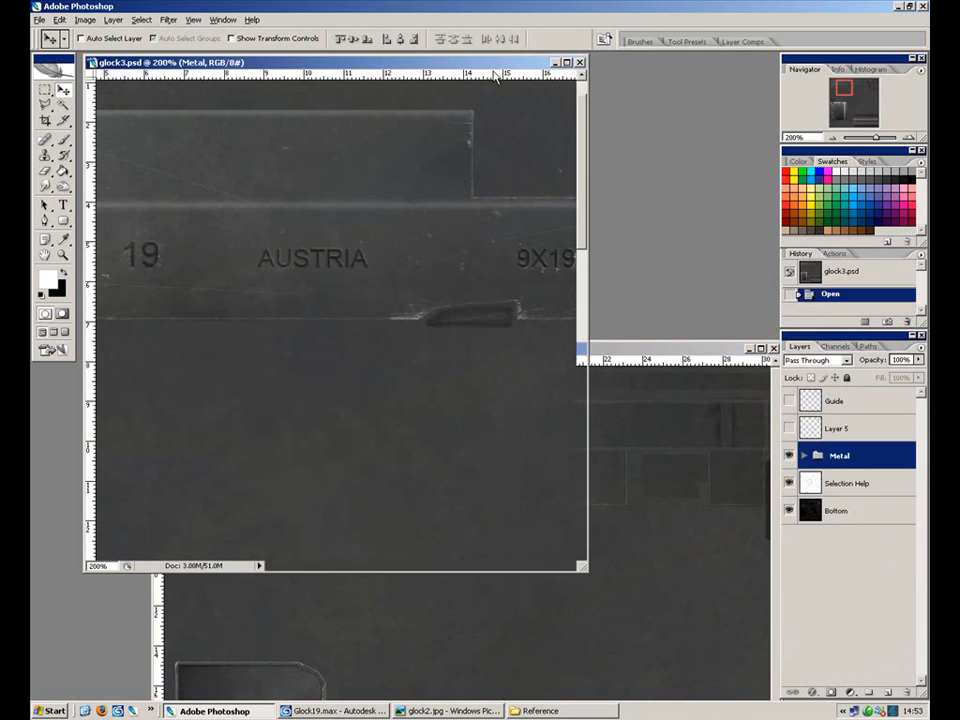
pyautogui.moveTo(362, 567); pyautogui.dragTo(331, 553)
pyautogui.click(555, 62)
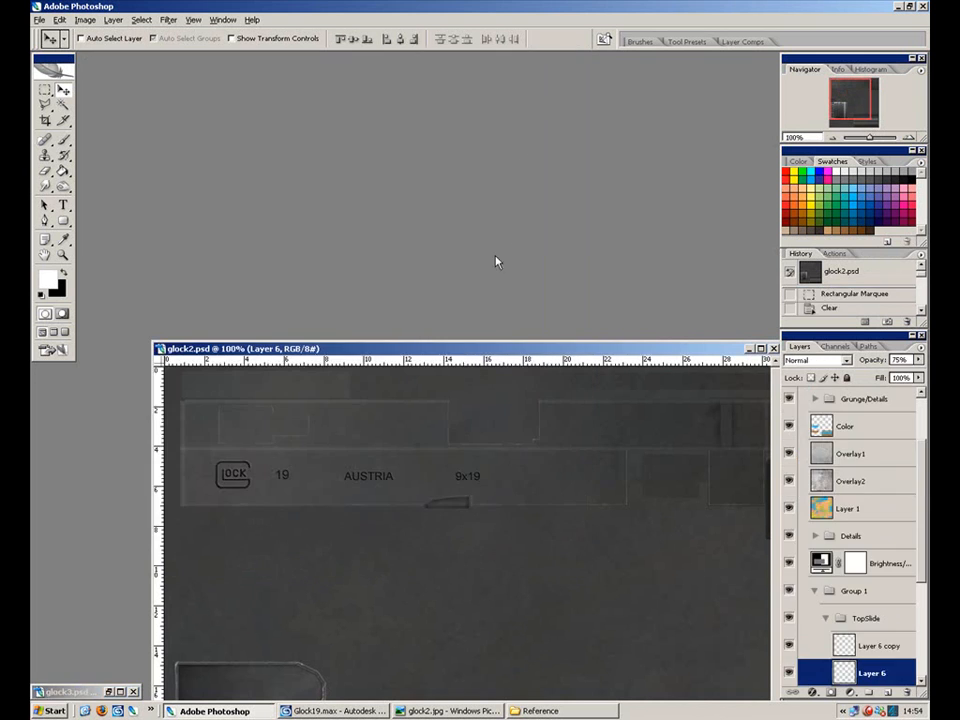
# Expand the Details group, hide its Clip2 and Clip1 layers, and view the whole glock2.psd texture without them.
pyautogui.click(815, 537)
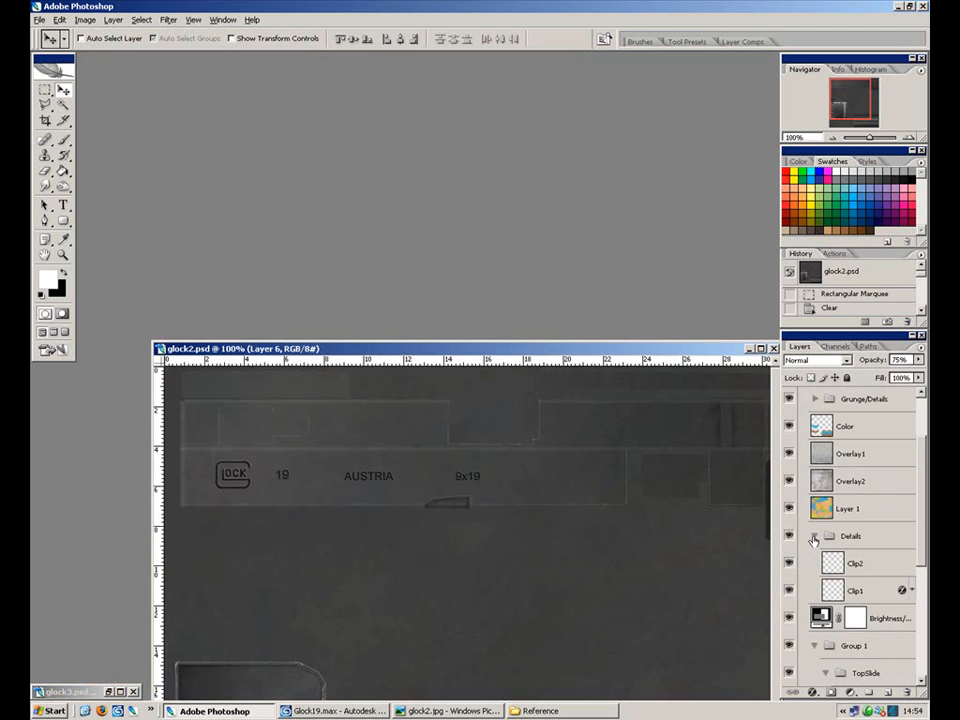
pyautogui.click(815, 537)
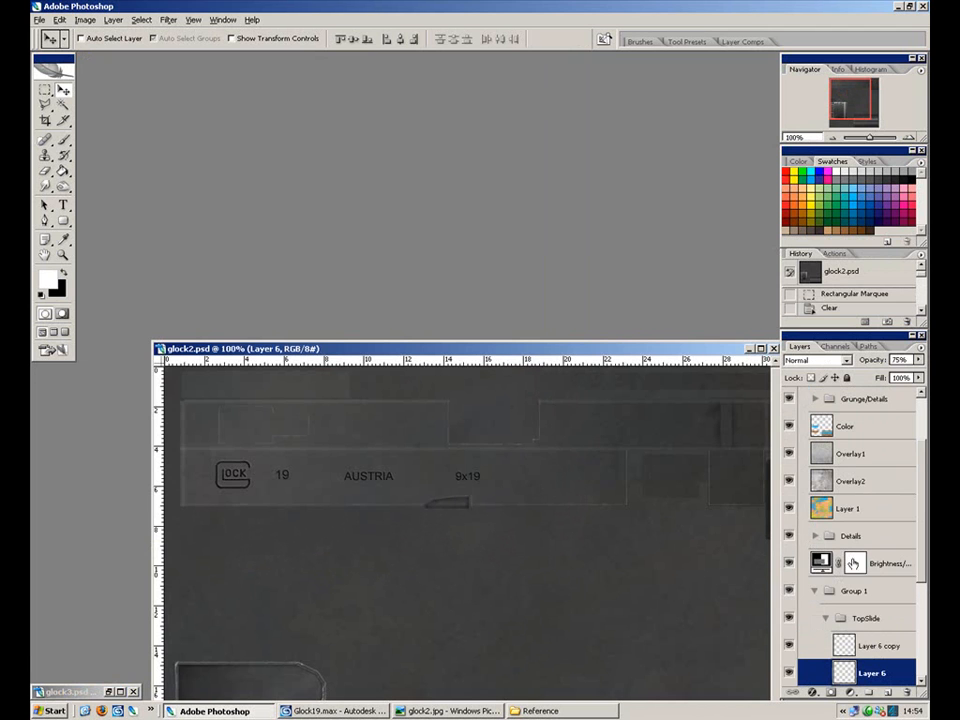
pyautogui.click(815, 537)
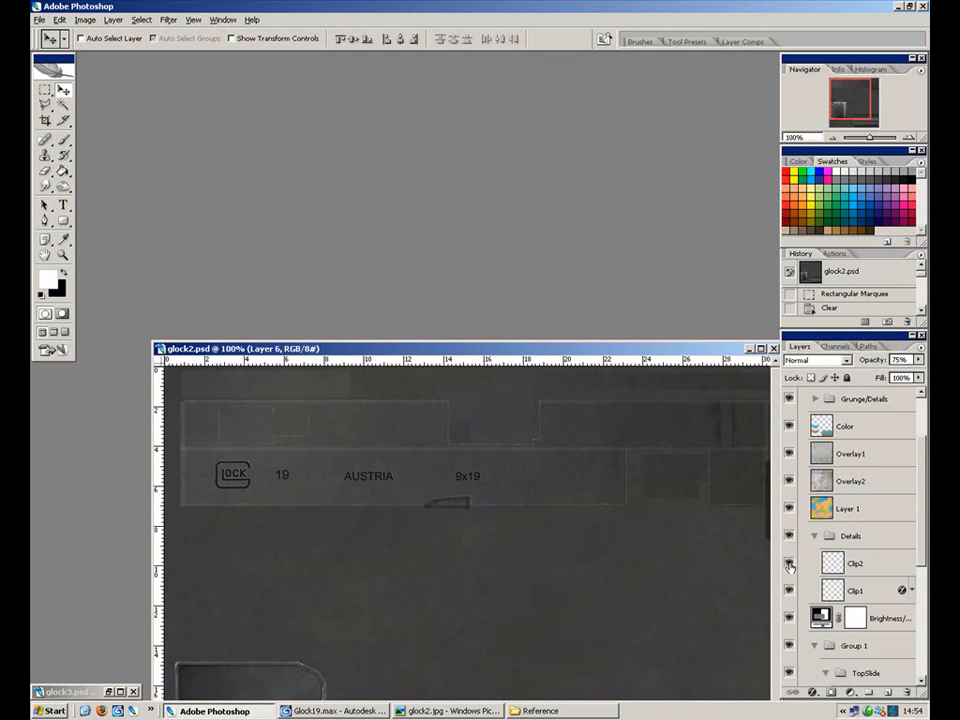
pyautogui.scroll(-3, 468, 580)
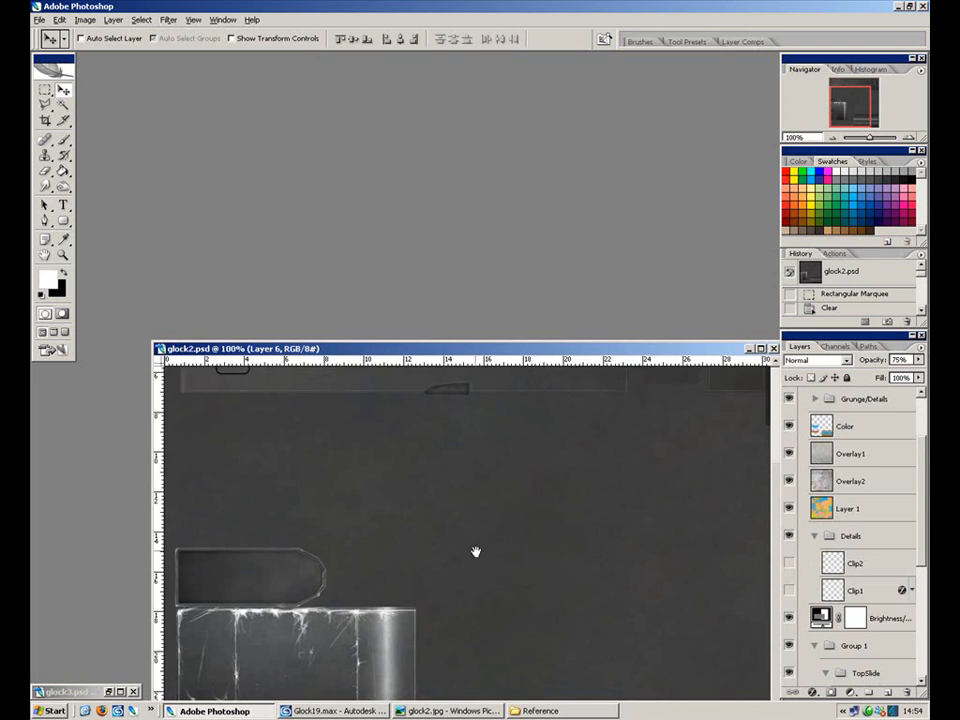
pyautogui.hotkey('ctrl', '-')
pyautogui.hotkey('ctrl', '-')
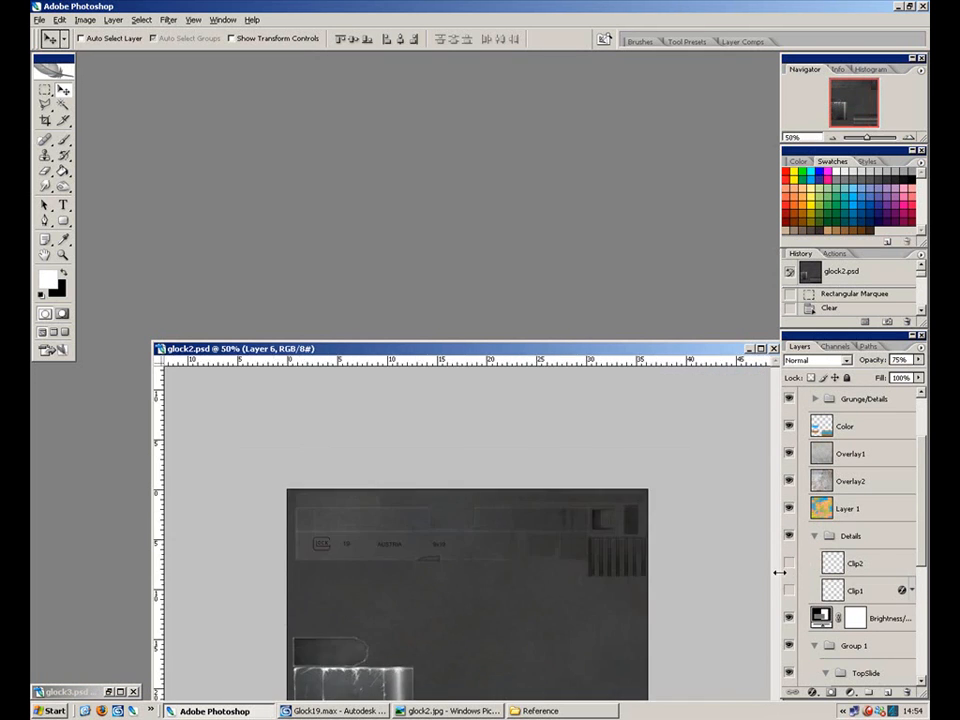
# Move the glock2.psd document window up into full view and show the Clip1 layer.
pyautogui.moveTo(617, 362); pyautogui.dragTo(602, 121)
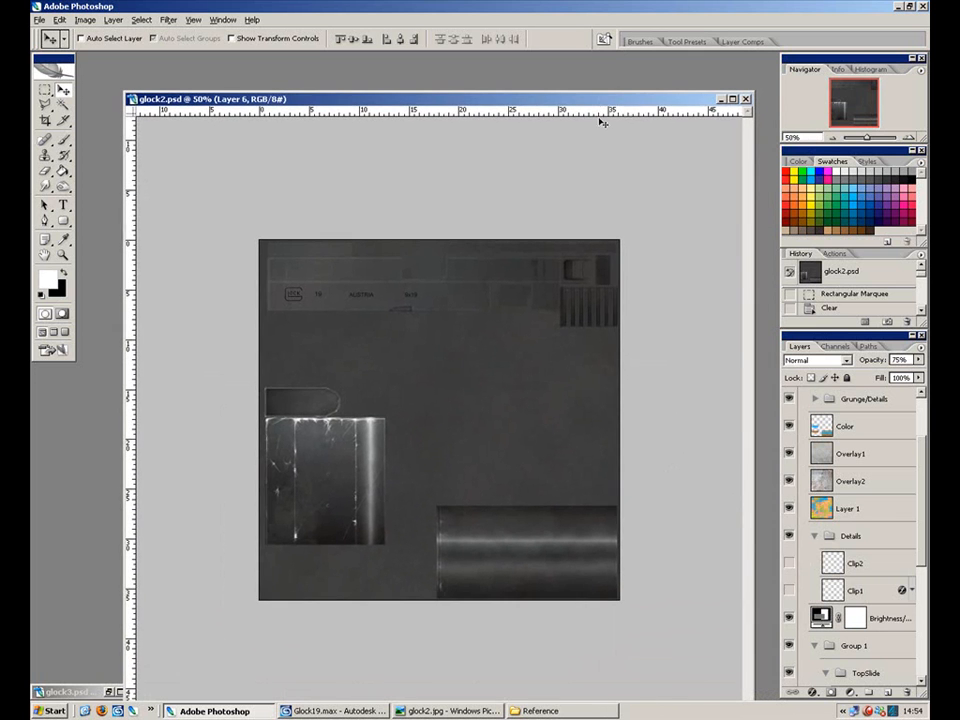
pyautogui.click(789, 589)
pyautogui.moveTo(920, 497); pyautogui.dragTo(927, 455)
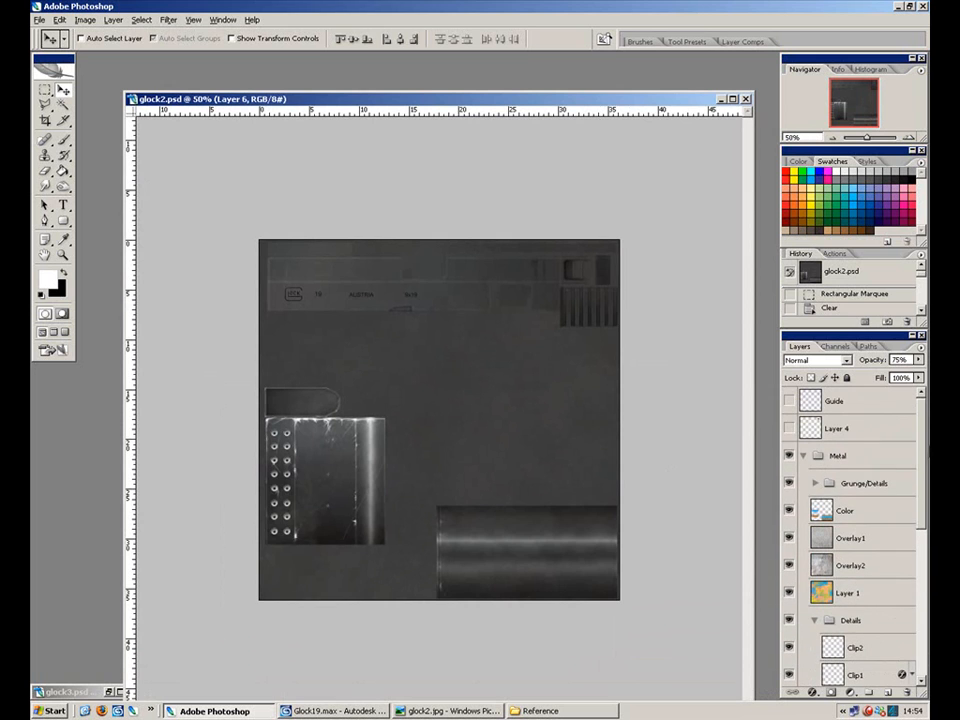
# Expand the Grunge/Details group and look through its layers, from Speckle up to Damage copy.
pyautogui.click(815, 484)
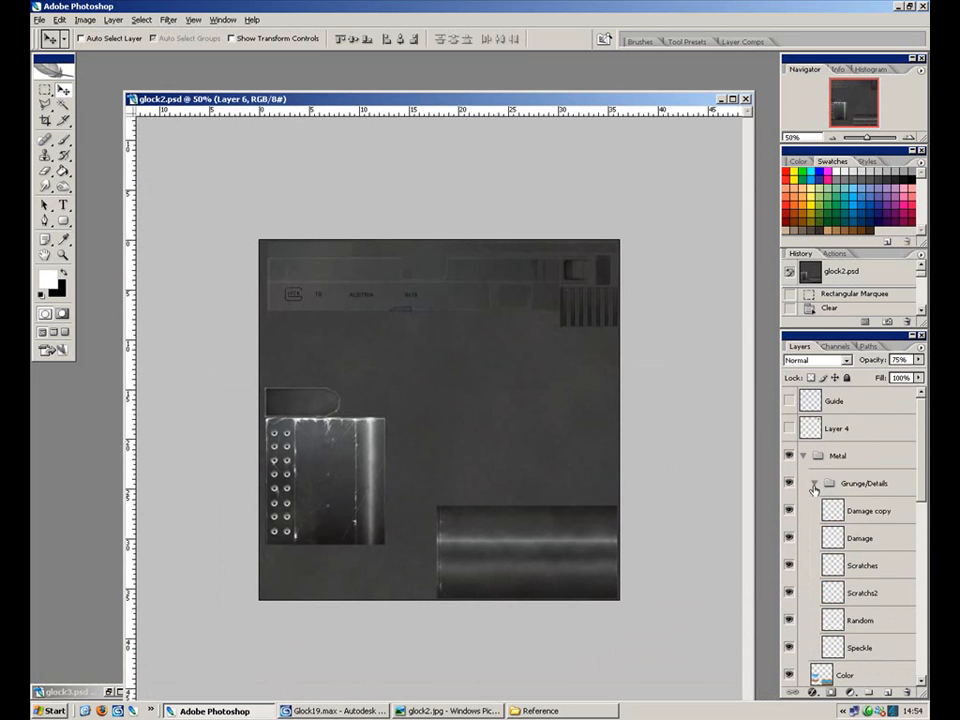
pyautogui.click(866, 650)
pyautogui.click(864, 621)
pyautogui.click(864, 593)
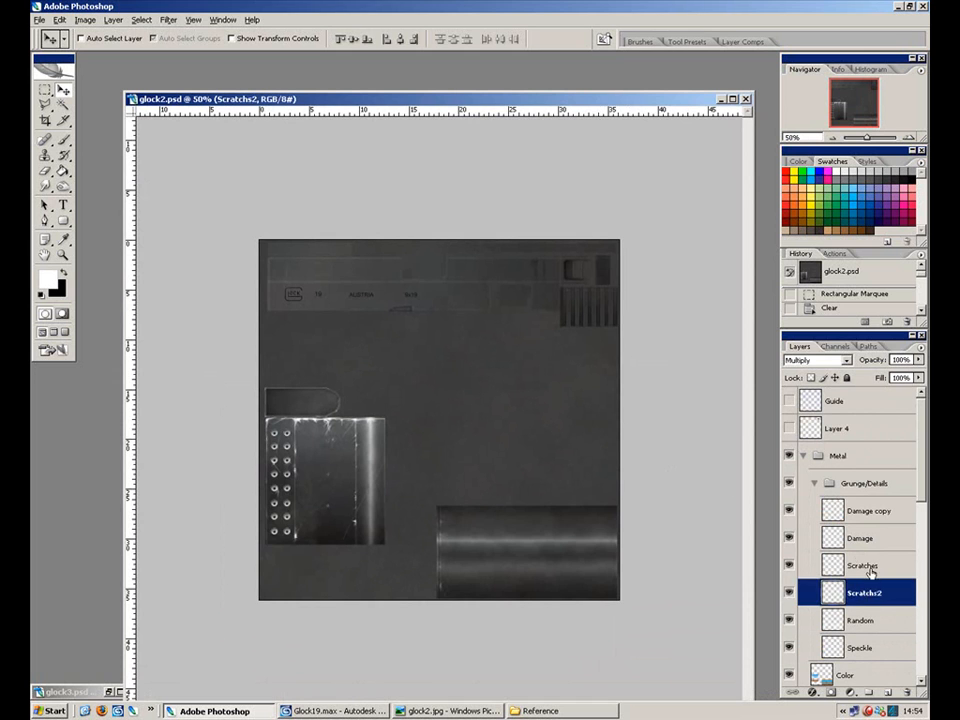
pyautogui.click(866, 566)
pyautogui.click(858, 541)
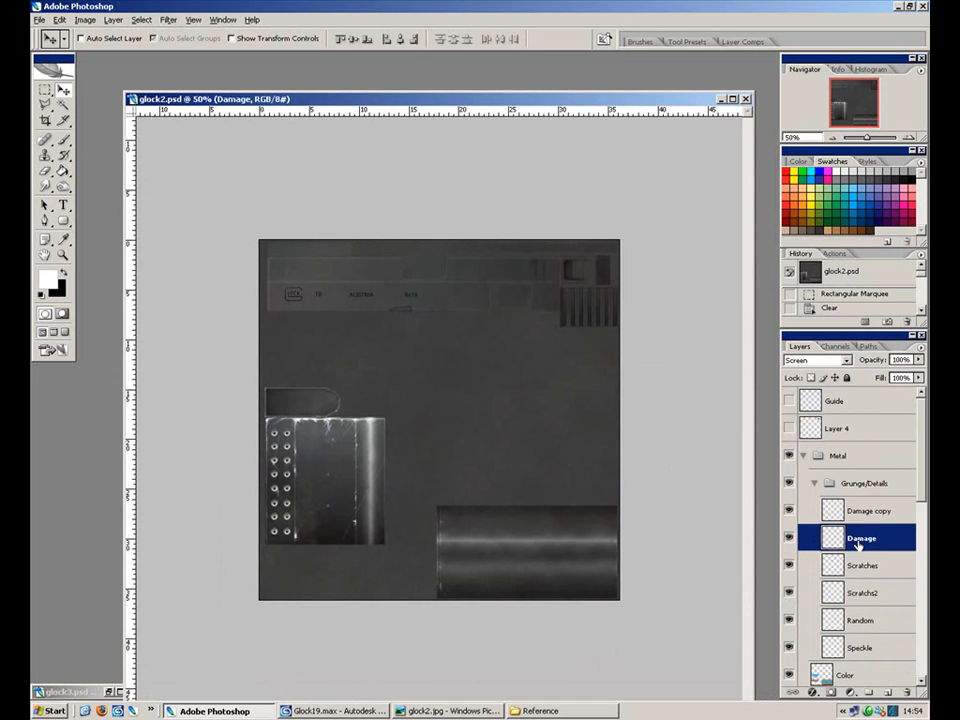
pyautogui.click(856, 521)
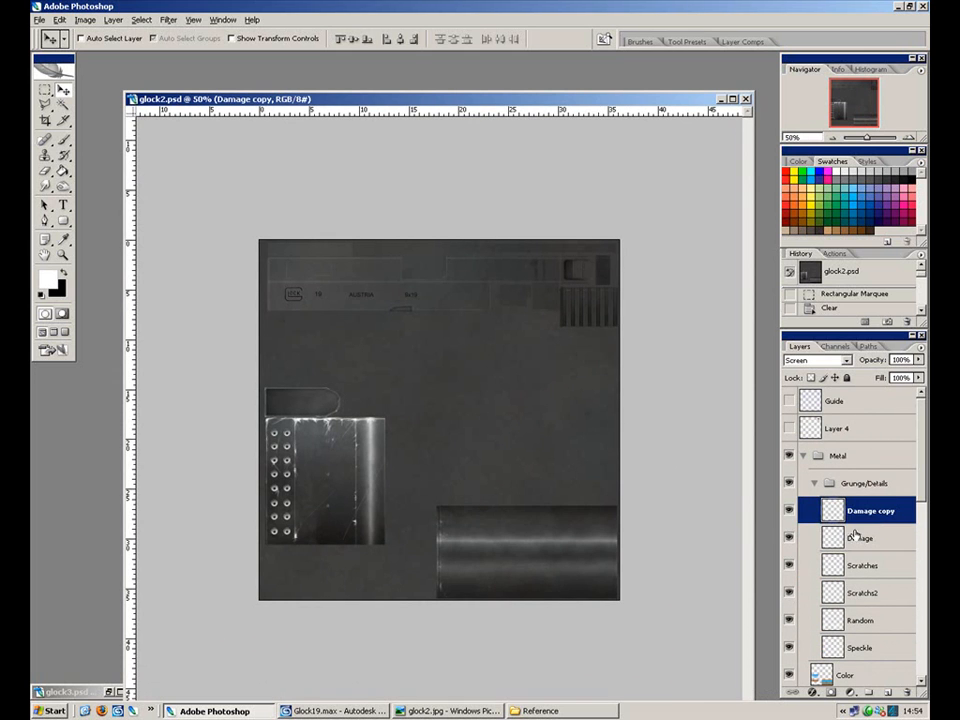
pyautogui.click(873, 650)
# Select the top slide's outline with the Magic Wand on the Selection Layer, with tolerance 32 and Contiguous enabled.
pyautogui.moveTo(921, 513); pyautogui.dragTo(915, 643)
pyautogui.click(61, 112)
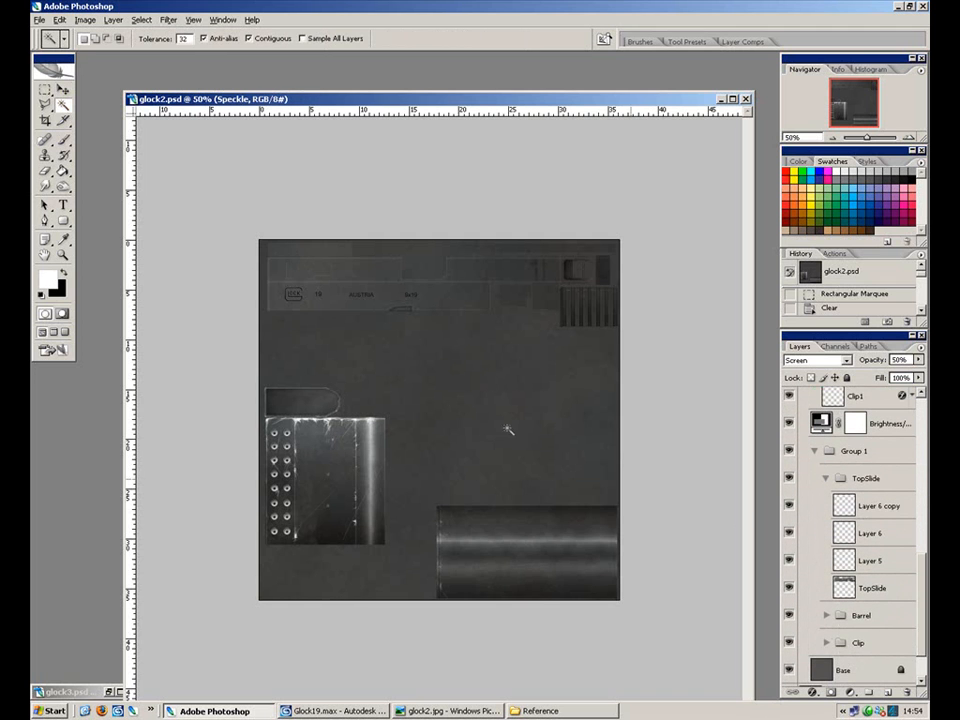
pyautogui.scroll(-2, 921, 593)
pyautogui.click(861, 645)
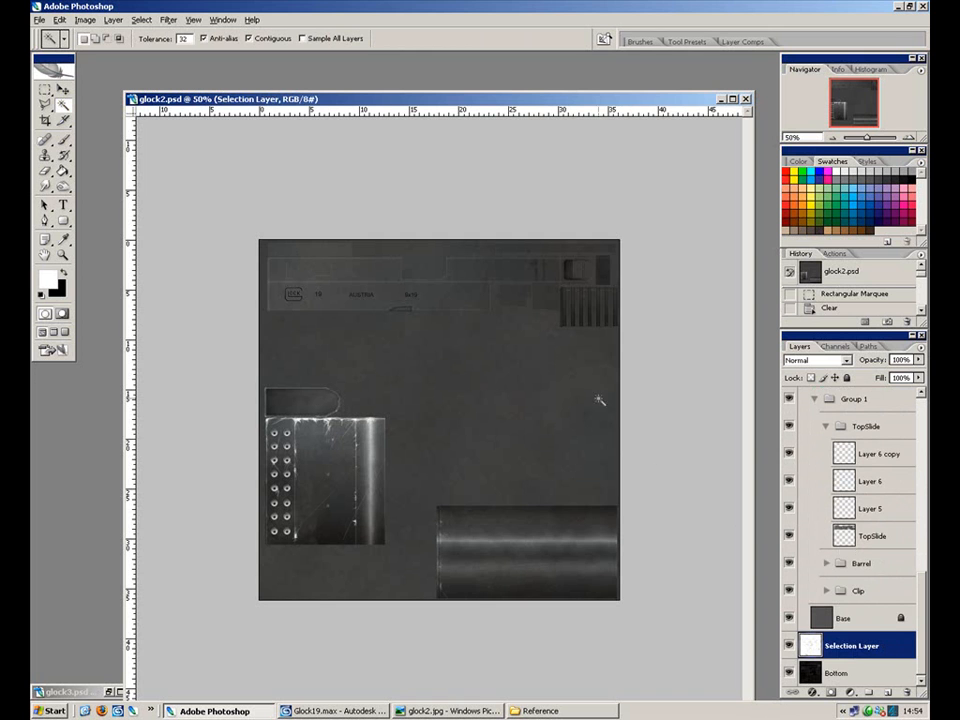
pyautogui.click(497, 277)
# Subtract the rectangular notch in the slide's lower edge, between the 9x19 text and the serrations, from the selection with the Rectangular Marquee.
pyautogui.hotkey('ctrl', '+')
pyautogui.hotkey('ctrl', '+')
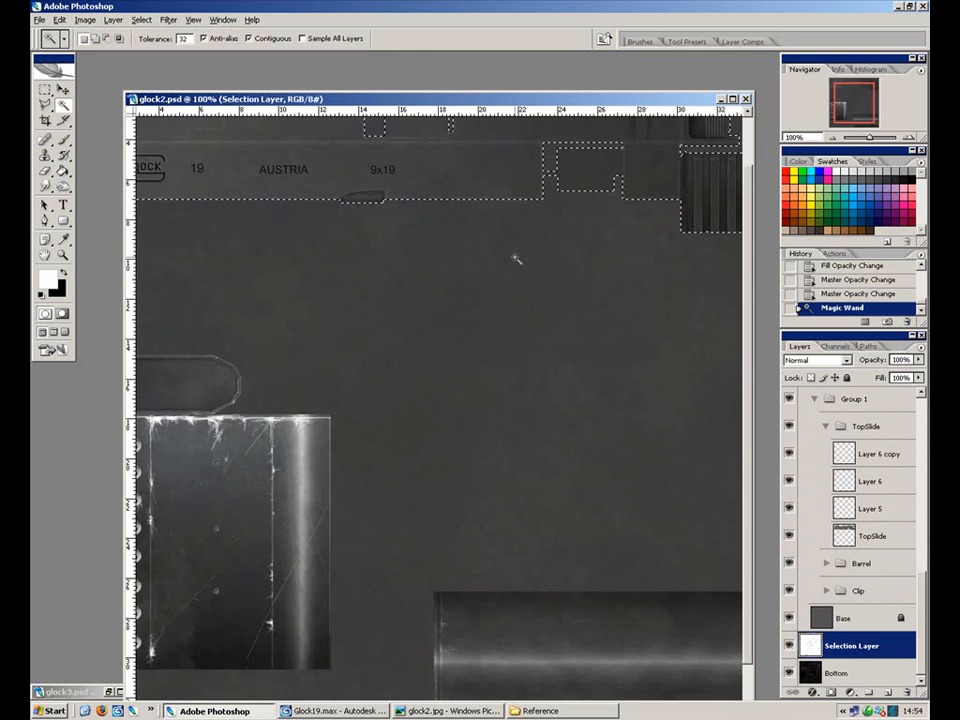
pyautogui.moveTo(451, 462); pyautogui.dragTo(434, 519)
pyautogui.click(45, 90)
pyautogui.hotkey('ctrl', '+')
pyautogui.hotkey('ctrl', '+')
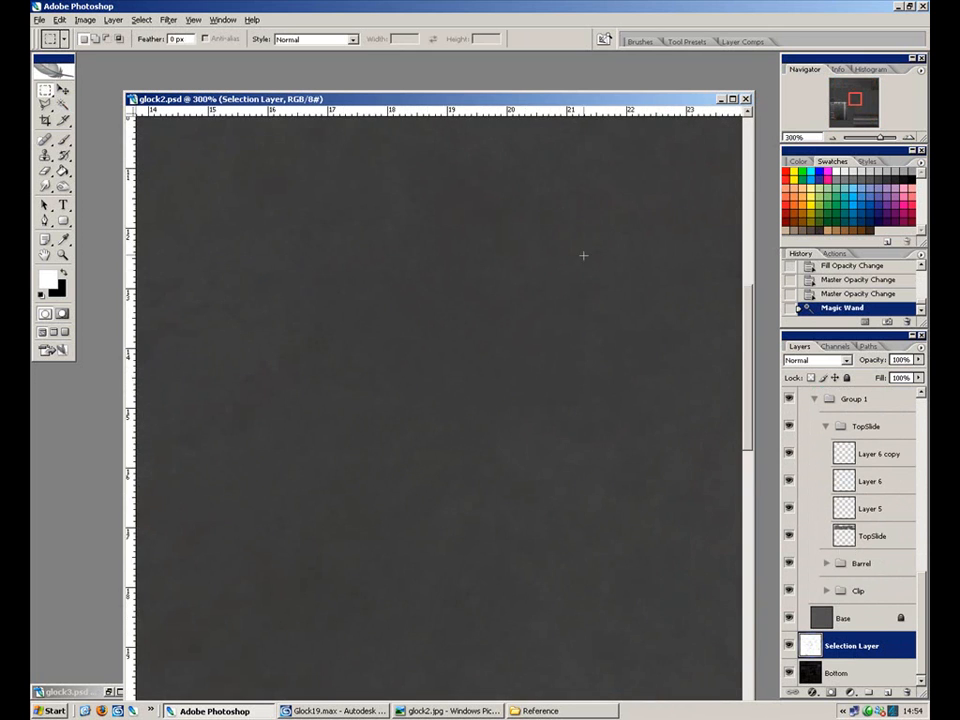
pyautogui.moveTo(512, 435); pyautogui.dragTo(409, 649)
pyautogui.moveTo(570, 122); pyautogui.dragTo(349, 458)
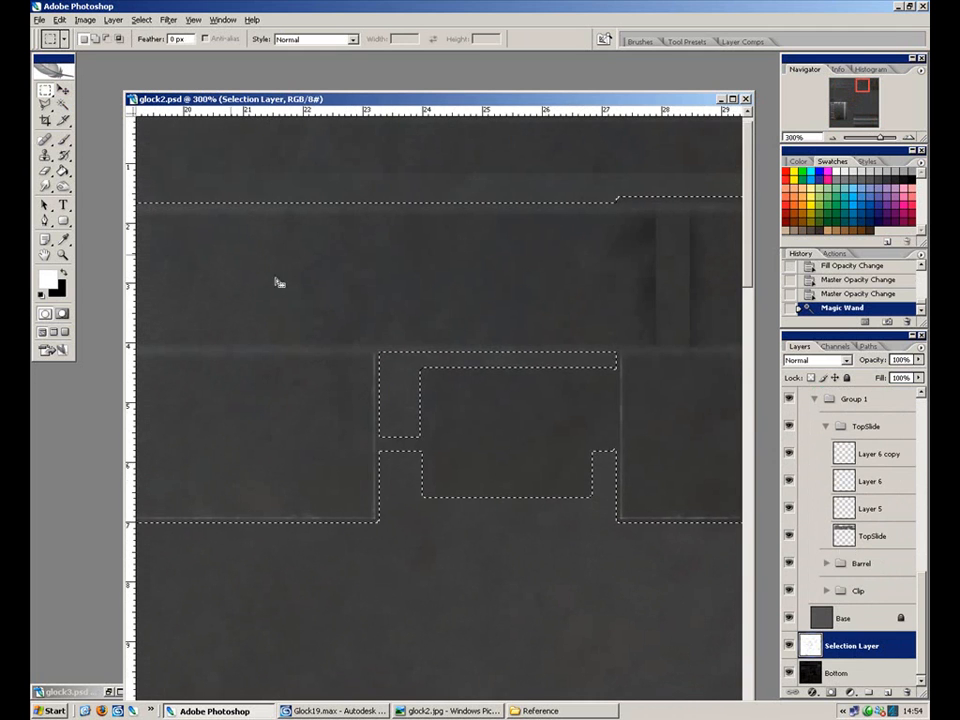
pyautogui.moveTo(617, 354); pyautogui.dragTo(380, 537)
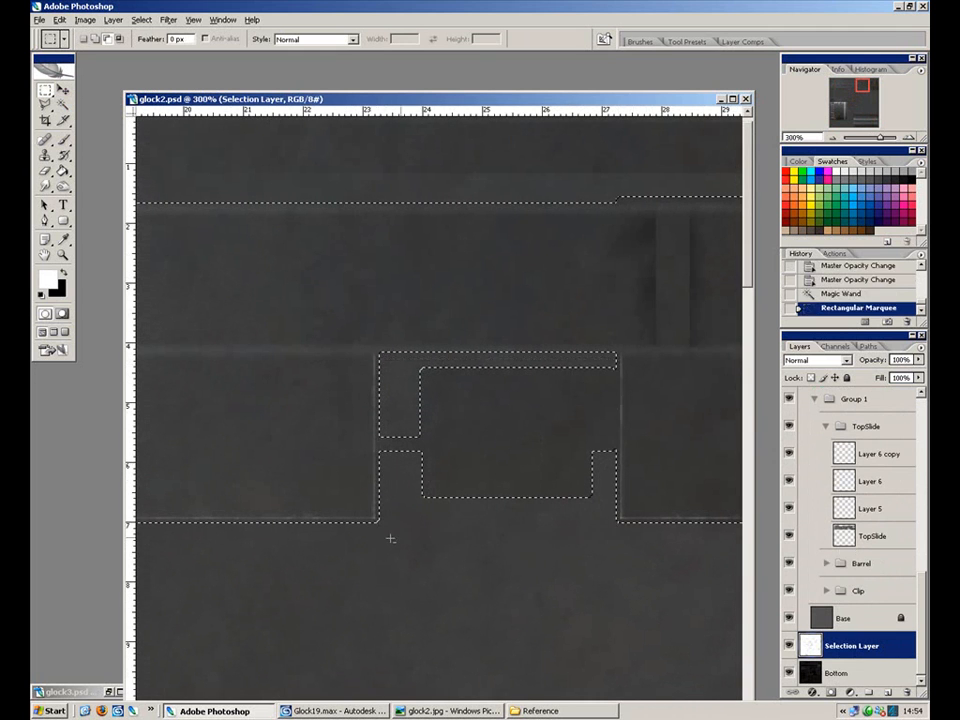
# Show the Guide layer and subtract the ejection port cutout above the 9x19 text from the selection.
pyautogui.moveTo(198, 381); pyautogui.dragTo(523, 394)
pyautogui.moveTo(386, 313); pyautogui.dragTo(596, 313)
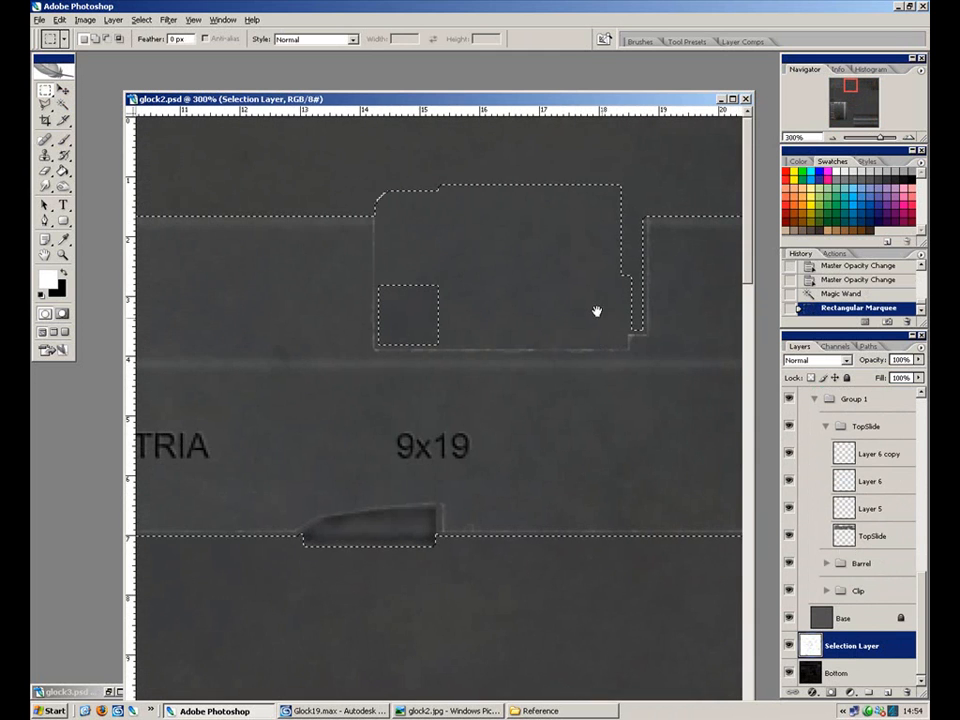
pyautogui.scroll(10, 795, 410)
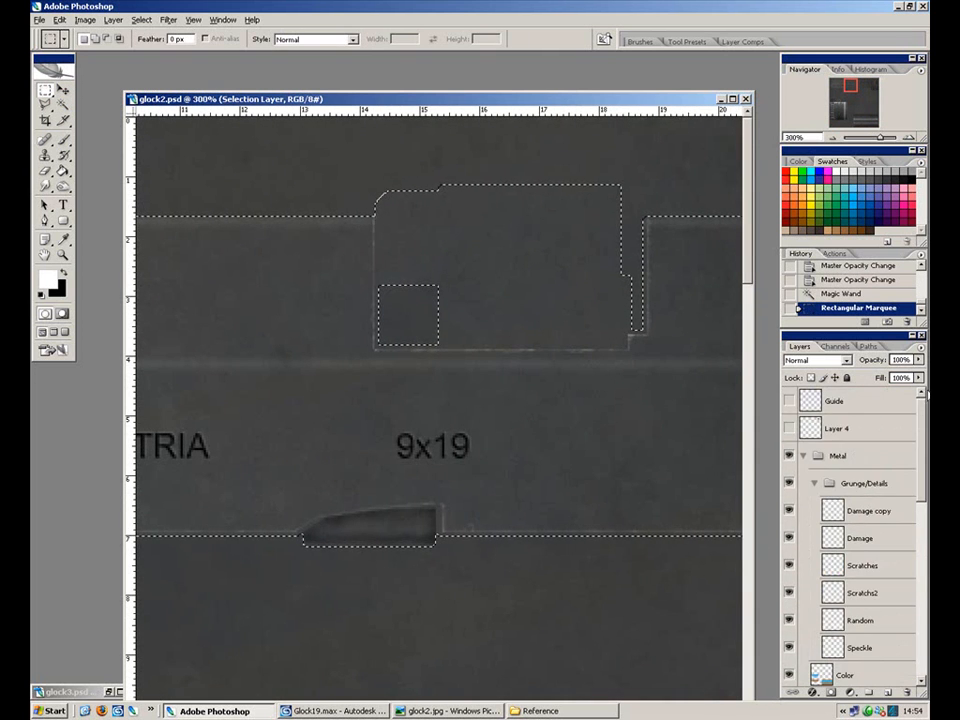
pyautogui.click(789, 400)
pyautogui.moveTo(633, 157); pyautogui.dragTo(393, 235)
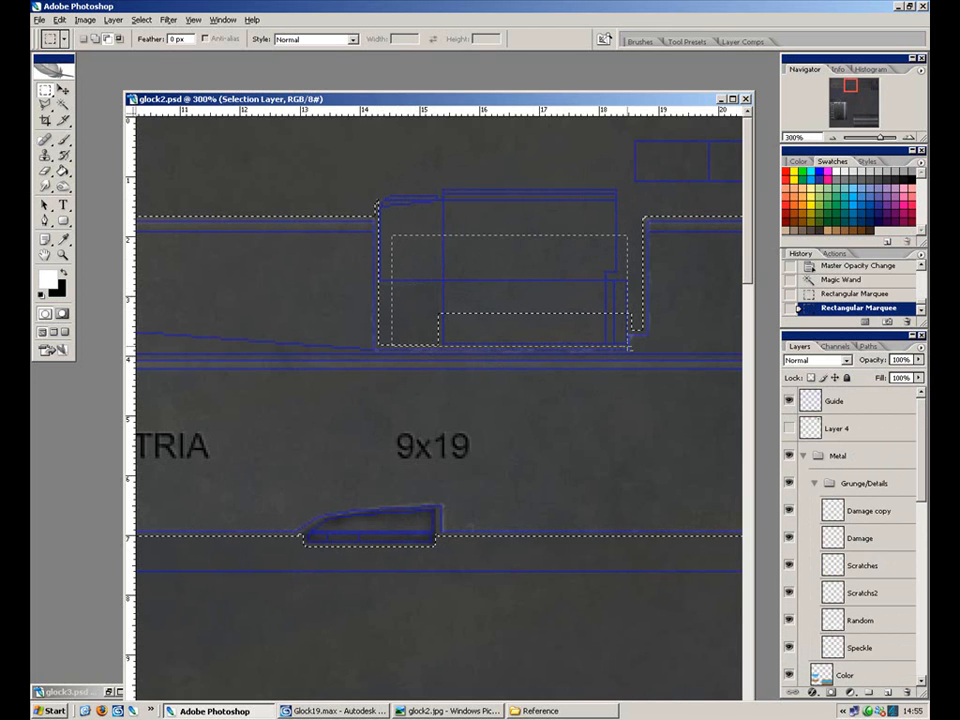
pyautogui.moveTo(629, 346); pyautogui.dragTo(630, 346)
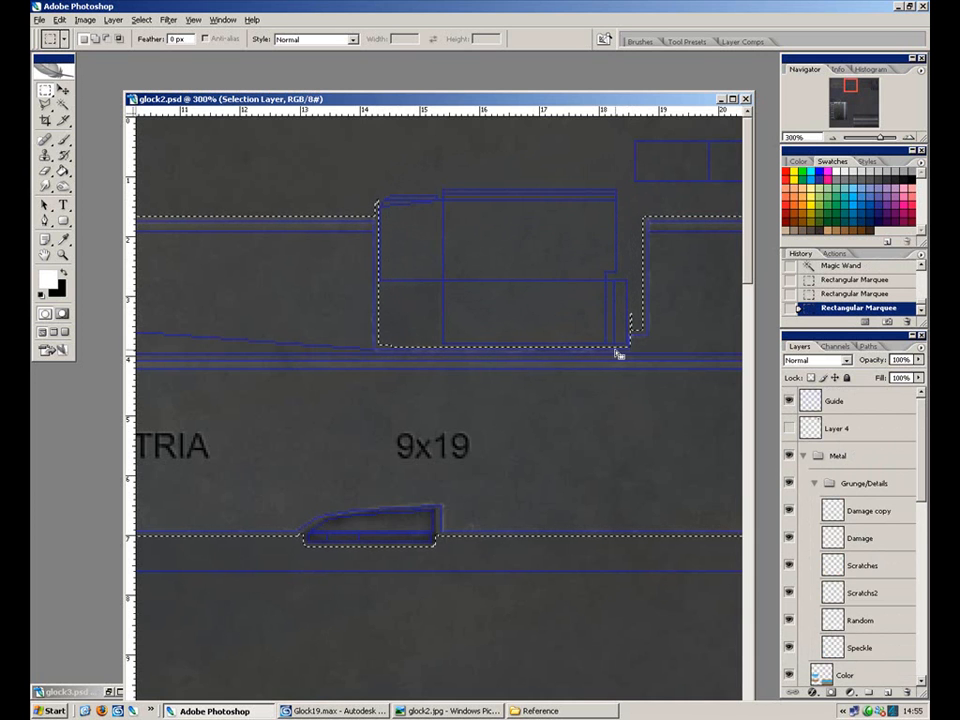
# Check the slide's selection outline against the guide lines and hide the Guide layer.
pyautogui.moveTo(326, 322); pyautogui.dragTo(692, 515)
pyautogui.moveTo(400, 425); pyautogui.dragTo(634, 491)
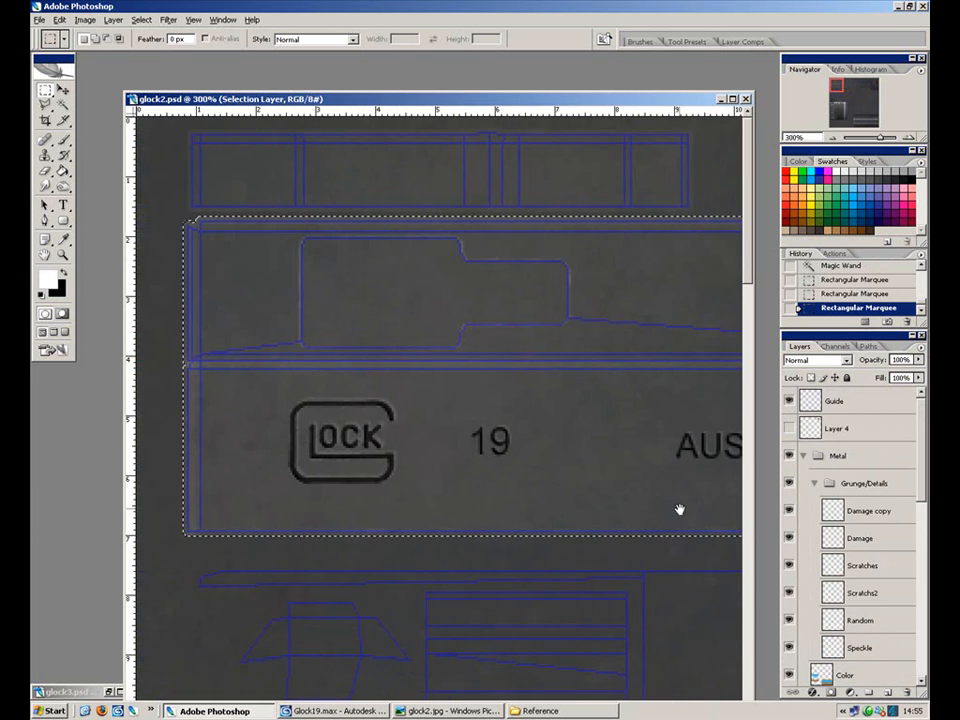
pyautogui.moveTo(570, 525); pyautogui.dragTo(309, 478)
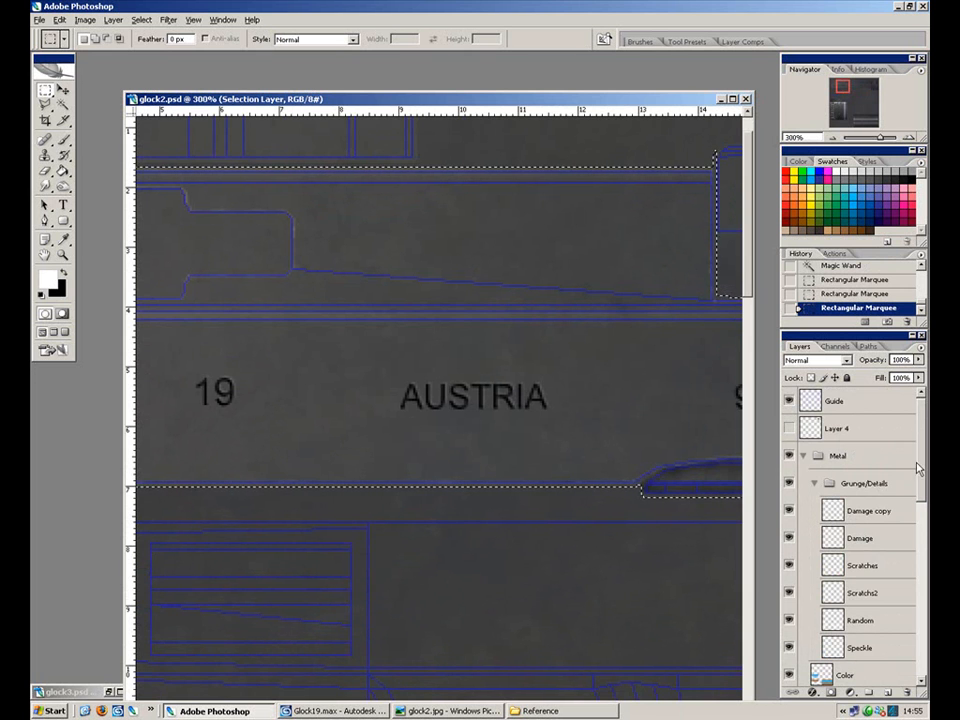
pyautogui.moveTo(603, 450); pyautogui.dragTo(313, 501)
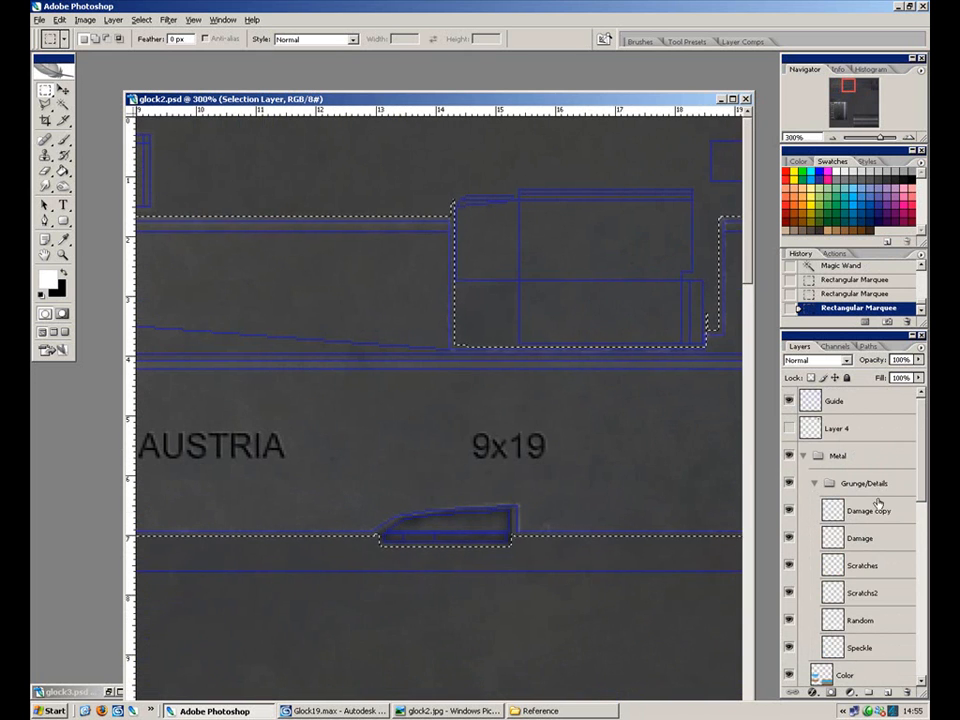
pyautogui.click(789, 401)
# Make the Speckle layer active and choose the 747 px speckle brush for painting.
pyautogui.click(862, 647)
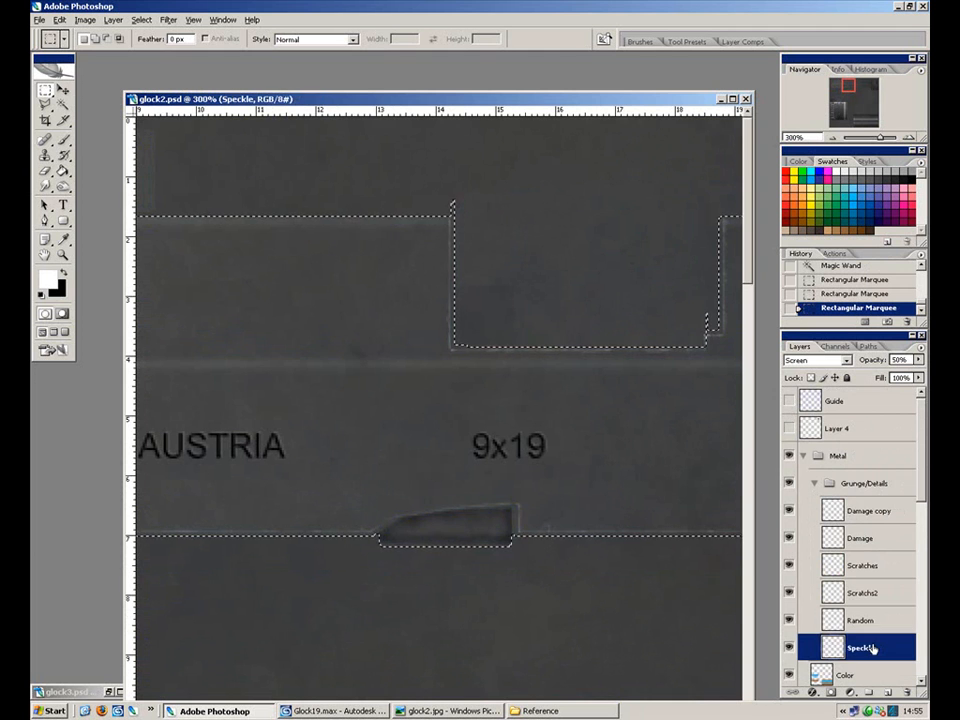
pyautogui.press('b')
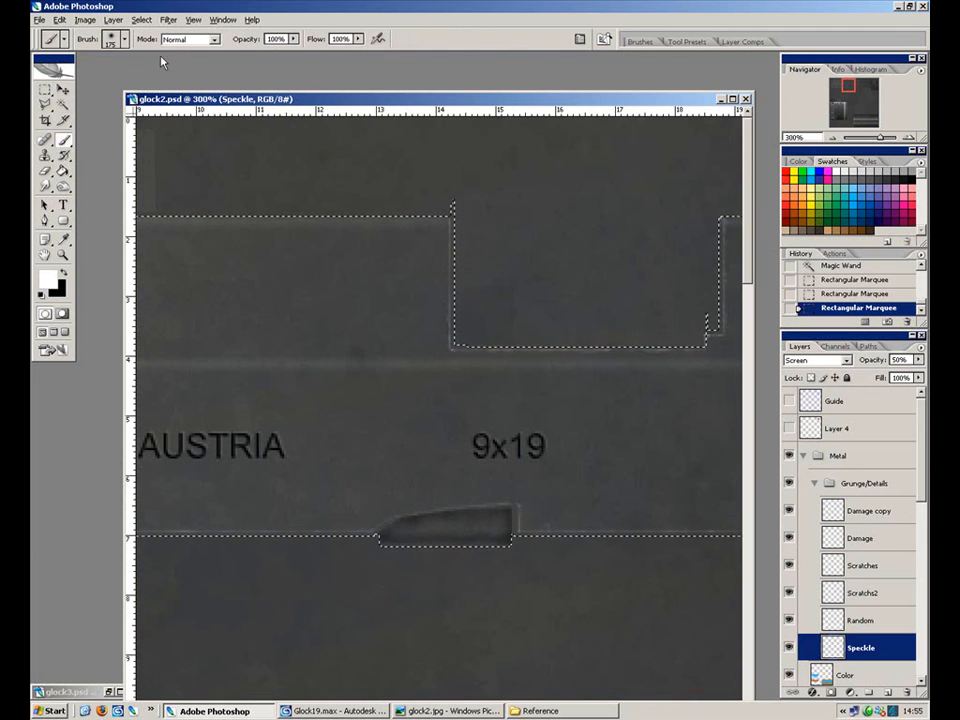
pyautogui.click(117, 39)
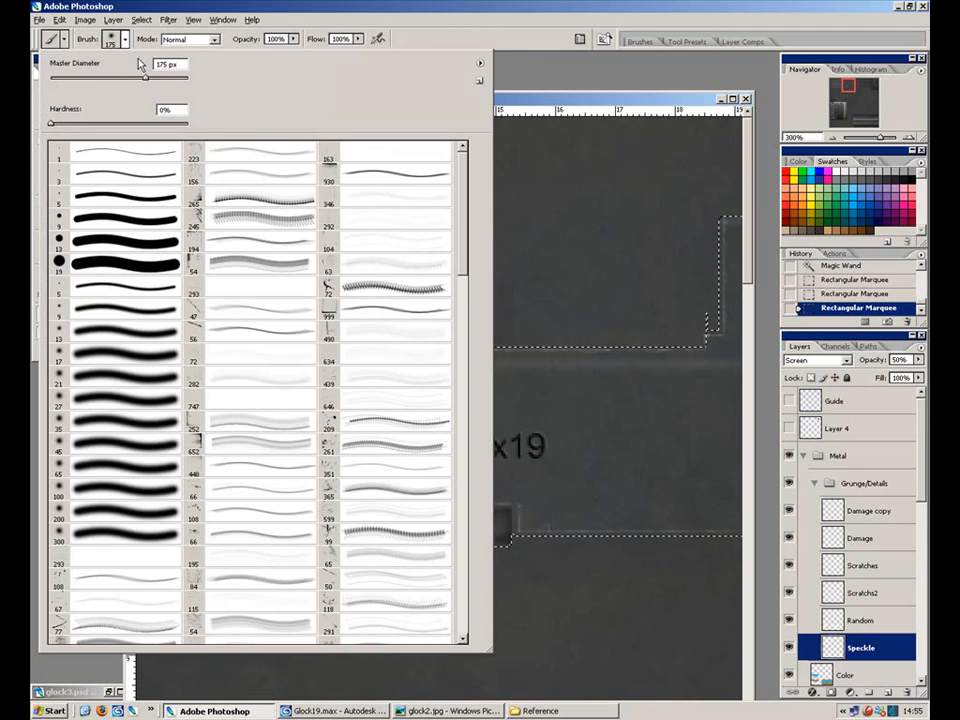
pyautogui.click(238, 402)
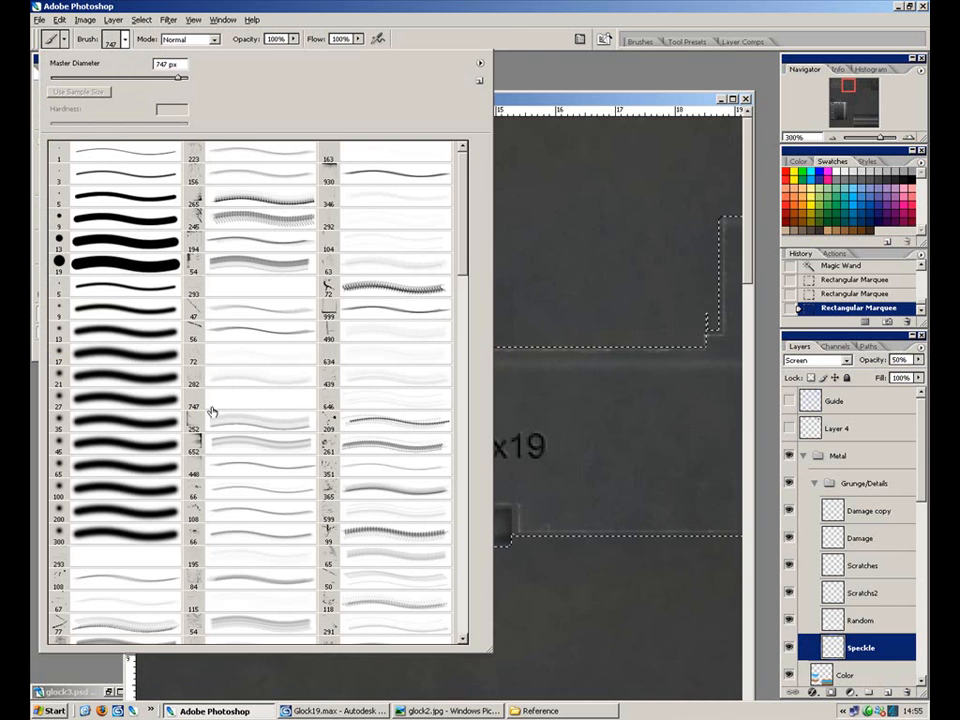
pyautogui.click(611, 5)
# Stamp white speckles inside the slide selection at several spots on the Speckle layer.
pyautogui.hotkey('ctrl', '-')
pyautogui.hotkey('ctrl', '-')
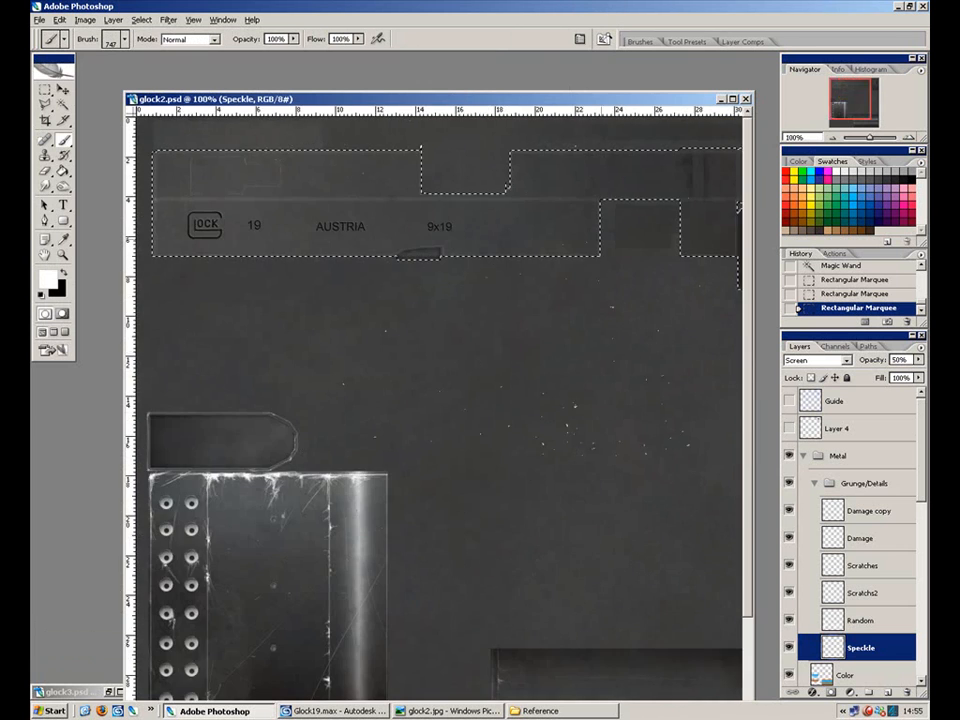
pyautogui.click(601, 240)
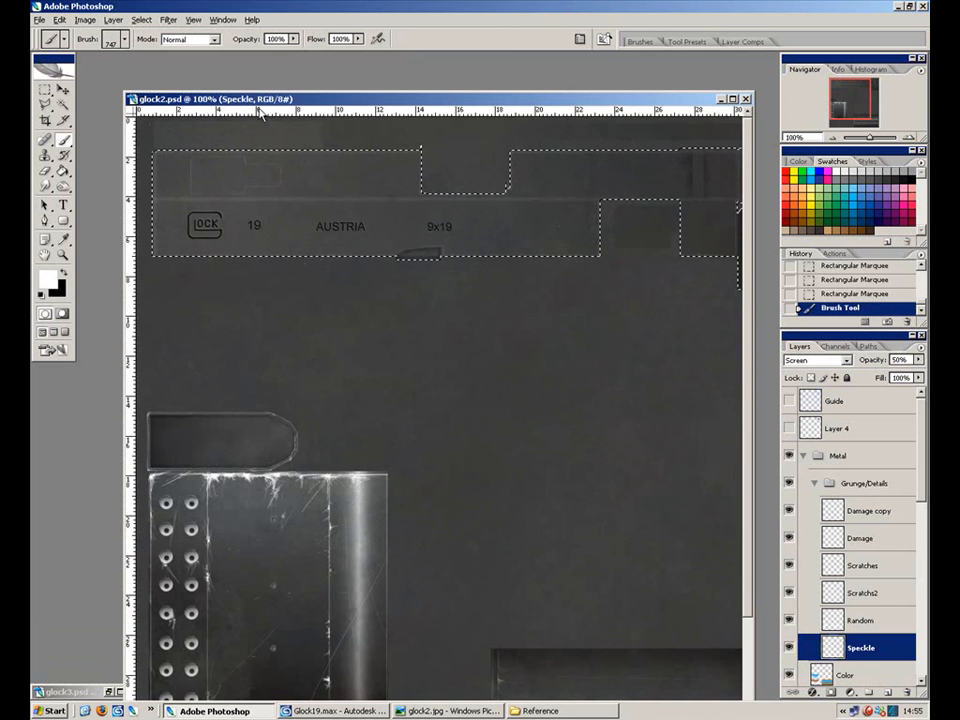
pyautogui.hotkey('ctrl', '-')
pyautogui.click(450, 240)
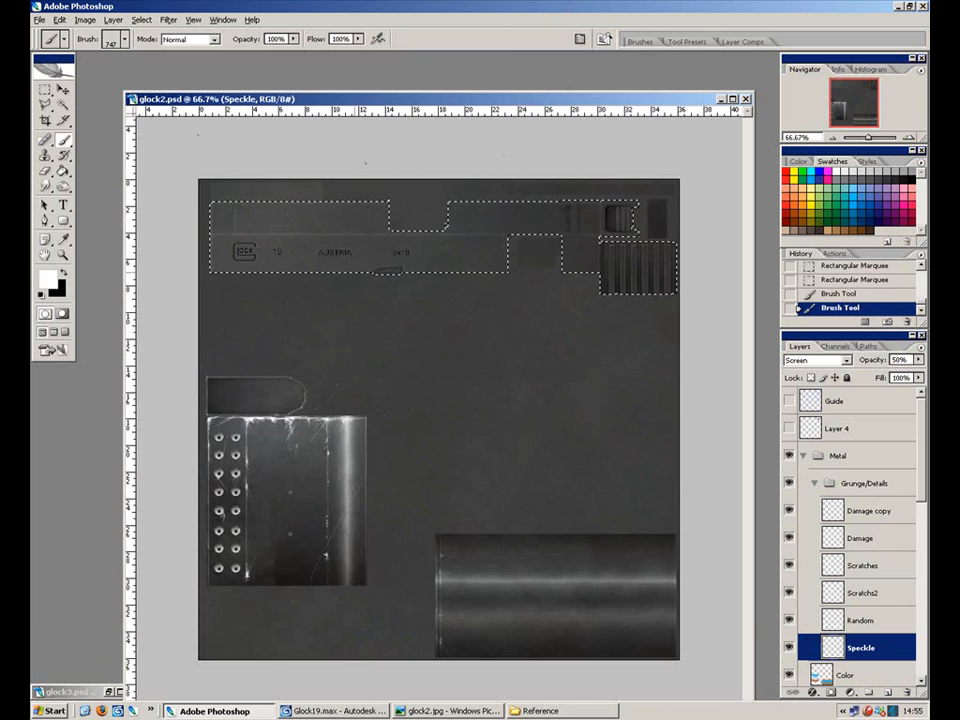
pyautogui.click(471, 250)
# Add more white speckles over the rear serrations and along the middle and front of the slide.
pyautogui.hotkey('ctrl', '+')
pyautogui.hotkey('ctrl', '+')
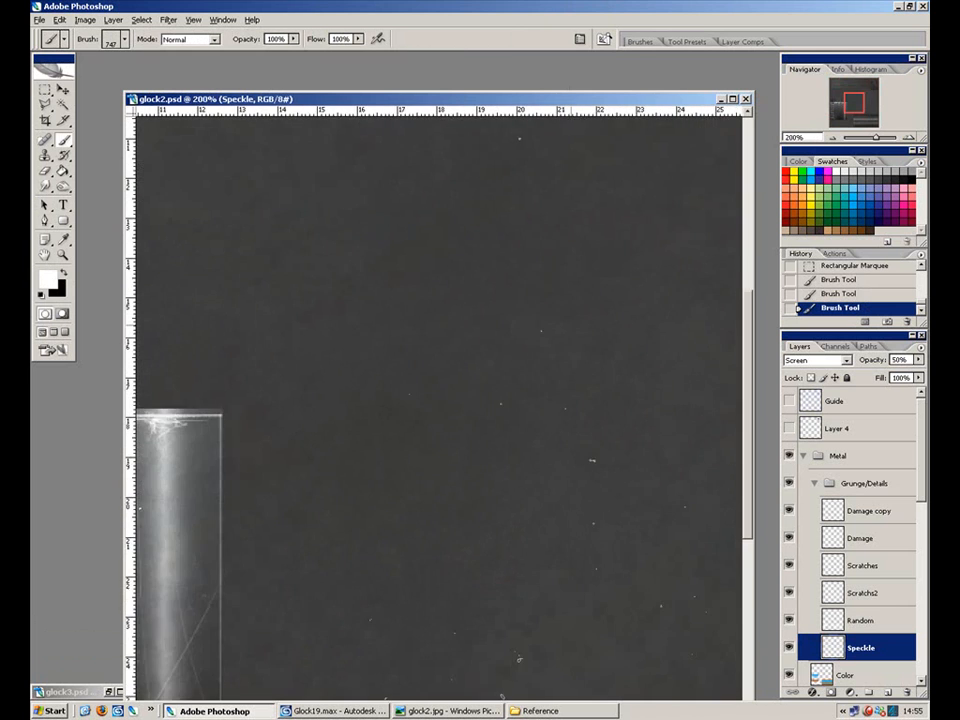
pyautogui.moveTo(555, 253); pyautogui.dragTo(309, 568)
pyautogui.moveTo(520, 315); pyautogui.dragTo(319, 508)
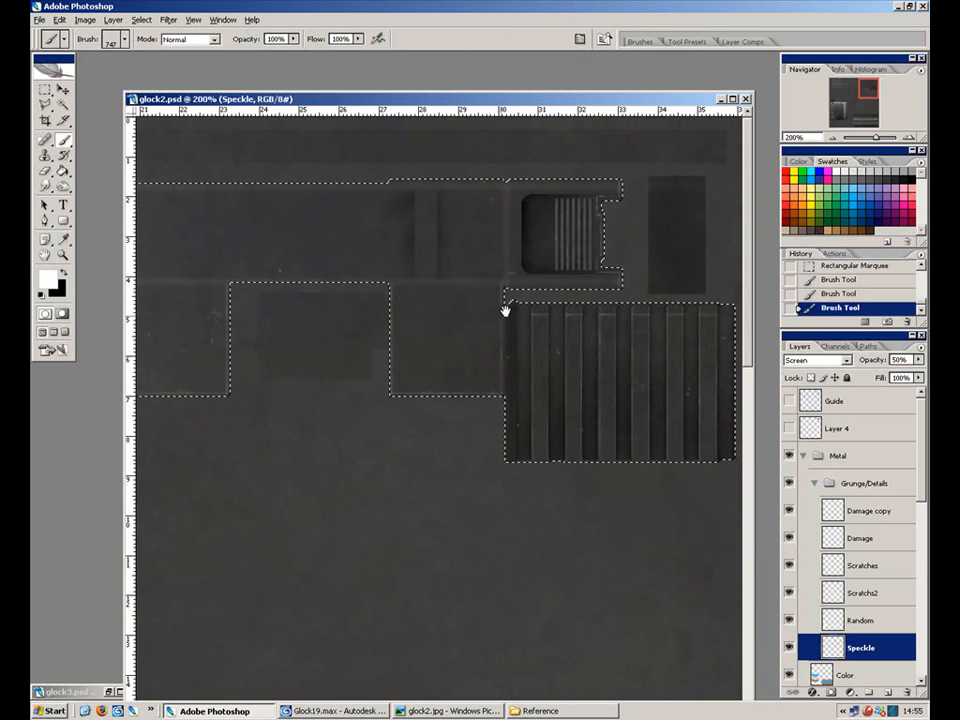
pyautogui.moveTo(546, 350); pyautogui.dragTo(562, 352)
pyautogui.click(500, 352)
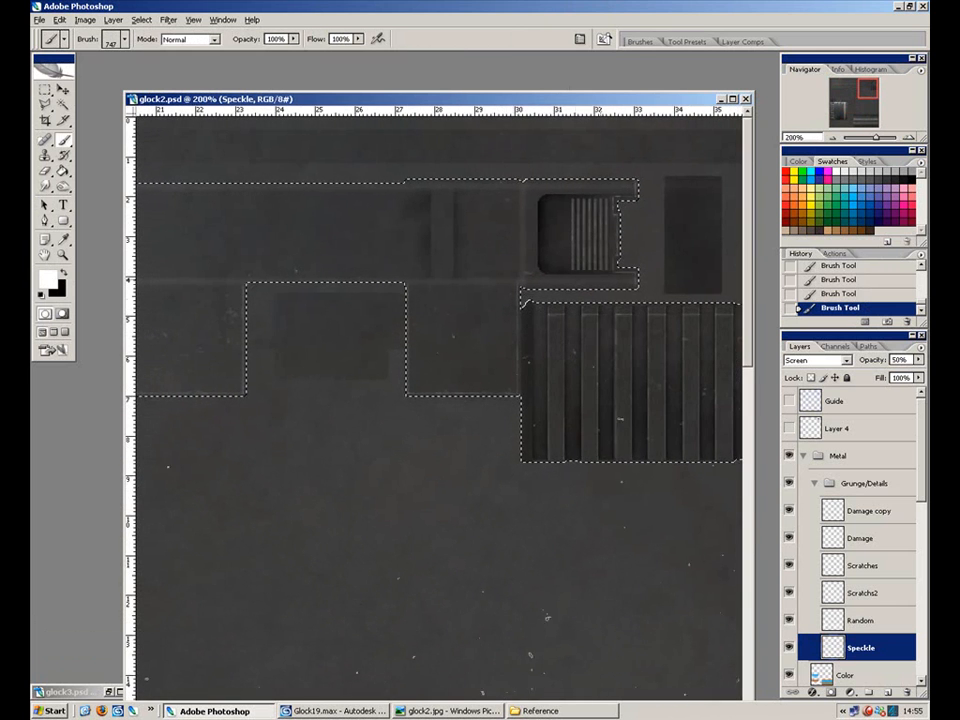
pyautogui.moveTo(304, 373); pyautogui.dragTo(600, 263)
pyautogui.click(465, 330)
pyautogui.moveTo(407, 298); pyautogui.dragTo(740, 292)
pyautogui.moveTo(435, 320); pyautogui.dragTo(605, 320)
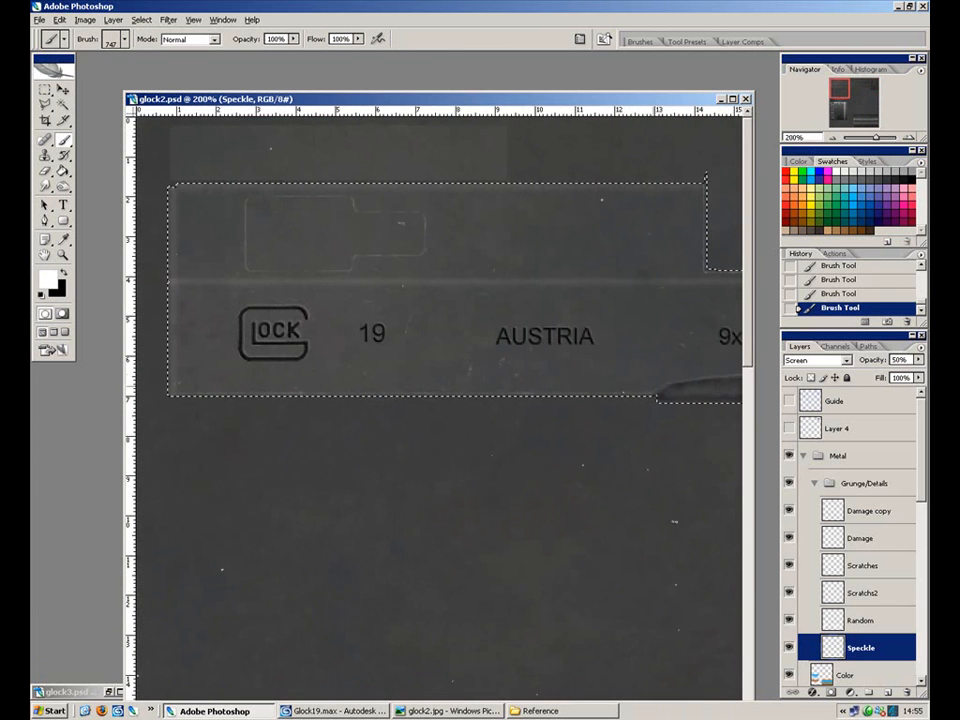
# On the Random layer, stamp a white grunge patch onto the slide's front end with the 261 px textured brush.
pyautogui.click(862, 622)
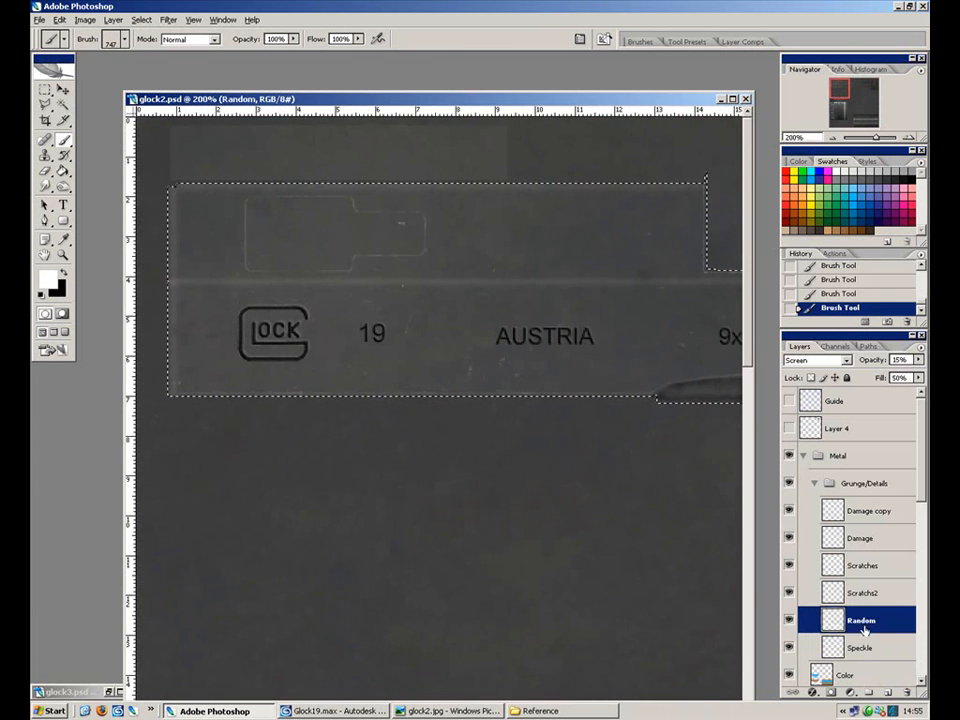
pyautogui.click(125, 40)
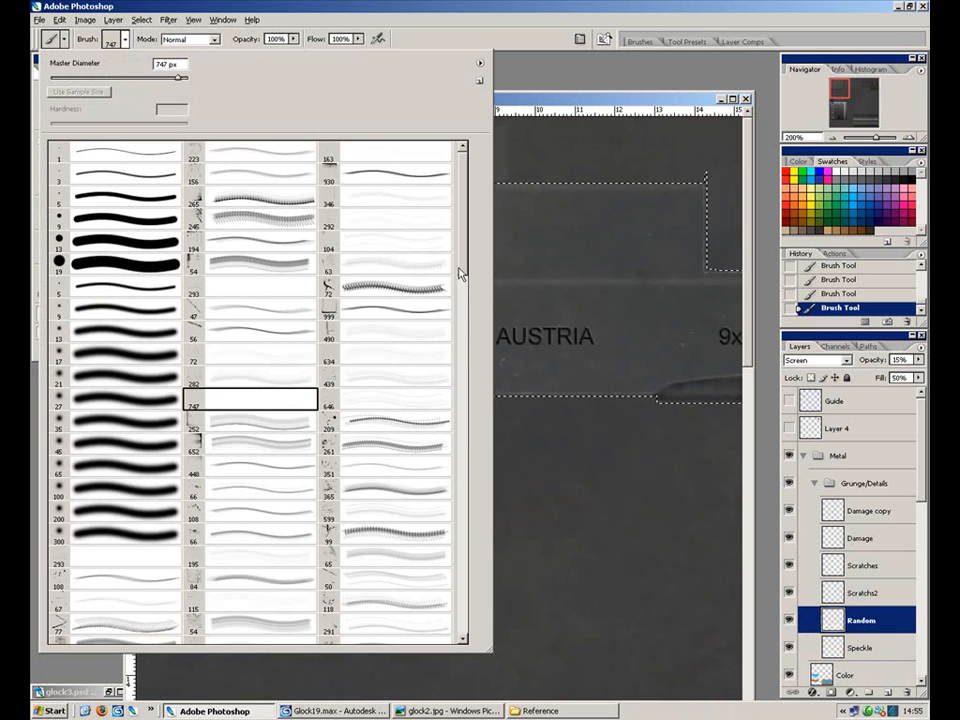
pyautogui.scroll(-3, 460, 272)
pyautogui.click(407, 364)
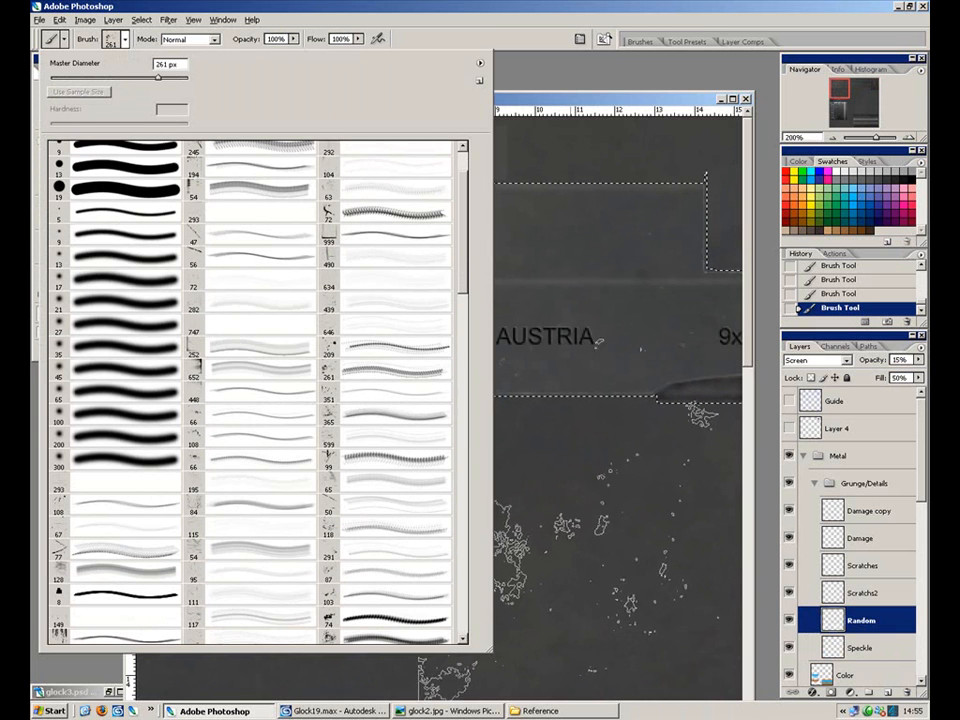
pyautogui.click(604, 504)
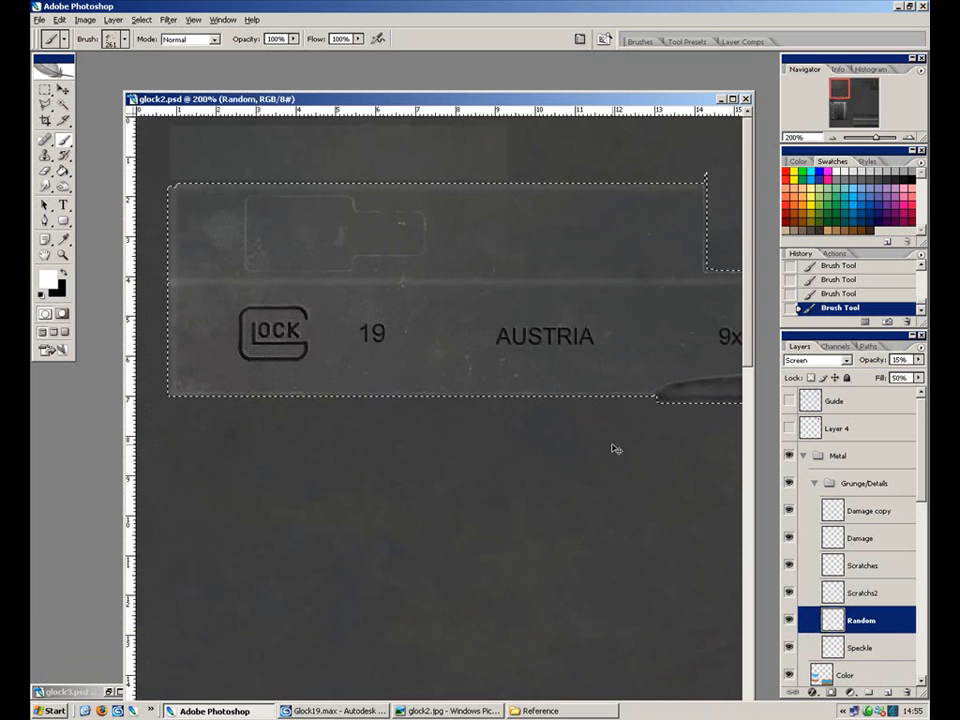
# Choose the 509 px grunge brush, set its opacity to 50%, and stamp grunge over the slide on the Random layer.
pyautogui.click(110, 40)
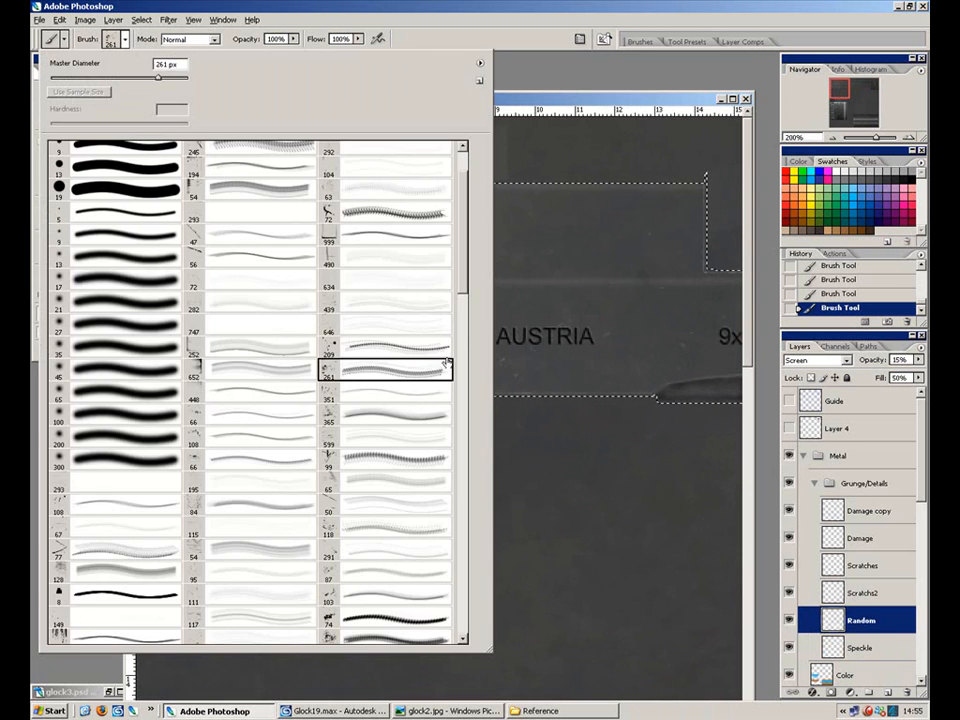
pyautogui.moveTo(467, 277); pyautogui.dragTo(465, 352)
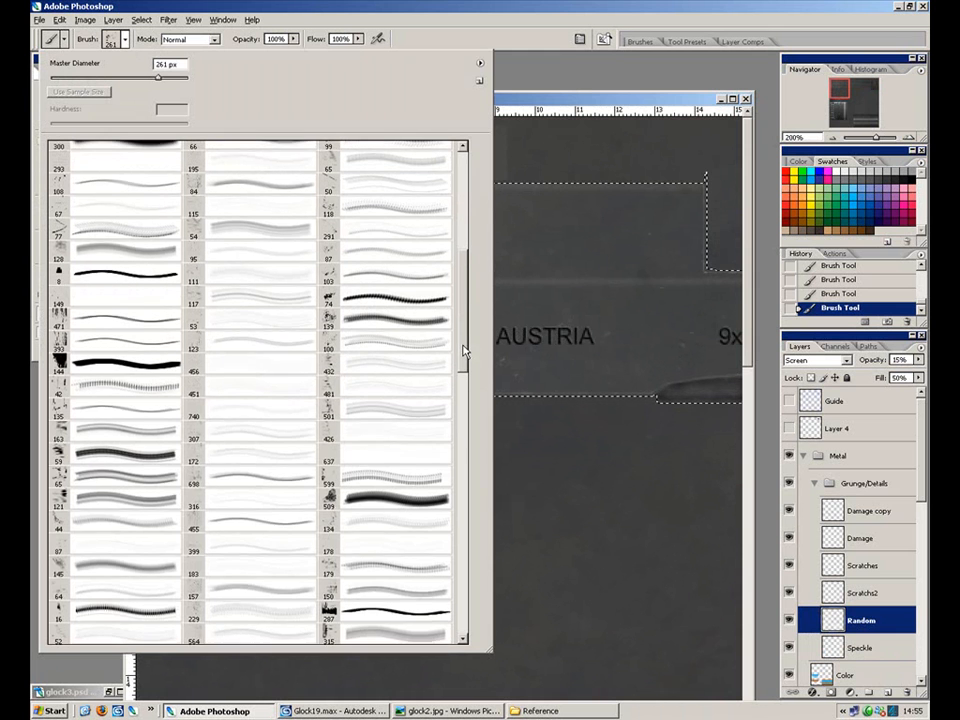
pyautogui.click(575, 455)
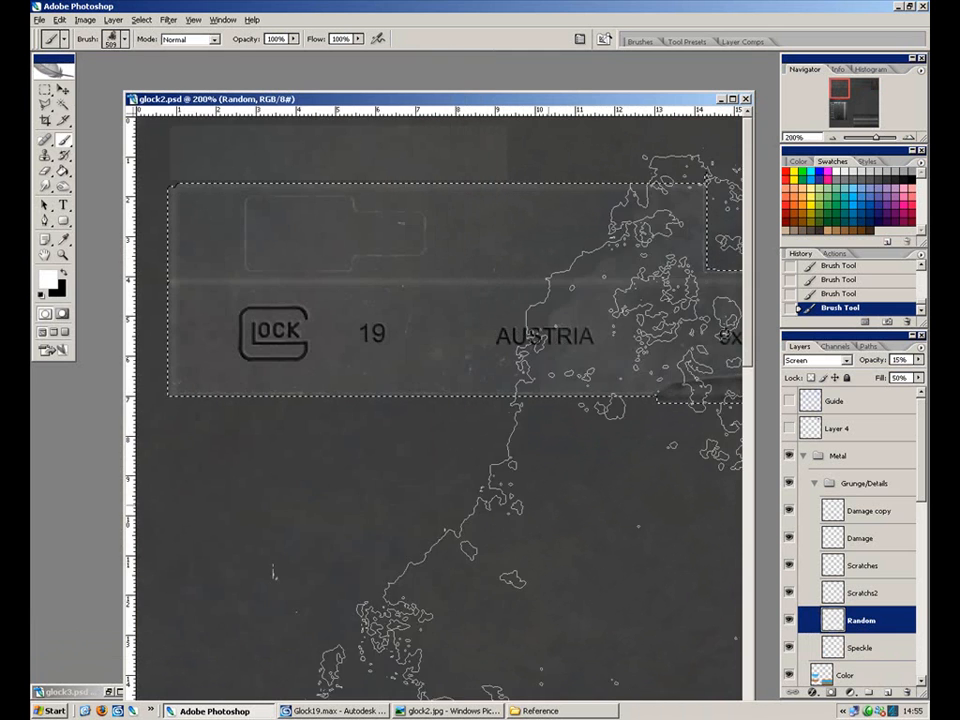
pyautogui.hotkey('ctrl', '-')
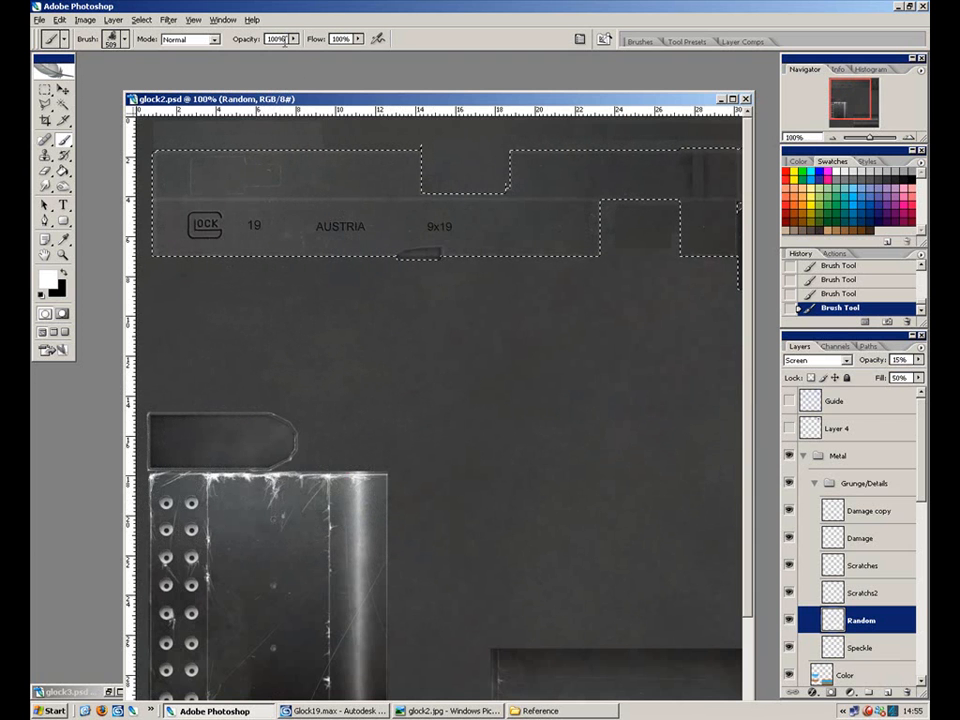
pyautogui.moveTo(600, 451); pyautogui.dragTo(403, 508)
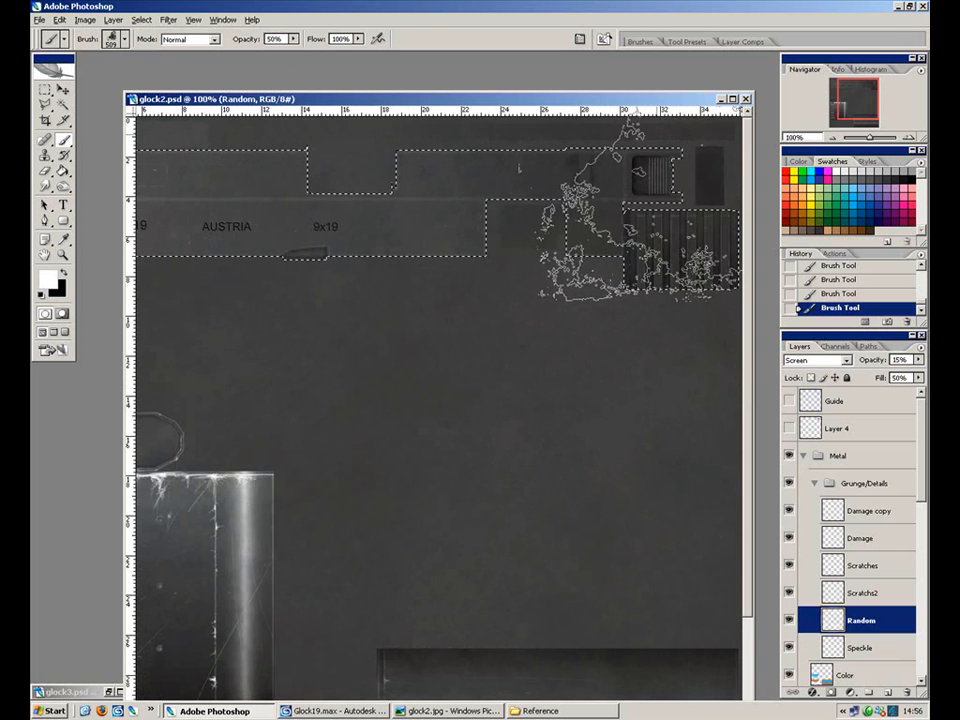
pyautogui.moveTo(342, 460); pyautogui.dragTo(589, 461)
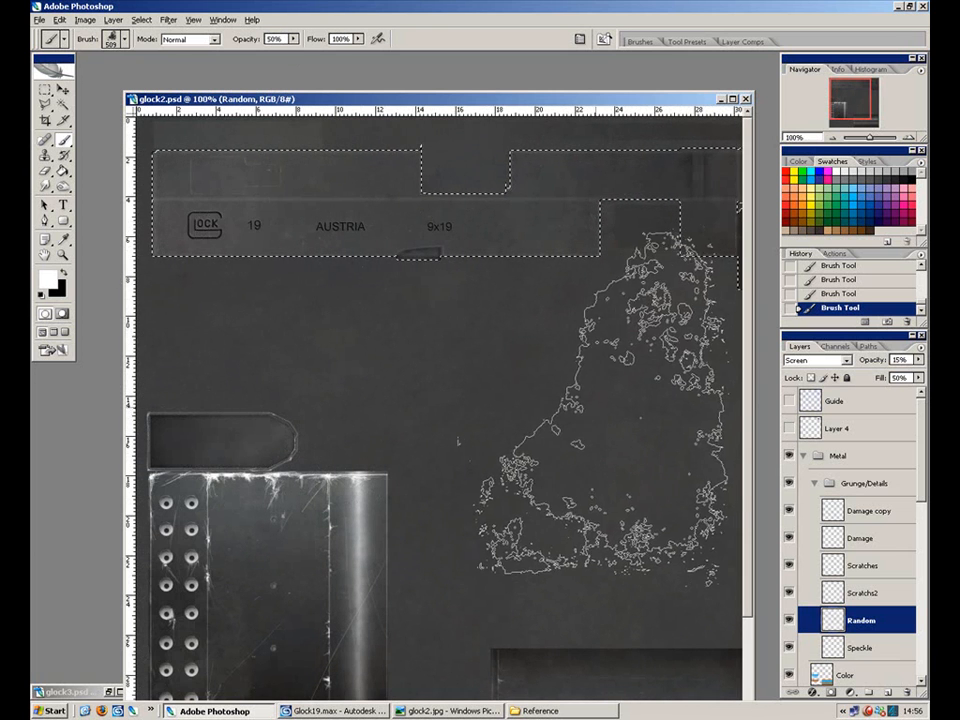
# Examine the scratches on the finished metal part, toggling the Scratchs2 layer's visibility and comparing it with the Scratches layer.
pyautogui.click(831, 588)
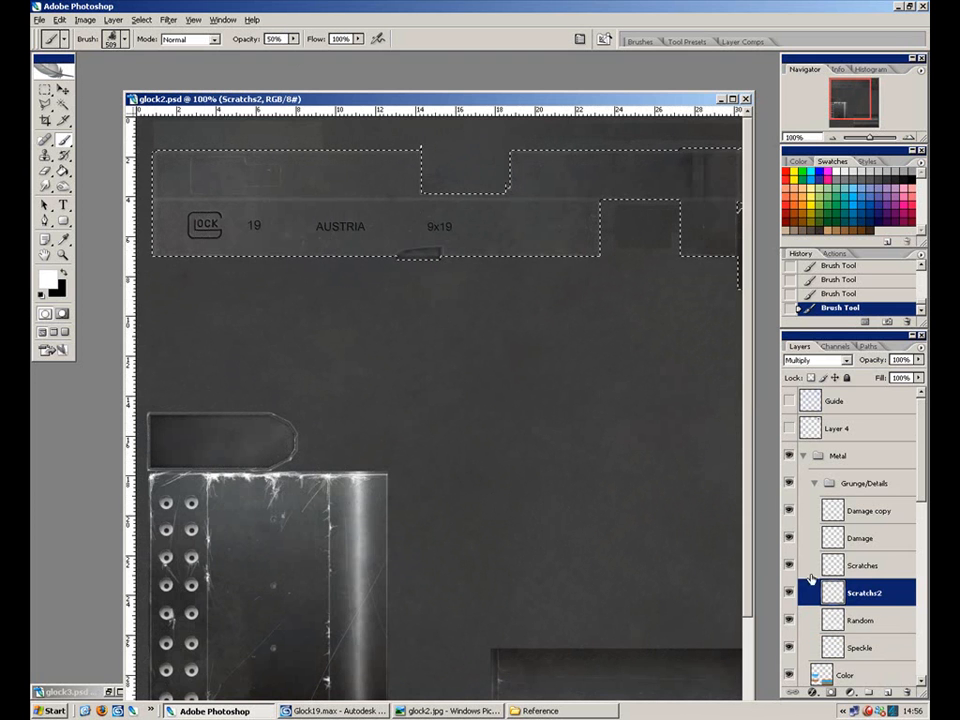
pyautogui.click(790, 594)
pyautogui.click(790, 595)
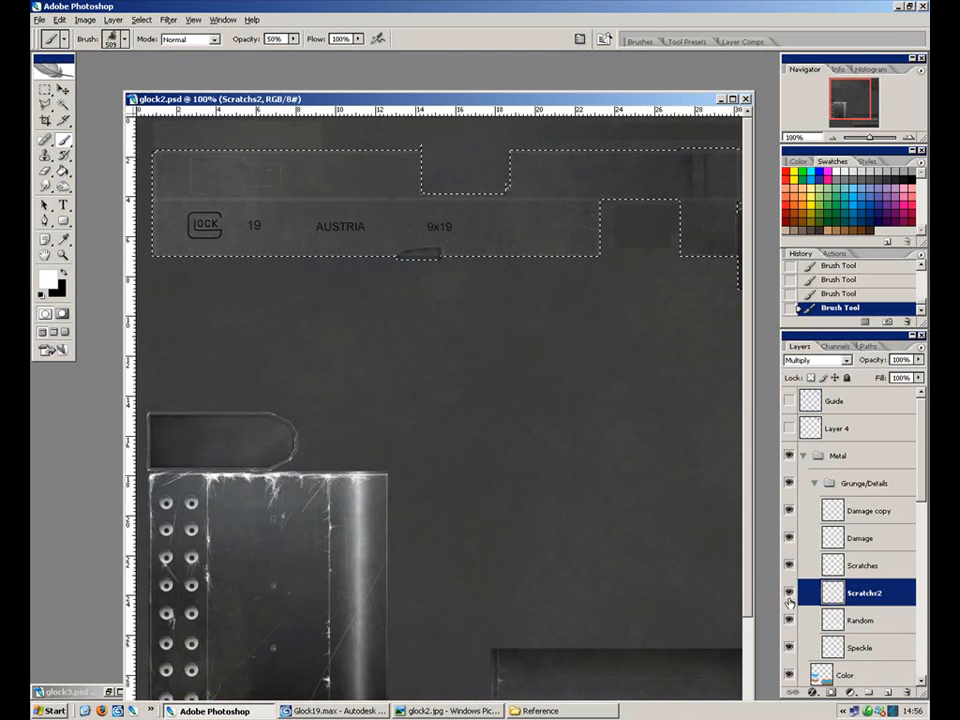
pyautogui.moveTo(512, 576); pyautogui.dragTo(510, 462)
pyautogui.hotkey('ctrl', '+')
pyautogui.hotkey('ctrl', '+')
pyautogui.moveTo(420, 476); pyautogui.dragTo(713, 262)
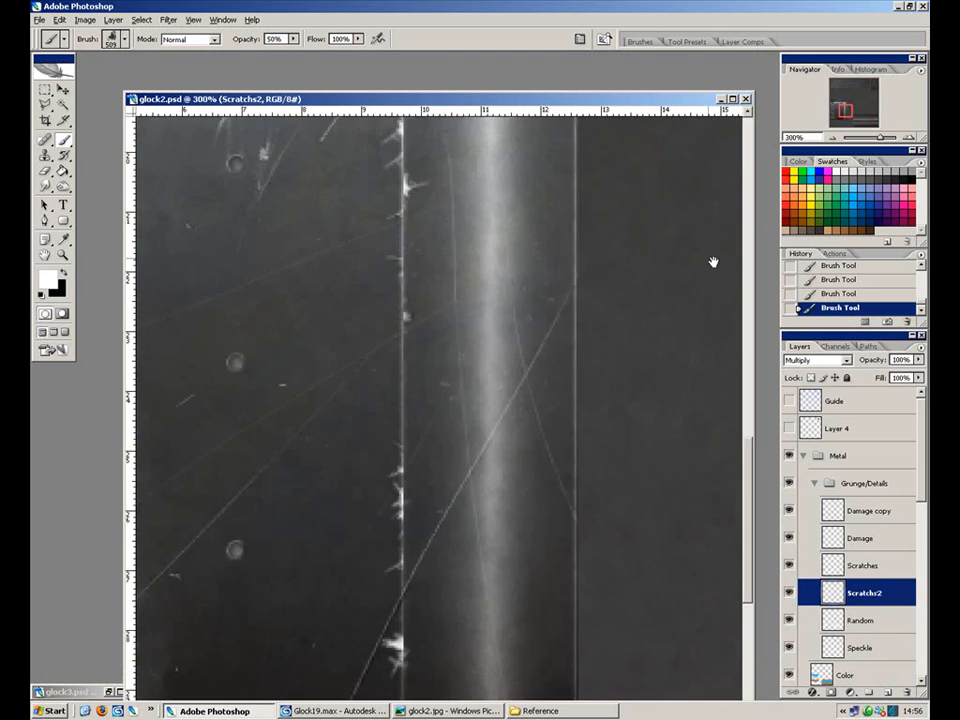
pyautogui.moveTo(501, 317); pyautogui.dragTo(707, 467)
pyautogui.moveTo(448, 521); pyautogui.dragTo(553, 466)
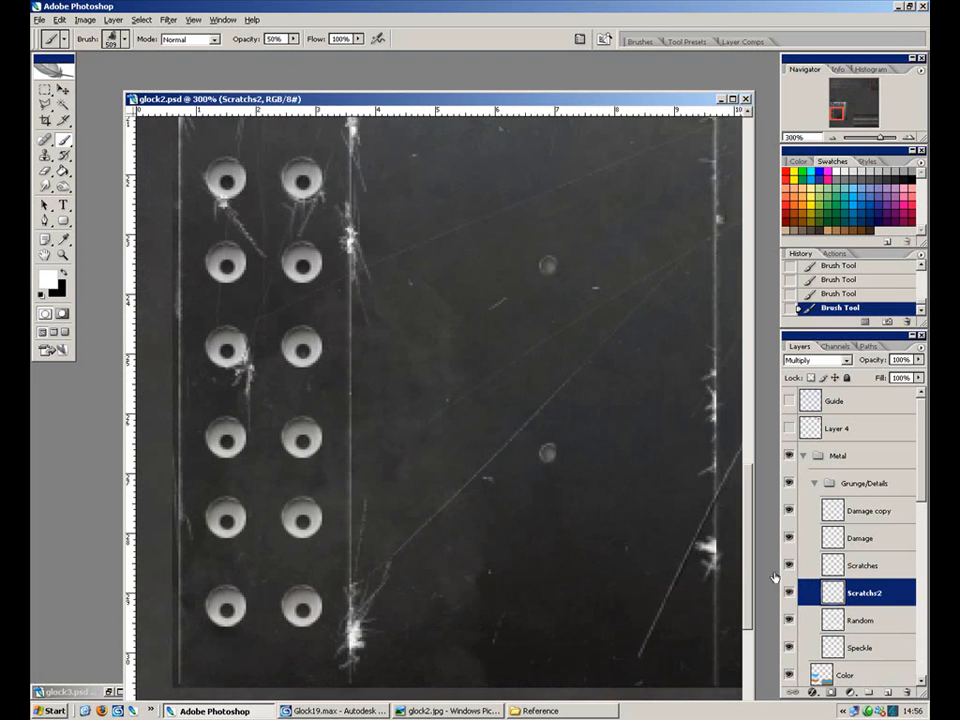
pyautogui.click(855, 570)
pyautogui.click(868, 596)
# Return to the slide's rear serrations, make the Scratches layer active, and choose a very fine round brush for painting scratches.
pyautogui.moveTo(627, 333); pyautogui.dragTo(272, 461)
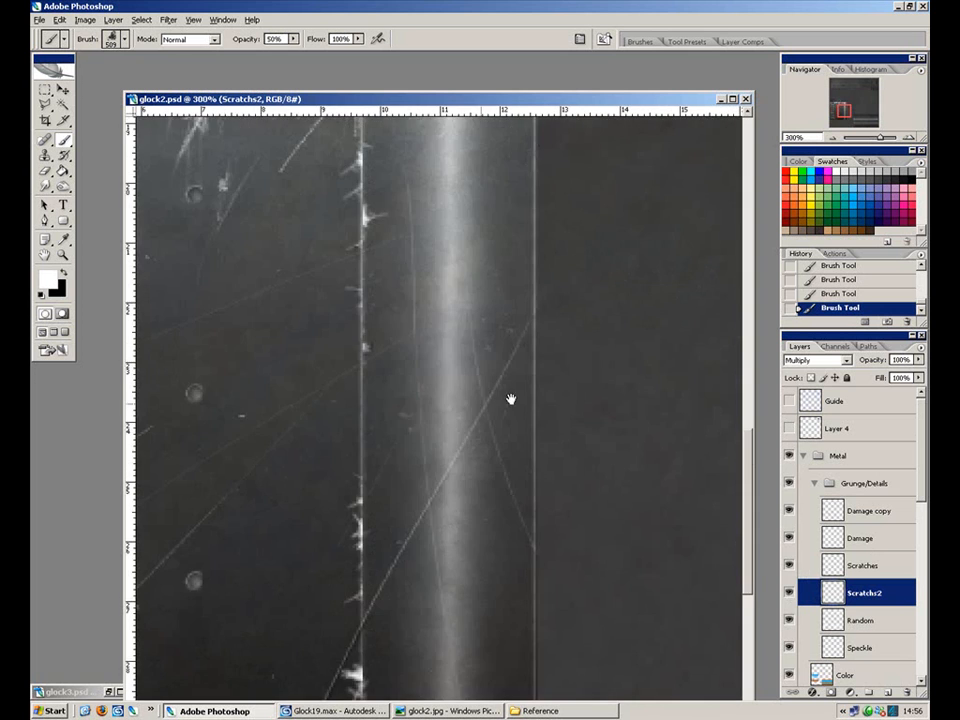
pyautogui.moveTo(620, 371); pyautogui.dragTo(199, 561)
pyautogui.moveTo(430, 388); pyautogui.dragTo(206, 604)
pyautogui.moveTo(419, 473); pyautogui.dragTo(283, 579)
pyautogui.moveTo(561, 326); pyautogui.dragTo(143, 673)
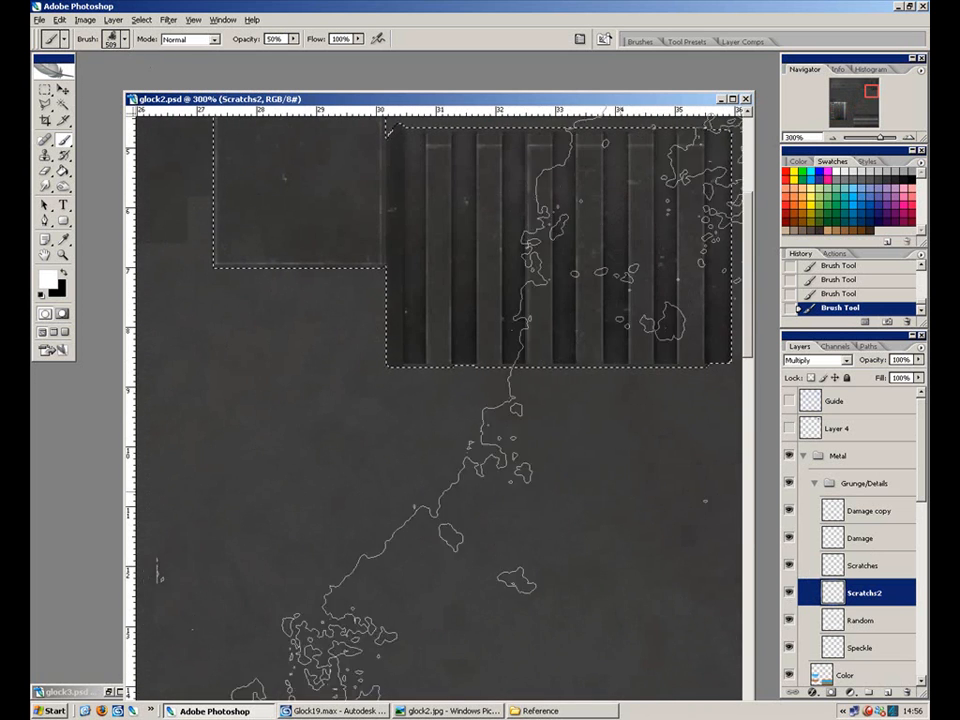
pyautogui.click(852, 567)
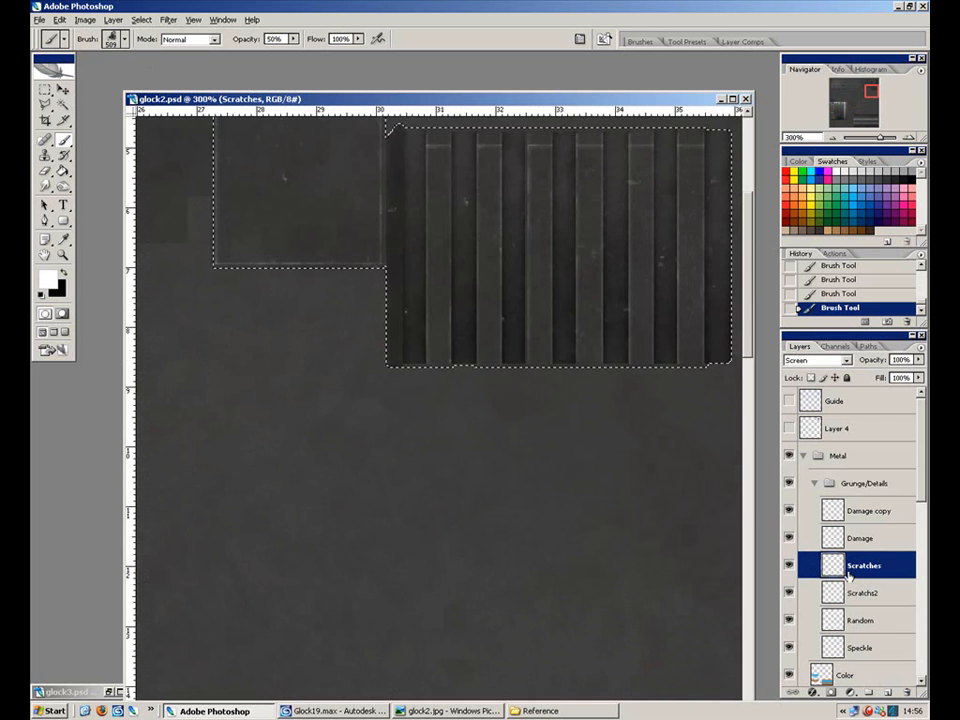
pyautogui.click(124, 39)
pyautogui.scroll(6, 440, 291)
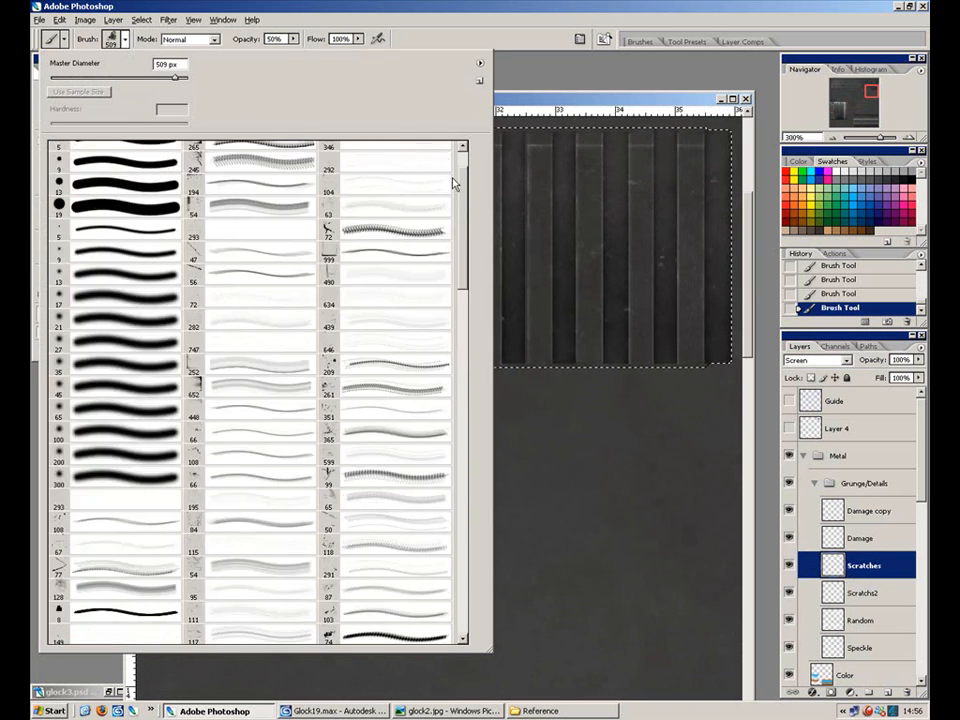
pyautogui.click(111, 155)
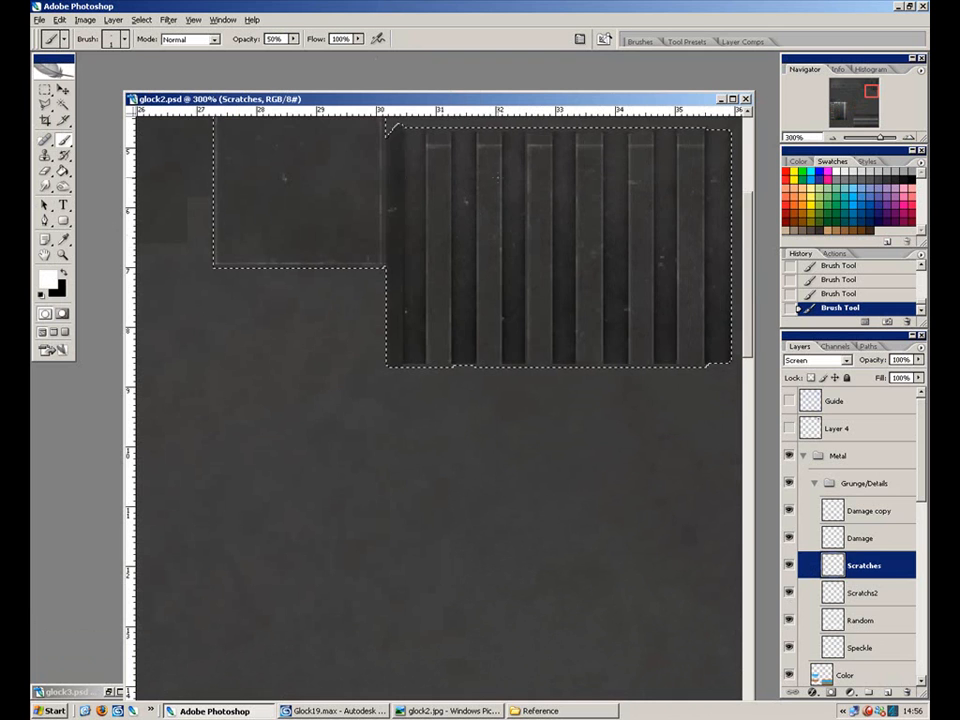
# Check that the brush's size control is Pen Pressure and turn off Shape Dynamics.
pyautogui.click(638, 43)
pyautogui.click(657, 90)
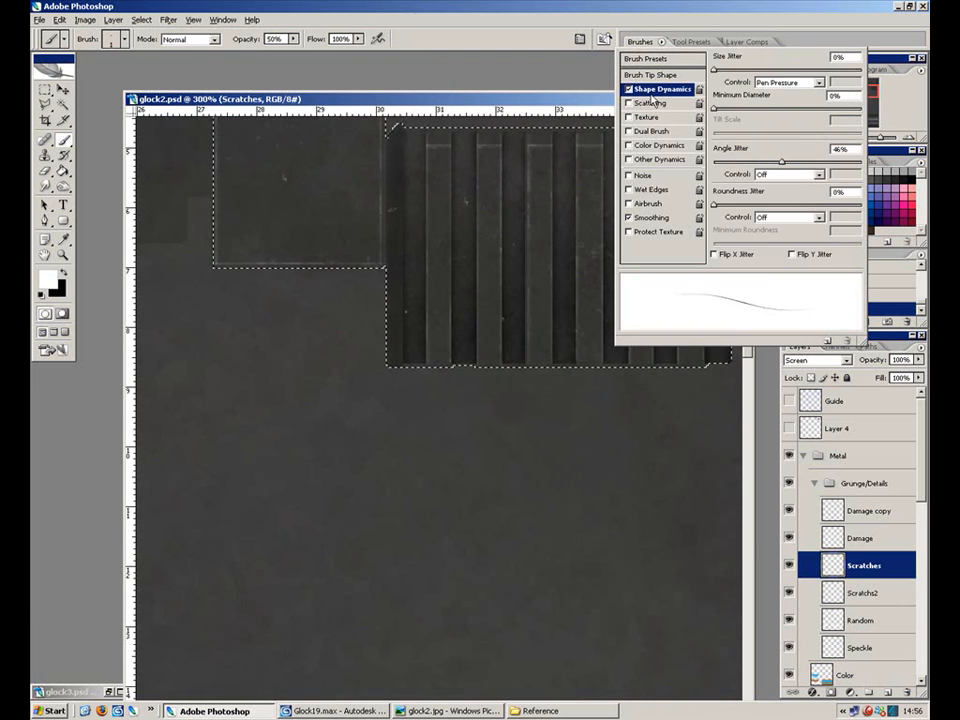
pyautogui.click(790, 82)
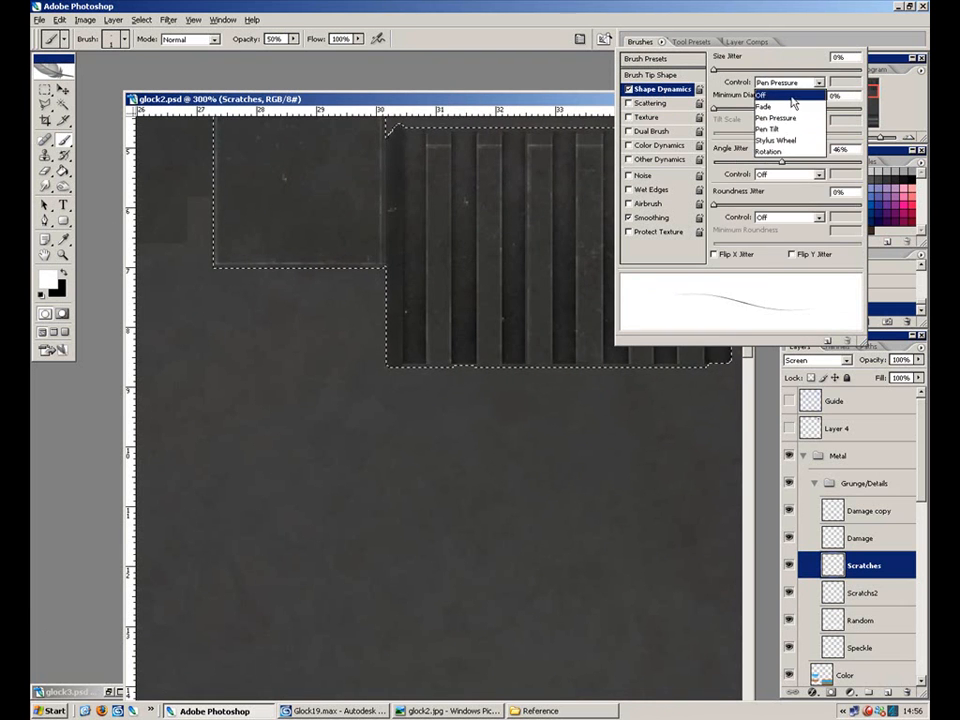
pyautogui.click(797, 116)
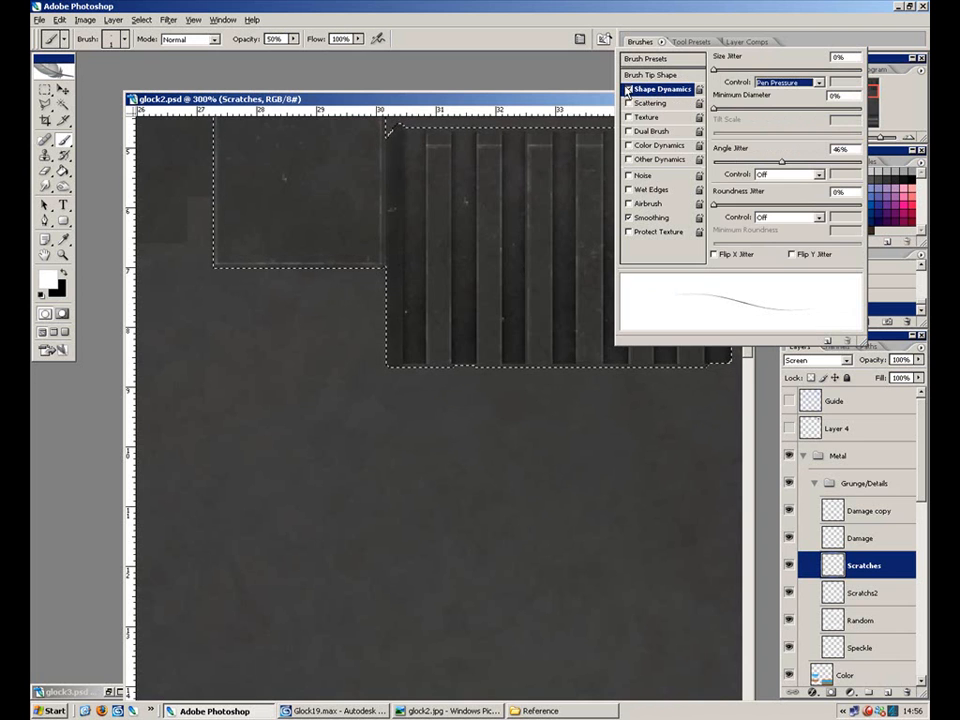
pyautogui.click(628, 90)
# Set the brush opacity to 100% and paint a straight and a zigzag test stroke near the slide's rear.
pyautogui.moveTo(307, 458); pyautogui.dragTo(307, 657)
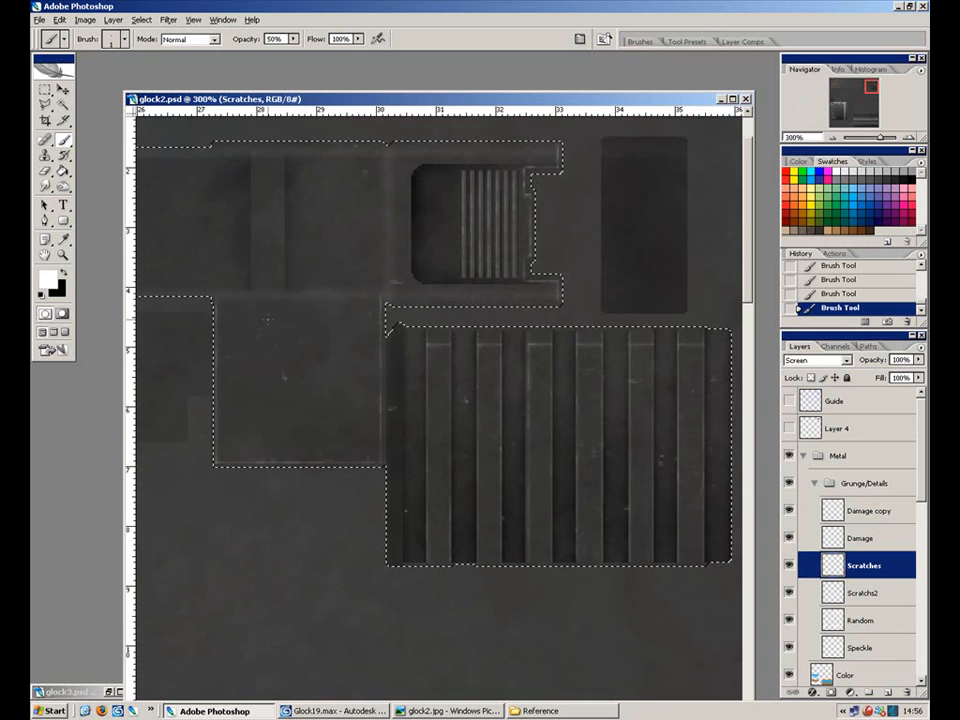
pyautogui.press('0')
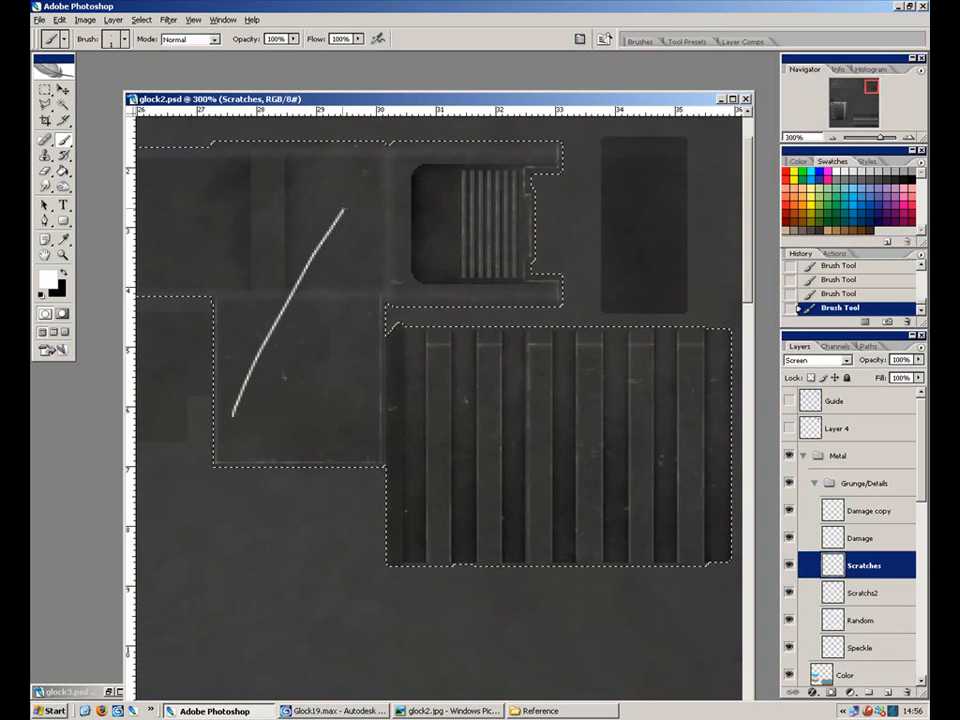
pyautogui.moveTo(358, 297); pyautogui.dragTo(315, 420)
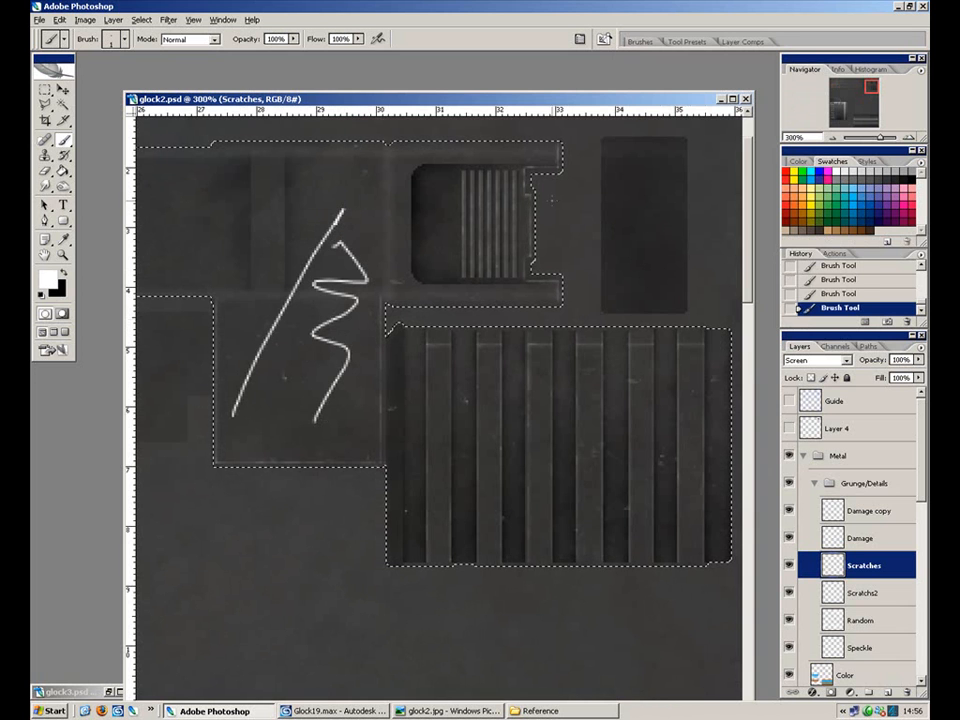
# Turn Shape Dynamics back on and paint several pressure-tapered test strokes beside the earlier ones.
pyautogui.click(640, 41)
pyautogui.click(629, 90)
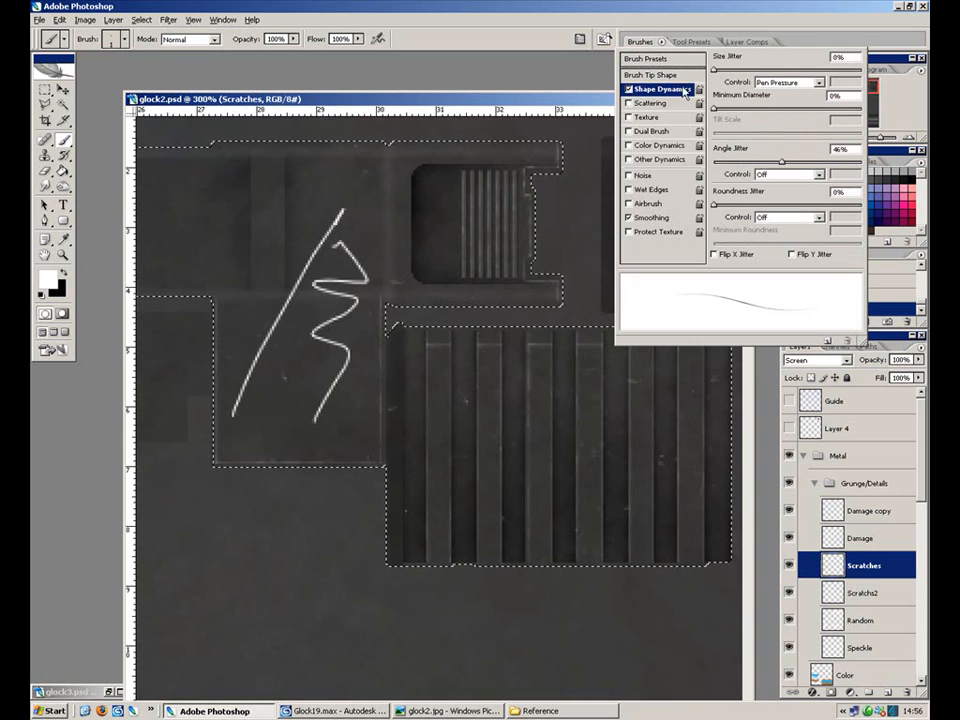
pyautogui.moveTo(251, 456); pyautogui.dragTo(289, 364)
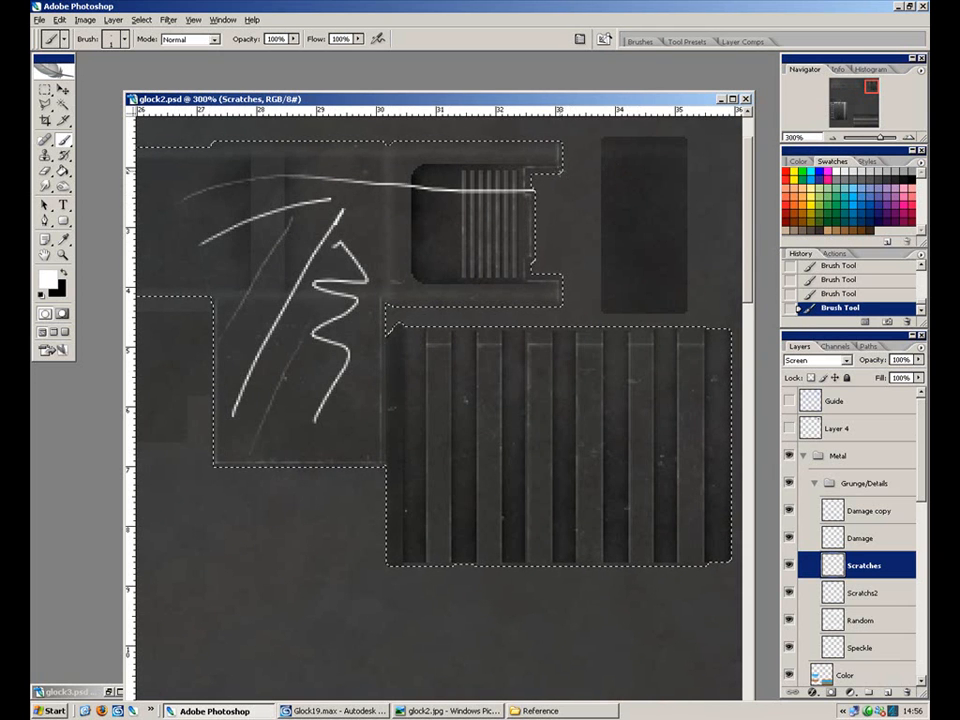
# Undo all the test strokes painted on the rear of the slide.
pyautogui.hotkey('ctrl', 'z')
pyautogui.hotkey('ctrl', 'alt', 'z')
pyautogui.hotkey('ctrl', 'alt', 'z')
pyautogui.hotkey('ctrl', 'alt', 'z')
pyautogui.hotkey('ctrl', 'alt', 'z')
pyautogui.hotkey('ctrl', 'alt', 'z')
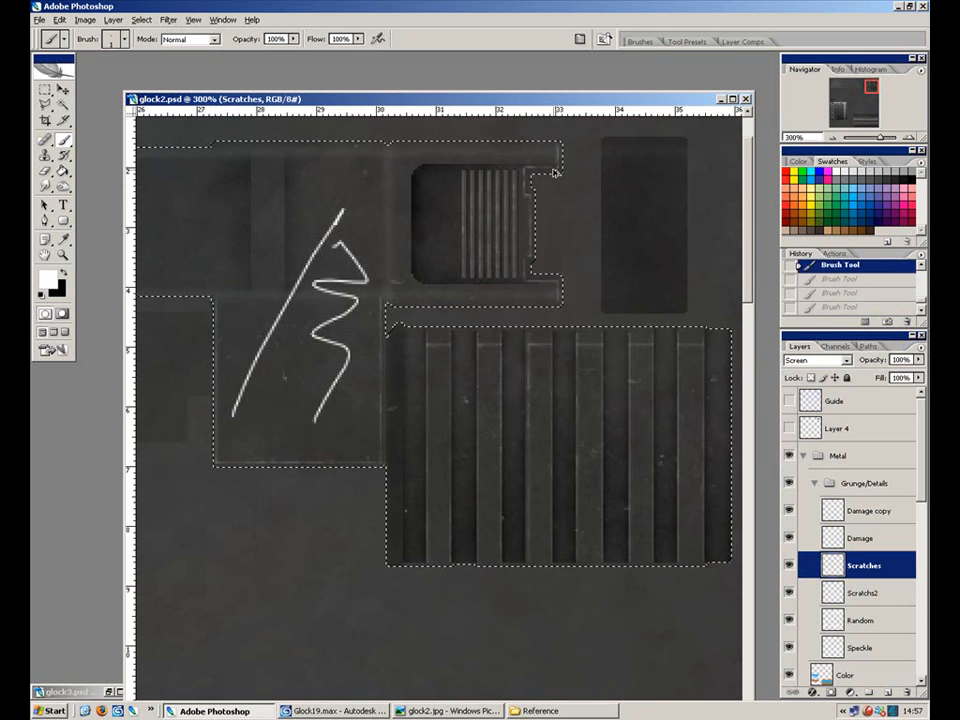
# Try fine scratch strokes on the Random and Scratchs2 layers over the upper slide, undoing each attempt.
pyautogui.moveTo(467, 203); pyautogui.dragTo(664, 272)
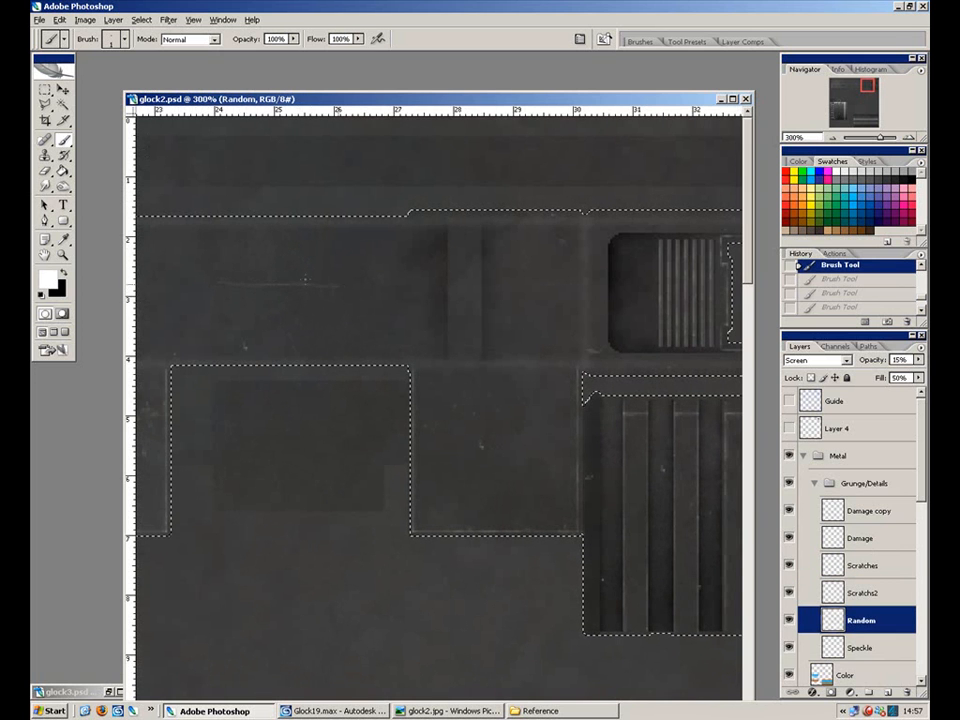
pyautogui.hotkey('ctrl', 'shift', 'z')
pyautogui.hotkey('ctrl', 'shift', 'z')
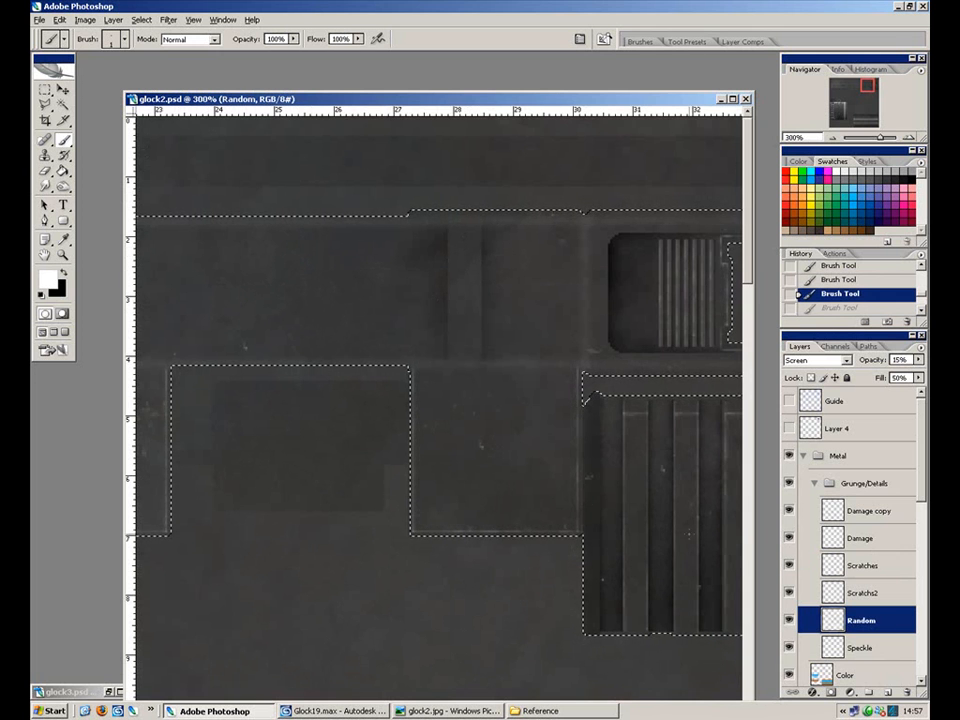
pyautogui.click(852, 594)
pyautogui.moveTo(450, 422); pyautogui.dragTo(530, 313)
pyautogui.moveTo(572, 283); pyautogui.dragTo(618, 290)
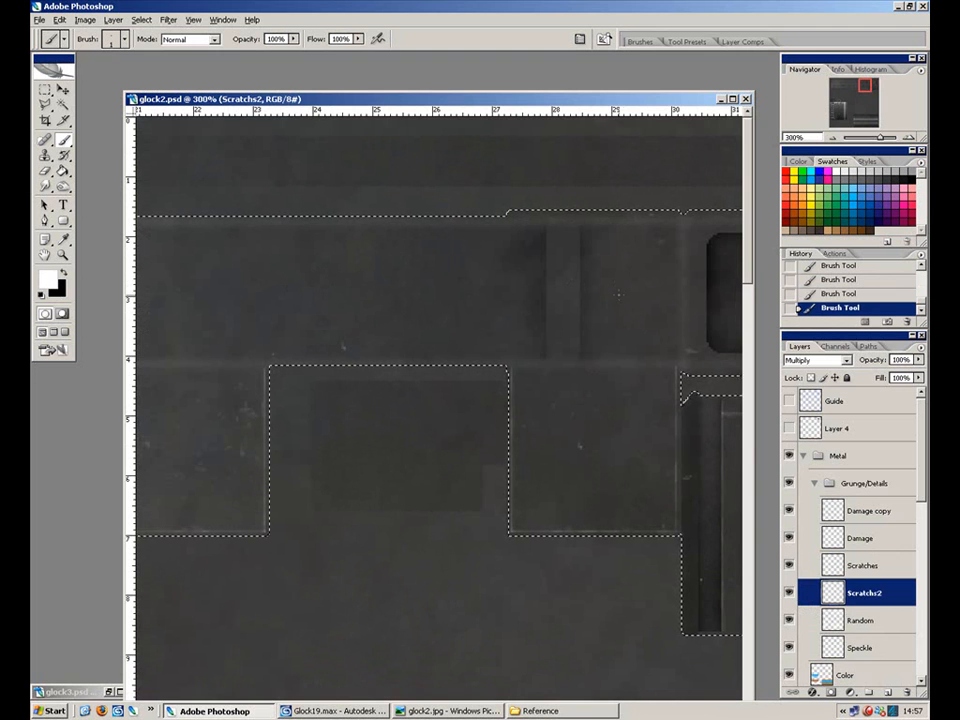
pyautogui.hotkey('ctrl', 'z')
# Try several long horizontal scratches across the upper slide on the Scratches layer, and undo them.
pyautogui.click(861, 566)
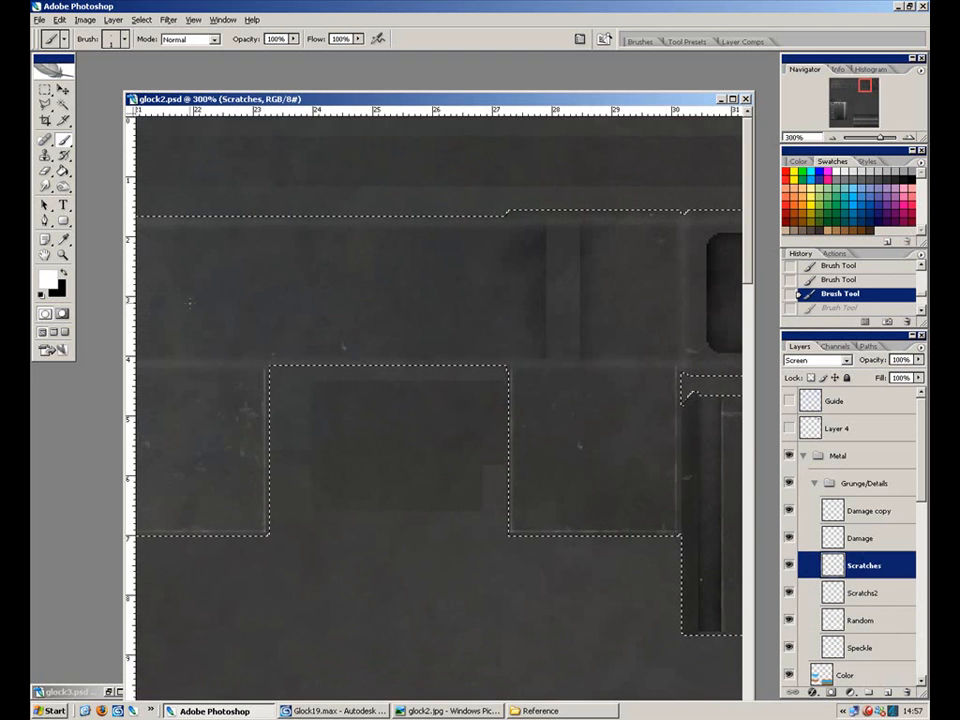
pyautogui.moveTo(322, 304); pyautogui.dragTo(554, 308)
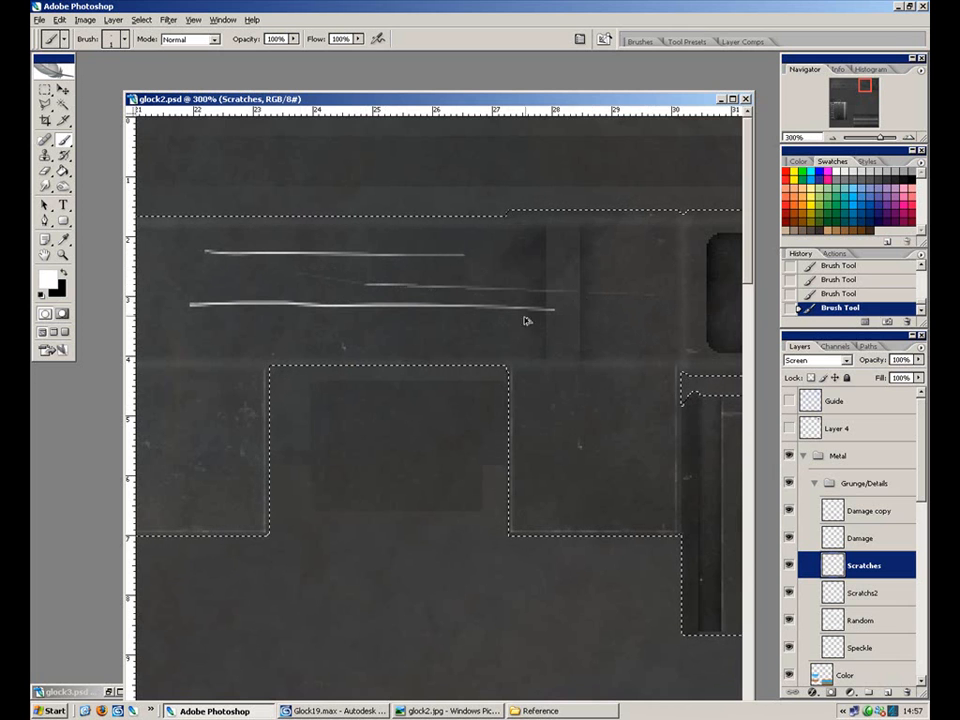
pyautogui.hotkey('ctrl', 'alt', 'z')
pyautogui.hotkey('ctrl', 'alt', 'z')
pyautogui.hotkey('ctrl', 'alt', 'z')
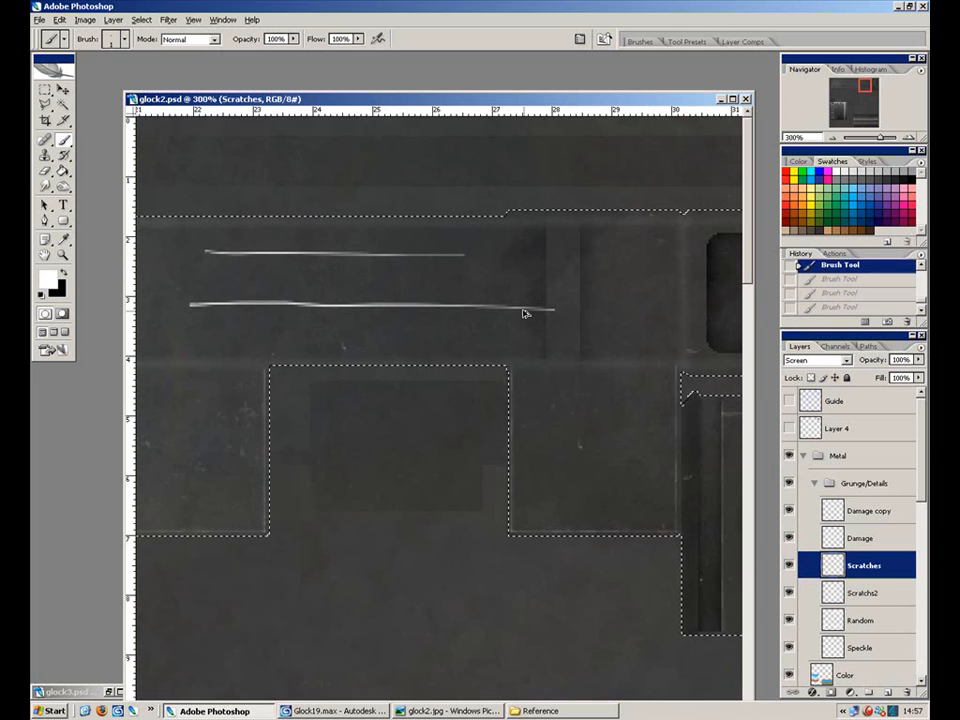
pyautogui.hotkey('ctrl', 'alt', 'z')
# Try a fine stroke on the Random layer near the slide's rear, and undo it.
pyautogui.moveTo(506, 303); pyautogui.dragTo(404, 446)
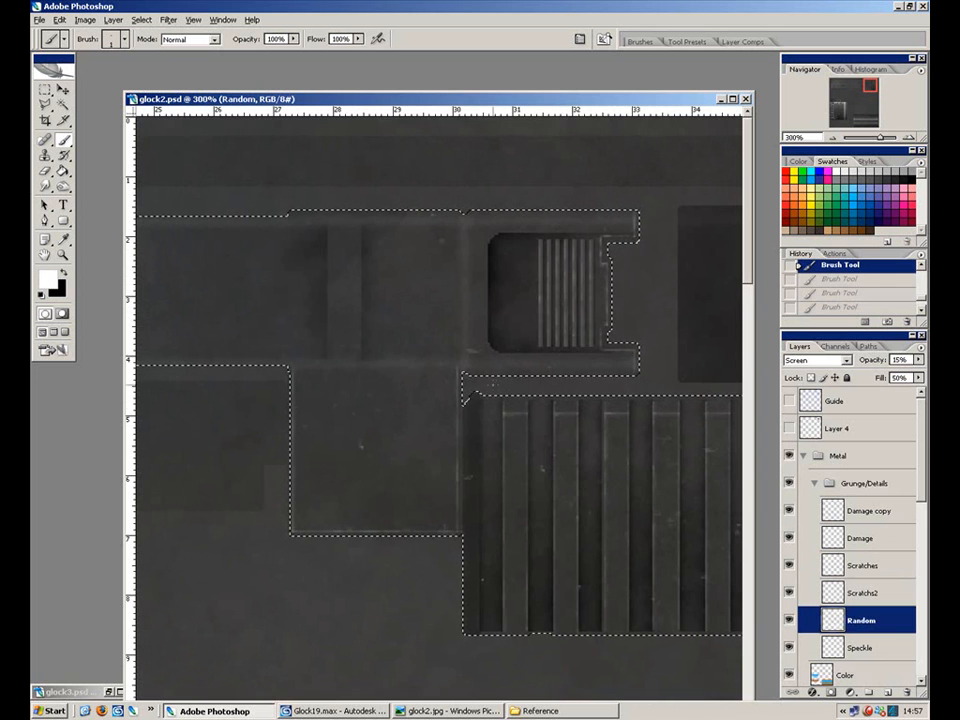
pyautogui.hotkey('ctrl', 'shift', 'z')
pyautogui.hotkey('ctrl', 'shift', 'z')
pyautogui.hotkey('ctrl', 'shift', 'z')
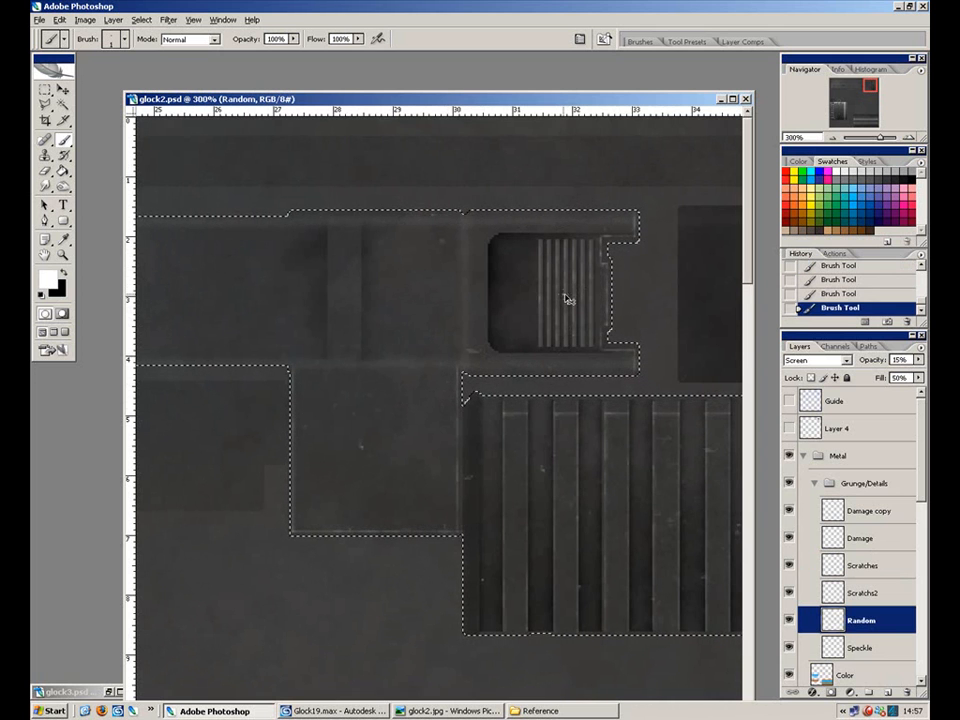
pyautogui.hotkey('ctrl', 'alt', 'z')
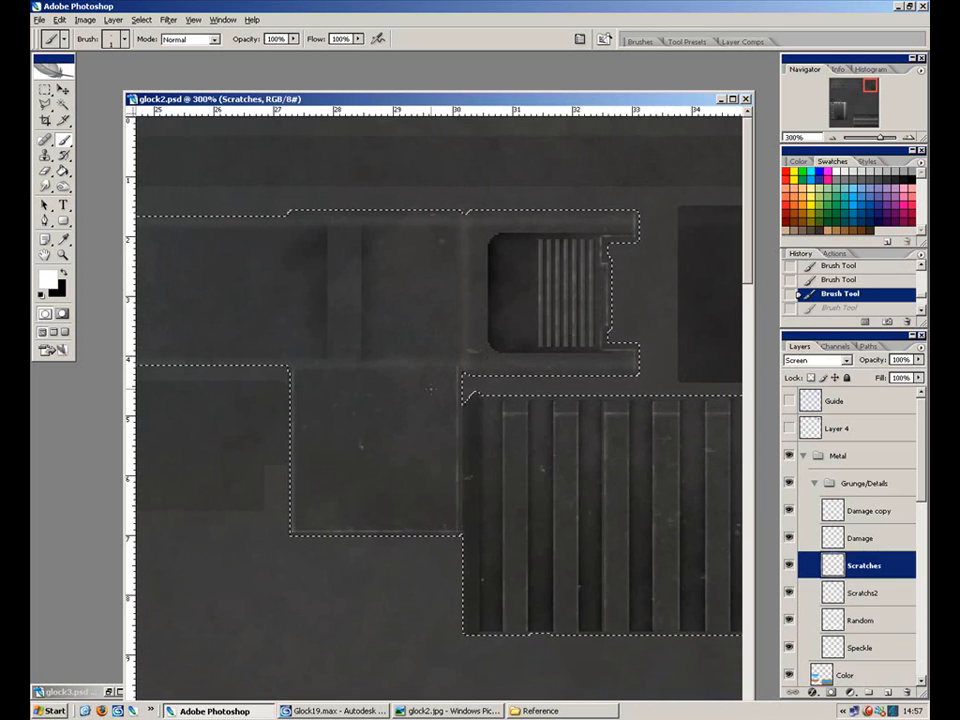
# On the Scratches layer, paint a thin diagonal scratch across the ribbed recess's corner and a long one across the rear serrations.
pyautogui.hotkey('ctrl', 'shift', 'z')
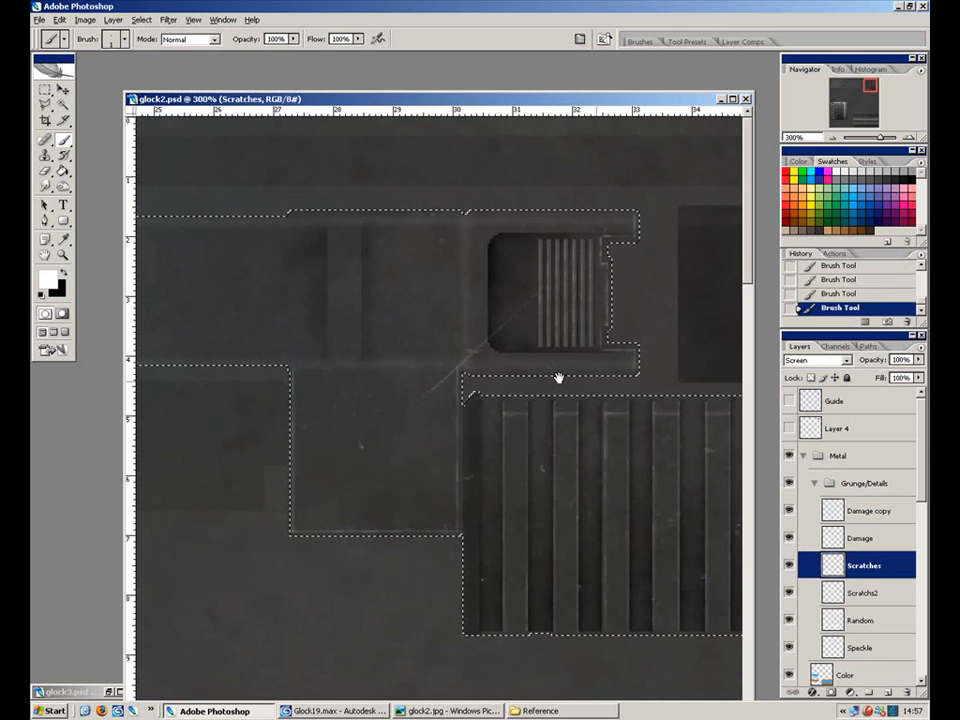
pyautogui.moveTo(617, 381); pyautogui.dragTo(540, 371)
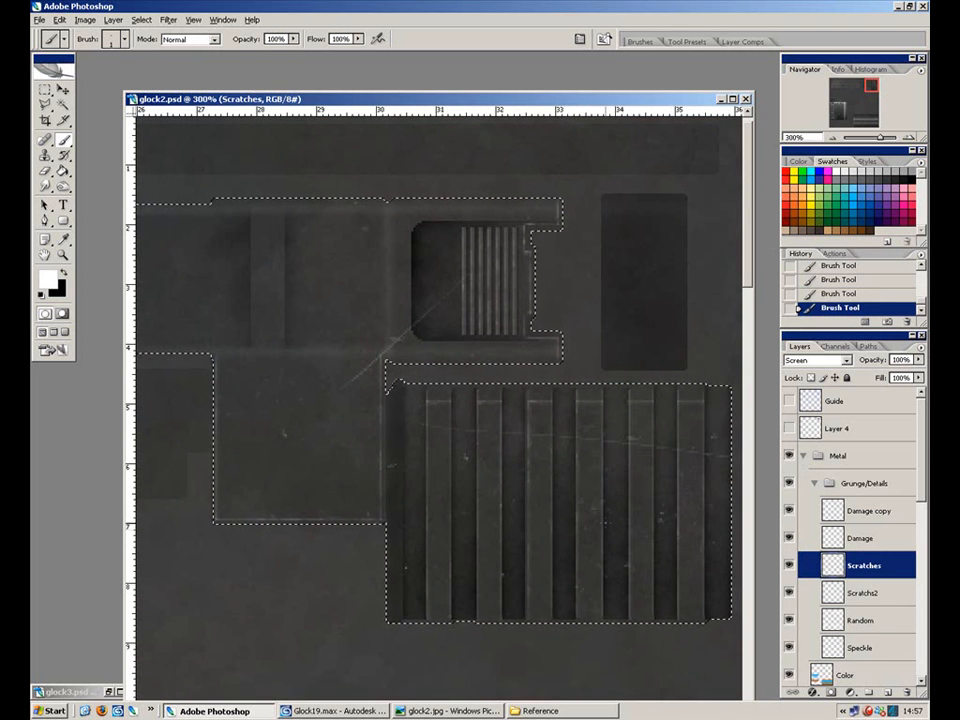
# On the Scratches layer, paint a long thin diagonal scratch across the upper slide above the AUSTRIA marking.
pyautogui.moveTo(140, 391); pyautogui.dragTo(531, 403)
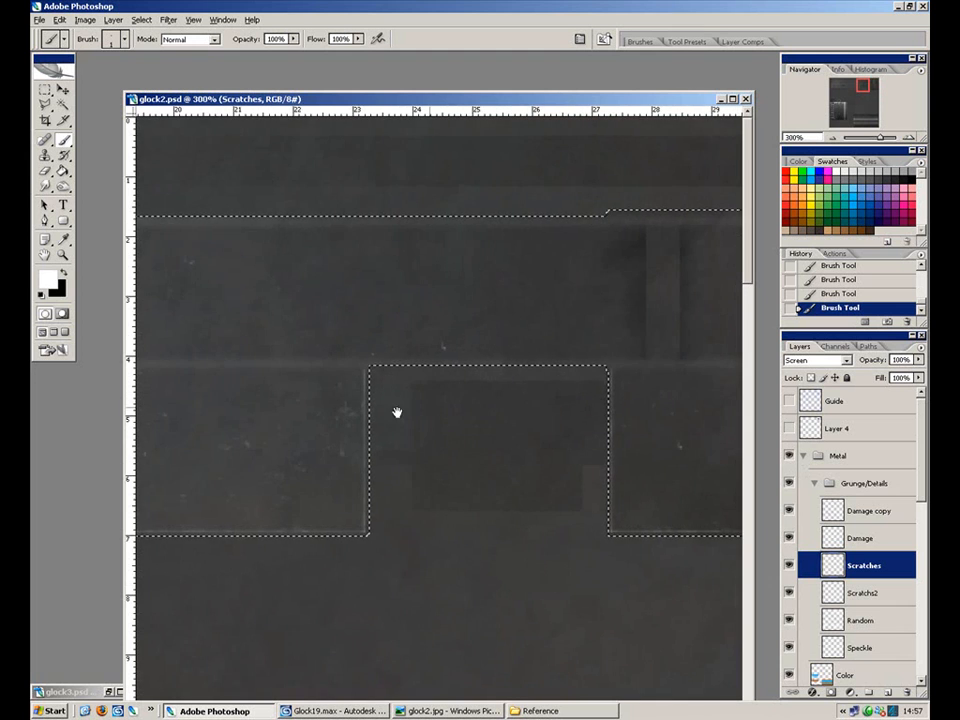
pyautogui.moveTo(258, 467); pyautogui.dragTo(514, 433)
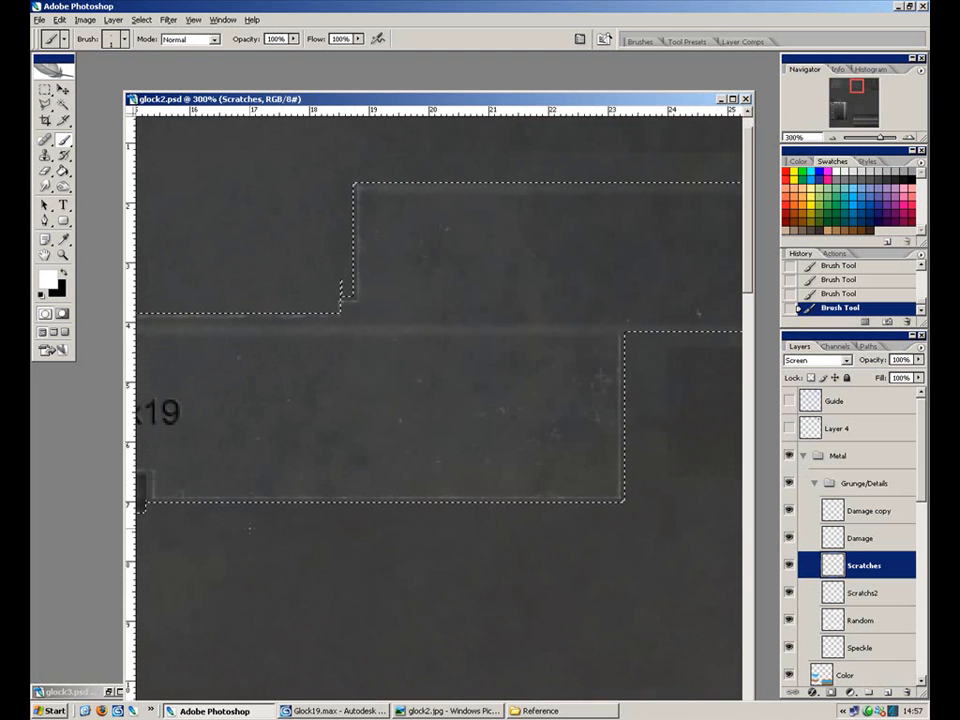
pyautogui.hotkey('ctrl', 'z')
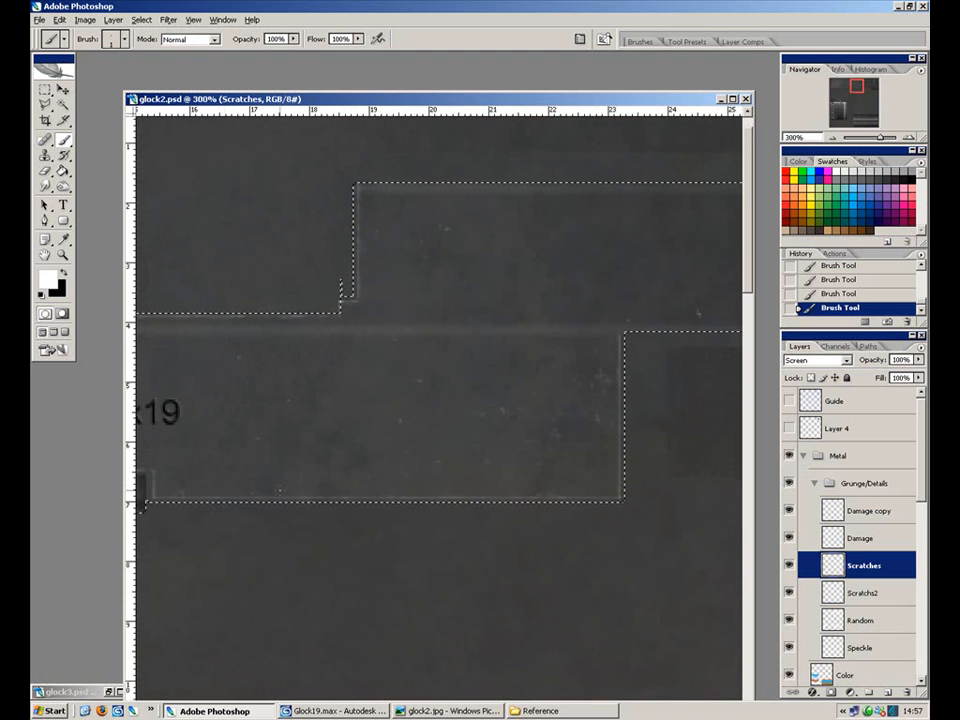
pyautogui.moveTo(300, 431); pyautogui.dragTo(540, 402)
pyautogui.moveTo(324, 400); pyautogui.dragTo(352, 394)
pyautogui.moveTo(446, 378); pyautogui.dragTo(806, 405)
pyautogui.moveTo(320, 403); pyautogui.dragTo(582, 410)
pyautogui.moveTo(688, 335); pyautogui.dragTo(346, 247)
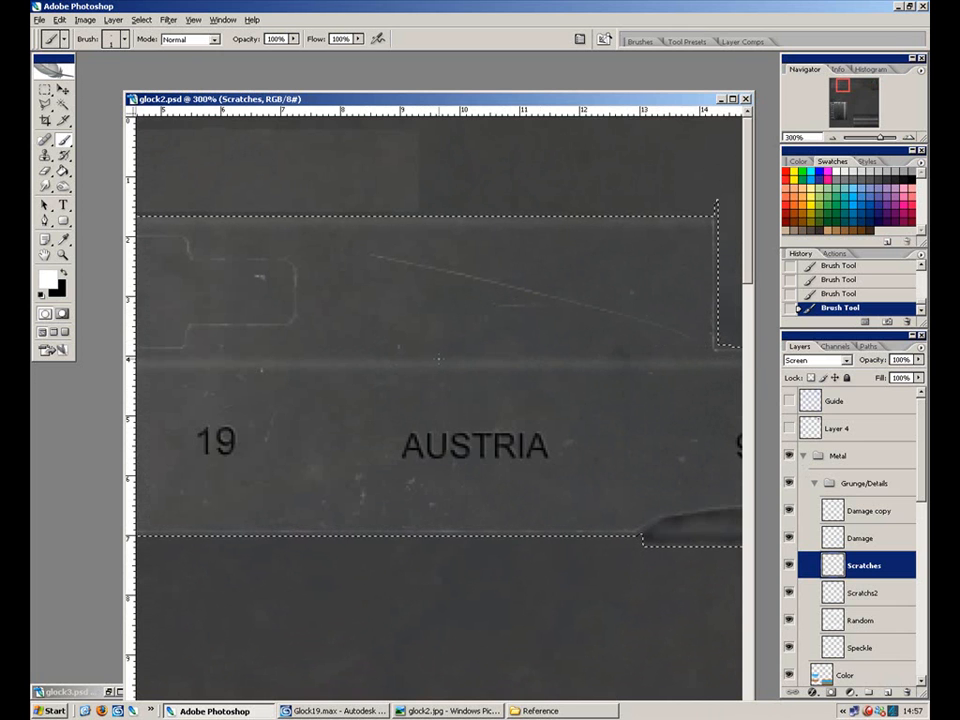
# Paint thin diagonal scratches on the lower slide, one beneath the 19 marking and one behind the 9x19 marking.
pyautogui.hotkey('ctrl', '-')
pyautogui.moveTo(382, 367); pyautogui.dragTo(462, 465)
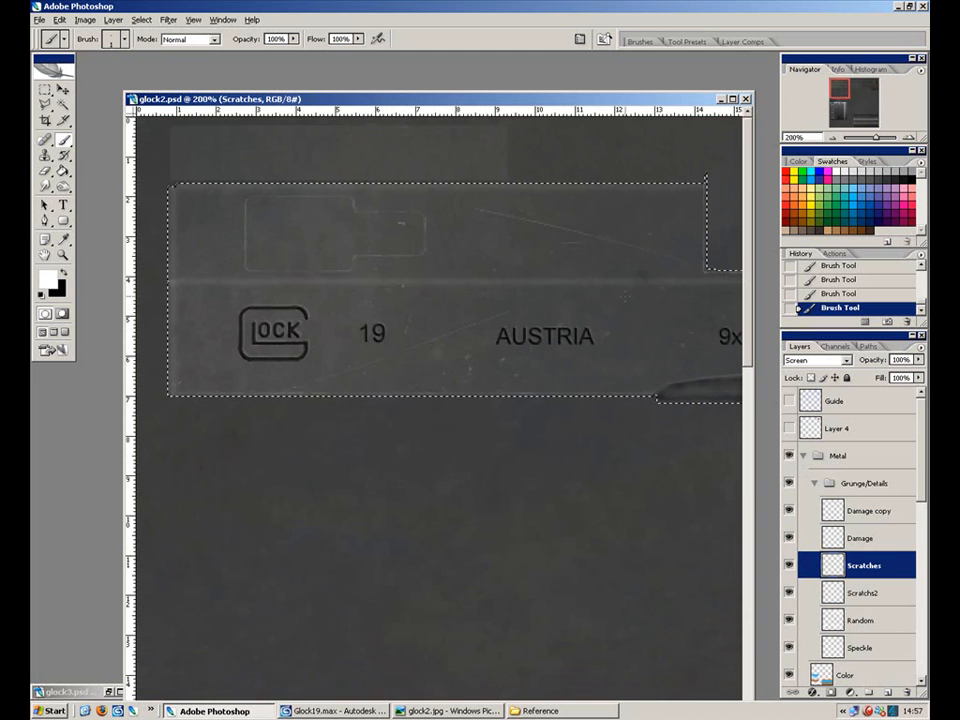
pyautogui.moveTo(670, 375); pyautogui.dragTo(307, 445)
pyautogui.moveTo(725, 400); pyautogui.dragTo(292, 466)
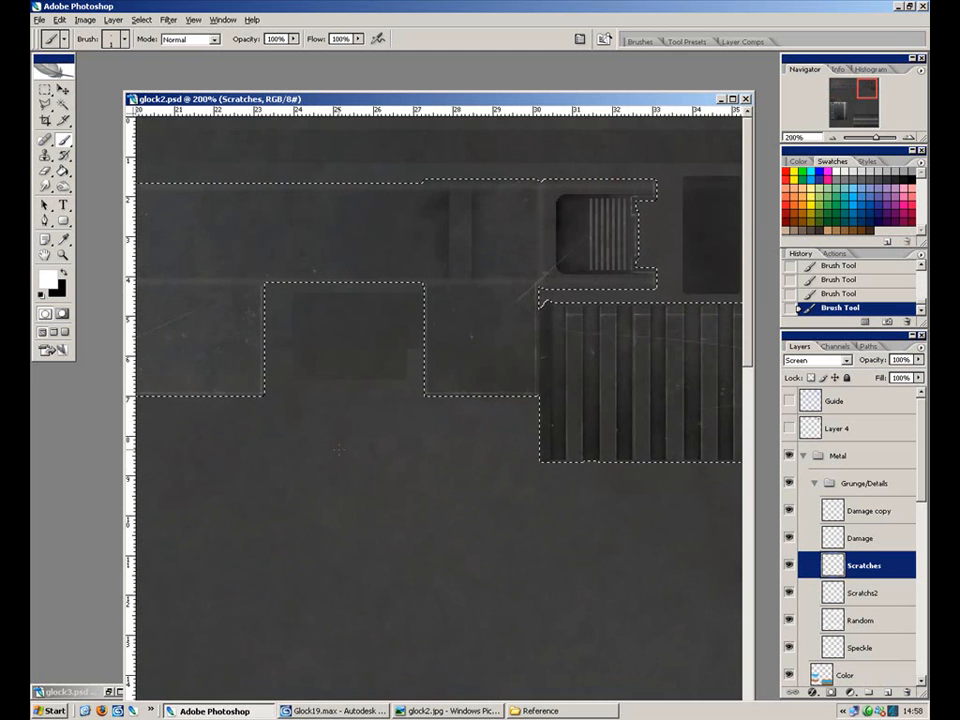
# Paint a short rising diagonal scratch across the middle ridges of the rear serrations.
pyautogui.moveTo(435, 439); pyautogui.dragTo(178, 507)
pyautogui.hotkey('ctrl', '+')
pyautogui.moveTo(609, 385)
pyautogui.mouseDown()
pyautogui.moveTo(450, 394)
pyautogui.moveTo(598, 358)
pyautogui.mouseUp()
pyautogui.hotkey('ctrl', 'z')
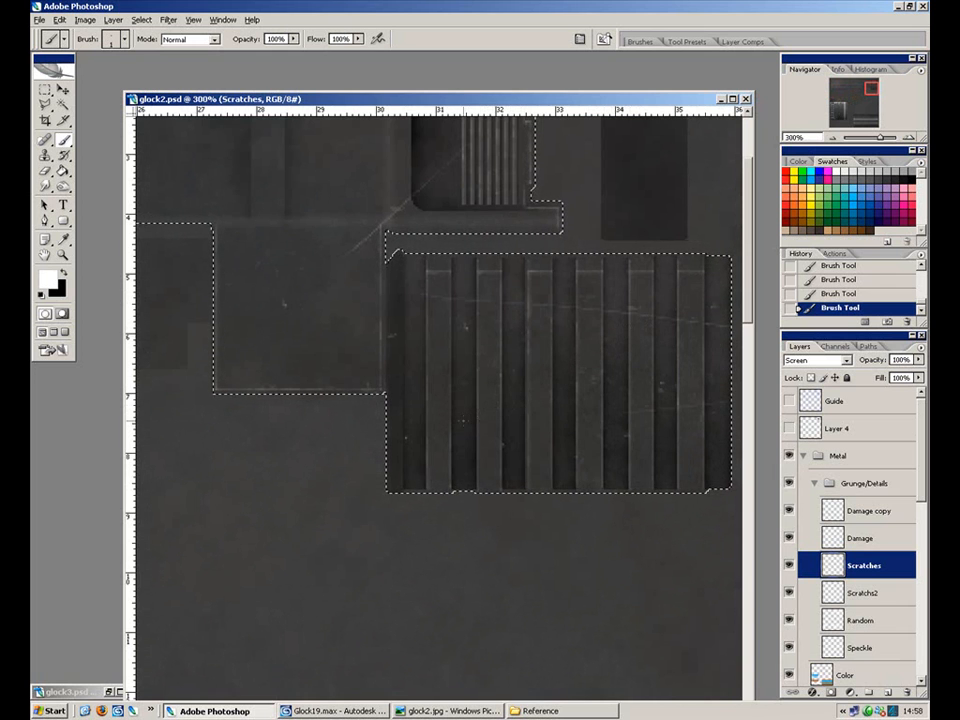
pyautogui.hotkey('ctrl', 'z')
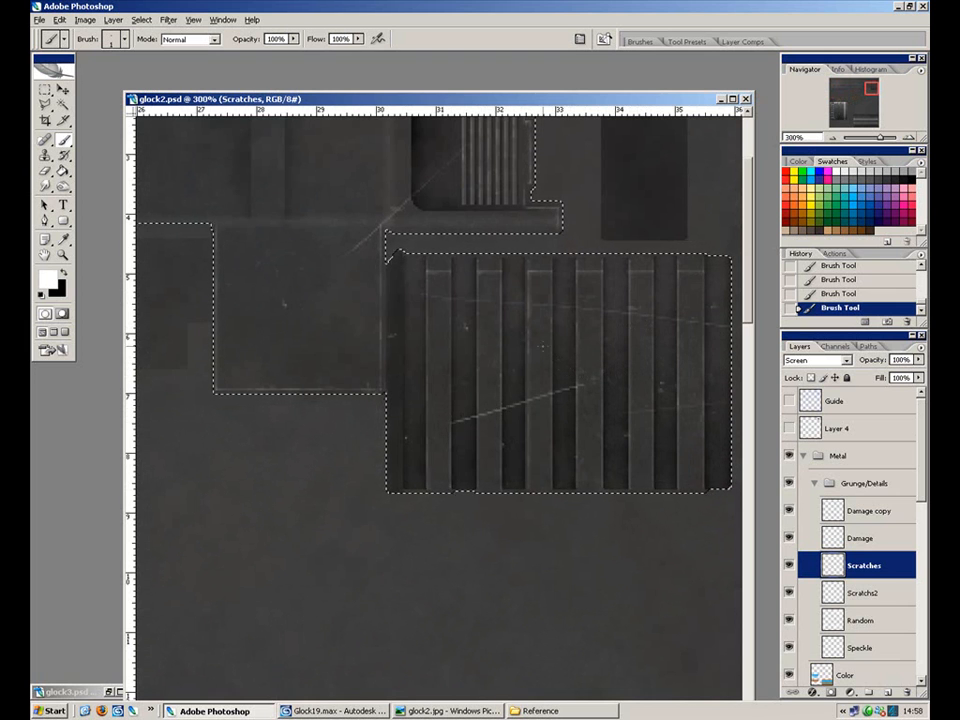
# Erase the scratch parts that cross the serration grooves with a 5-pixel eraser, leaving them only on the raised ridges.
pyautogui.click(46, 170)
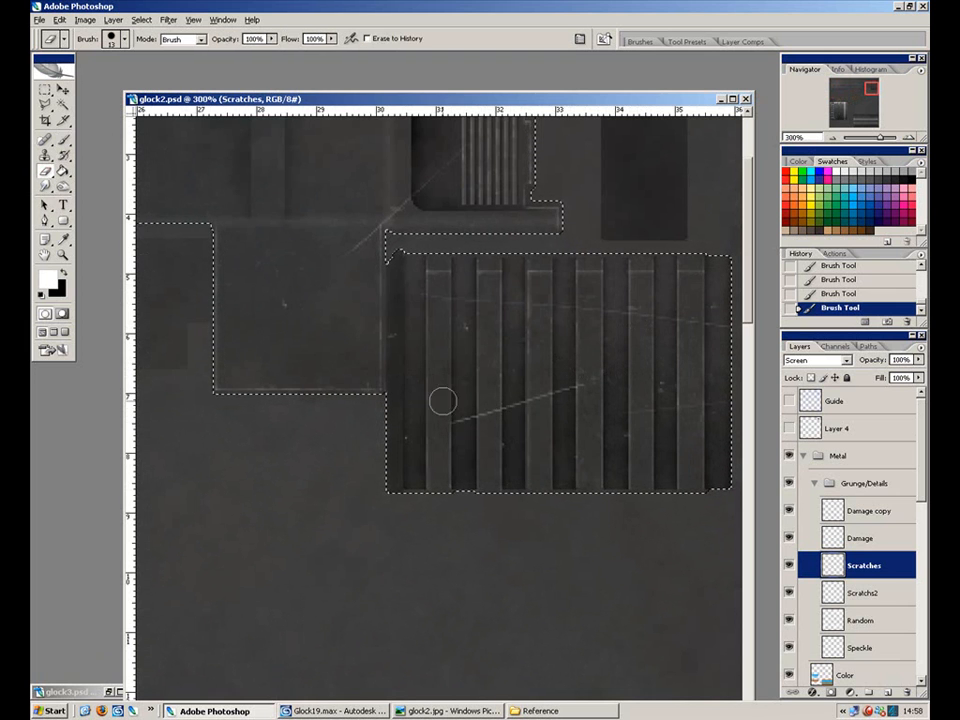
pyautogui.hotkey('ctrl', '+')
pyautogui.hotkey('ctrl', '+')
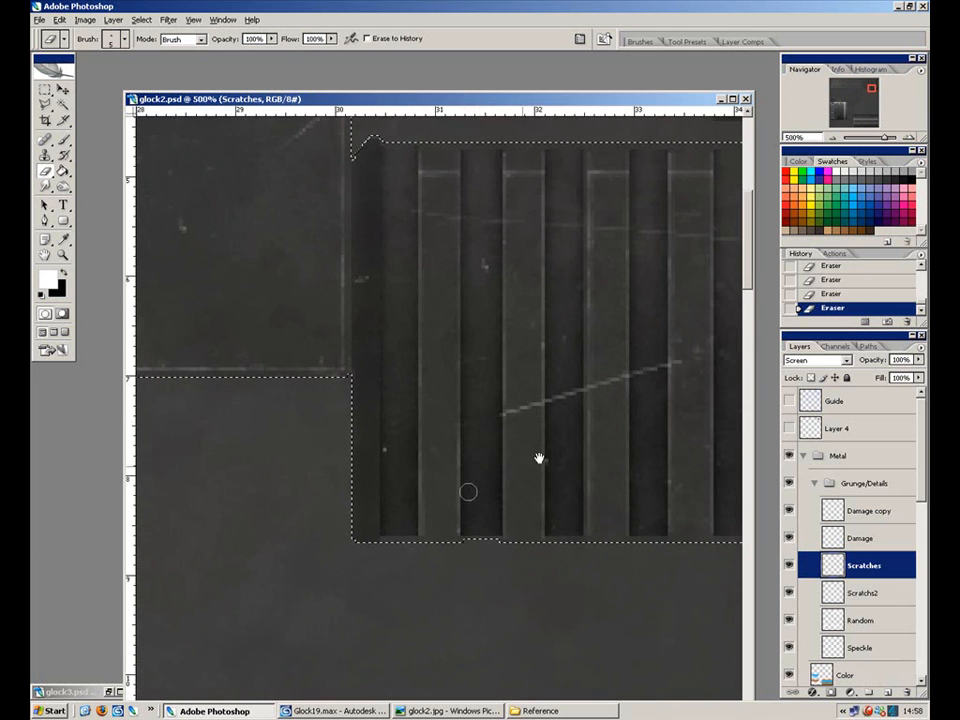
pyautogui.moveTo(545, 367); pyautogui.dragTo(457, 356)
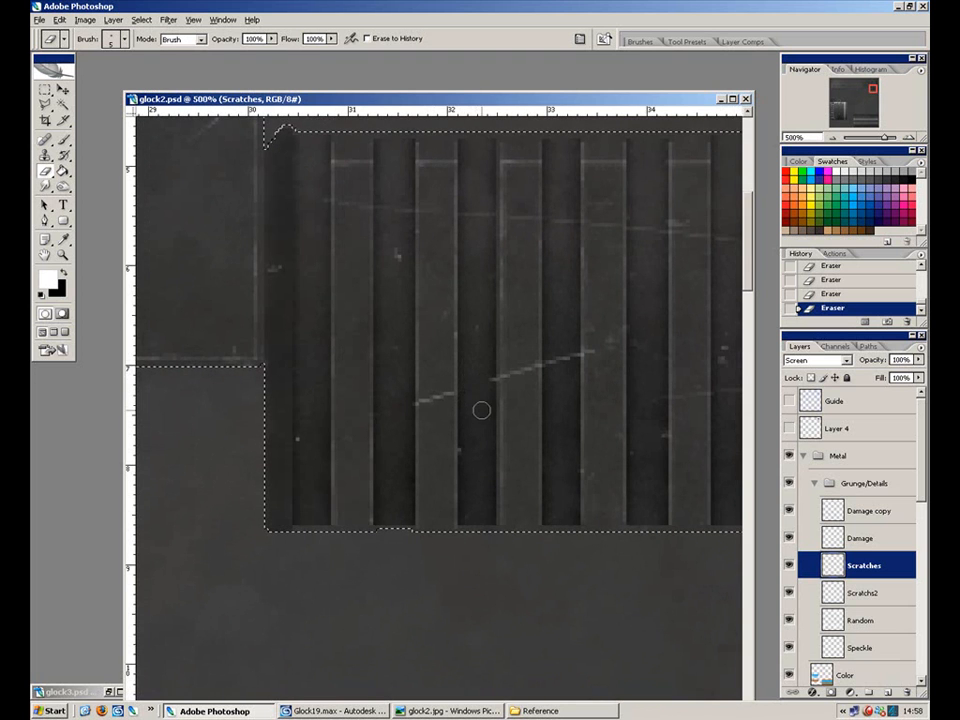
pyautogui.moveTo(551, 345); pyautogui.dragTo(551, 385)
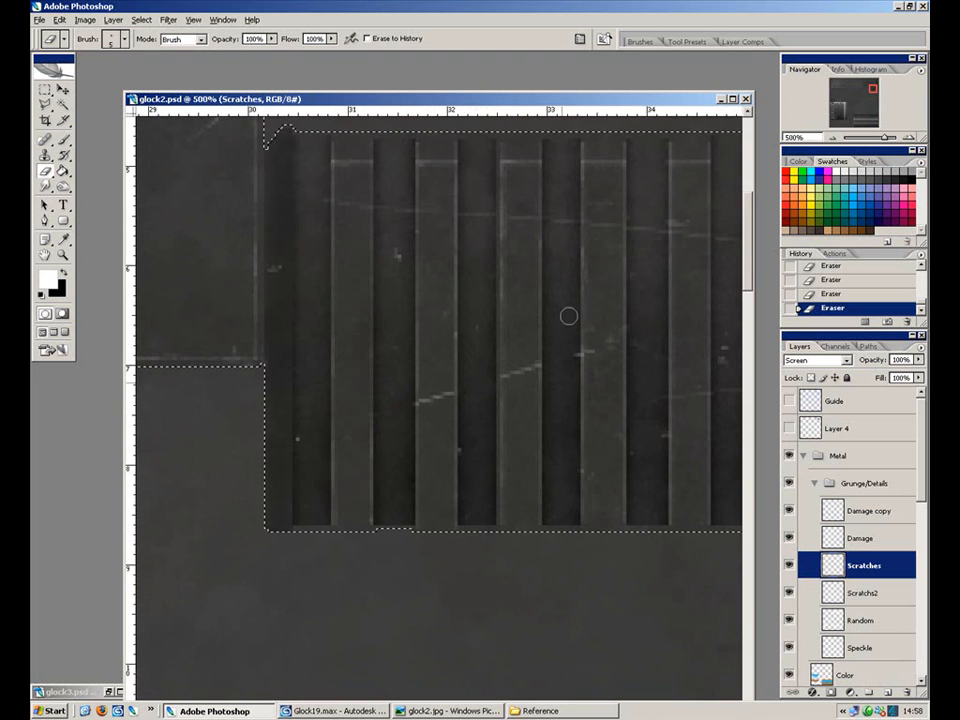
pyautogui.moveTo(607, 420); pyautogui.dragTo(491, 516)
pyautogui.moveTo(277, 262); pyautogui.dragTo(273, 346)
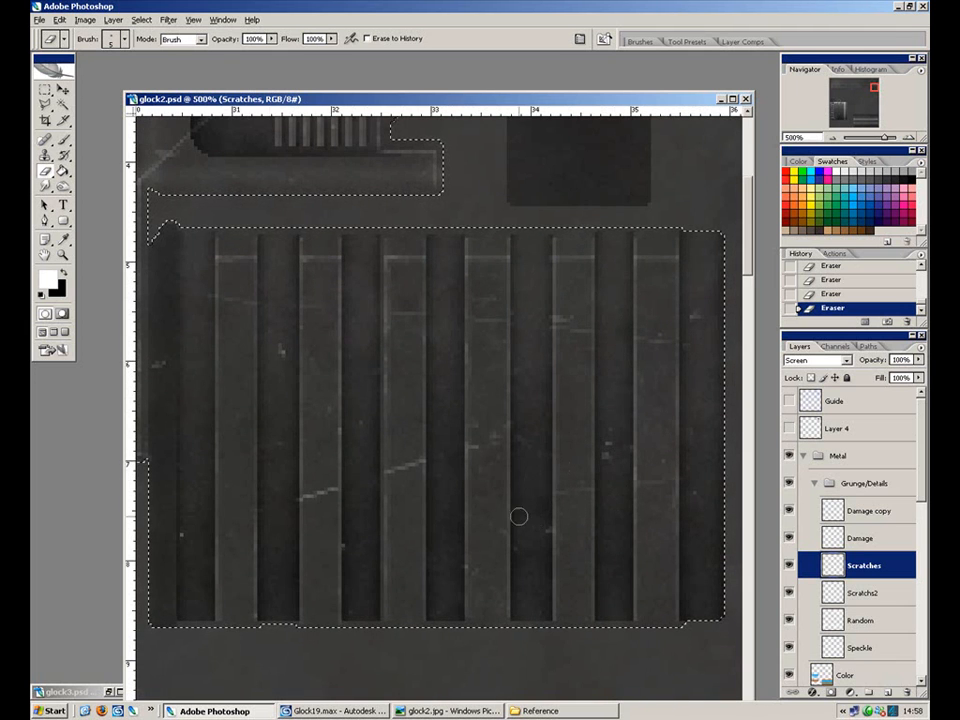
# On the Scratchs2 layer, paint fine black shading beneath the diagonal scratch segments on the middle serration ridges.
pyautogui.click(872, 593)
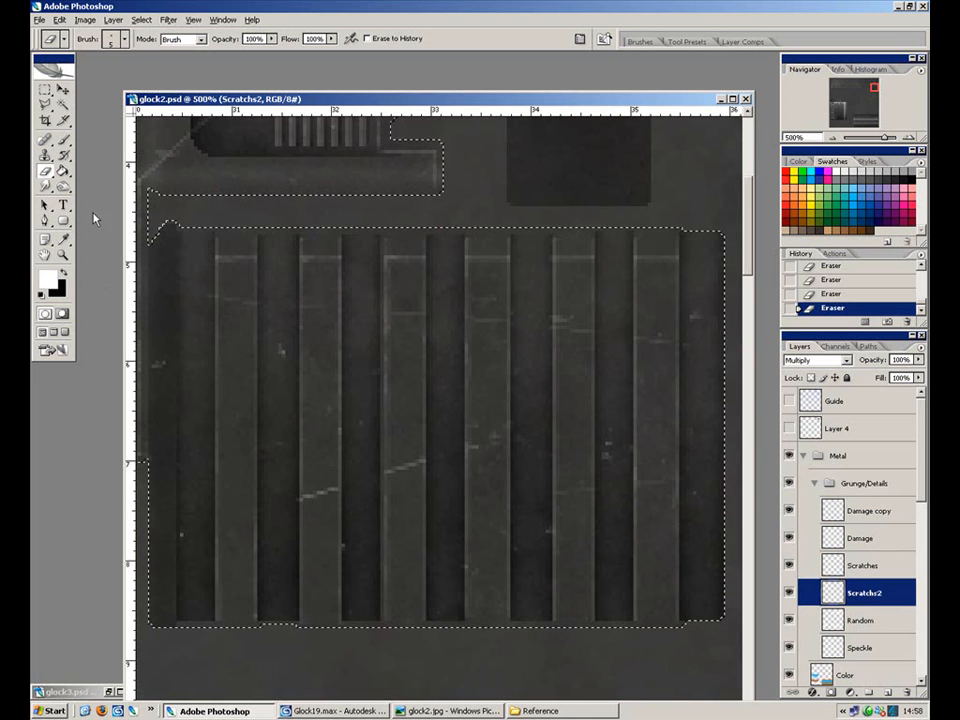
pyautogui.press('x')
pyautogui.click(64, 141)
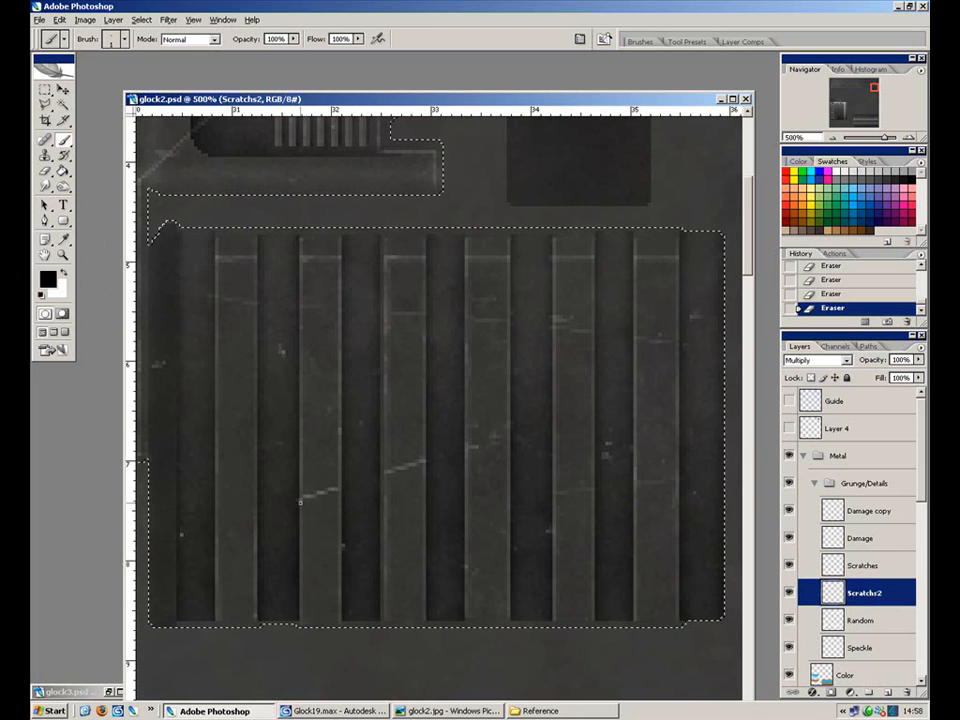
pyautogui.click(418, 460)
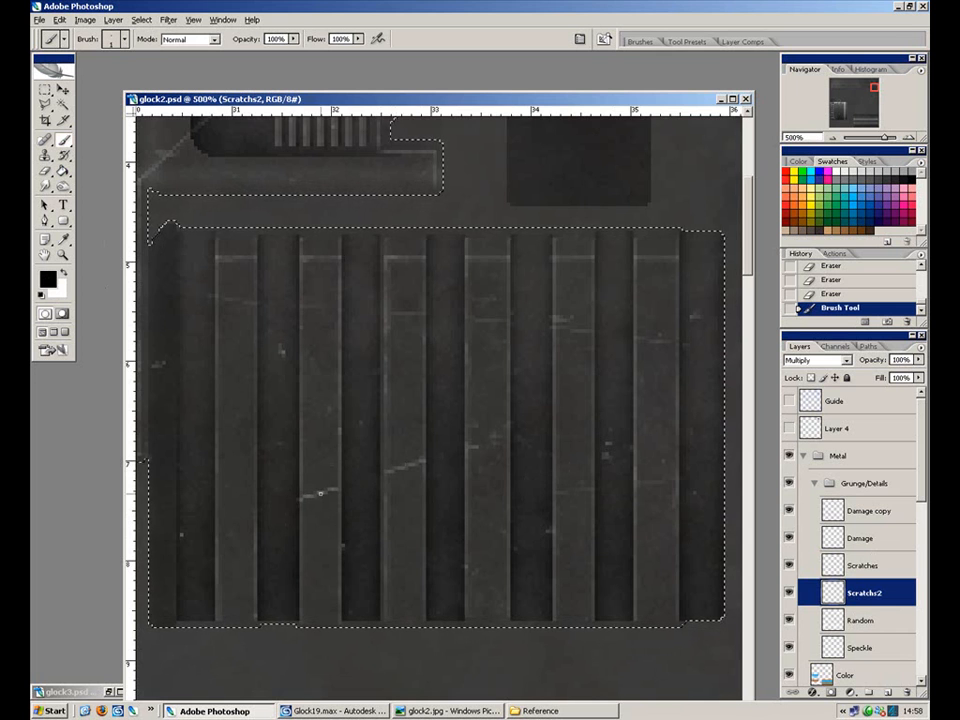
pyautogui.moveTo(397, 444); pyautogui.dragTo(482, 434)
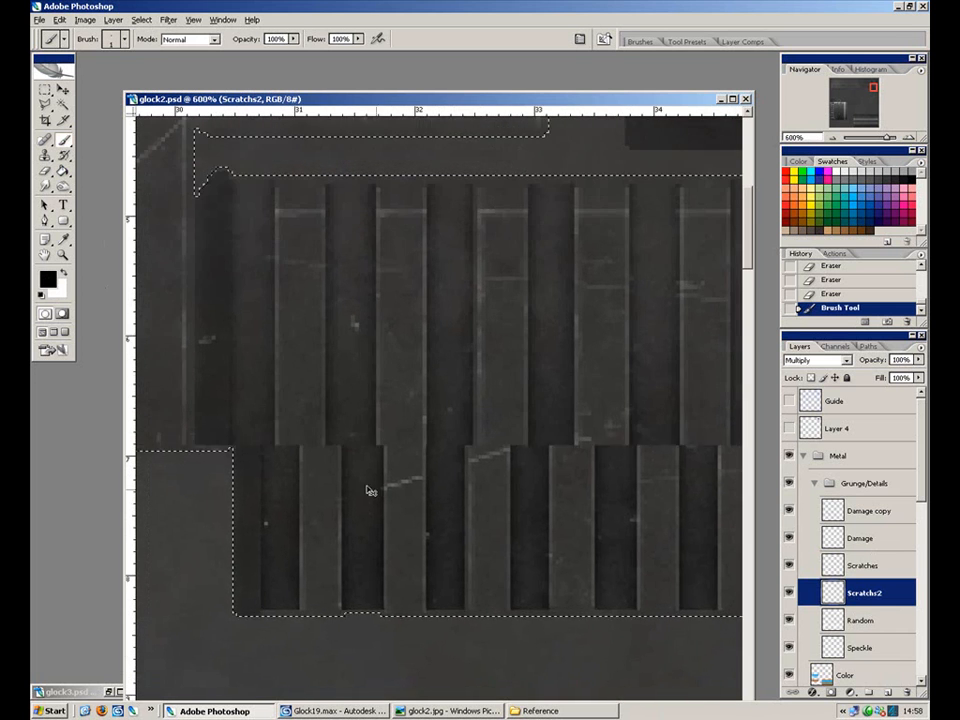
pyautogui.hotkey('ctrl', '+')
pyautogui.hotkey('ctrl', '+')
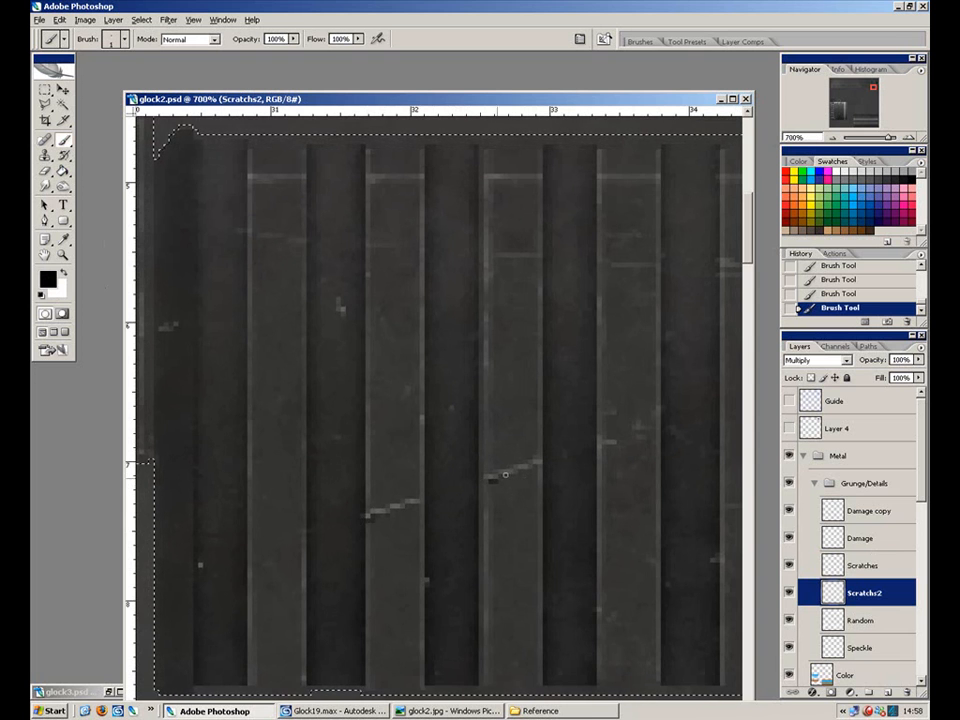
# Add fine black shading beneath the remaining scratch segments on the other serration ridges.
pyautogui.moveTo(592, 441); pyautogui.dragTo(349, 446)
pyautogui.moveTo(486, 512); pyautogui.dragTo(493, 511)
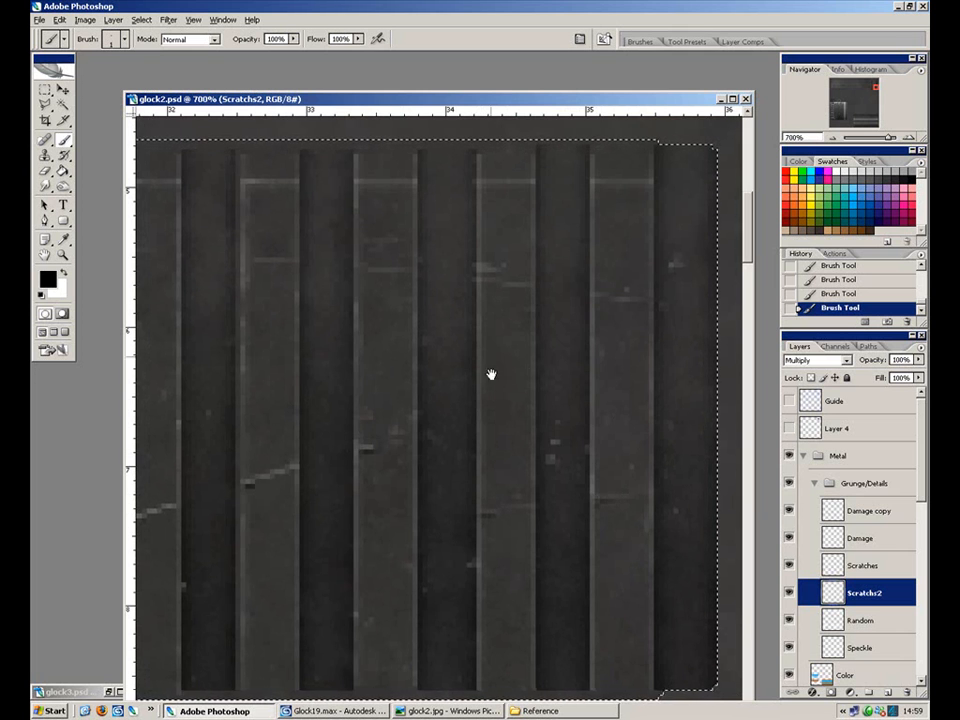
pyautogui.moveTo(495, 358); pyautogui.dragTo(527, 515)
pyautogui.moveTo(287, 403); pyautogui.dragTo(552, 417)
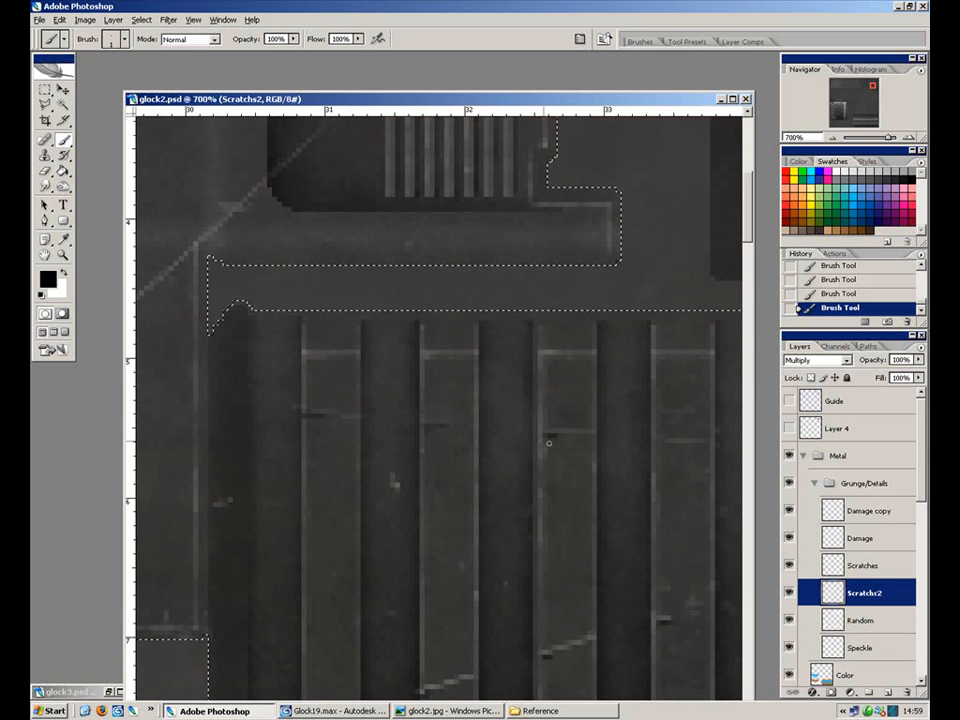
pyautogui.moveTo(641, 454); pyautogui.dragTo(498, 426)
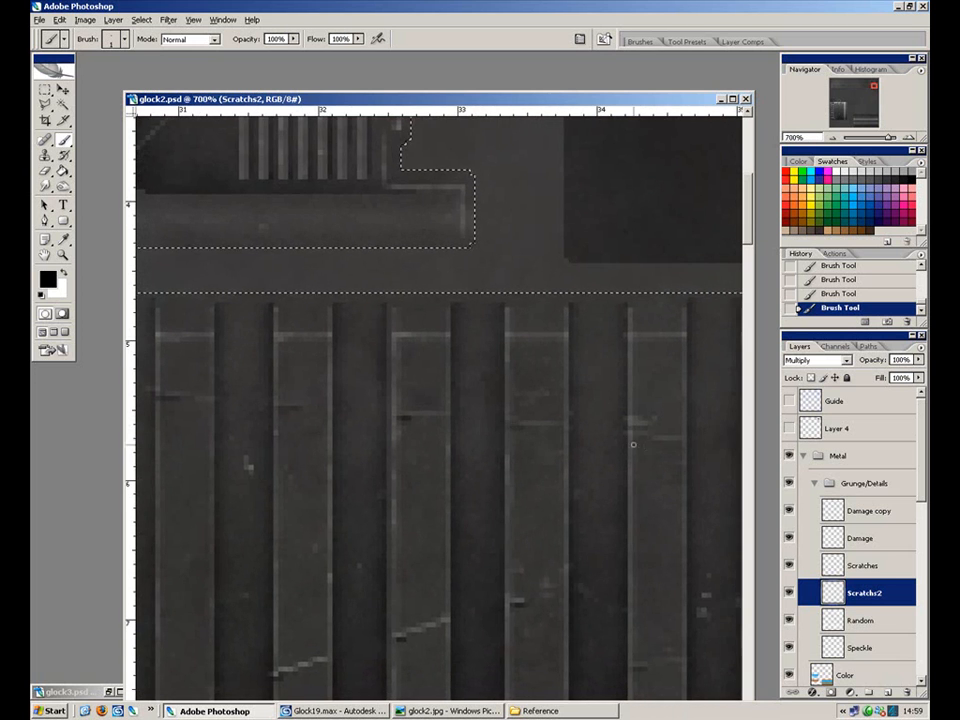
pyautogui.moveTo(689, 472); pyautogui.dragTo(561, 476)
# On the Scratches layer, erase the part of the diagonal scratch that runs inside the ribbed recess.
pyautogui.moveTo(289, 315); pyautogui.dragTo(572, 478)
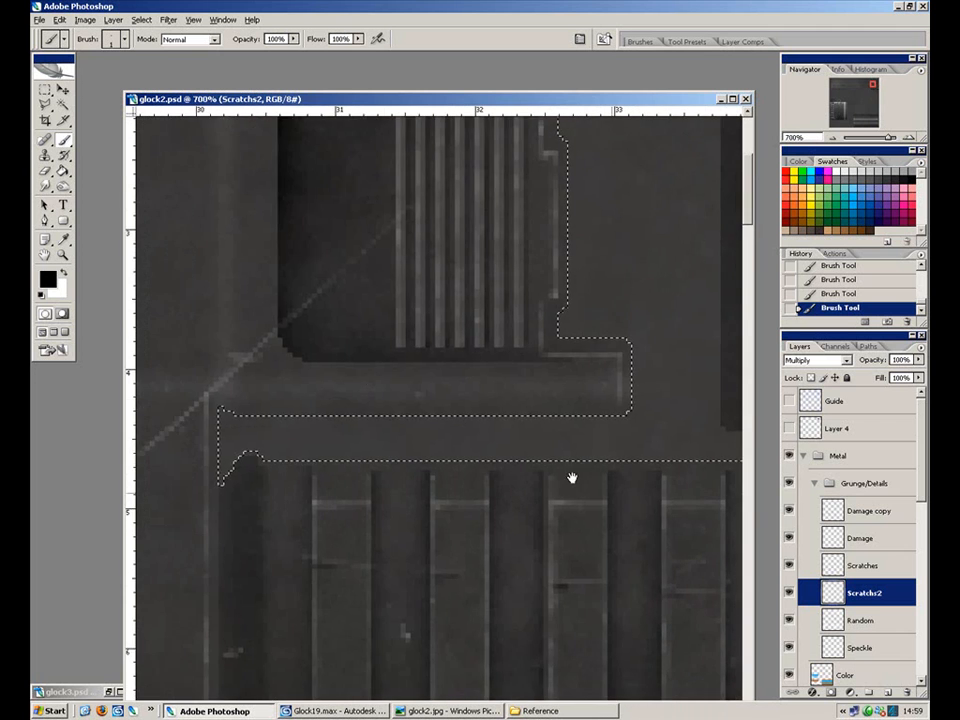
pyautogui.moveTo(354, 370); pyautogui.dragTo(503, 459)
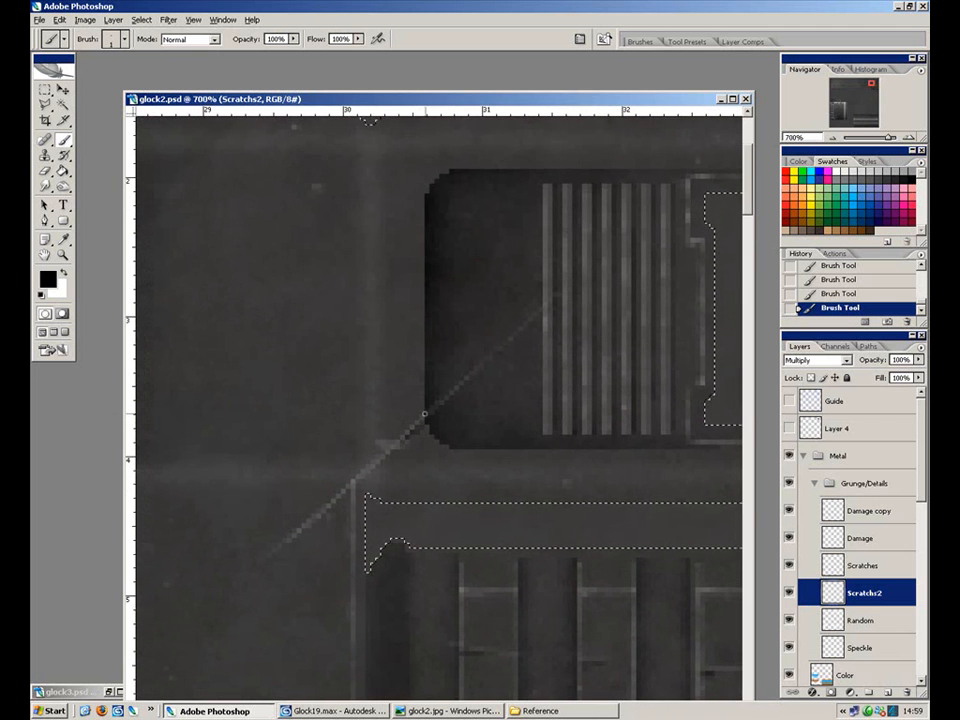
pyautogui.press('e')
pyautogui.moveTo(310, 282); pyautogui.dragTo(514, 315)
pyautogui.click(863, 565)
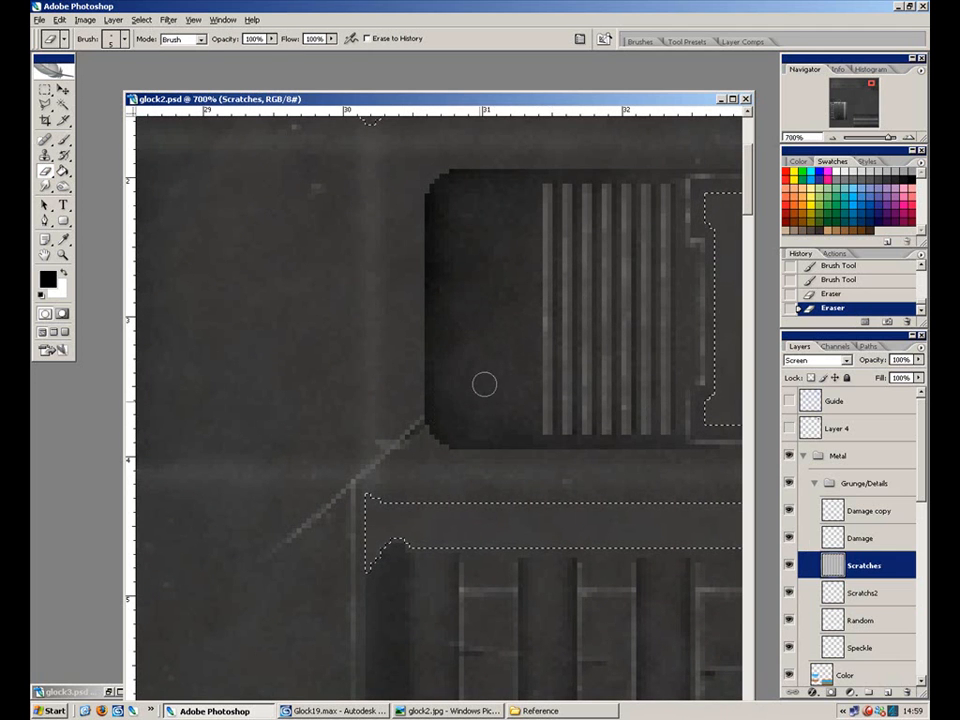
# On the Scratchs2 layer, add fine black brush touches along the diagonal scratch behind the 9x19 marking.
pyautogui.hotkey('ctrl', '-')
pyautogui.hotkey('ctrl', '-')
pyautogui.hotkey('ctrl', '-')
pyautogui.moveTo(287, 396); pyautogui.dragTo(501, 336)
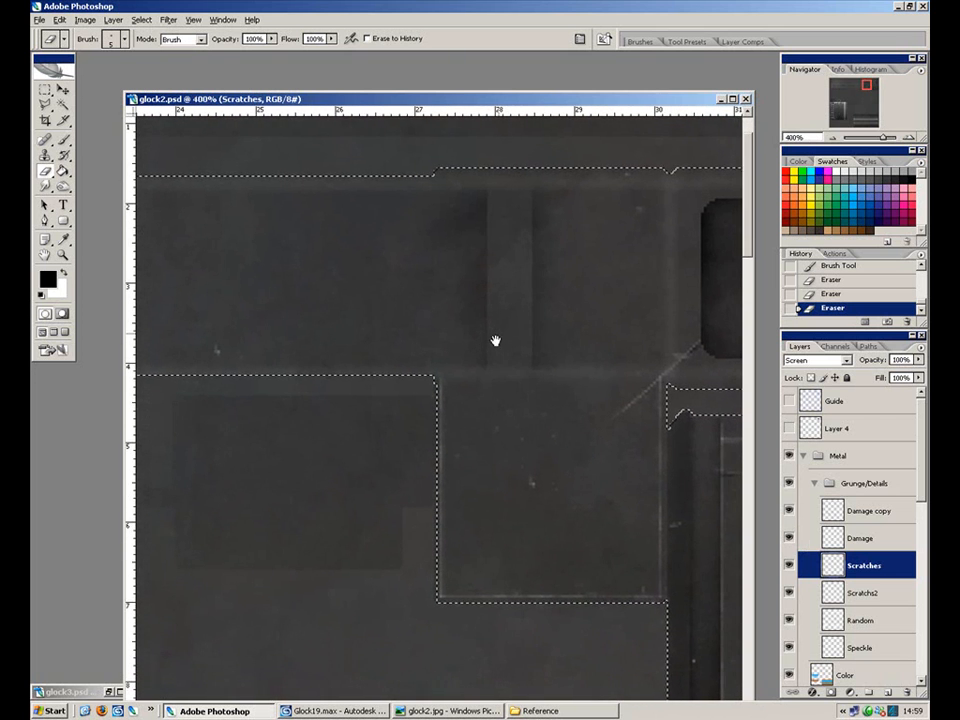
pyautogui.moveTo(212, 303); pyautogui.dragTo(566, 334)
pyautogui.click(63, 140)
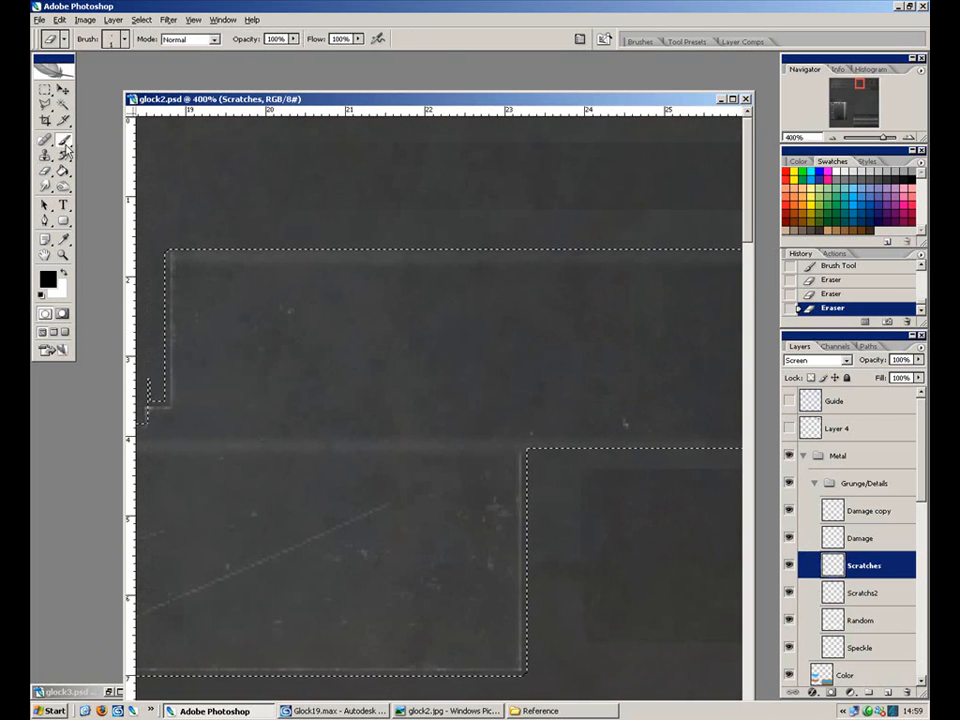
pyautogui.moveTo(250, 324); pyautogui.dragTo(579, 325)
pyautogui.moveTo(583, 529); pyautogui.dragTo(458, 489)
pyautogui.click(592, 465)
pyautogui.click(594, 465)
pyautogui.click(594, 465)
pyautogui.click(862, 593)
pyautogui.click(596, 465)
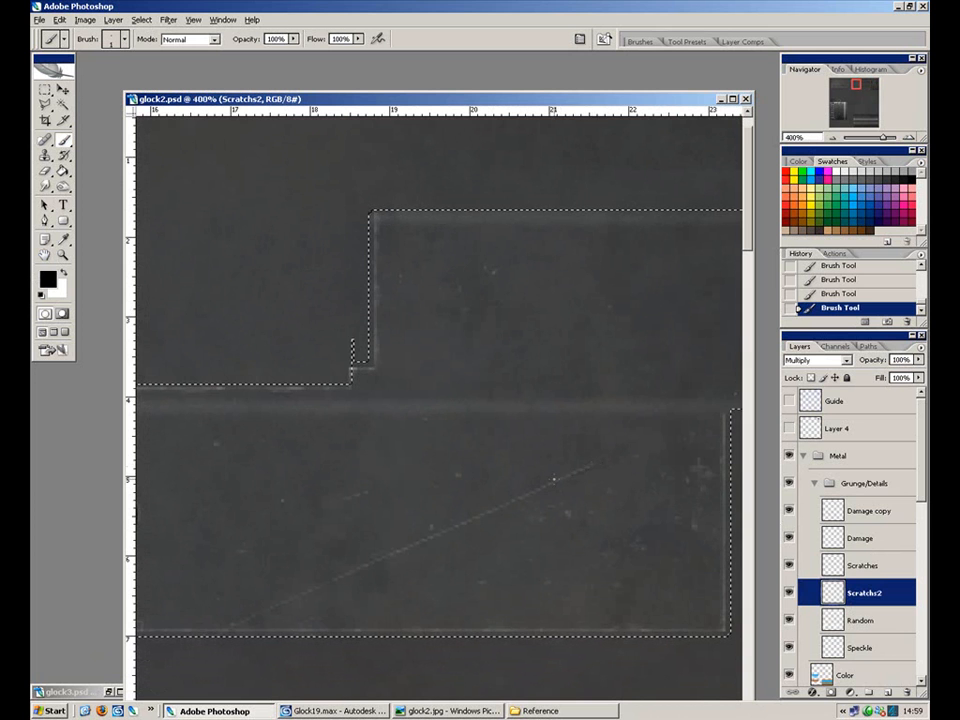
# Add fine black touches along the long diagonal scratch beneath the 19 marking.
pyautogui.moveTo(422, 534); pyautogui.dragTo(722, 545)
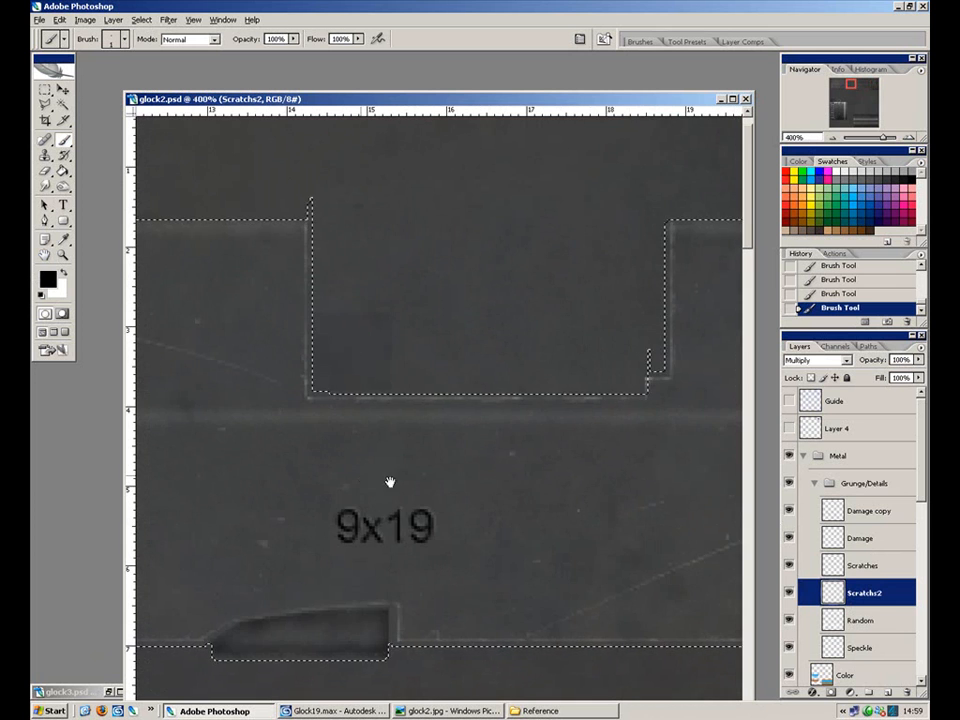
pyautogui.moveTo(360, 478); pyautogui.dragTo(598, 495)
pyautogui.moveTo(399, 378); pyautogui.dragTo(605, 384)
pyautogui.moveTo(275, 479); pyautogui.dragTo(542, 461)
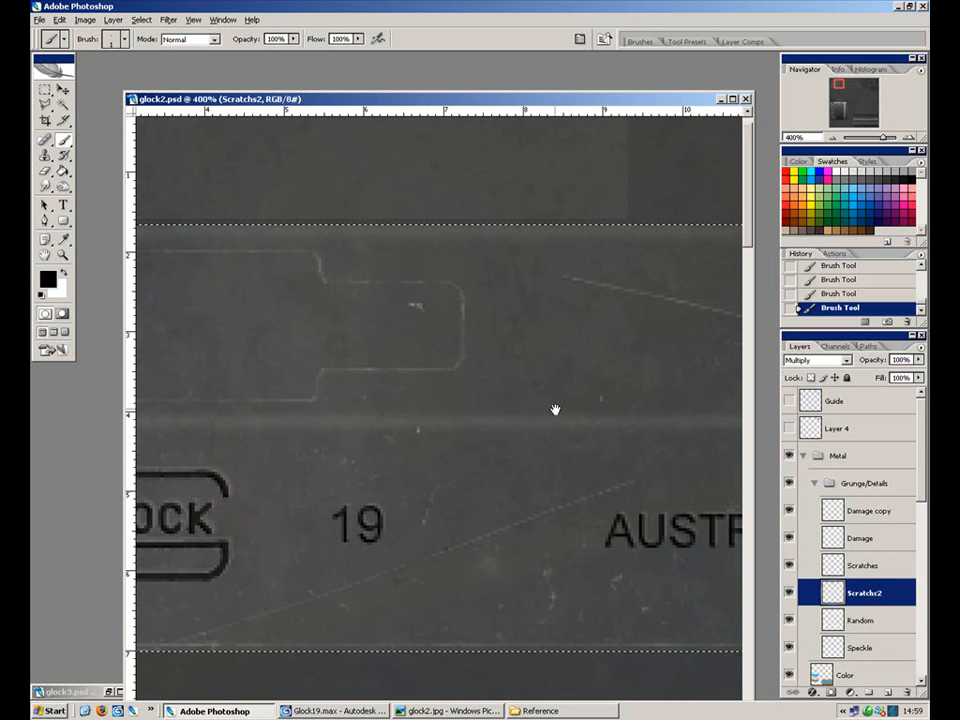
pyautogui.moveTo(421, 486); pyautogui.dragTo(671, 471)
pyautogui.moveTo(537, 497); pyautogui.dragTo(451, 455)
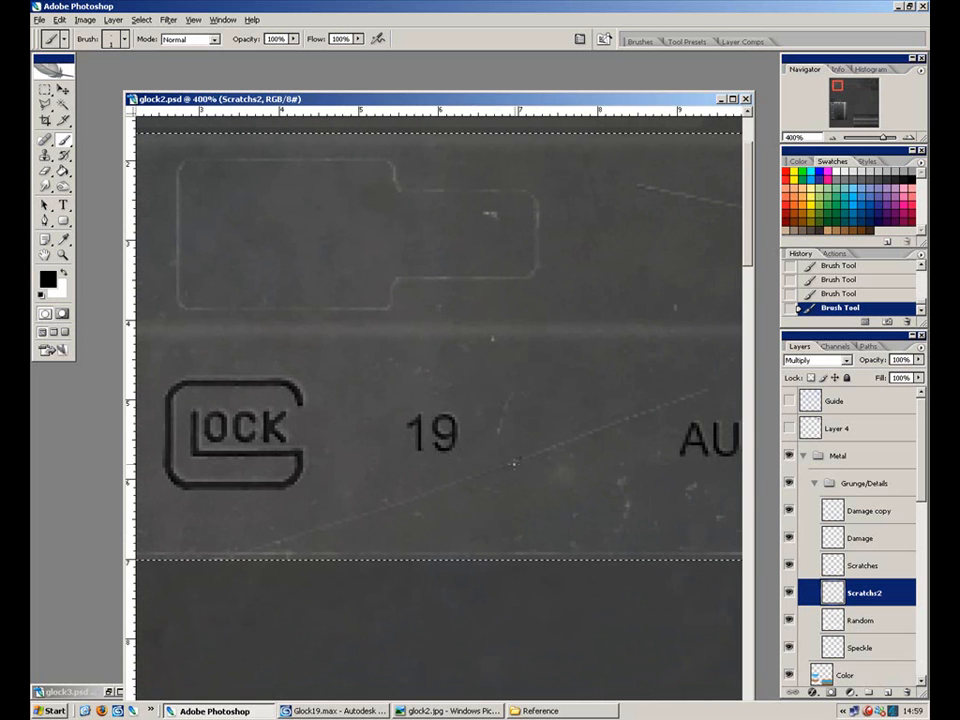
pyautogui.moveTo(557, 455); pyautogui.dragTo(418, 465)
# Try a white freehand stroke on the Damage layer with a 2-pixel pen-pressure brush, and undo it.
pyautogui.click(840, 535)
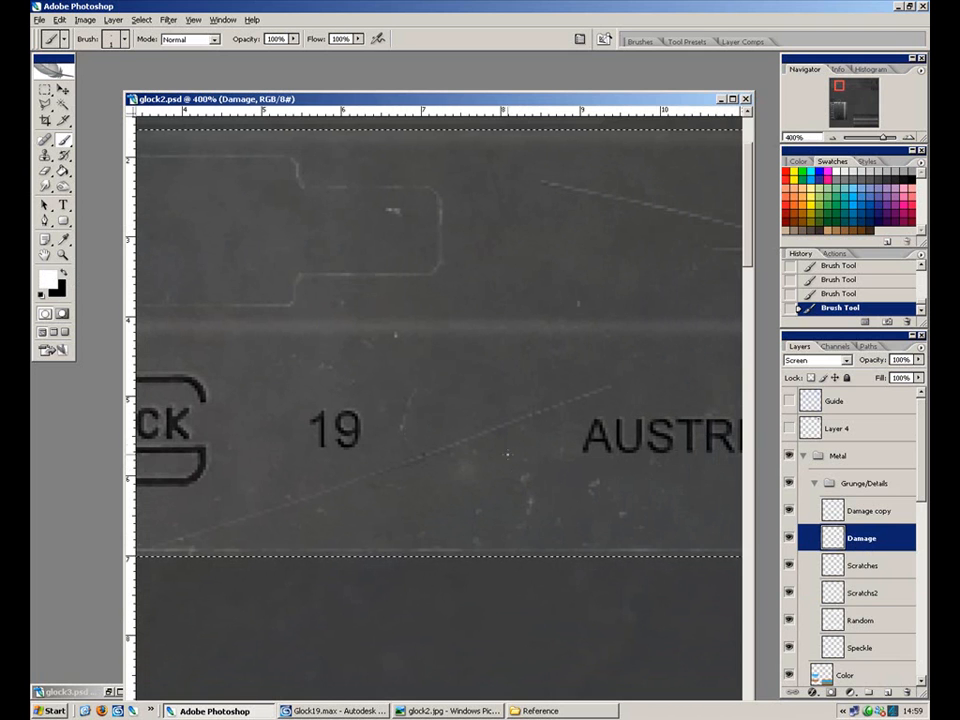
pyautogui.click(645, 45)
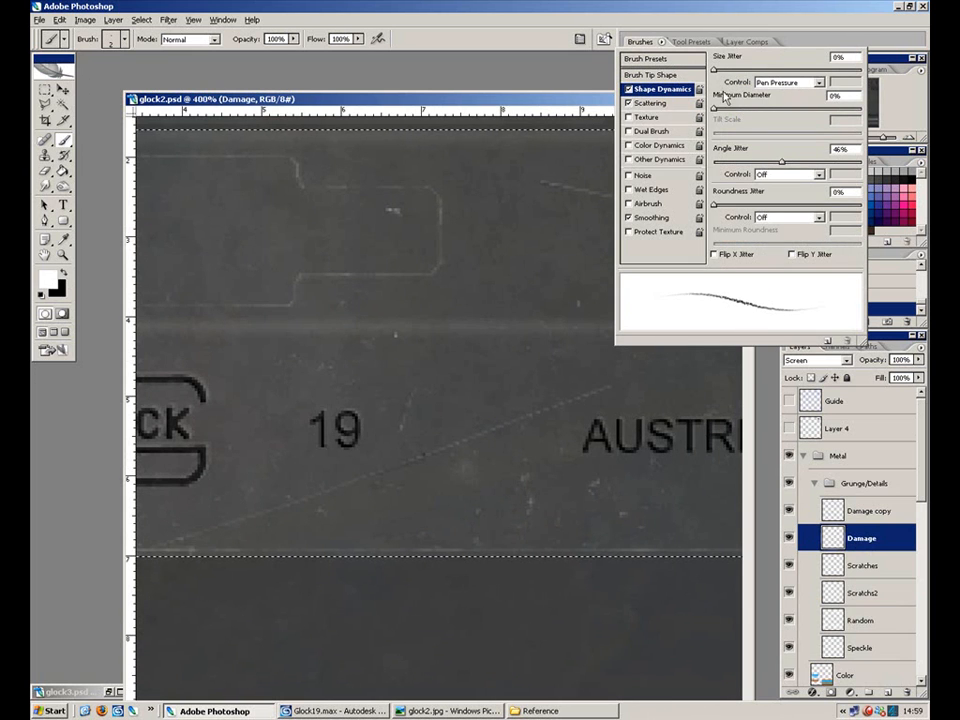
pyautogui.click(446, 306)
pyautogui.moveTo(350, 365)
pyautogui.mouseDown()
pyautogui.moveTo(431, 322)
pyautogui.moveTo(496, 271)
pyautogui.moveTo(632, 286)
pyautogui.moveTo(640, 333)
pyautogui.moveTo(549, 304)
pyautogui.moveTo(498, 336)
pyautogui.mouseUp()
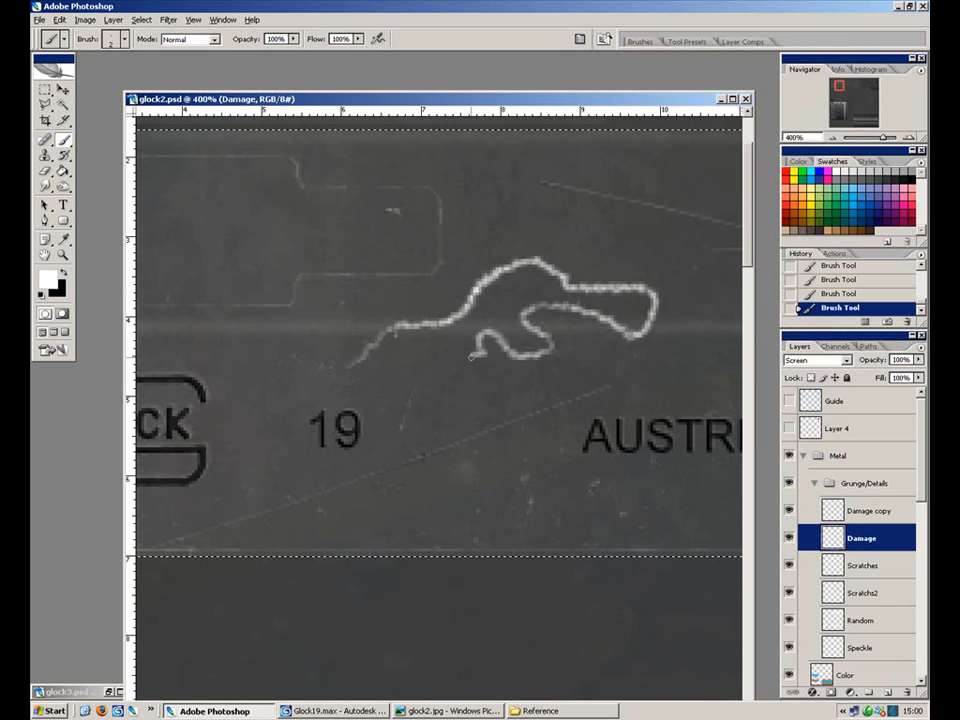
pyautogui.hotkey('ctrl', 'z')
# Switch to the Scratchs2 layer and set the brush's Opacity Jitter control to Pen Pressure under Other Dynamics.
pyautogui.hotkey('alt', '[')
pyautogui.hotkey('alt', '[')
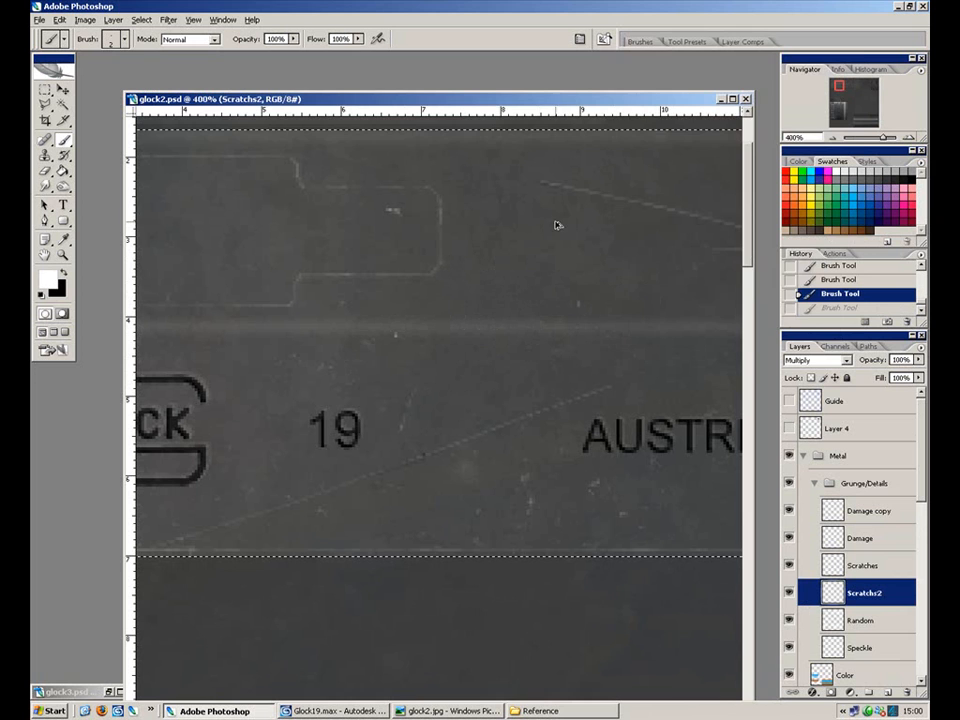
pyautogui.click(640, 41)
pyautogui.click(670, 160)
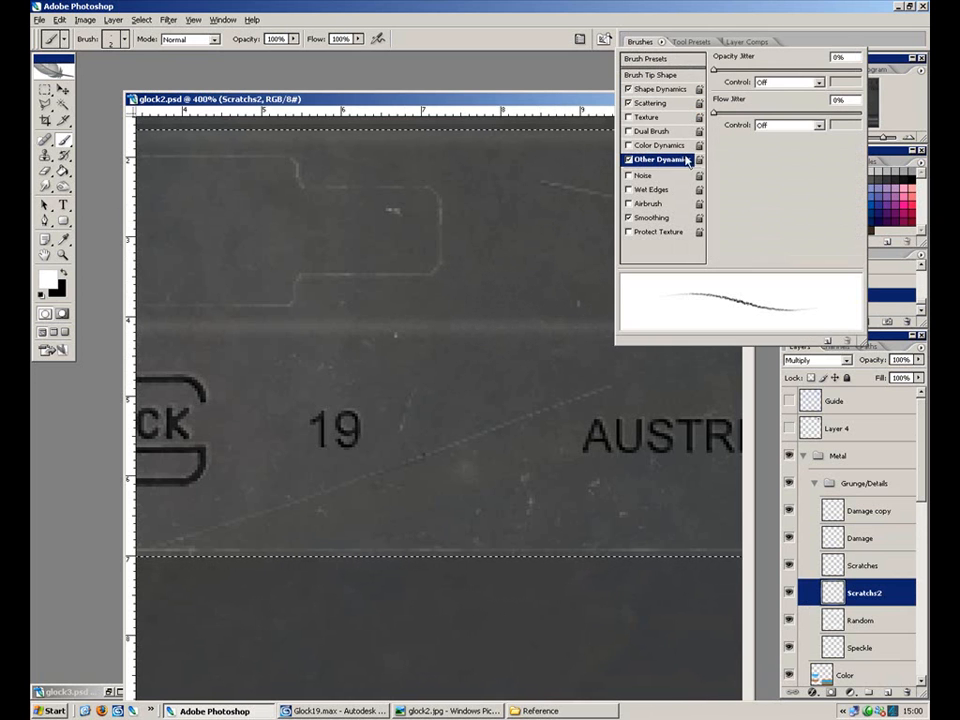
pyautogui.click(773, 84)
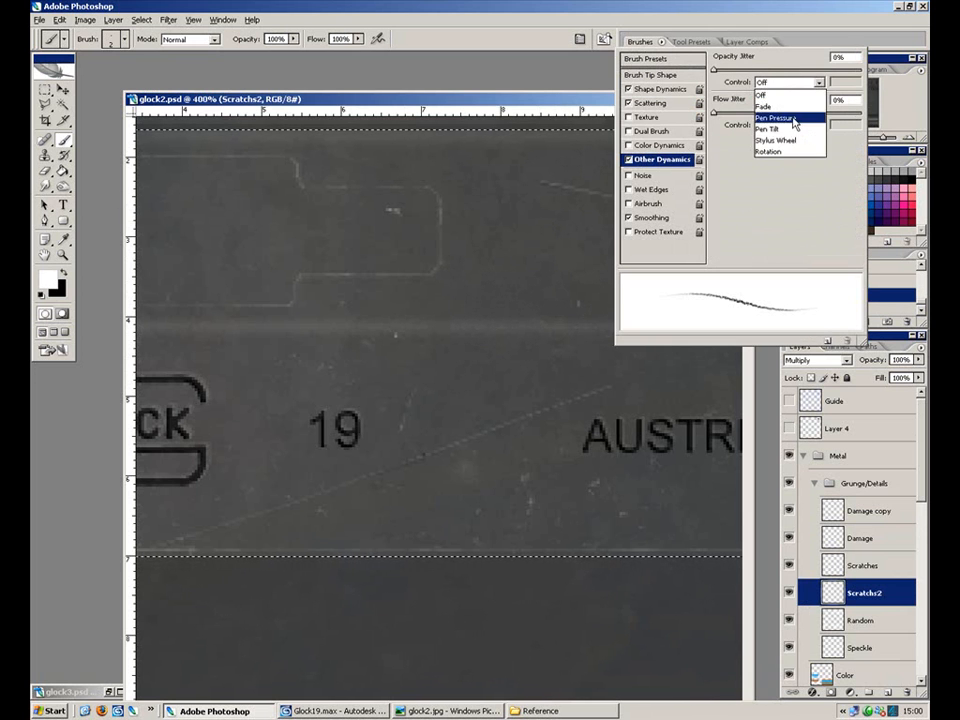
pyautogui.click(800, 118)
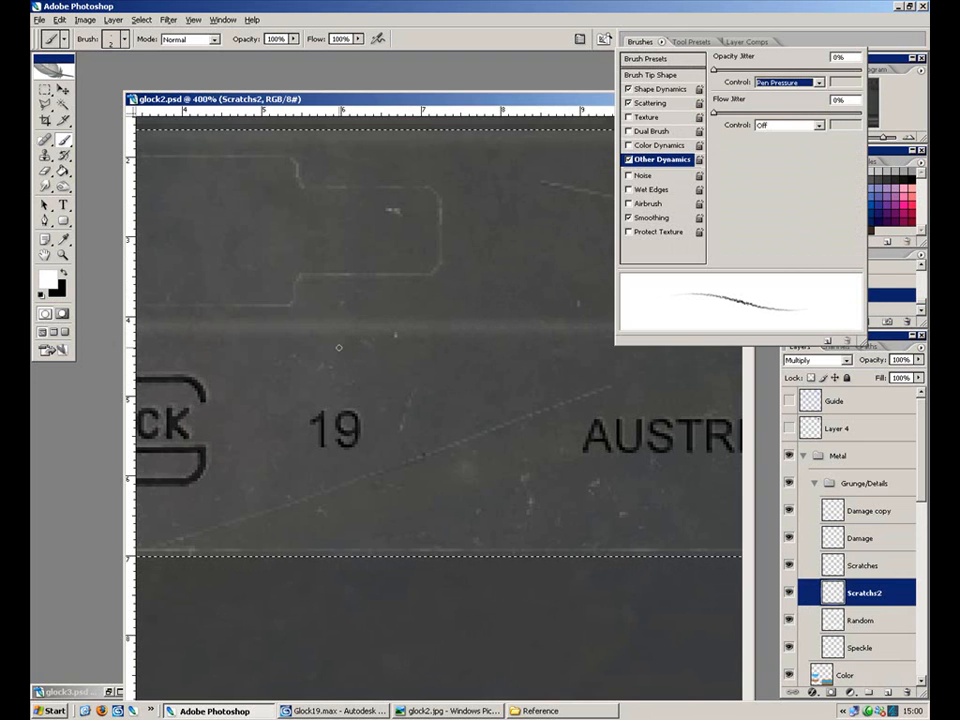
# Make the Damage layer active, try a white pressure-sensitive stroke above the area between 19 and AUSTRIA, and undo it.
pyautogui.click(319, 358)
pyautogui.hotkey('ctrl', 'z')
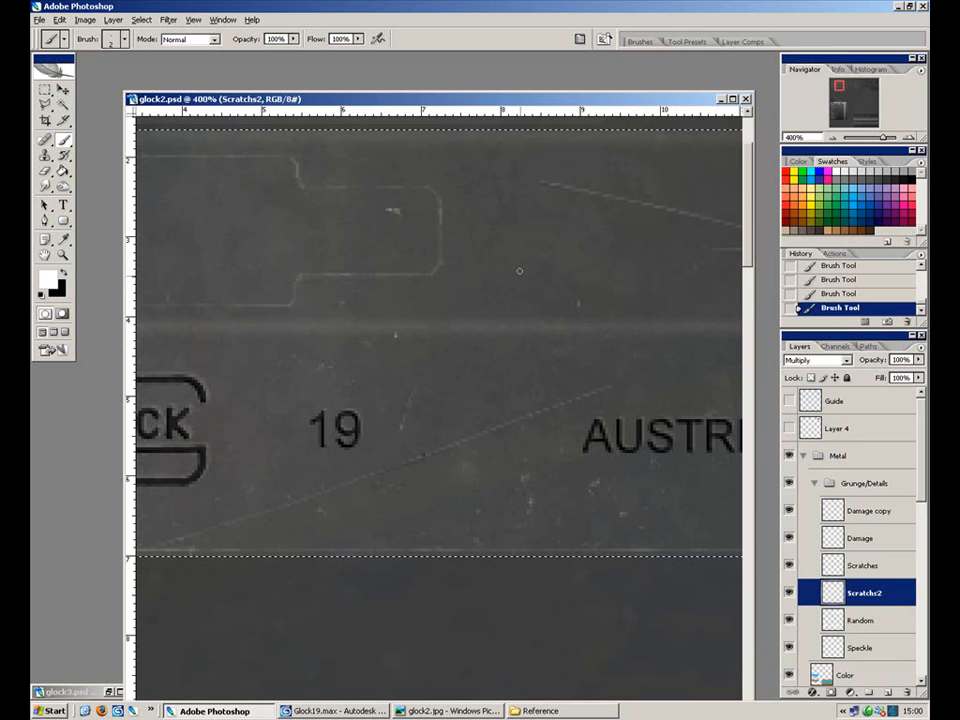
pyautogui.click(876, 531)
pyautogui.moveTo(419, 300); pyautogui.dragTo(454, 292)
pyautogui.moveTo(512, 286); pyautogui.dragTo(582, 283)
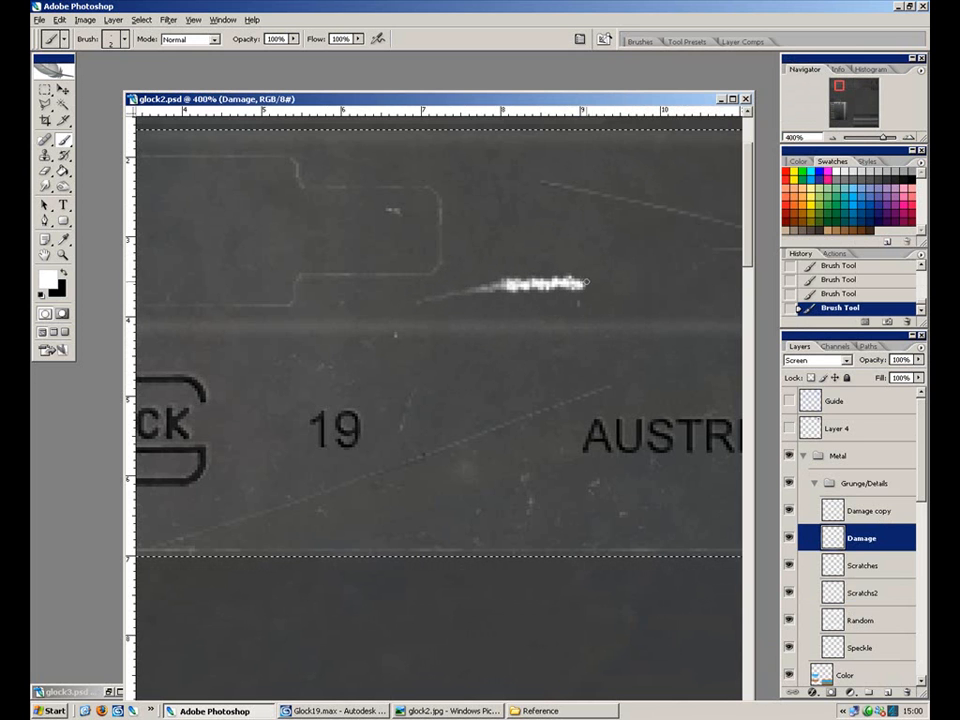
pyautogui.hotkey('ctrl', 'z')
# Try white wear marks at the upper corner of the slide beside the notch above 9x19, and undo them.
pyautogui.moveTo(687, 312)
pyautogui.mouseDown()
pyautogui.moveTo(344, 432)
pyautogui.moveTo(174, 422)
pyautogui.mouseUp()
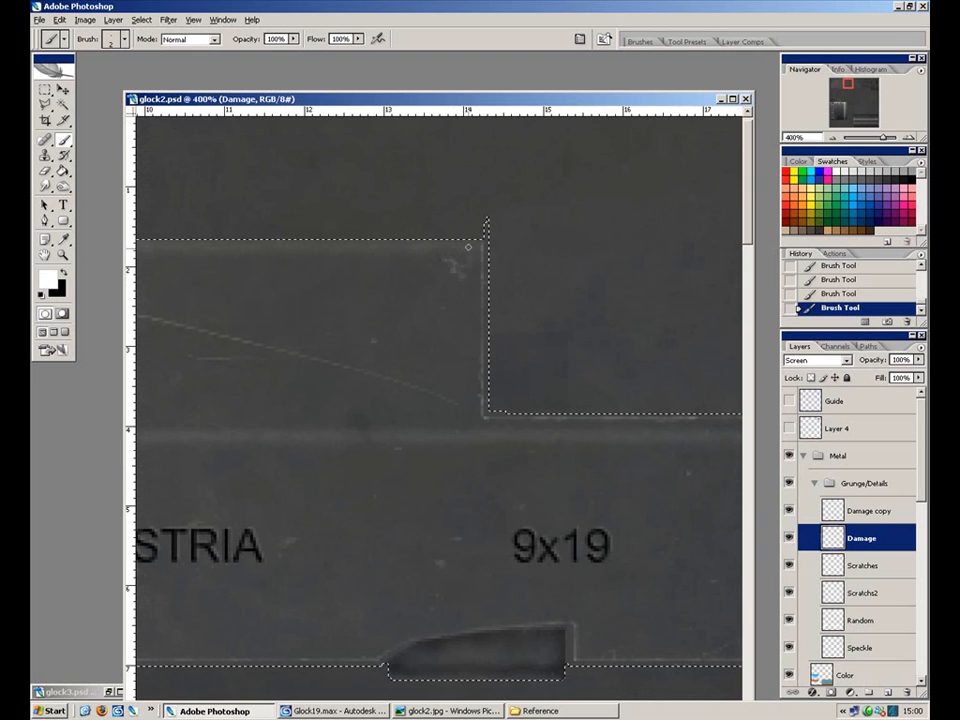
pyautogui.moveTo(485, 246); pyautogui.dragTo(477, 247)
pyautogui.hotkey('ctrl', 'z')
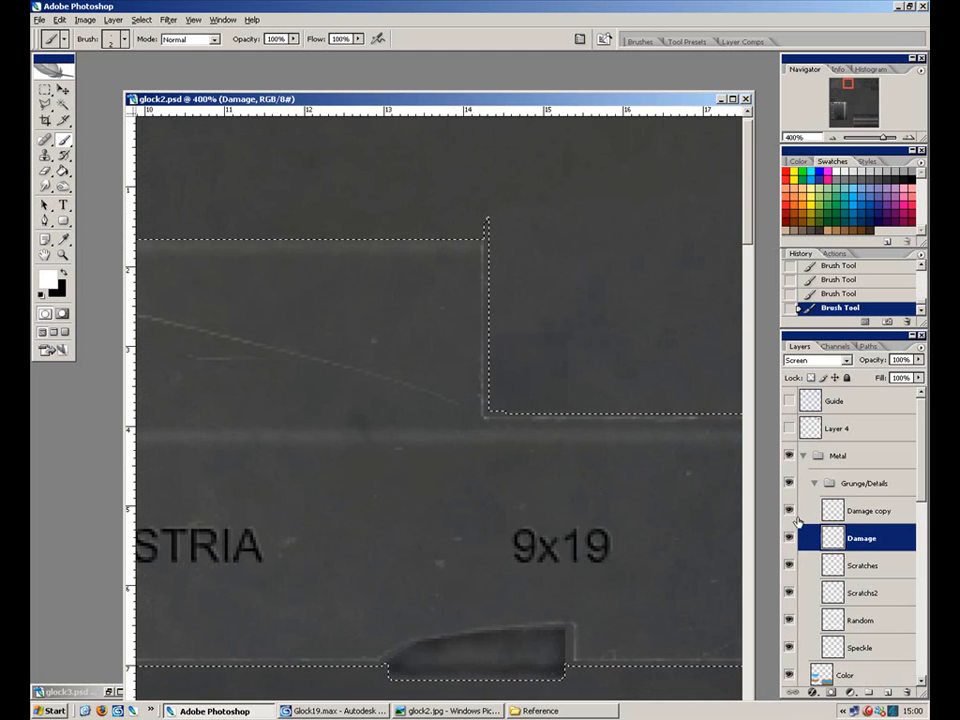
# Examine the slide's lower edge, the corners of the square cutout and the ribbed rear section for places that need edge wear.
pyautogui.moveTo(535, 470); pyautogui.dragTo(272, 360)
pyautogui.moveTo(704, 451); pyautogui.dragTo(356, 419)
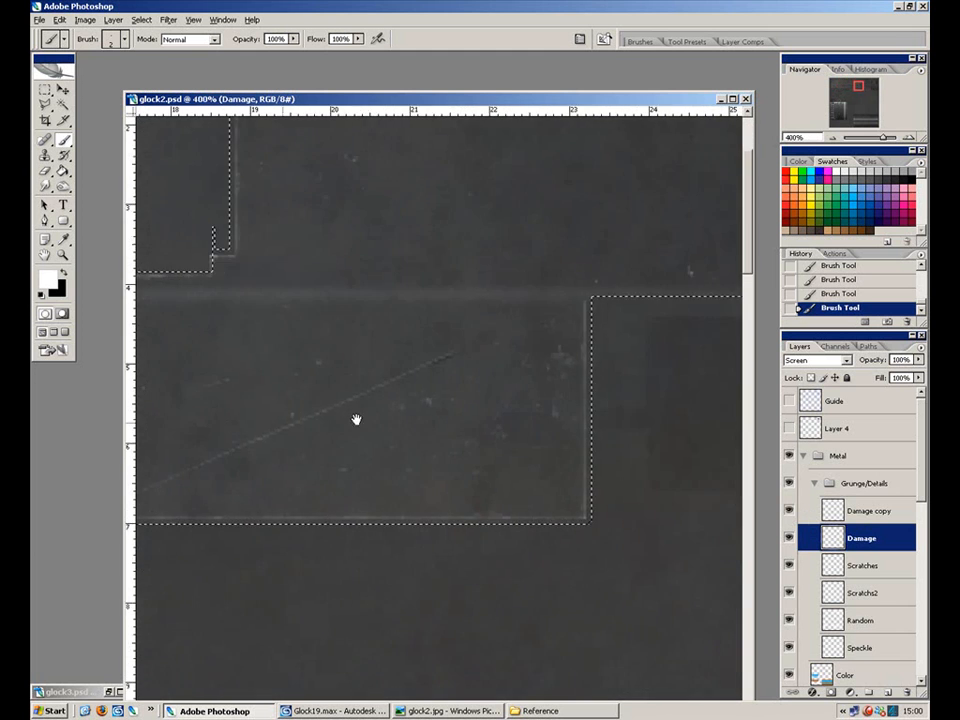
pyautogui.hotkey('ctrl', '-')
pyautogui.hotkey('ctrl', '-')
pyautogui.hotkey('ctrl', '-')
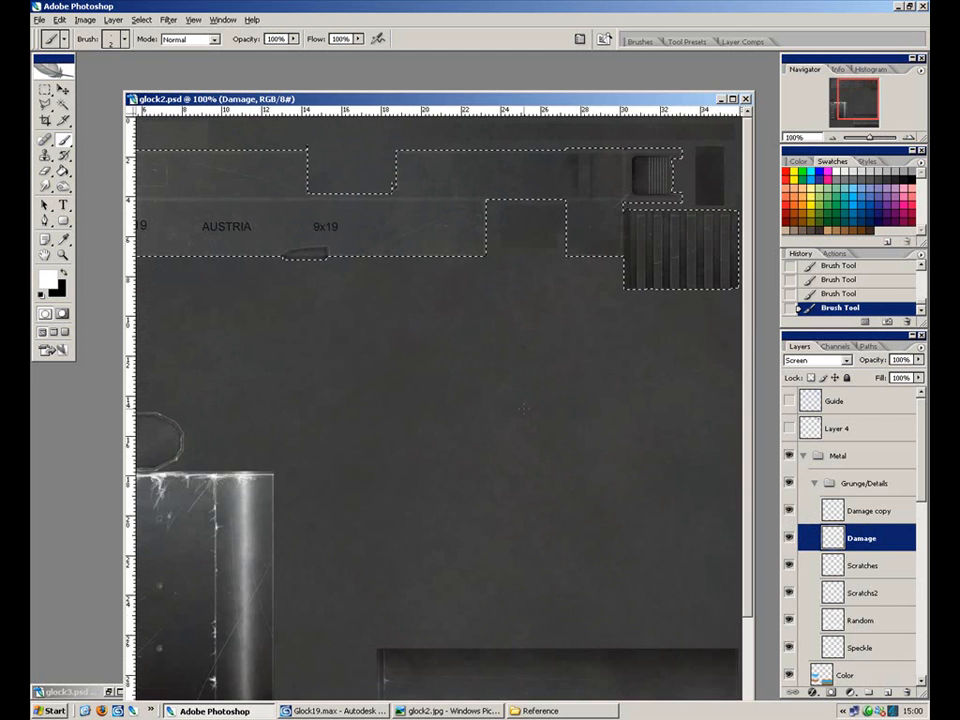
pyautogui.hotkey('ctrl', '+')
pyautogui.hotkey('ctrl', '+')
pyautogui.moveTo(551, 353); pyautogui.dragTo(311, 641)
pyautogui.moveTo(494, 360); pyautogui.dragTo(322, 604)
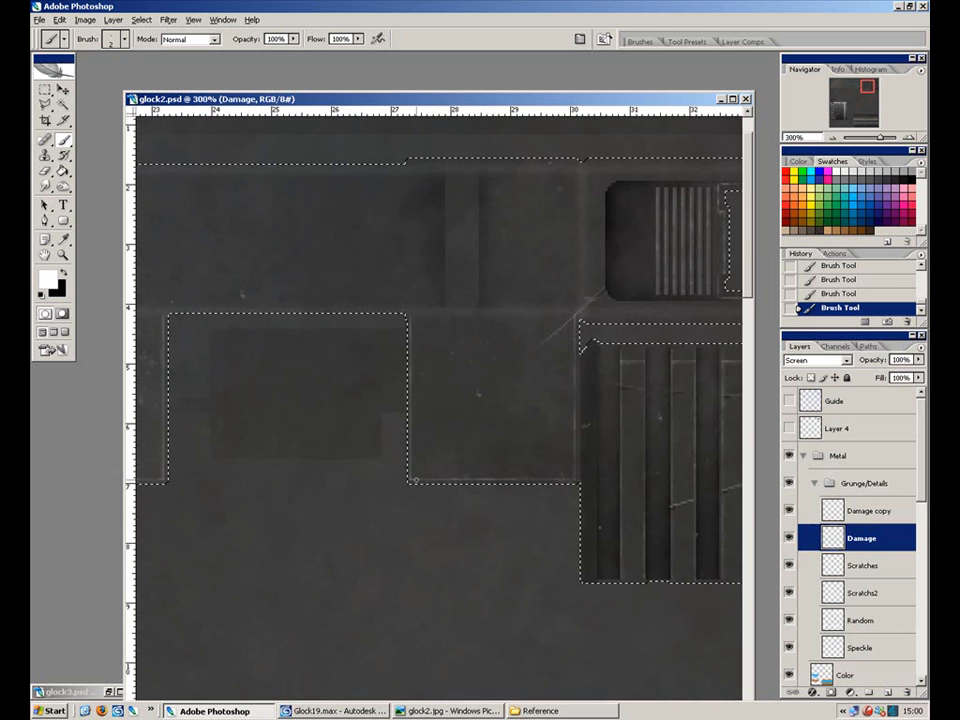
pyautogui.moveTo(332, 495); pyautogui.dragTo(568, 479)
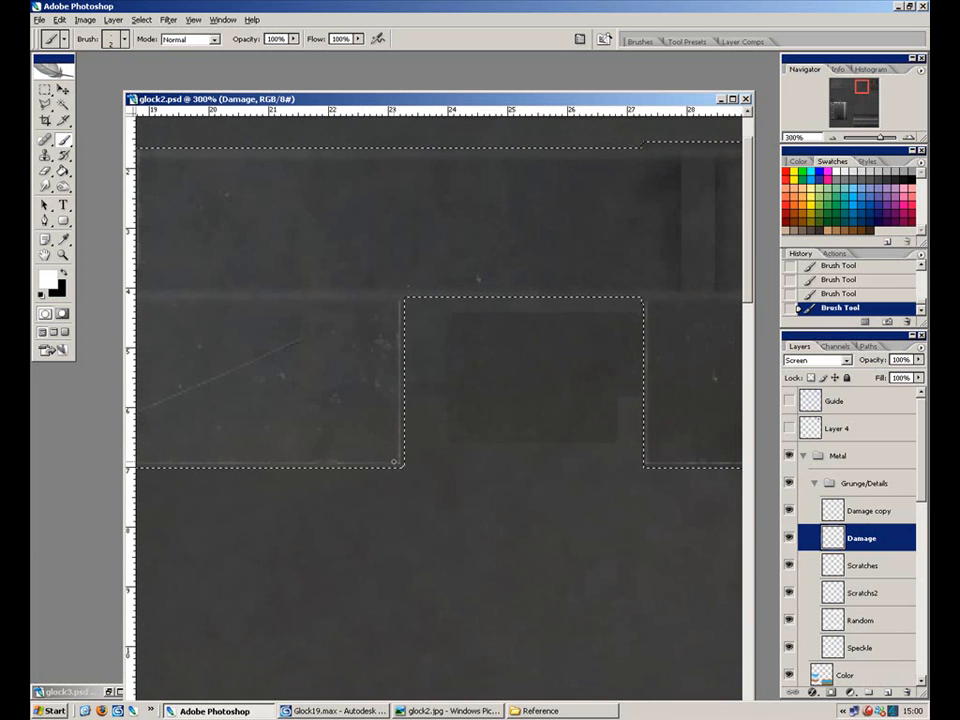
pyautogui.moveTo(387, 484); pyautogui.dragTo(684, 452)
pyautogui.moveTo(538, 474); pyautogui.dragTo(158, 435)
pyautogui.moveTo(608, 484); pyautogui.dragTo(298, 426)
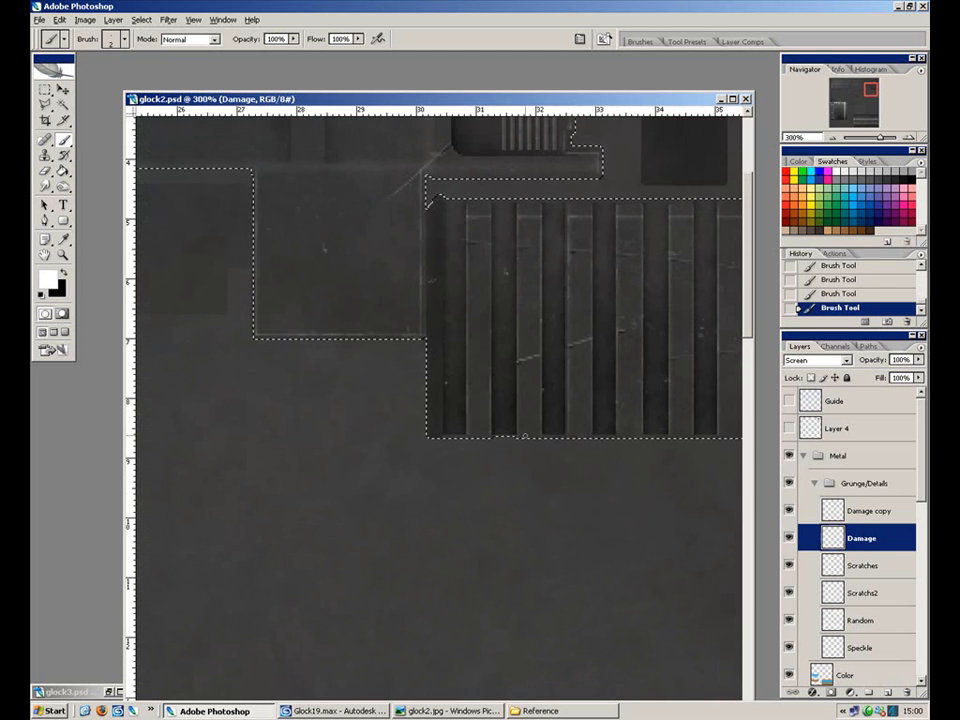
pyautogui.moveTo(592, 205); pyautogui.dragTo(570, 403)
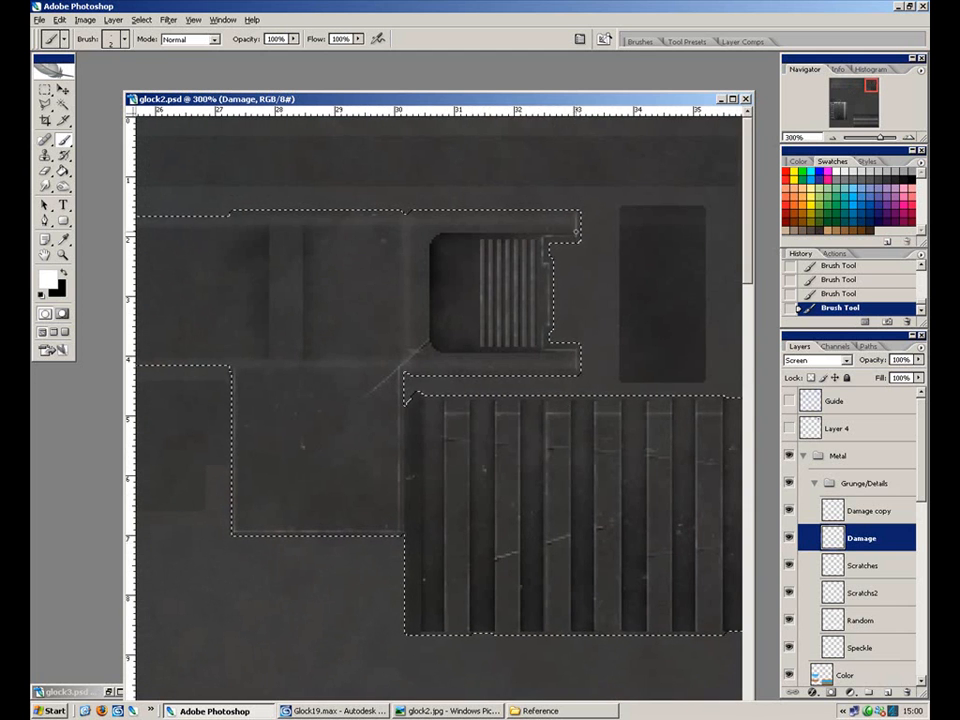
# On the Damage layer, paint white wear at the slide's upper corner and down the notch's left edge with a 2-pixel and finer brush.
pyautogui.moveTo(190, 385); pyautogui.dragTo(701, 396)
pyautogui.moveTo(146, 420); pyautogui.dragTo(601, 420)
pyautogui.hotkey('ctrl', '+')
pyautogui.hotkey('ctrl', '+')
pyautogui.moveTo(414, 246); pyautogui.dragTo(379, 446)
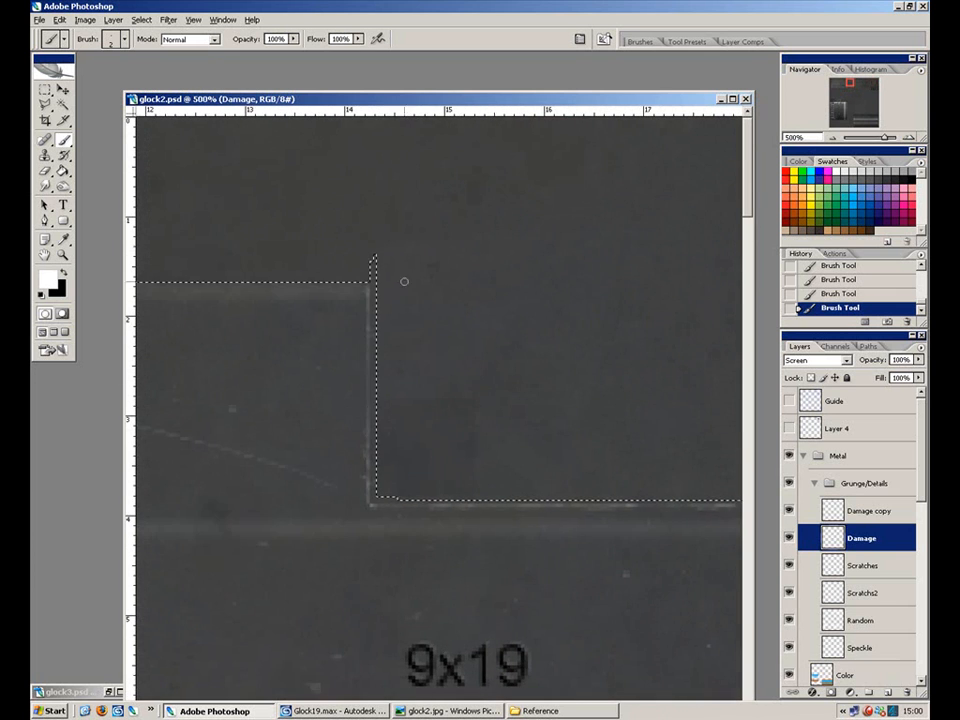
pyautogui.moveTo(356, 306); pyautogui.dragTo(471, 306)
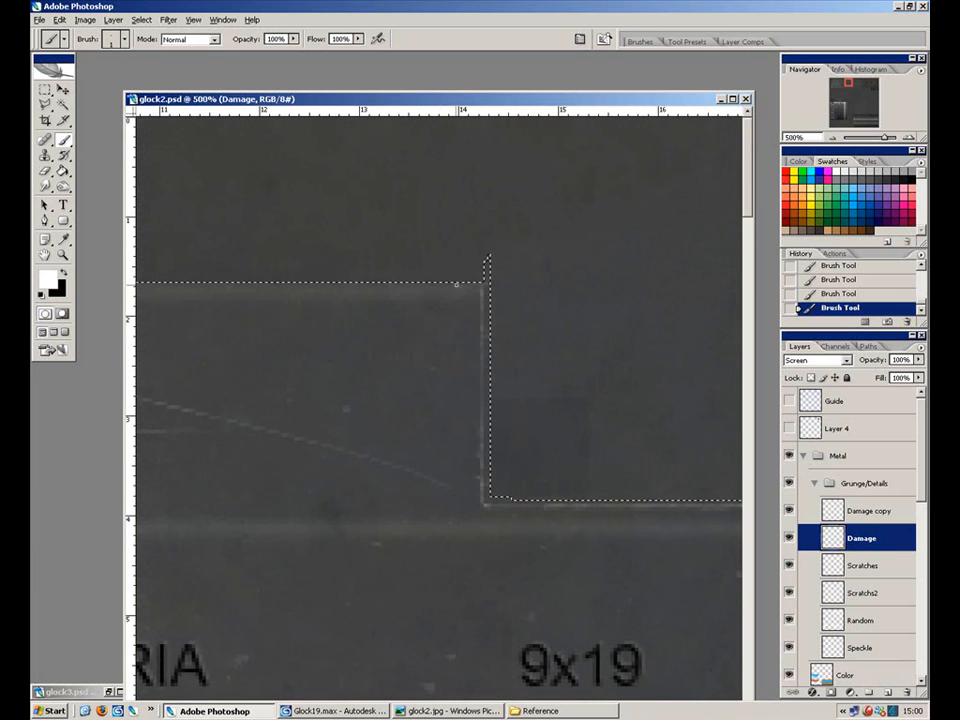
pyautogui.press(']')
pyautogui.moveTo(476, 291); pyautogui.dragTo(455, 289)
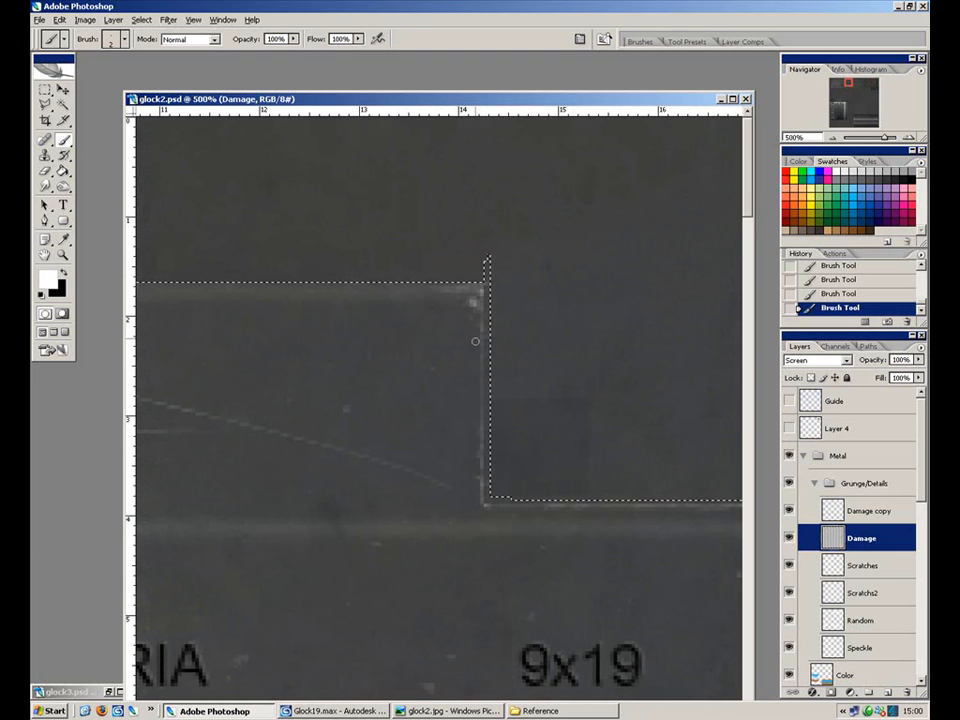
pyautogui.press('[')
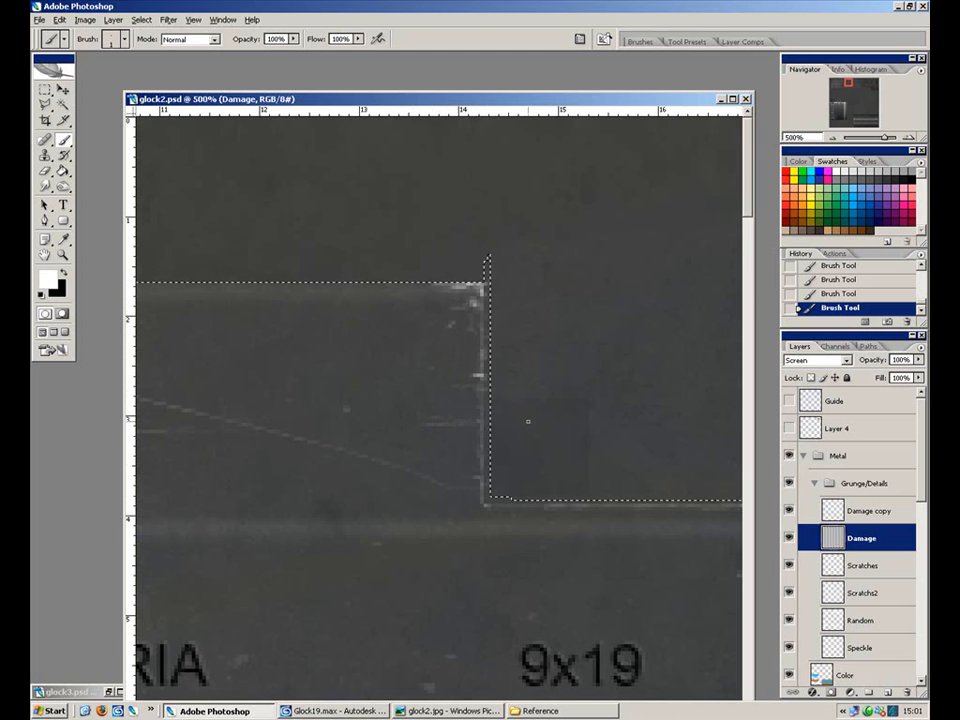
# Add longer horizontal white scratches running inward from the lower part of the notch's left edge.
pyautogui.moveTo(487, 469); pyautogui.dragTo(423, 466)
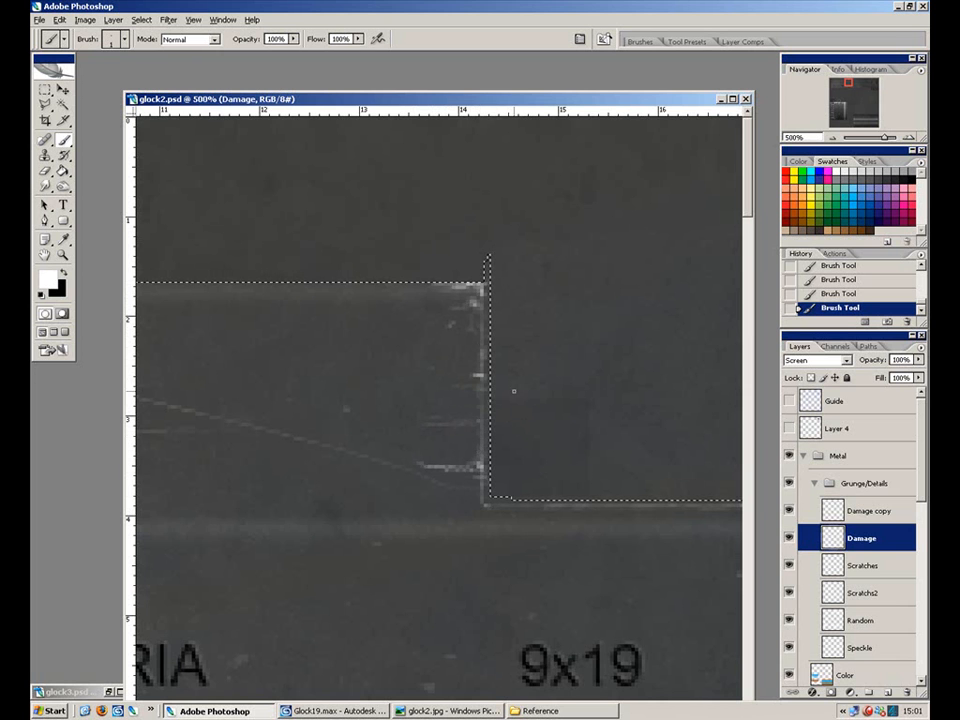
pyautogui.hotkey('ctrl', '-')
pyautogui.hotkey('ctrl', '-')
pyautogui.hotkey('ctrl', '-')
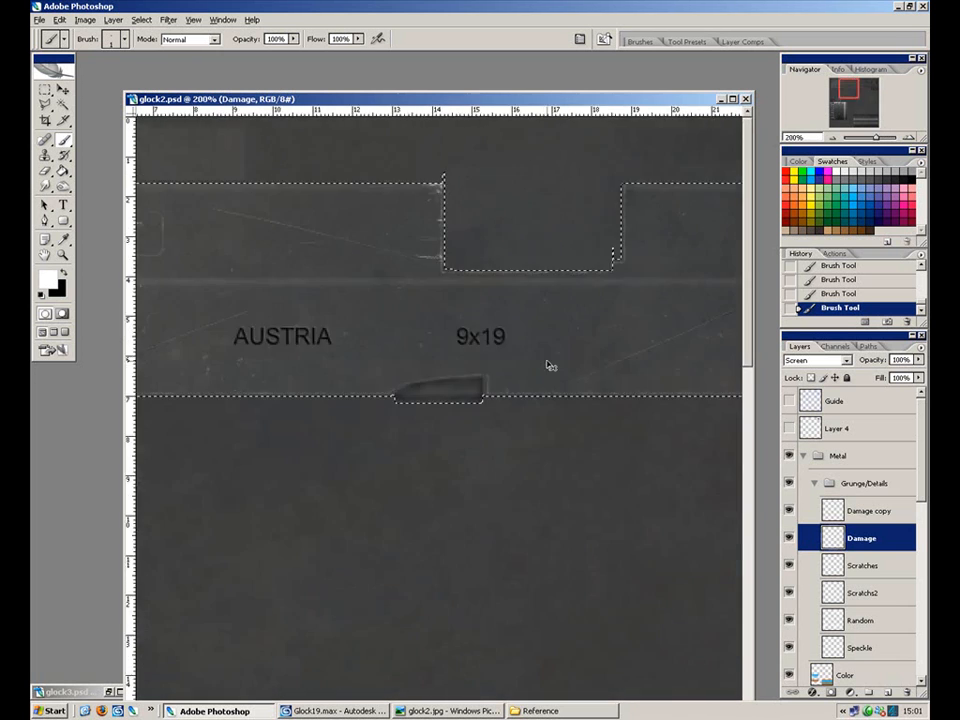
pyautogui.hotkey('ctrl', '+')
pyautogui.hotkey('ctrl', '+')
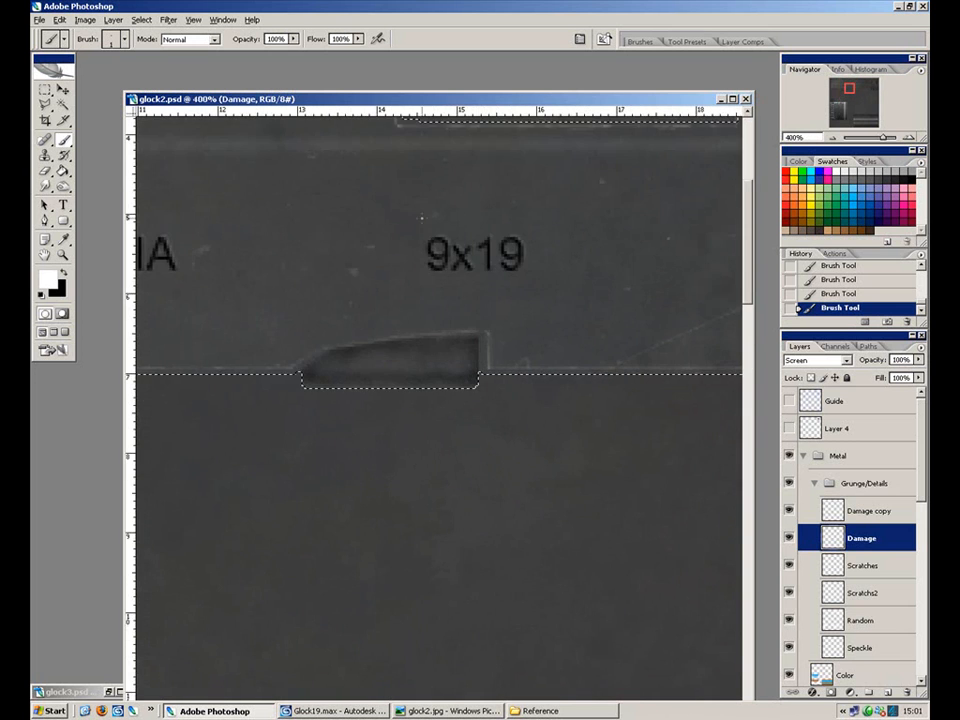
pyautogui.moveTo(409, 310); pyautogui.dragTo(442, 611)
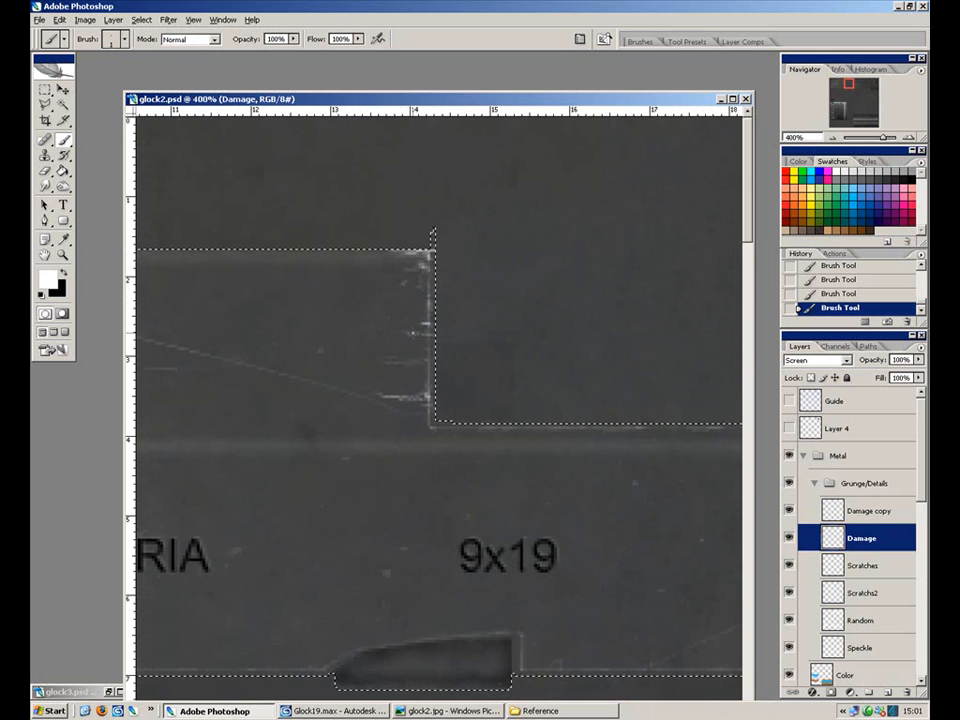
# Paint fine white wear around the upper corner and vertical edge of the dark recess below the 9x19 marking.
pyautogui.moveTo(583, 407); pyautogui.dragTo(330, 283)
pyautogui.moveTo(516, 388); pyautogui.dragTo(664, 306)
pyautogui.hotkey('ctrl', '+')
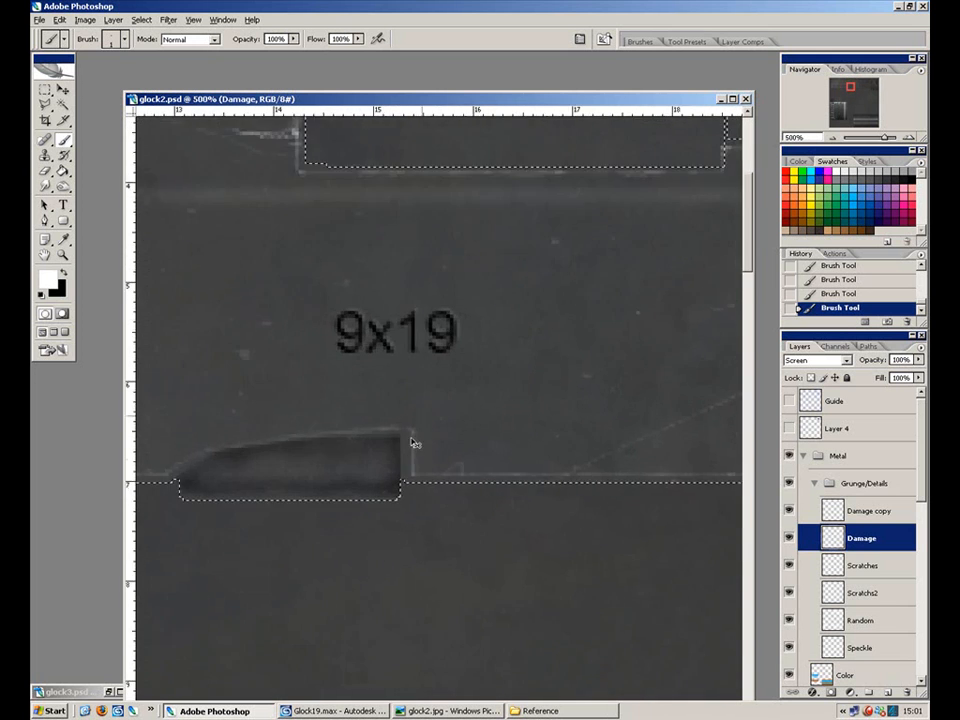
pyautogui.hotkey('ctrl', '+')
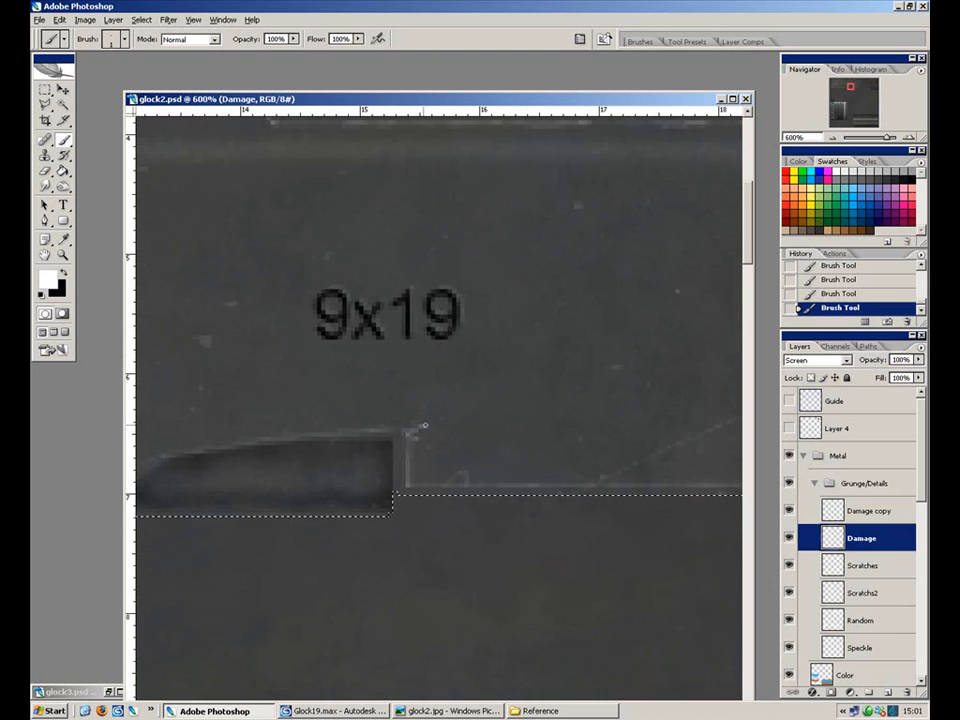
pyautogui.moveTo(361, 427); pyautogui.dragTo(416, 428)
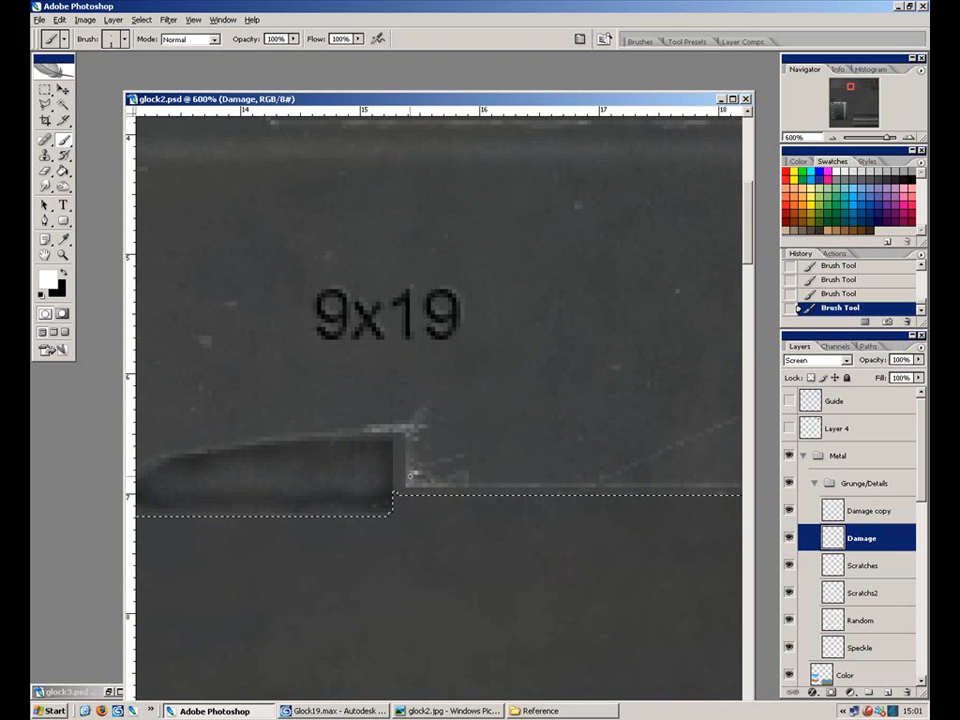
pyautogui.click(409, 453)
# Paint short horizontal white scratches running inward from the slide's lower corner on the left side of the square cutout.
pyautogui.moveTo(577, 387)
pyautogui.mouseDown()
pyautogui.moveTo(508, 379)
pyautogui.moveTo(504, 389)
pyautogui.mouseUp()
pyautogui.hotkey('ctrl', '-')
pyautogui.hotkey('ctrl', '-')
pyautogui.hotkey('ctrl', '-')
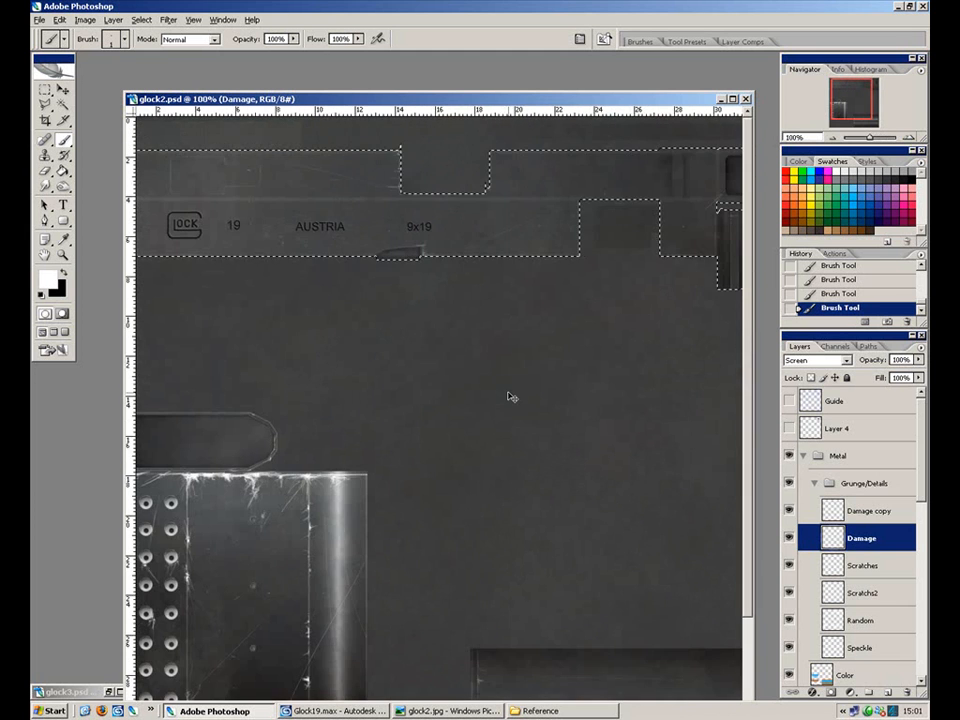
pyautogui.hotkey('ctrl', '+')
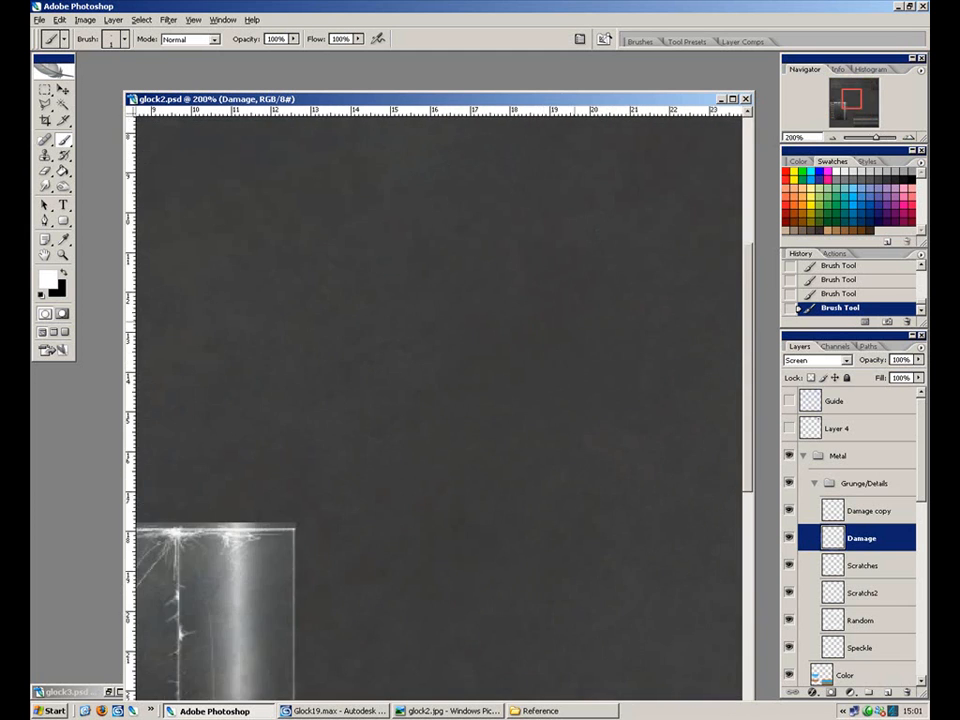
pyautogui.moveTo(585, 278); pyautogui.dragTo(369, 583)
pyautogui.moveTo(505, 358); pyautogui.dragTo(448, 401)
pyautogui.hotkey('ctrl', '+')
pyautogui.hotkey('ctrl', '+')
pyautogui.hotkey('ctrl', '+')
pyautogui.moveTo(454, 328); pyautogui.dragTo(578, 430)
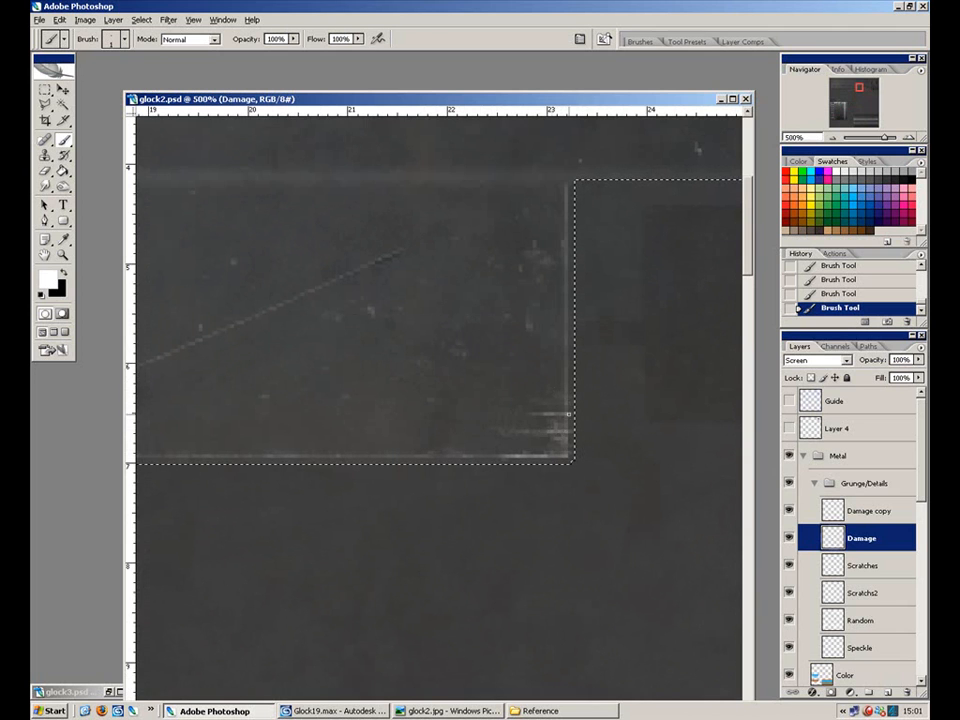
pyautogui.moveTo(564, 442); pyautogui.dragTo(499, 443)
pyautogui.moveTo(560, 449); pyautogui.dragTo(500, 449)
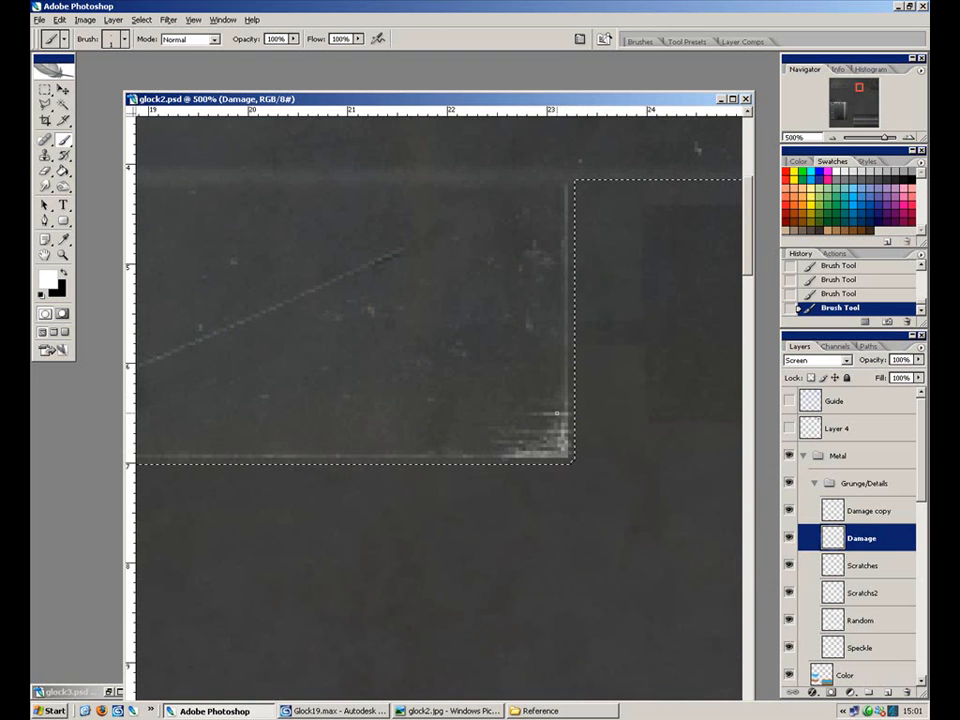
# Extend that corner's wear with longer scratches along the bottom edge and extra white touches on the vertical edge.
pyautogui.moveTo(547, 449); pyautogui.dragTo(524, 447)
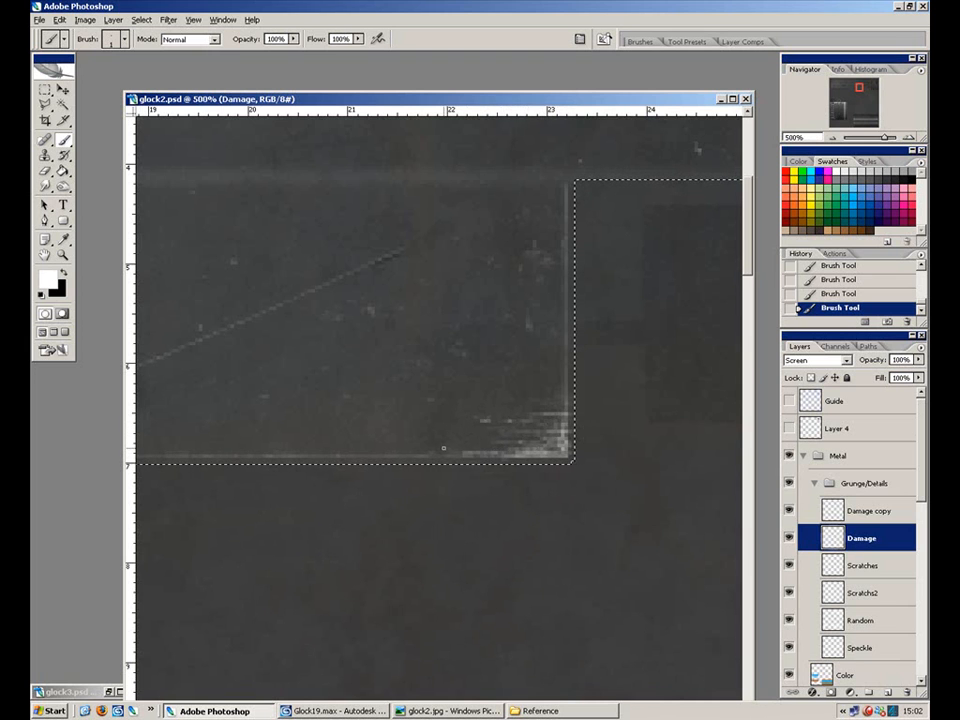
pyautogui.moveTo(618, 447); pyautogui.dragTo(445, 435)
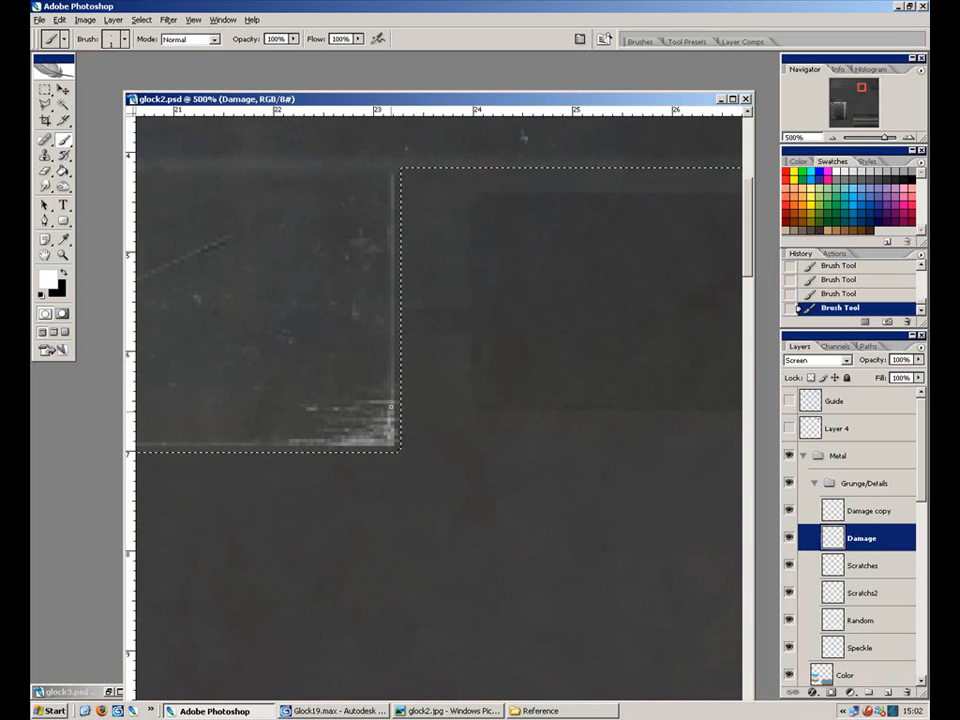
pyautogui.moveTo(389, 411); pyautogui.dragTo(374, 407)
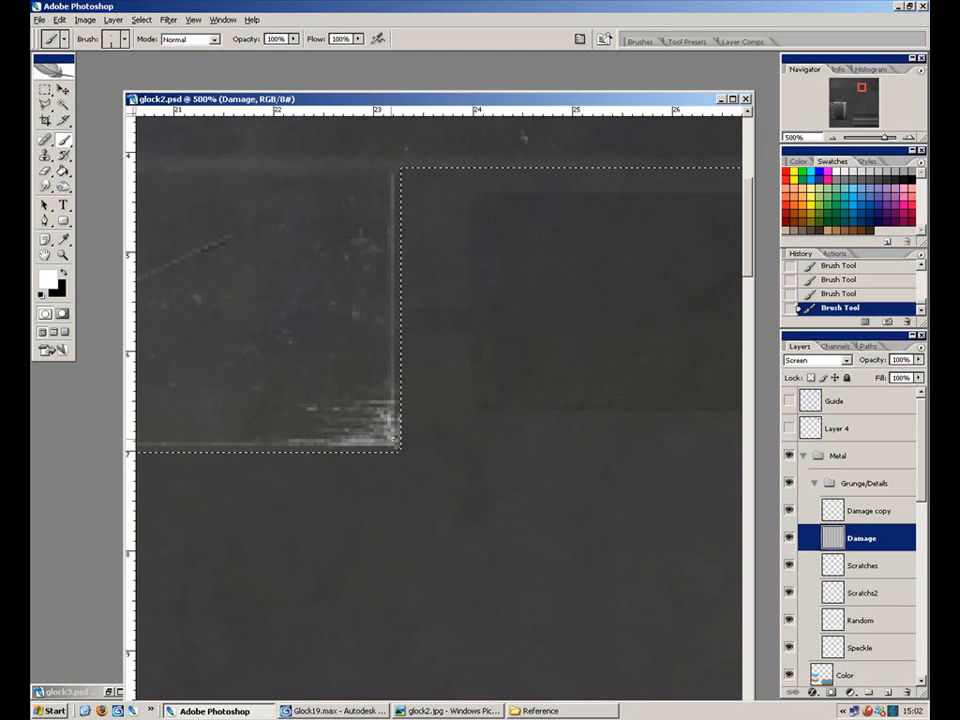
# Paint white scratches and chipped wear at the slide's lower corner on the right side of the square cutout.
pyautogui.moveTo(530, 404); pyautogui.dragTo(386, 516)
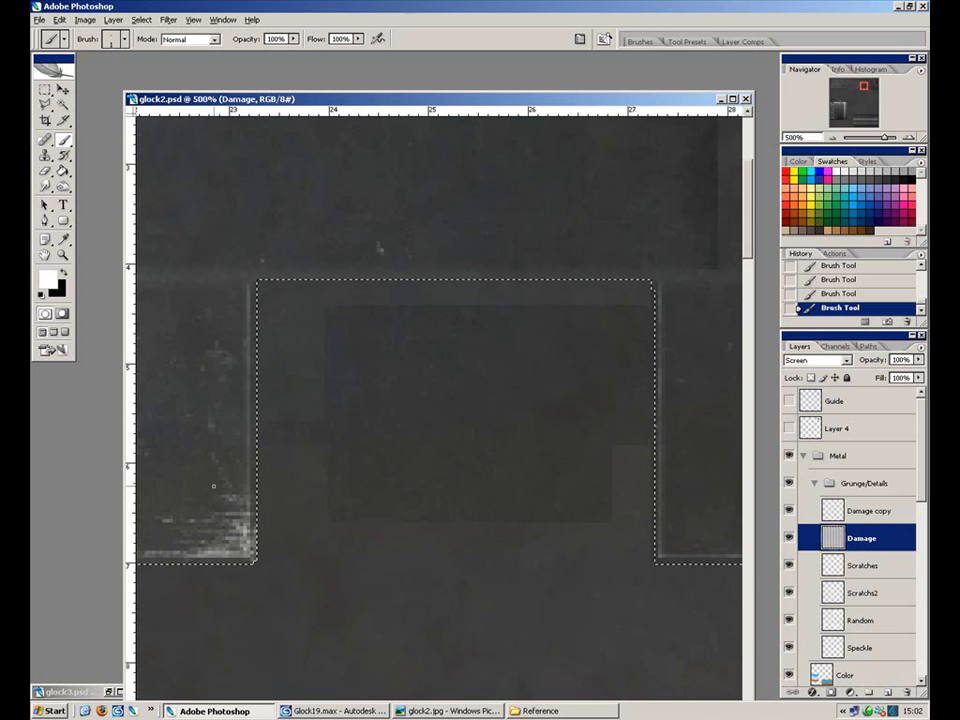
pyautogui.moveTo(289, 306); pyautogui.dragTo(272, 383)
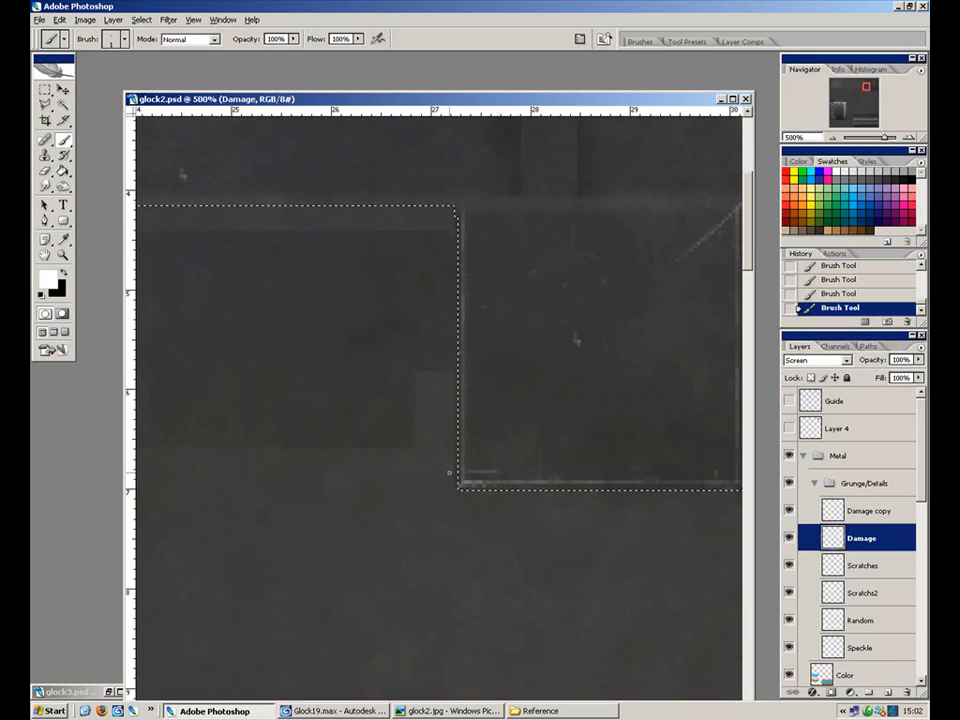
pyautogui.moveTo(462, 453)
pyautogui.mouseDown()
pyautogui.moveTo(515, 454)
pyautogui.moveTo(515, 467)
pyautogui.mouseUp()
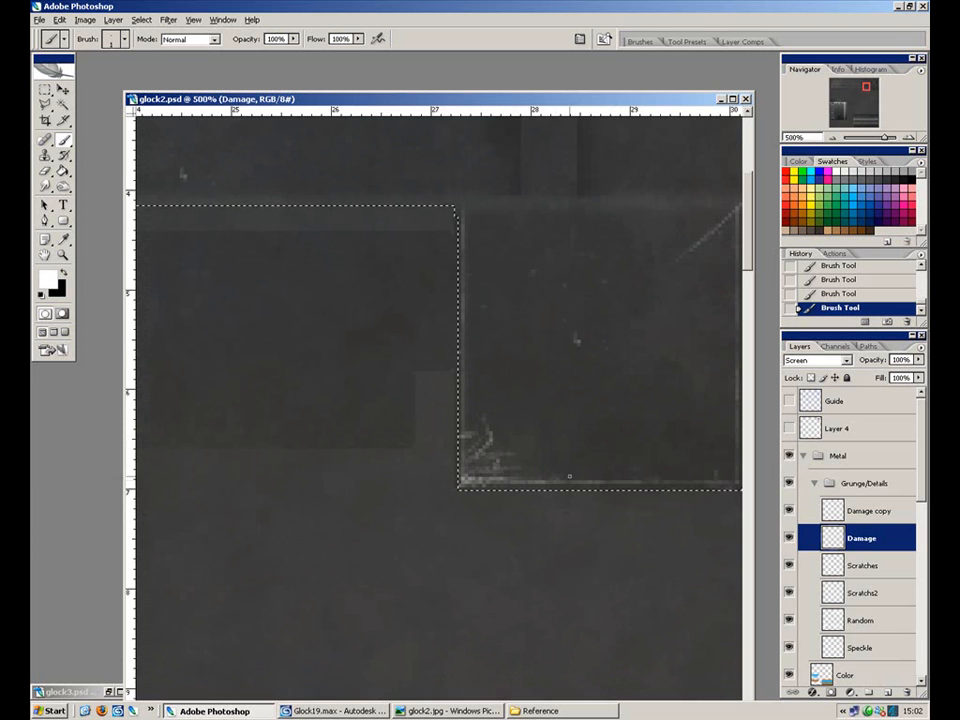
# Paint white scratches and chipped wear at the slide's lower corner beside the vertical serrations.
pyautogui.moveTo(652, 477); pyautogui.dragTo(384, 447)
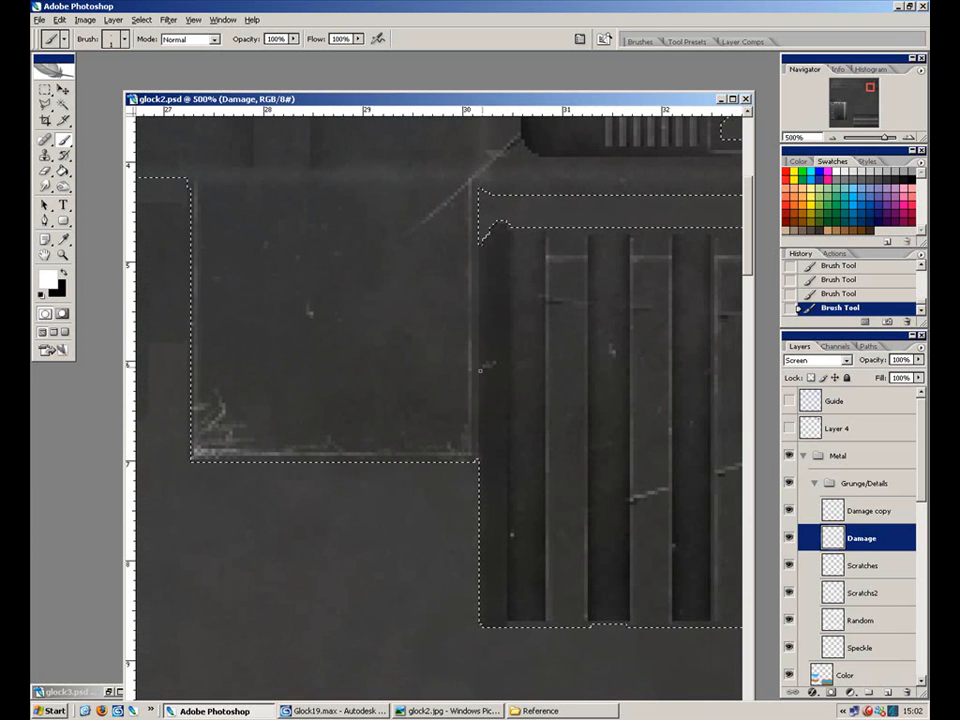
pyautogui.hotkey('ctrl', '-')
pyautogui.hotkey('ctrl', '-')
pyautogui.hotkey('ctrl', '+')
pyautogui.hotkey('ctrl', '+')
pyautogui.hotkey('ctrl', '+')
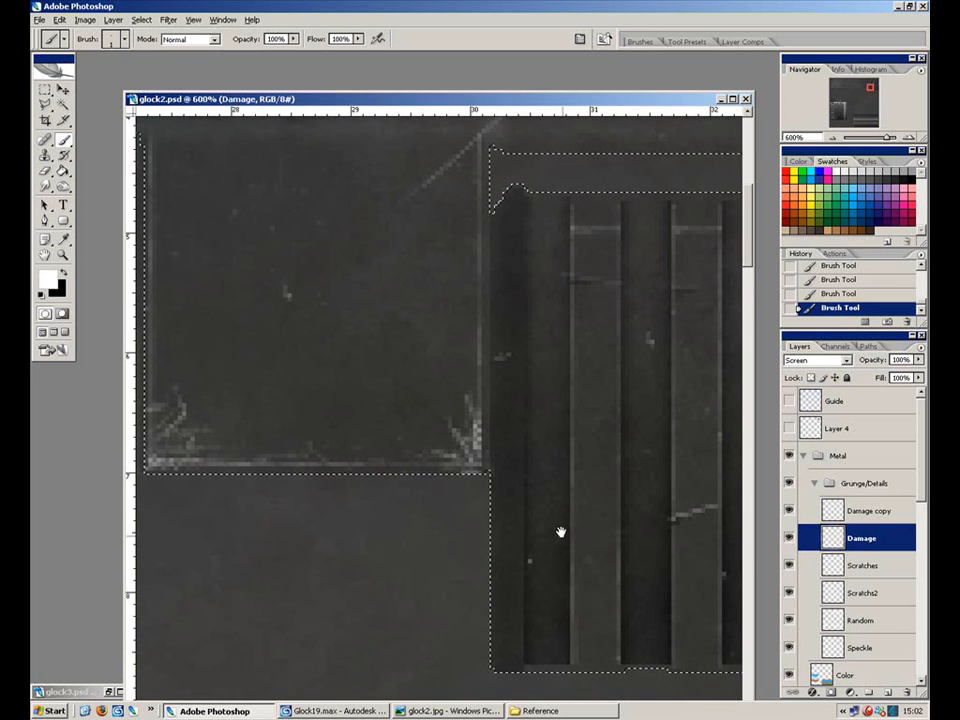
# Paint white wear at the lower corners of the first three serration ribs, undoing the excess strokes on the second rib.
pyautogui.moveTo(566, 553); pyautogui.dragTo(451, 423)
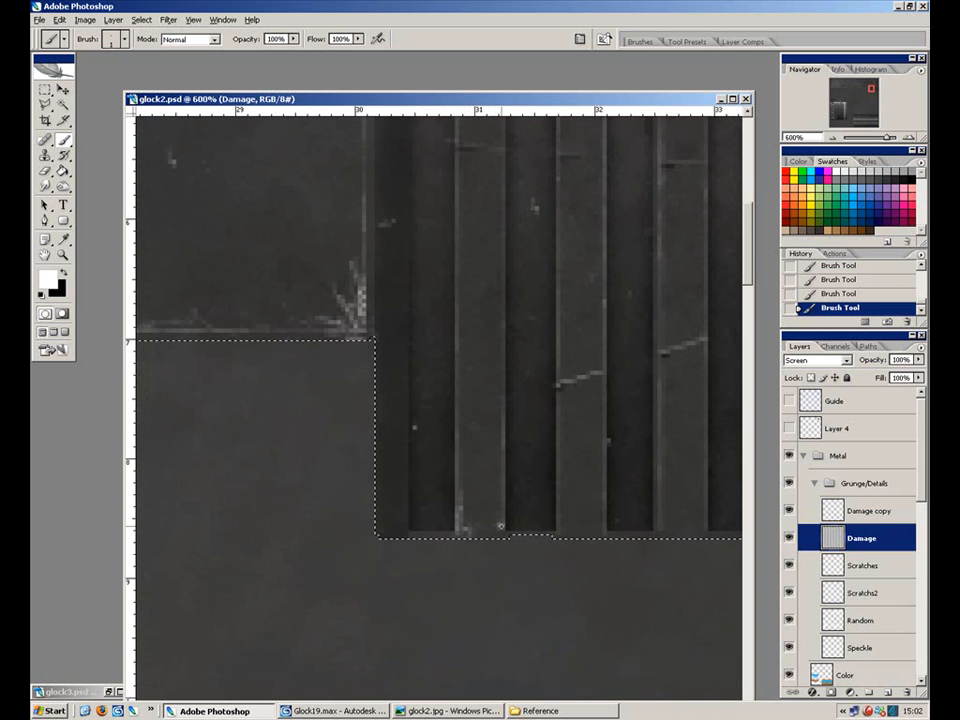
pyautogui.moveTo(503, 521); pyautogui.dragTo(409, 455)
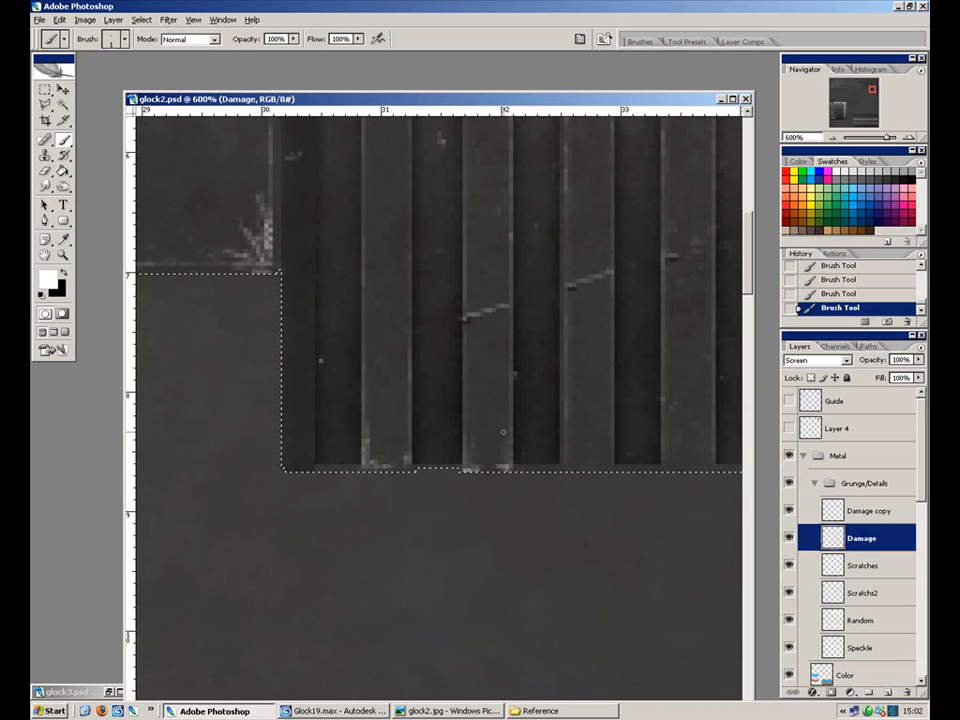
pyautogui.moveTo(513, 436); pyautogui.dragTo(511, 464)
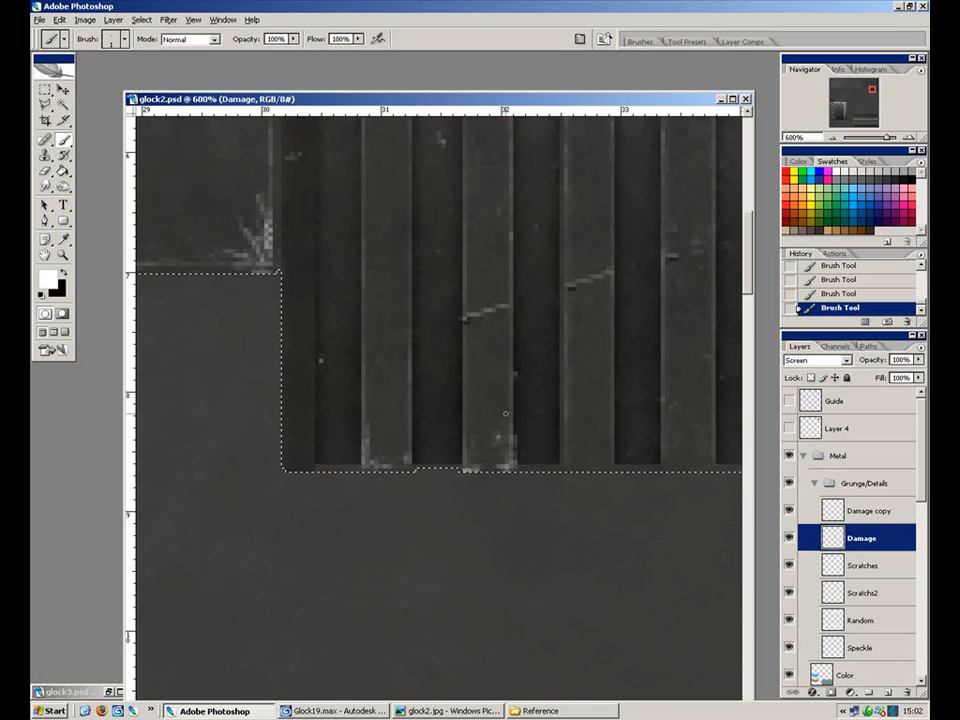
pyautogui.hotkey('ctrl', 'z')
pyautogui.hotkey('ctrl', 'alt', 'z')
pyautogui.hotkey('ctrl', 'alt', 'z')
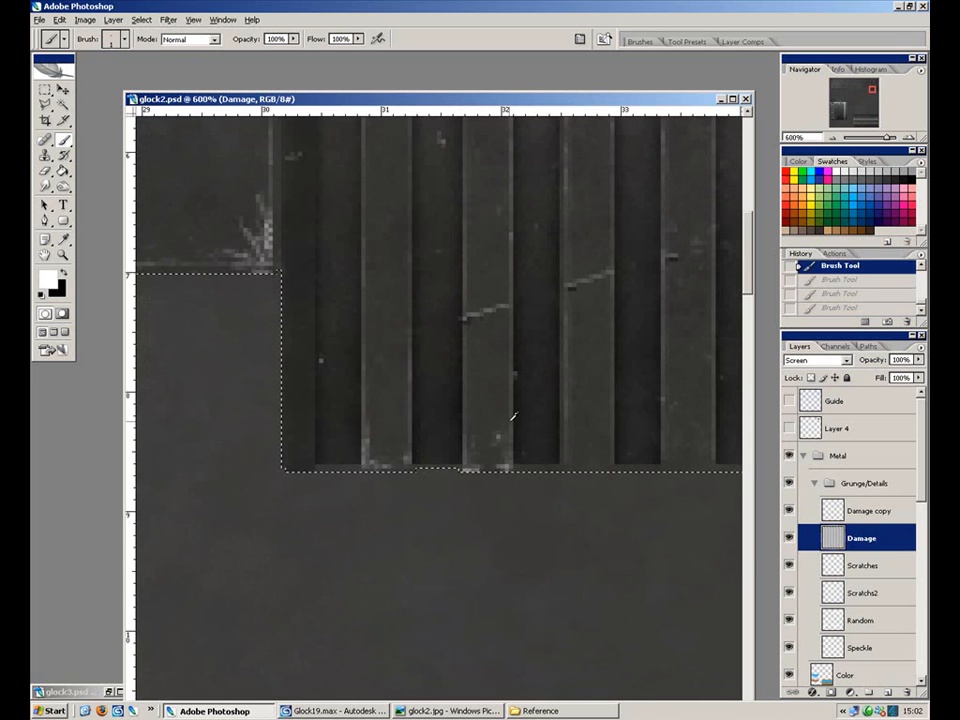
pyautogui.click(510, 464)
pyautogui.moveTo(515, 503); pyautogui.dragTo(445, 570)
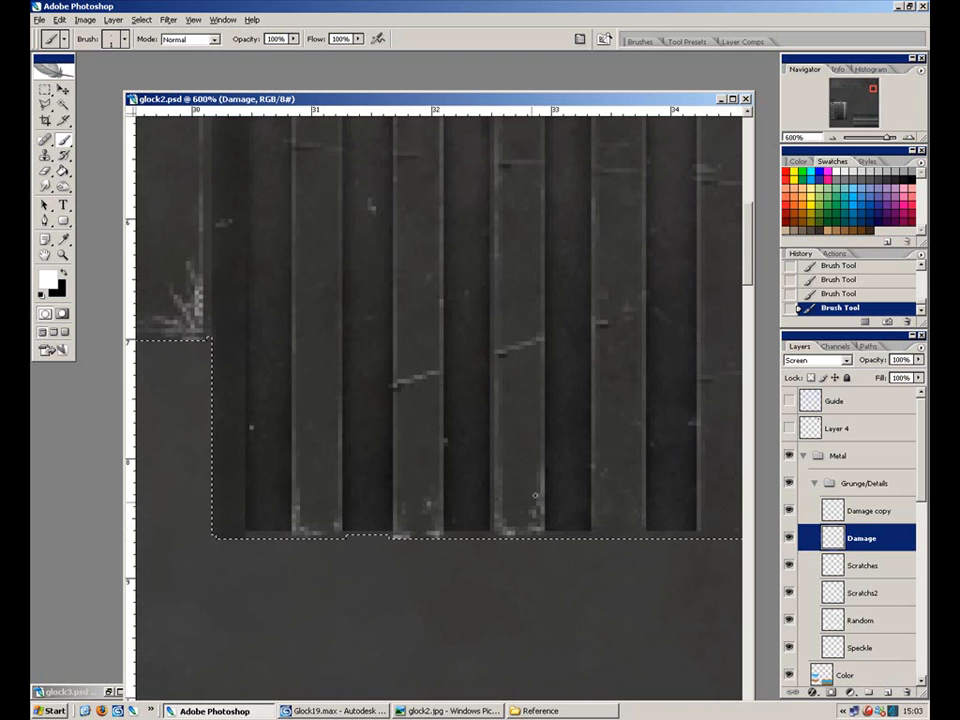
pyautogui.moveTo(536, 531); pyautogui.dragTo(442, 570)
# Paint white chipped wear along the upper ends of the third through sixth serration ribs.
pyautogui.moveTo(492, 481); pyautogui.dragTo(506, 447)
pyautogui.moveTo(380, 300); pyautogui.dragTo(375, 405)
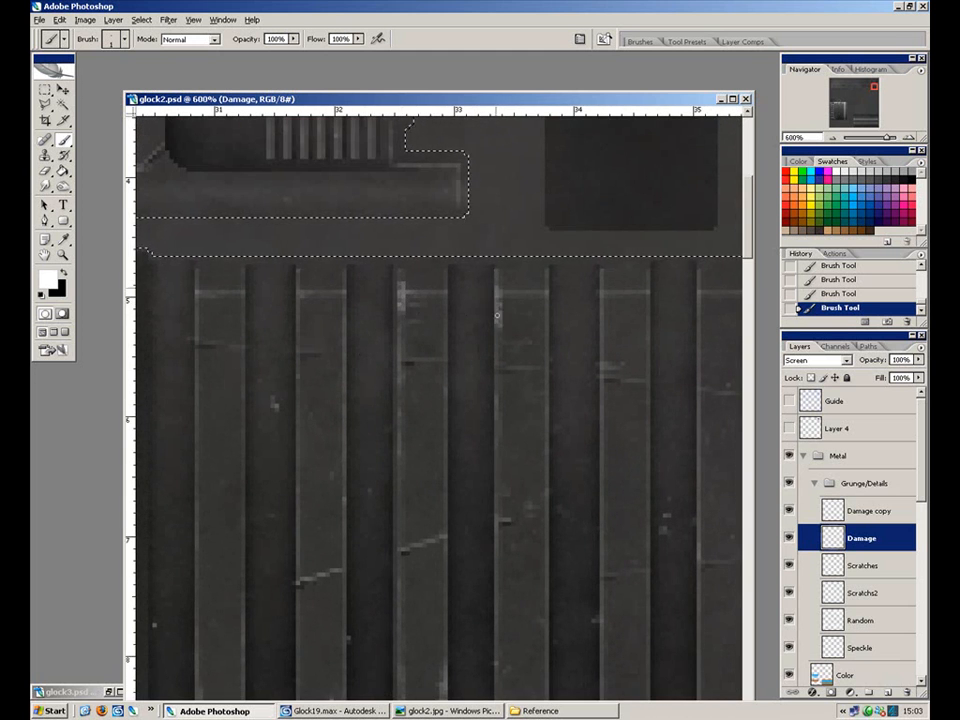
pyautogui.moveTo(584, 323); pyautogui.dragTo(513, 330)
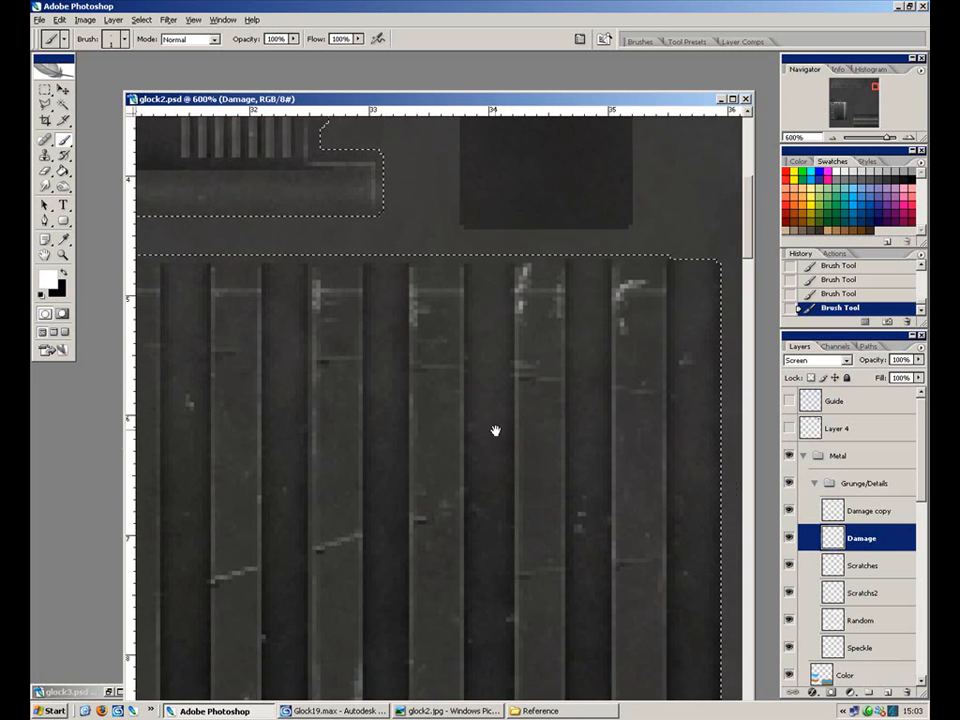
pyautogui.scroll(-5, 506, 452)
pyautogui.moveTo(662, 467); pyautogui.dragTo(664, 485)
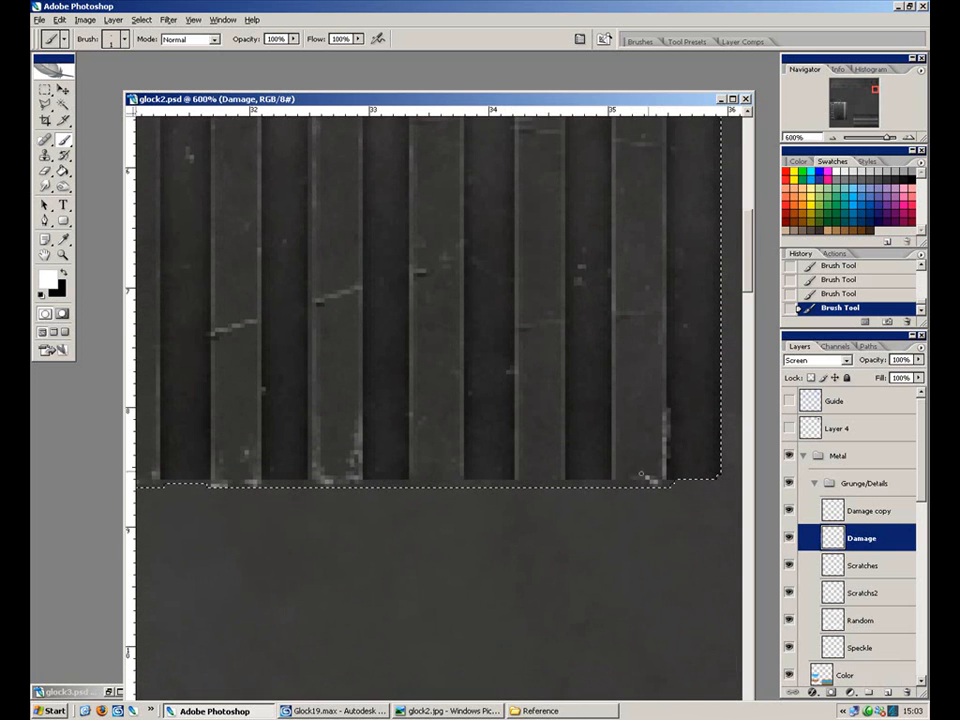
pyautogui.hotkey('ctrl', 'alt', 'z')
pyautogui.hotkey('ctrl', 'alt', 'z')
pyautogui.hotkey('ctrl', 'alt', 'z')
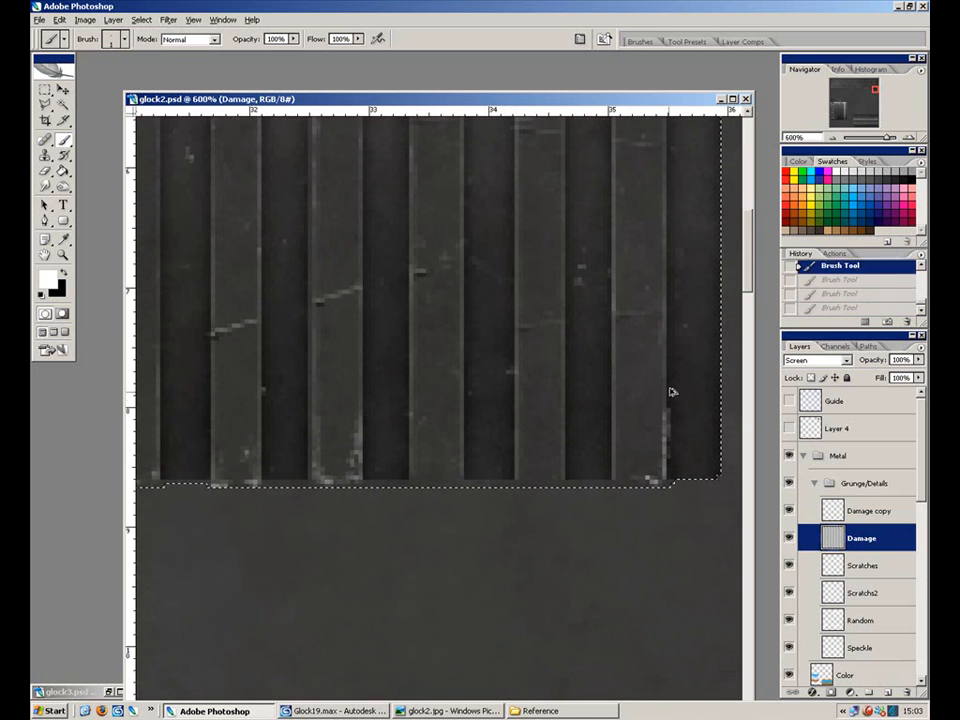
pyautogui.hotkey('ctrl', 'alt', 'z')
pyautogui.hotkey('ctrl', 'alt', 'z')
pyautogui.hotkey('ctrl', 'alt', 'z')
# Paint small white wear marks at the lower ends of the last three serration ribs.
pyautogui.click(660, 474)
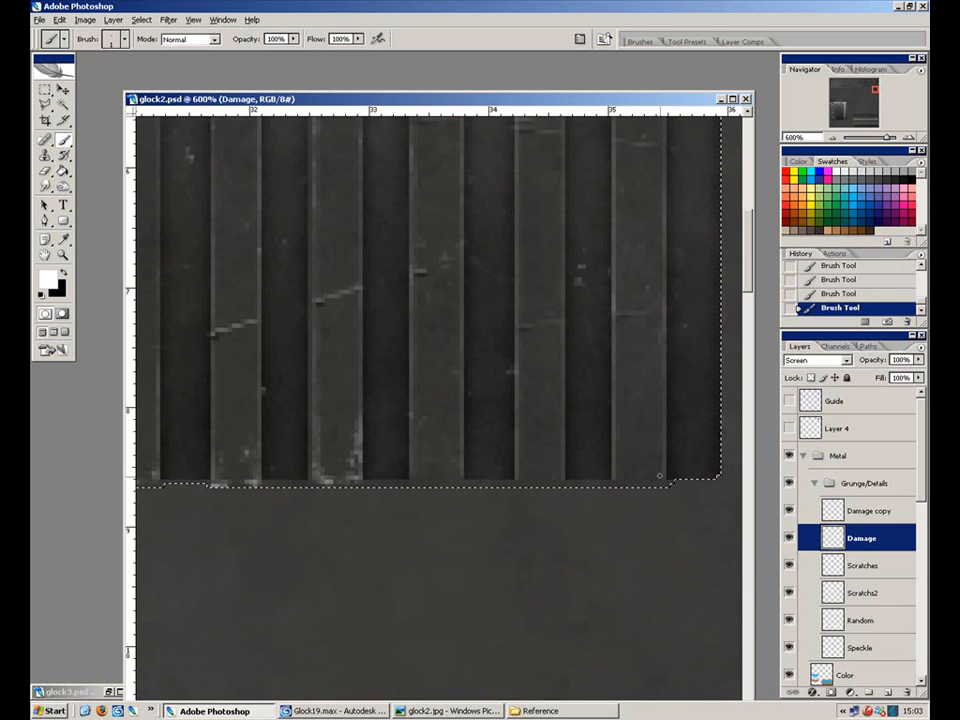
pyautogui.moveTo(519, 433); pyautogui.dragTo(518, 473)
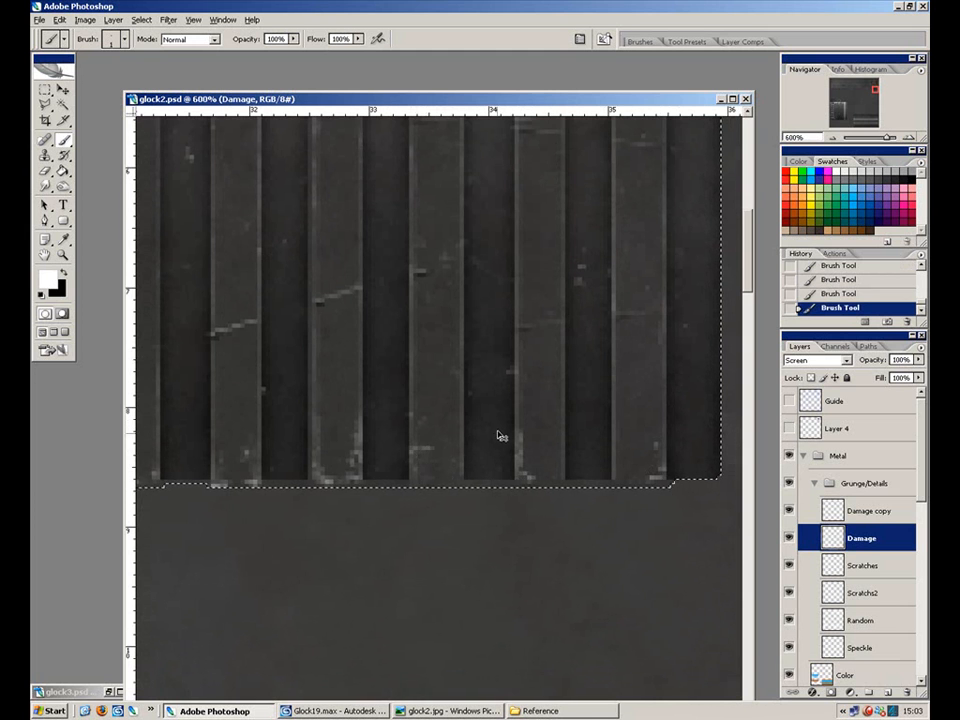
# Paint white scratches around the small notch in the slide's upper edge, beside the dark grooved recess.
pyautogui.hotkey('ctrl', '-')
pyautogui.hotkey('ctrl', '-')
pyautogui.hotkey('ctrl', '-')
pyautogui.hotkey('ctrl', '-')
pyautogui.hotkey('ctrl', '-')
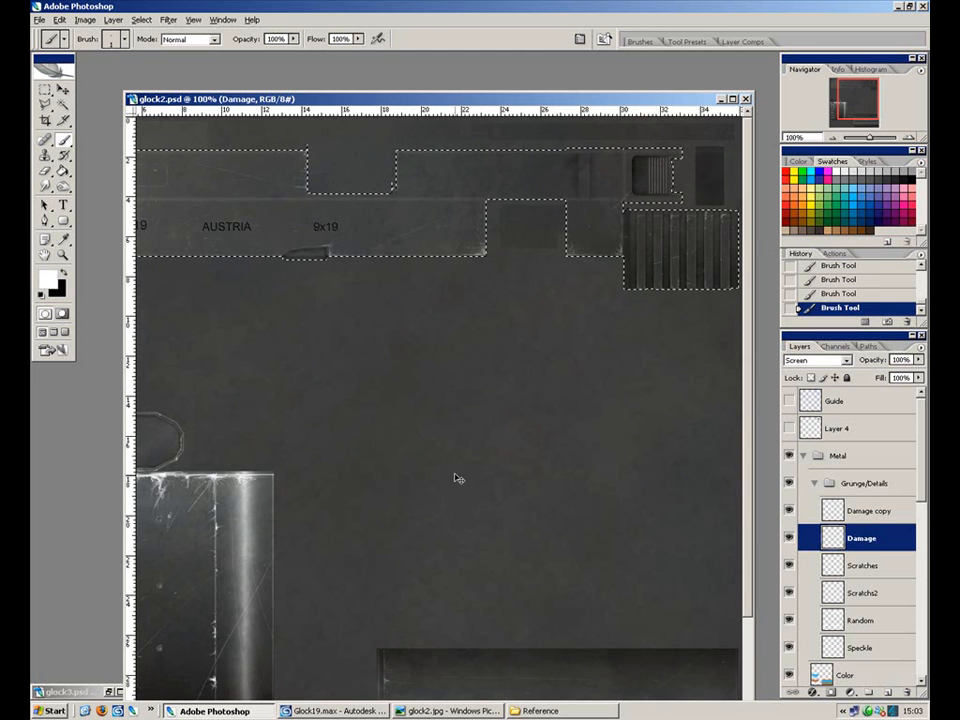
pyautogui.hotkey('ctrl', '+')
pyautogui.moveTo(636, 130); pyautogui.dragTo(427, 420)
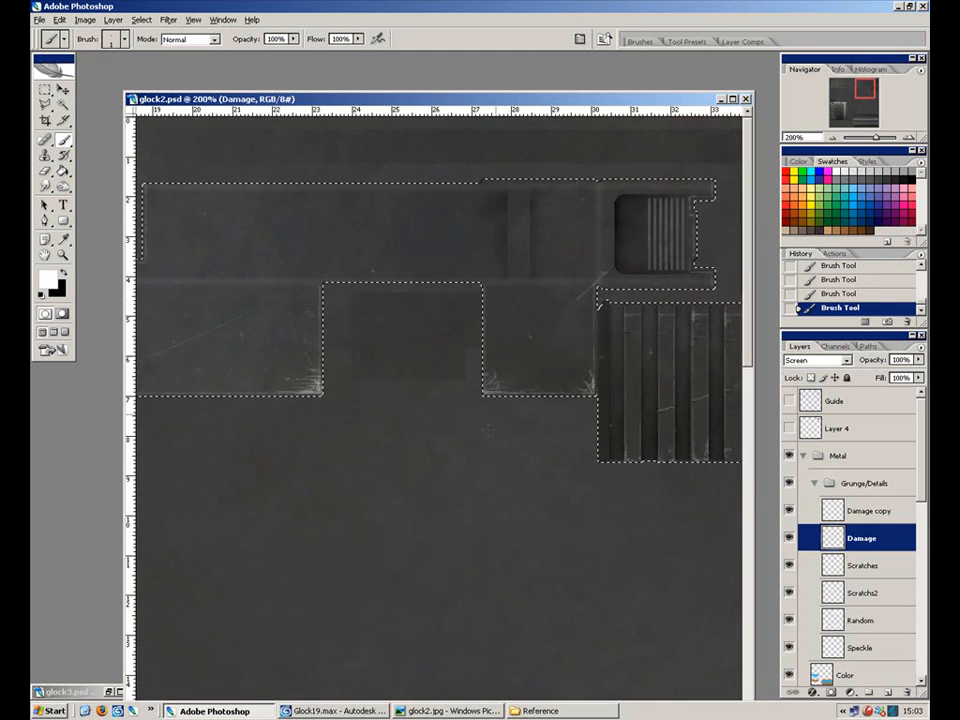
pyautogui.hotkey('ctrl', '+')
pyautogui.moveTo(586, 290); pyautogui.dragTo(404, 524)
pyautogui.hotkey('ctrl', '+')
pyautogui.hotkey('ctrl', '+')
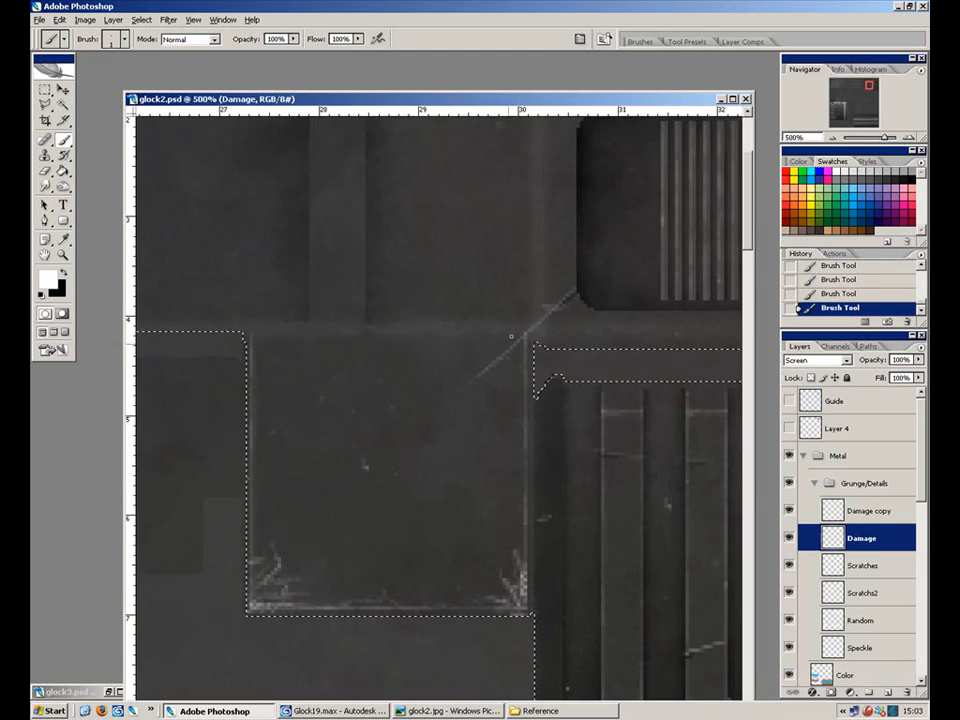
pyautogui.moveTo(514, 298); pyautogui.dragTo(507, 411)
pyautogui.moveTo(508, 204); pyautogui.dragTo(475, 290)
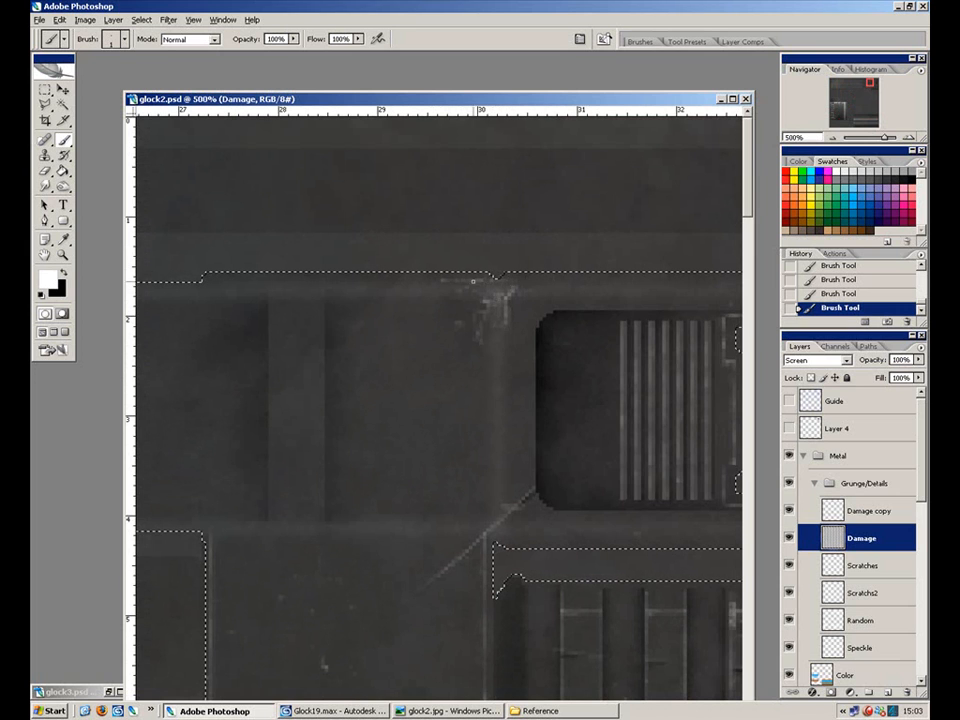
# Paint radiating white scratches near the grooved recess's lower corner and strengthen the wear at the upper notch.
pyautogui.moveTo(499, 325); pyautogui.dragTo(500, 516)
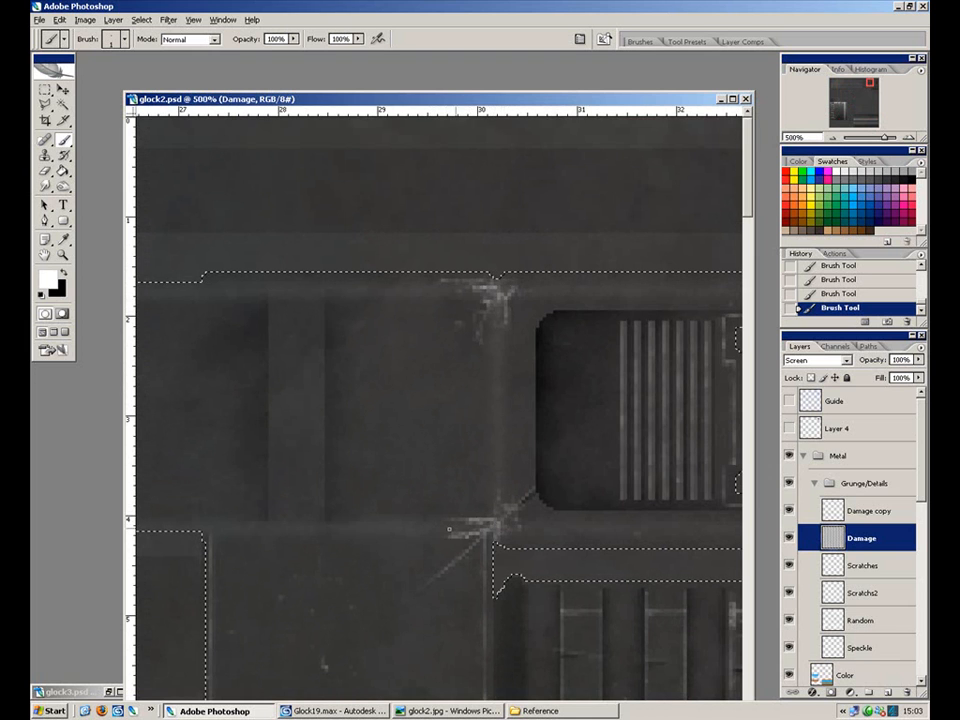
pyautogui.moveTo(496, 528); pyautogui.dragTo(372, 501)
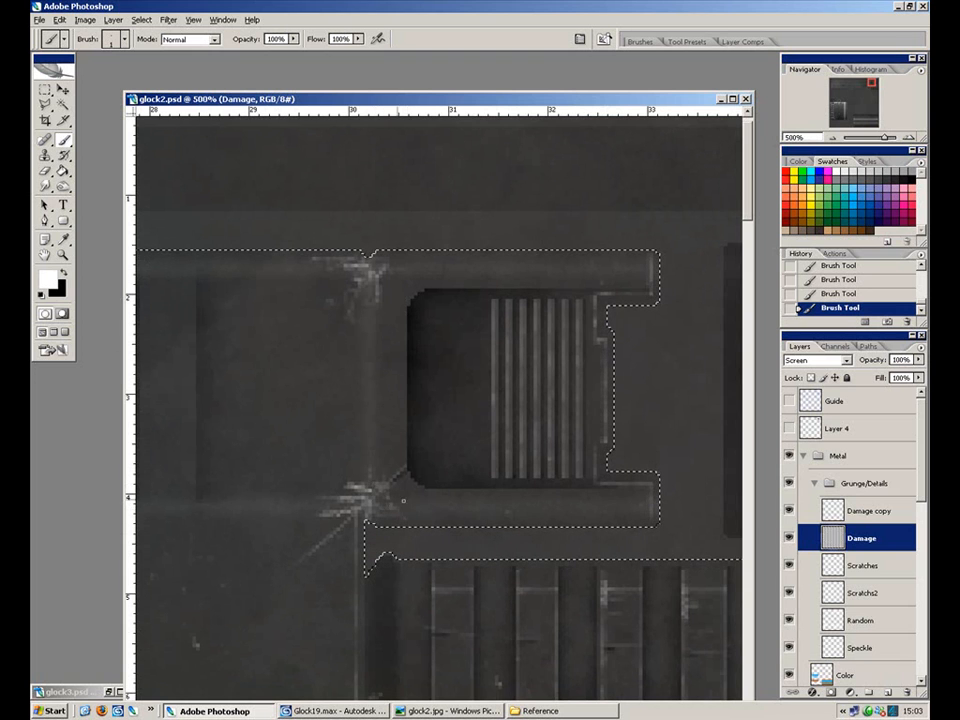
pyautogui.moveTo(396, 488); pyautogui.dragTo(352, 502)
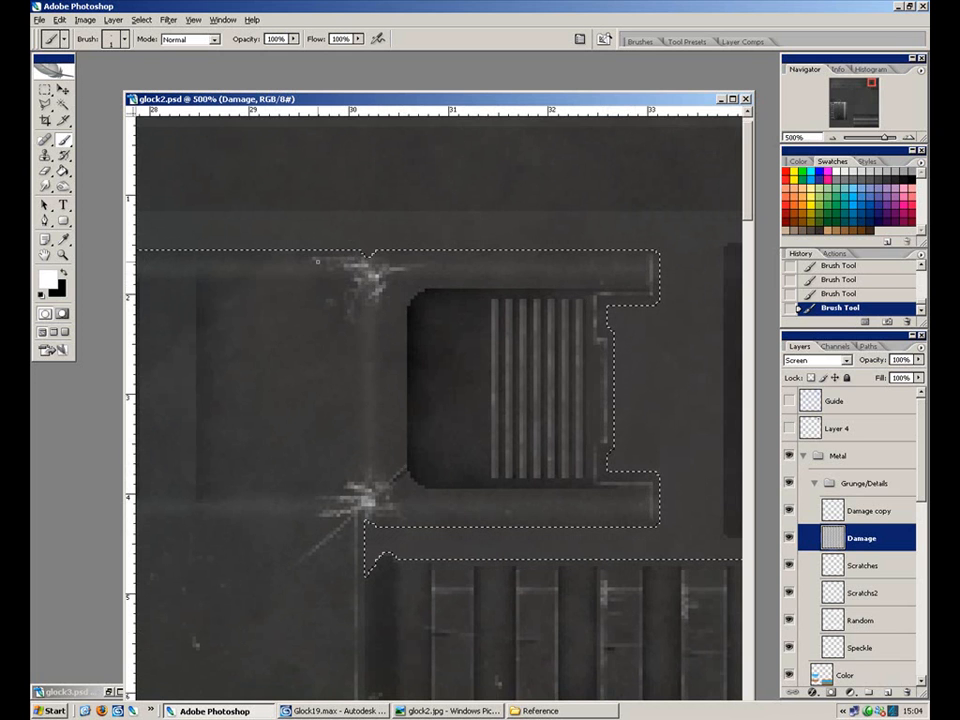
# Brighten the centres of both worn spots beside the grooved recess with a 3 px white brush.
pyautogui.hotkey('ctrl', '-')
pyautogui.hotkey('ctrl', '-')
pyautogui.hotkey('ctrl', '-')
pyautogui.hotkey('ctrl', '-')
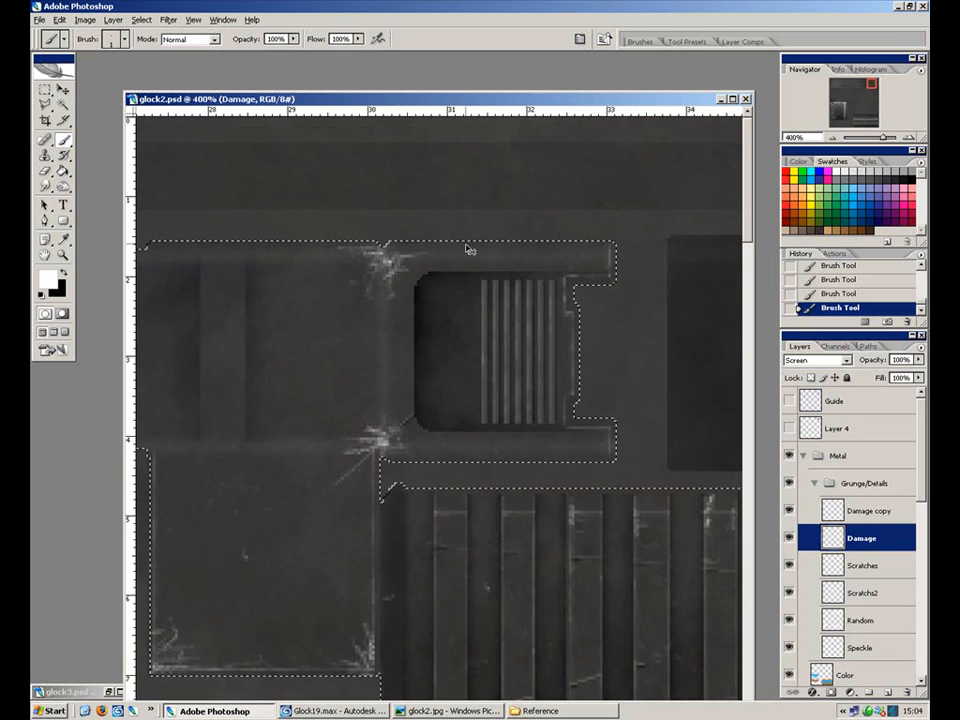
pyautogui.hotkey('ctrl', '-')
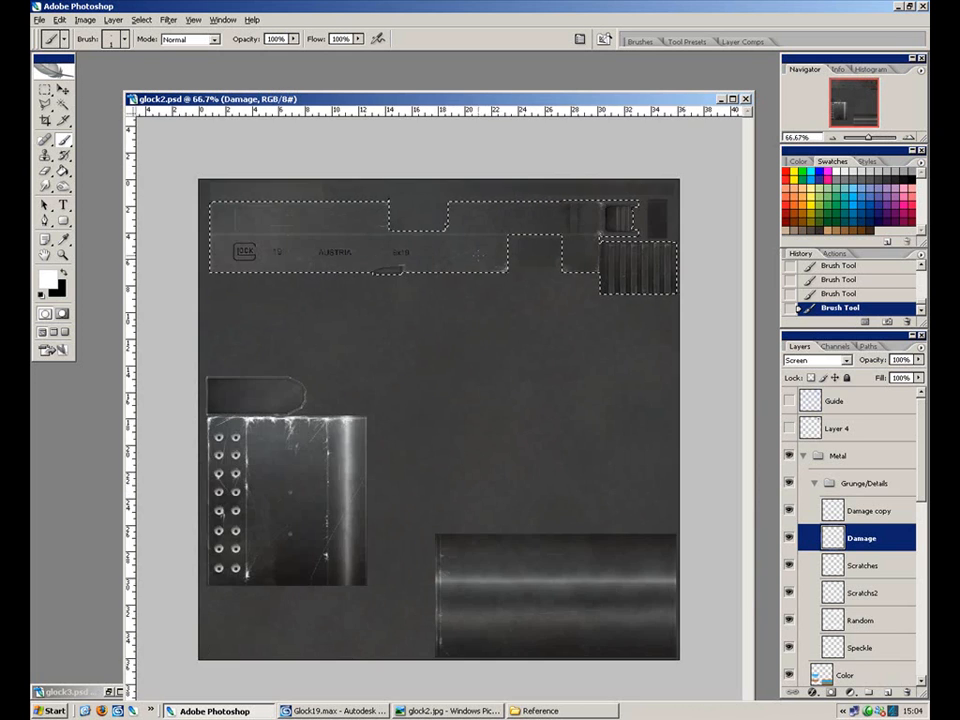
pyautogui.hotkey('ctrl', '+')
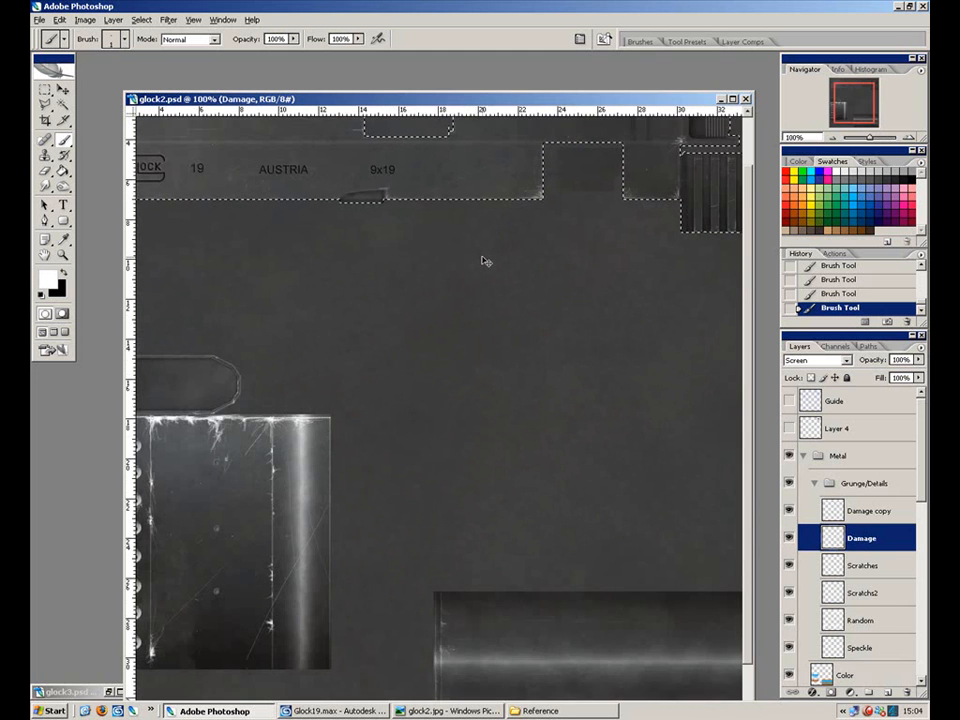
pyautogui.hotkey('ctrl', '+')
pyautogui.hotkey('ctrl', '+')
pyautogui.moveTo(521, 246); pyautogui.dragTo(279, 627)
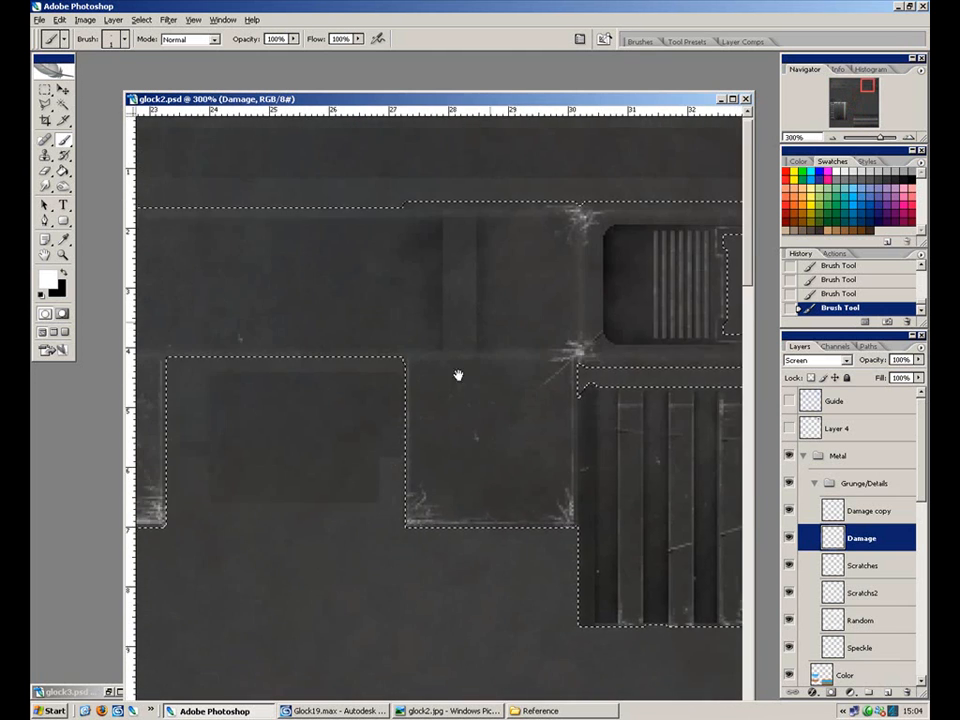
pyautogui.moveTo(610, 315); pyautogui.dragTo(488, 326)
pyautogui.hotkey('ctrl', '+')
pyautogui.hotkey('ctrl', '+')
pyautogui.hotkey('ctrl', '+')
pyautogui.hotkey('ctrl', '+')
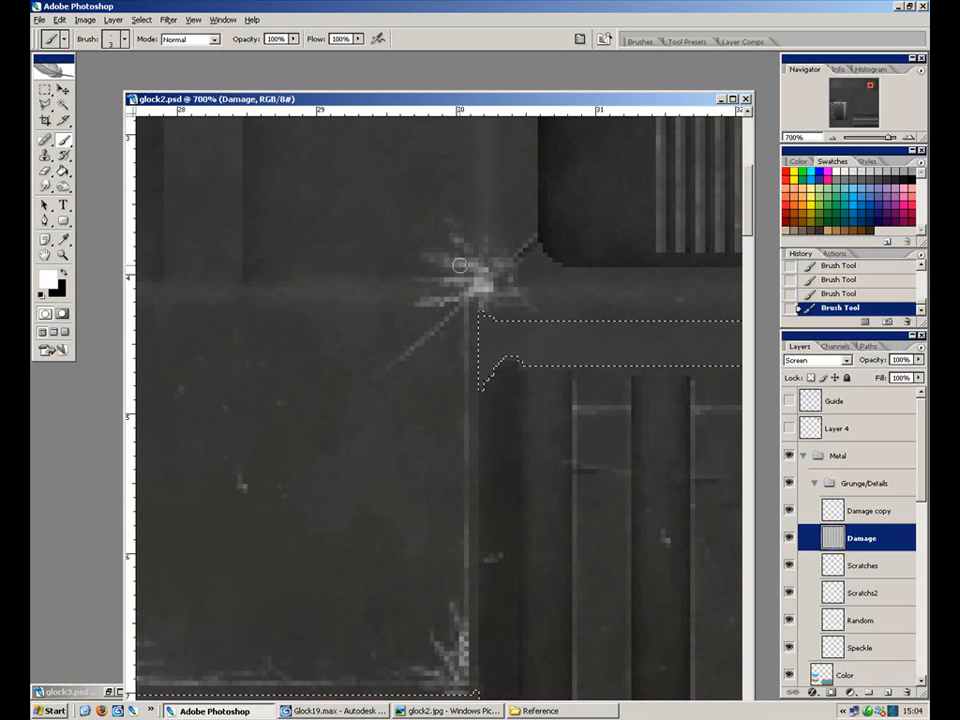
pyautogui.moveTo(501, 229); pyautogui.dragTo(452, 394)
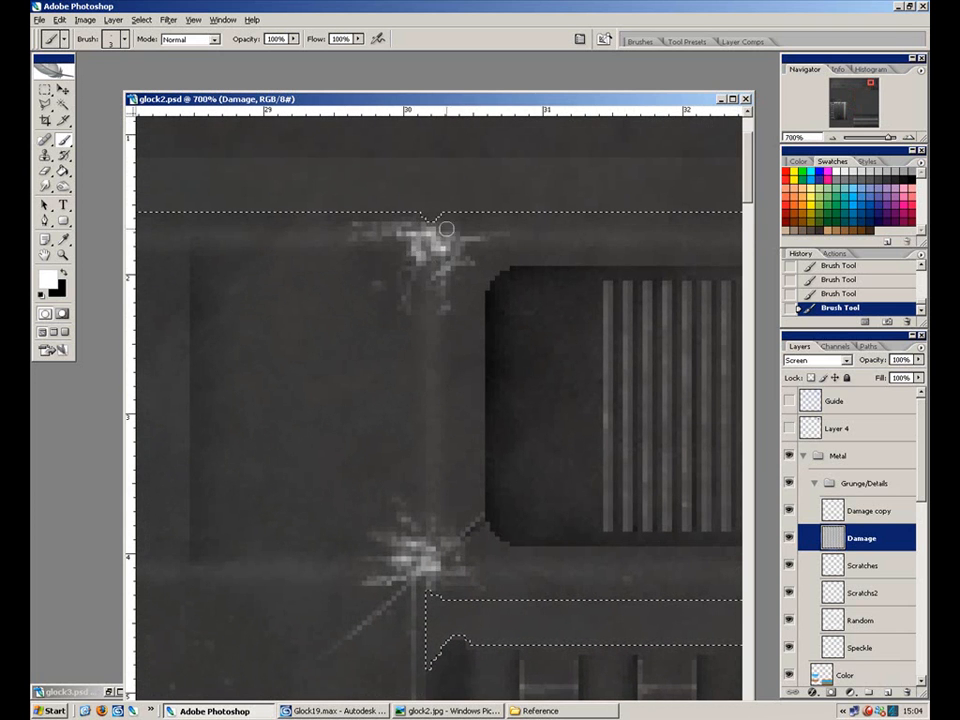
pyautogui.moveTo(418, 233); pyautogui.dragTo(444, 251)
pyautogui.moveTo(418, 559); pyautogui.dragTo(436, 564)
# Paint a white worn patch with a 3 px brush where the slide's horizontal edge line meets its left end.
pyautogui.moveTo(597, 475)
pyautogui.mouseDown()
pyautogui.moveTo(731, 424)
pyautogui.moveTo(881, 422)
pyautogui.mouseUp()
pyautogui.moveTo(420, 411); pyautogui.dragTo(423, 367)
pyautogui.press('[')
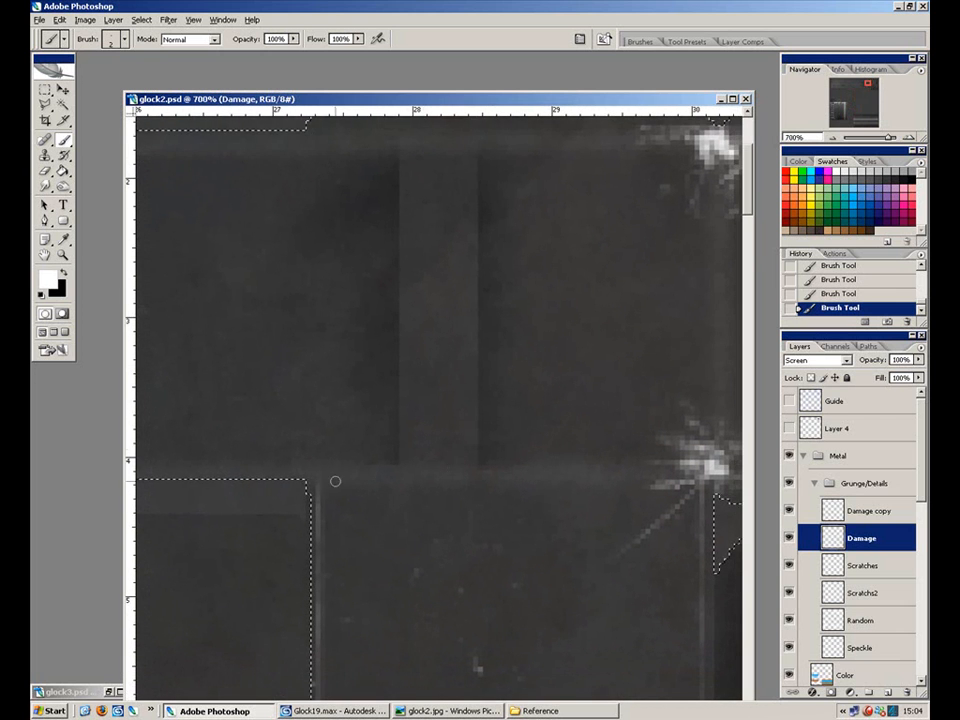
pyautogui.press('[')
pyautogui.moveTo(339, 437); pyautogui.dragTo(639, 503)
pyautogui.moveTo(434, 410); pyautogui.dragTo(838, 466)
pyautogui.moveTo(297, 411); pyautogui.dragTo(509, 342)
pyautogui.moveTo(472, 526); pyautogui.dragTo(579, 315)
pyautogui.hotkey('ctrl', '-')
pyautogui.hotkey('ctrl', '-')
pyautogui.hotkey('ctrl', '-')
pyautogui.moveTo(331, 399); pyautogui.dragTo(598, 363)
pyautogui.moveTo(375, 403); pyautogui.dragTo(870, 366)
pyautogui.moveTo(259, 369); pyautogui.dragTo(677, 320)
pyautogui.press(']')
pyautogui.press(']')
pyautogui.press(']')
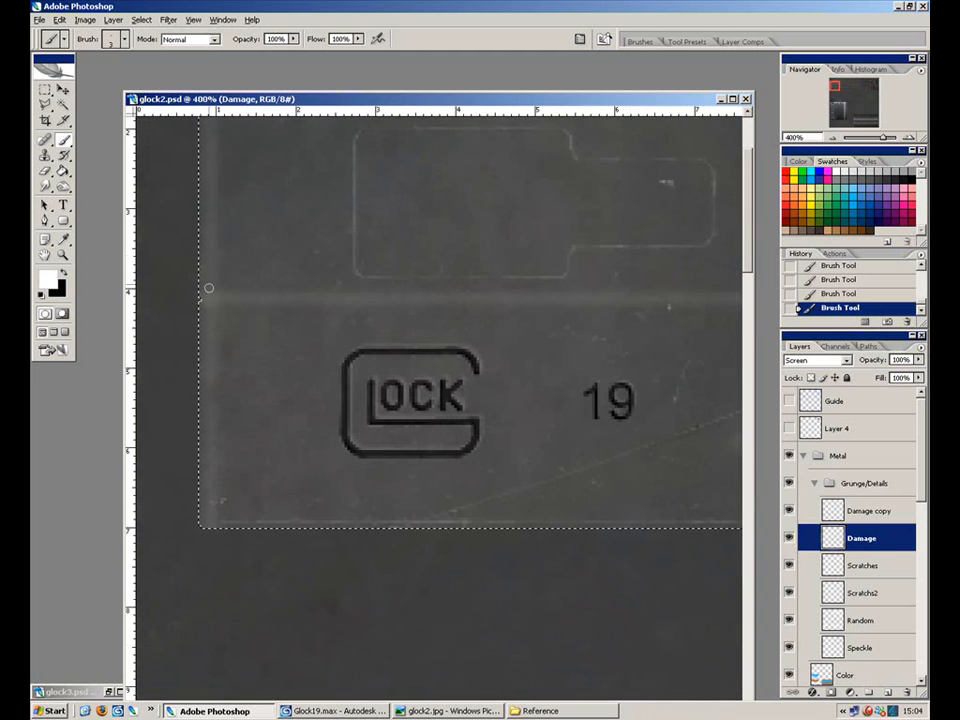
pyautogui.moveTo(208, 282); pyautogui.dragTo(213, 304)
# Paint fine white scratches with a 1 px brush at the slide's lower-left corner, near the GLOCK logo.
pyautogui.press('[')
pyautogui.press('[')
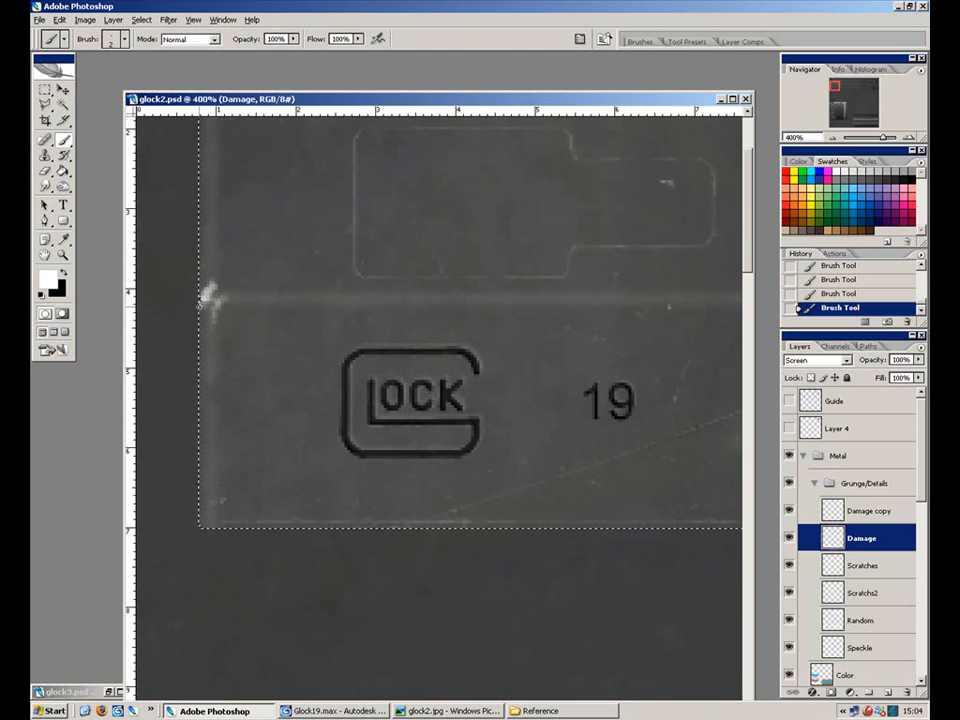
pyautogui.press('[')
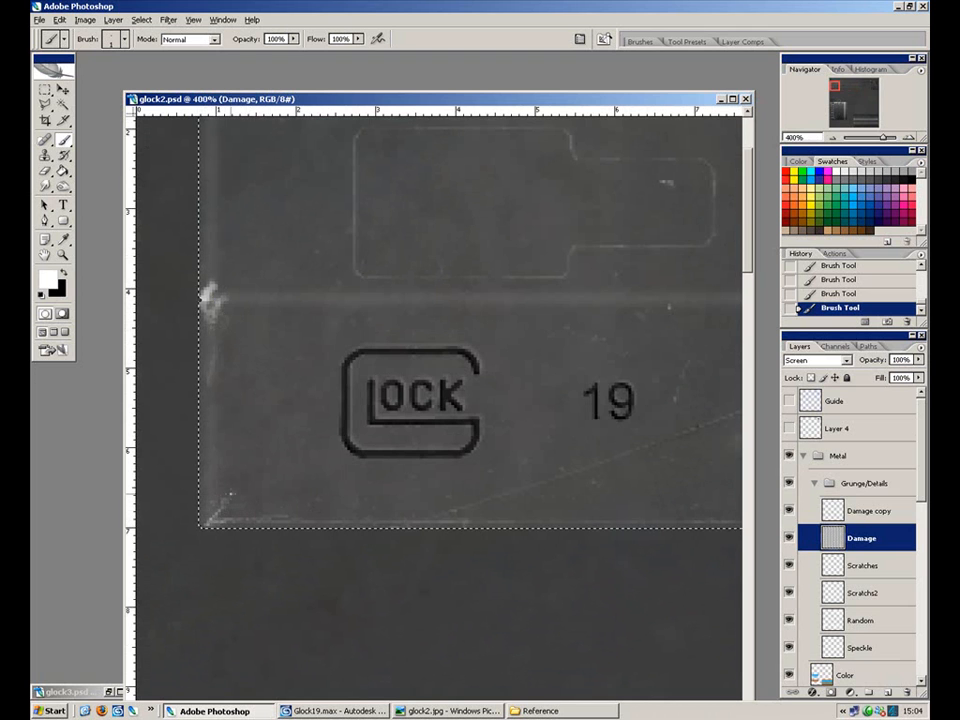
pyautogui.scroll(-1, 251, 521)
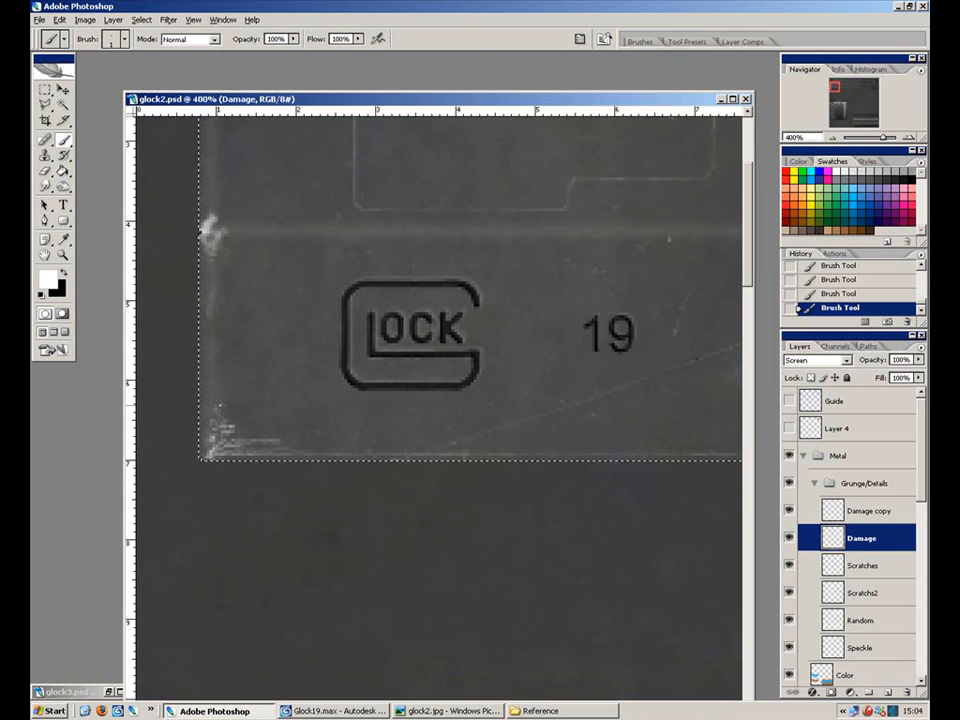
# Examine the wear along the slide around the AUSTRIA and 9x19 markings.
pyautogui.hotkey('ctrl', '-')
pyautogui.hotkey('ctrl', '-')
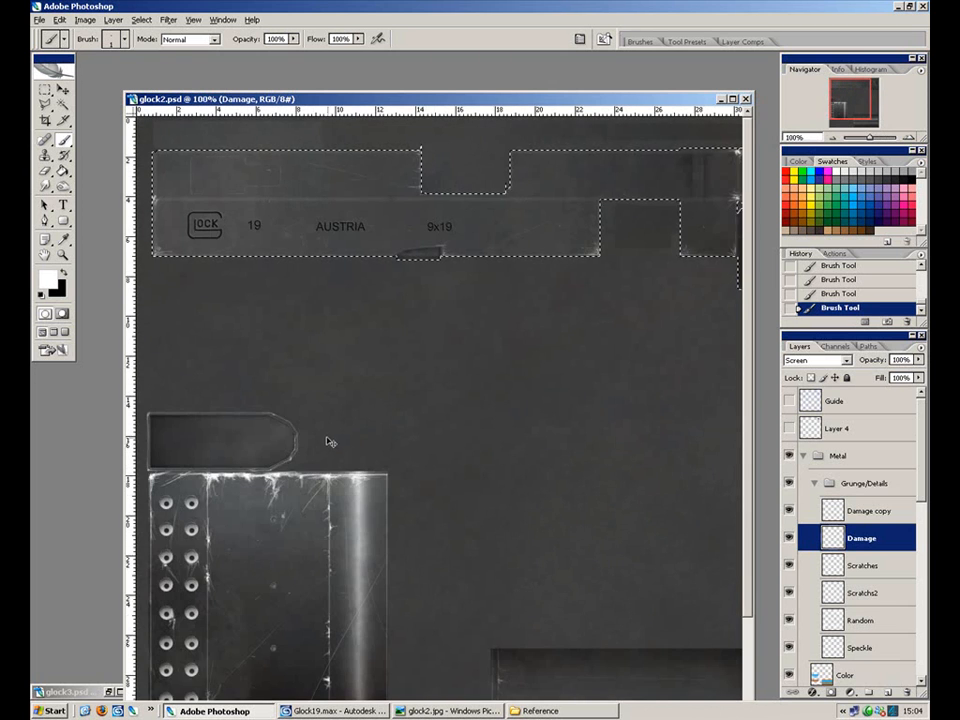
pyautogui.hotkey('ctrl', '+')
pyautogui.hotkey('ctrl', '+')
pyautogui.moveTo(358, 253); pyautogui.dragTo(489, 670)
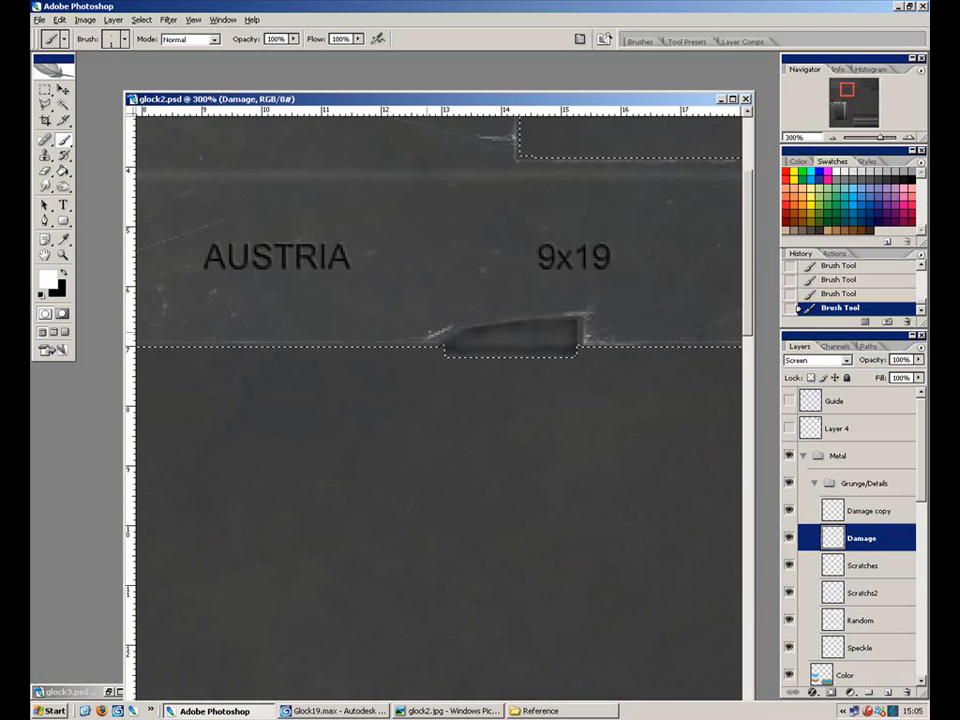
pyautogui.moveTo(358, 279); pyautogui.dragTo(455, 467)
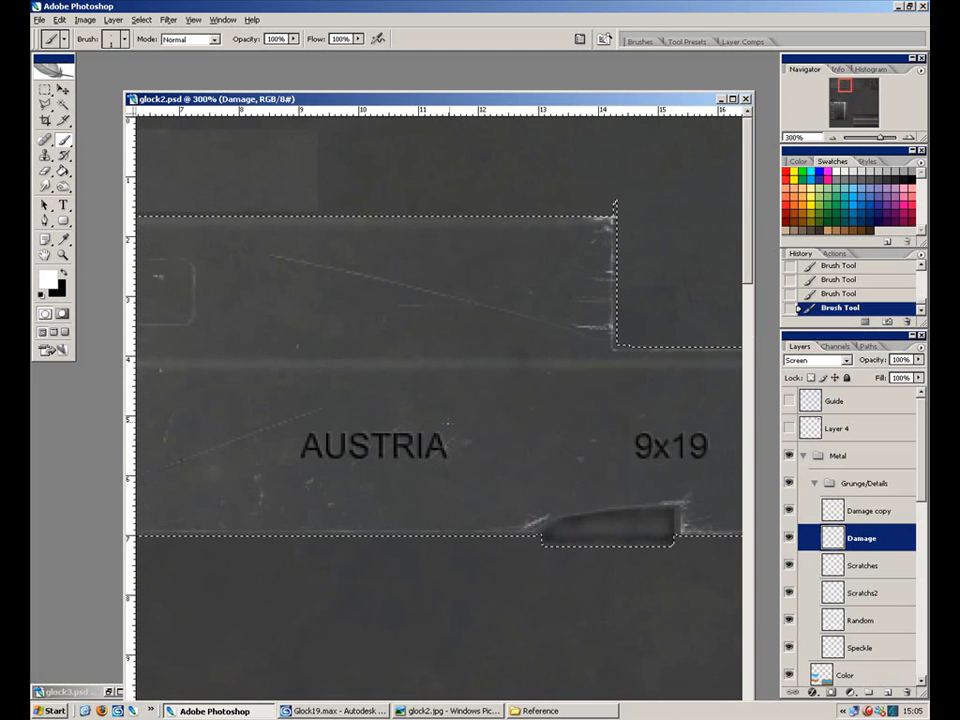
pyautogui.hotkey('ctrl', '+')
pyautogui.hotkey('ctrl', '+')
pyautogui.hotkey('ctrl', '+')
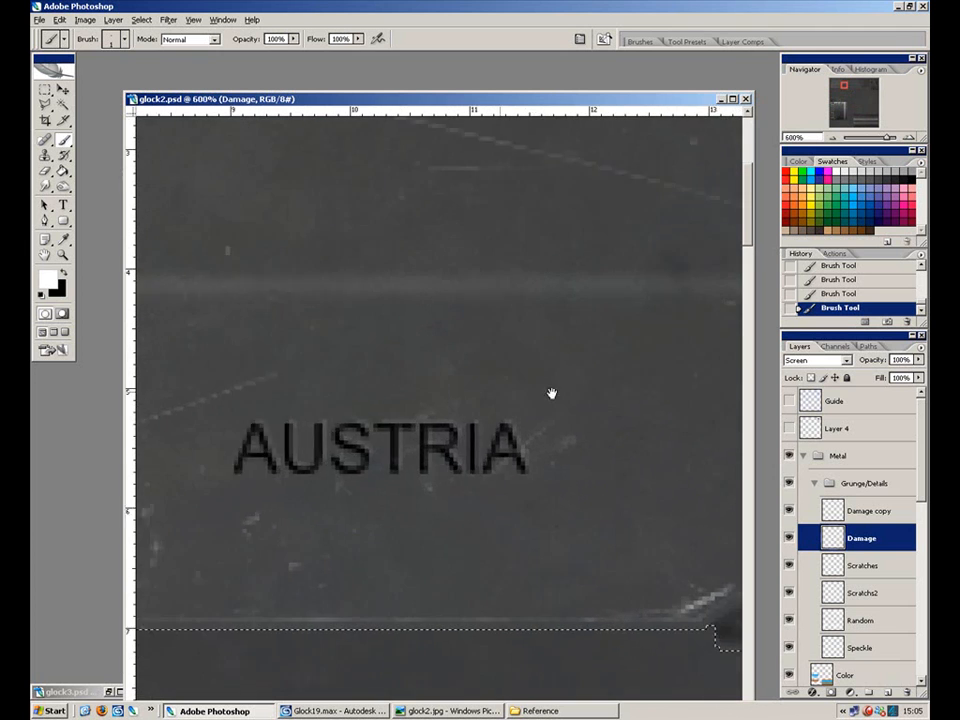
# Try to paint small white chips at the foot of the first letter of AUSTRIA.
pyautogui.moveTo(413, 416); pyautogui.dragTo(716, 382)
pyautogui.press(']')
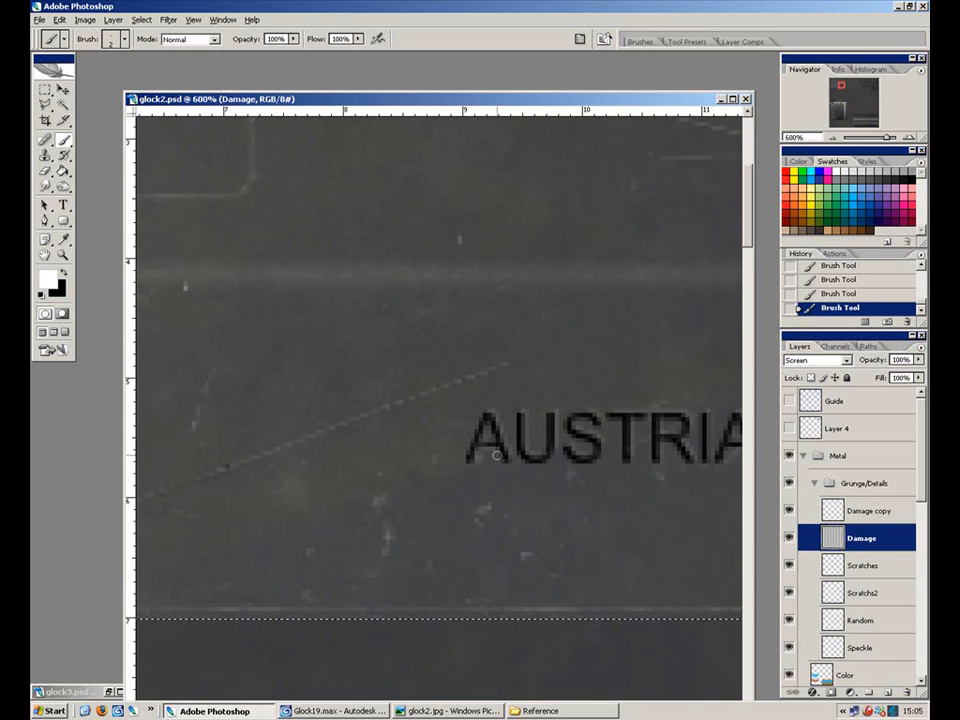
pyautogui.moveTo(499, 464); pyautogui.dragTo(509, 476)
pyautogui.press('[')
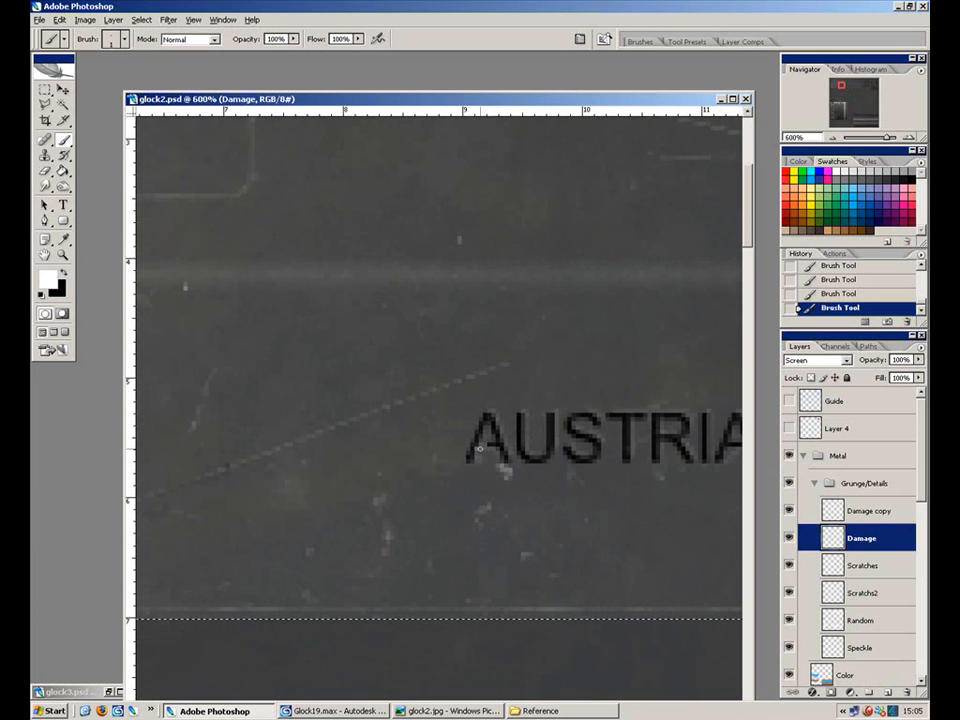
pyautogui.hotkey('ctrl', 'alt', 'z')
pyautogui.hotkey('ctrl', 'alt', 'z')
pyautogui.hotkey('ctrl', 'alt', 'z')
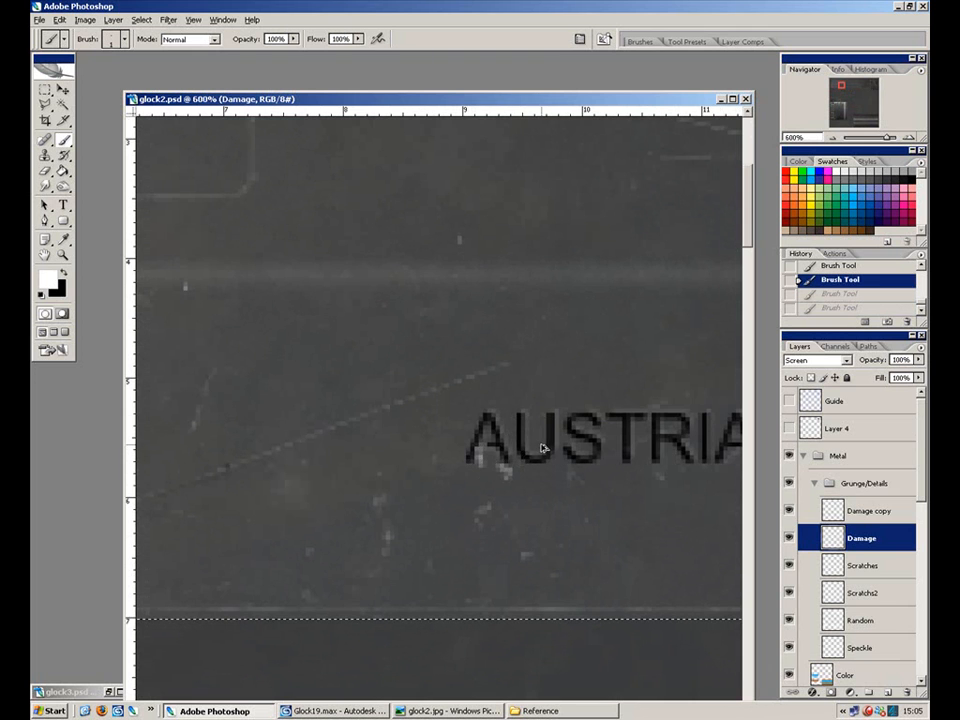
pyautogui.hotkey('ctrl', 'alt', 'z')
pyautogui.hotkey('ctrl', 'alt', 'z')
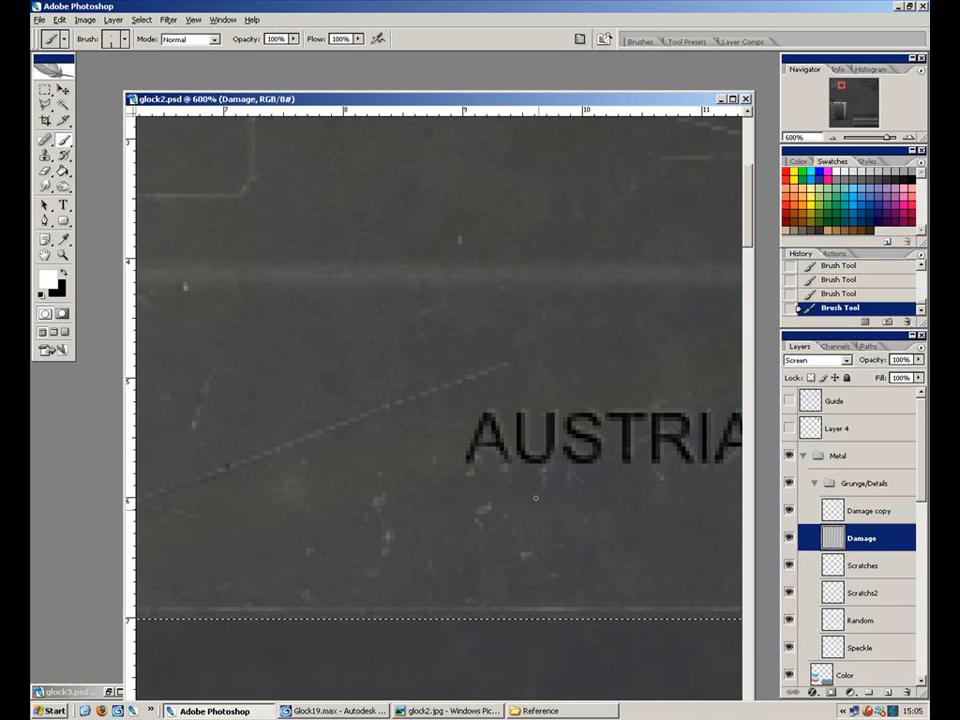
# Examine the wear around the AUSTRIA marking and along the whole slide at lower magnification.
pyautogui.hscroll(3, 409, 446)
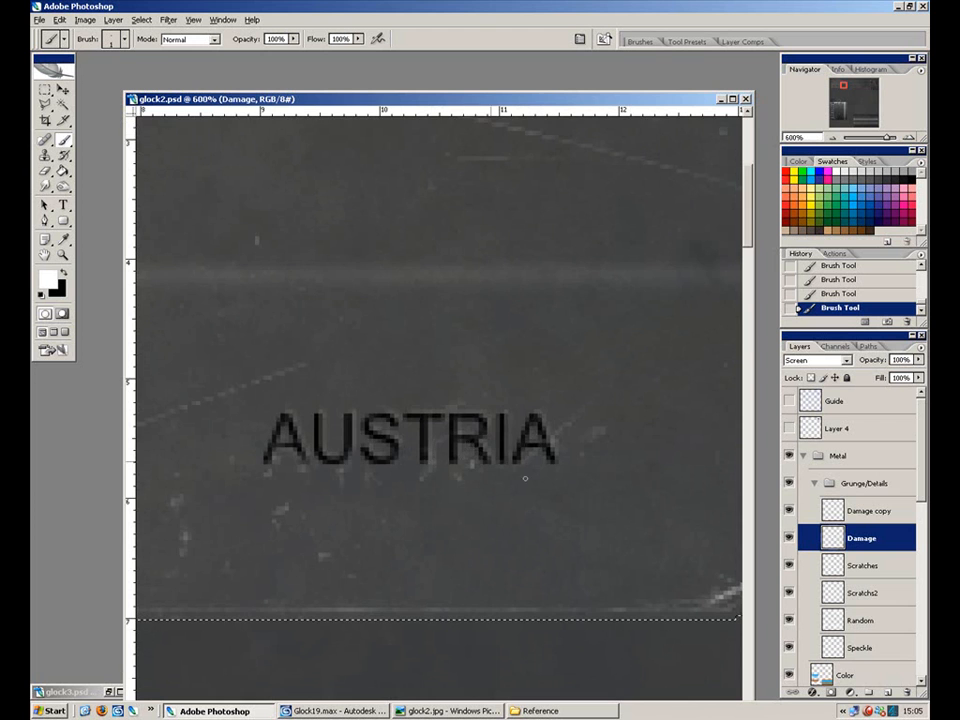
pyautogui.hotkey('ctrl', '-')
pyautogui.hotkey('ctrl', '-')
pyautogui.hotkey('ctrl', '-')
pyautogui.hotkey('ctrl', '-')
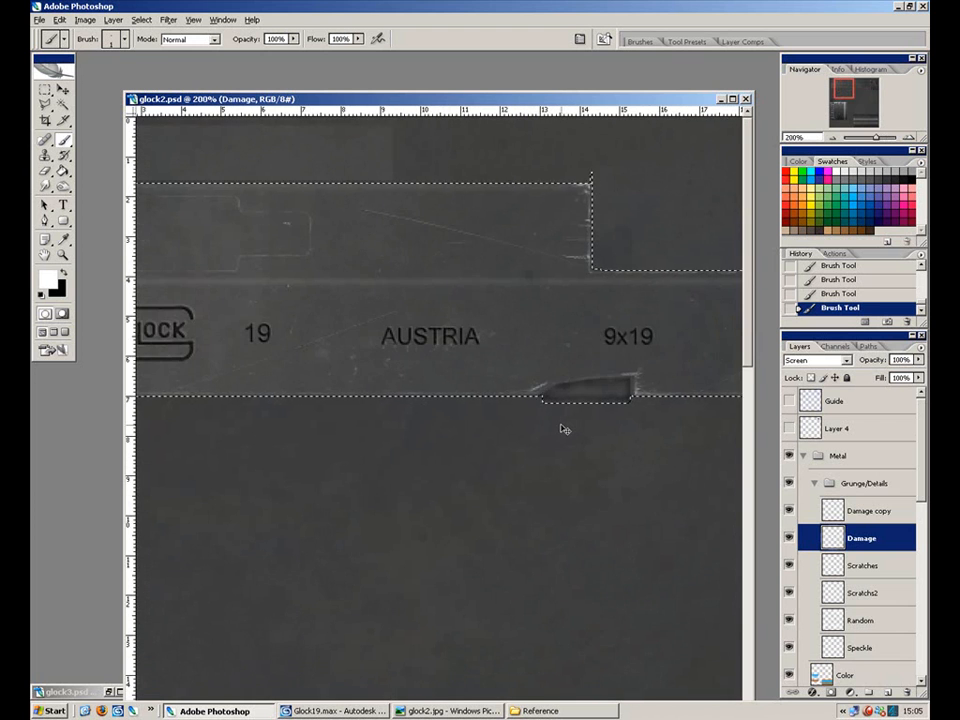
pyautogui.hotkey('ctrl', '-')
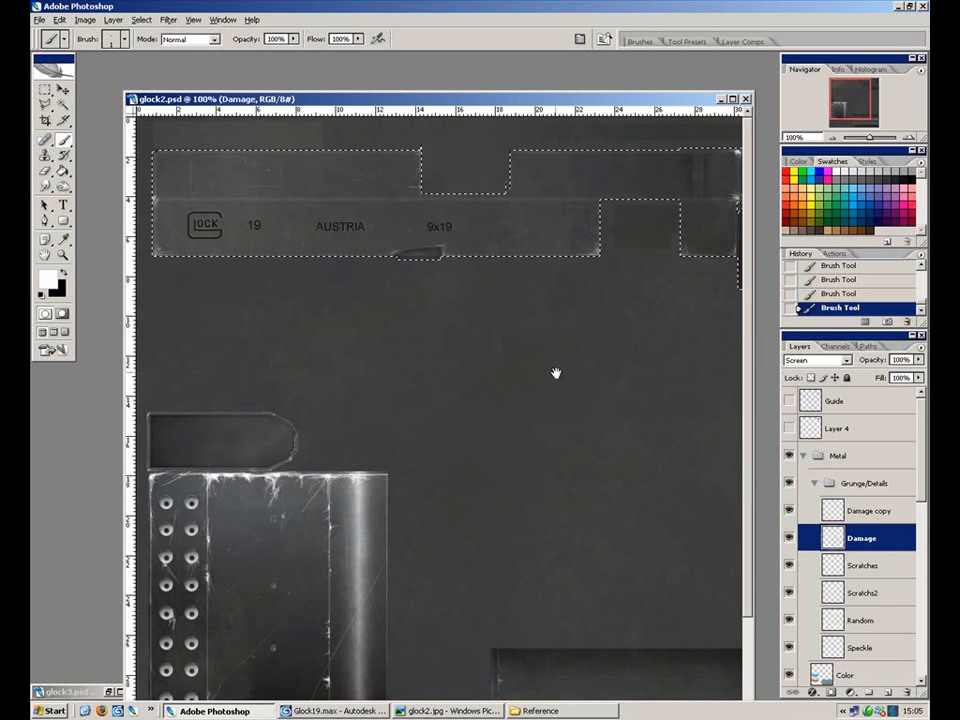
pyautogui.moveTo(552, 375); pyautogui.dragTo(473, 482)
pyautogui.moveTo(540, 431); pyautogui.dragTo(512, 428)
# Load Layer 4's outline as a selection around the grooved recess and invert it.
pyautogui.hotkey('ctrl', '+')
pyautogui.hotkey('ctrl', '+')
pyautogui.hotkey('ctrl', '+')
pyautogui.moveTo(580, 345); pyautogui.dragTo(360, 640)
pyautogui.moveTo(510, 475); pyautogui.dragTo(310, 705)
pyautogui.click(811, 435)
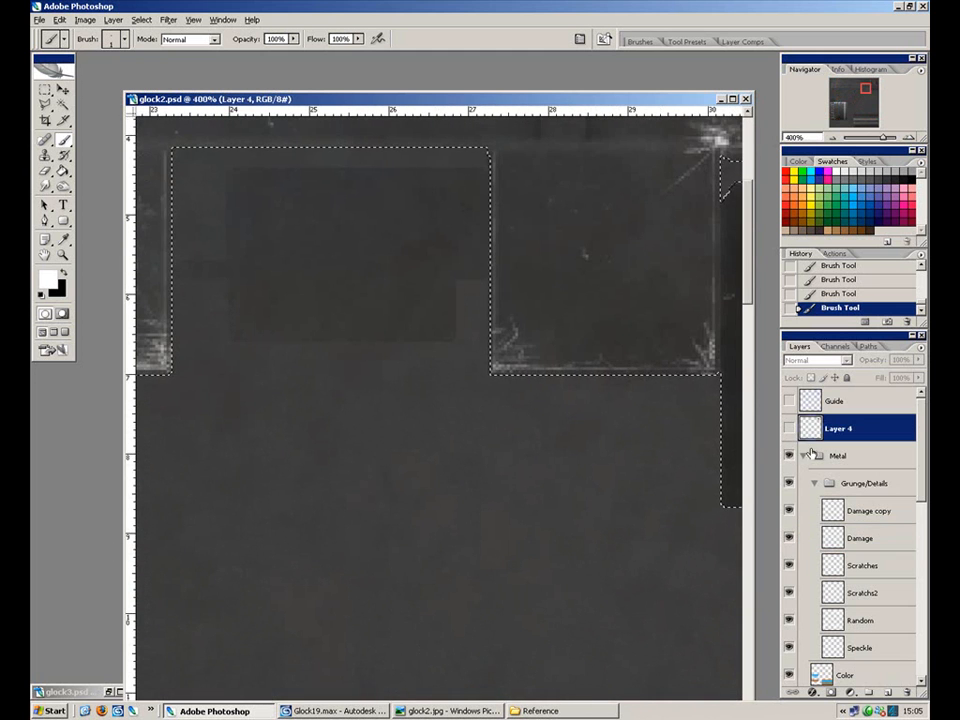
pyautogui.keyDown('ctrl'); pyautogui.click(810, 431); pyautogui.keyUp('ctrl')
pyautogui.moveTo(548, 425); pyautogui.dragTo(180, 714)
pyautogui.moveTo(506, 374); pyautogui.dragTo(488, 381)
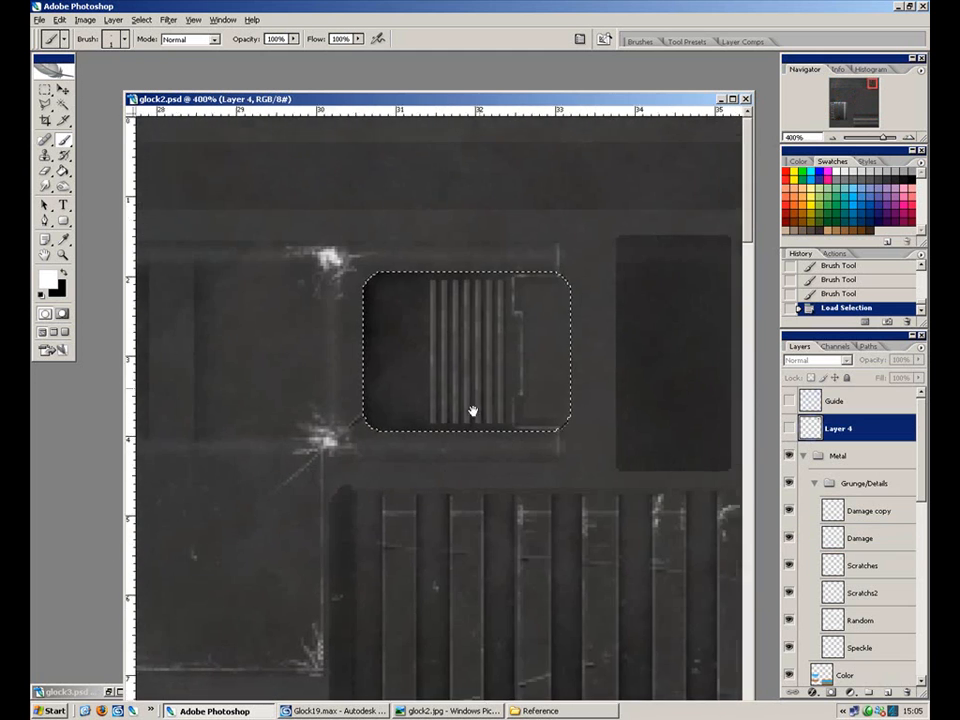
pyautogui.click(790, 429)
pyautogui.click(790, 429)
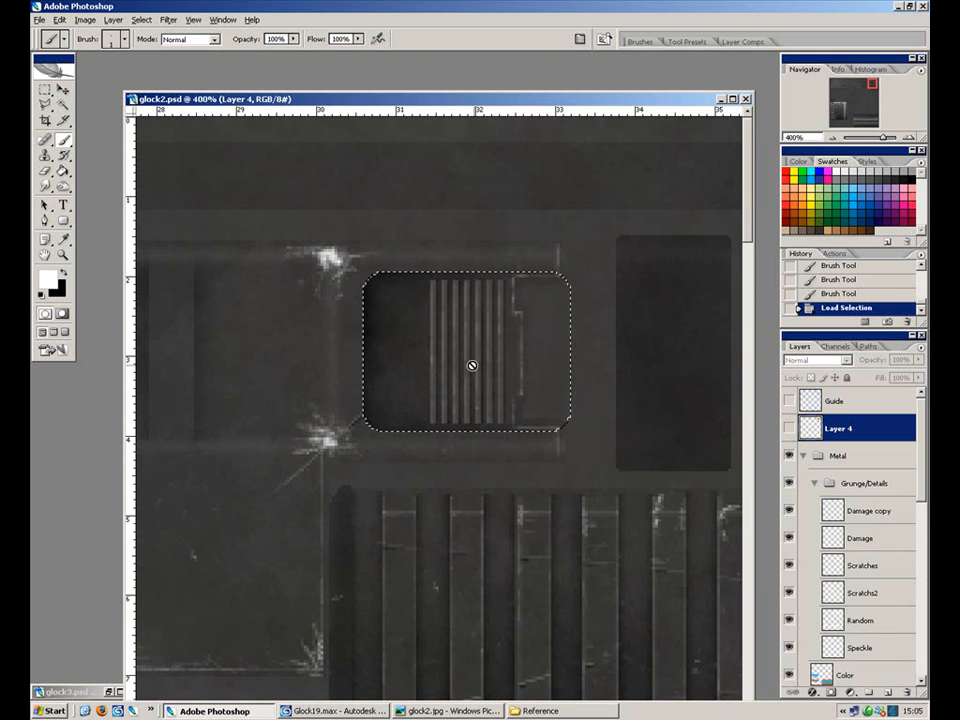
pyautogui.hotkey('ctrl', 'shift', 'i')
# On the TopSlide layer, lighten the grooved recess's upper edge using Dodge on Highlights at 60% exposure, with the selection edges hidden.
pyautogui.moveTo(924, 492); pyautogui.dragTo(908, 659)
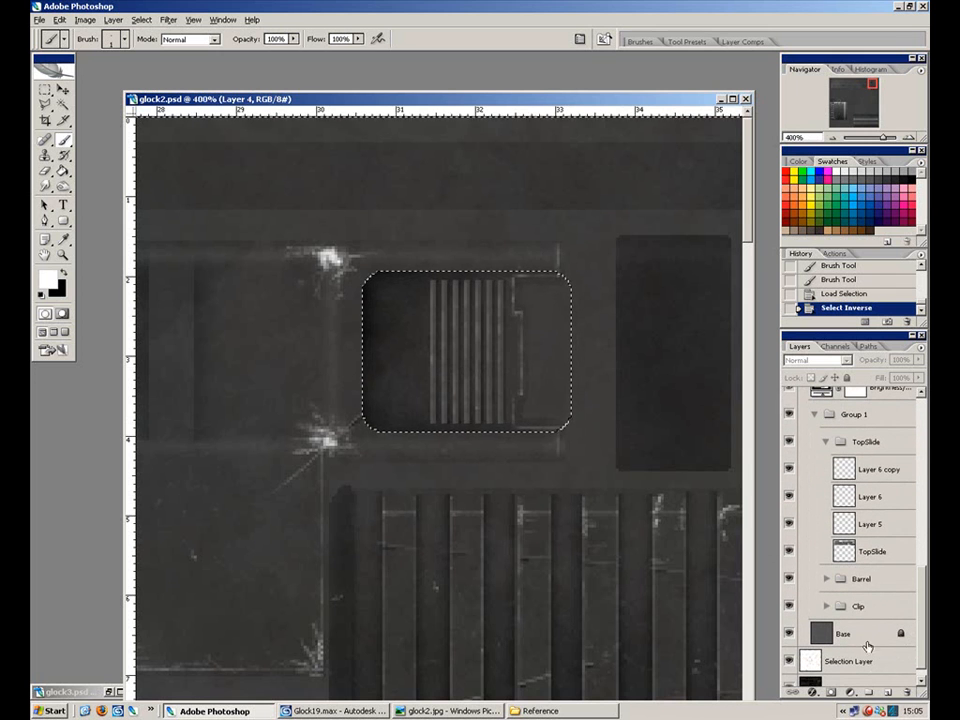
pyautogui.click(872, 552)
pyautogui.moveTo(922, 580); pyautogui.dragTo(922, 535)
pyautogui.moveTo(63, 186); pyautogui.dragTo(128, 200)
pyautogui.moveTo(389, 386); pyautogui.dragTo(371, 385)
pyautogui.hotkey('ctrl', 'h')
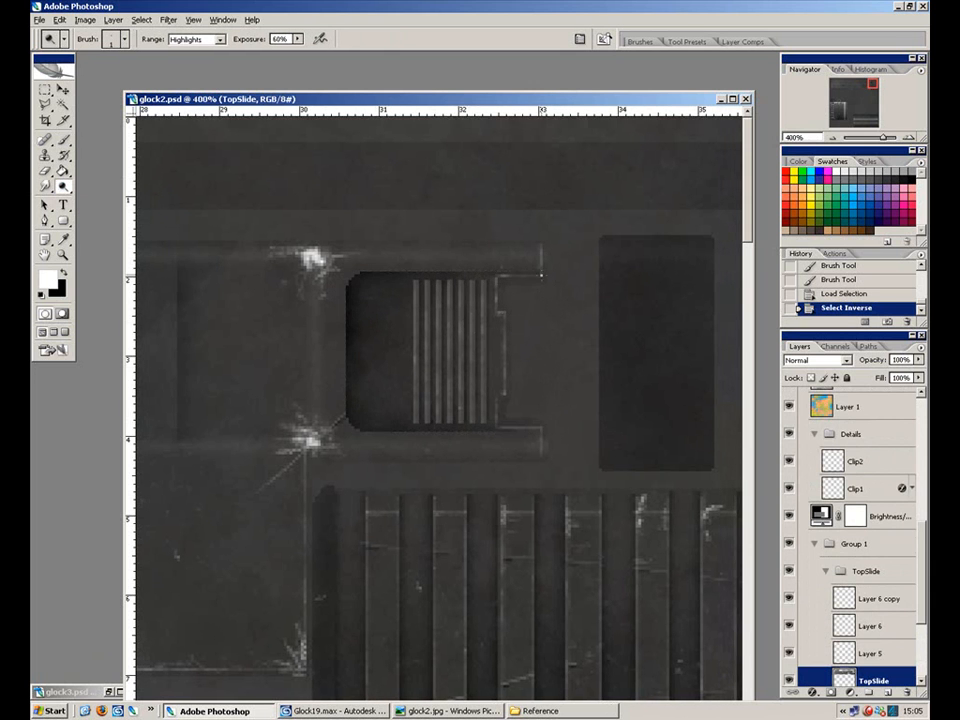
pyautogui.moveTo(360, 278)
pyautogui.mouseDown()
pyautogui.moveTo(347, 294)
pyautogui.moveTo(361, 273)
pyautogui.mouseUp()
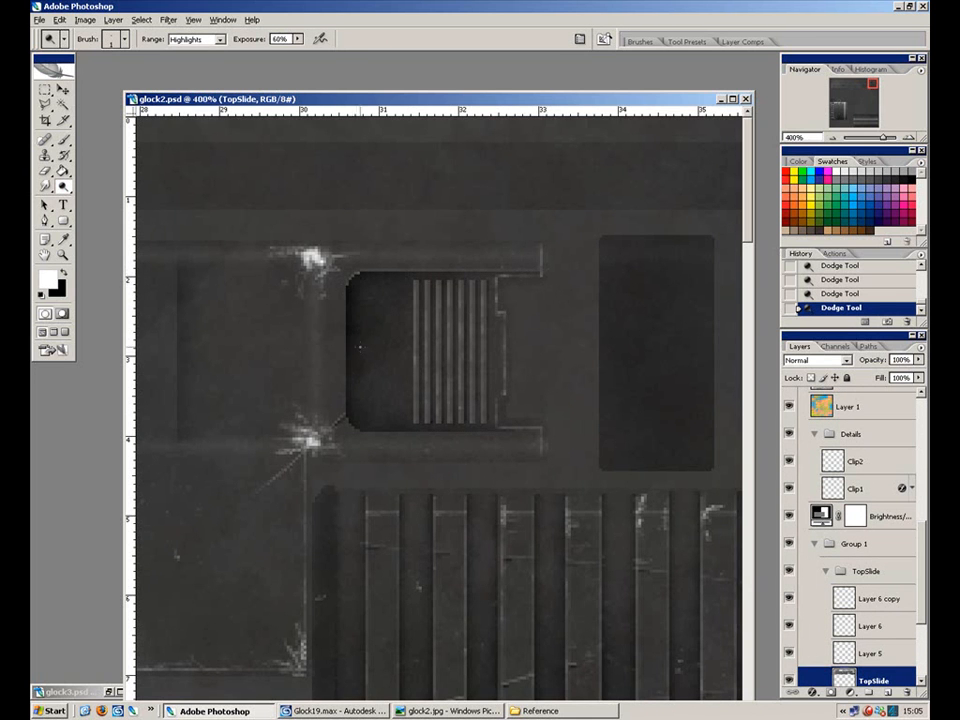
# Lighten the left edge, lower-left corner and bottom edge of the grooved recess with the Dodge tool on Highlights.
pyautogui.hotkey('ctrl', '+')
pyautogui.hotkey('ctrl', '+')
pyautogui.moveTo(349, 321); pyautogui.dragTo(422, 408)
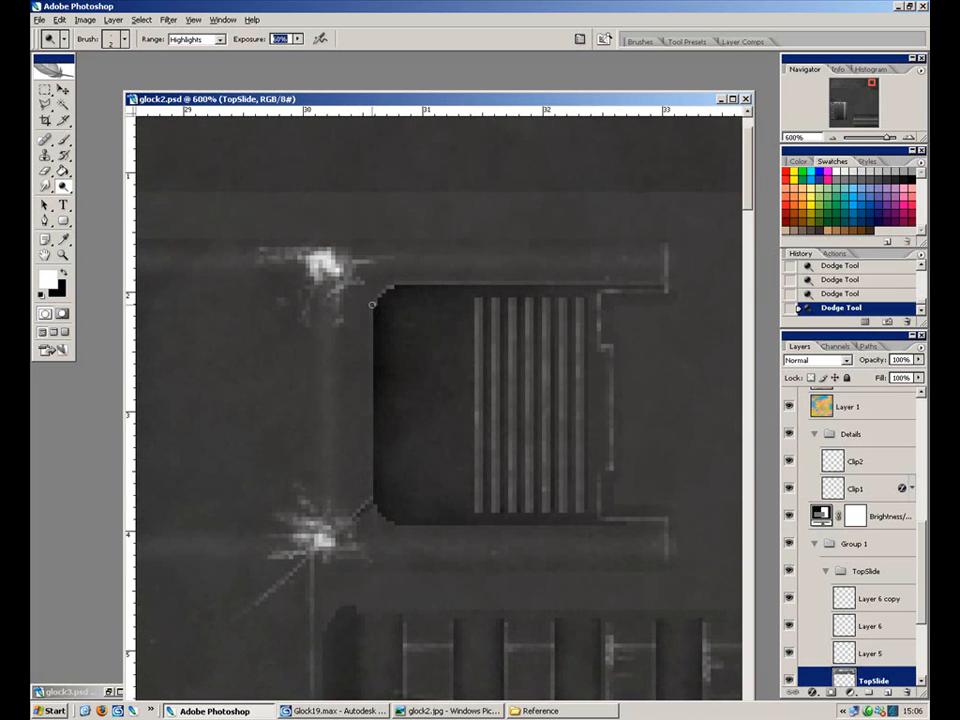
pyautogui.moveTo(369, 491); pyautogui.dragTo(370, 389)
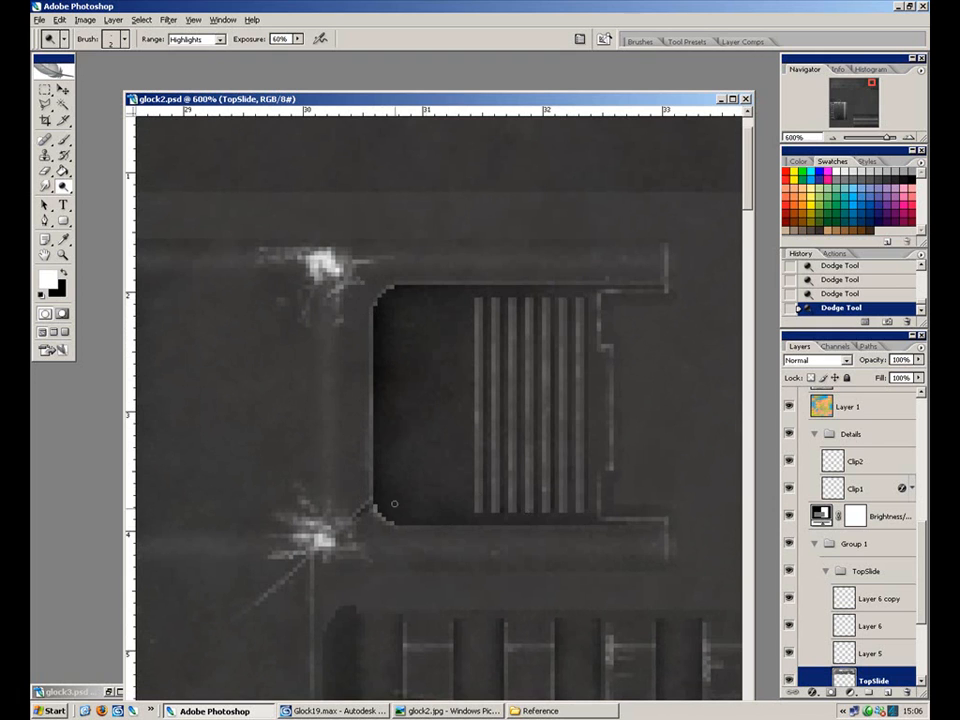
pyautogui.moveTo(409, 524); pyautogui.dragTo(579, 520)
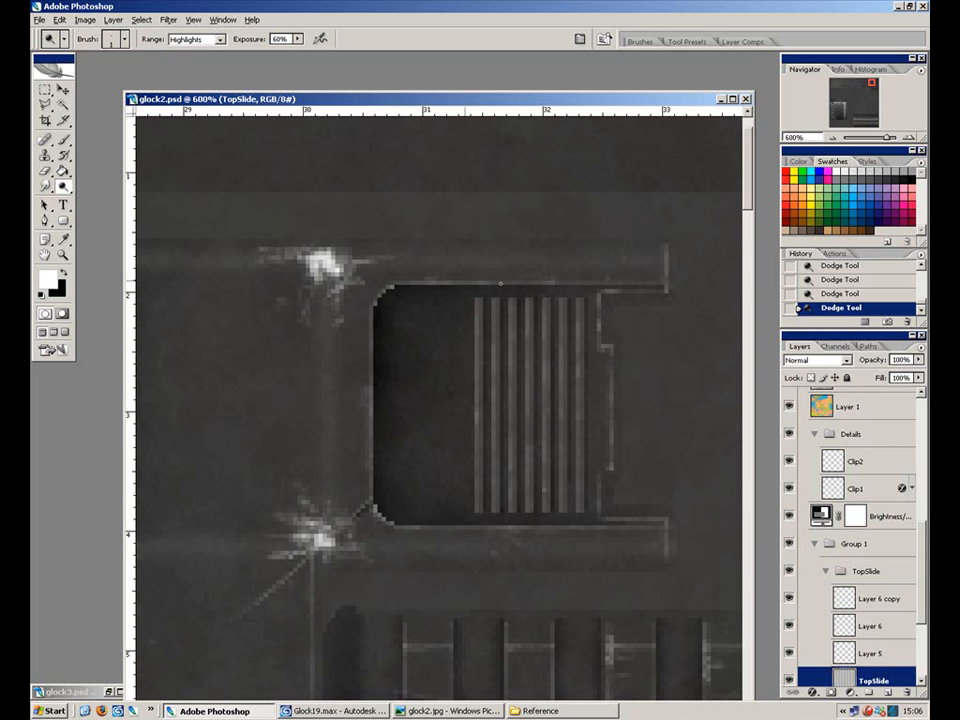
# Make the Color layer active and load the TopSlide layer's outline as the selection.
pyautogui.scroll(-4, 600, 311)
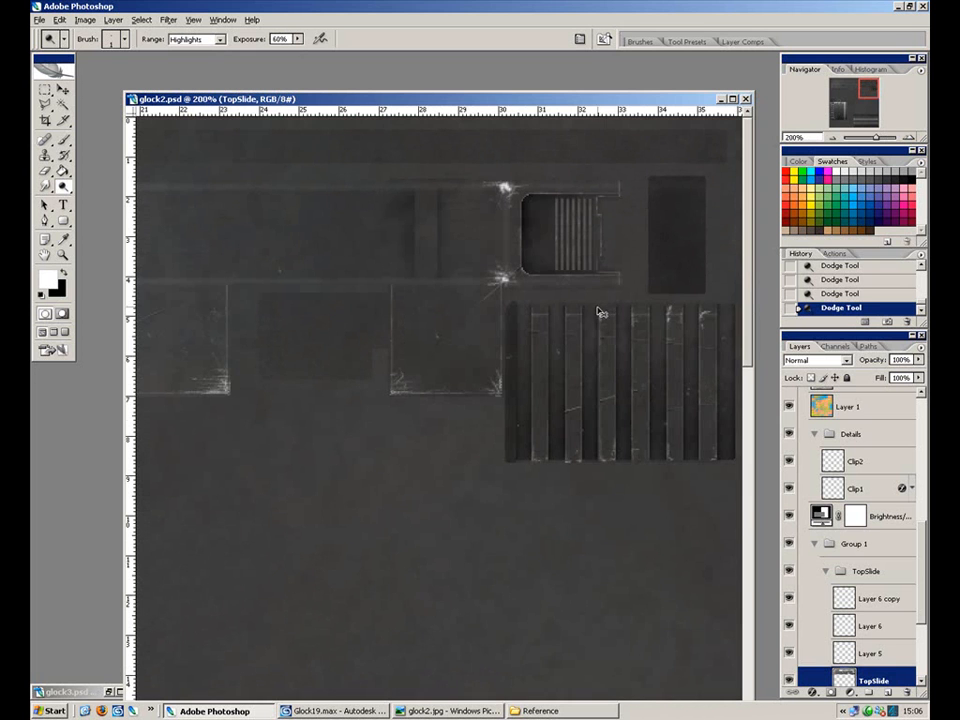
pyautogui.moveTo(387, 305)
pyautogui.mouseDown()
pyautogui.moveTo(523, 336)
pyautogui.moveTo(645, 349)
pyautogui.mouseUp()
pyautogui.moveTo(455, 336); pyautogui.dragTo(684, 332)
pyautogui.hotkey('ctrl', '-')
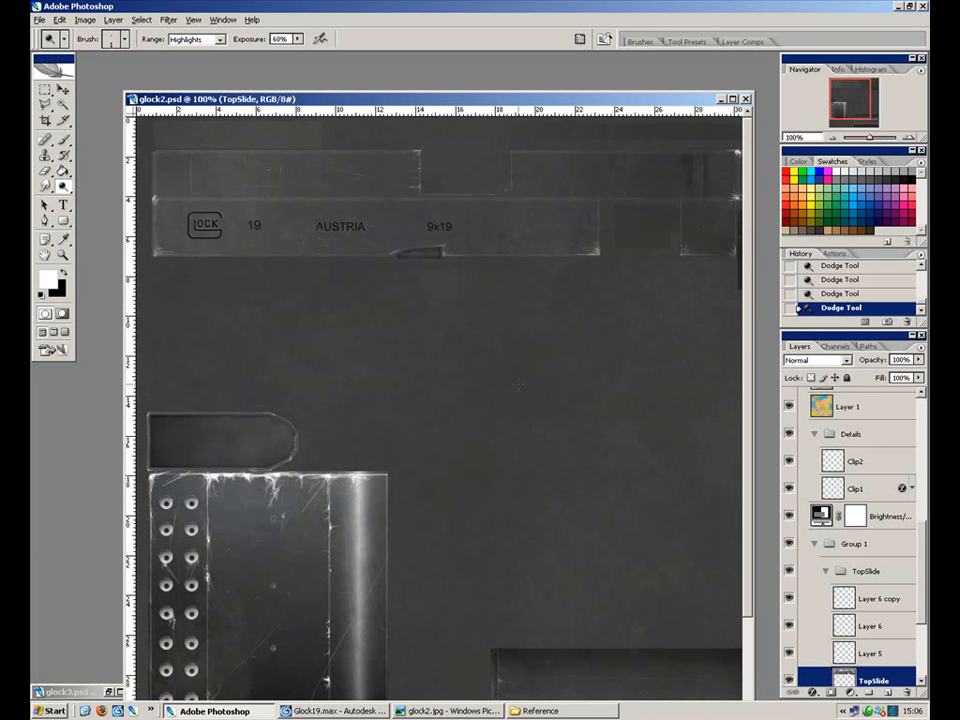
pyautogui.moveTo(530, 323); pyautogui.dragTo(460, 393)
pyautogui.scroll(5, 922, 563)
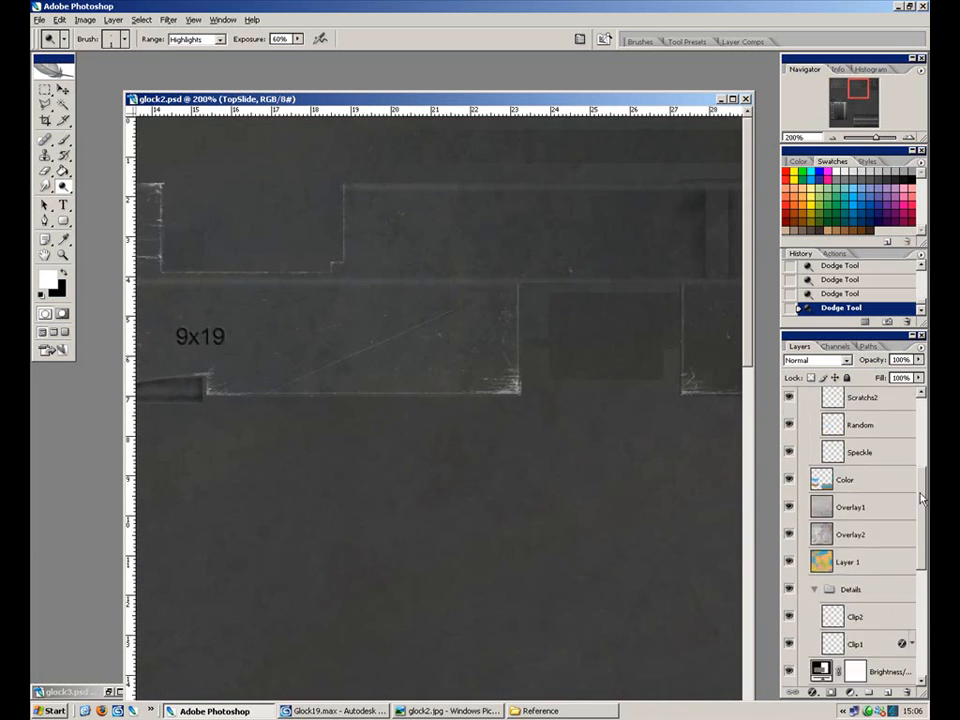
pyautogui.click(853, 530)
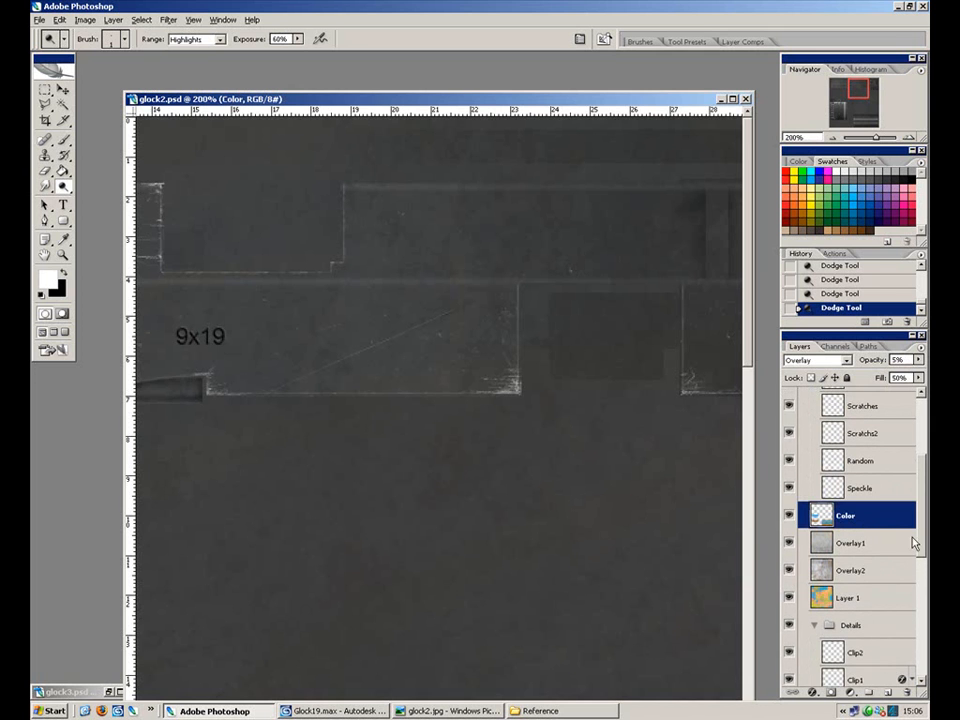
pyautogui.scroll(-8, 902, 540)
pyautogui.keyDown('ctrl'); pyautogui.click(844, 536); pyautogui.keyUp('ctrl')
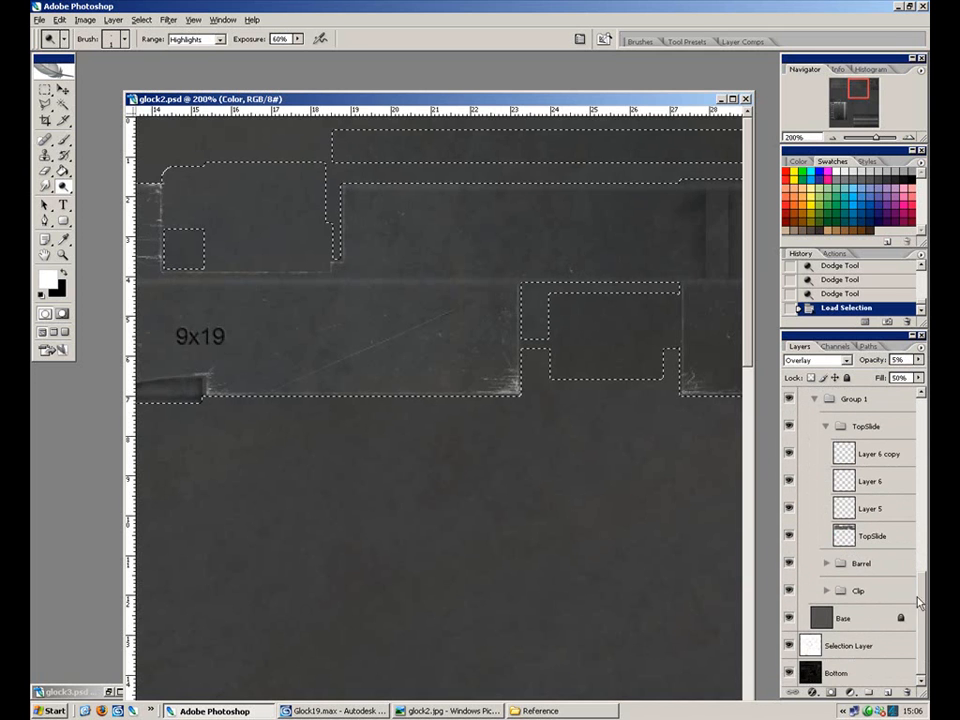
pyautogui.scroll(8, 914, 600)
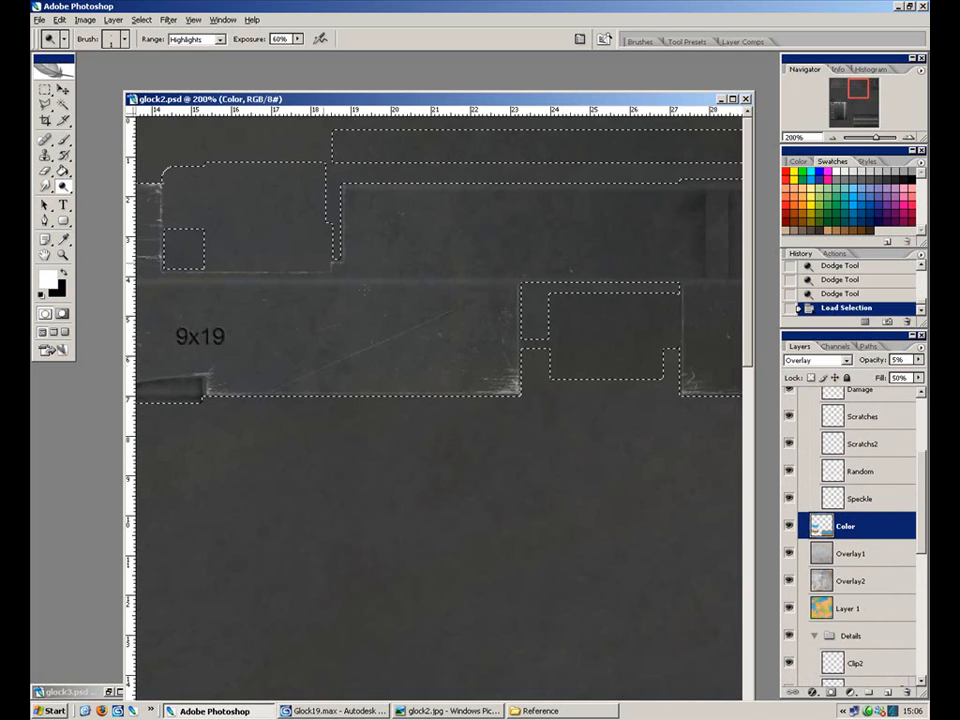
# Subtract the gap between the slide's lower blocks and the upper notch above 9x19 from the selection with rectangular marquees.
pyautogui.press('m')
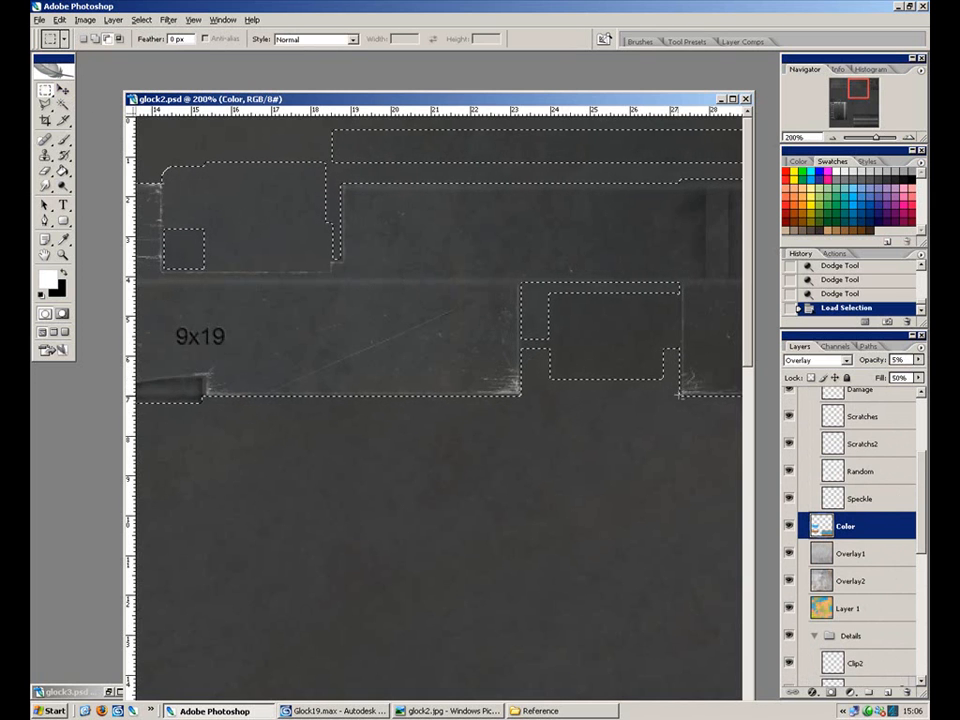
pyautogui.moveTo(613, 286); pyautogui.dragTo(524, 289)
pyautogui.moveTo(352, 366); pyautogui.dragTo(597, 332)
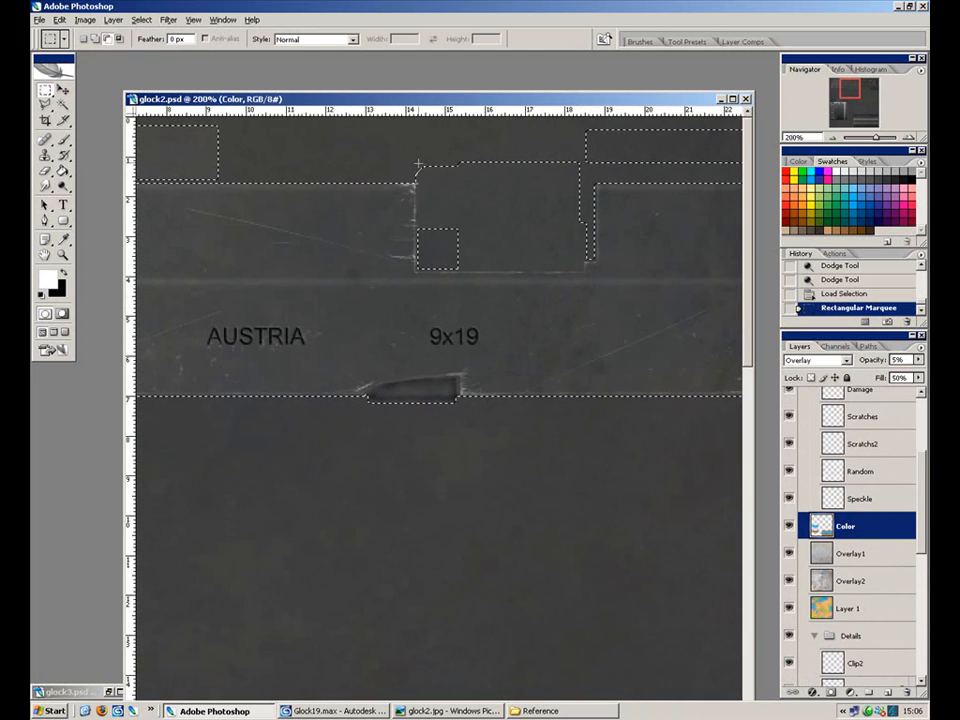
pyautogui.moveTo(414, 149); pyautogui.dragTo(507, 261)
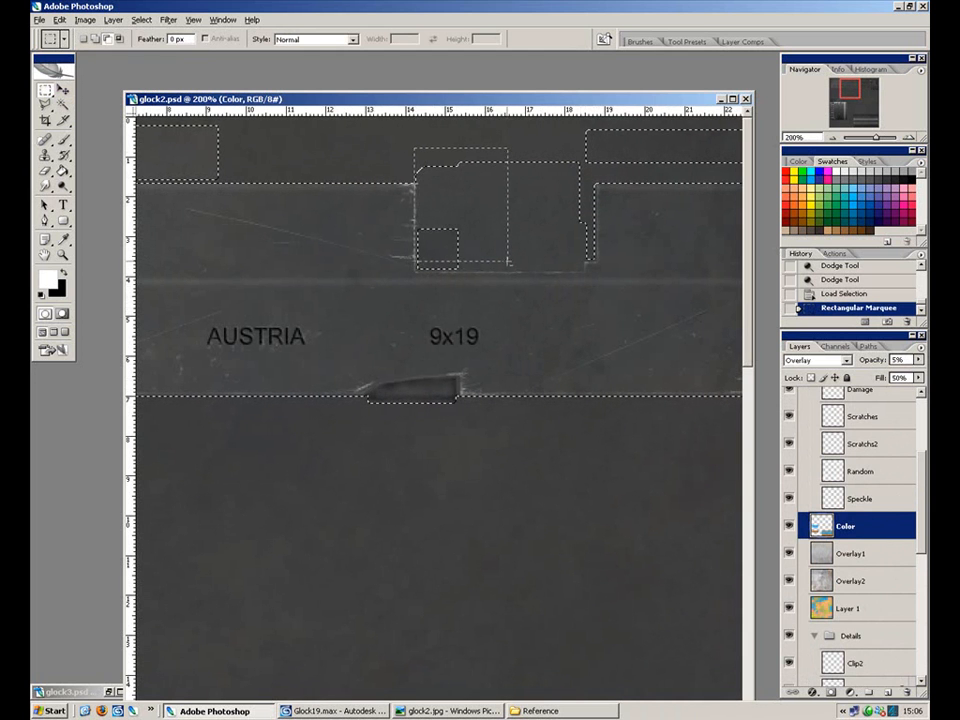
pyautogui.moveTo(489, 184); pyautogui.dragTo(489, 180)
pyautogui.moveTo(418, 156); pyautogui.dragTo(521, 266)
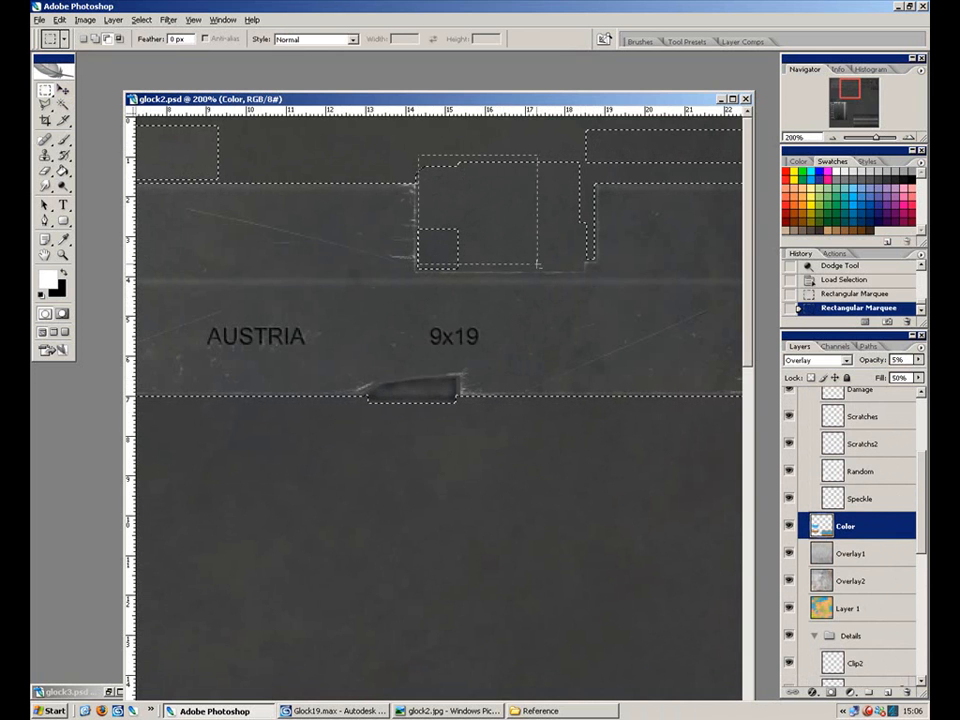
pyautogui.moveTo(585, 266); pyautogui.dragTo(585, 267)
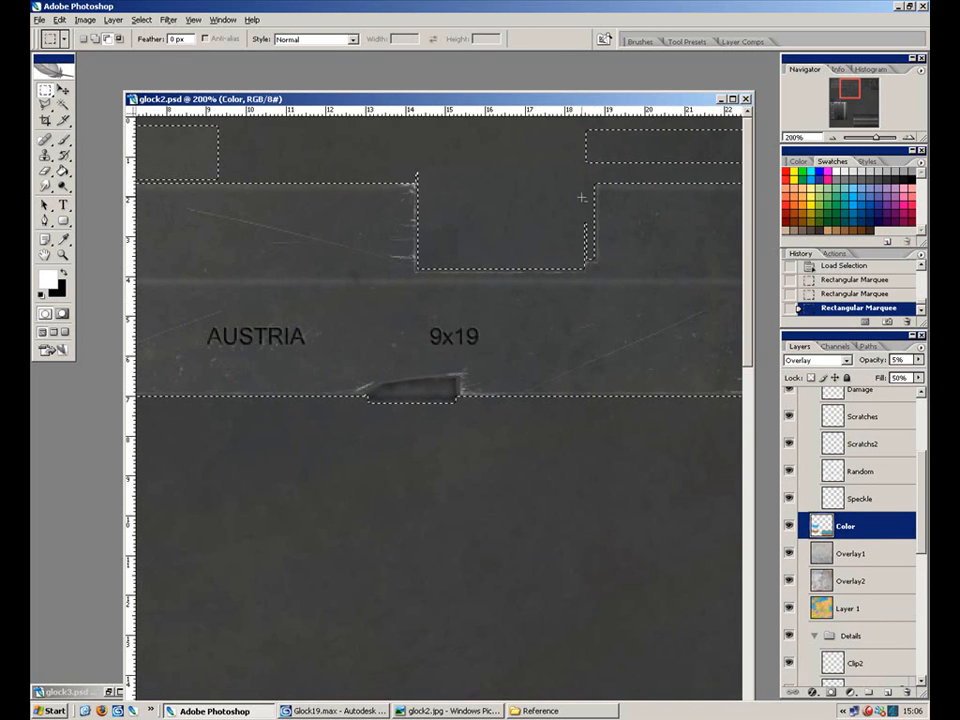
pyautogui.moveTo(461, 147); pyautogui.dragTo(438, 256)
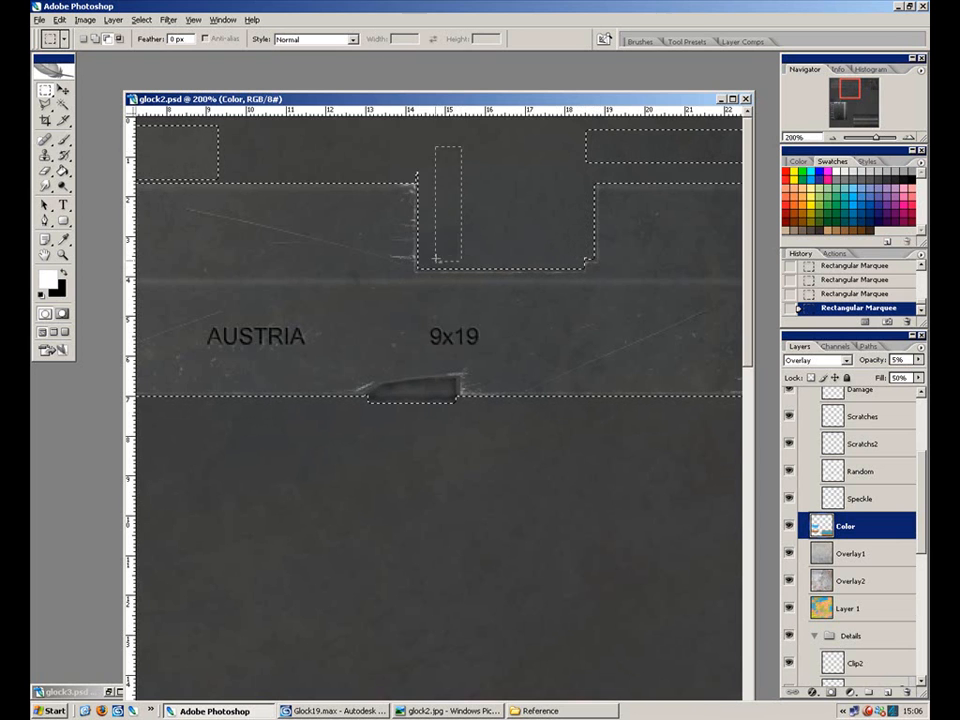
pyautogui.moveTo(437, 143); pyautogui.dragTo(409, 183)
# Switch to the Brush tool and set the foreground colour to bright blue.
pyautogui.click(66, 143)
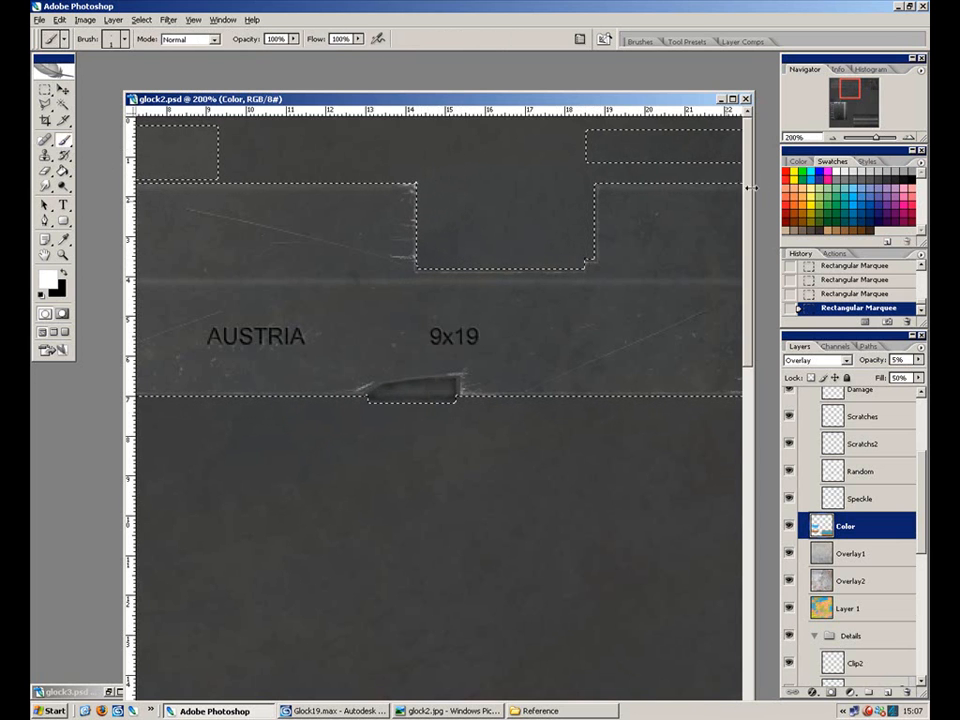
pyautogui.click(812, 180)
pyautogui.hotkey('ctrl', '-')
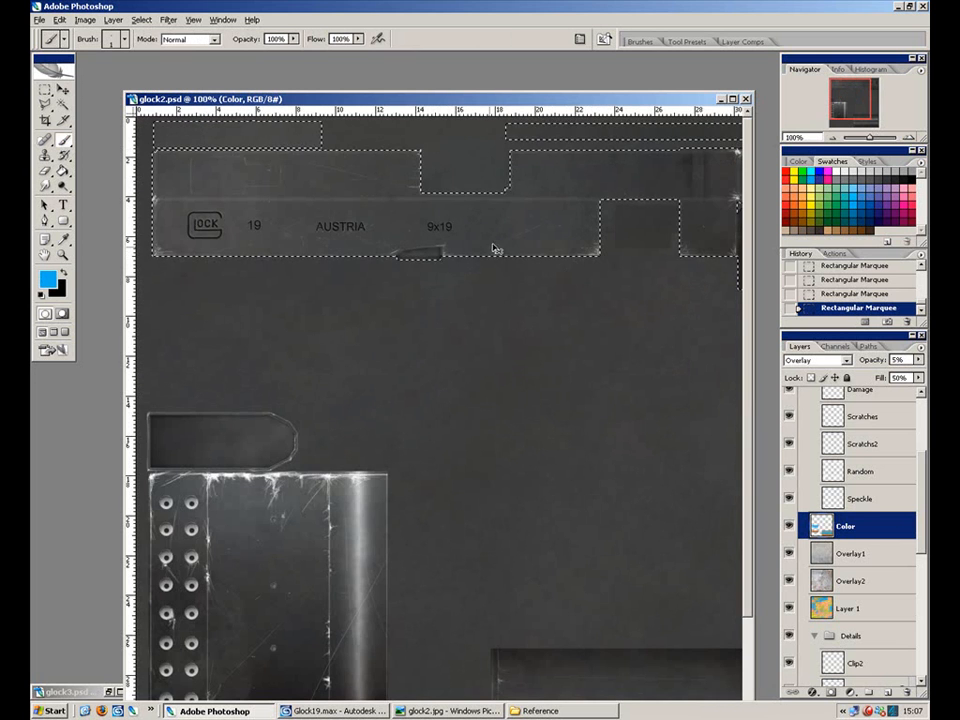
# Subtract the separate strips above the slide from the selection with rectangular marquees.
pyautogui.press('m')
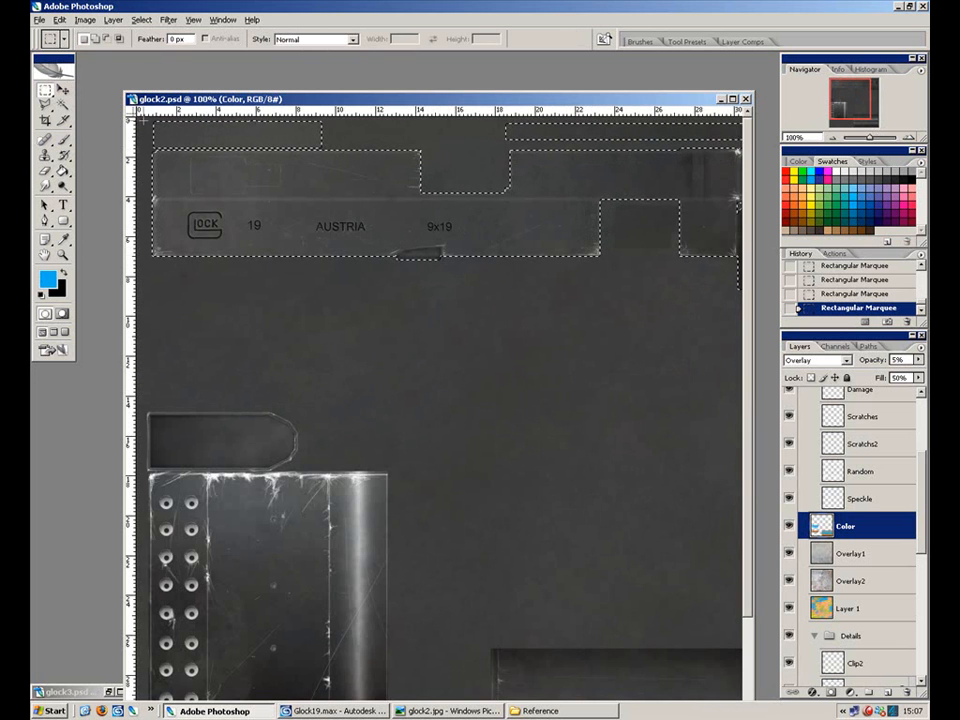
pyautogui.moveTo(132, 118)
pyautogui.mouseDown()
pyautogui.moveTo(452, 141)
pyautogui.moveTo(132, 120)
pyautogui.mouseUp()
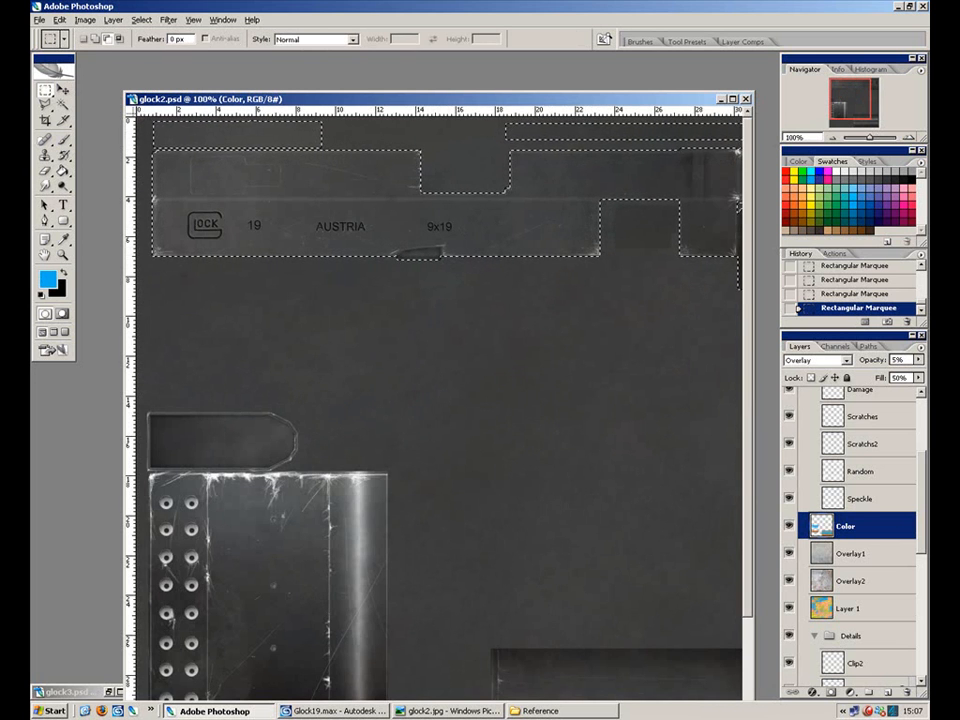
pyautogui.moveTo(301, 127); pyautogui.dragTo(742, 140)
pyautogui.moveTo(315, 159); pyautogui.dragTo(366, 132)
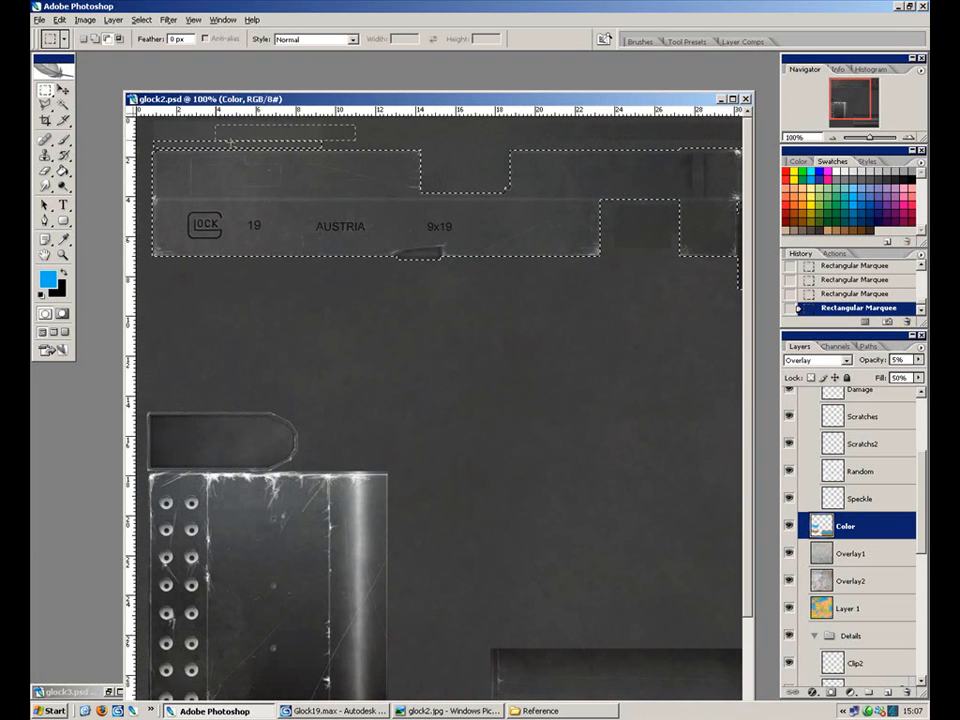
# Switch to the Brush tool and choose a soft round brush enlarged to 125 px.
pyautogui.click(63, 141)
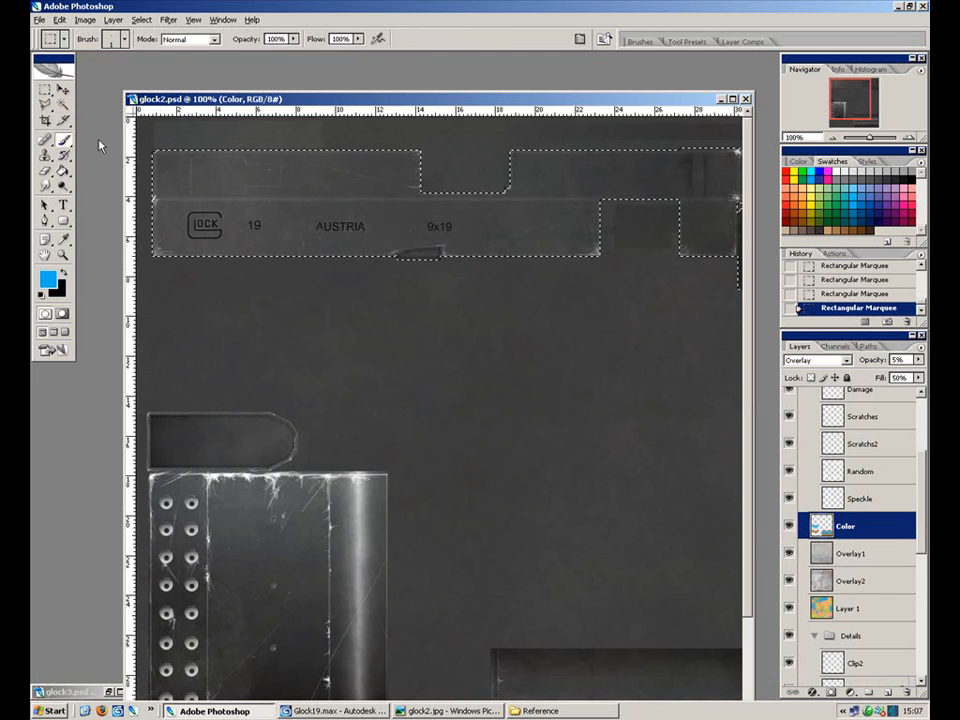
pyautogui.click(124, 40)
pyautogui.click(124, 353)
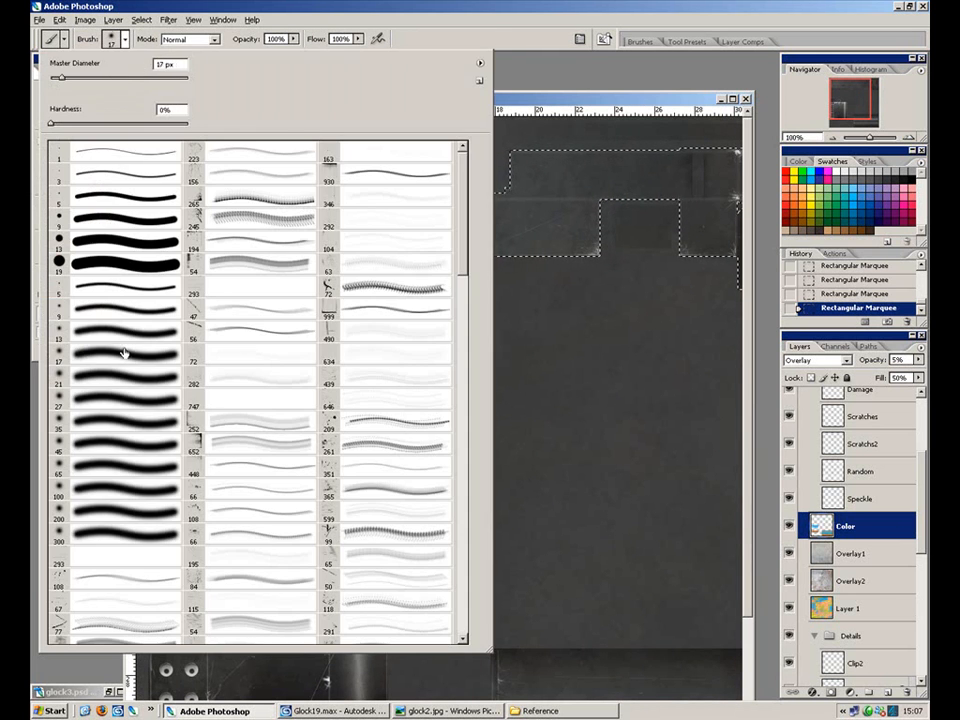
pyautogui.click(322, 6)
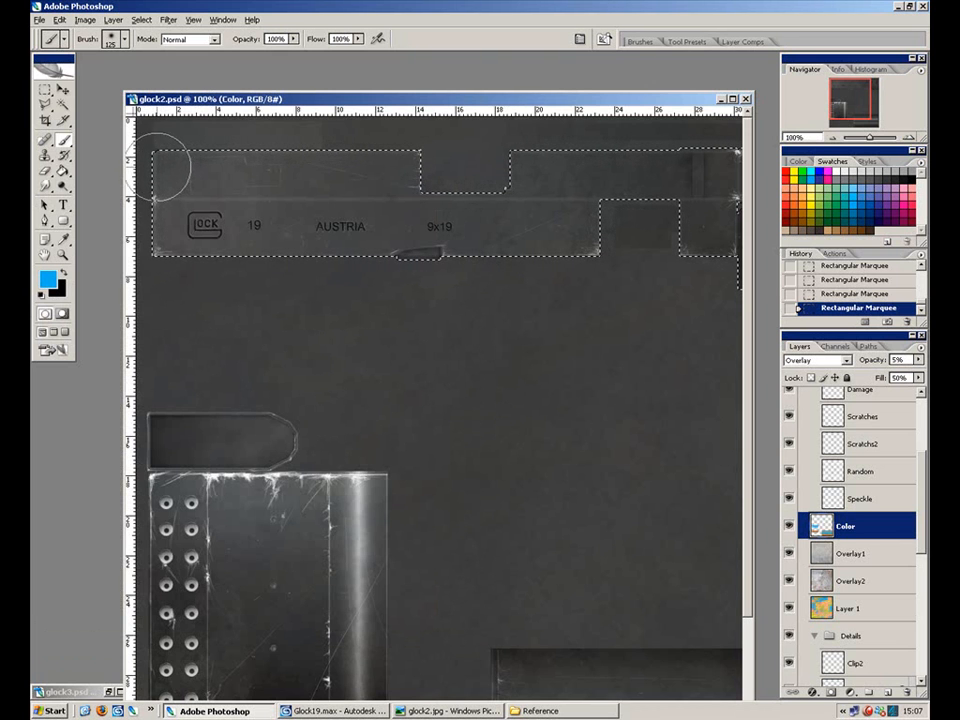
# Brush the bright blue tint over the slide inside the selection on the Color layer.
pyautogui.moveTo(566, 177); pyautogui.dragTo(700, 180)
pyautogui.moveTo(690, 220); pyautogui.dragTo(576, 220)
pyautogui.moveTo(509, 218); pyautogui.dragTo(623, 231)
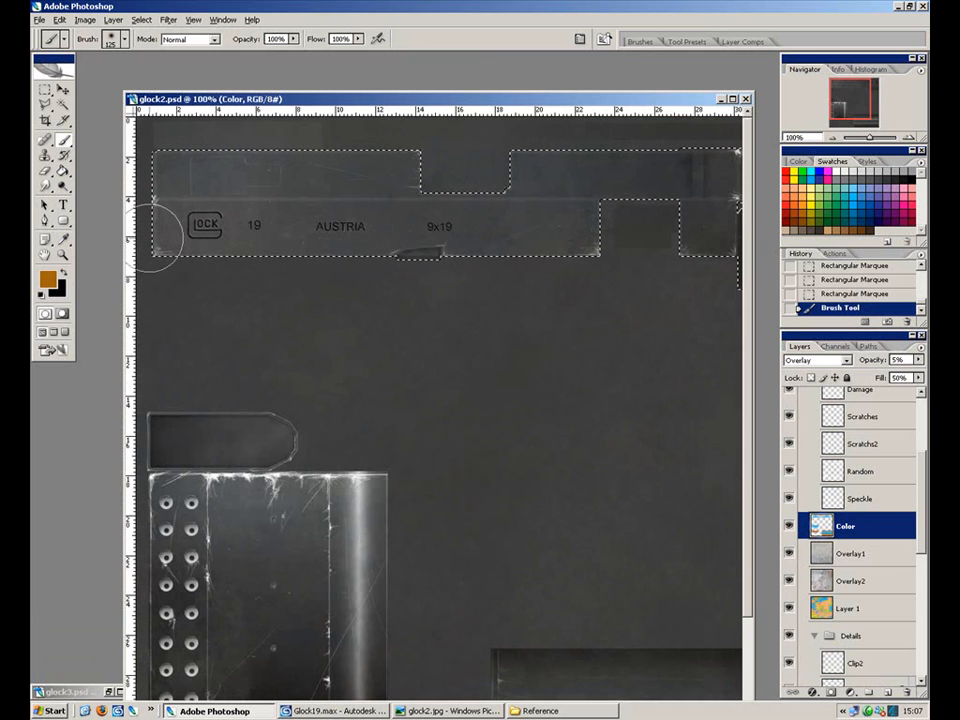
# Brush an orange-brown tint over the slide within the selection, and set the foreground colour to cyan.
pyautogui.moveTo(600, 180); pyautogui.dragTo(700, 200)
pyautogui.moveTo(690, 220); pyautogui.dragTo(576, 220)
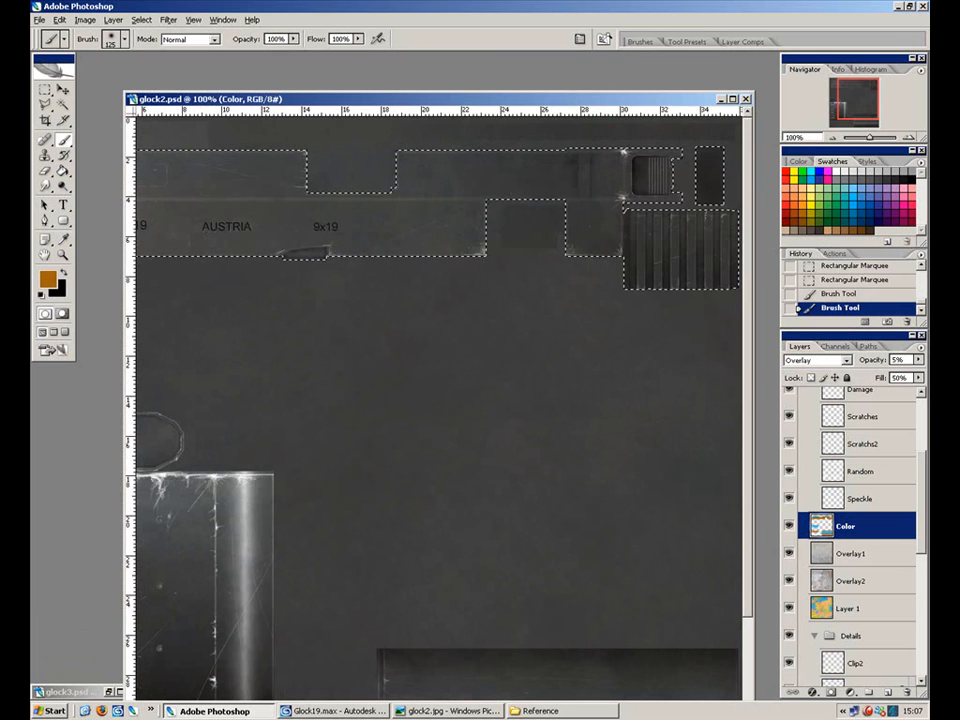
pyautogui.click(814, 173)
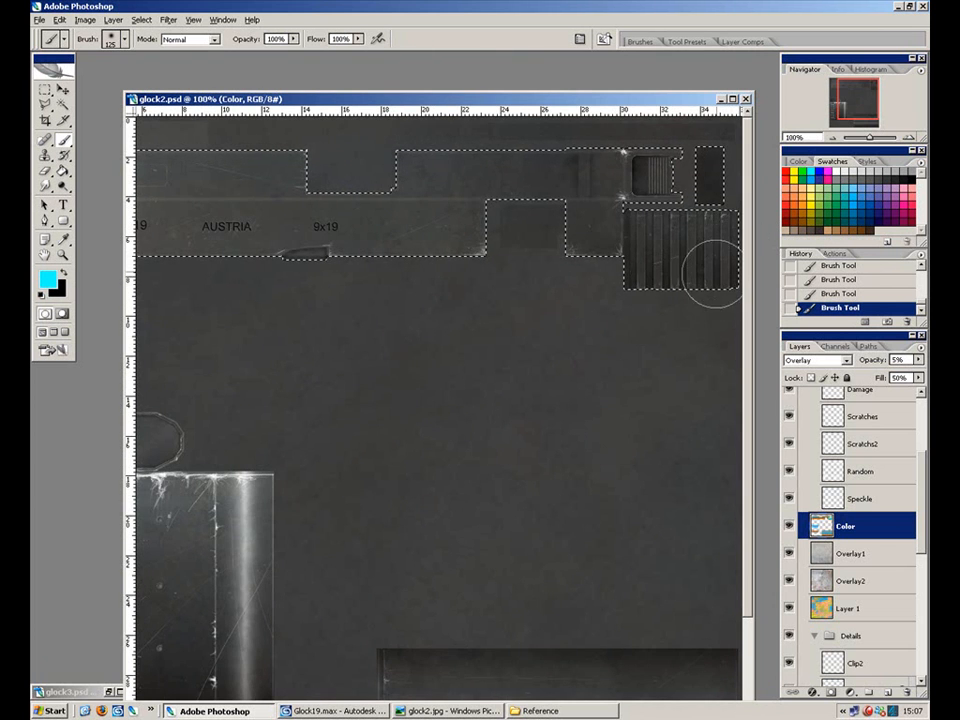
# Inspect the tint up close on the slide around the GLOCK, 19, AUSTRIA and 9x19 markings.
pyautogui.hotkey('ctrl', '+')
pyautogui.moveTo(424, 268); pyautogui.dragTo(485, 558)
pyautogui.moveTo(319, 430); pyautogui.dragTo(733, 435)
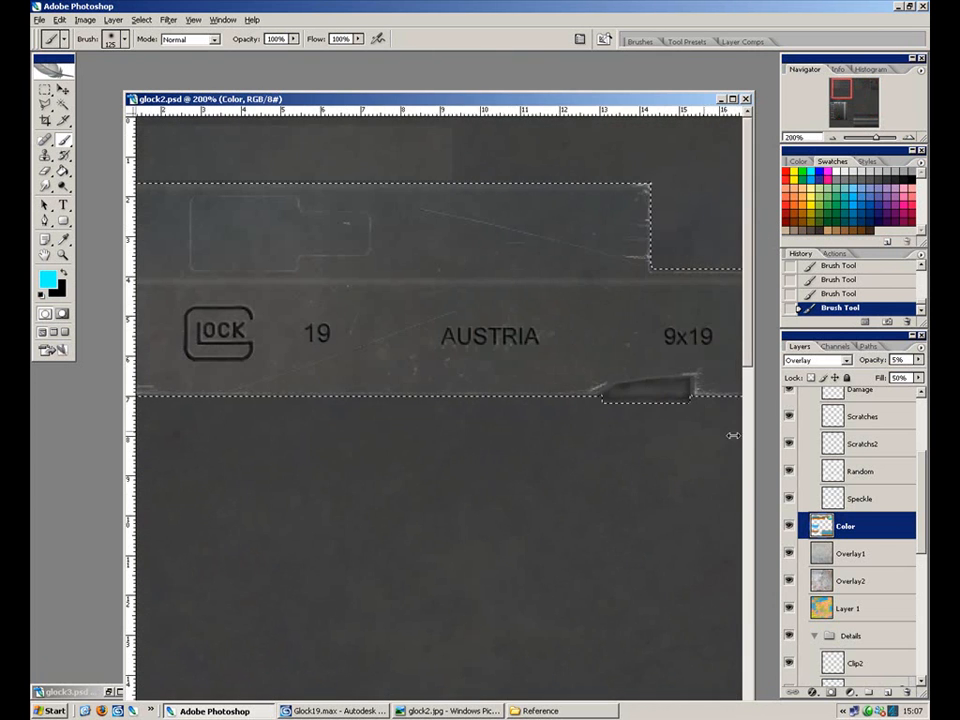
pyautogui.moveTo(464, 367); pyautogui.dragTo(491, 367)
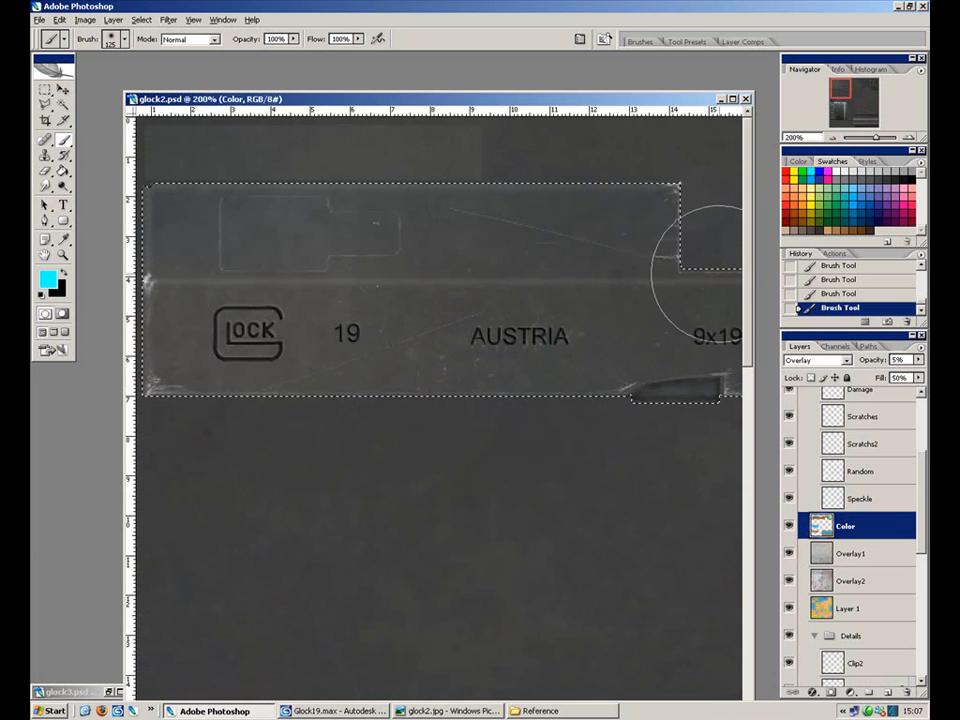
pyautogui.hotkey('ctrl', '-')
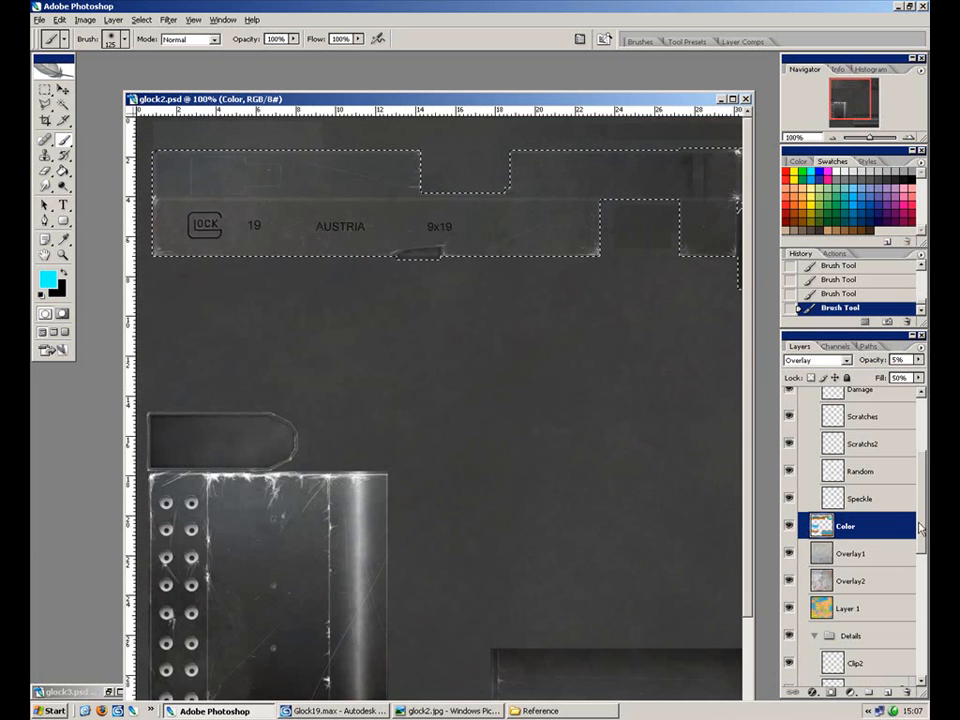
# Compare the texture with the Brightness/Contrast adjustment layer hidden and shown.
pyautogui.scroll(3, 905, 530)
pyautogui.click(806, 457)
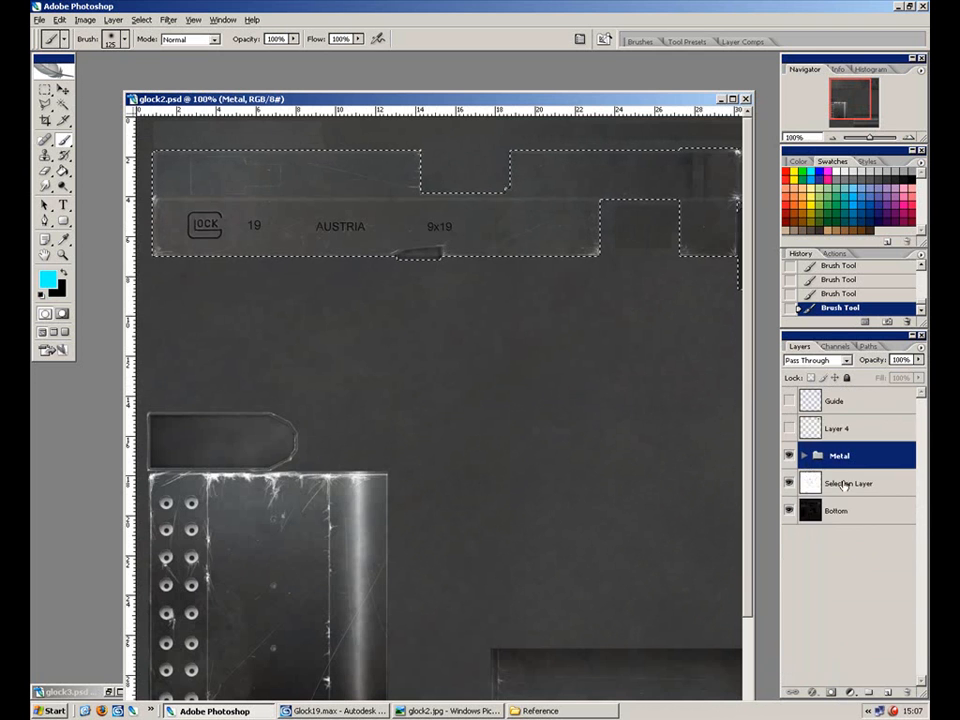
pyautogui.click(806, 457)
pyautogui.moveTo(921, 508); pyautogui.dragTo(922, 578)
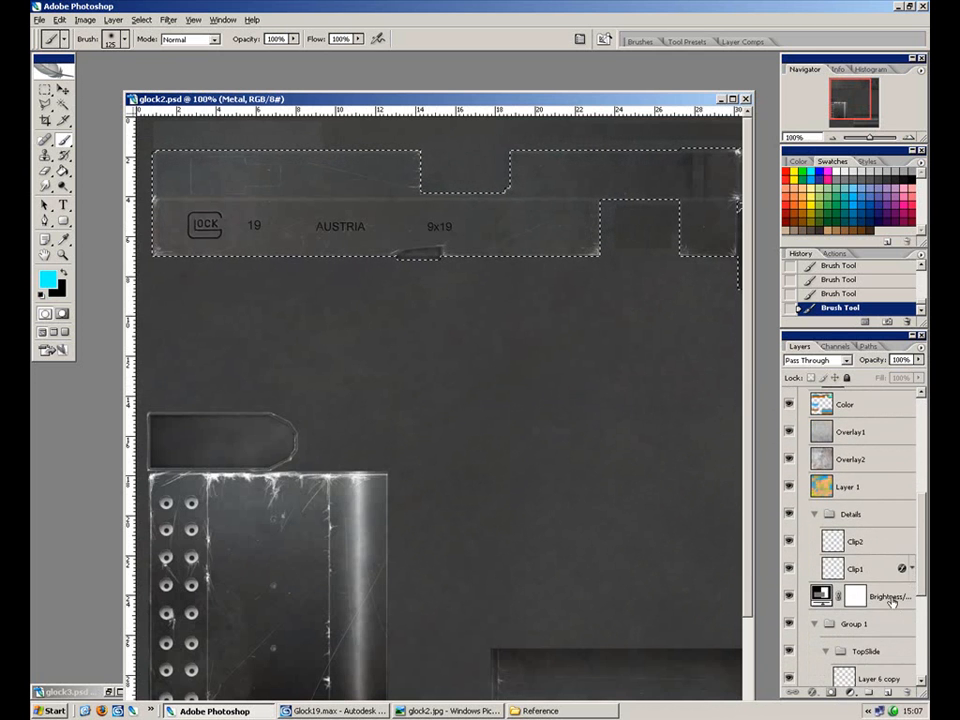
pyautogui.click(889, 597)
pyautogui.click(789, 597)
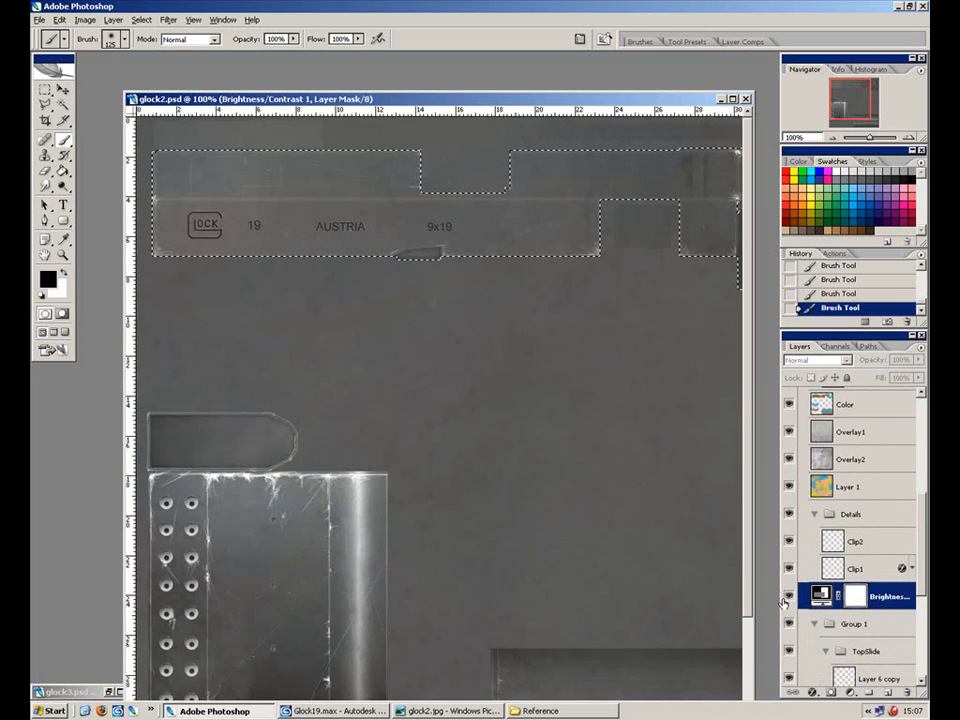
pyautogui.click(789, 597)
pyautogui.click(789, 597)
pyautogui.click(789, 597)
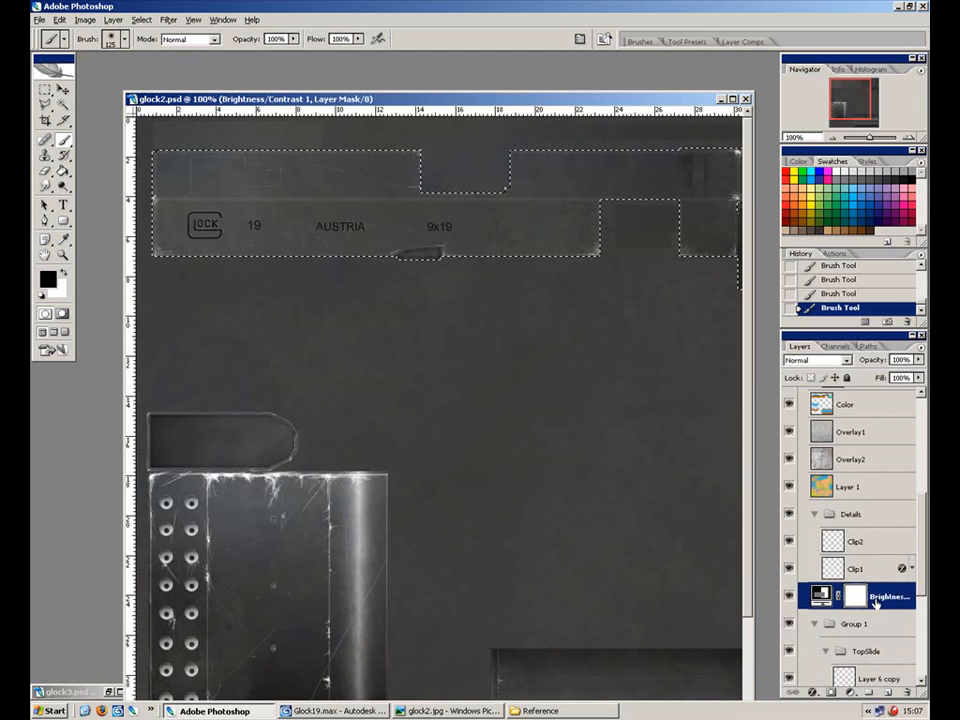
# Switch to the Rectangular Marquee tool and clear the slide selection, keeping the Brightness/Contrast 1 layer active.
pyautogui.click(46, 92)
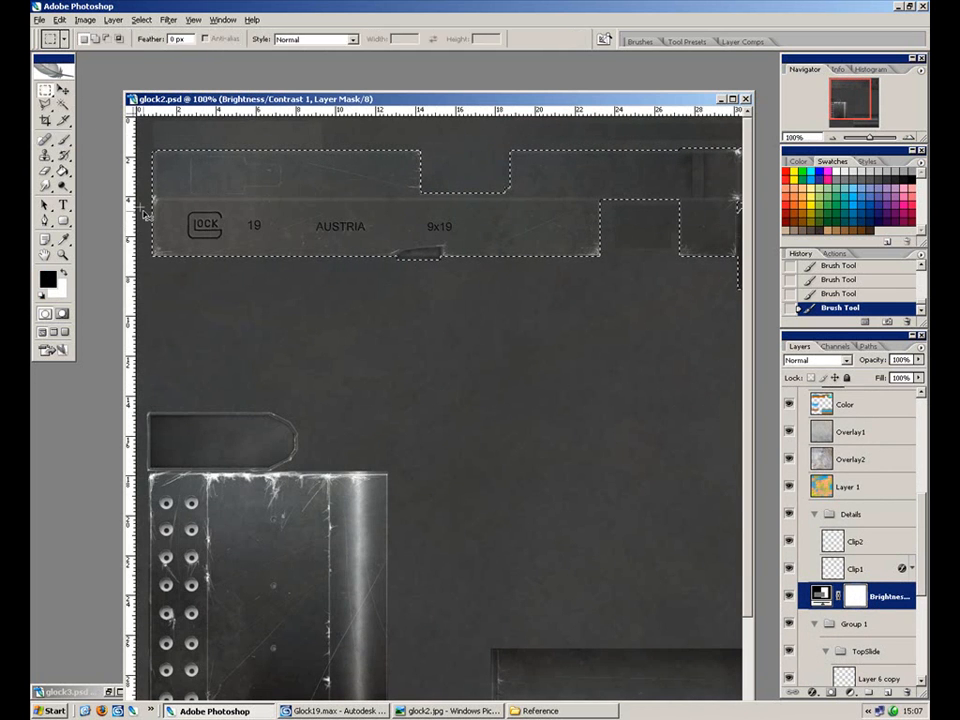
pyautogui.hotkey('ctrl', '+')
pyautogui.hotkey('ctrl', '+')
pyautogui.moveTo(565, 288)
pyautogui.mouseDown()
pyautogui.moveTo(263, 645)
pyautogui.moveTo(156, 499)
pyautogui.mouseUp()
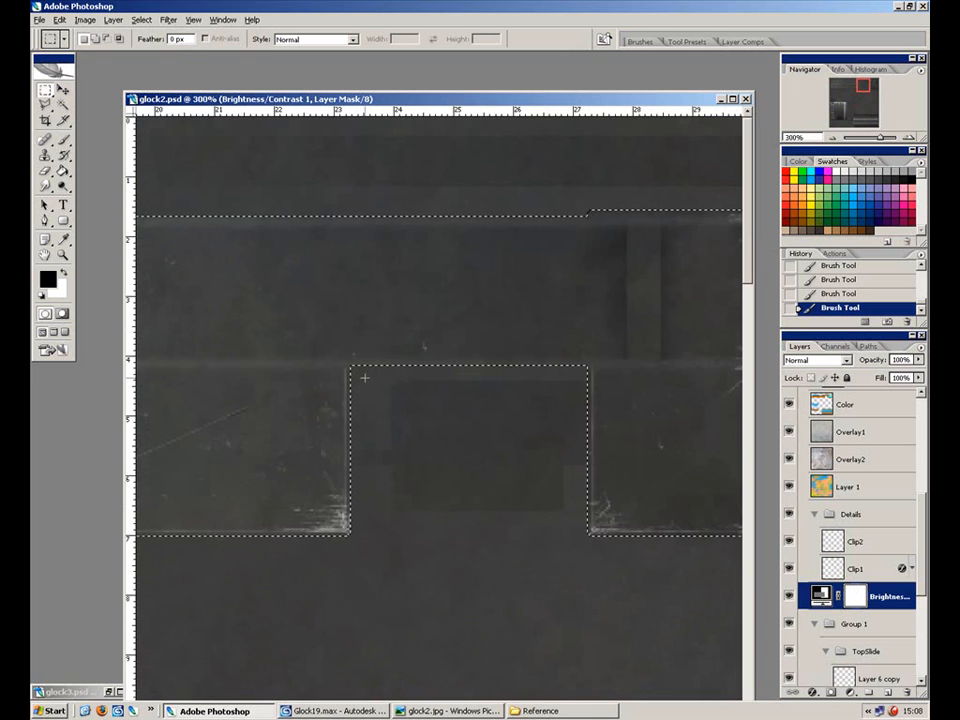
pyautogui.click(858, 569)
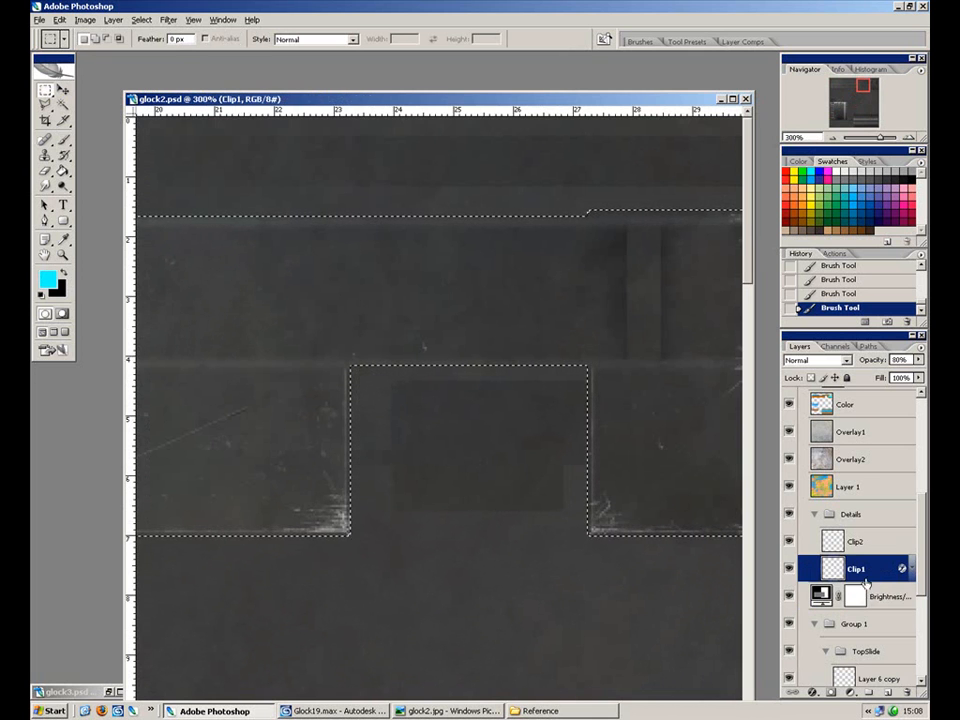
pyautogui.click(882, 600)
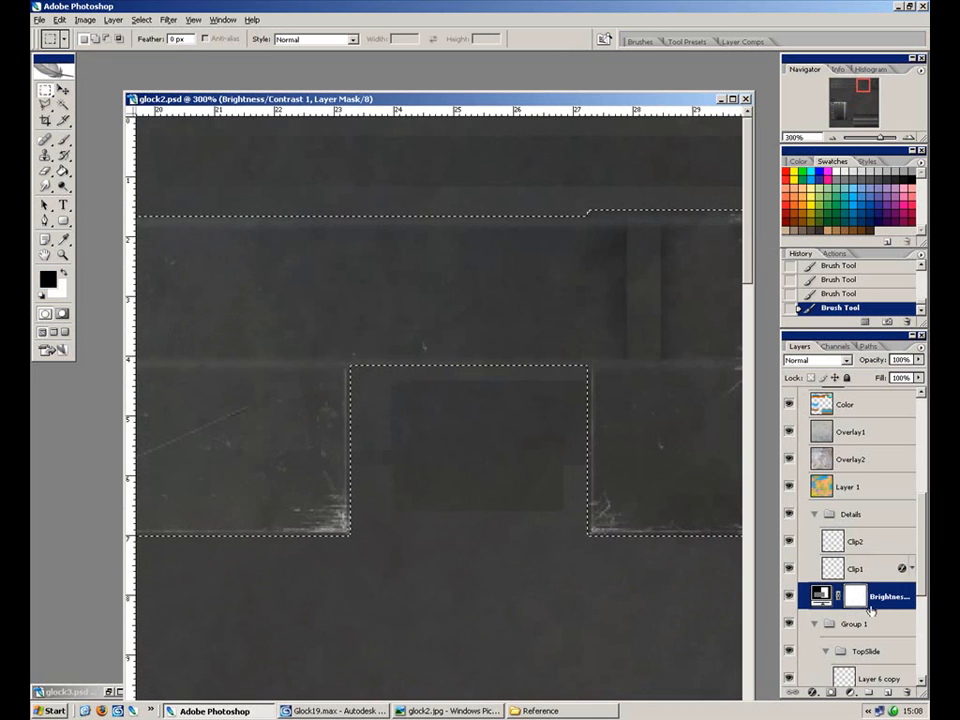
pyautogui.scroll(-5, 900, 600)
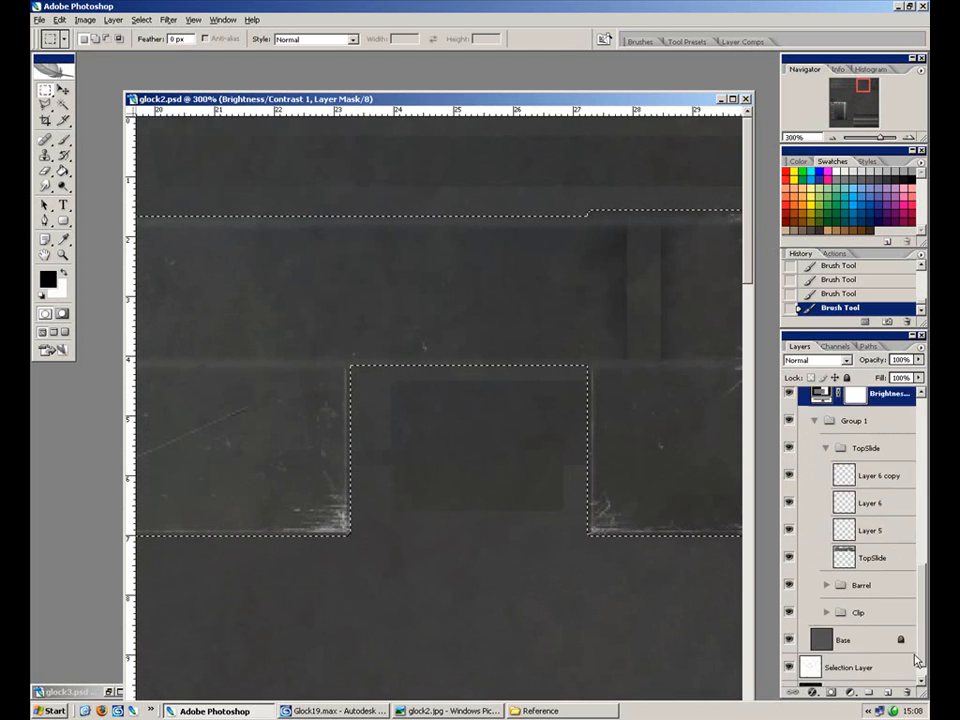
pyautogui.click(878, 625)
pyautogui.moveTo(921, 631); pyautogui.dragTo(916, 554)
pyautogui.hotkey('ctrl', 'd')
pyautogui.click(827, 577)
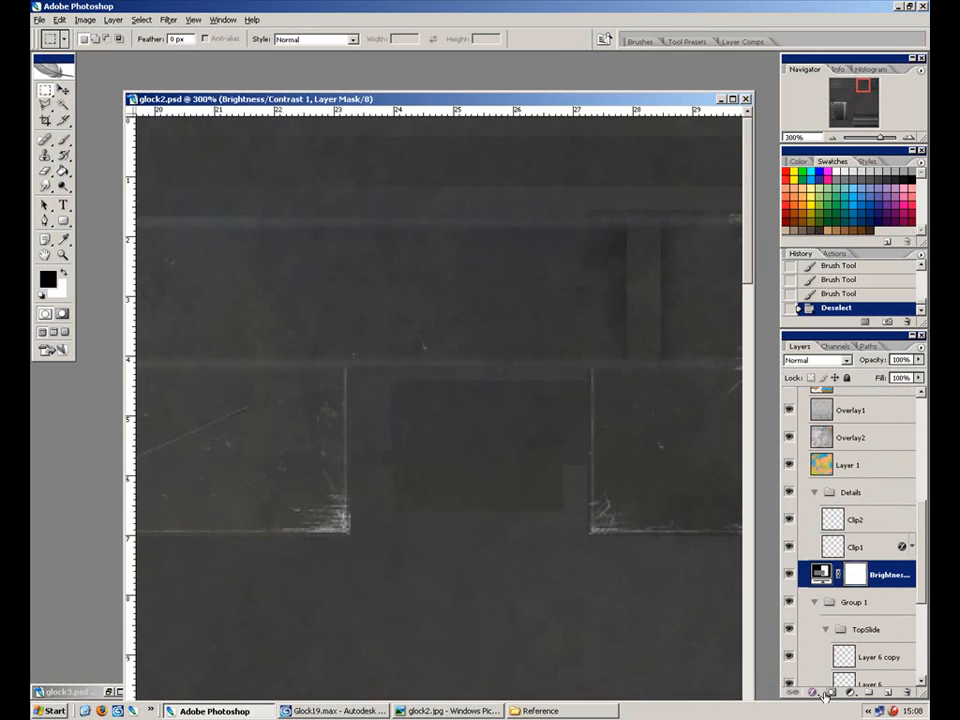
pyautogui.click(851, 692)
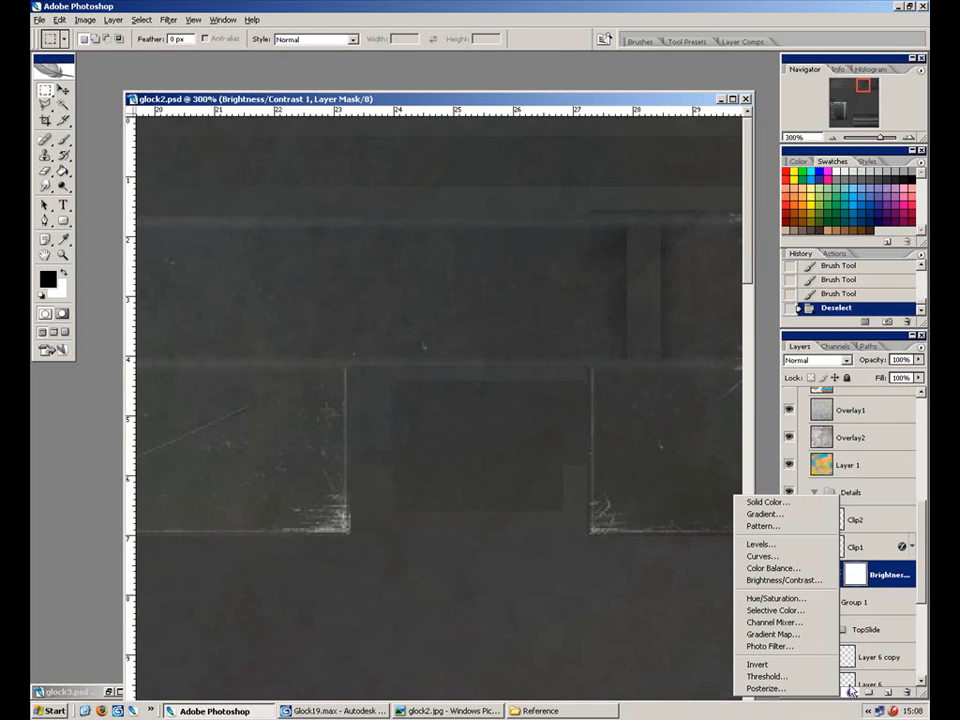
pyautogui.click(795, 545)
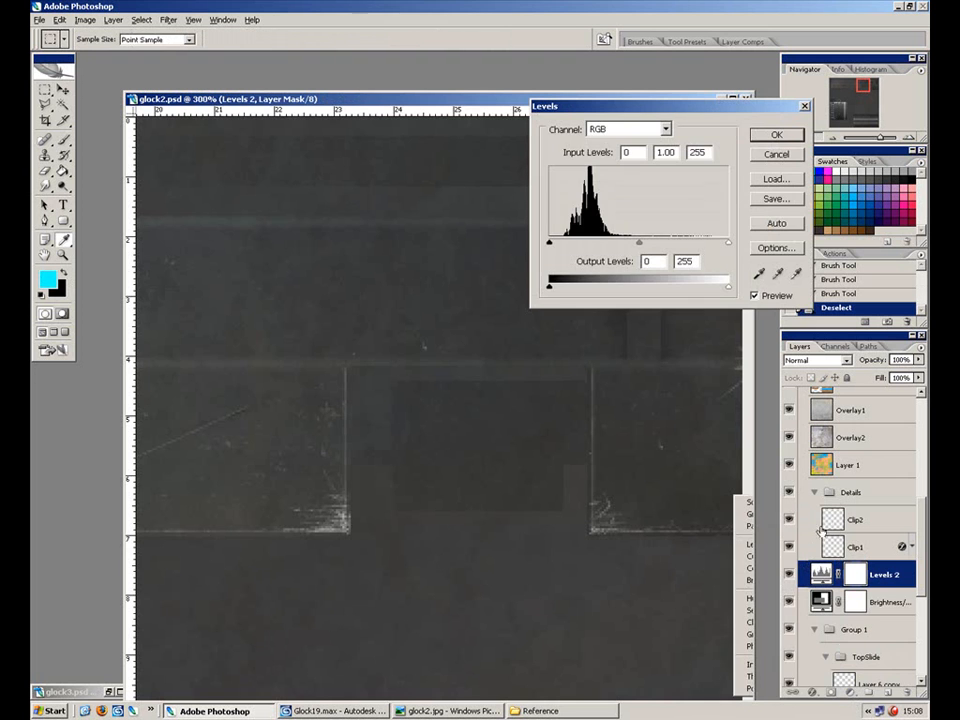
pyautogui.hotkey('ctrl', '-')
pyautogui.hotkey('ctrl', '-')
pyautogui.hotkey('ctrl', '-')
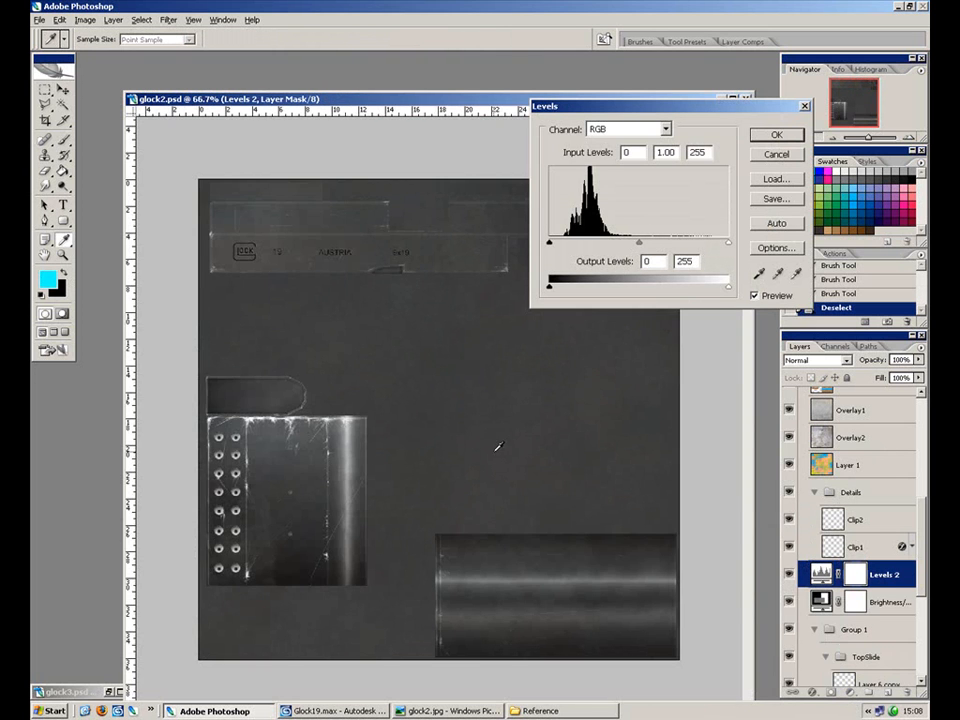
pyautogui.moveTo(640, 245); pyautogui.dragTo(645, 246)
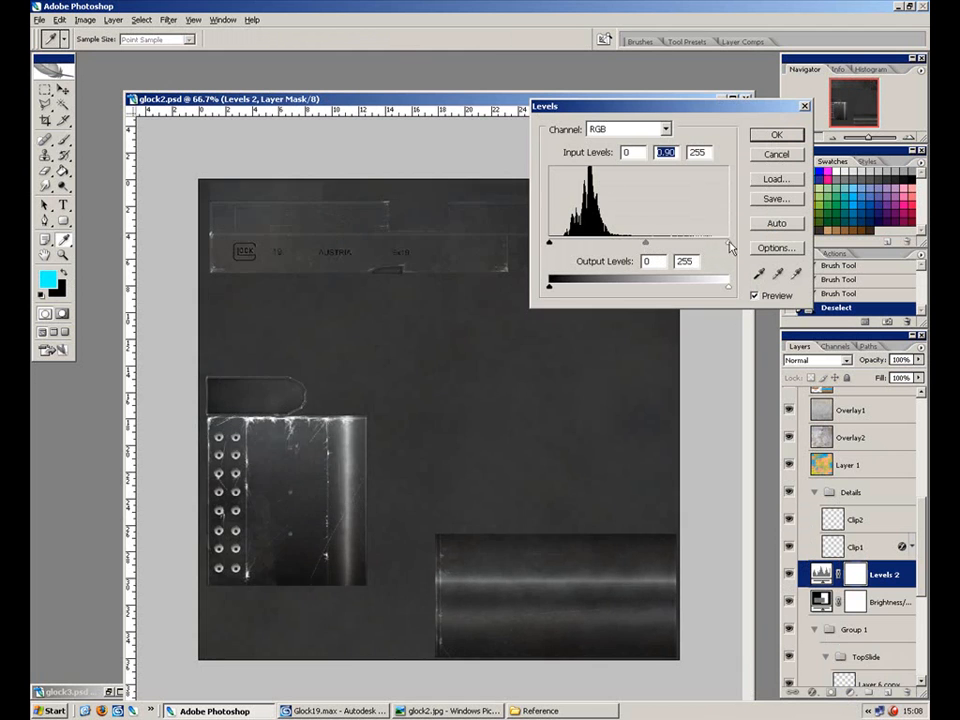
pyautogui.moveTo(729, 242); pyautogui.dragTo(691, 247)
pyautogui.moveTo(551, 243)
pyautogui.mouseDown()
pyautogui.moveTo(577, 248)
pyautogui.moveTo(563, 246)
pyautogui.mouseUp()
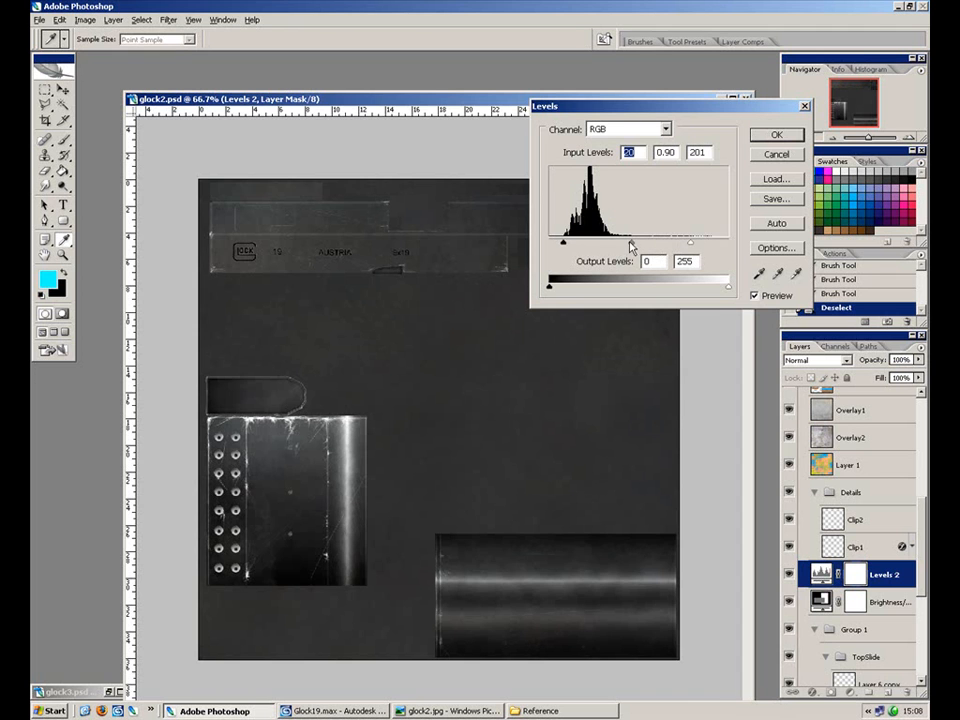
pyautogui.moveTo(632, 247)
pyautogui.mouseDown()
pyautogui.moveTo(619, 249)
pyautogui.moveTo(664, 247)
pyautogui.moveTo(609, 246)
pyautogui.moveTo(623, 246)
pyautogui.mouseUp()
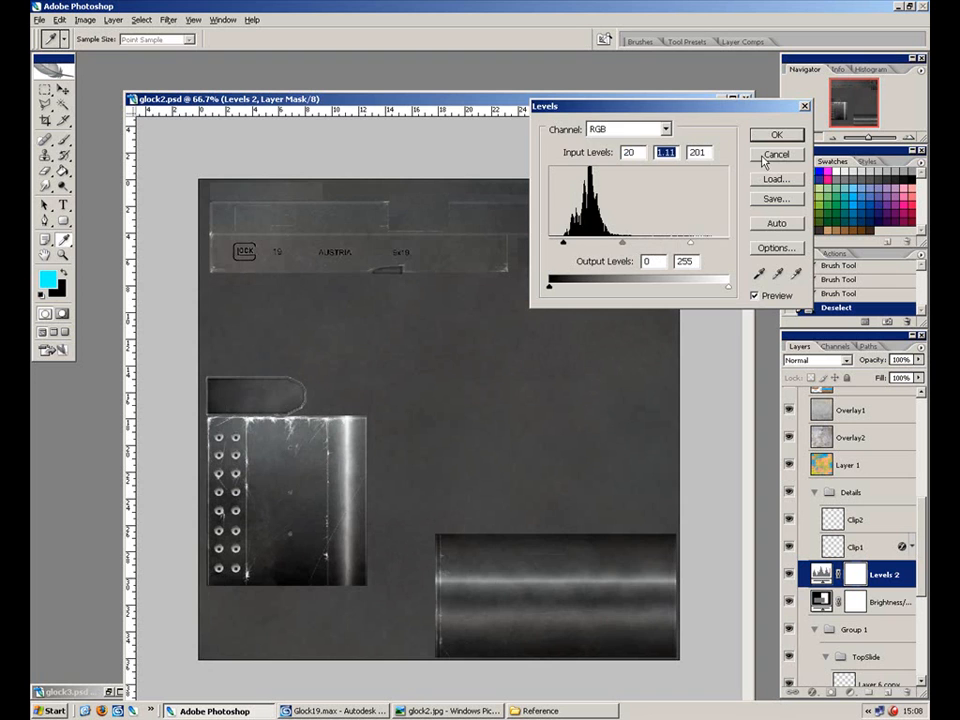
pyautogui.click(764, 157)
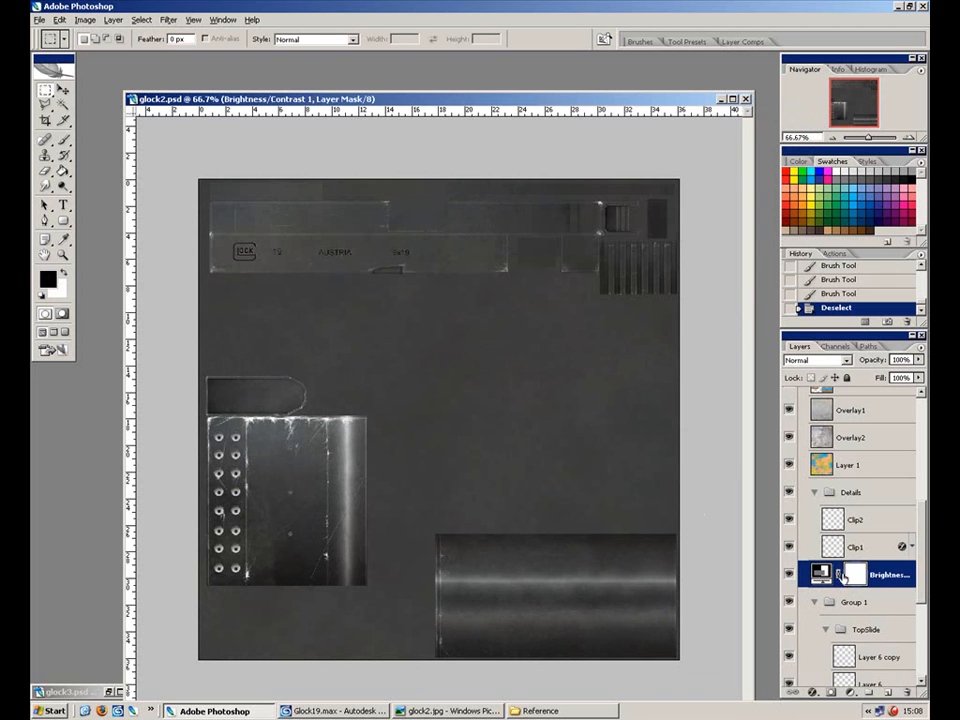
# Add a Levels adjustment layer with default values above Brightness/Contrast 1.
pyautogui.click(850, 693)
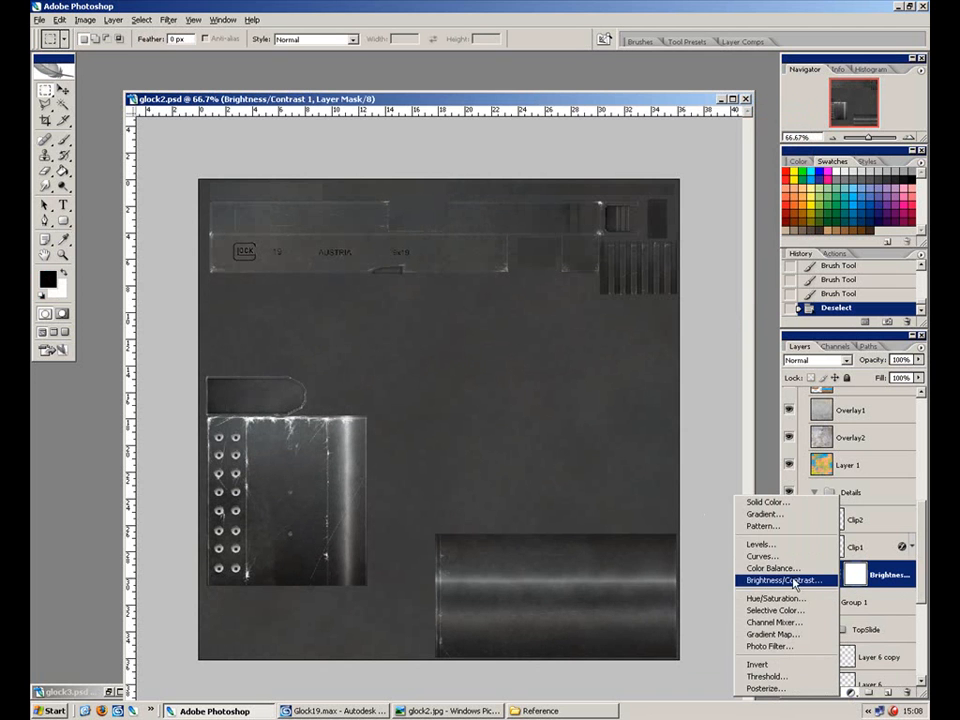
pyautogui.click(786, 545)
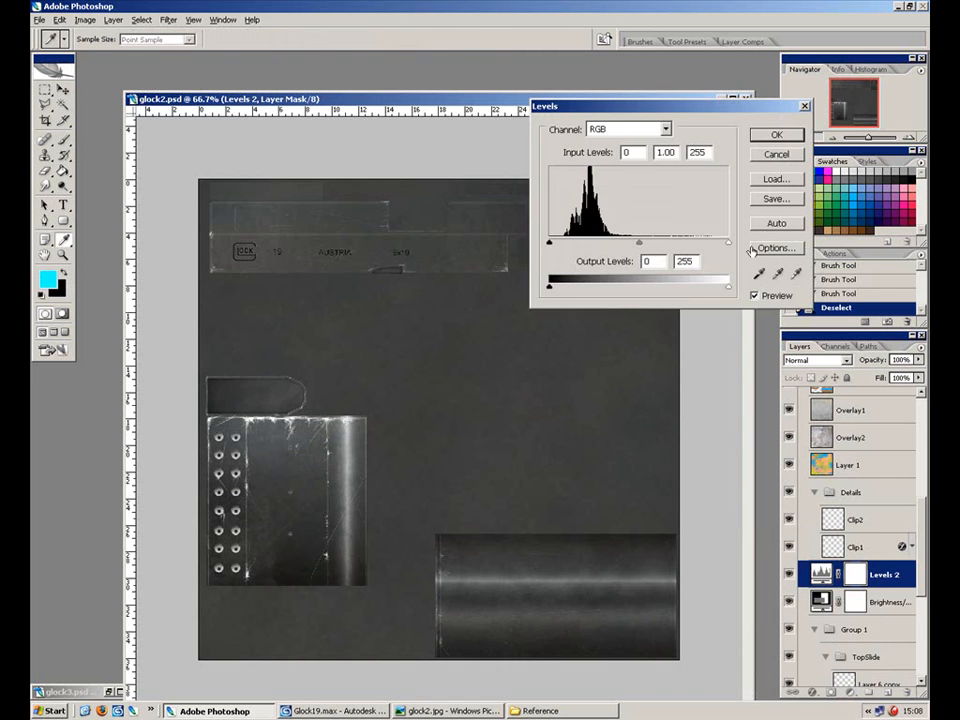
pyautogui.click(776, 135)
# Select the gap between the slide's two lower blocks with a rectangular marquee fitted to their edges.
pyautogui.press('m')
pyautogui.press('d')
pyautogui.hotkey('ctrl', '+')
pyautogui.hotkey('ctrl', '+')
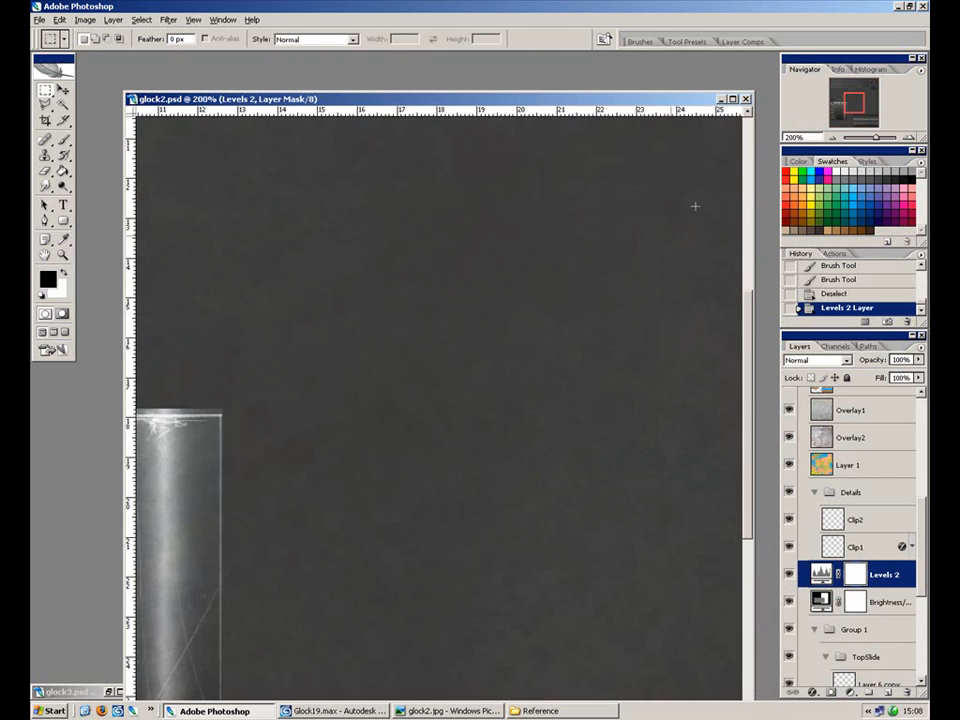
pyautogui.moveTo(535, 221); pyautogui.dragTo(445, 410)
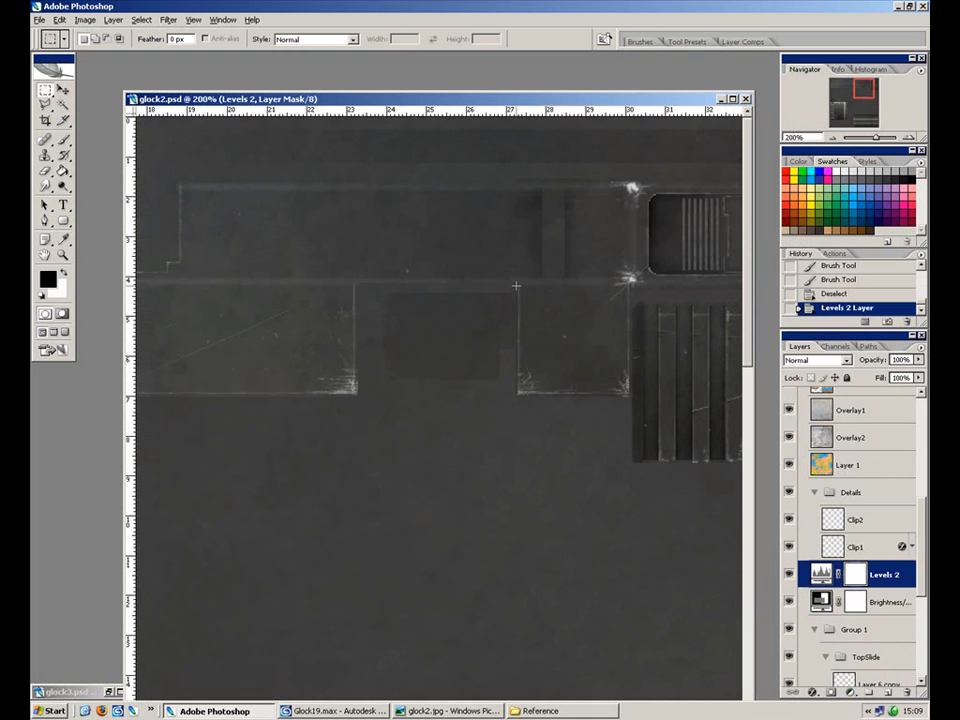
pyautogui.moveTo(372, 401); pyautogui.dragTo(373, 401)
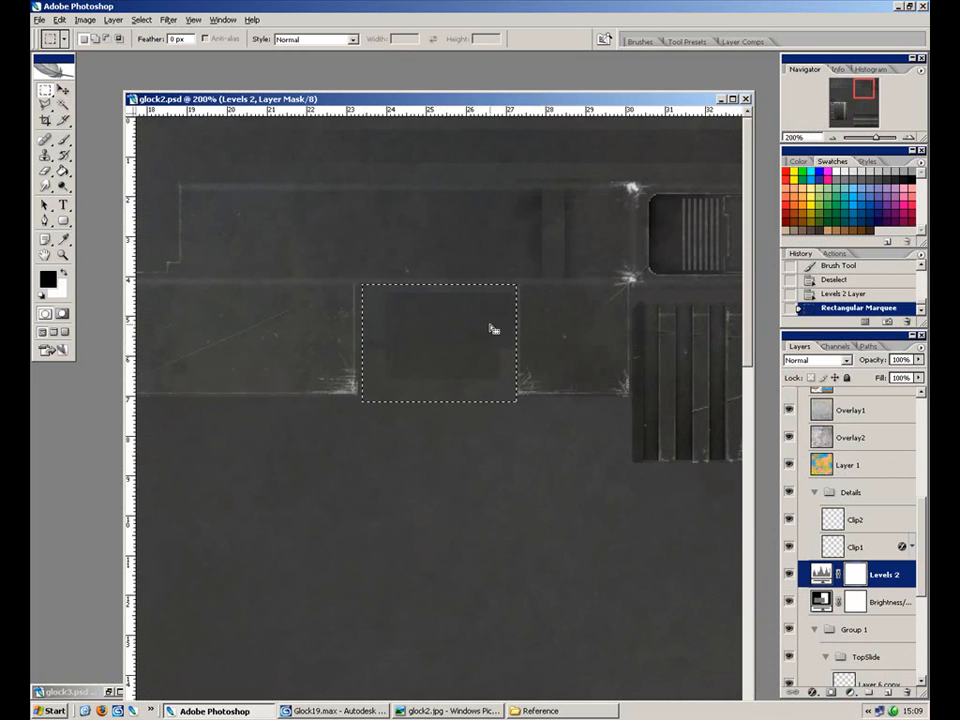
pyautogui.click(516, 290)
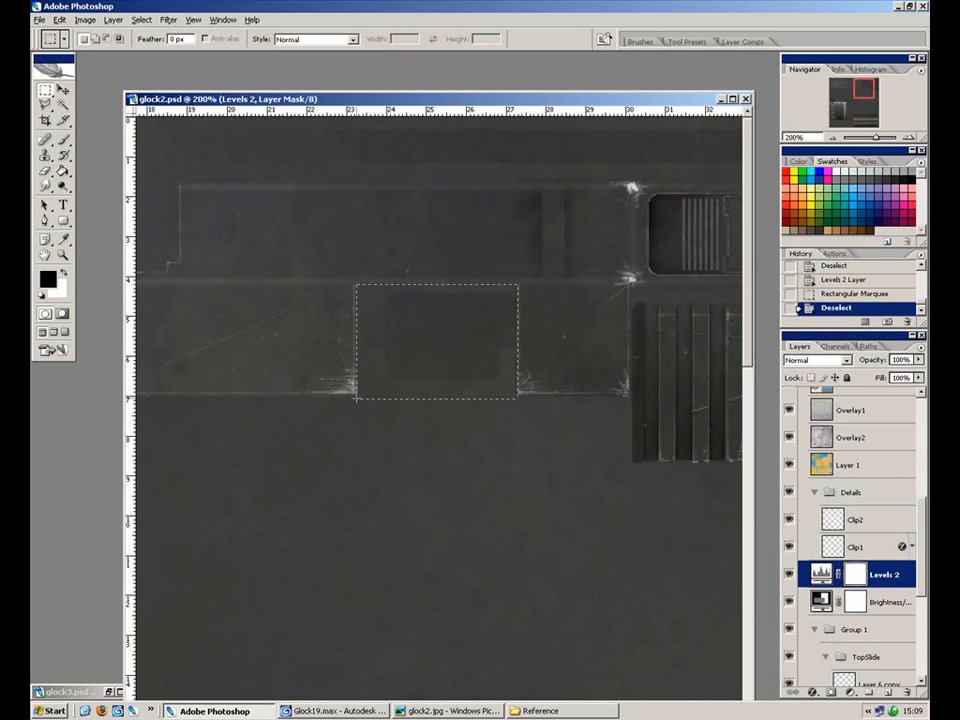
pyautogui.moveTo(356, 398); pyautogui.dragTo(356, 398)
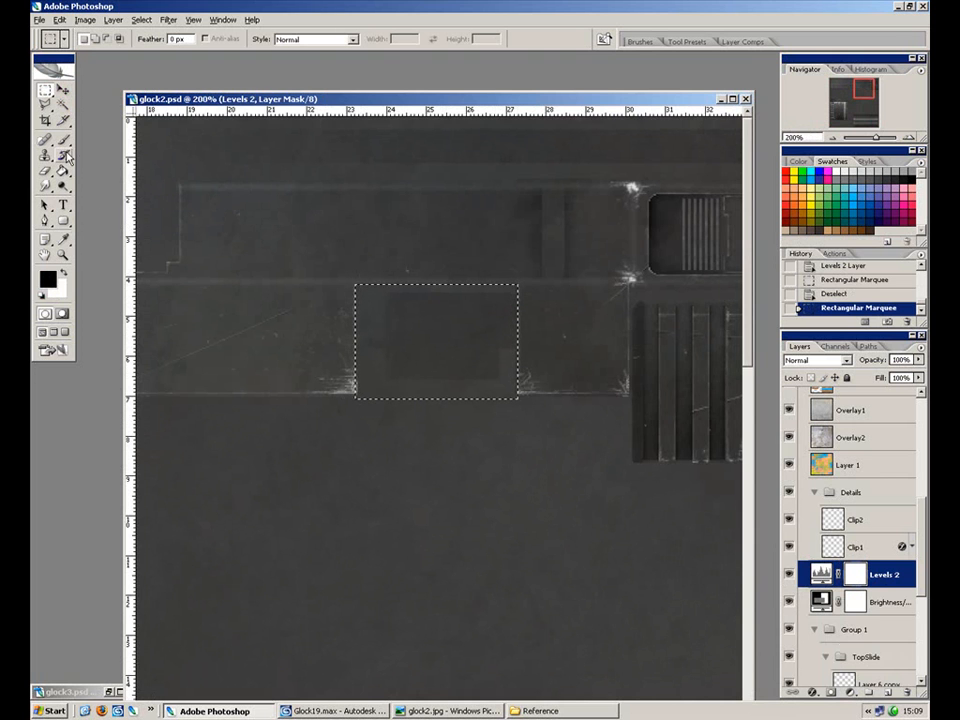
# Restrict the Levels 2 mask to the gap by inverting the selection and filling the outside with black, and deselect.
pyautogui.hotkey('ctrl', 'shift', 'i')
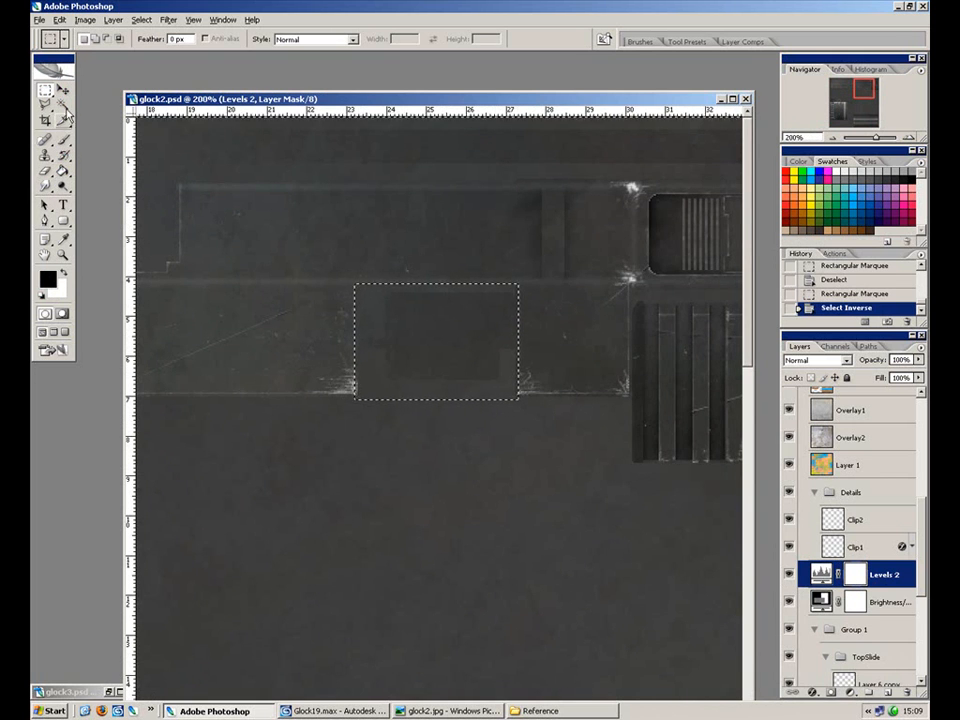
pyautogui.click(63, 171)
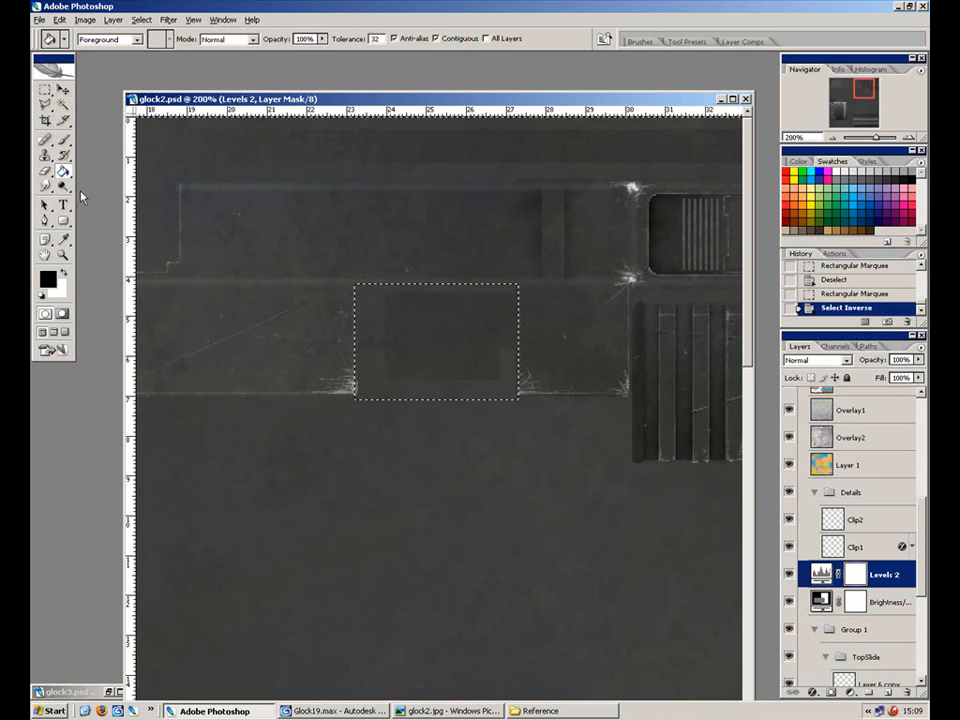
pyautogui.click(388, 502)
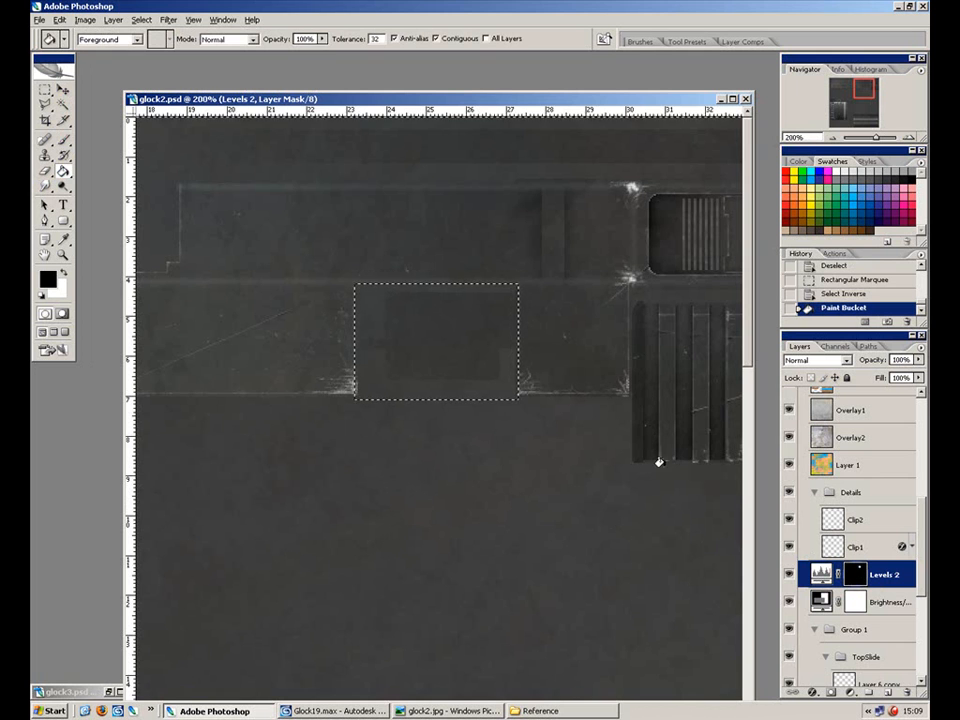
pyautogui.click(44, 90)
pyautogui.moveTo(288, 228); pyautogui.dragTo(319, 349)
pyautogui.click(319, 348)
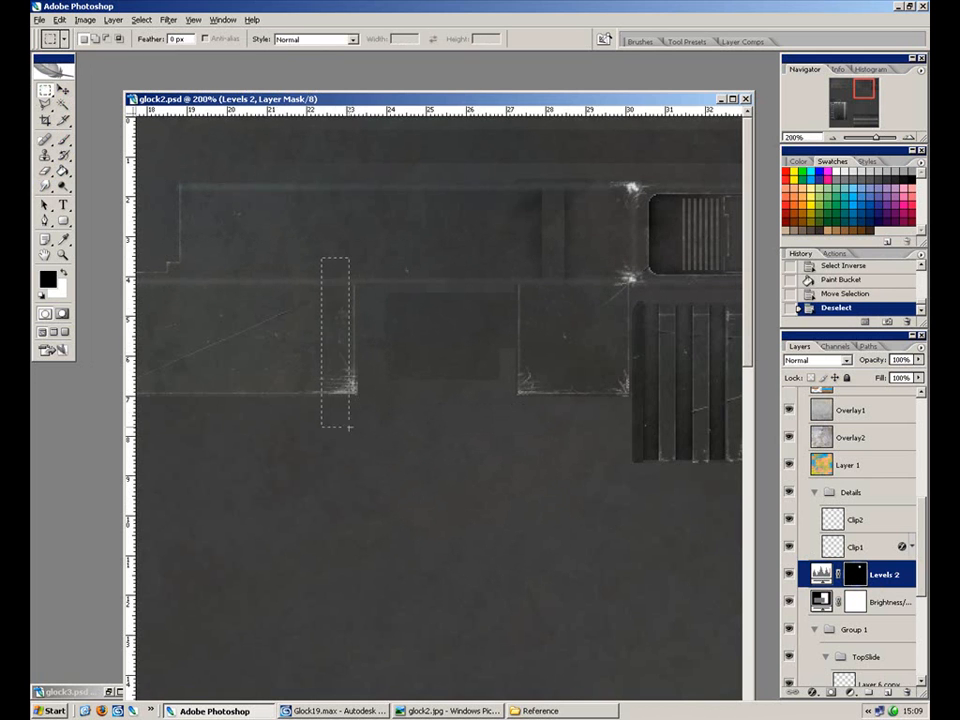
# Select a narrow vertical strip along the block edge bordering the gap, paint it black on the Levels 2 mask, and deselect.
pyautogui.moveTo(357, 433); pyautogui.dragTo(360, 434)
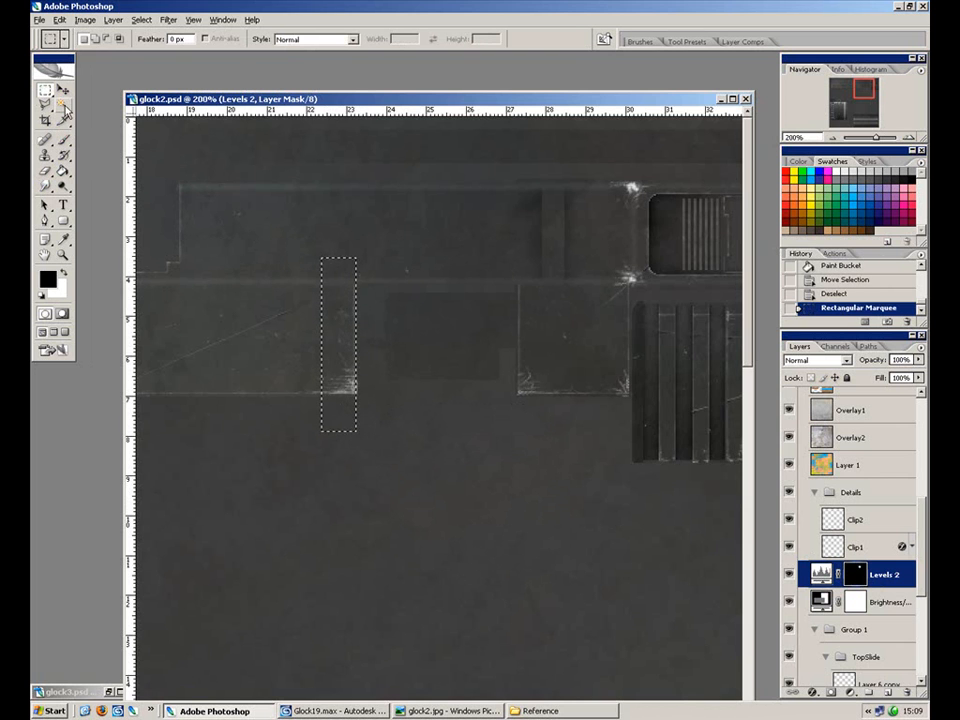
pyautogui.click(63, 140)
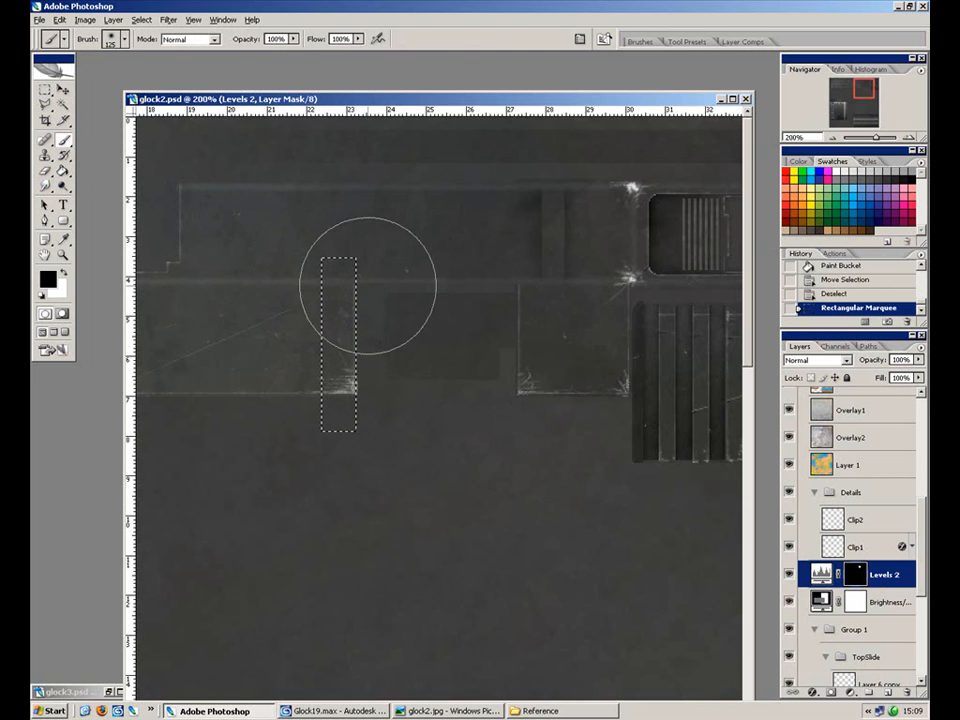
pyautogui.click(343, 418)
pyautogui.hotkey('ctrl', 'd')
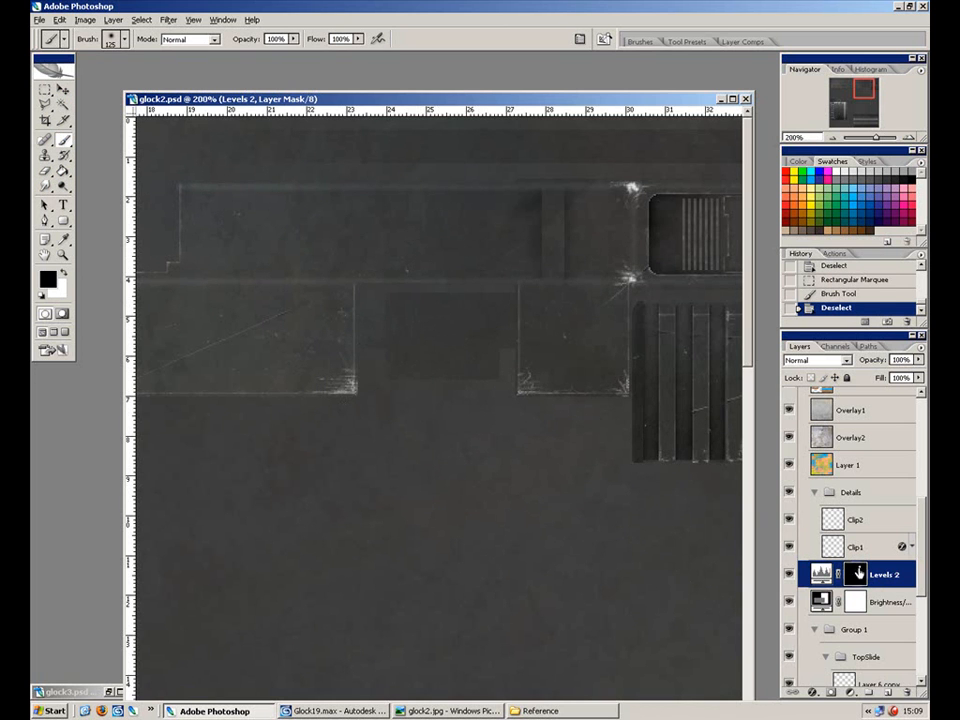
pyautogui.hotkey('ctrl', 'l')
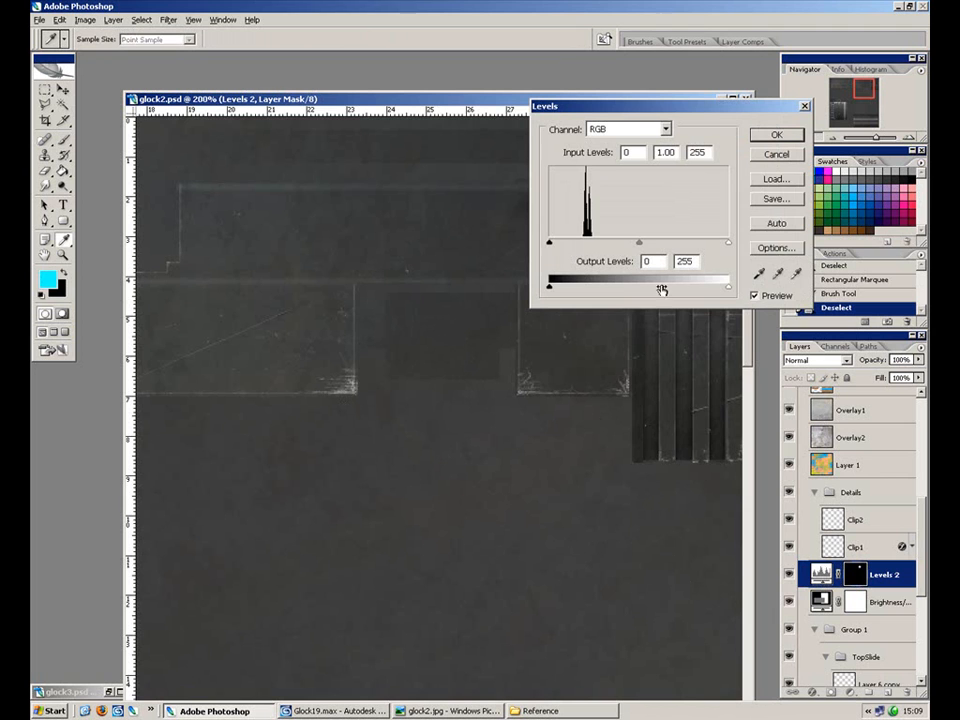
pyautogui.moveTo(644, 246); pyautogui.dragTo(609, 246)
pyautogui.moveTo(718, 249); pyautogui.dragTo(709, 248)
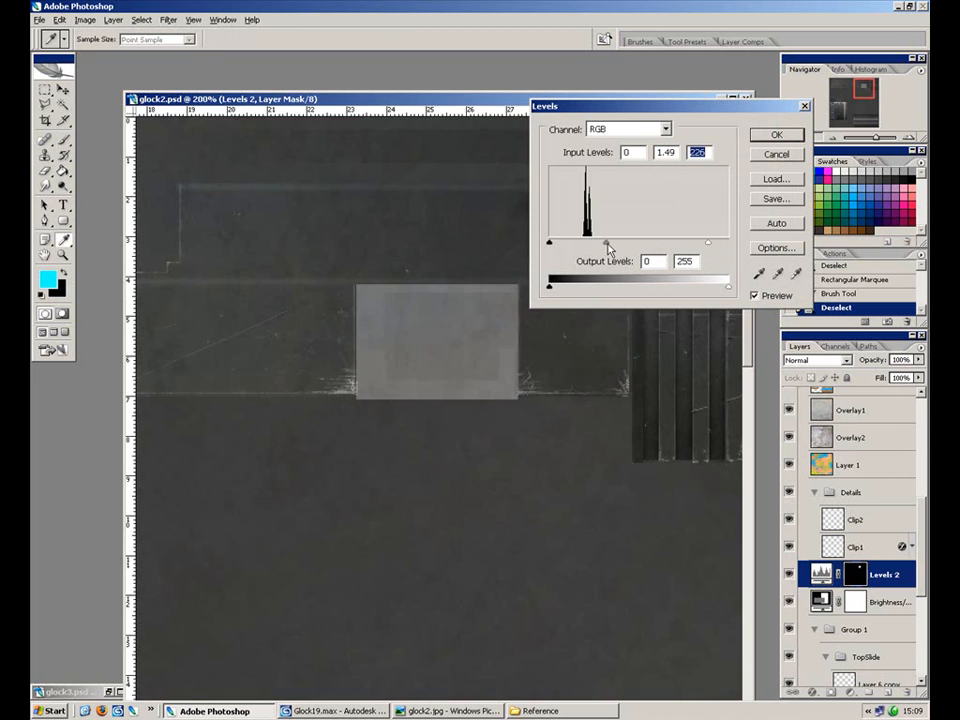
pyautogui.moveTo(549, 243); pyautogui.dragTo(604, 249)
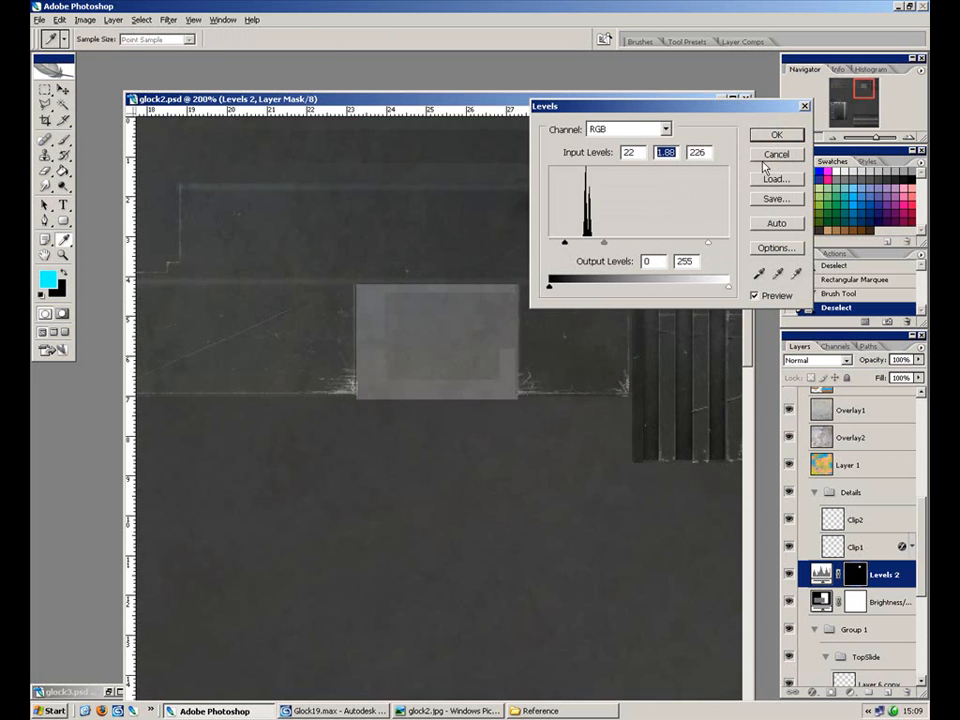
pyautogui.click(769, 156)
# Examine the slide texture around the 9x19 marking, the cutout above it and the gap between the lower blocks.
pyautogui.hotkey('ctrl', '+')
pyautogui.moveTo(461, 262); pyautogui.dragTo(676, 329)
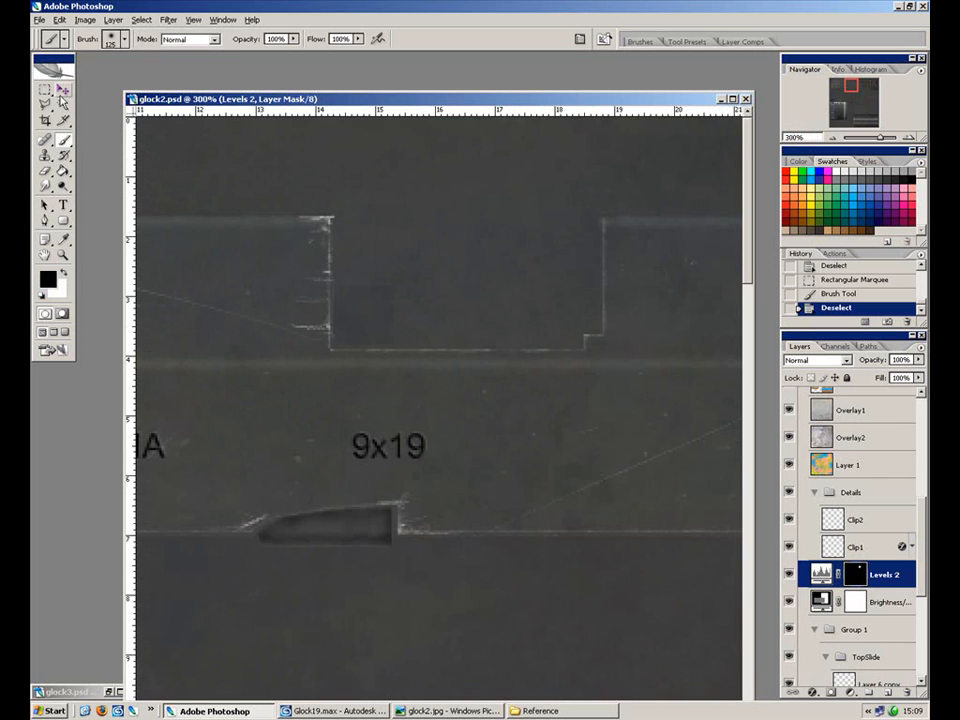
pyautogui.click(45, 89)
pyautogui.hotkey('ctrl', '-')
pyautogui.hotkey('ctrl', '-')
pyautogui.hotkey('ctrl', '-')
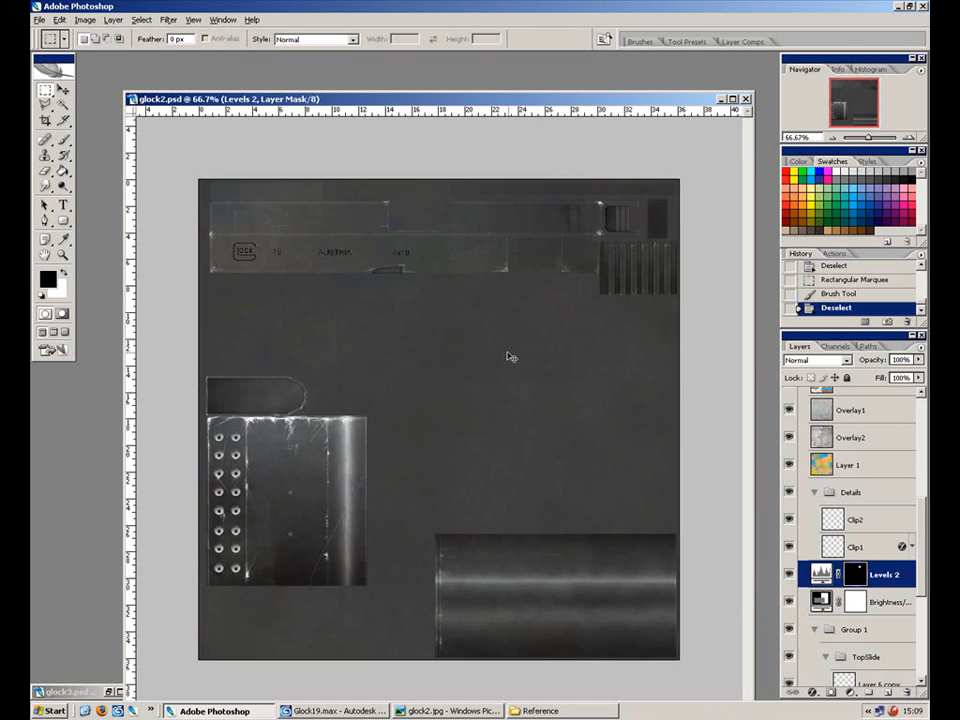
pyautogui.hotkey('ctrl', '+')
pyautogui.moveTo(514, 289); pyautogui.dragTo(498, 422)
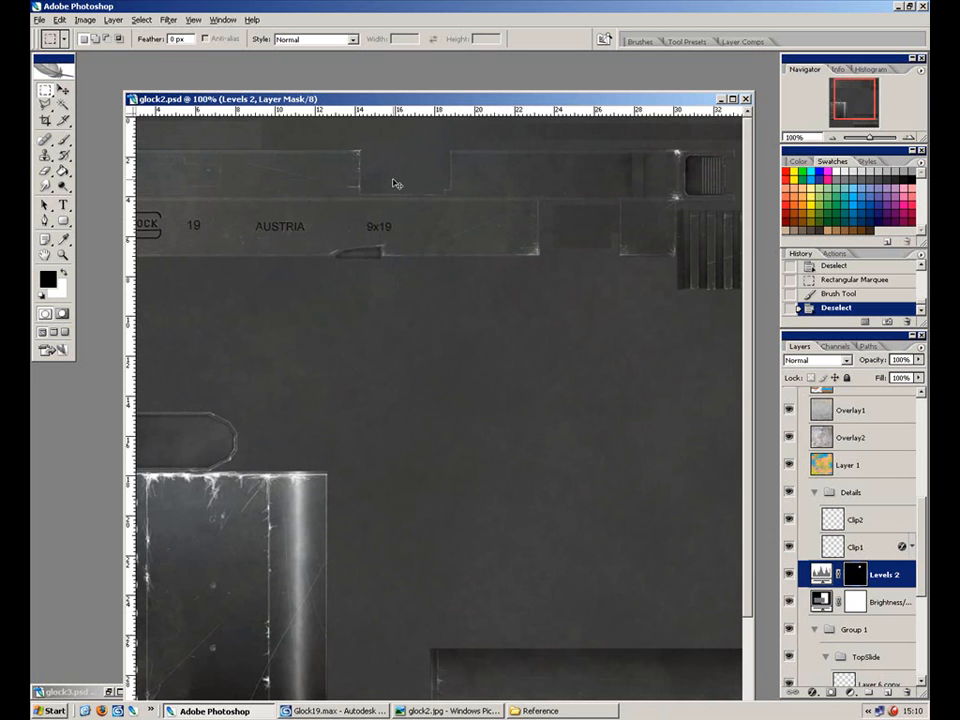
pyautogui.hotkey('ctrl', '+')
pyautogui.moveTo(405, 176); pyautogui.dragTo(422, 369)
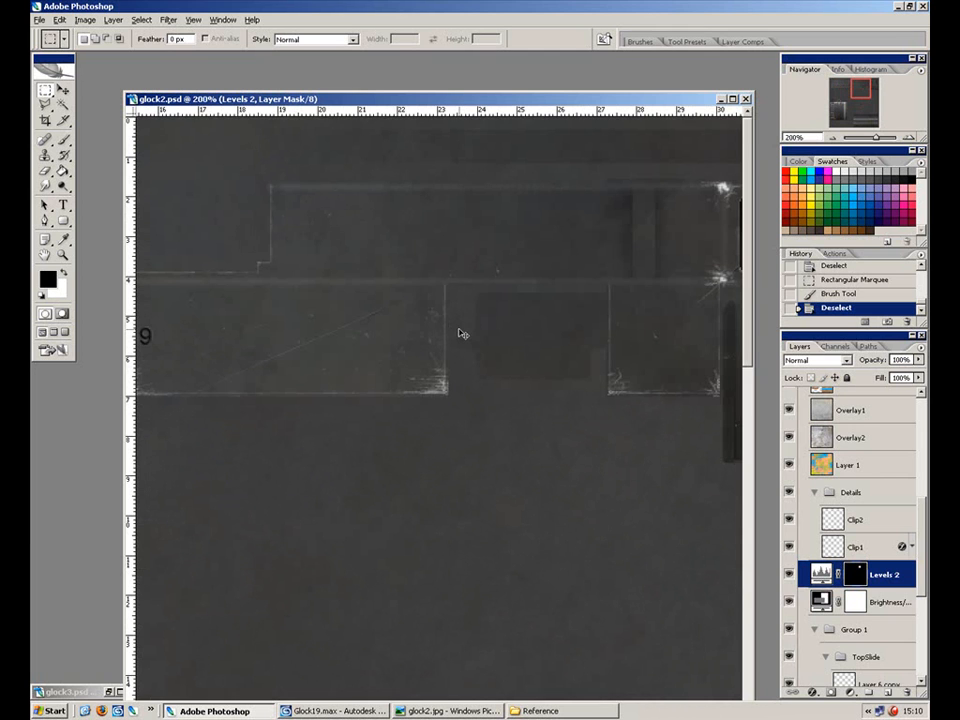
# Undo the strip selection and the brush painting on the Levels 2 mask.
pyautogui.hotkey('ctrl', 'alt', 'z')
pyautogui.hotkey('ctrl', 'alt', 'z')
pyautogui.hotkey('ctrl', 'alt', 'z')
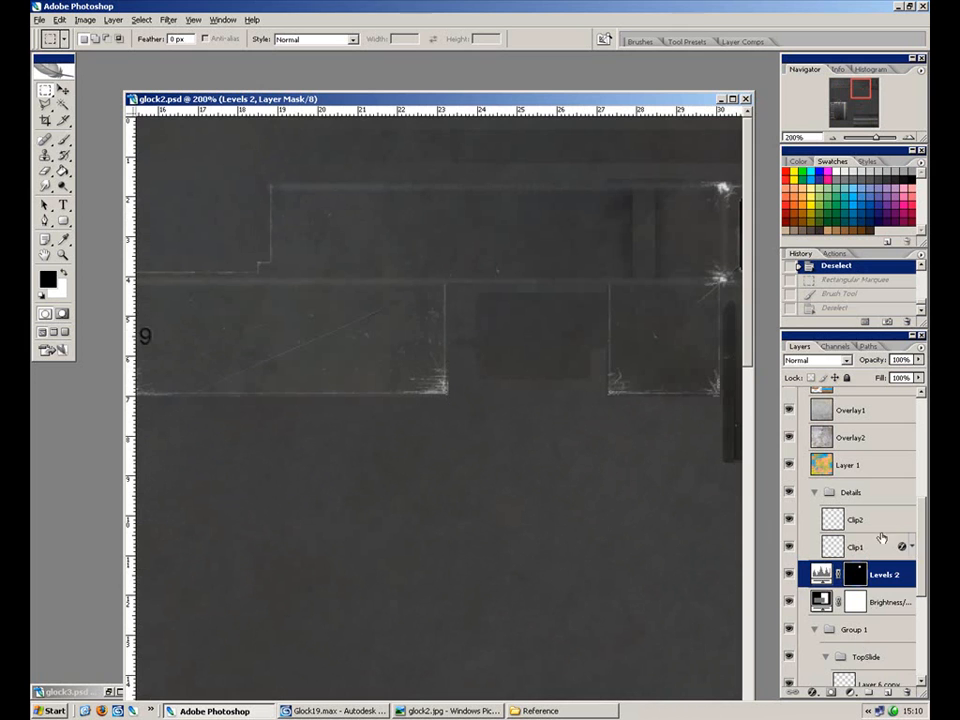
# Add another Levels adjustment layer with default values directly above Levels 2.
pyautogui.moveTo(924, 535); pyautogui.dragTo(911, 513)
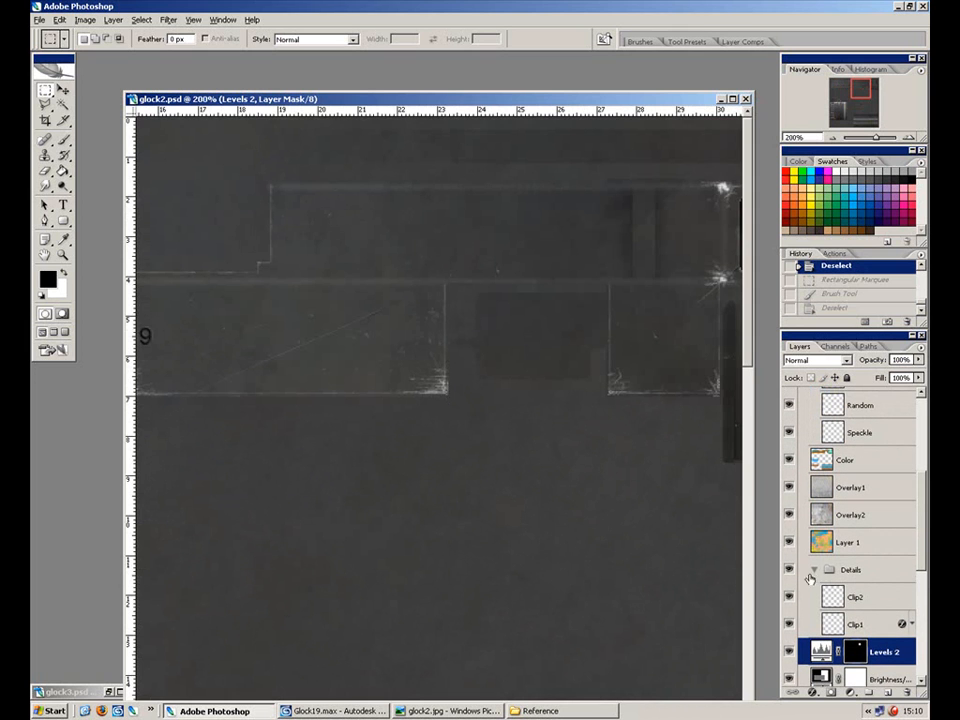
pyautogui.click(813, 694)
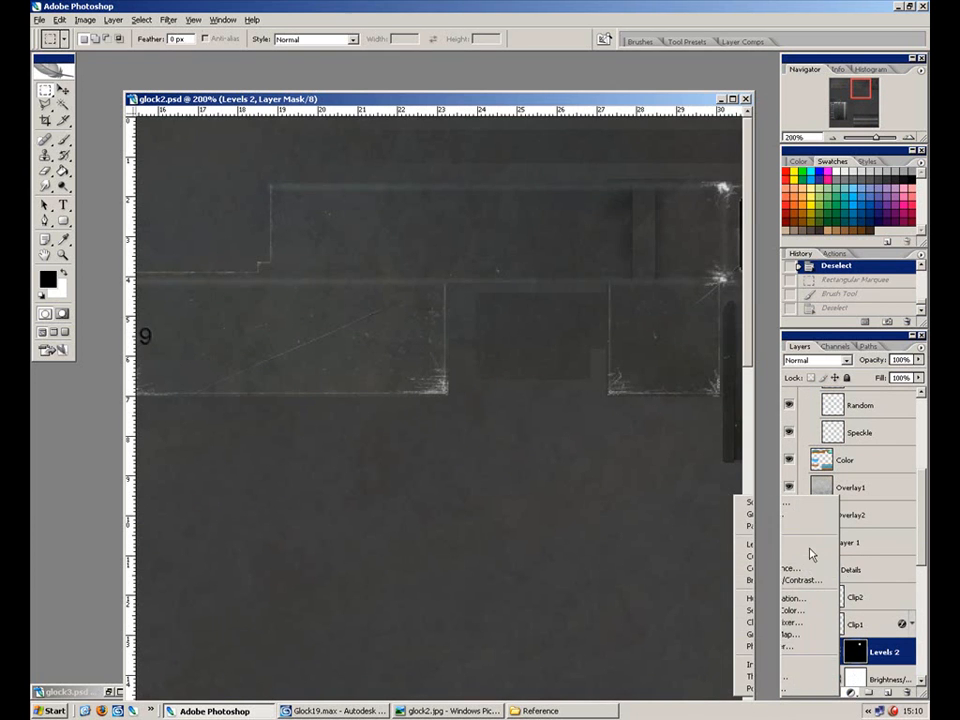
pyautogui.click(810, 546)
pyautogui.click(777, 136)
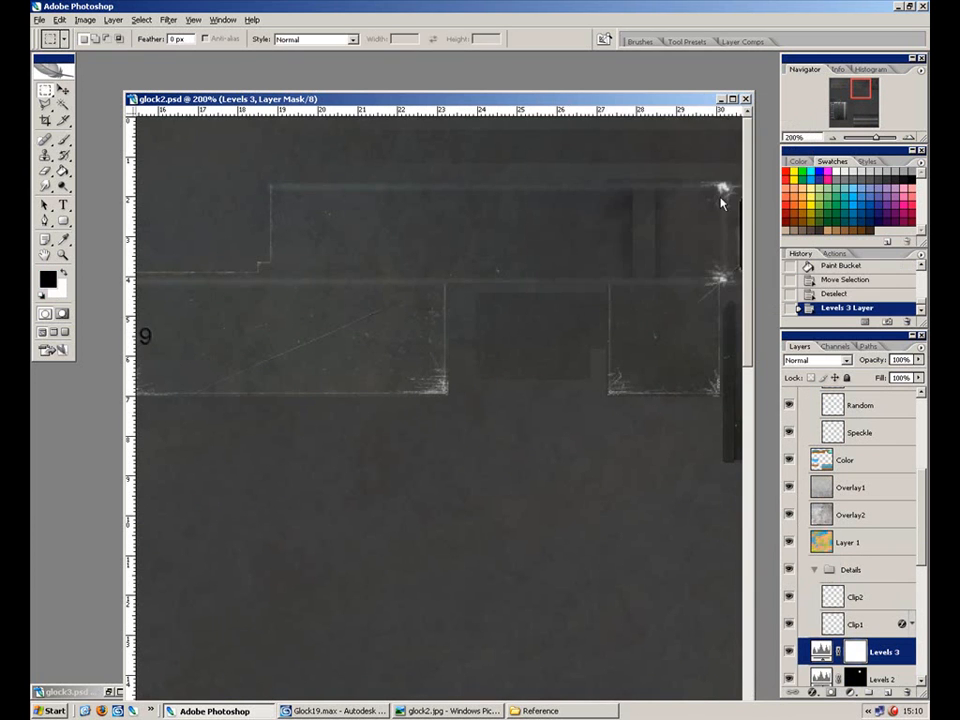
pyautogui.hotkey('ctrl', '-')
pyautogui.doubleClick(821, 651)
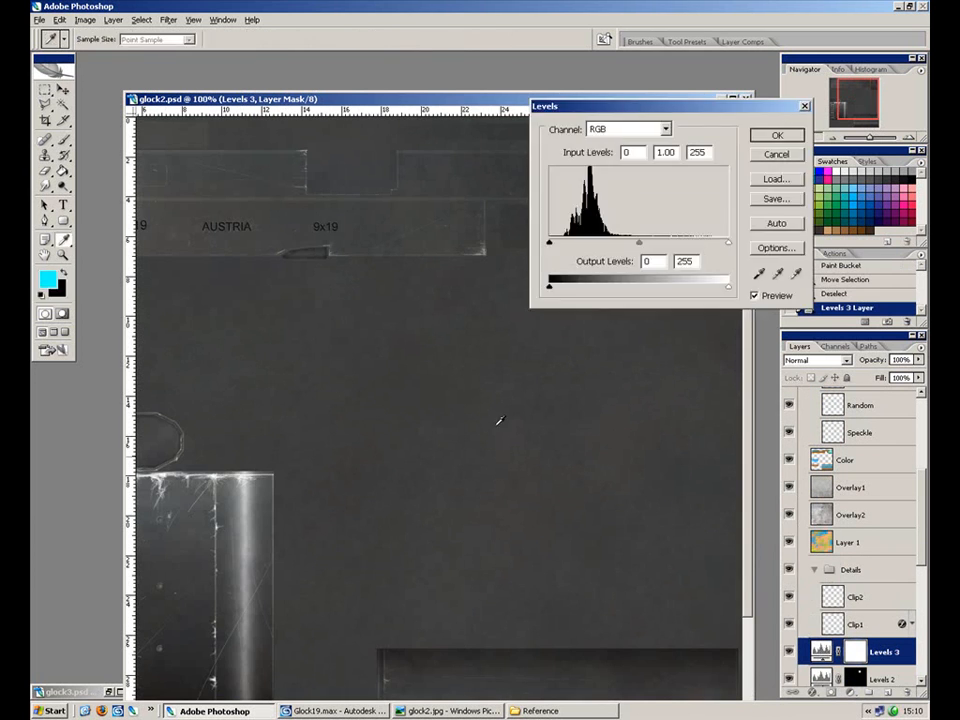
pyautogui.press('Escape')
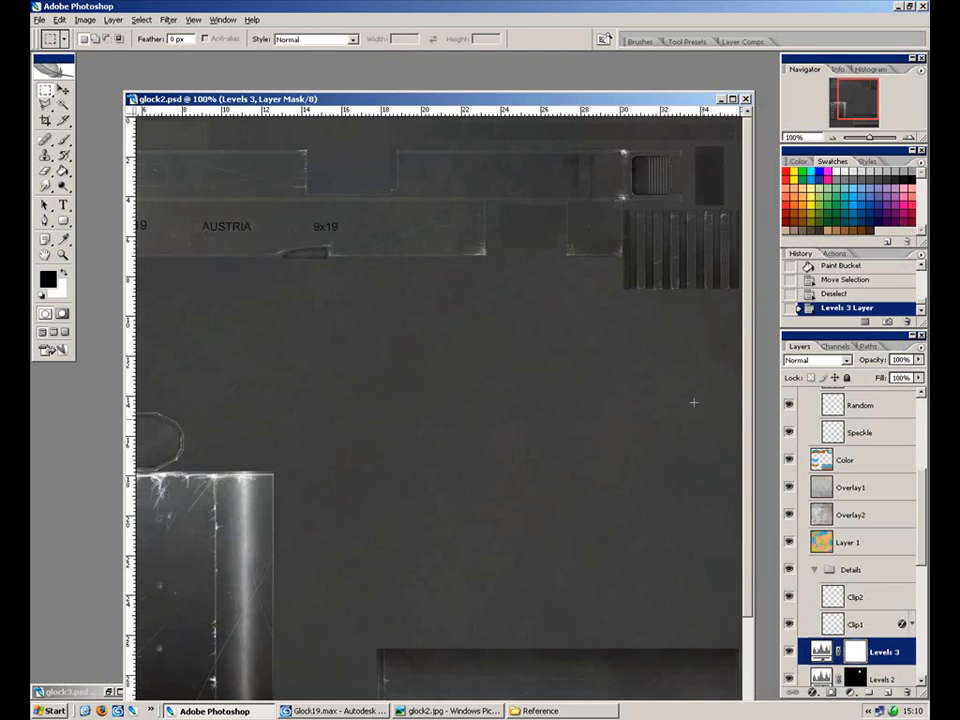
# Darken the texture through Levels 3 with the black input at 18 and the white input at 239.
pyautogui.doubleClick(822, 653)
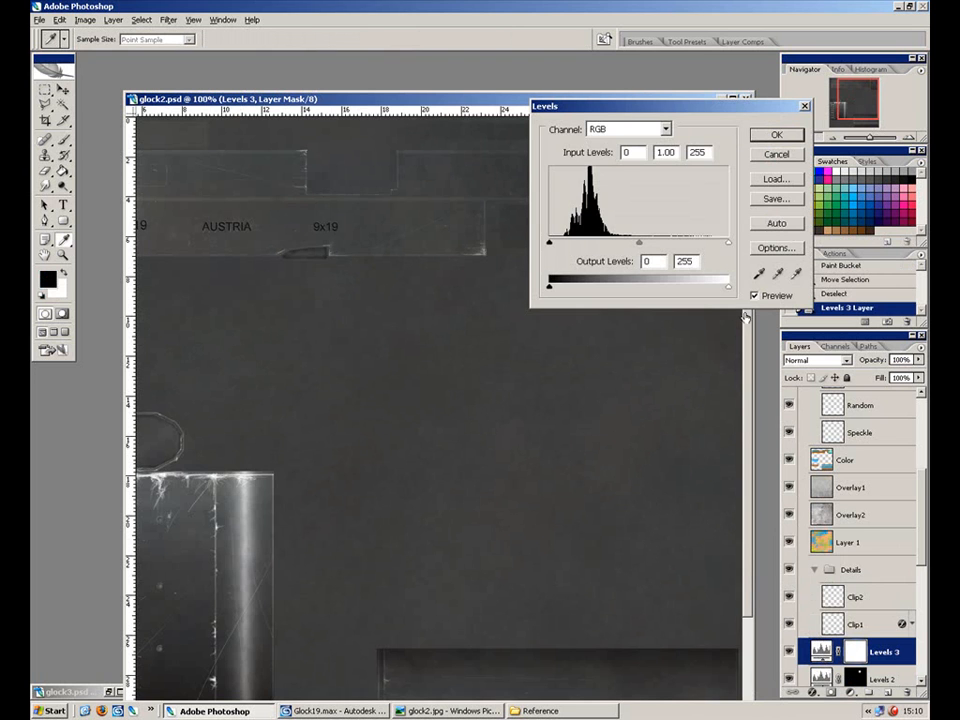
pyautogui.moveTo(729, 242); pyautogui.dragTo(717, 243)
pyautogui.moveTo(549, 244); pyautogui.dragTo(562, 245)
pyautogui.moveTo(638, 243); pyautogui.dragTo(644, 248)
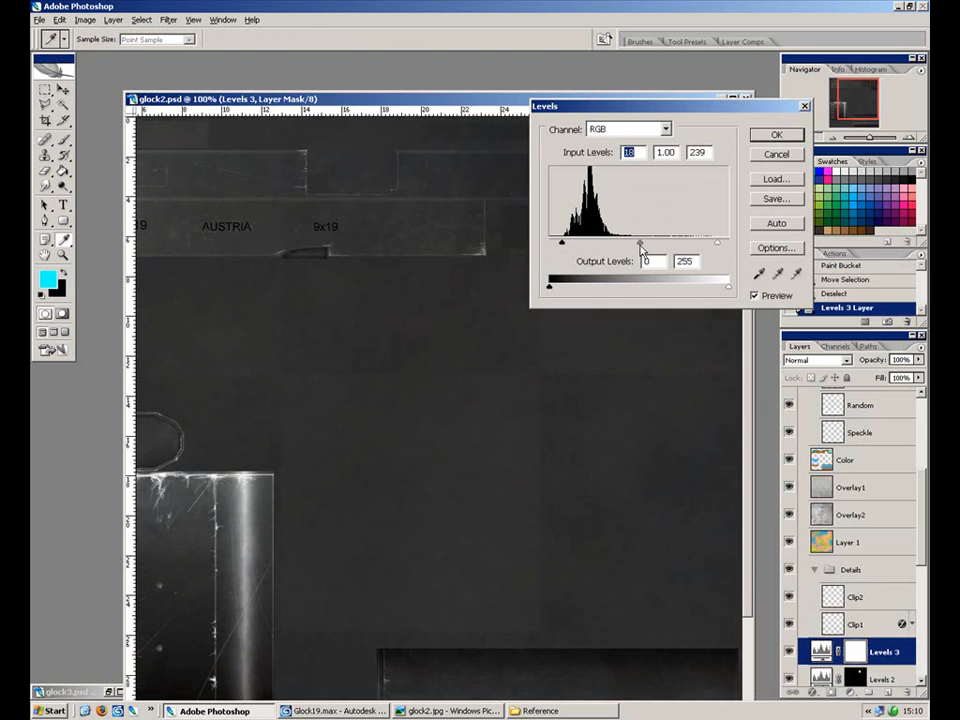
pyautogui.click(641, 247)
# Check the slide serrations and set Levels 3's black input to 4 and its midtone to 0.92.
pyautogui.moveTo(233, 244); pyautogui.dragTo(400, 440)
pyautogui.hotkey('ctrl', '+')
pyautogui.moveTo(394, 246); pyautogui.dragTo(664, 517)
pyautogui.moveTo(534, 419); pyautogui.dragTo(170, 522)
pyautogui.moveTo(630, 431); pyautogui.dragTo(206, 506)
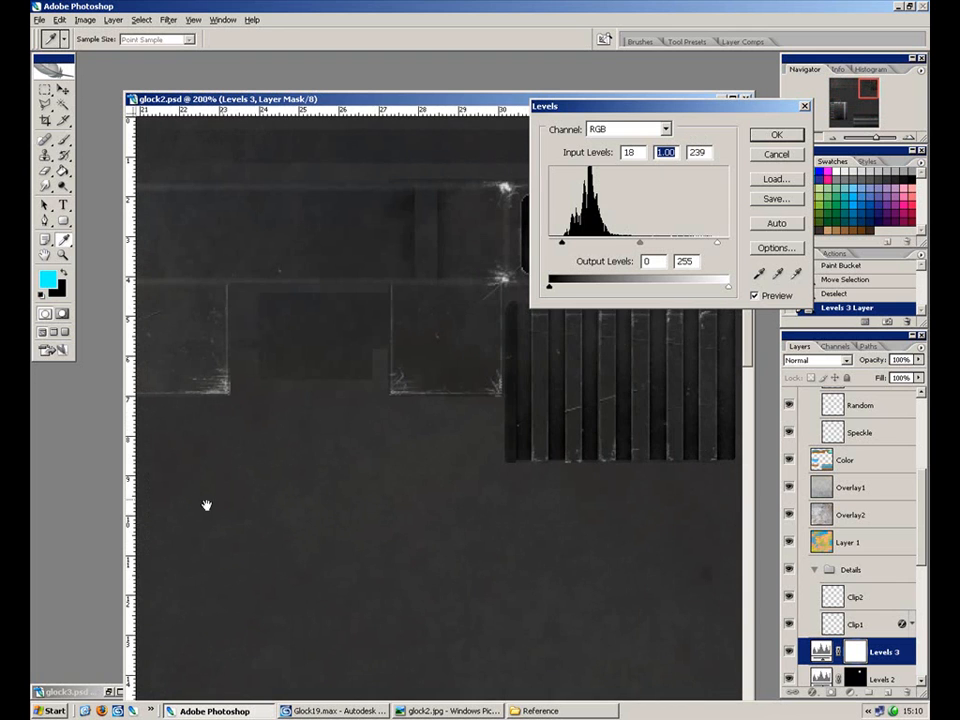
pyautogui.moveTo(566, 243); pyautogui.dragTo(552, 243)
pyautogui.moveTo(636, 246); pyautogui.dragTo(640, 246)
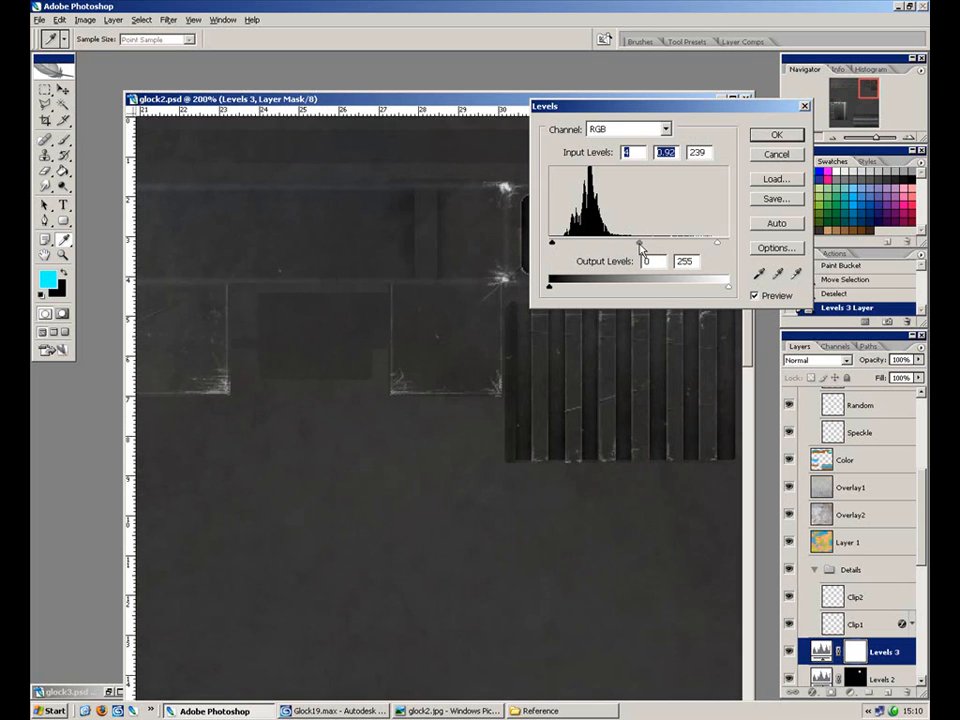
pyautogui.click(552, 243)
pyautogui.click(762, 139)
# Save the glock2.psd texture file.
pyautogui.hotkey('ctrl', '-')
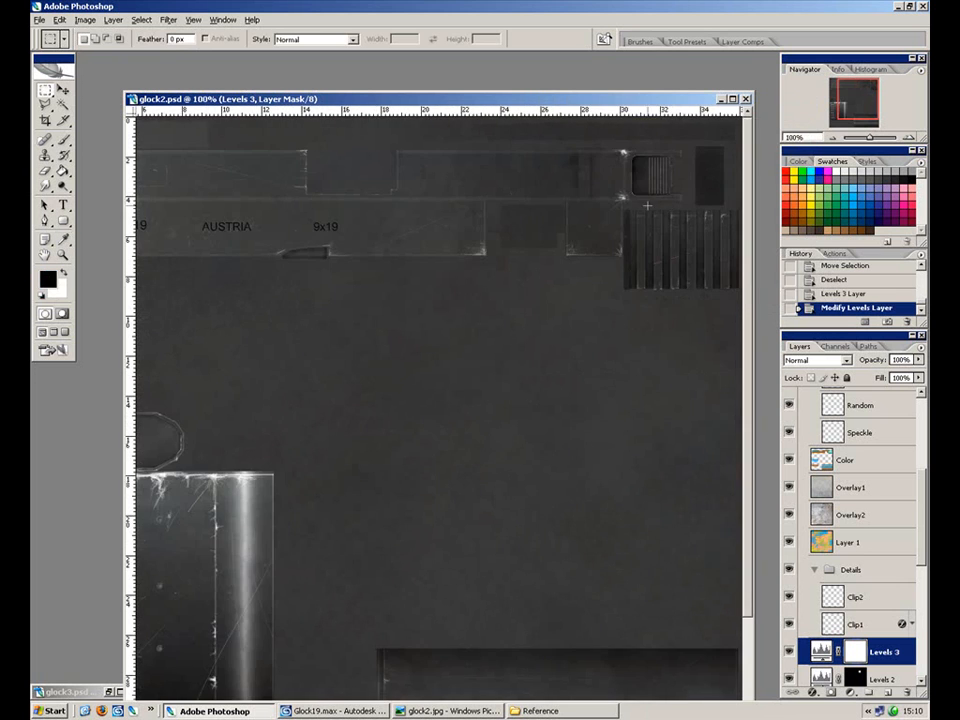
pyautogui.click(39, 19)
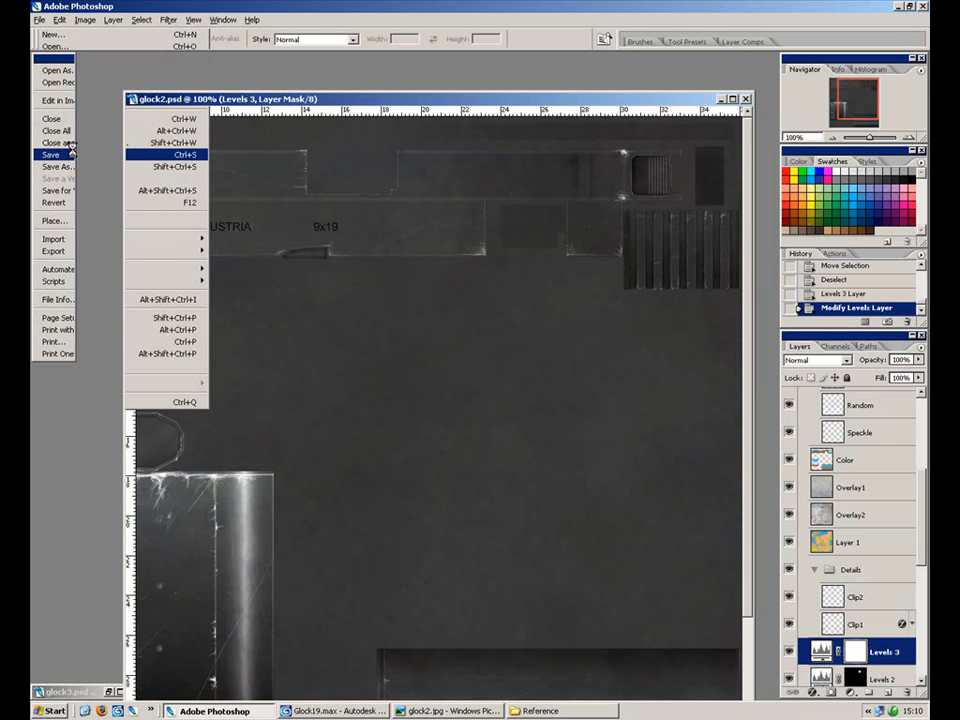
pyautogui.click(75, 154)
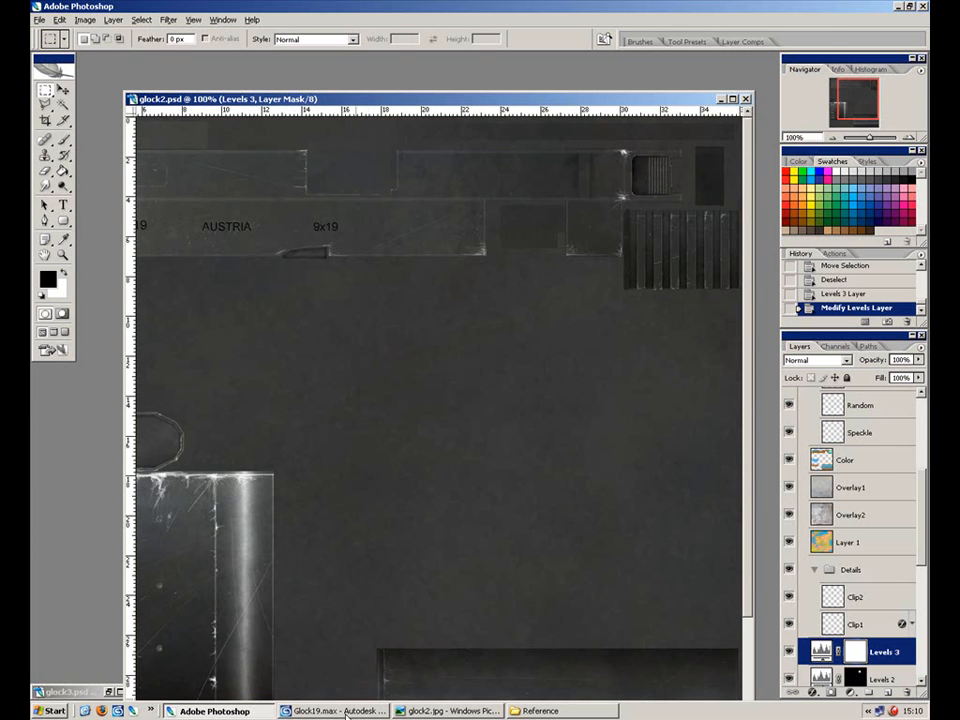
# Switch to 3ds Max, leave face selection, deselect the slide, and show the whole pistol from the side.
pyautogui.click(345, 712)
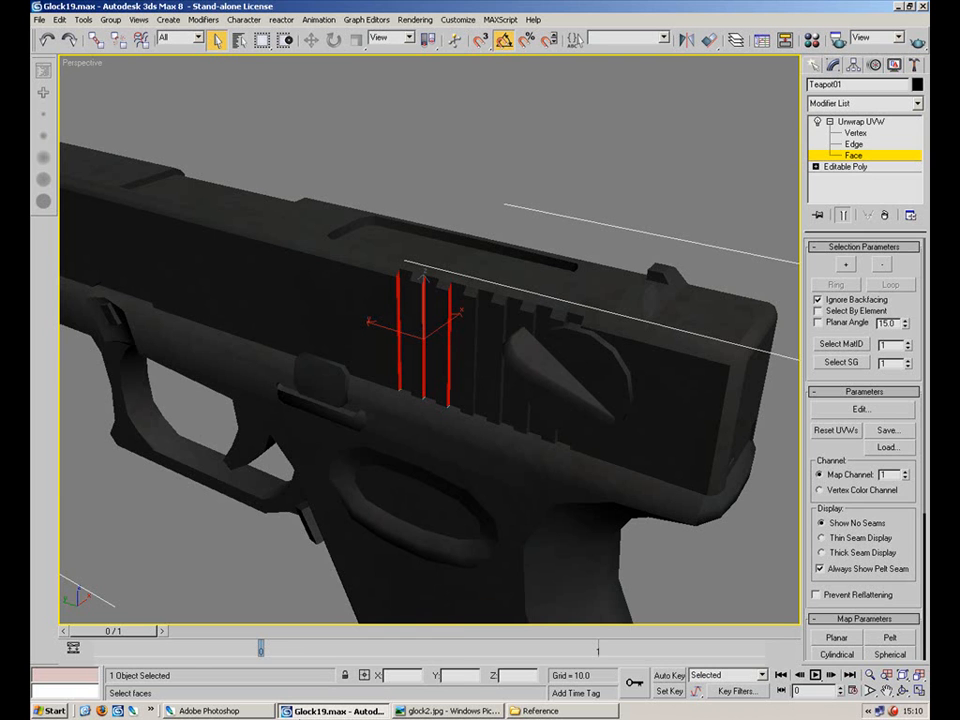
pyautogui.click(849, 158)
pyautogui.click(480, 193)
pyautogui.moveTo(480, 193); pyautogui.dragTo(460, 172)
pyautogui.scroll(-5, 460, 172)
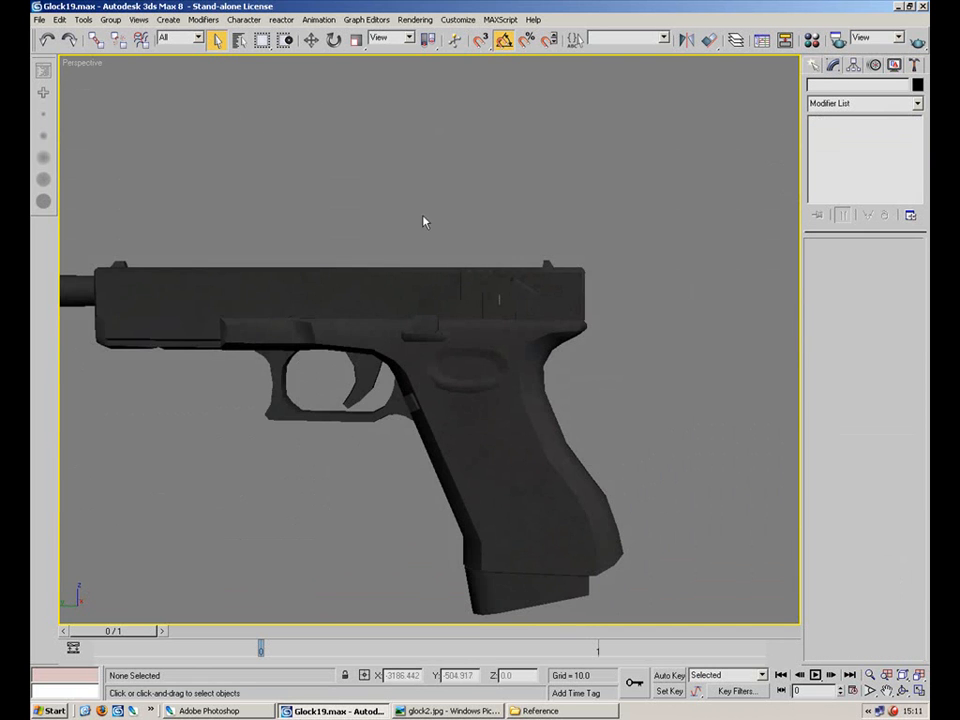
# Replace the 07 - Default material's diffuse bitmap with glock2.psd using collapsed layers, and close the Material Editor.
pyautogui.press('m')
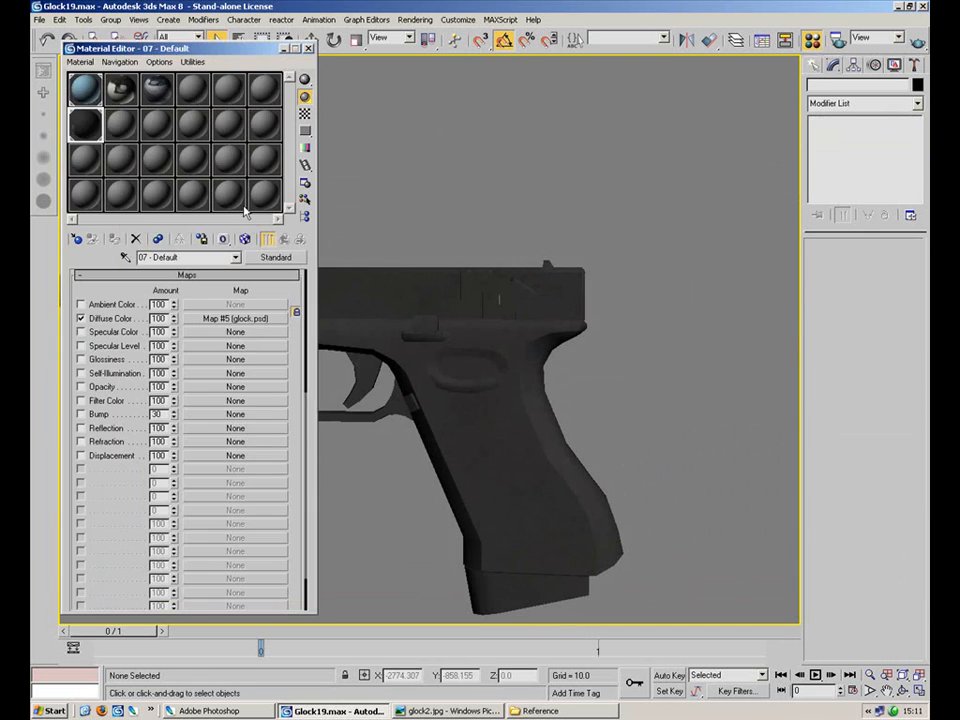
pyautogui.click(230, 322)
pyautogui.click(186, 452)
pyautogui.click(60, 97)
pyautogui.click(302, 201)
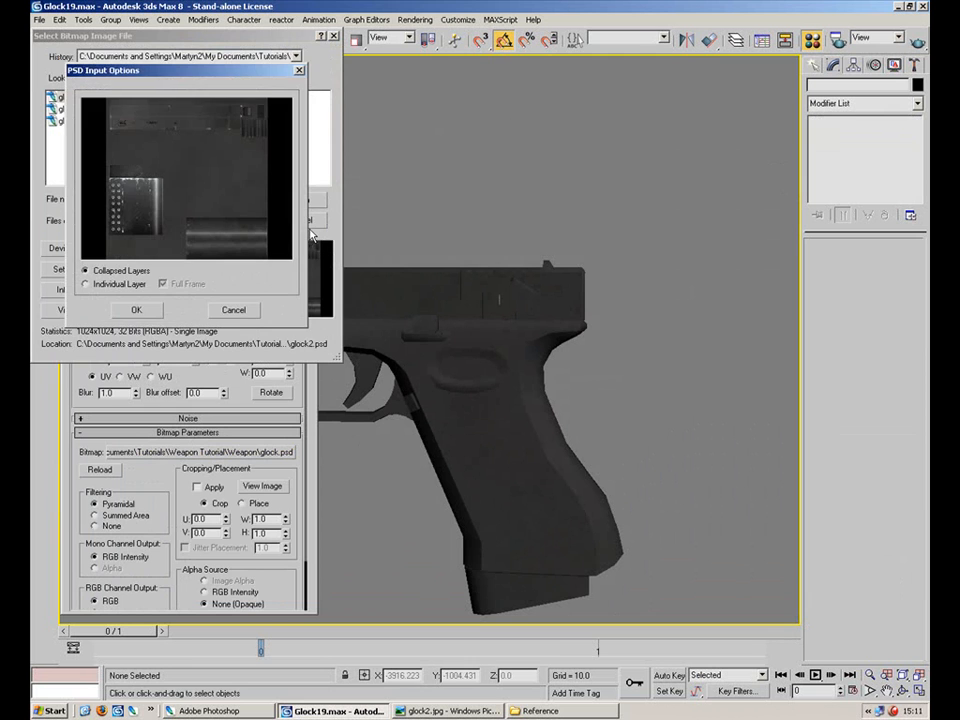
pyautogui.click(136, 310)
pyautogui.moveTo(85, 137); pyautogui.dragTo(409, 284)
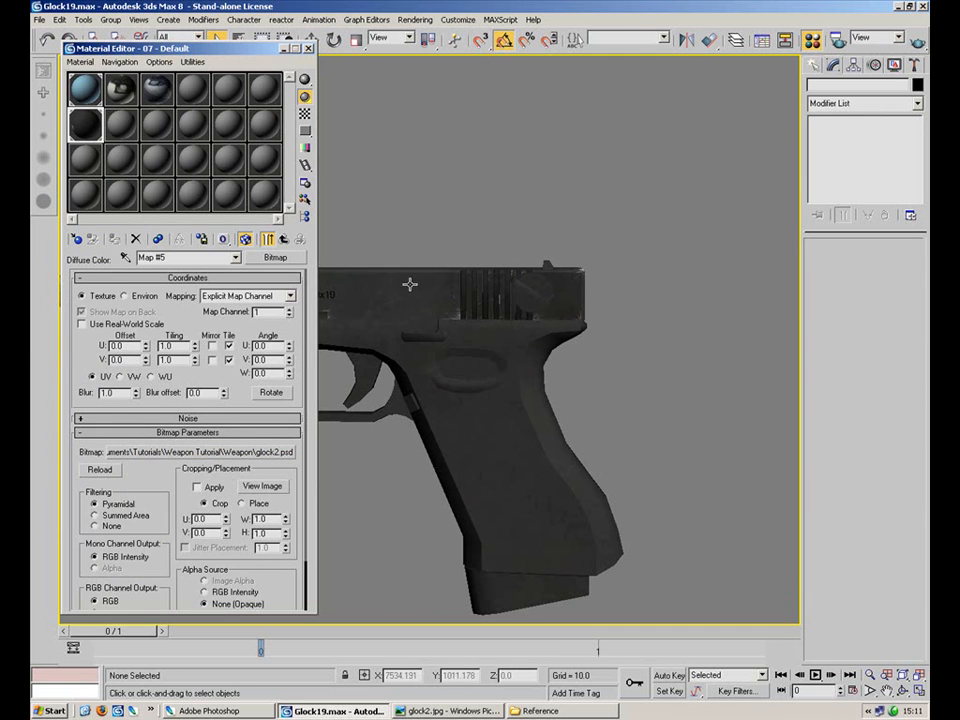
pyautogui.click(309, 48)
# Inspect the slide's rear serrations up close, select the slide object, and open its UVs for editing.
pyautogui.scroll(6, 529, 201)
pyautogui.moveTo(562, 255); pyautogui.dragTo(441, 356)
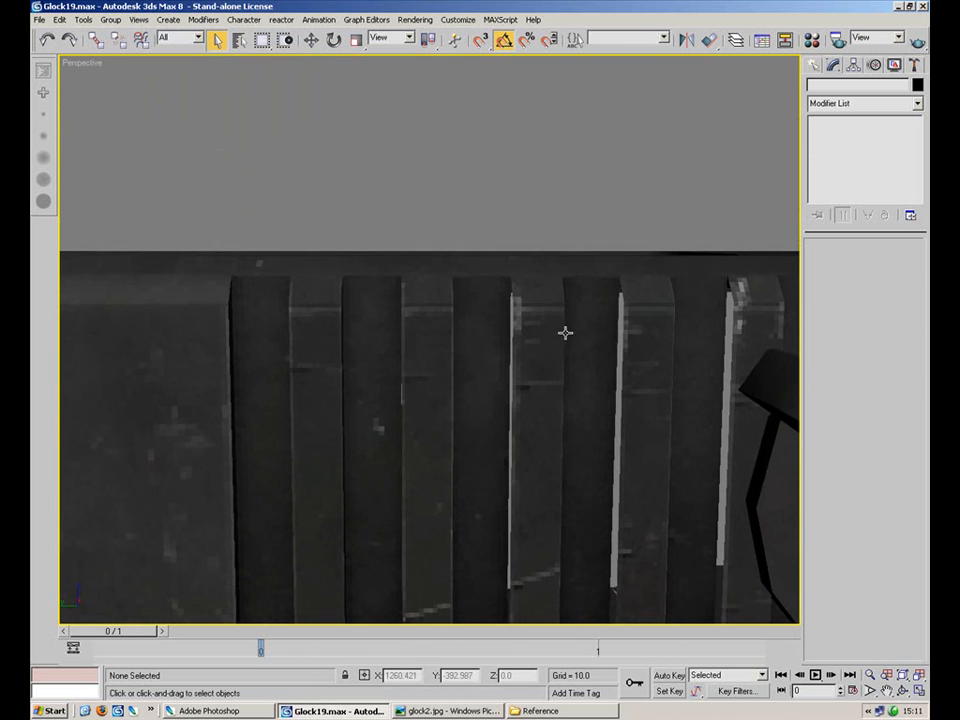
pyautogui.click(678, 303)
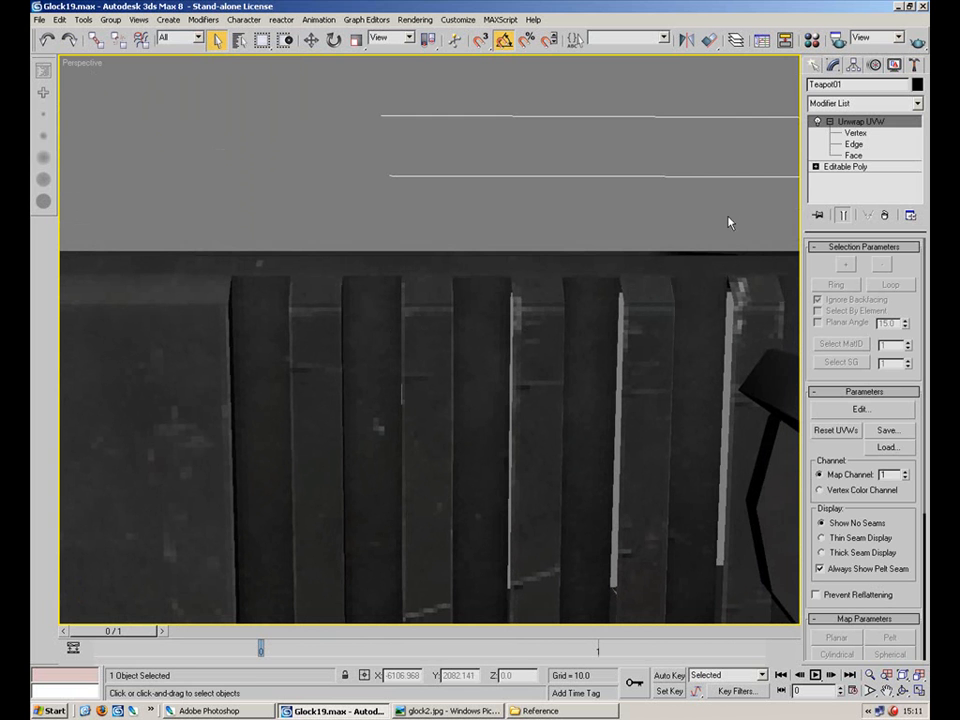
pyautogui.click(855, 146)
pyautogui.click(872, 411)
# Move the upper row of UV vertices on the slide serrations down slightly without element syncing, and close the UV editor.
pyautogui.press('1')
pyautogui.scroll(5, 287, 318)
pyautogui.moveTo(410, 258); pyautogui.dragTo(150, 262)
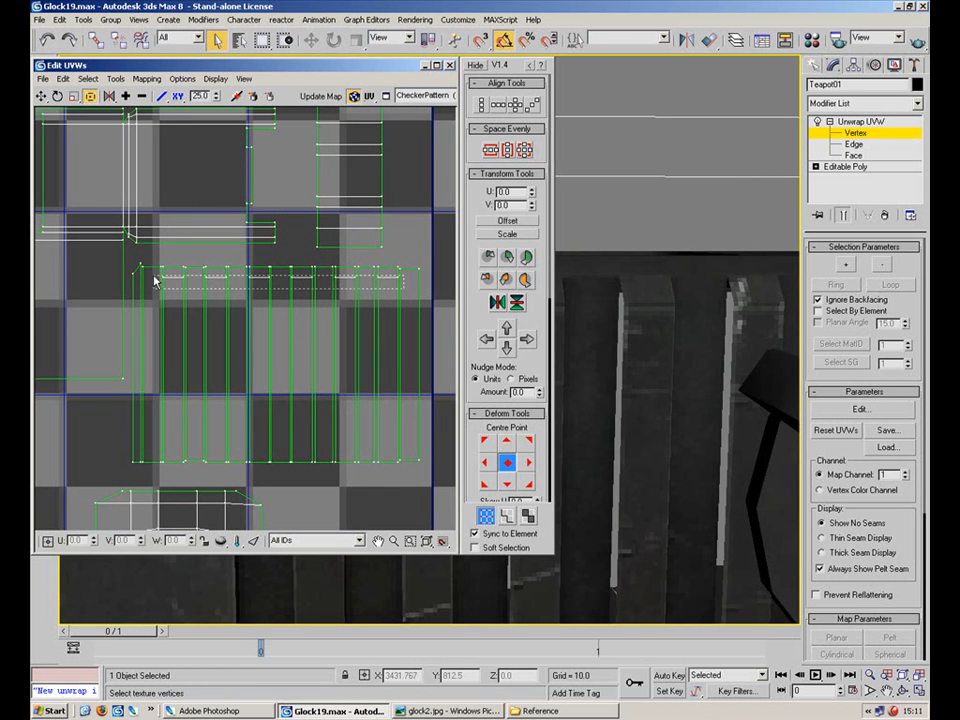
pyautogui.click(498, 535)
pyautogui.click(404, 340)
pyautogui.moveTo(421, 304); pyautogui.dragTo(158, 273)
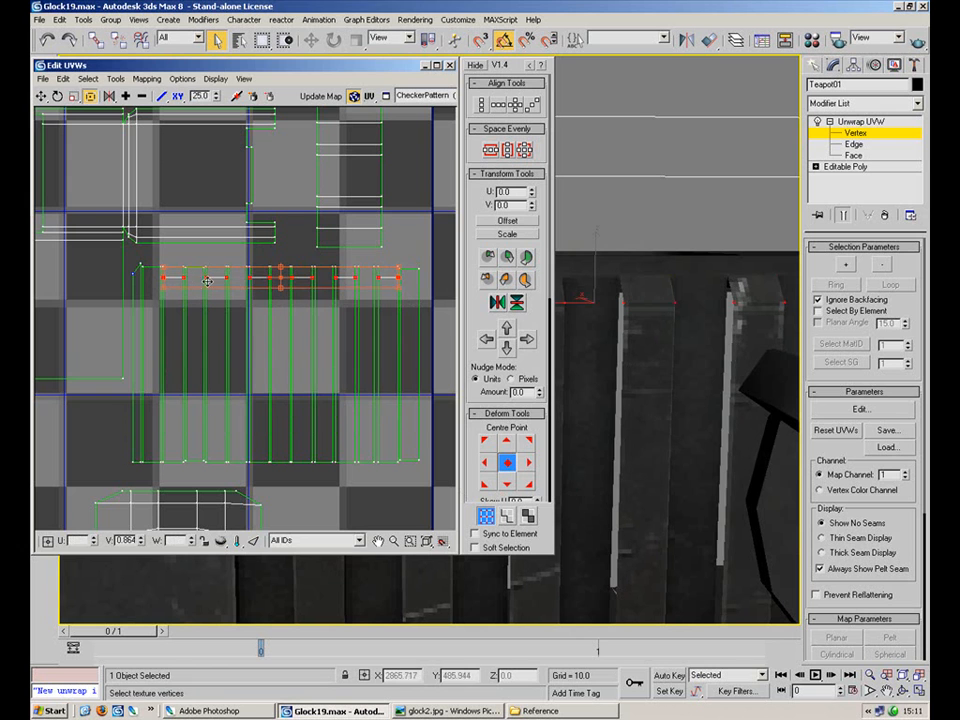
pyautogui.moveTo(214, 279); pyautogui.dragTo(214, 281)
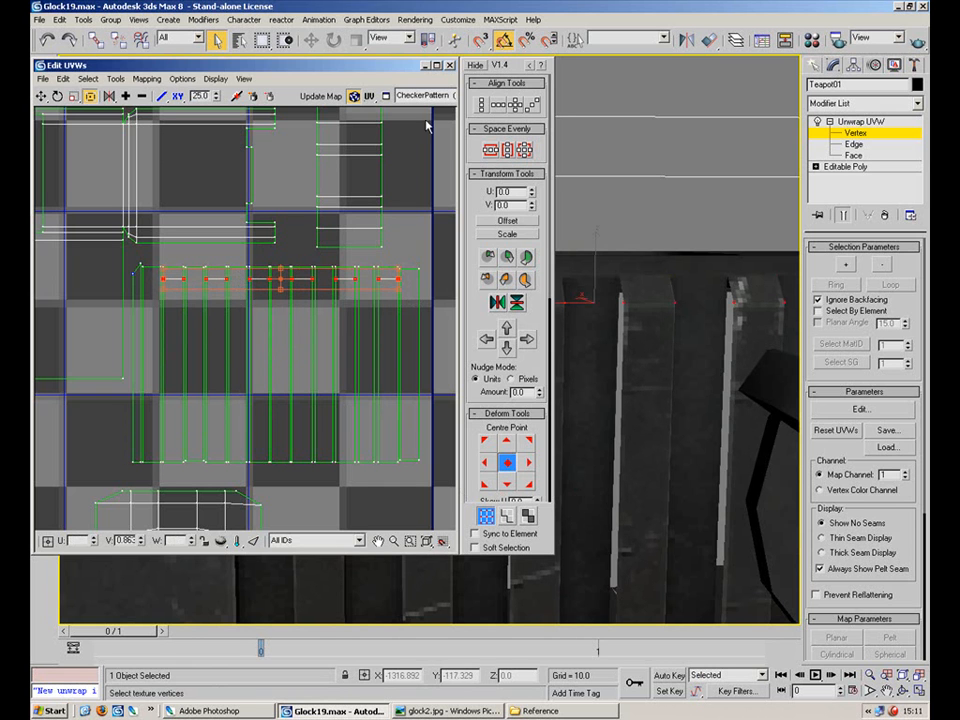
pyautogui.click(452, 66)
pyautogui.click(553, 203)
# Reopen the slide's UVs in edge selection and adjust the height of the lower side edge at the rear serrations.
pyautogui.scroll(-5, 424, 236)
pyautogui.moveTo(272, 402); pyautogui.dragTo(745, 232)
pyautogui.moveTo(325, 354); pyautogui.dragTo(430, 350)
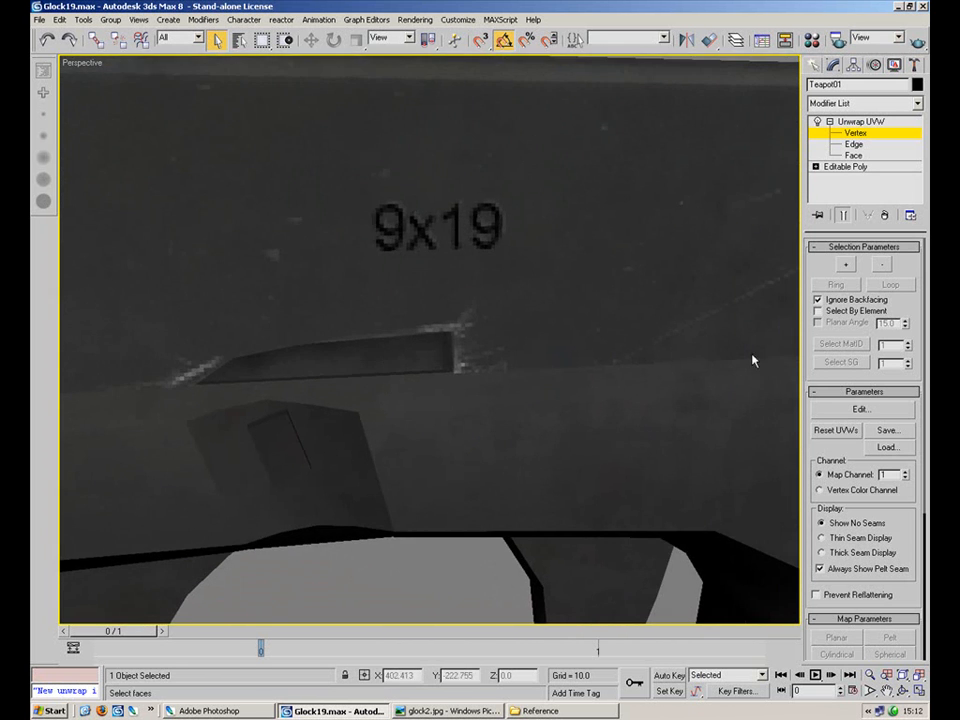
pyautogui.click(858, 409)
pyautogui.press('2')
pyautogui.moveTo(315, 232); pyautogui.dragTo(556, 195)
pyautogui.moveTo(297, 378); pyautogui.dragTo(297, 378)
pyautogui.moveTo(574, 322)
pyautogui.mouseDown()
pyautogui.moveTo(740, 316)
pyautogui.moveTo(559, 319)
pyautogui.mouseUp()
pyautogui.scroll(-5, 744, 315)
pyautogui.scroll(3, 708, 343)
pyautogui.scroll(3, 708, 343)
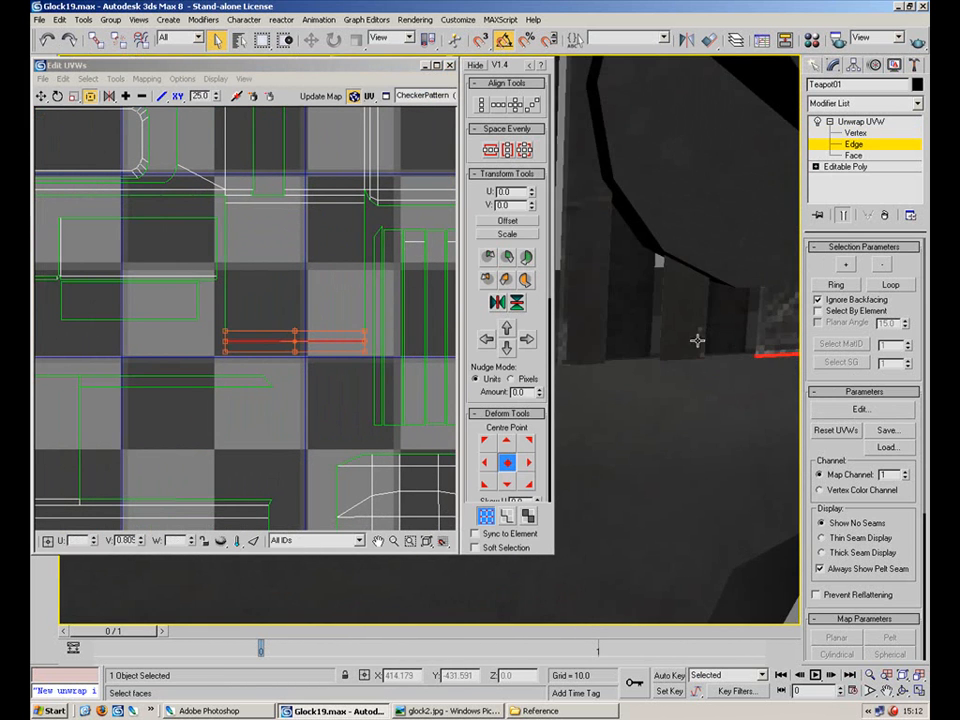
pyautogui.moveTo(720, 355); pyautogui.dragTo(558, 331)
pyautogui.click(709, 448)
# Nudge the slide's lower side UV edge between the serrations and the notch below the 9x19 marking up slightly.
pyautogui.moveTo(607, 370); pyautogui.dragTo(880, 356)
pyautogui.scroll(-4, 637, 346)
pyautogui.scroll(4, 687, 356)
pyautogui.moveTo(305, 345); pyautogui.dragTo(549, 350)
pyautogui.click(198, 347)
pyautogui.moveTo(198, 347); pyautogui.dragTo(216, 350)
pyautogui.moveTo(580, 346); pyautogui.dragTo(790, 343)
pyautogui.moveTo(641, 339); pyautogui.dragTo(785, 338)
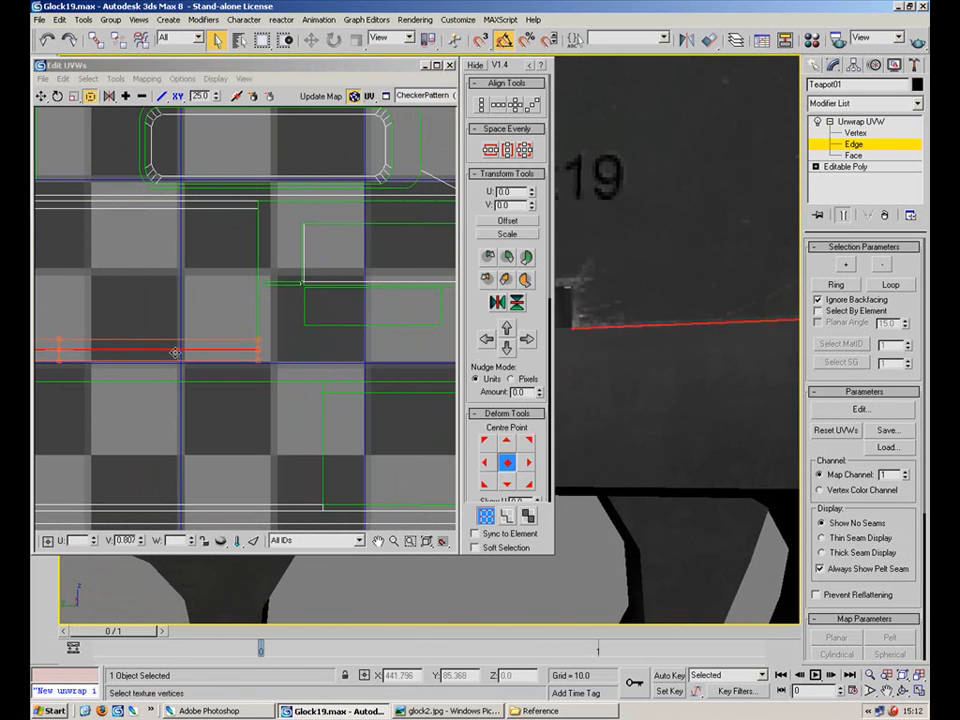
pyautogui.moveTo(196, 351); pyautogui.dragTo(196, 349)
# Align the slide's lower side UV edge beneath the AUSTRIA marking with its texture seam.
pyautogui.moveTo(645, 318); pyautogui.dragTo(750, 300)
pyautogui.moveTo(282, 299); pyautogui.dragTo(536, 300)
pyautogui.scroll(-2, 217, 304)
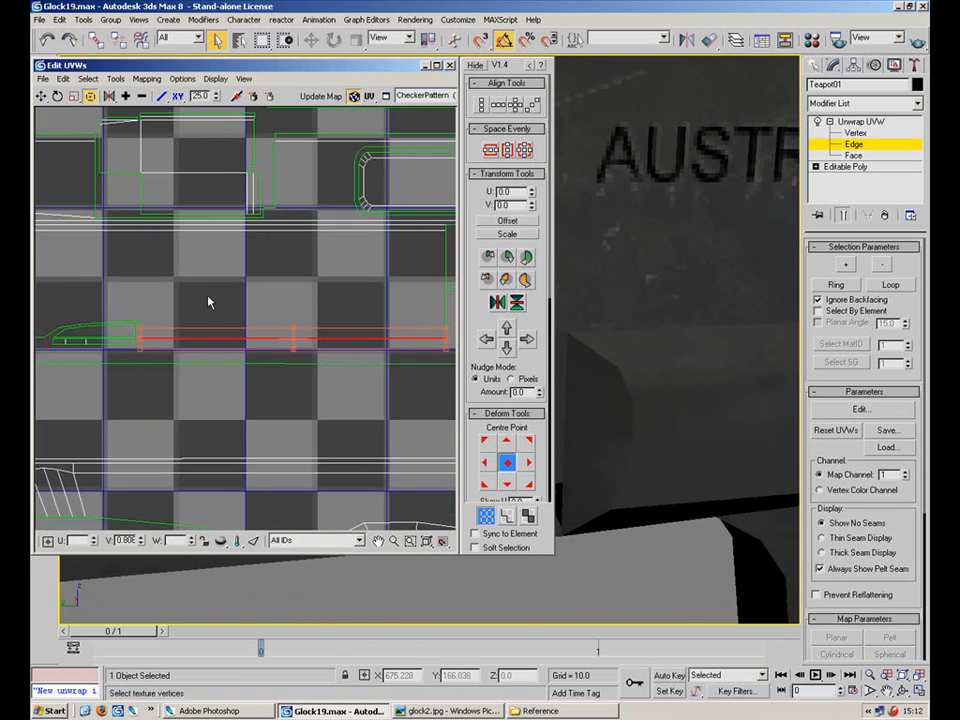
pyautogui.moveTo(217, 304); pyautogui.dragTo(433, 296)
pyautogui.scroll(-2, 294, 292)
pyautogui.click(206, 321)
pyautogui.moveTo(210, 321); pyautogui.dragTo(206, 321)
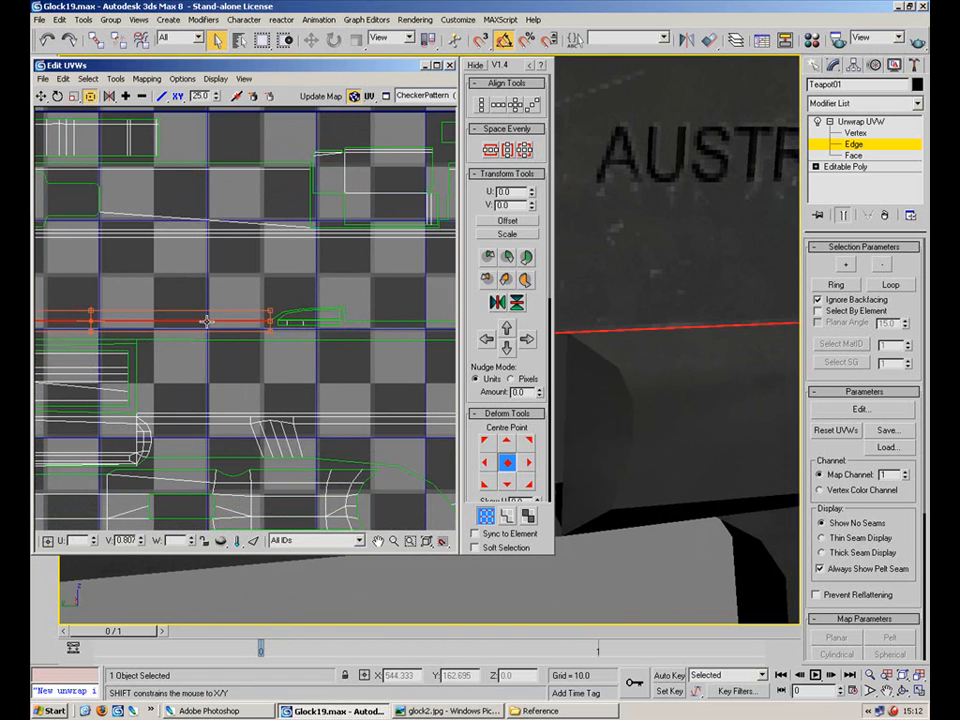
# Clear the UV edge selection, close the UV editor, leave edge selection, and deselect the slide.
pyautogui.click(594, 356)
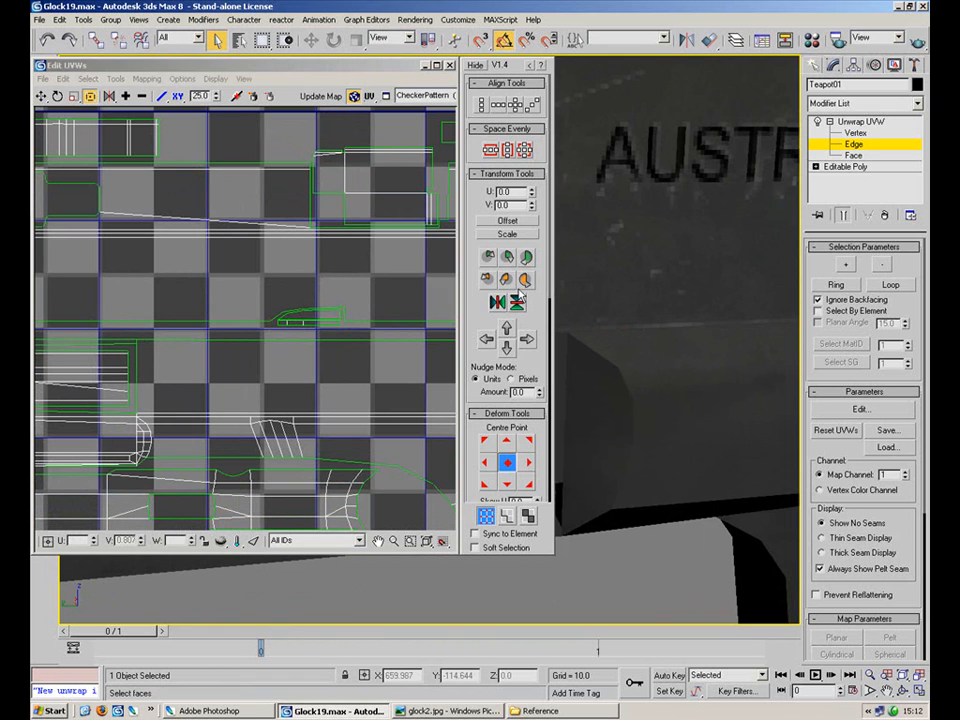
pyautogui.scroll(-3, 710, 312)
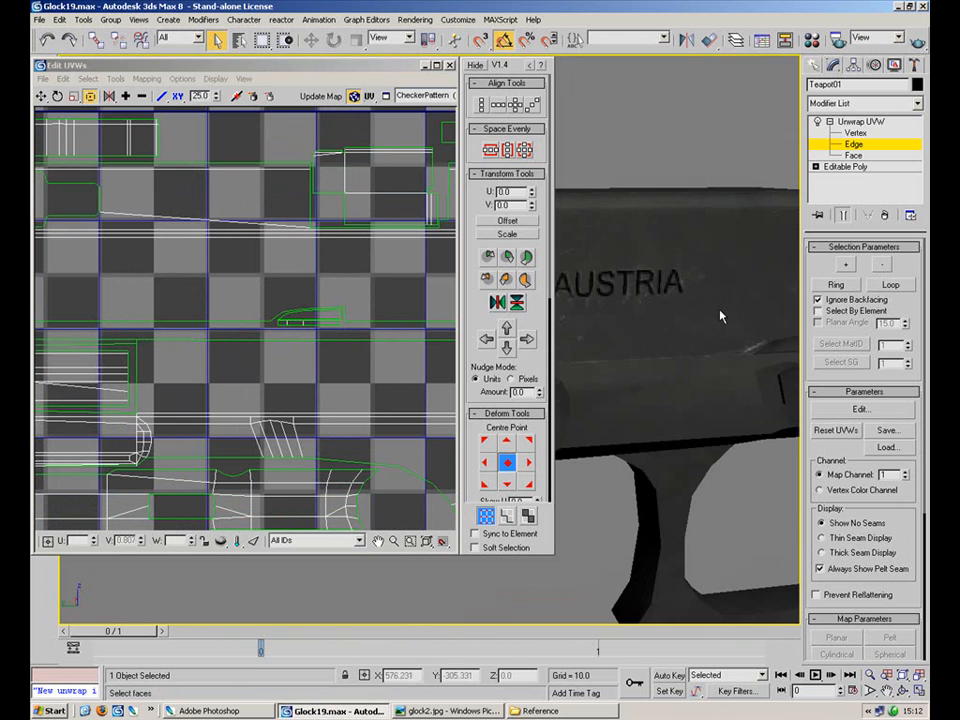
pyautogui.click(856, 146)
pyautogui.click(450, 66)
pyautogui.click(629, 170)
# Examine the slide's upper surface up close and check the face of its recessed panel in face selection.
pyautogui.moveTo(572, 238); pyautogui.dragTo(465, 225)
pyautogui.scroll(4, 466, 227)
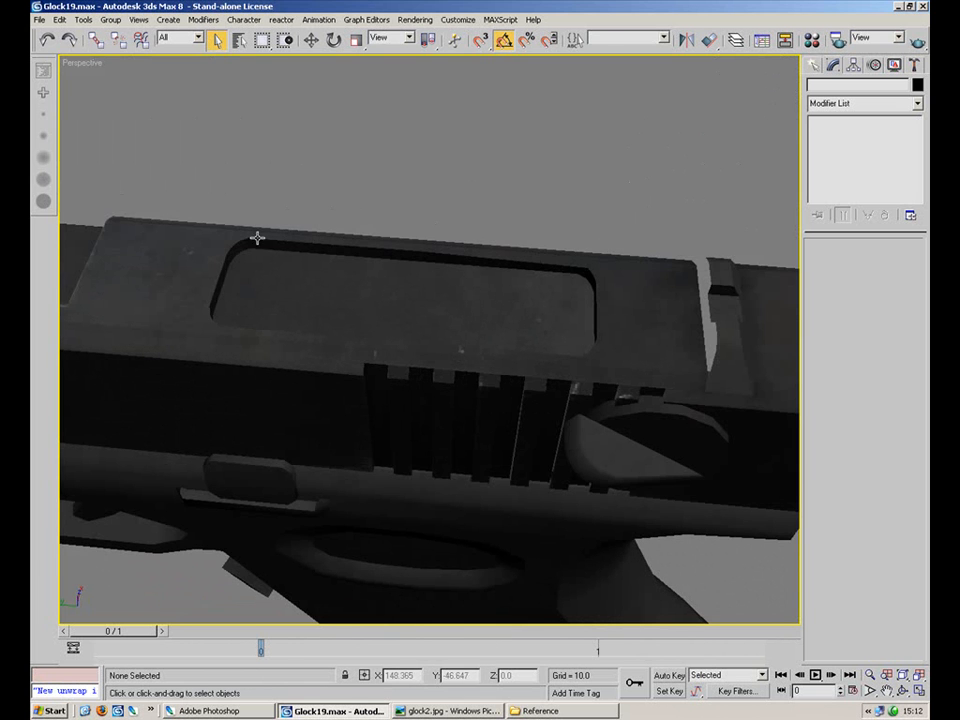
pyautogui.moveTo(344, 264); pyautogui.dragTo(323, 299)
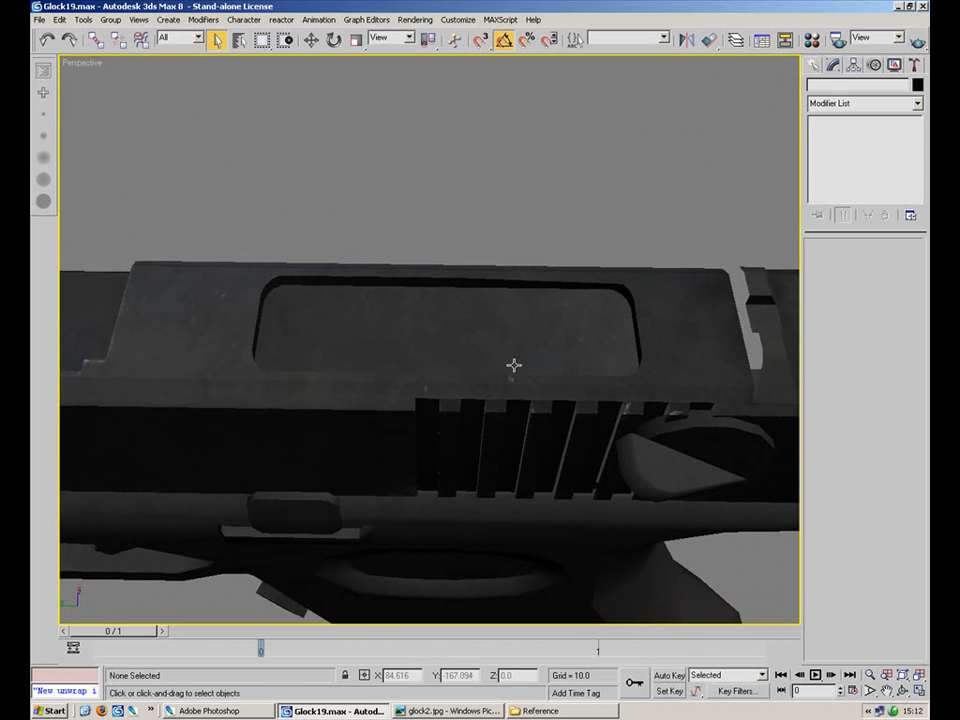
pyautogui.click(483, 345)
pyautogui.click(853, 156)
pyautogui.click(523, 348)
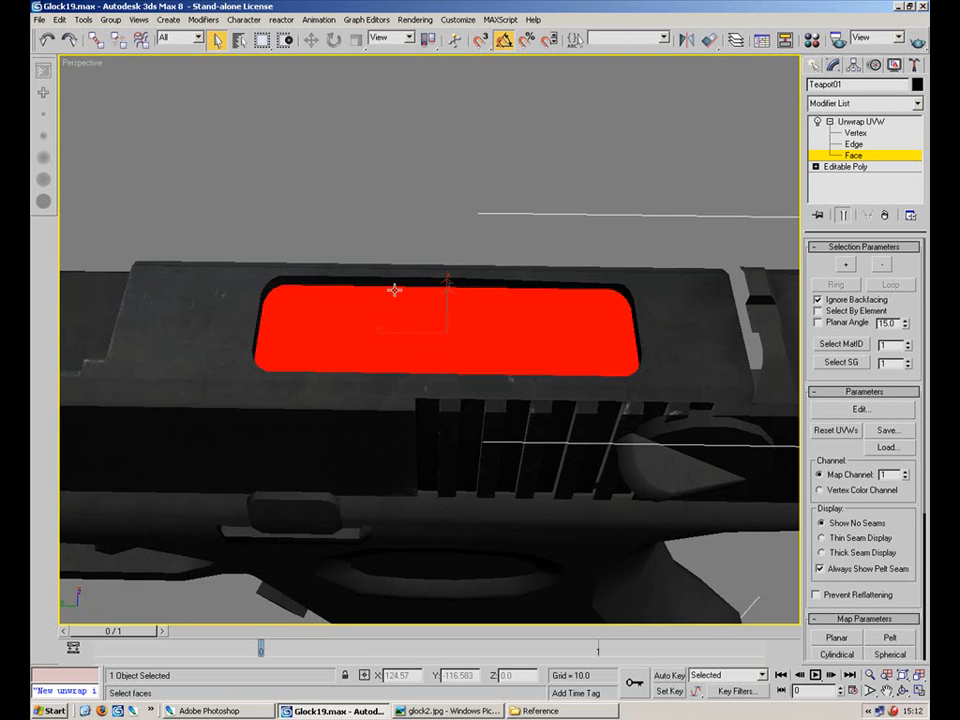
pyautogui.click(349, 206)
# Show the pistol from the side, set the environment background colour to dark grey, and render the perspective view.
pyautogui.moveTo(454, 268); pyautogui.dragTo(654, 354)
pyautogui.scroll(-5, 392, 259)
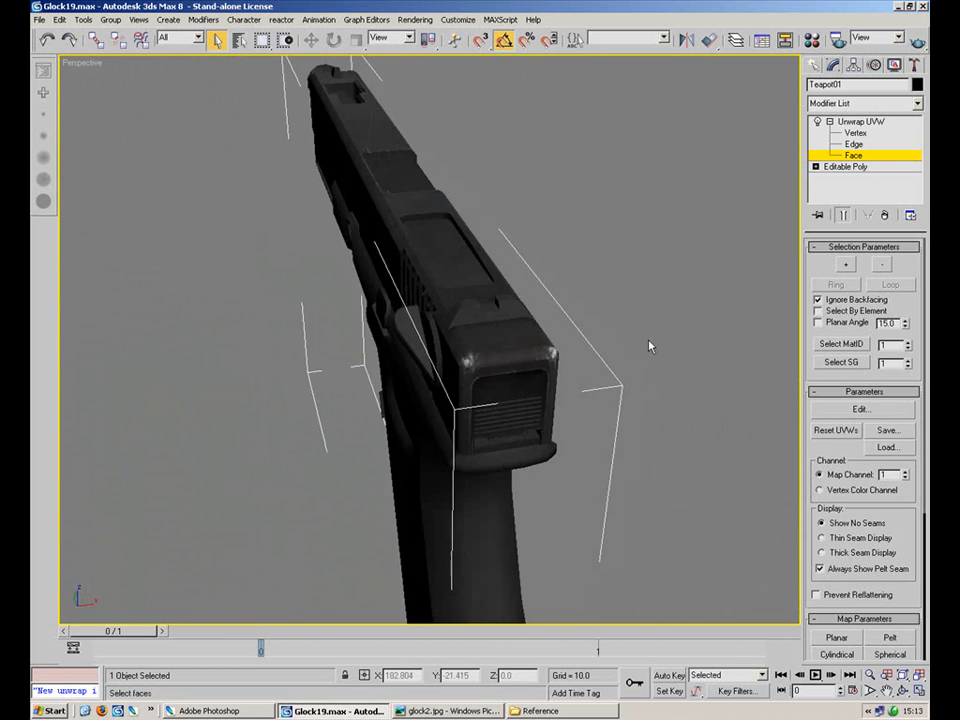
pyautogui.moveTo(392, 259); pyautogui.dragTo(646, 364)
pyautogui.scroll(1, 646, 364)
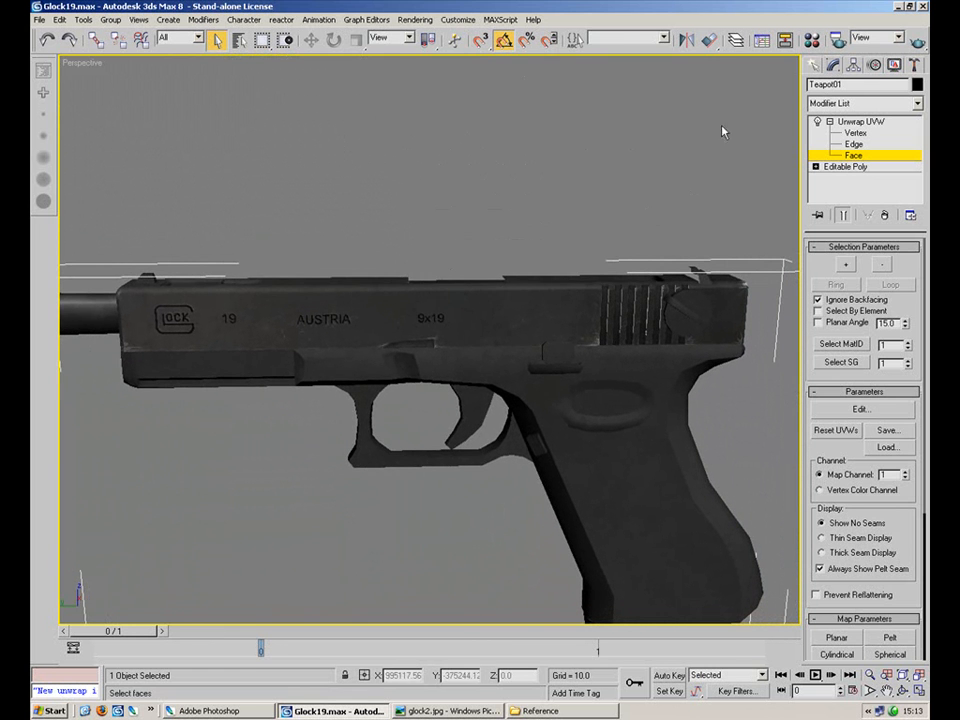
pyautogui.press('8')
pyautogui.click(377, 171)
pyautogui.moveTo(437, 152); pyautogui.dragTo(437, 110)
pyautogui.click(355, 204)
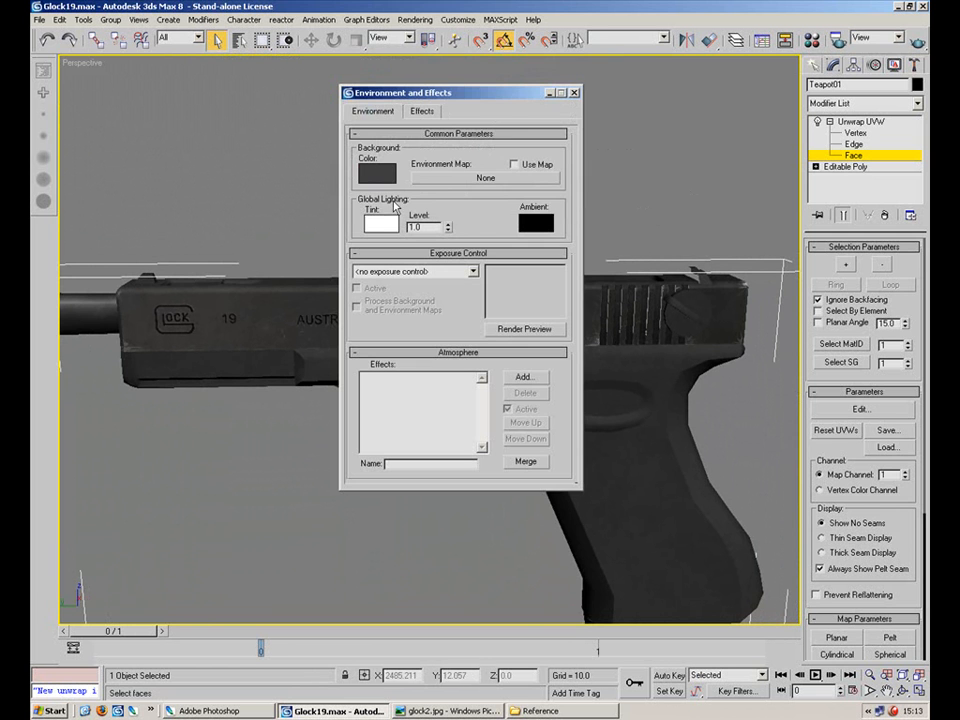
pyautogui.moveTo(424, 264); pyautogui.dragTo(388, 227)
pyautogui.click(917, 42)
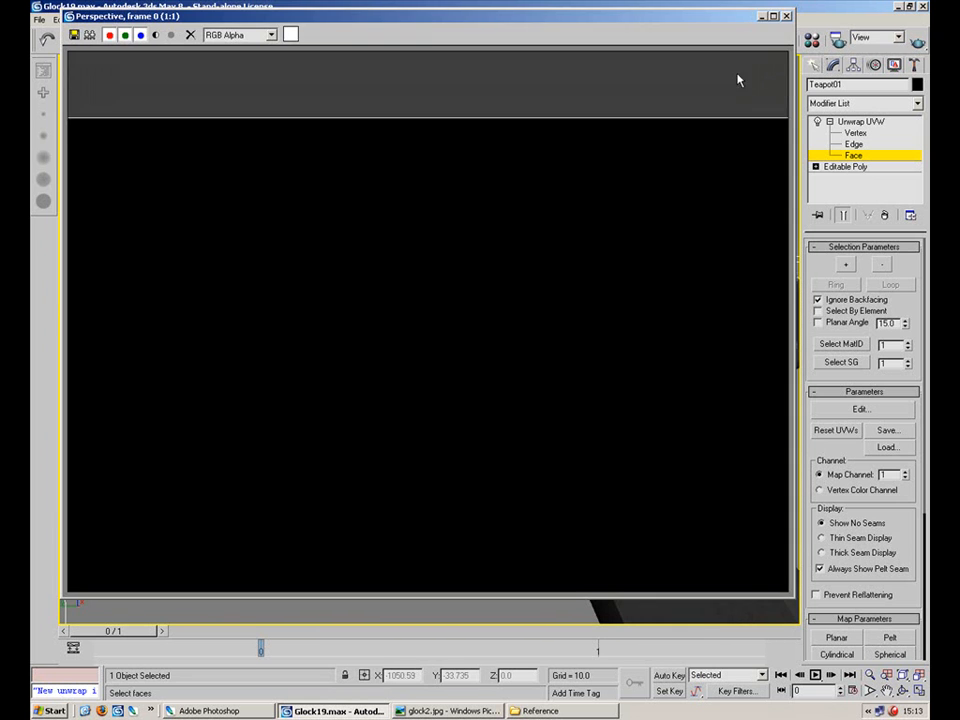